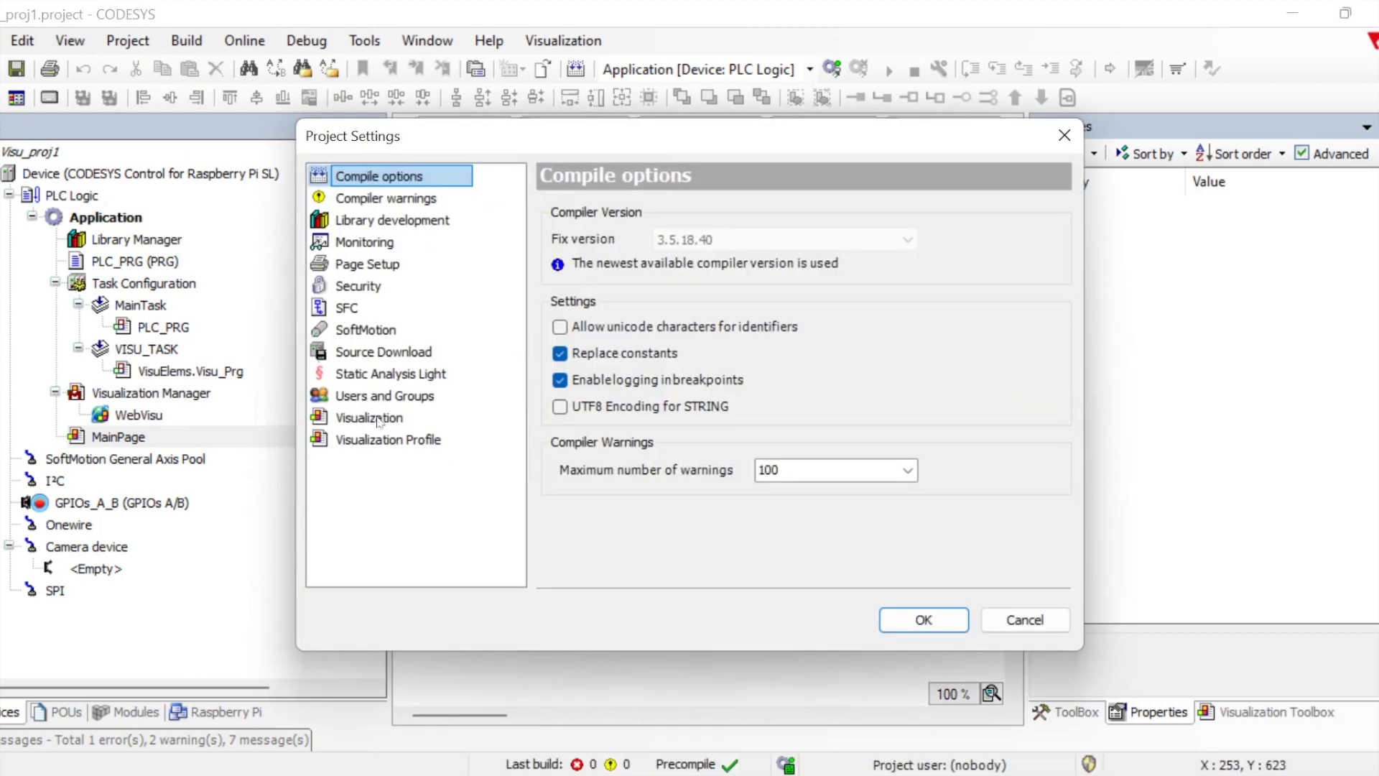
- In the project settings, check that the VisuSymbols (System) symbol library is active and select the CODESYS Visualization 4.3.0.0 profile
click(376, 420)
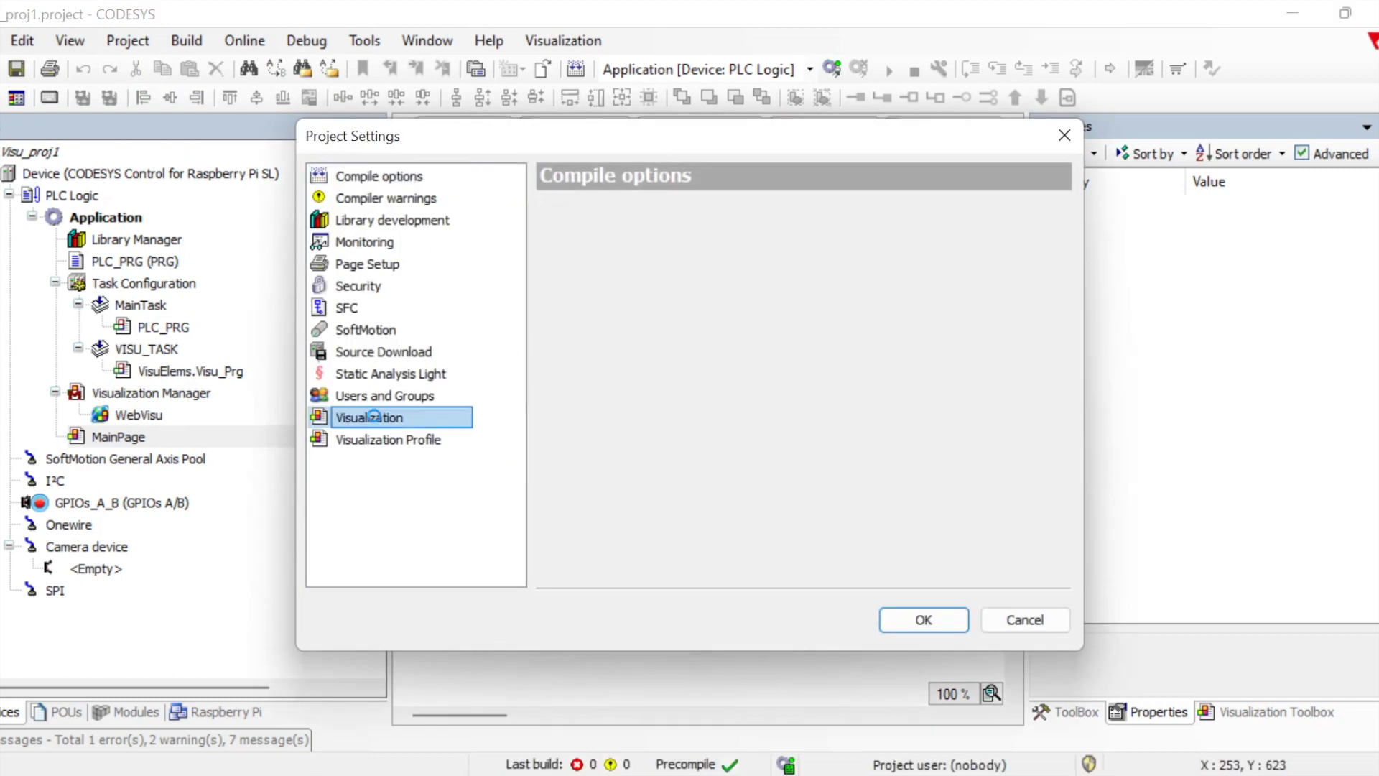
click(650, 213)
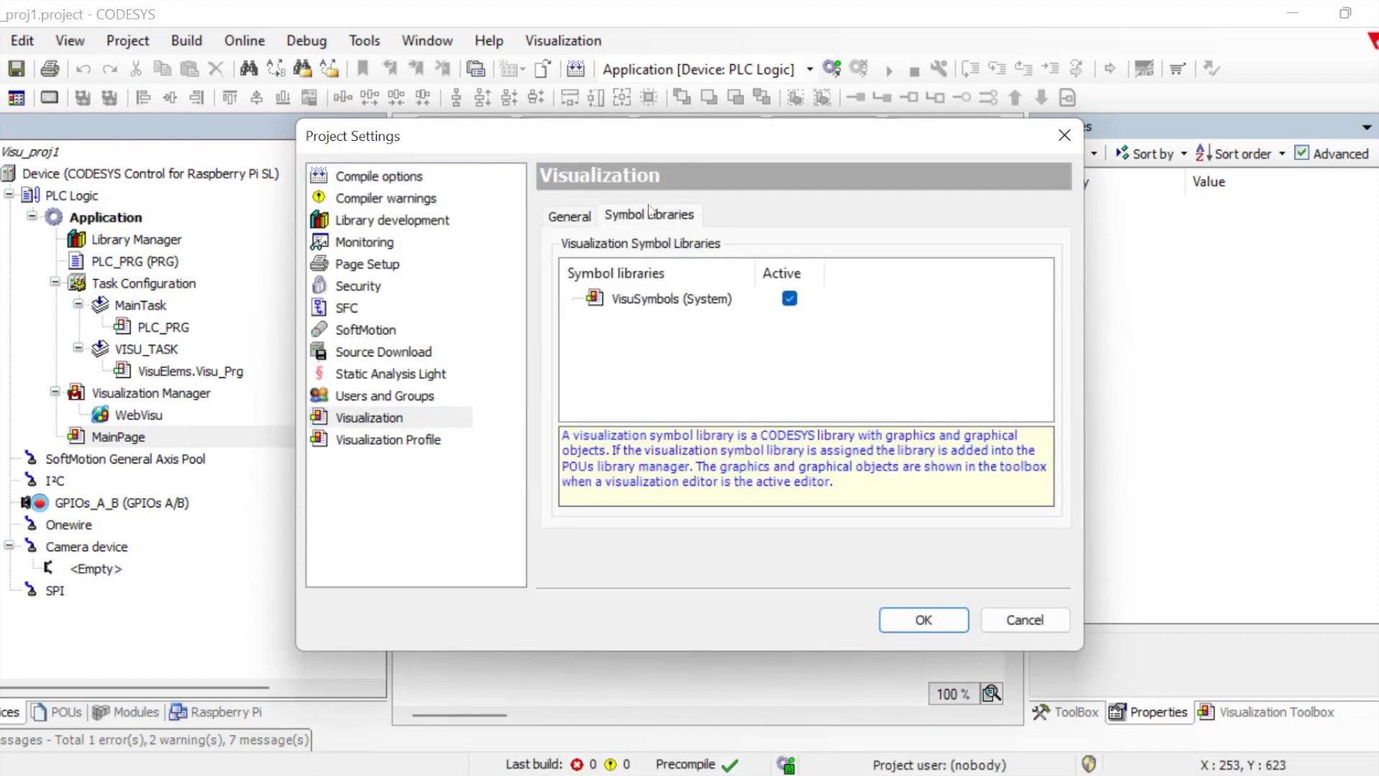
click(790, 298)
click(395, 441)
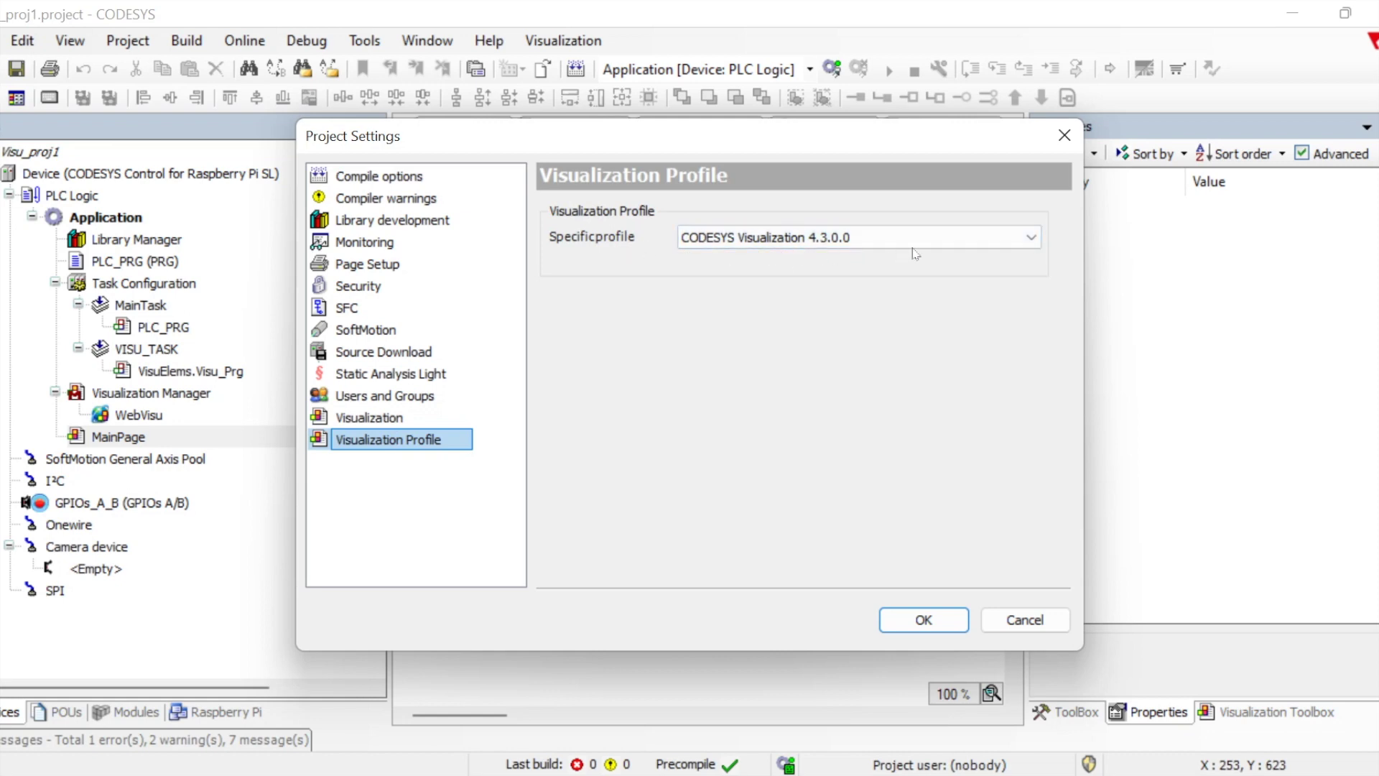
click(949, 238)
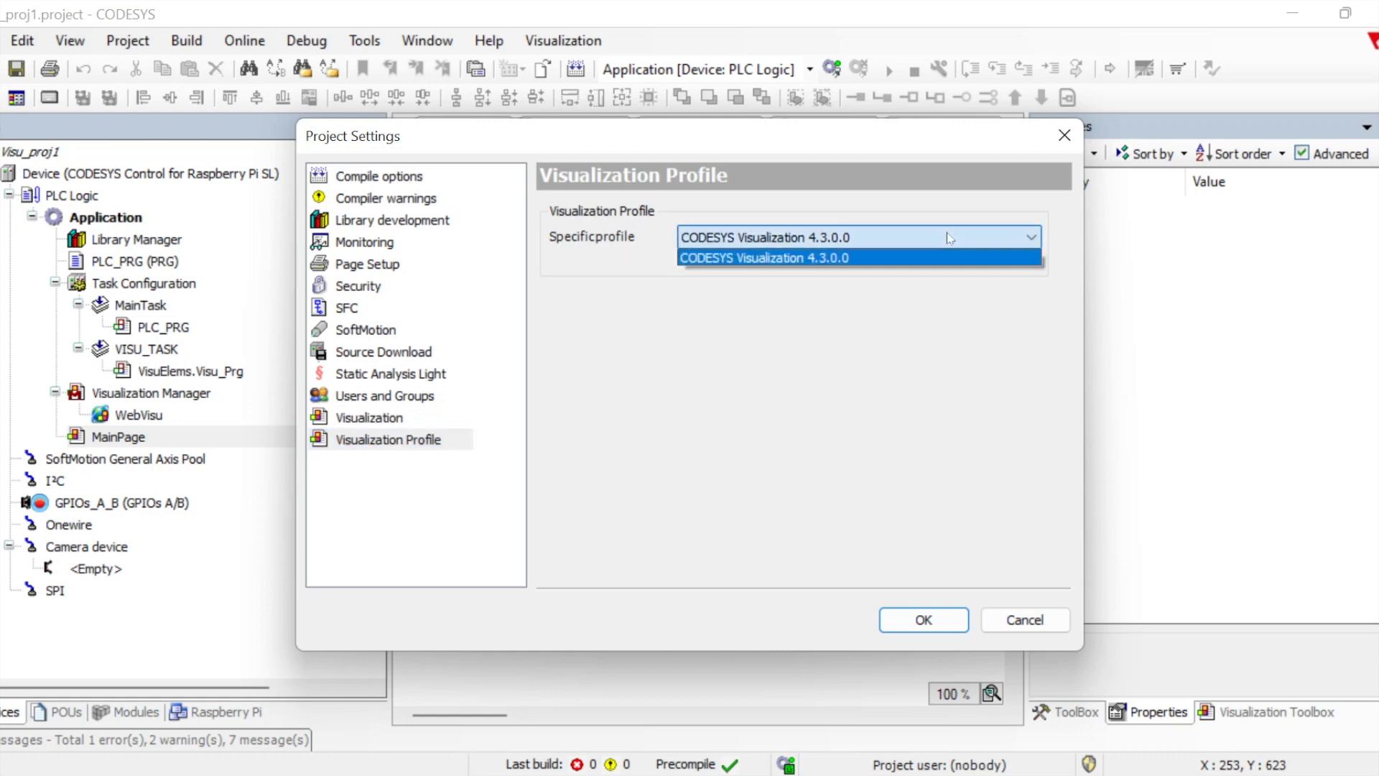
click(837, 260)
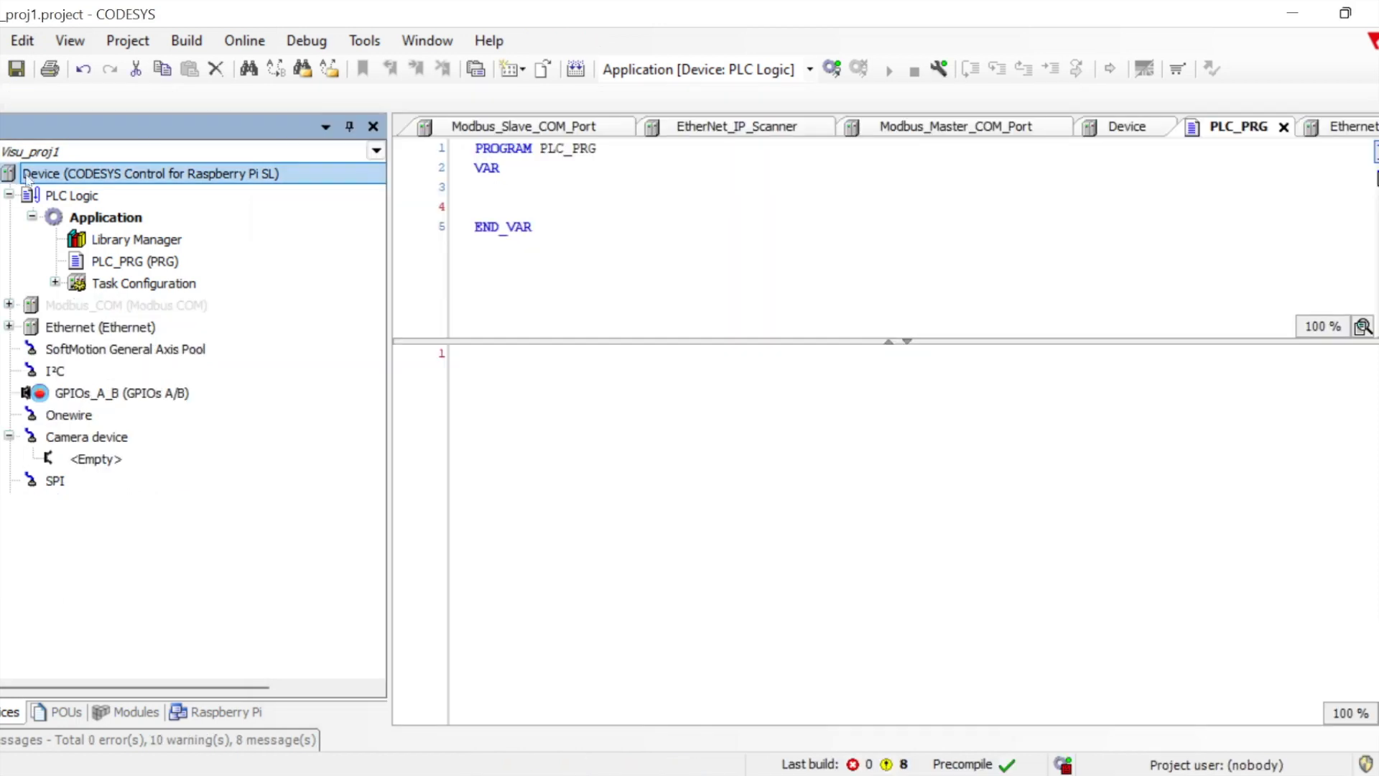
- Add a Visualization Manager object to the Application, keeping its default name
click(107, 218)
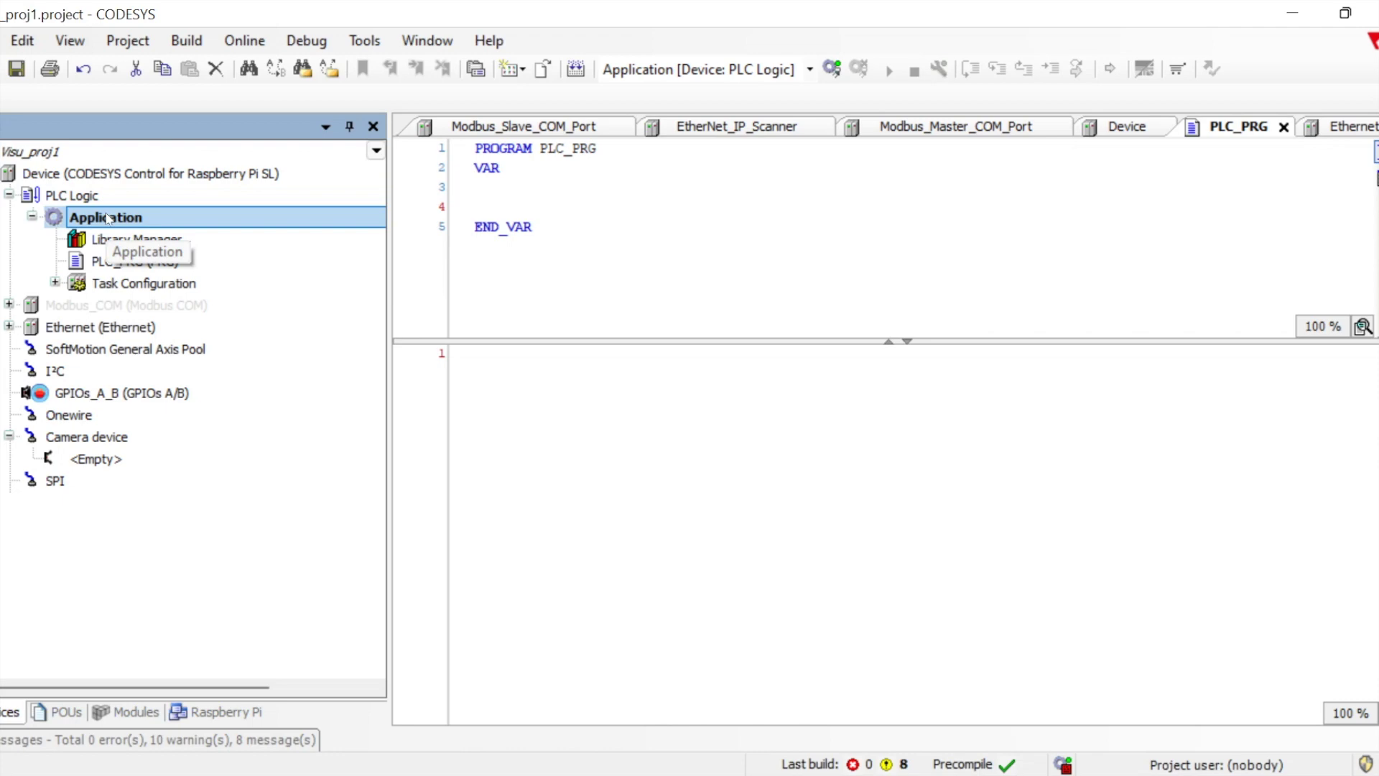
right_click(107, 218)
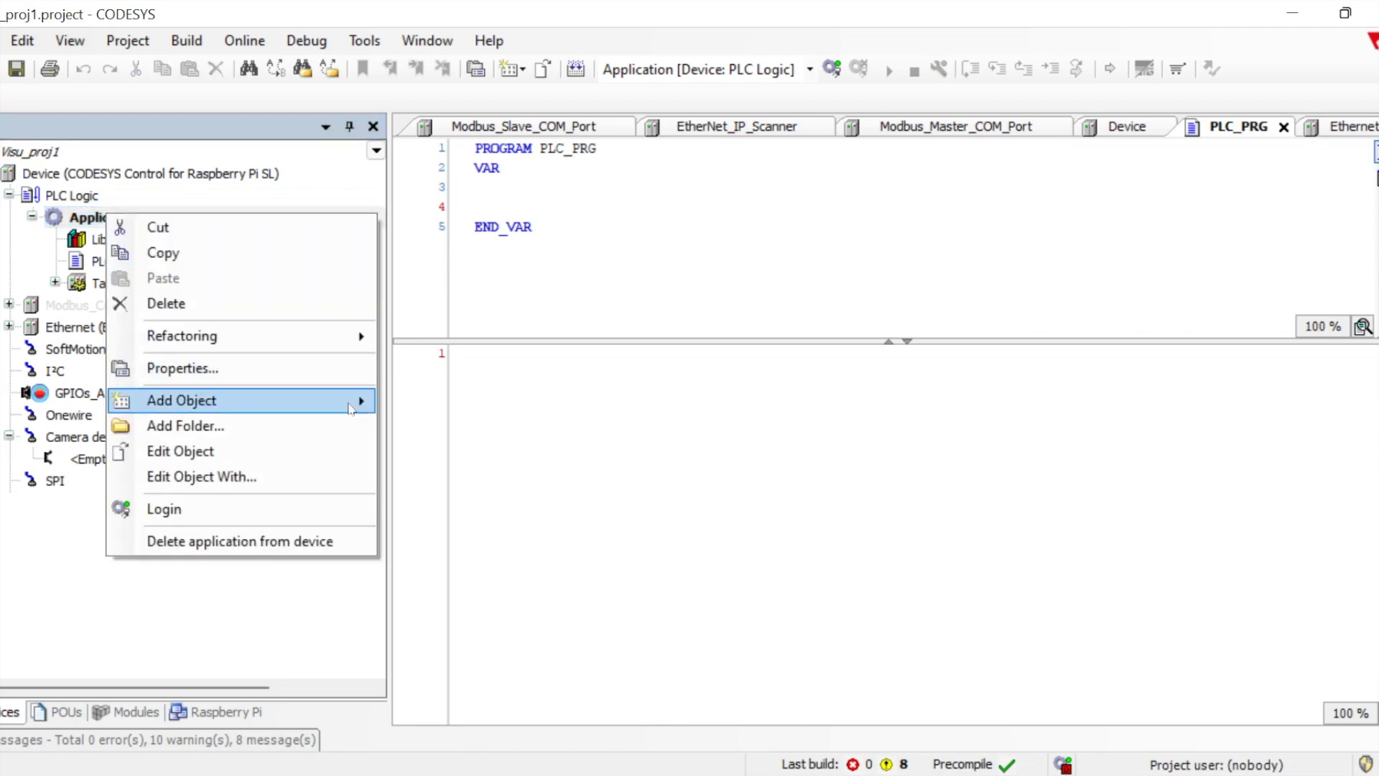
mouse_move(359, 408)
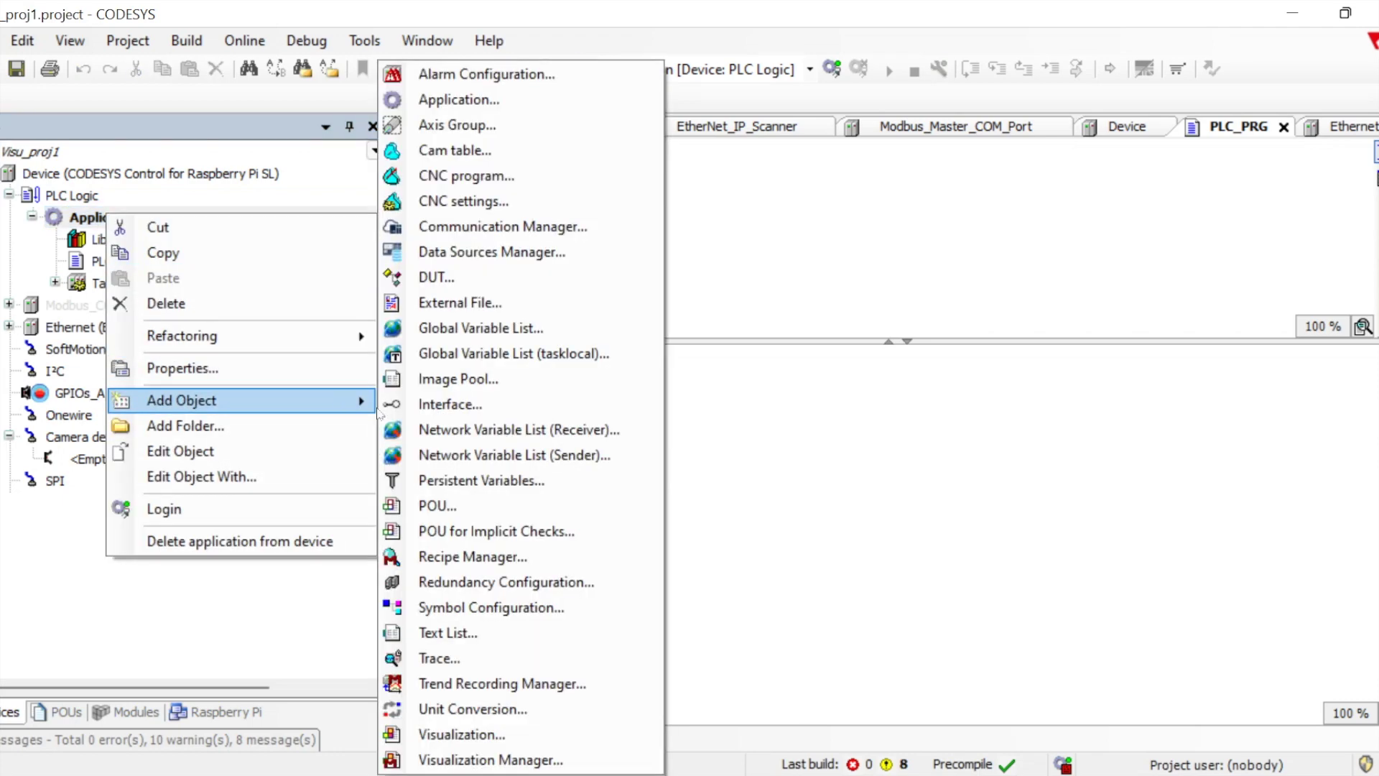
click(503, 760)
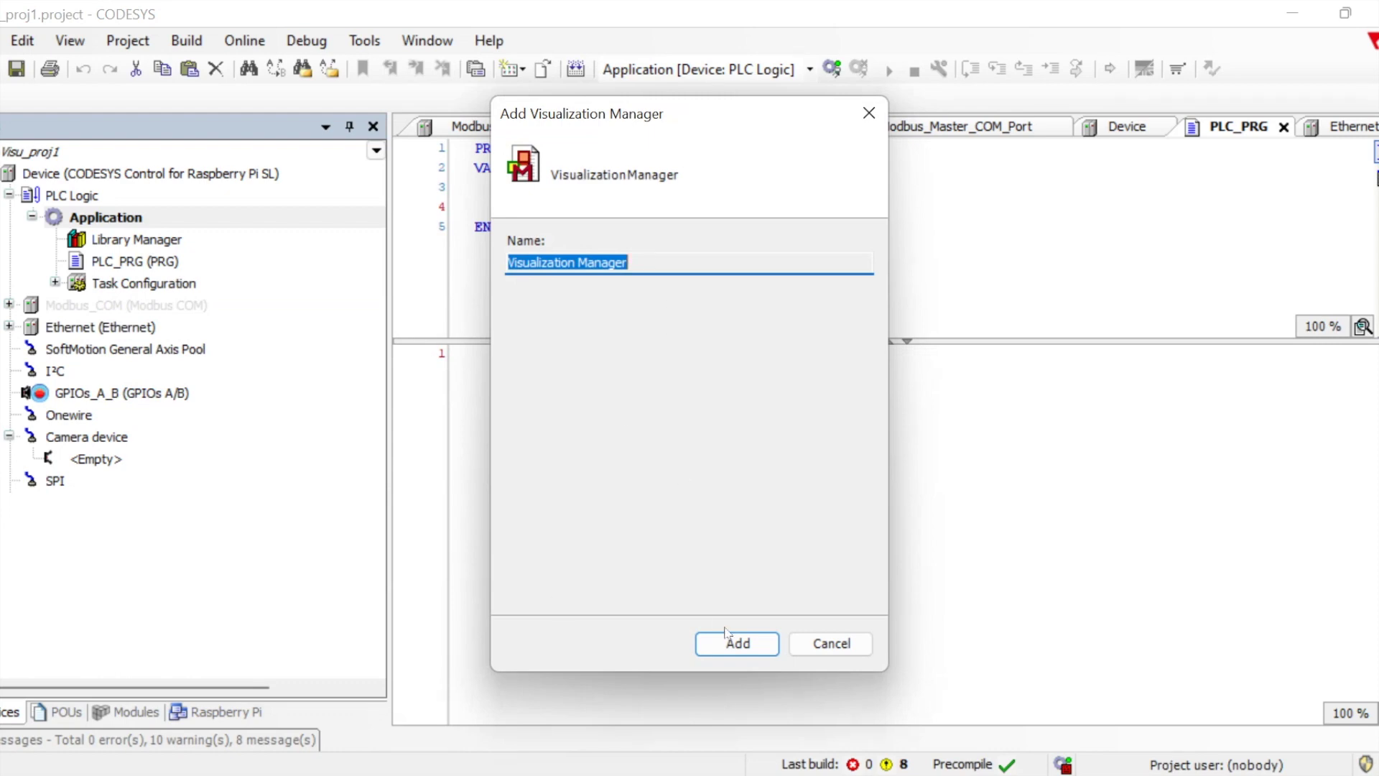
click(750, 650)
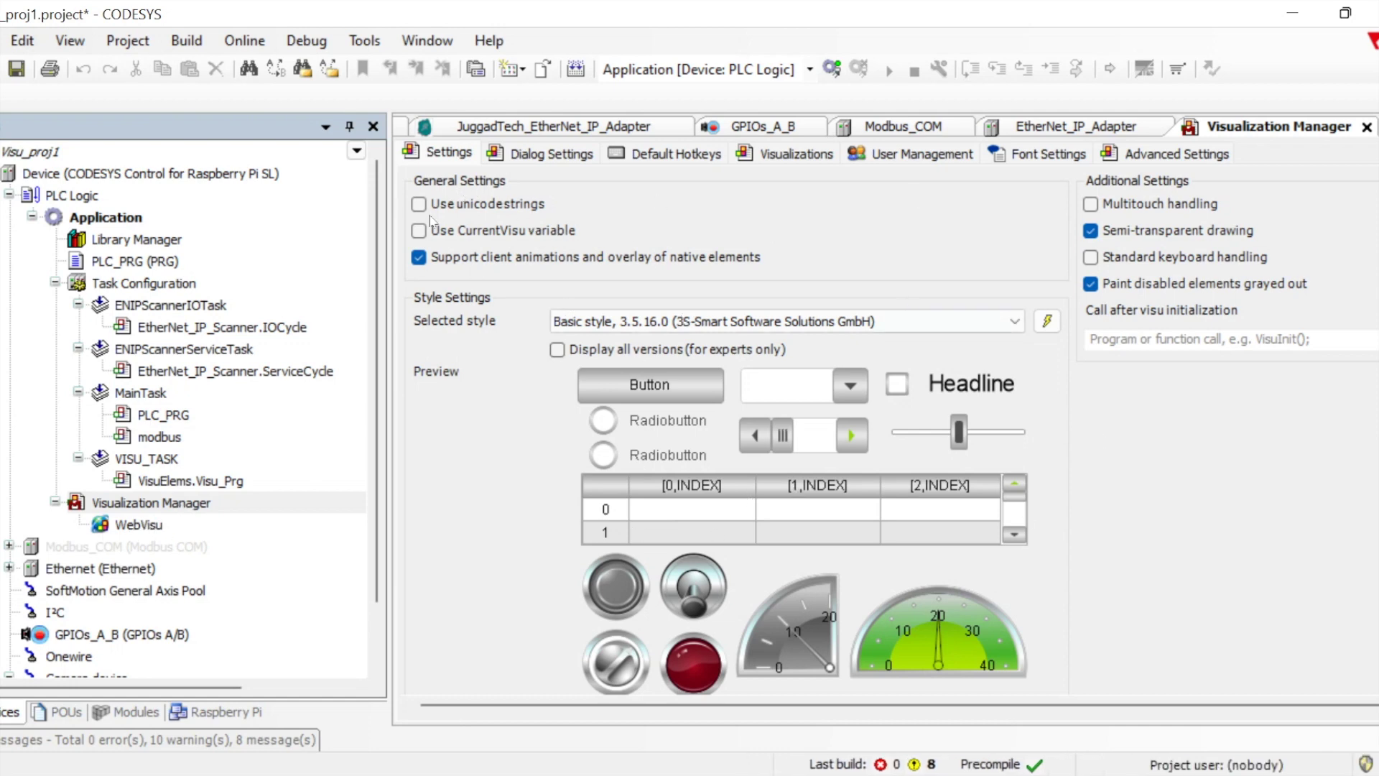
- Examine the Visualization Manager's style choices and its dialog, hotkey, visualization, user management, font and advanced settings, then close it
click(1012, 323)
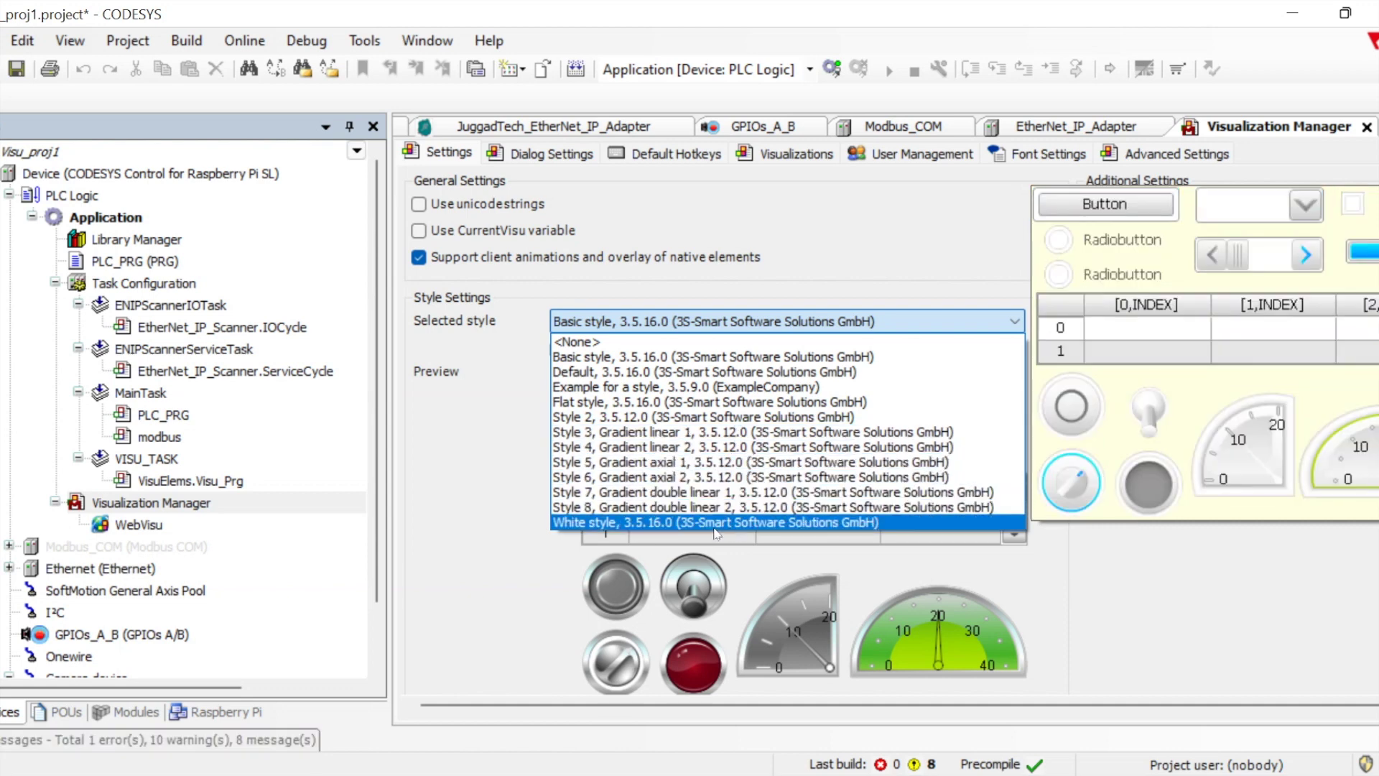
click(472, 527)
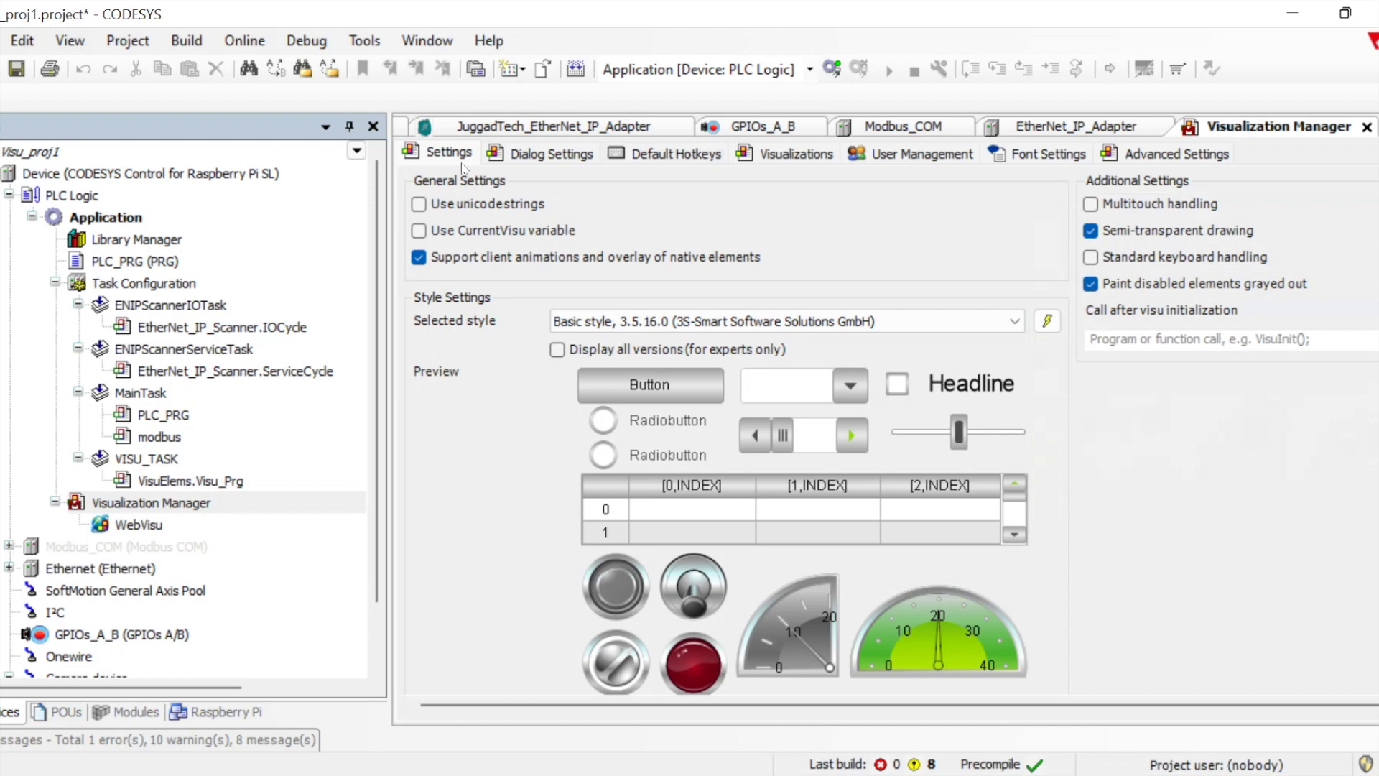
click(538, 155)
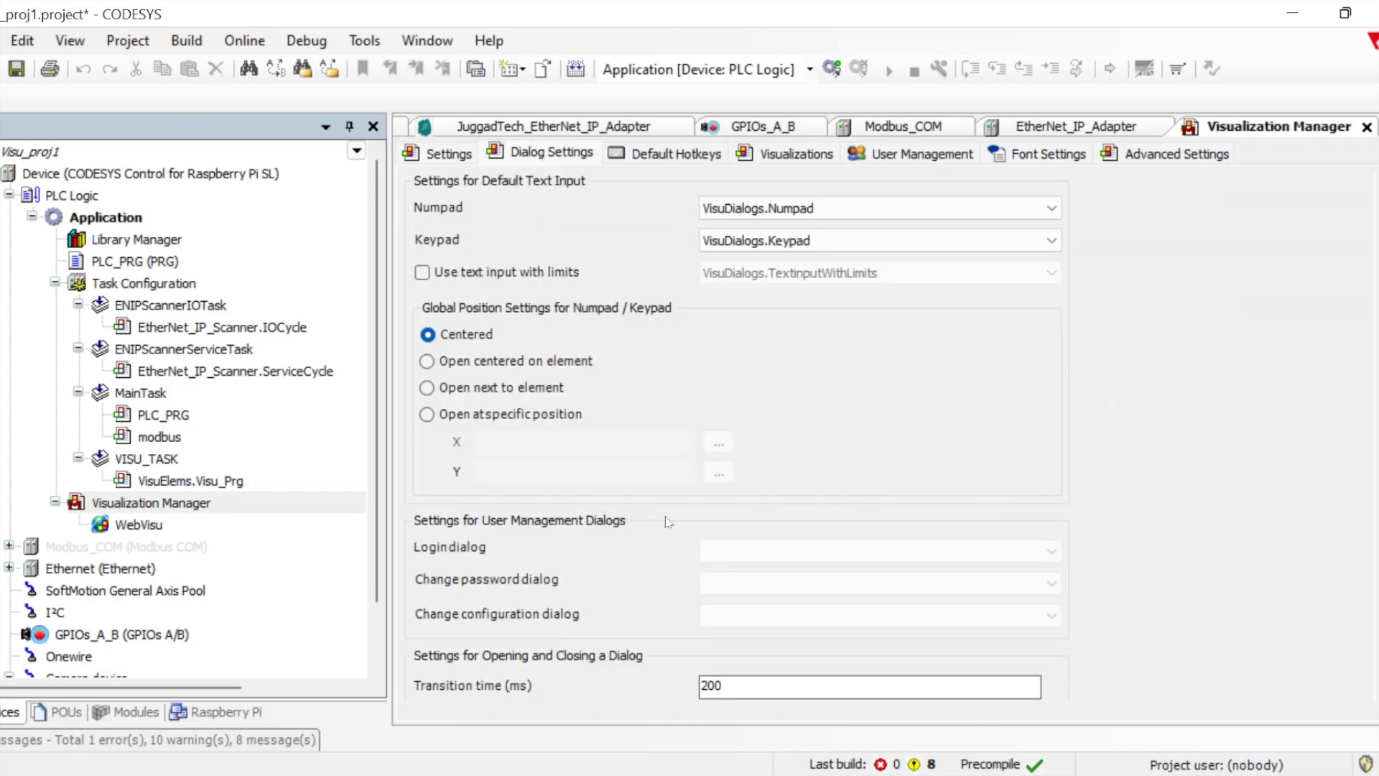
scroll(668, 582, down, 2)
scroll(668, 582, up, 2)
click(661, 161)
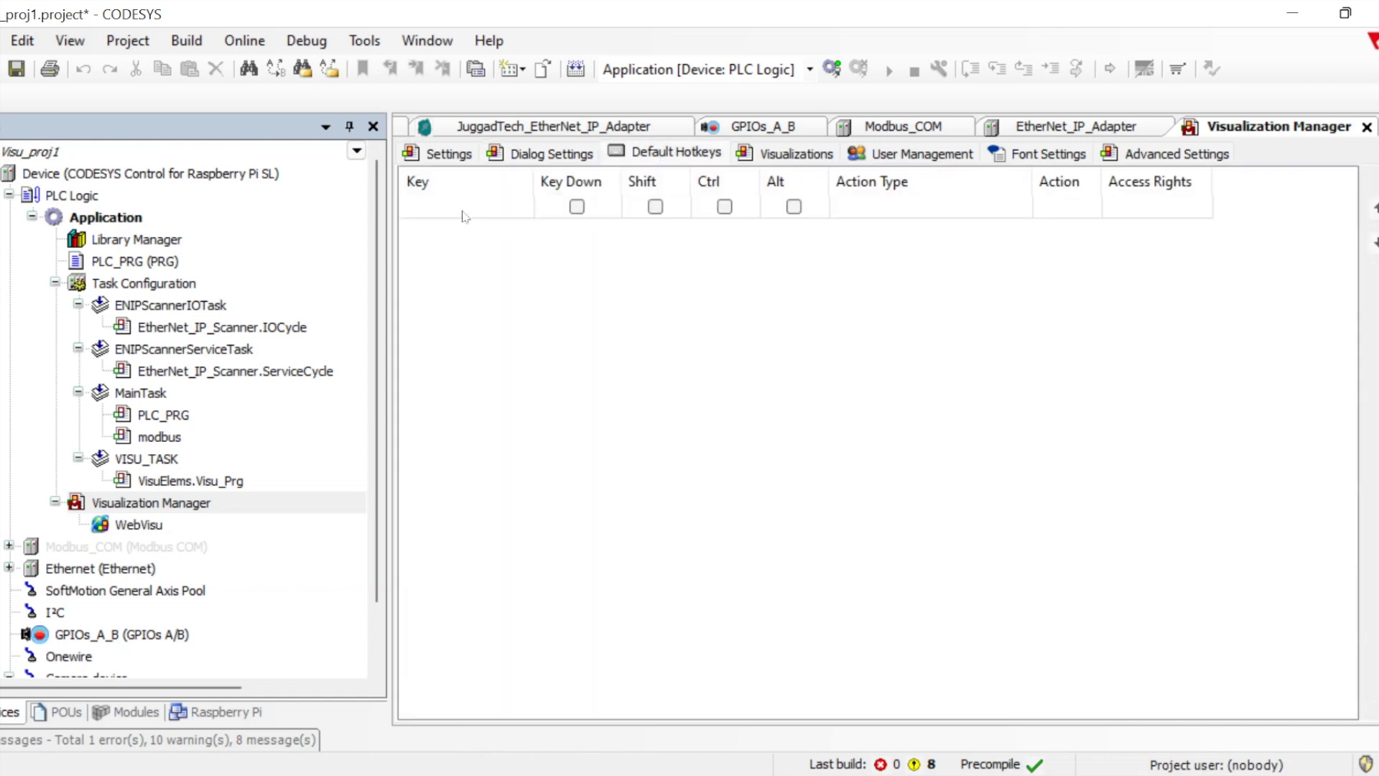
click(803, 156)
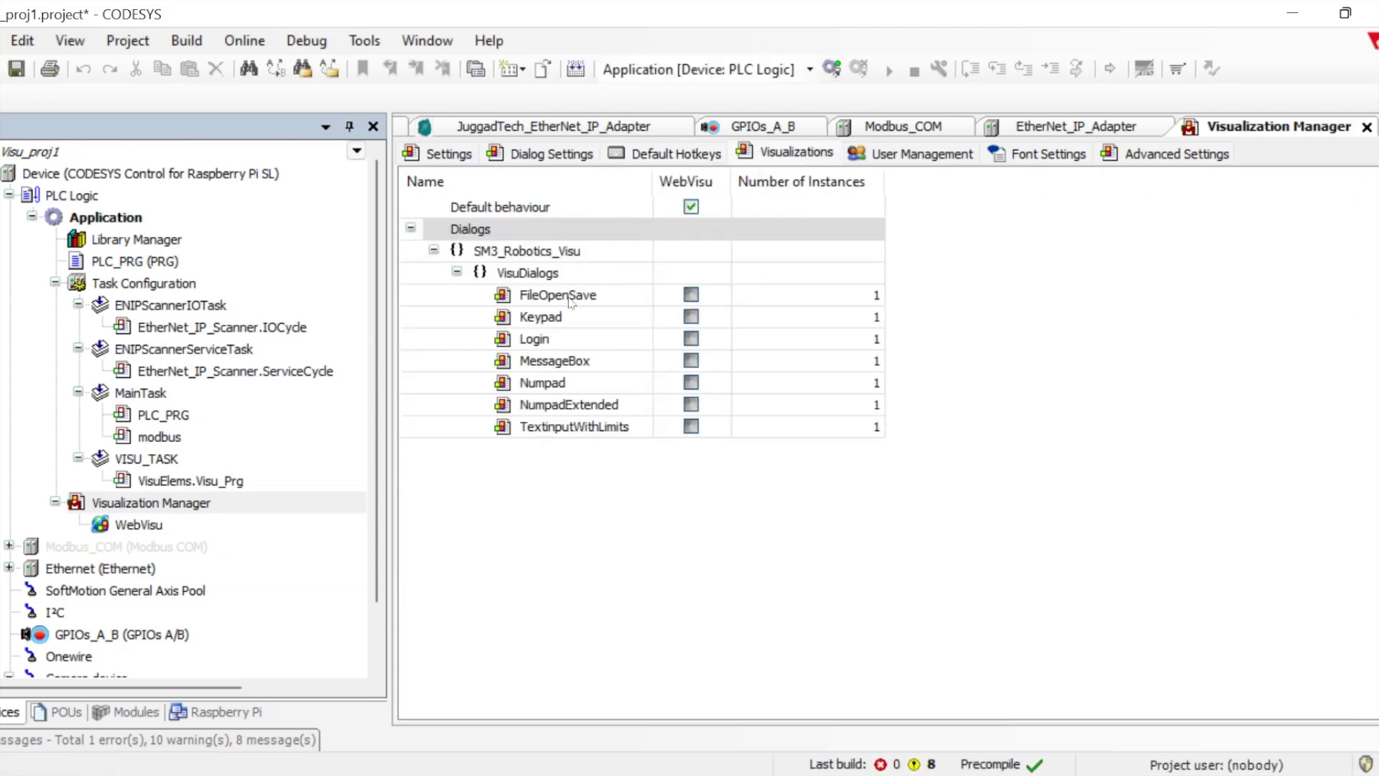
click(897, 152)
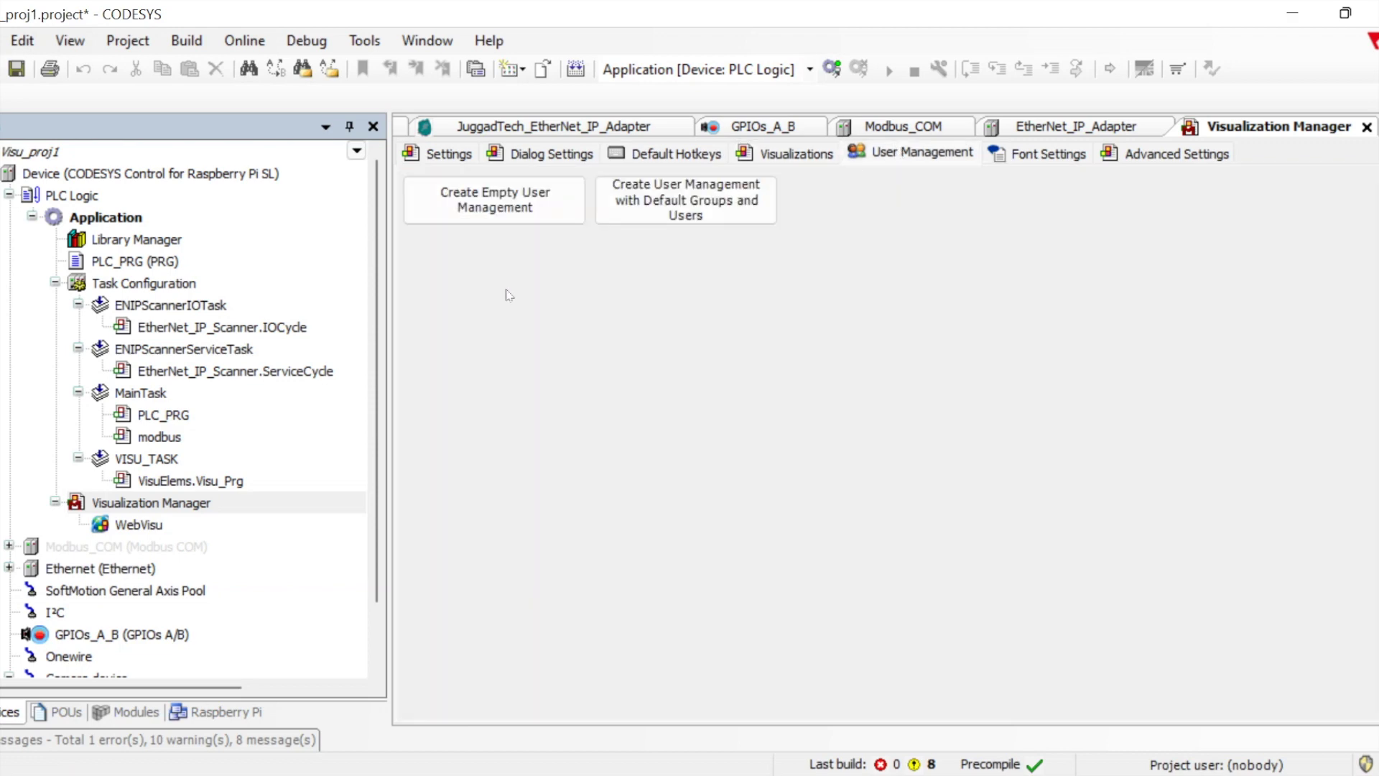
click(1032, 160)
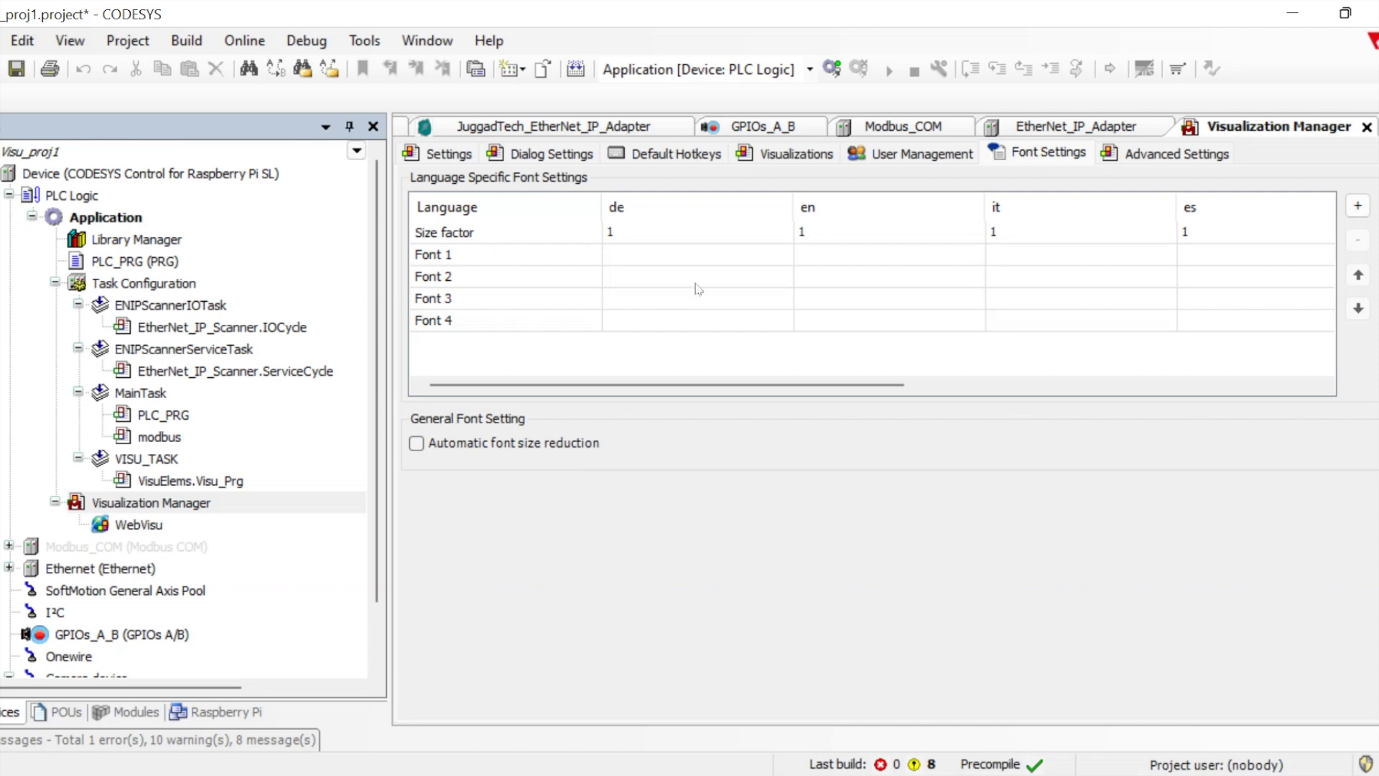
click(1160, 160)
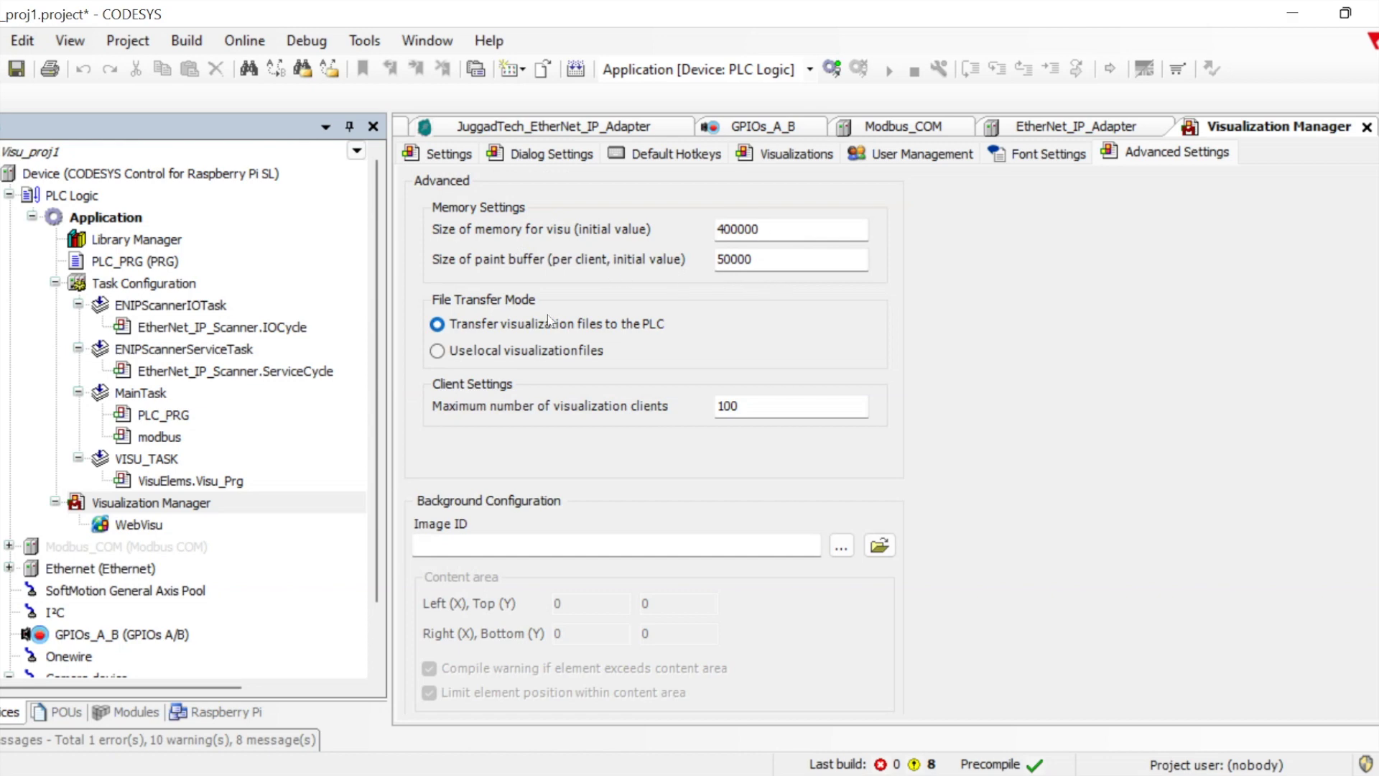
scroll(679, 543, down, 1)
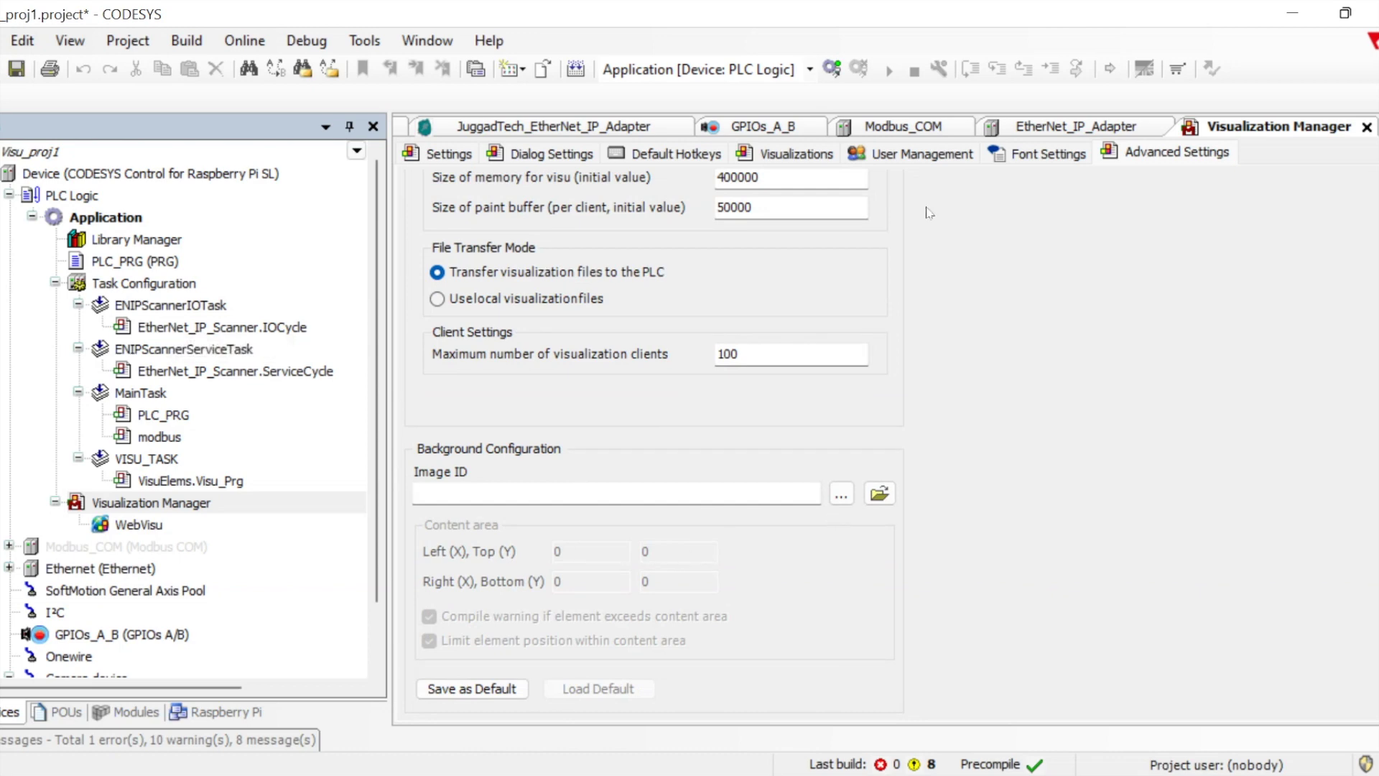
click(1367, 127)
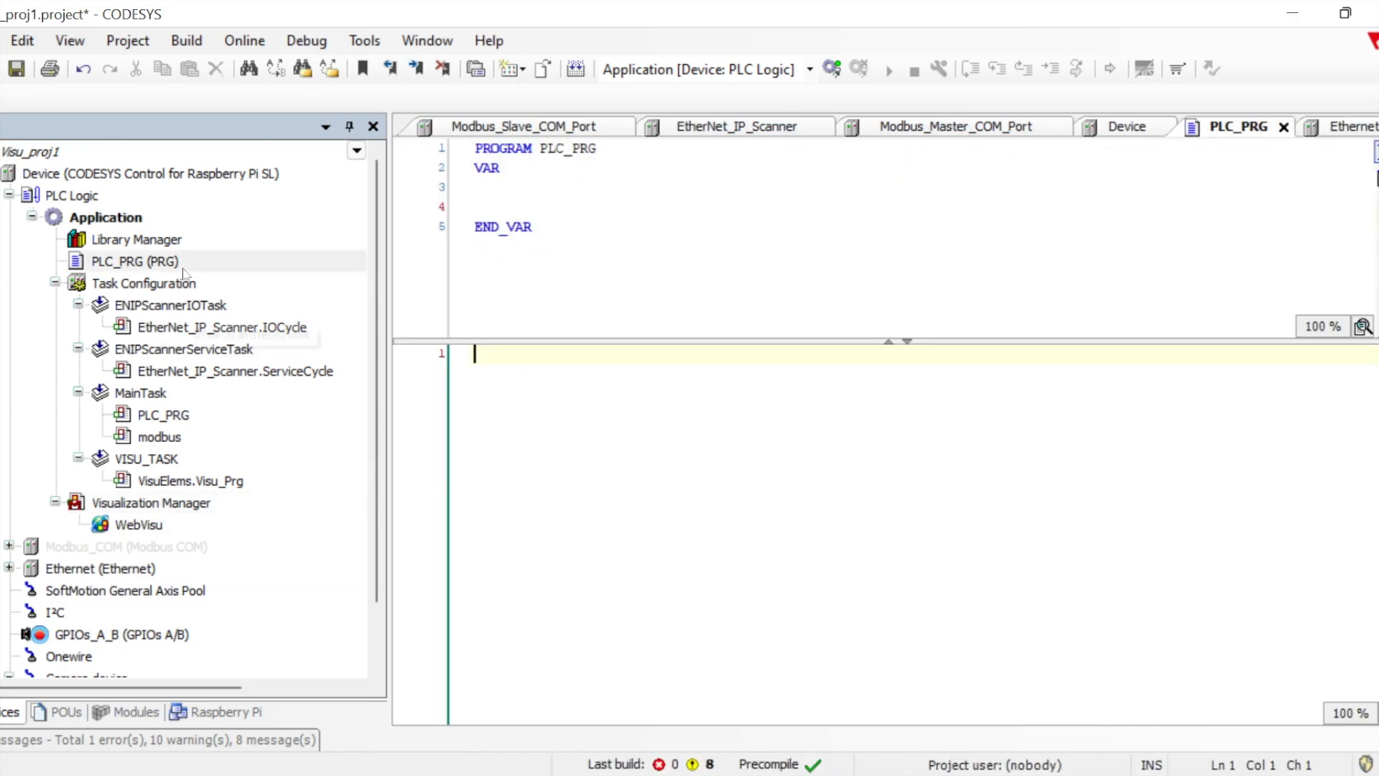
- Add a visualization object named MainPage to the Application
click(93, 219)
right_click(93, 219)
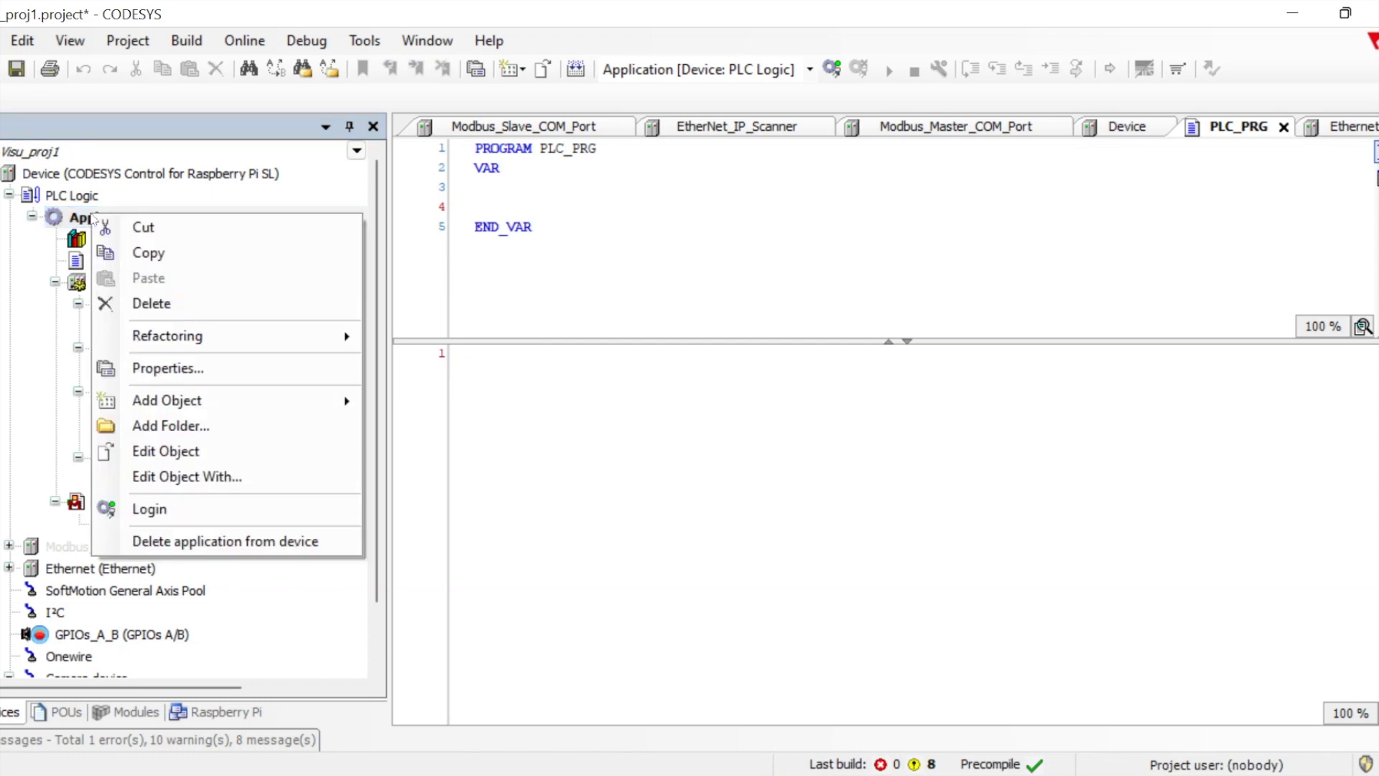
mouse_move(324, 401)
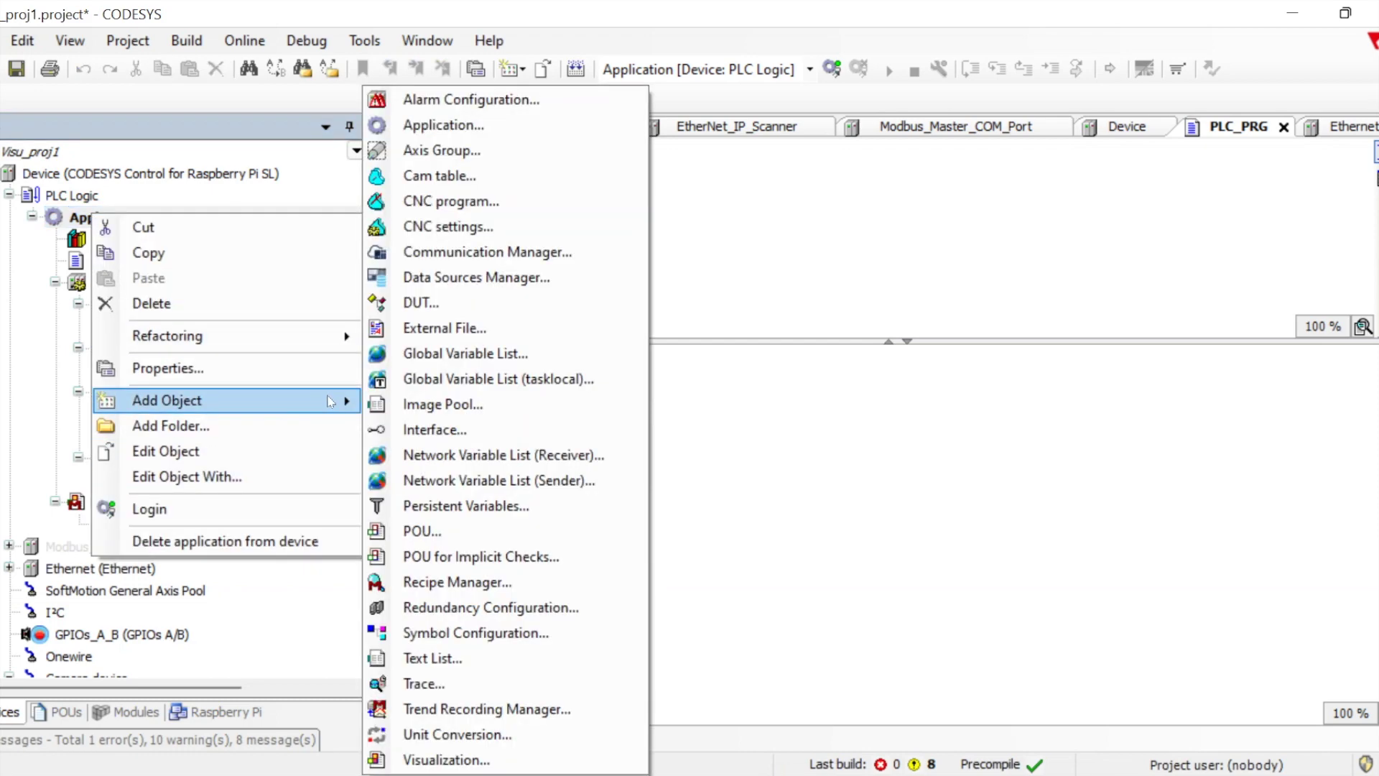
click(452, 760)
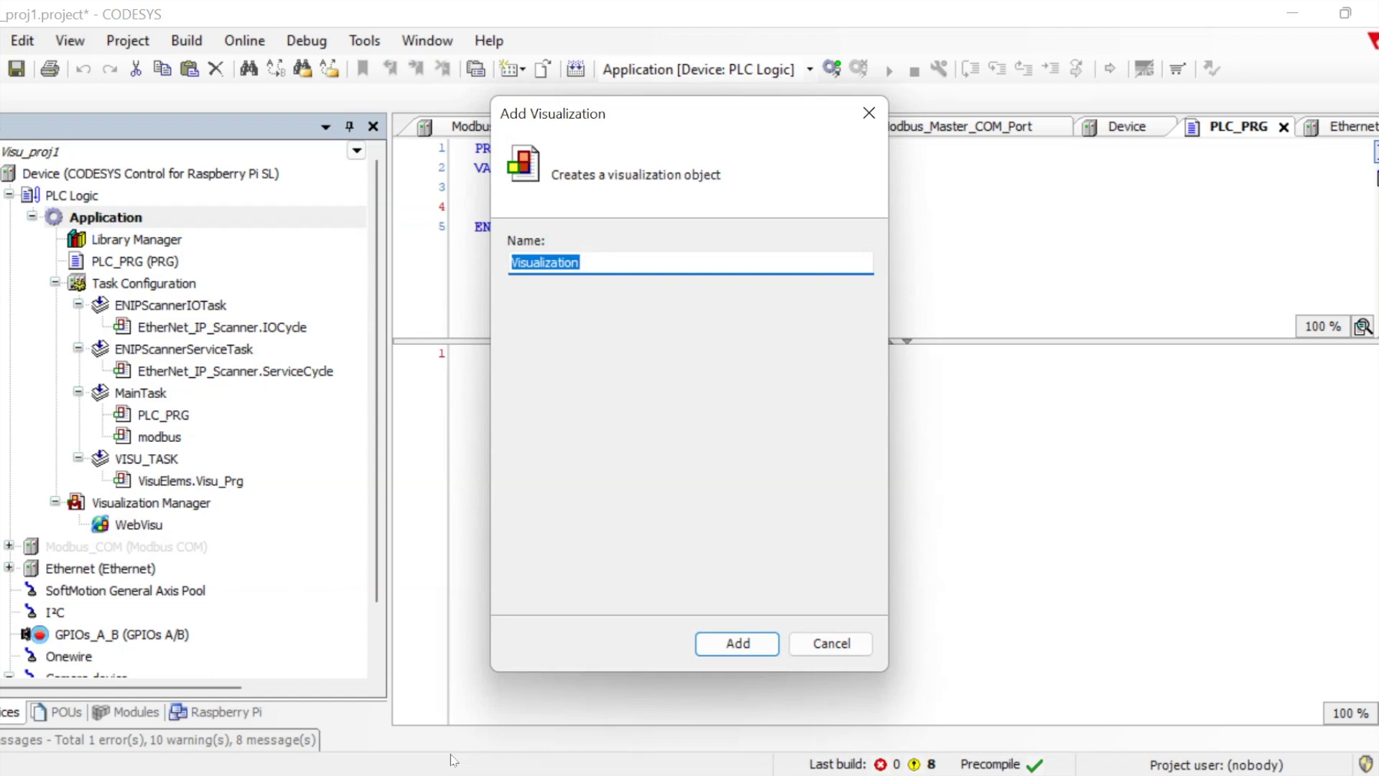
text(MainPage)
key(Return)
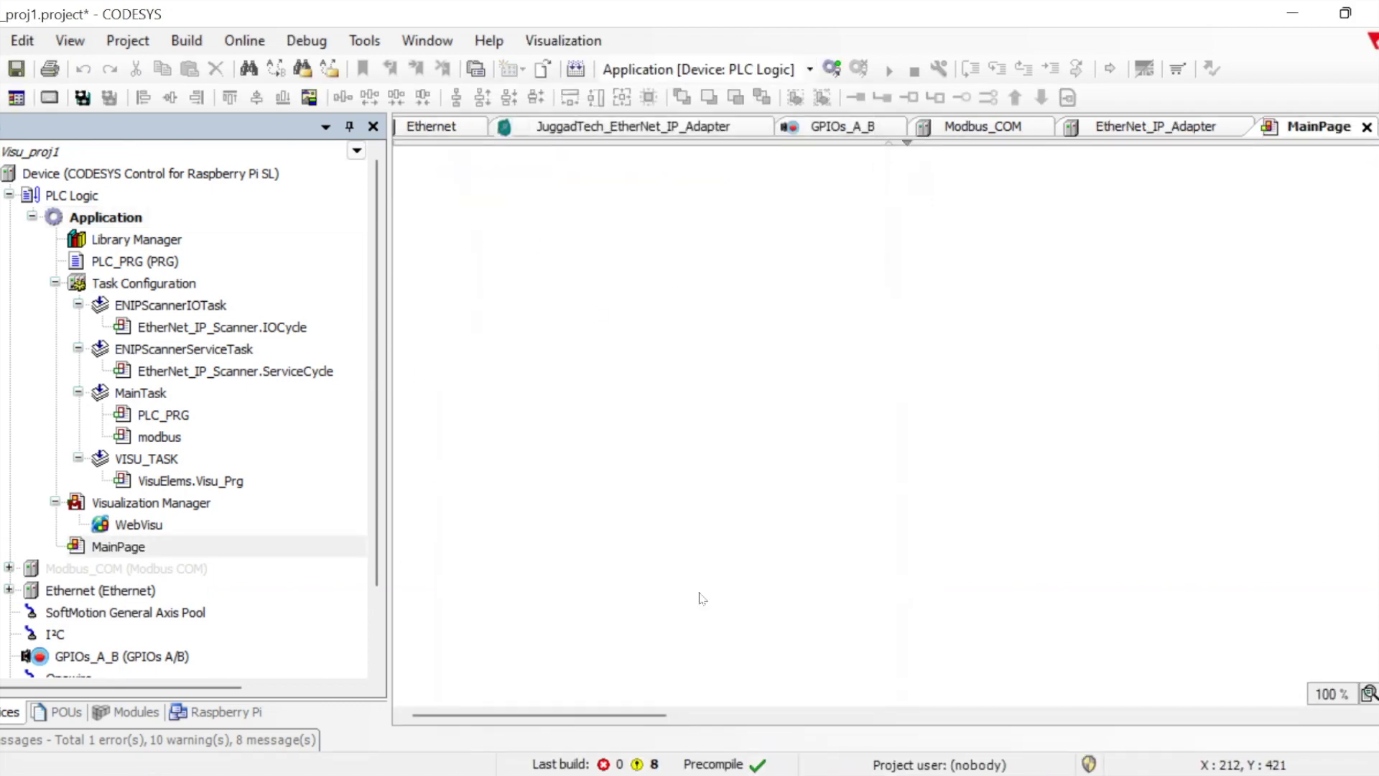
- Enable a background colour for the MainPage visualization and apply the dark grey date/time picker colour
right_click(556, 236)
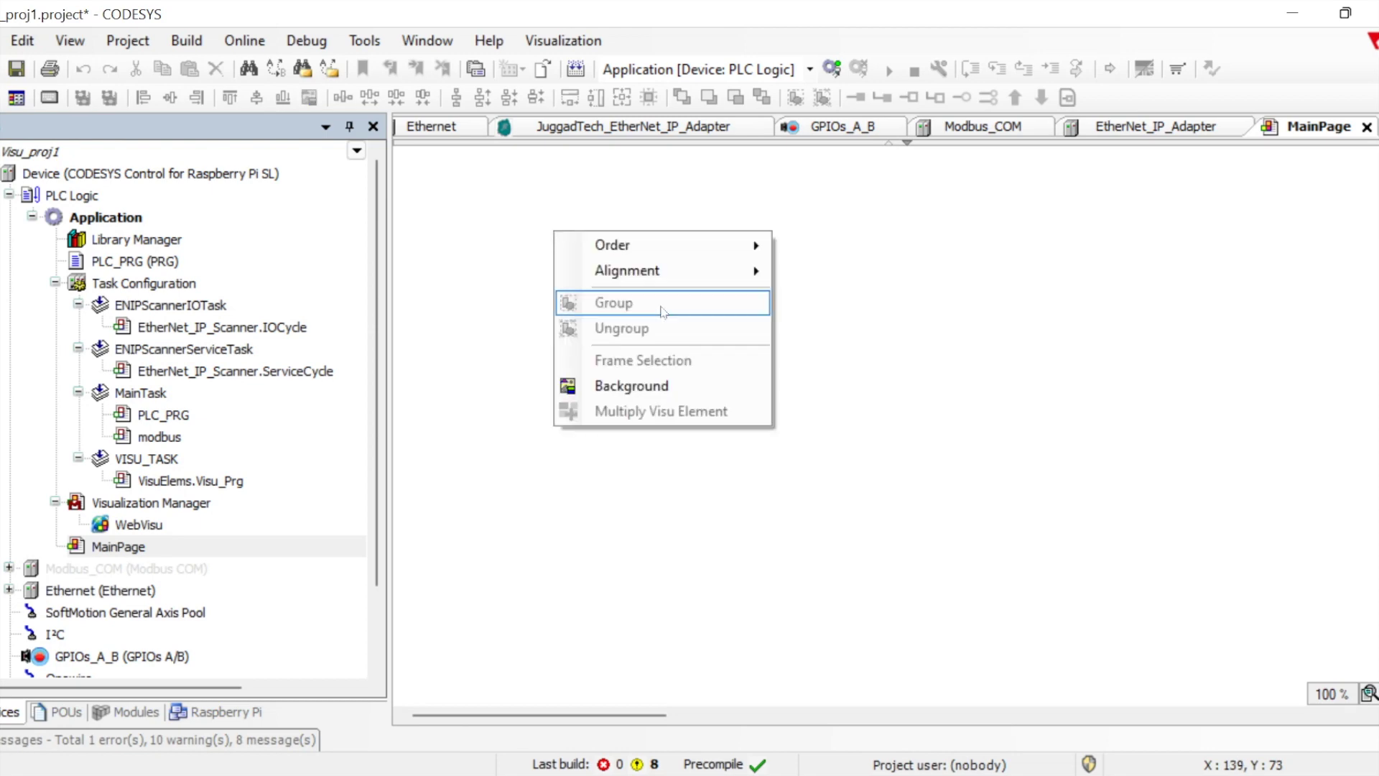
click(666, 388)
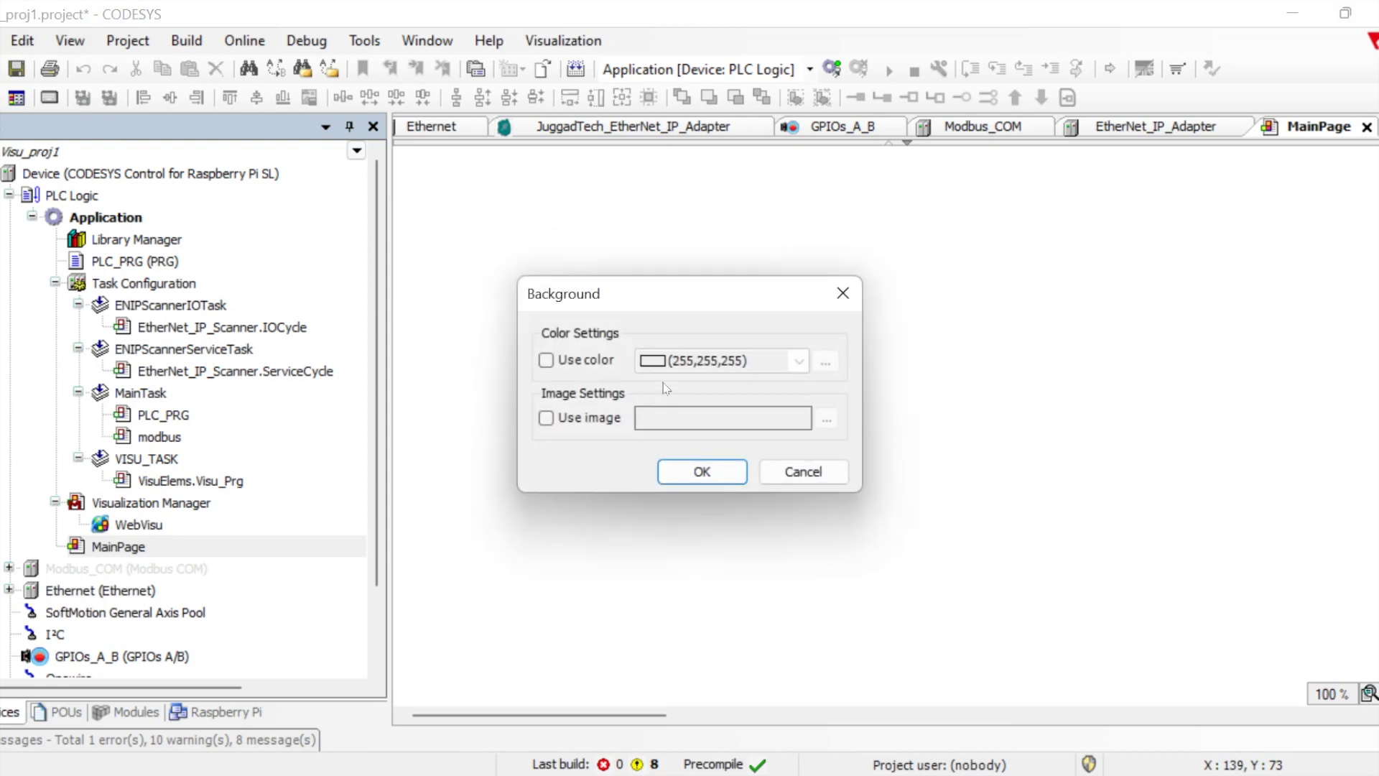
click(578, 365)
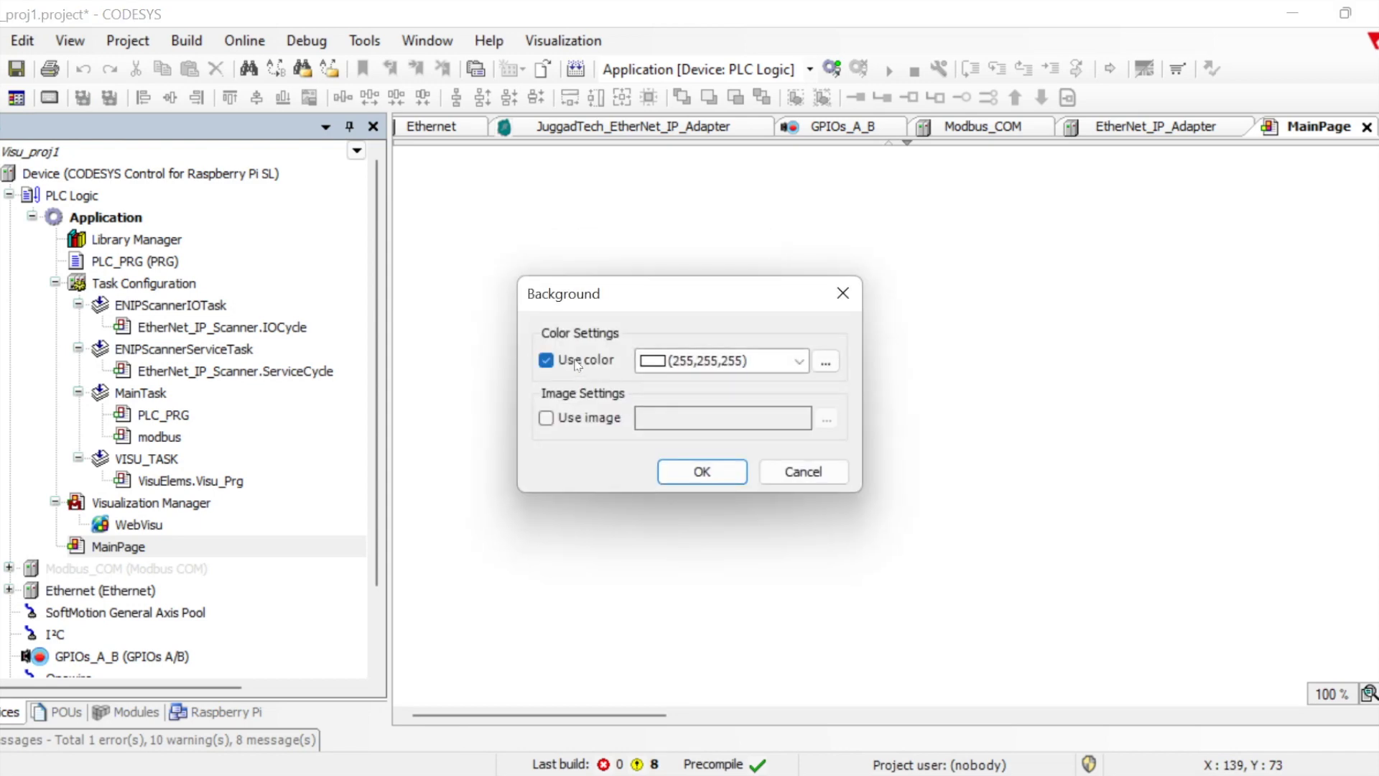
click(798, 361)
click(739, 385)
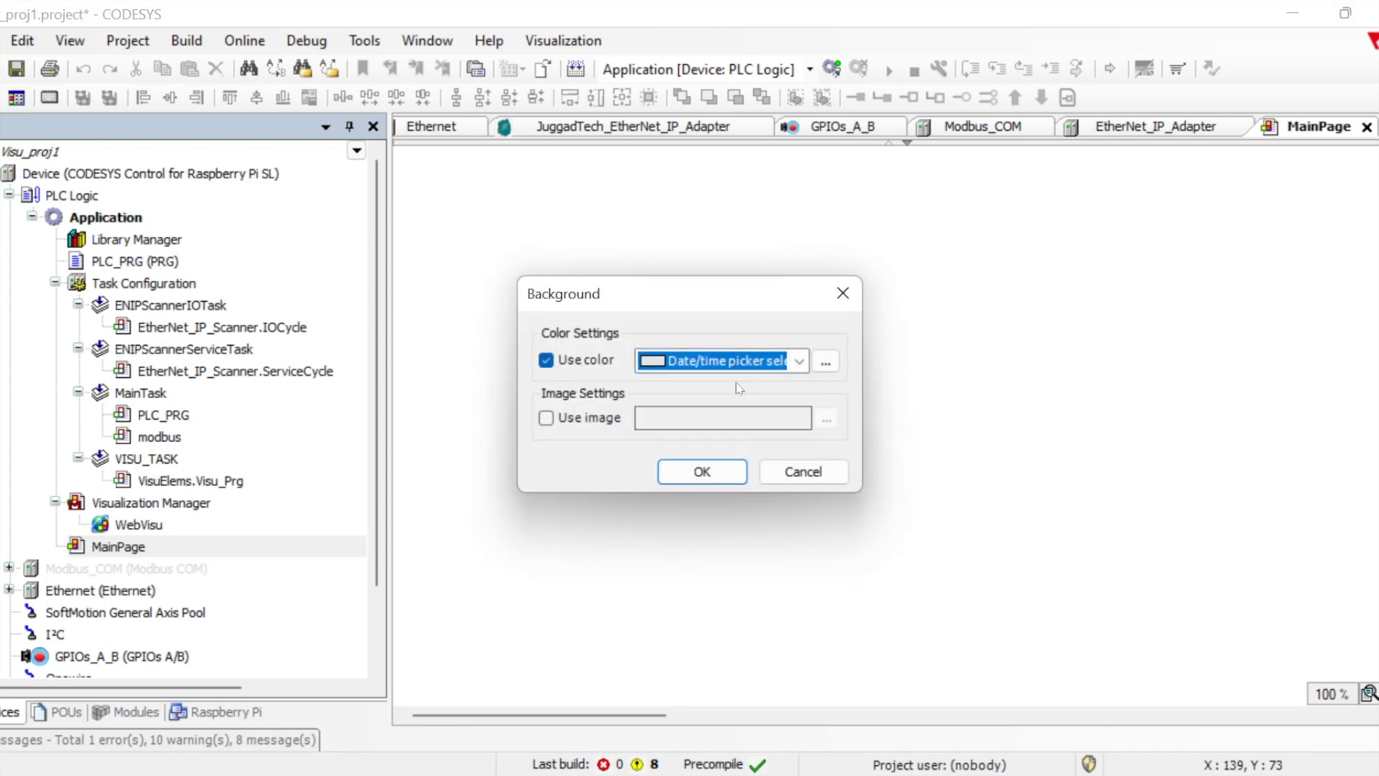
click(790, 367)
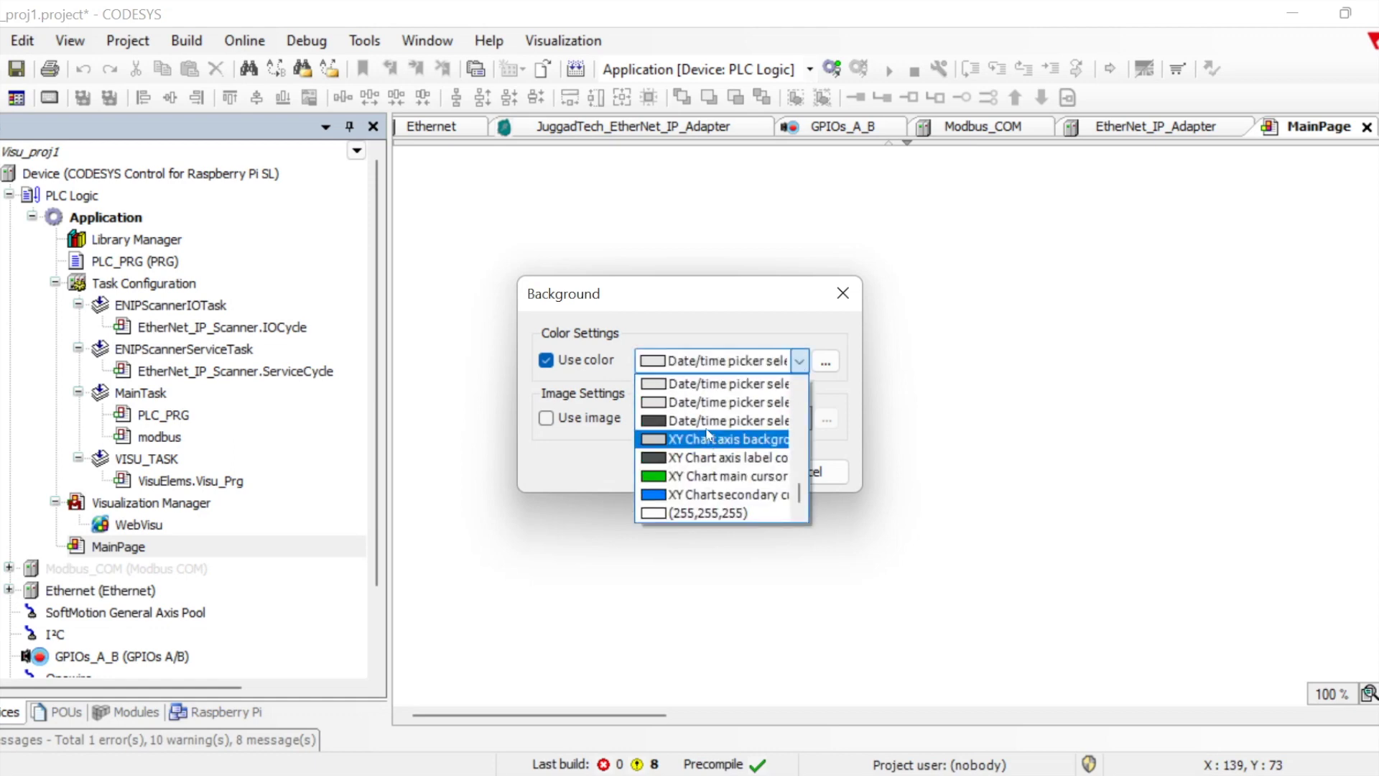
click(708, 422)
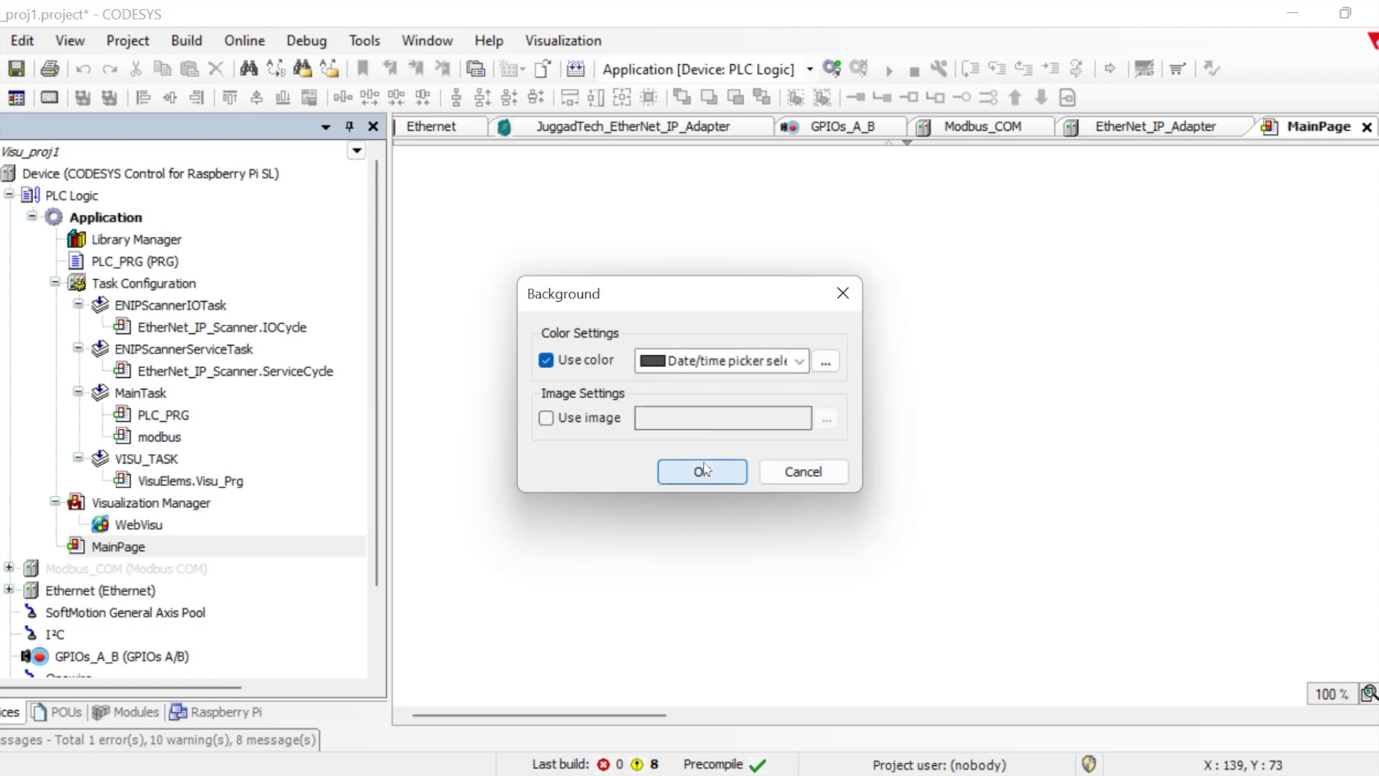
click(704, 471)
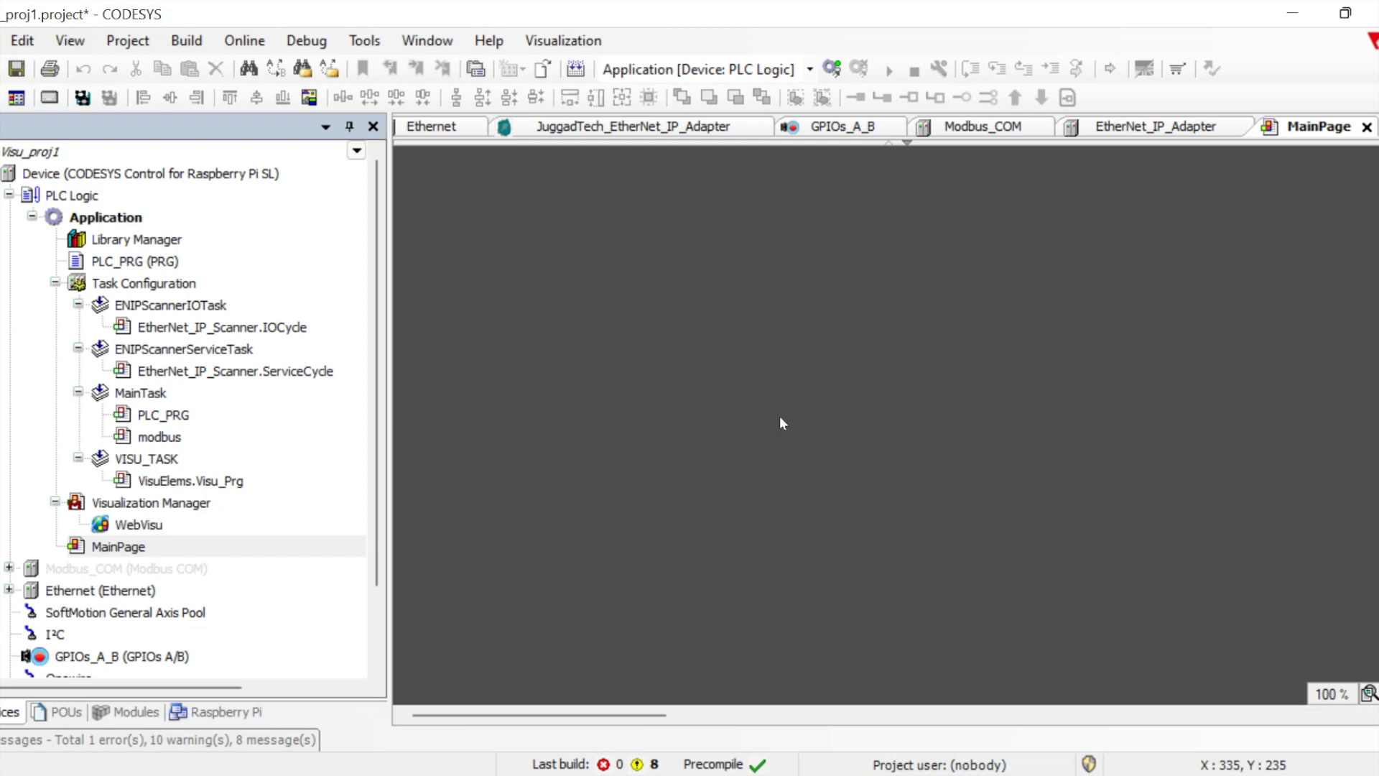
- Change the MainPage background colour to the light grey datepicker selected colour
right_click(632, 300)
click(689, 452)
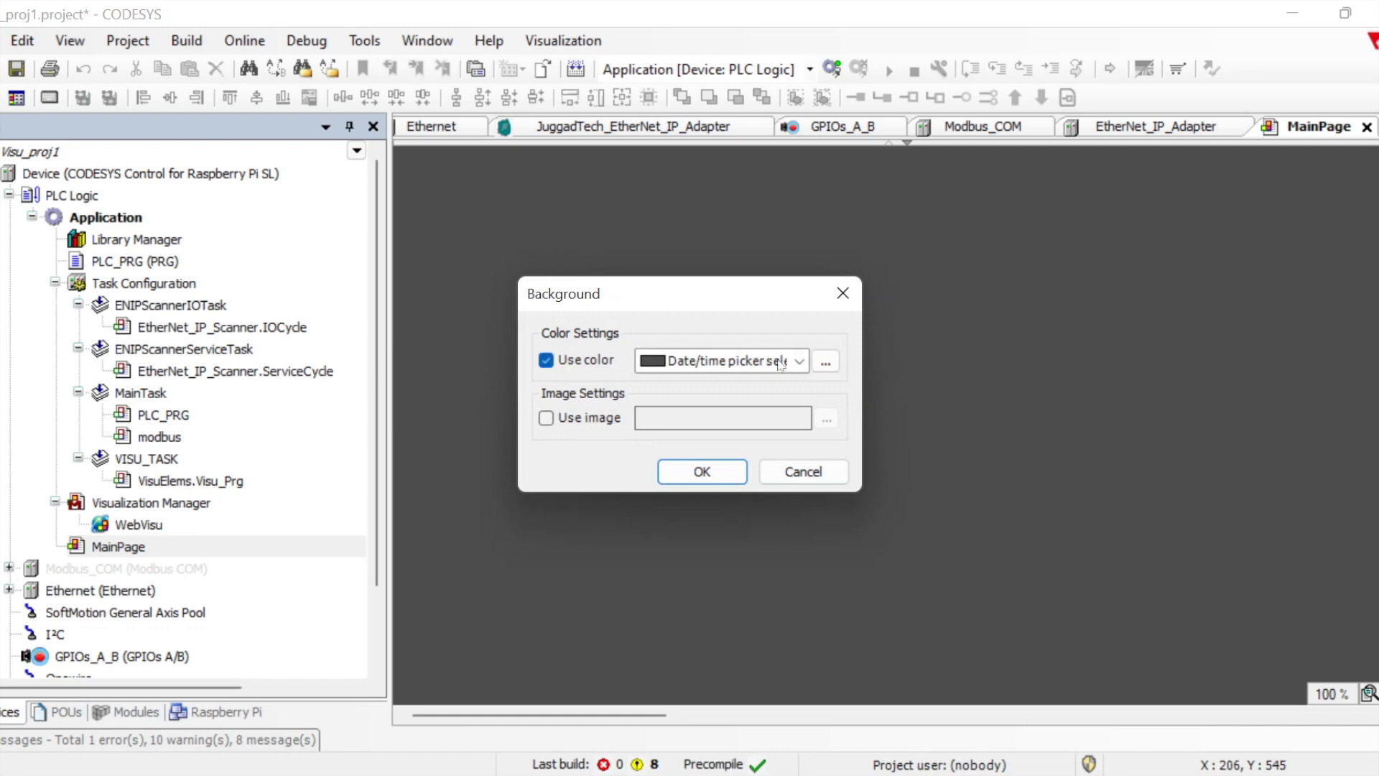
click(781, 364)
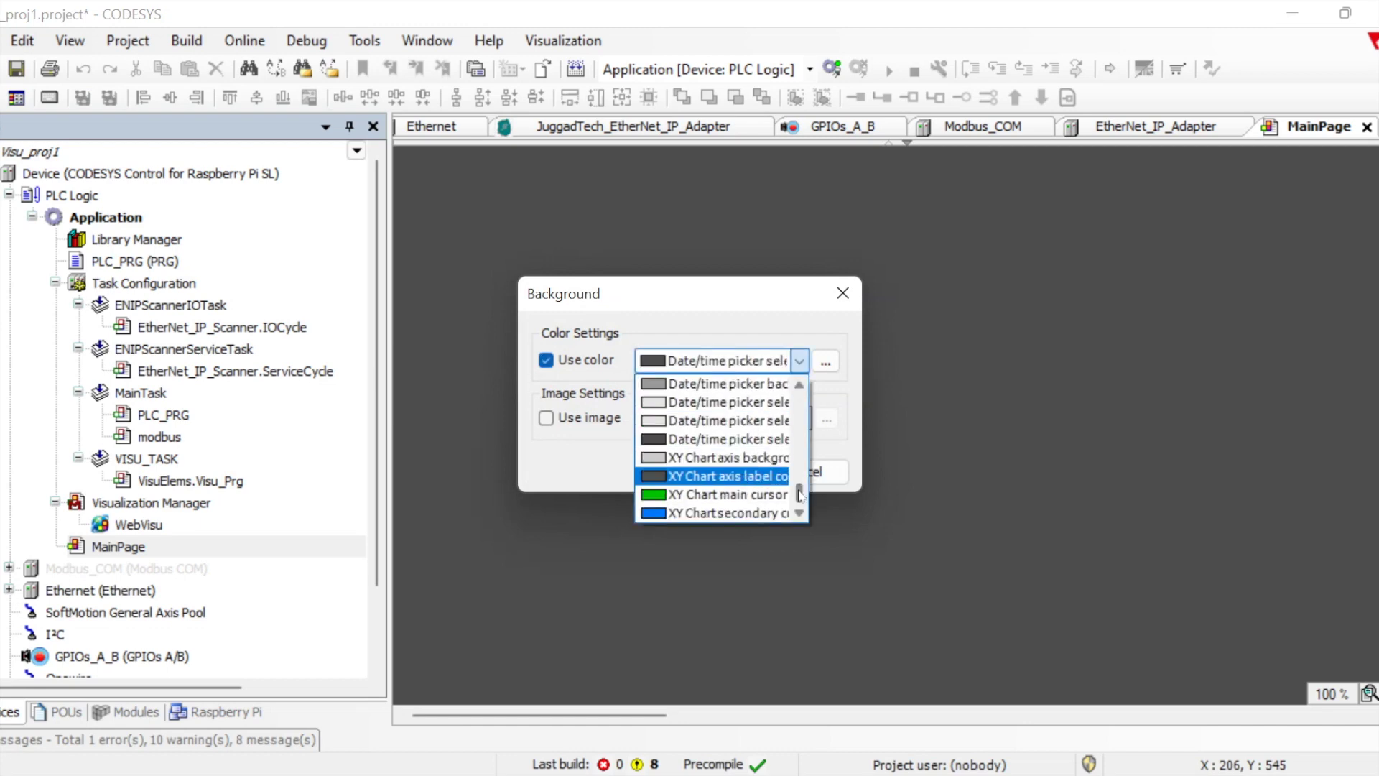
scroll(799, 490, up, 5)
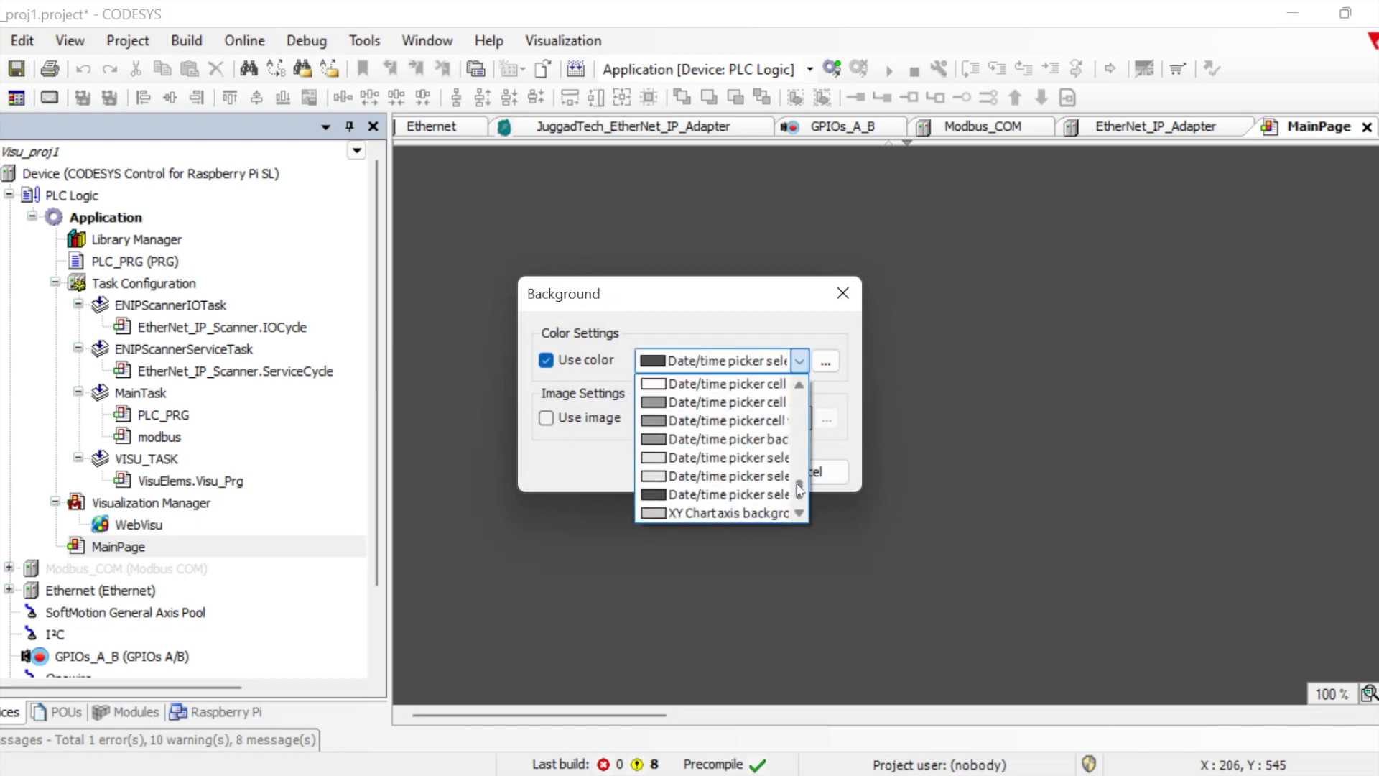
scroll(799, 490, up, 3)
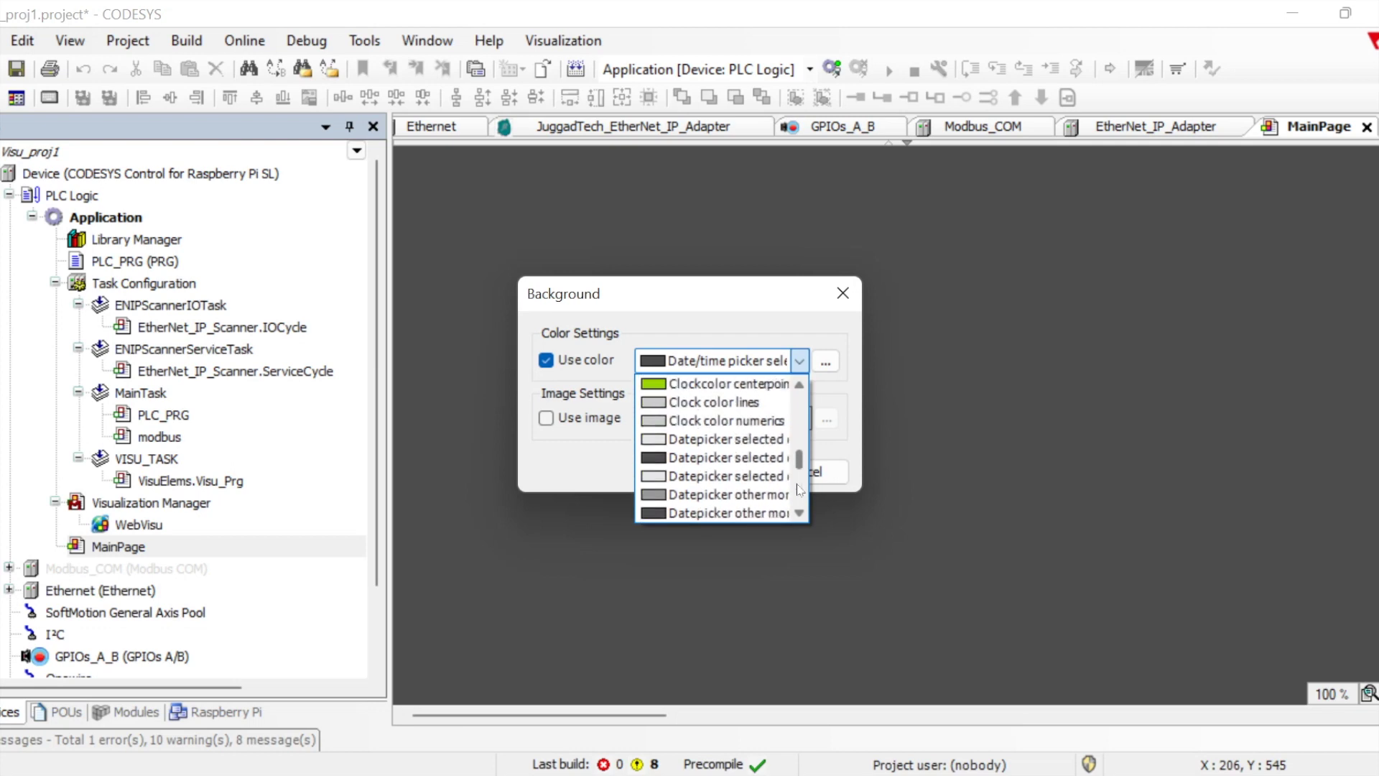
click(700, 440)
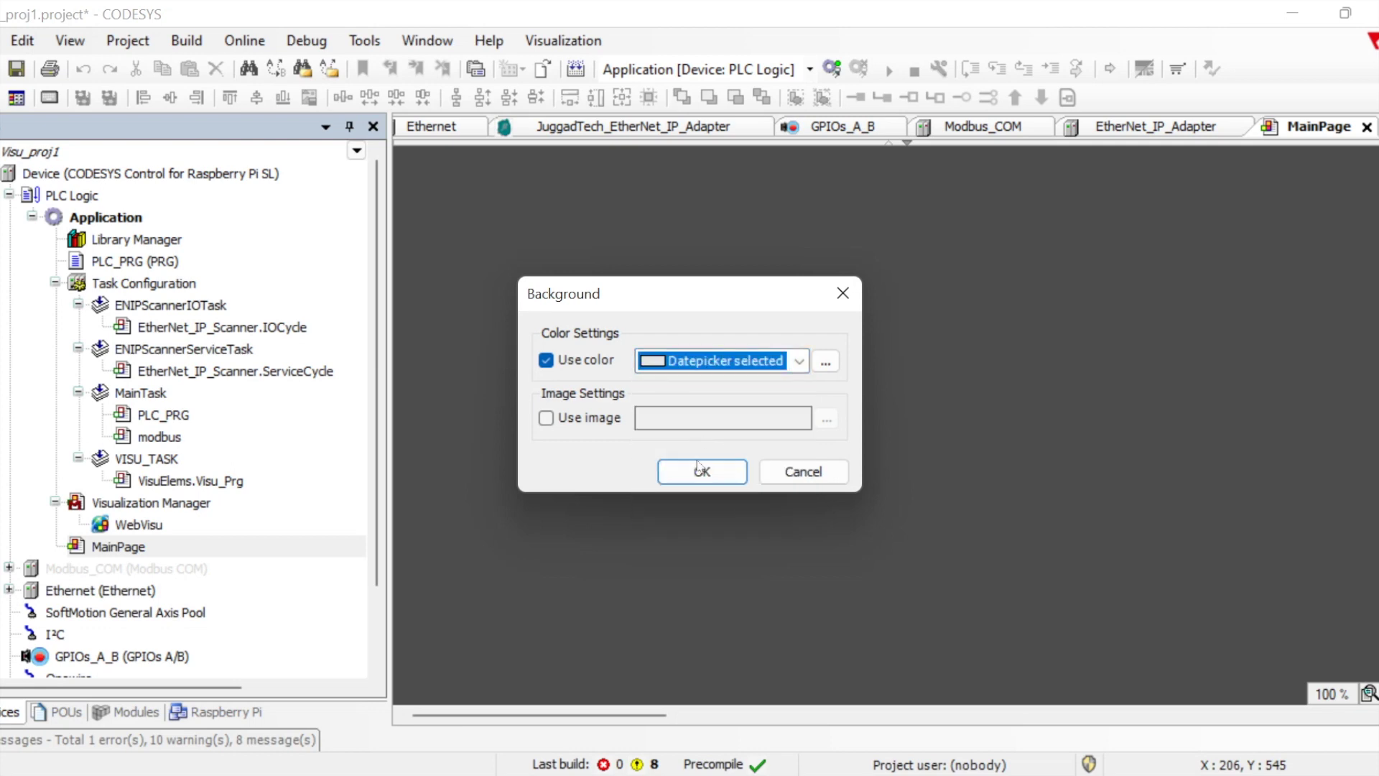
click(702, 471)
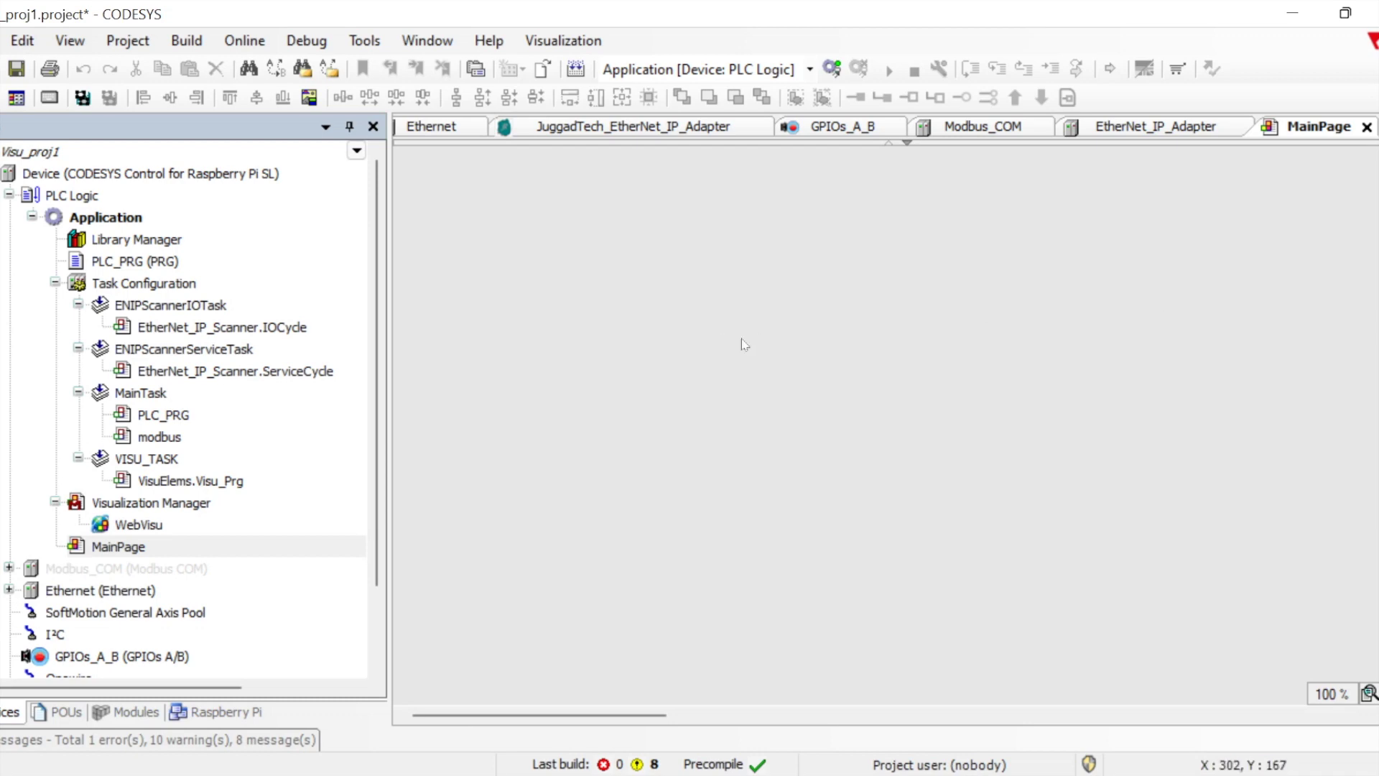
- Disable the MainPage background colour, checking the selectable background images without applying one
right_click(648, 275)
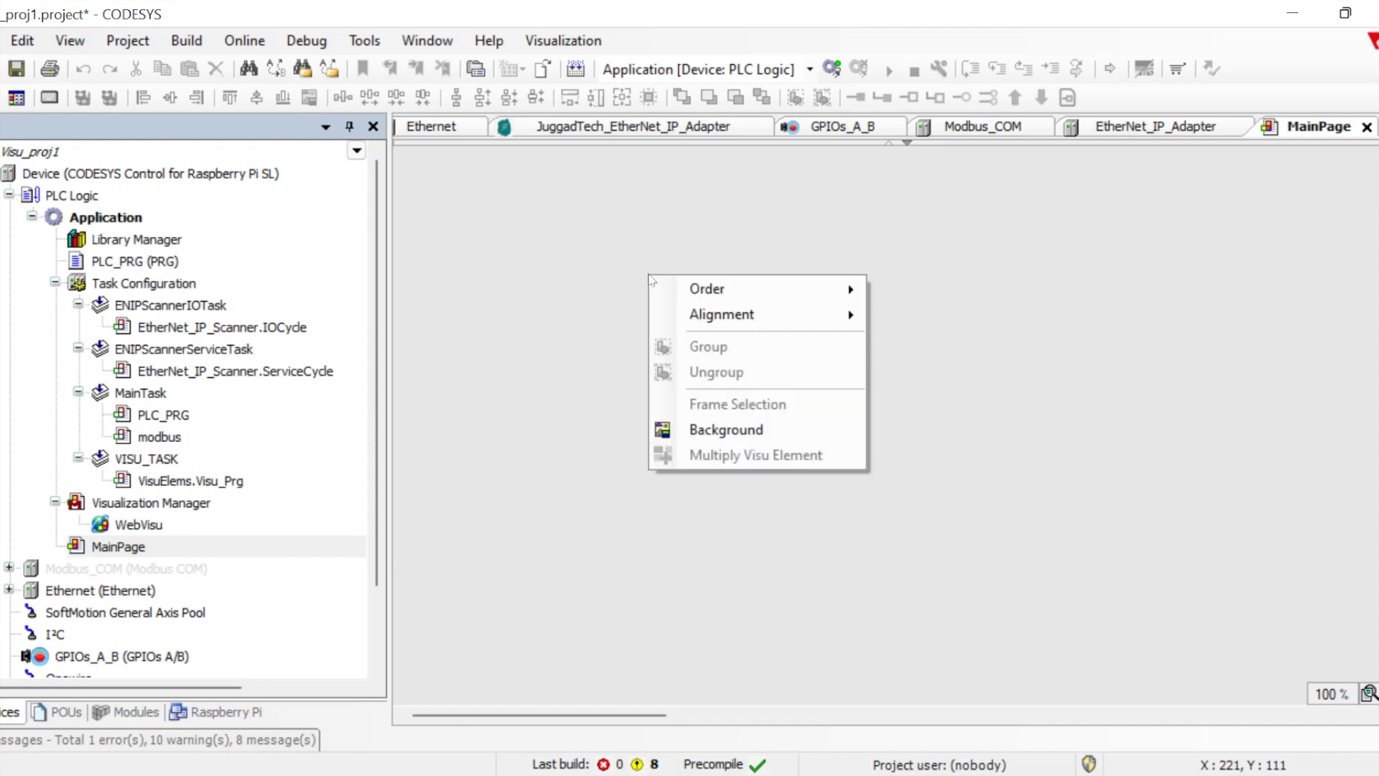
click(738, 429)
click(579, 359)
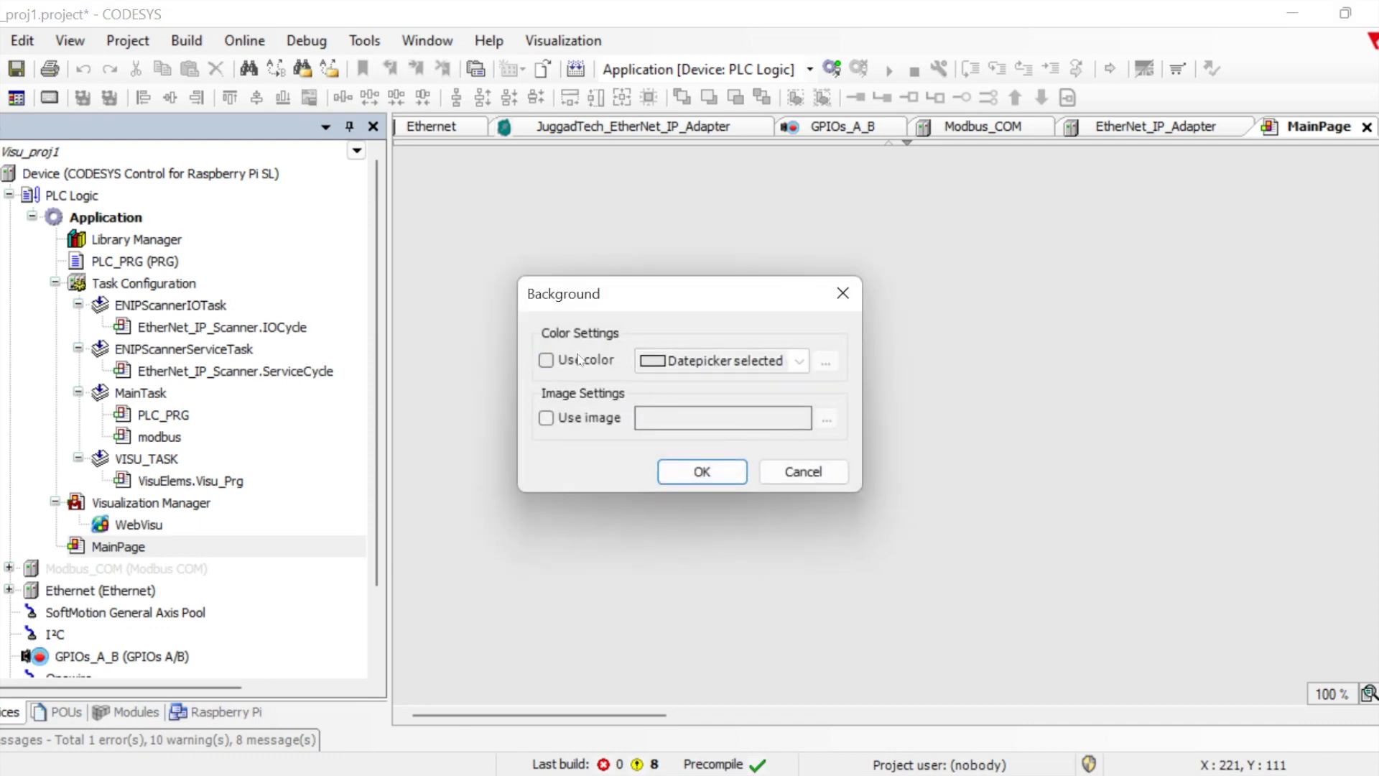
click(545, 417)
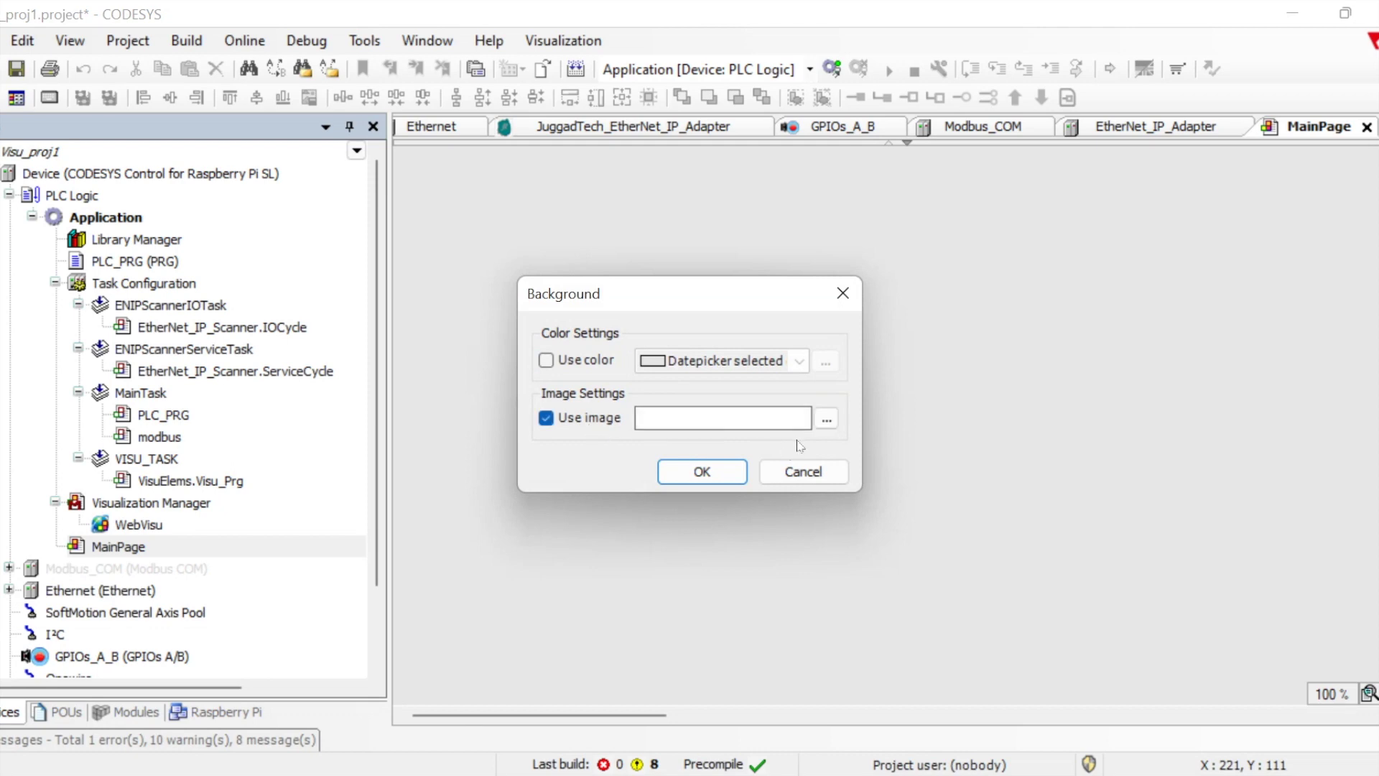
click(826, 418)
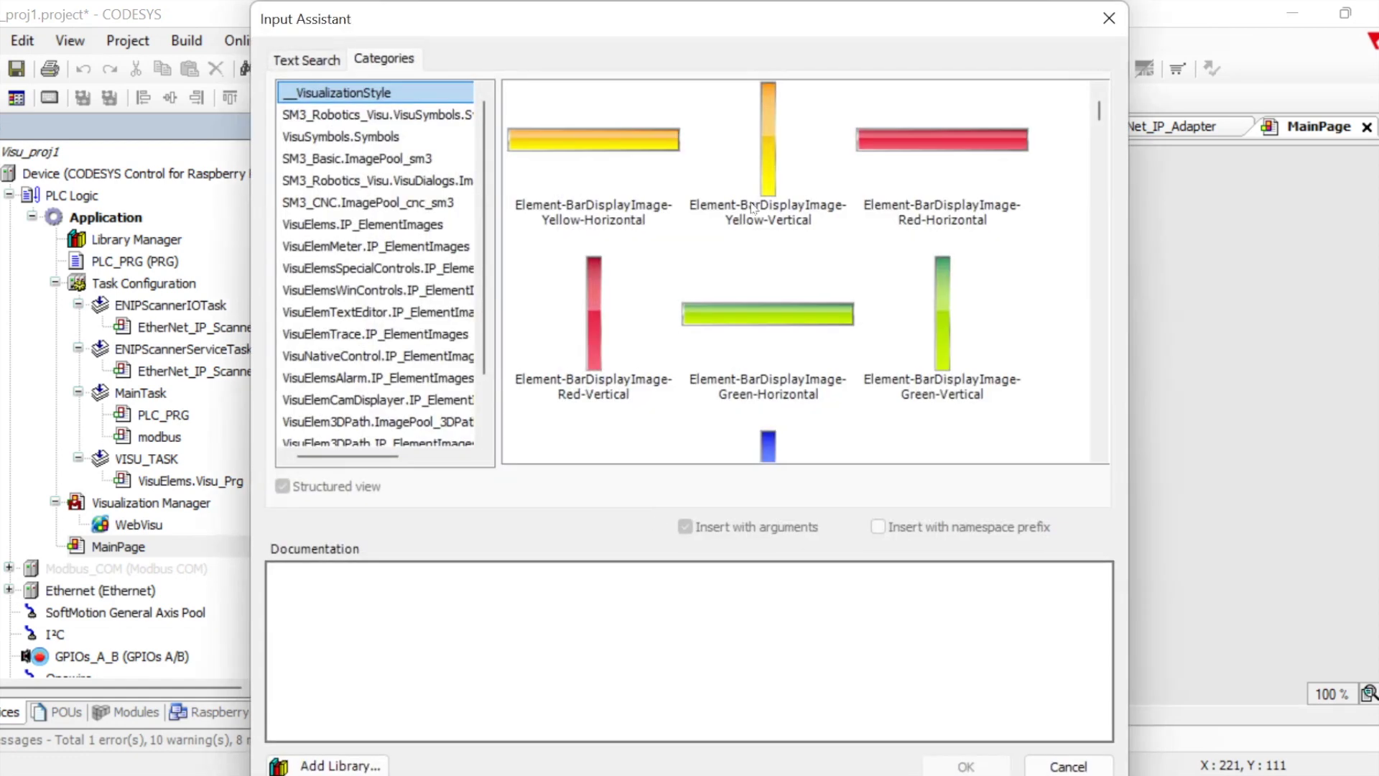
scroll(424, 174, down, 1)
scroll(424, 175, up, 1)
click(1109, 20)
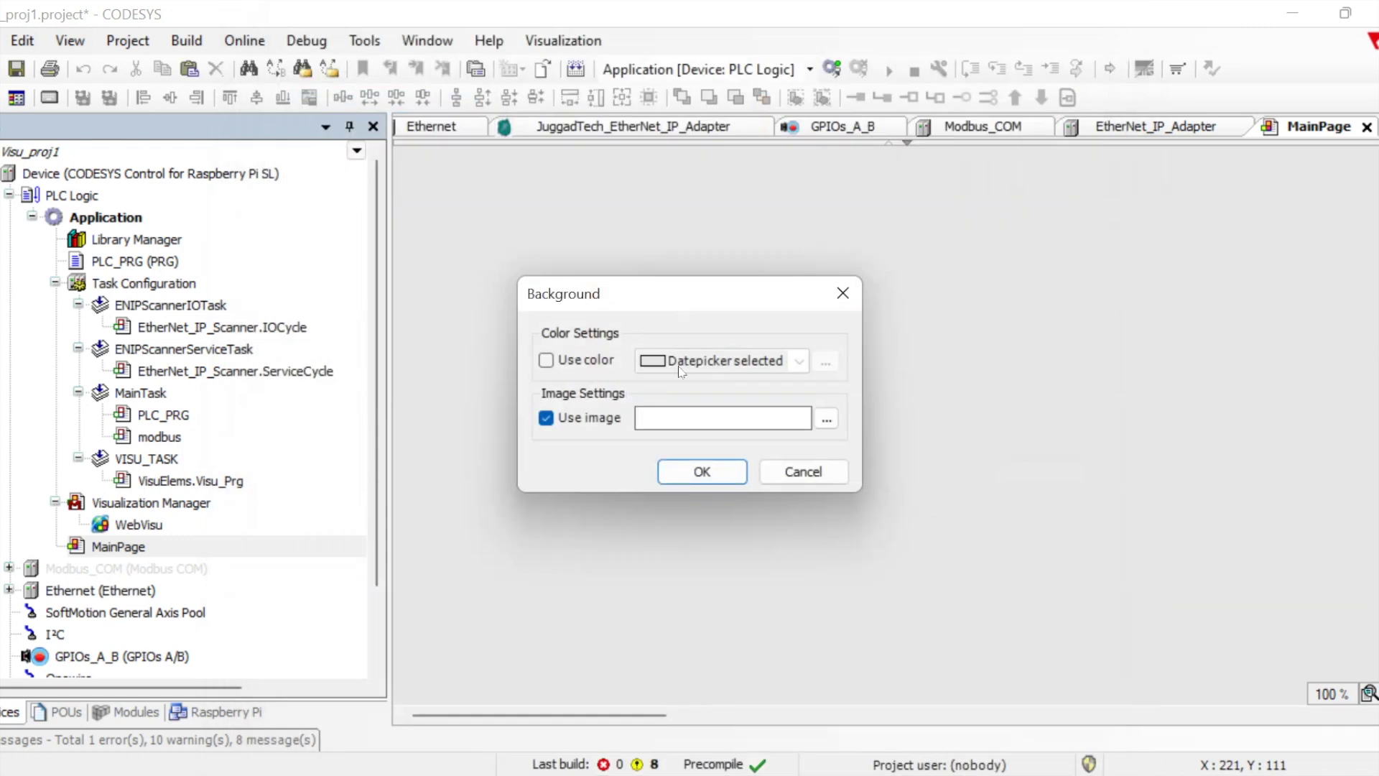
click(572, 423)
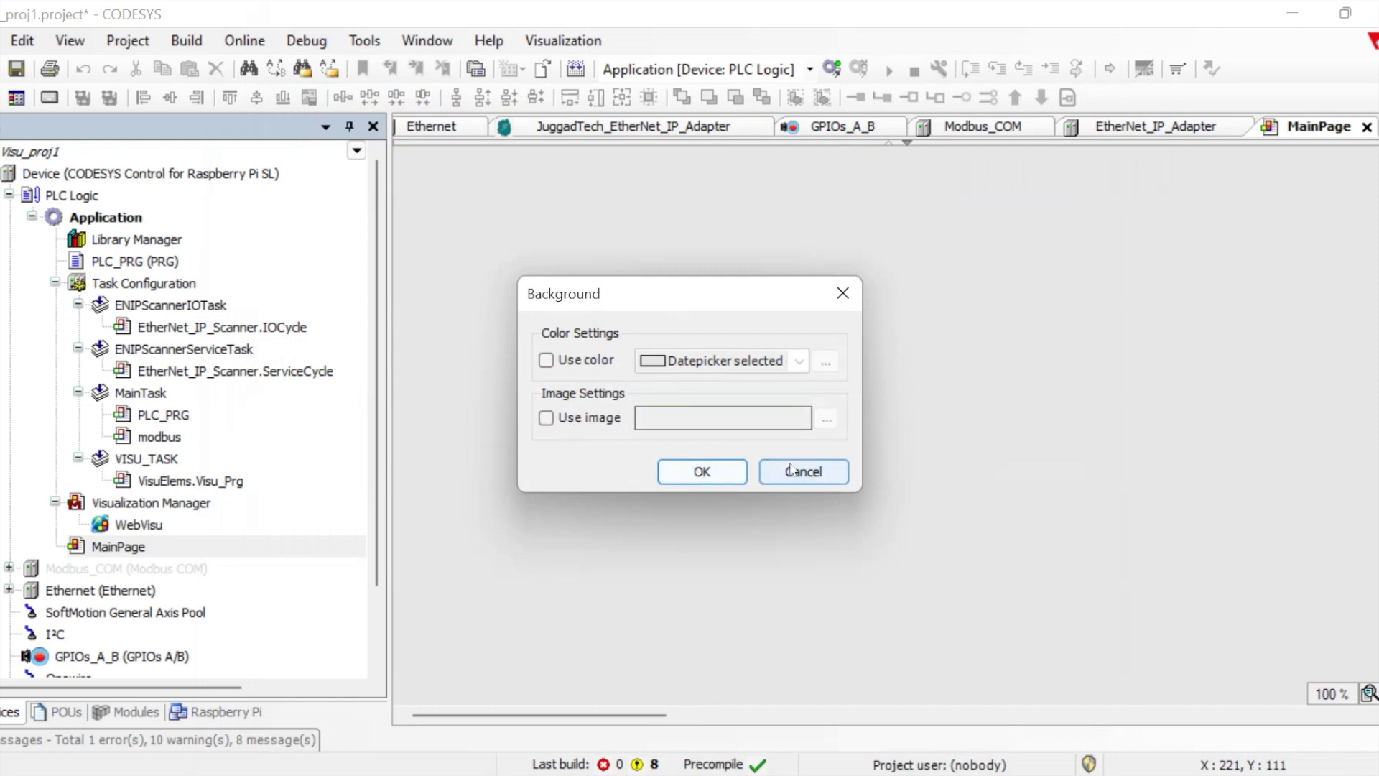
click(700, 471)
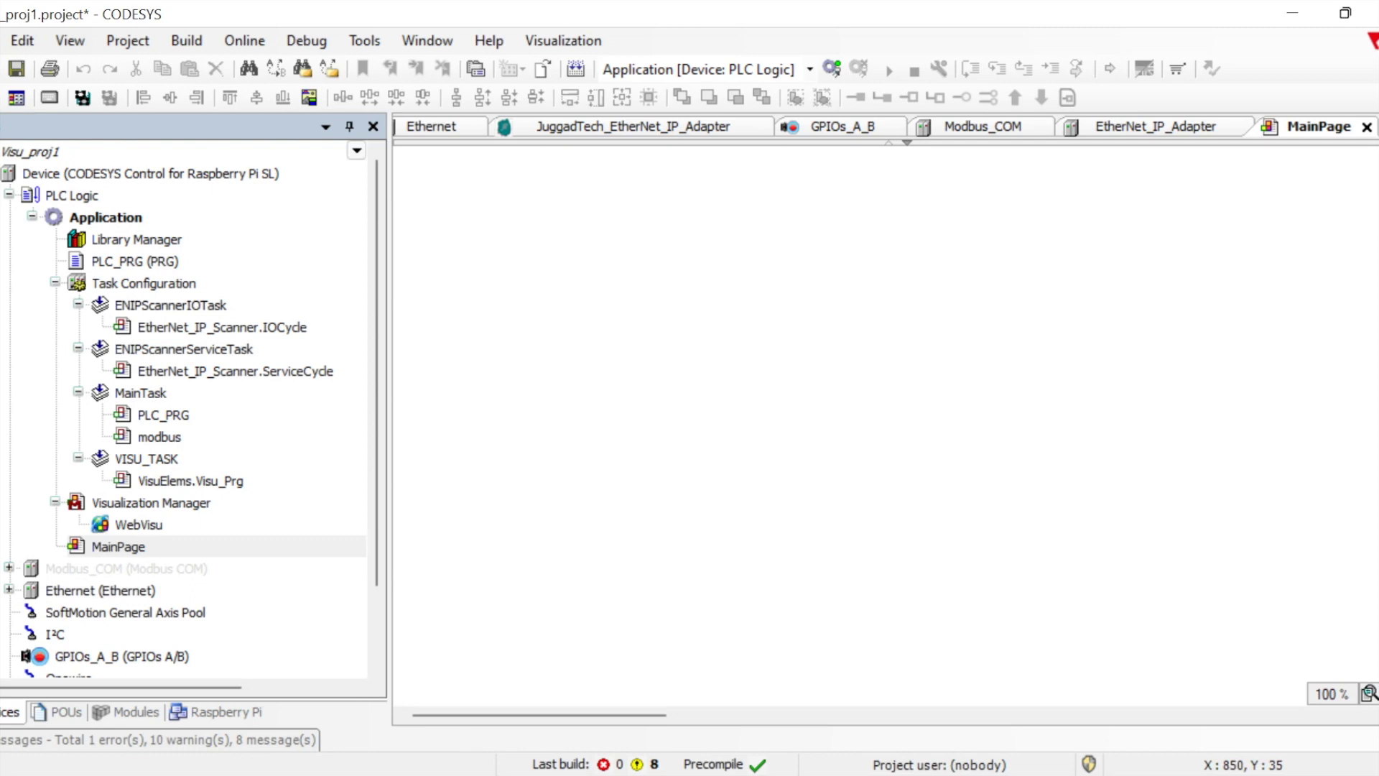
- Keep the Visualization Toolbox docked open and widen it to show its element categories and several elements per row
mouse_move(1365, 127)
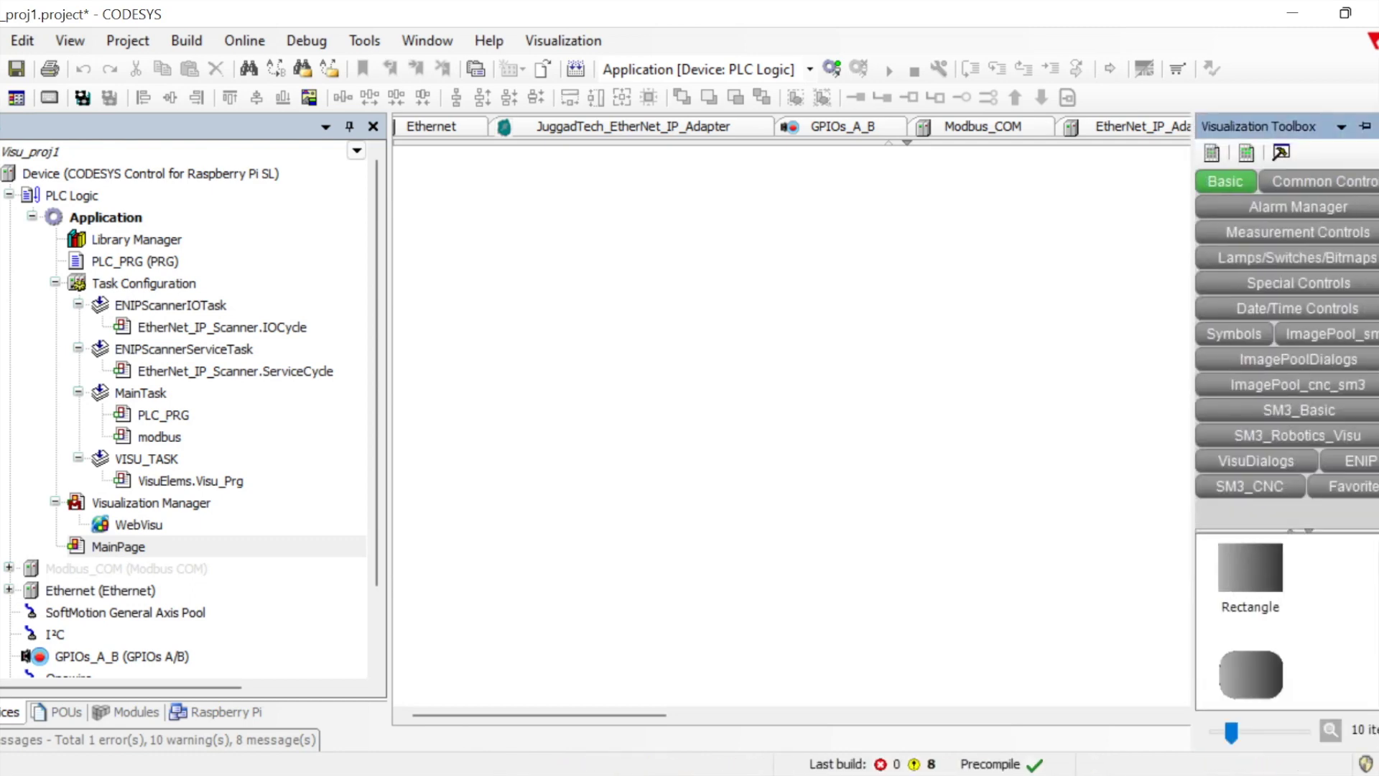
click(1365, 126)
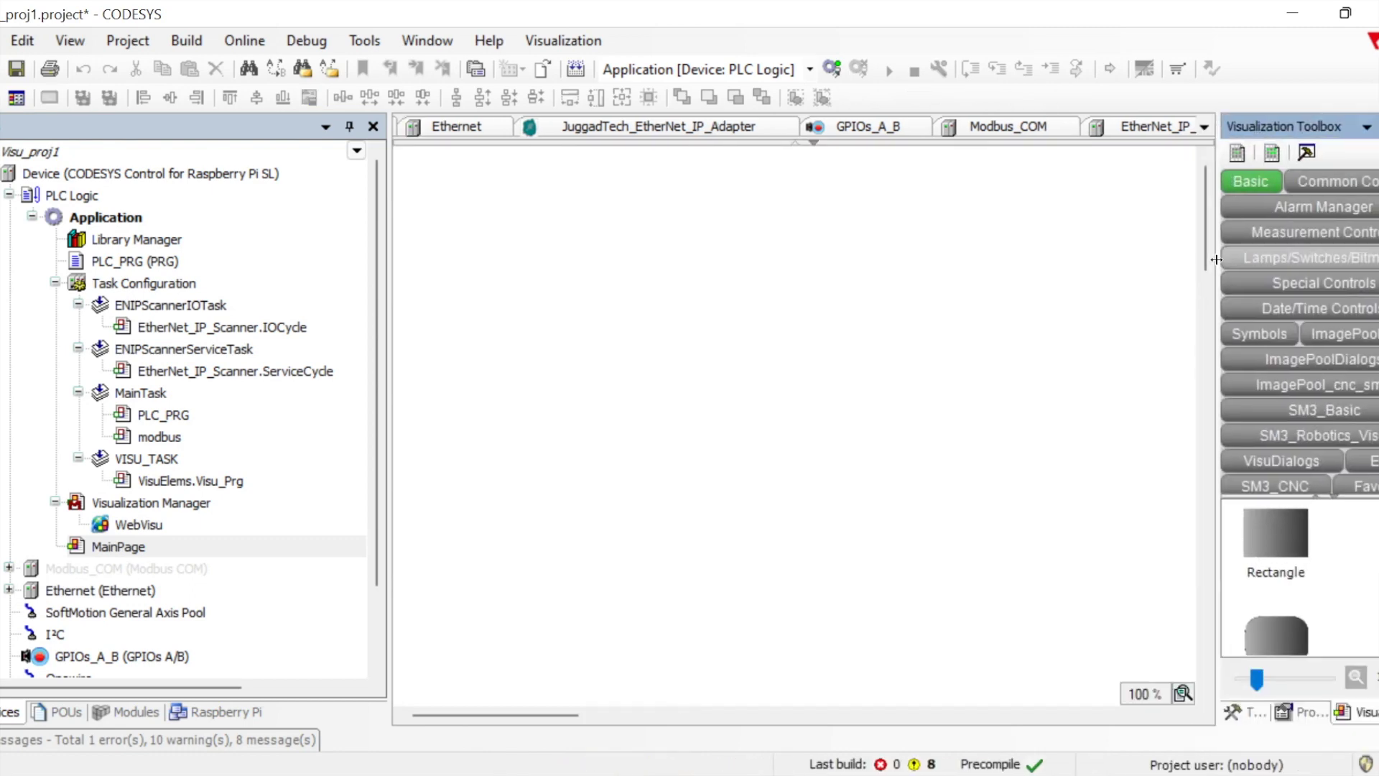
drag(1217, 260, 884, 255)
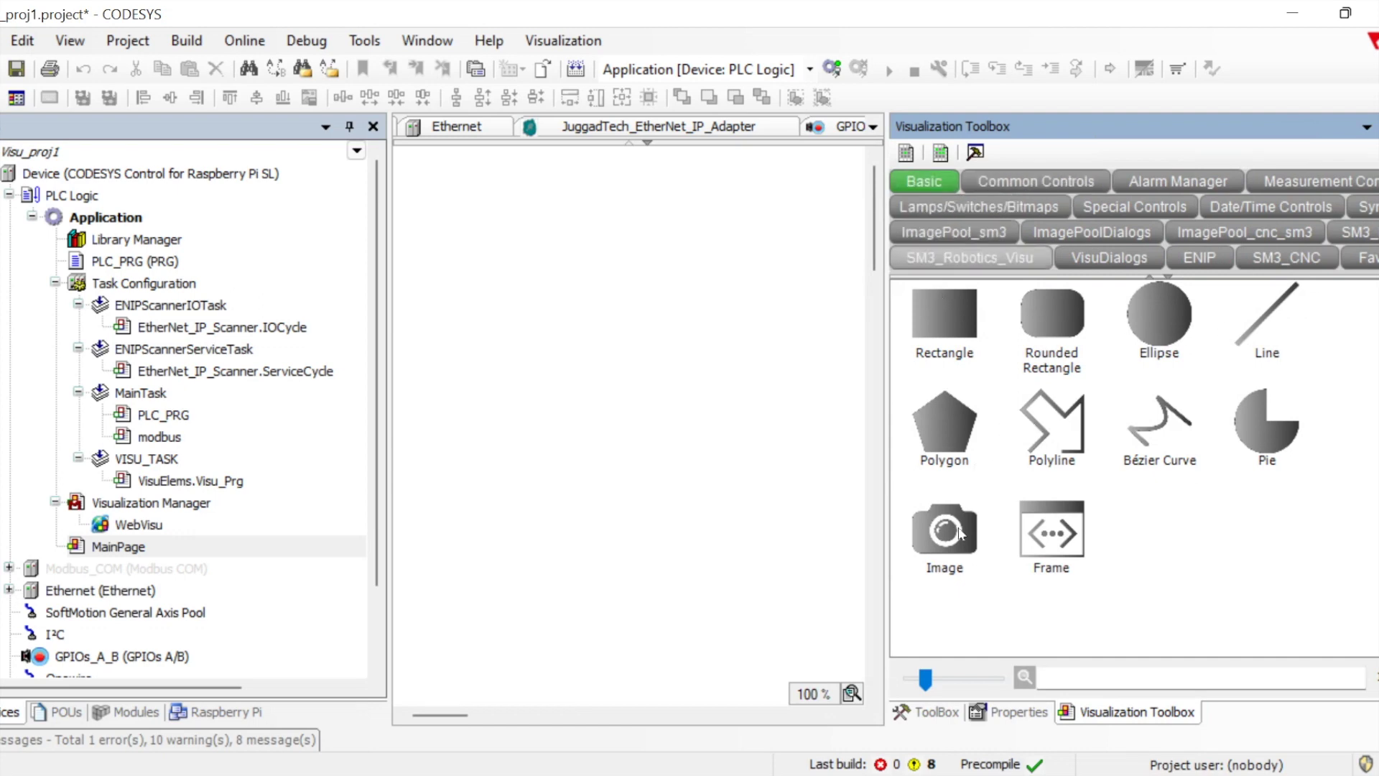
- Examine the toolbox's common controls, alarm manager, measurement, lamps/switches/bitmaps, special and date/time control elements
click(1042, 179)
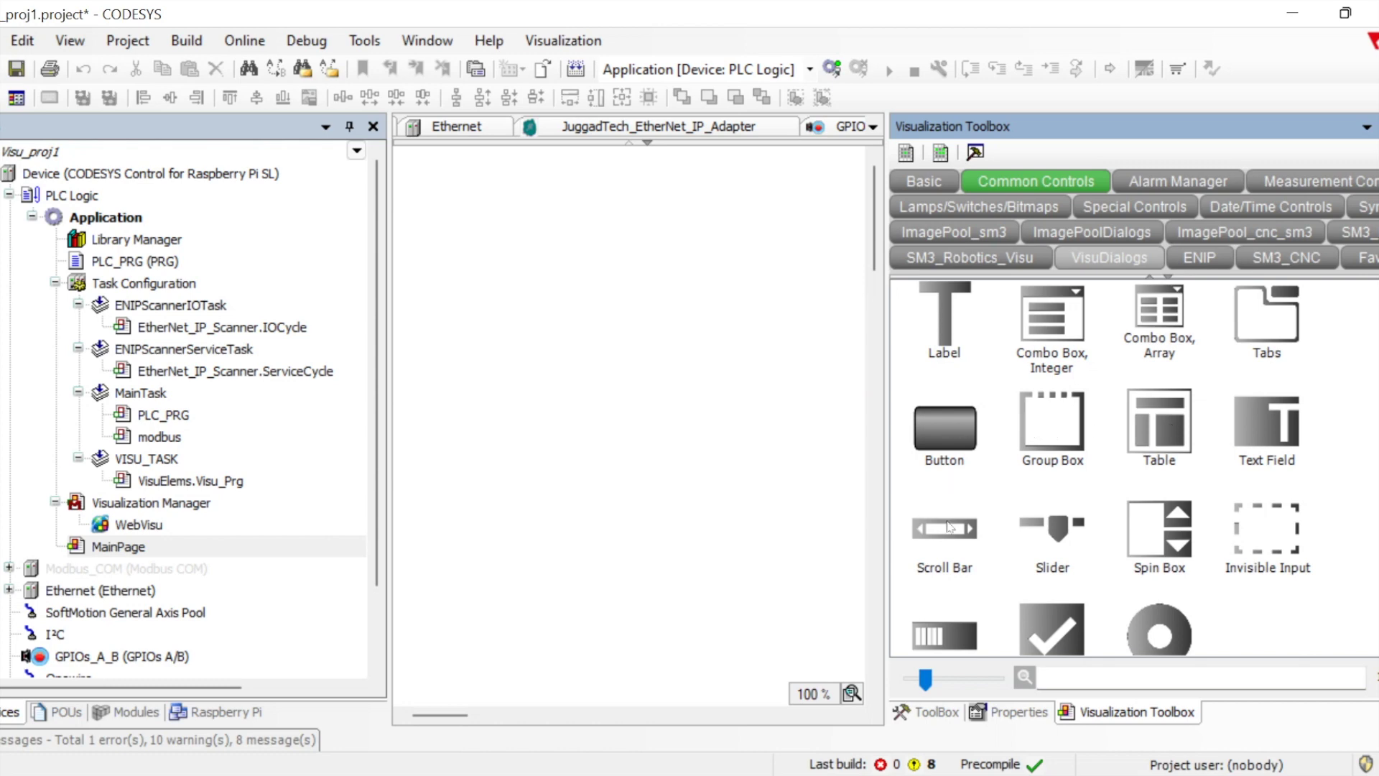
scroll(1296, 644, down, 1)
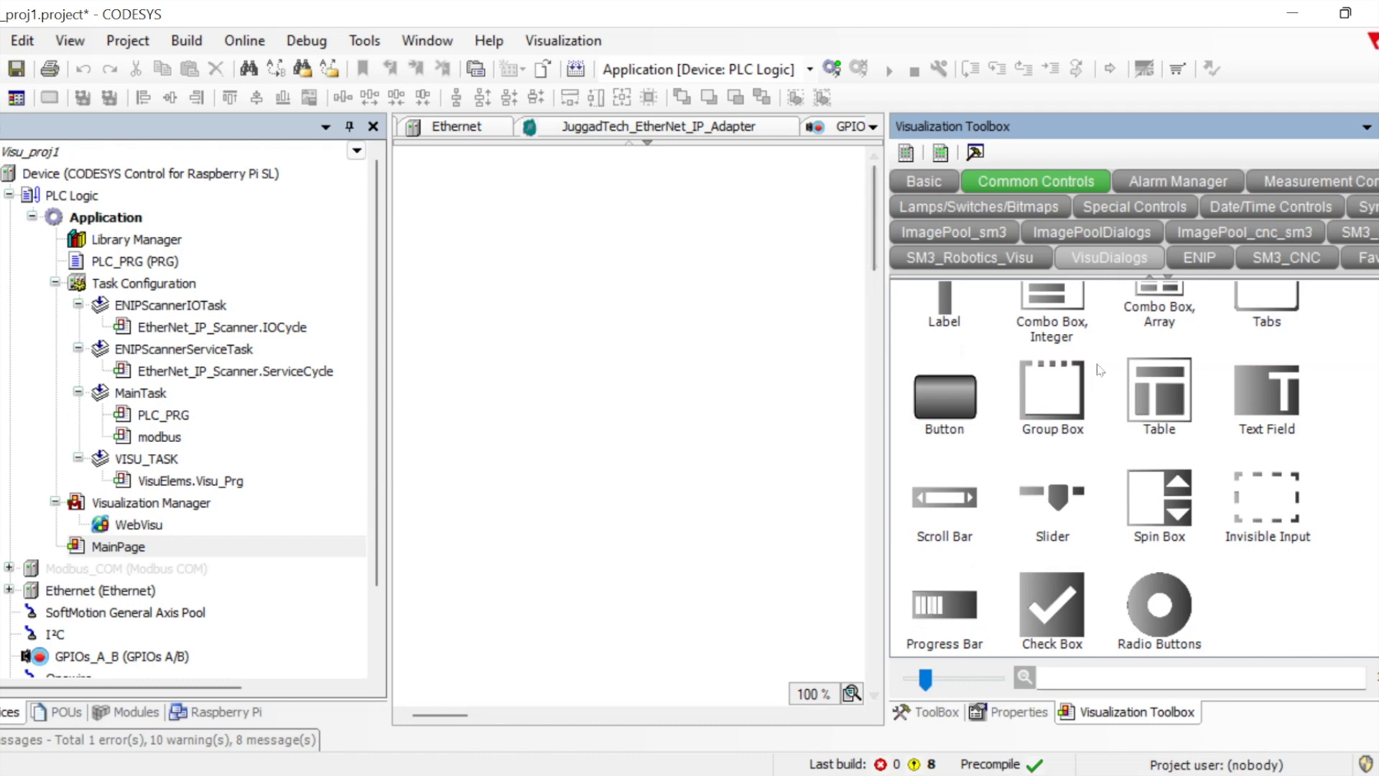
click(1178, 181)
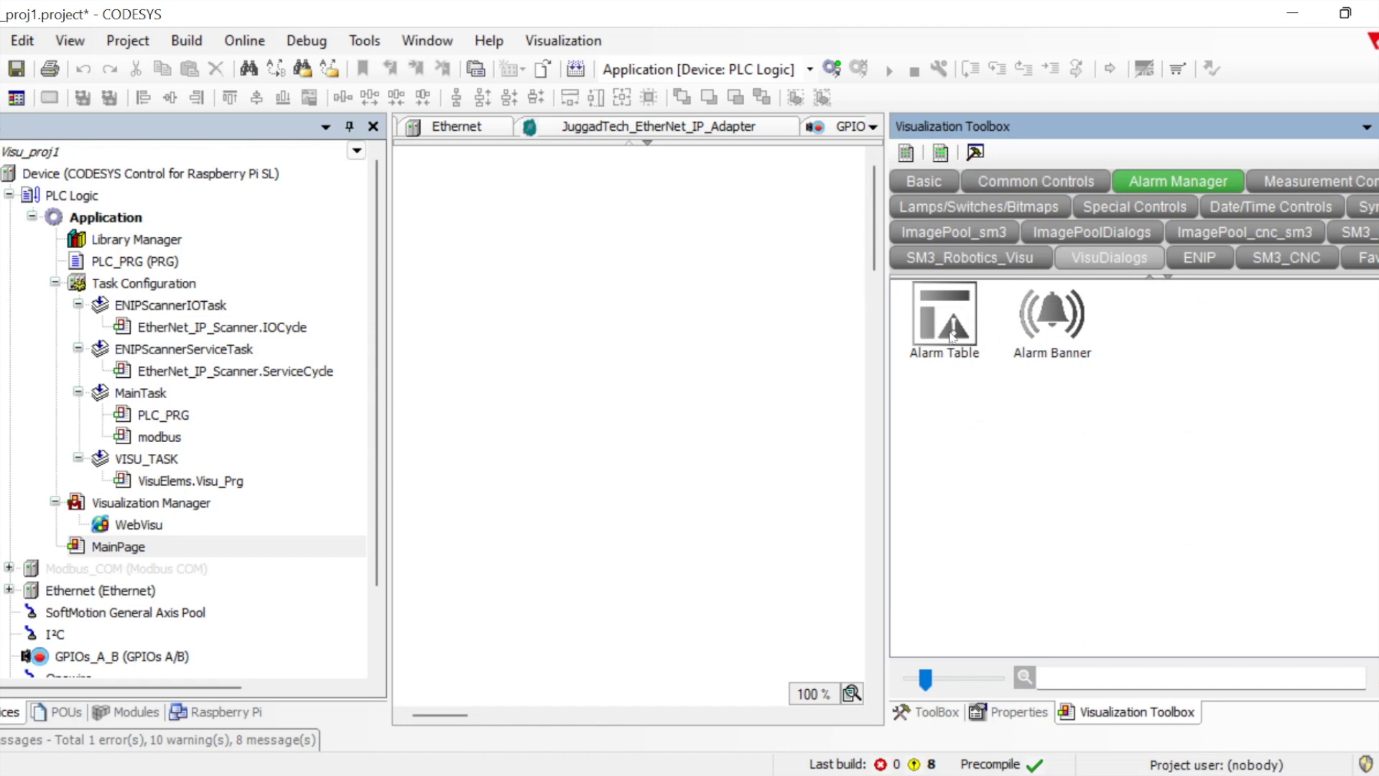
click(1291, 179)
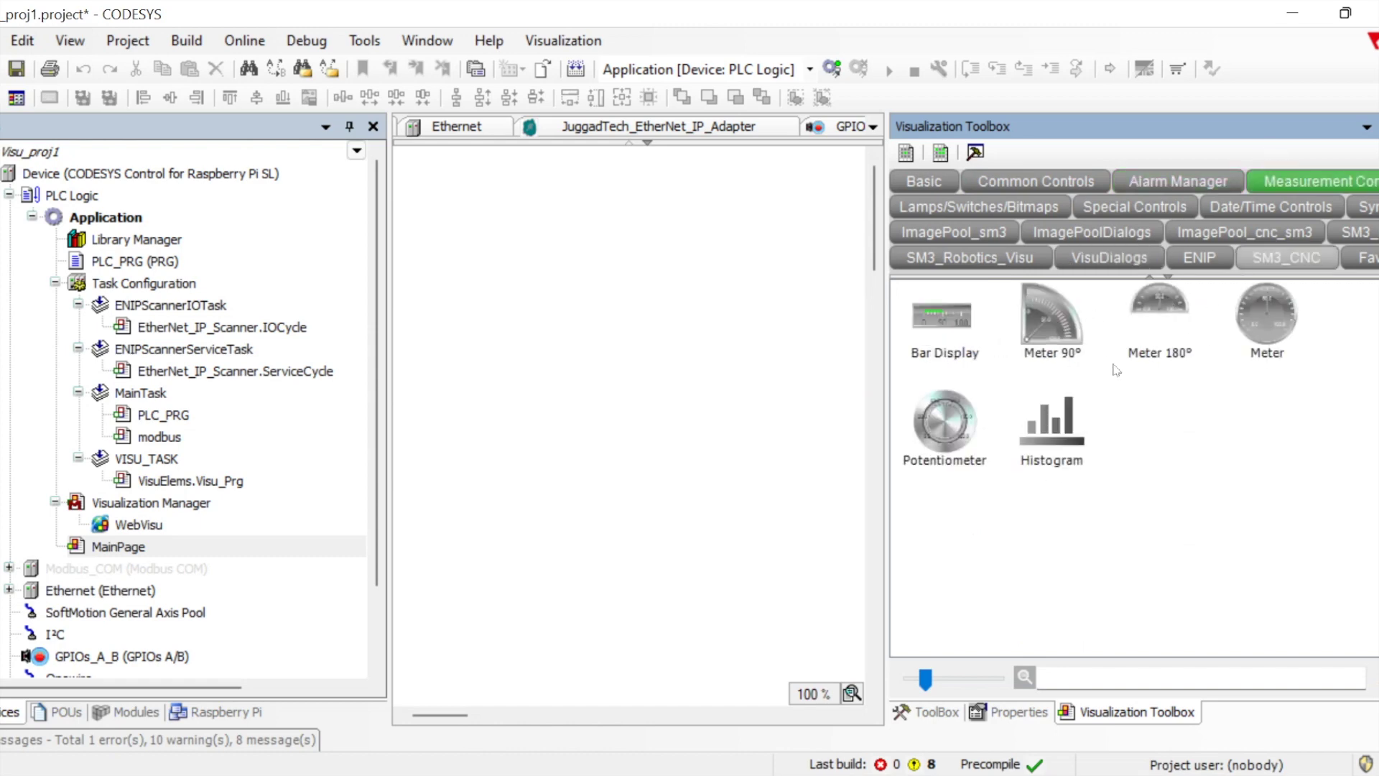
click(963, 210)
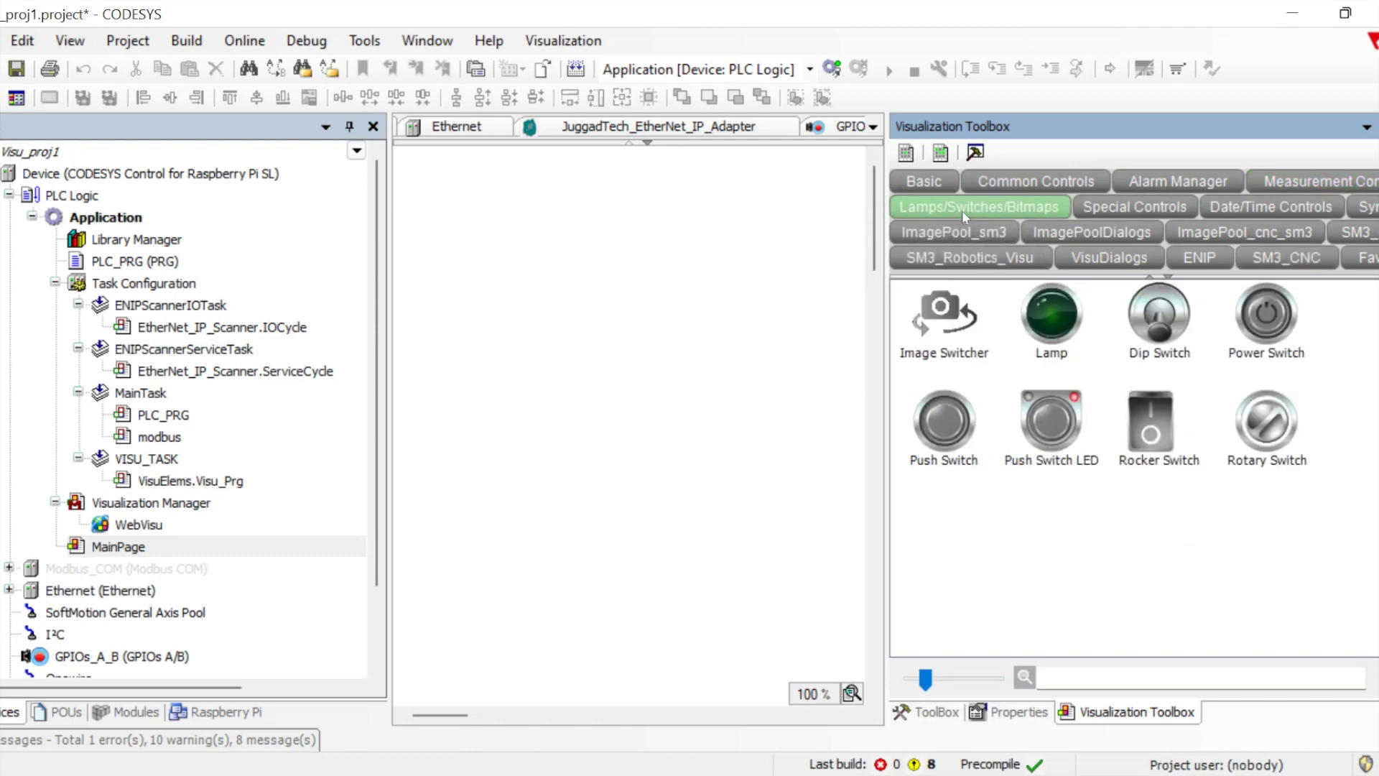
click(1118, 207)
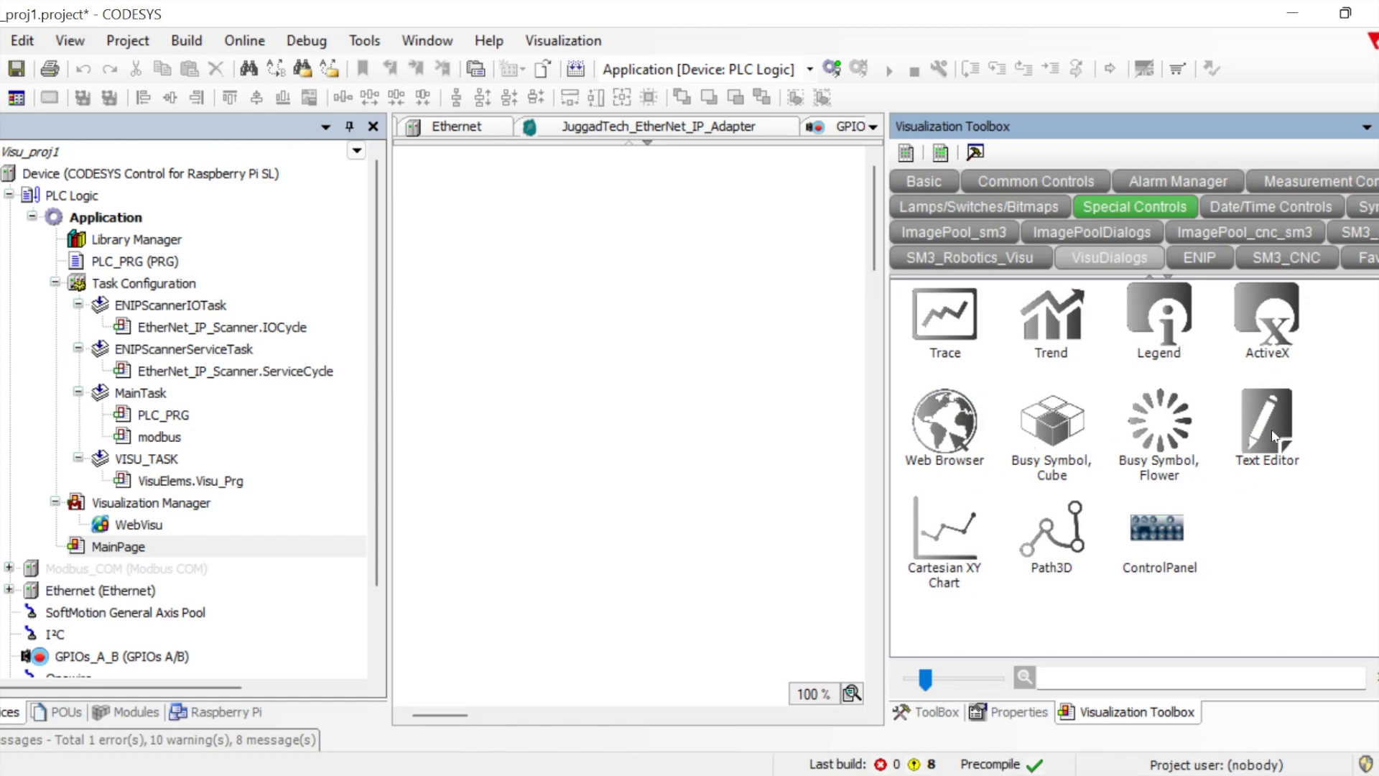
click(1259, 209)
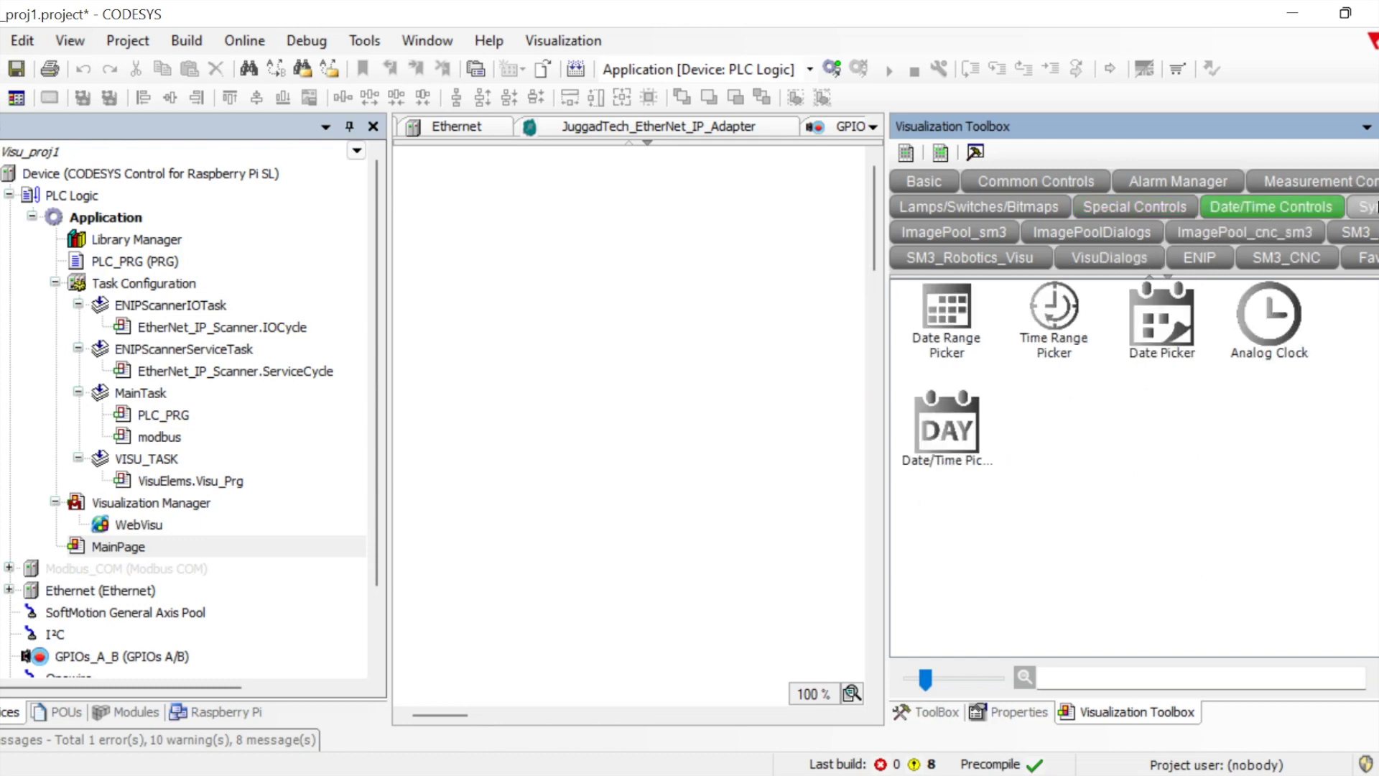
- Examine the toolbox's symbols, image pool, SM3, VisuDialogs, ENIP and favourite elements, selecting VISU_NEW_Stop in the ENIP category
click(1368, 207)
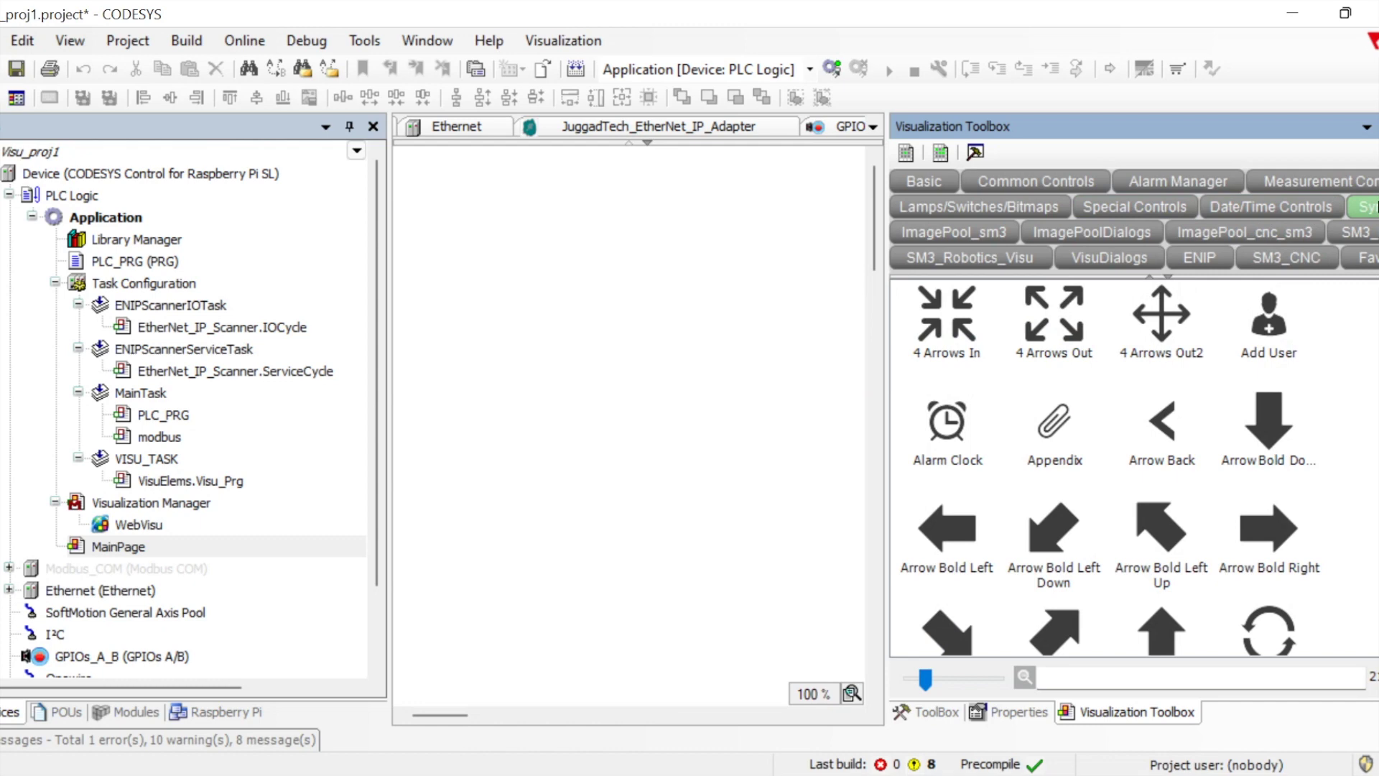
click(959, 230)
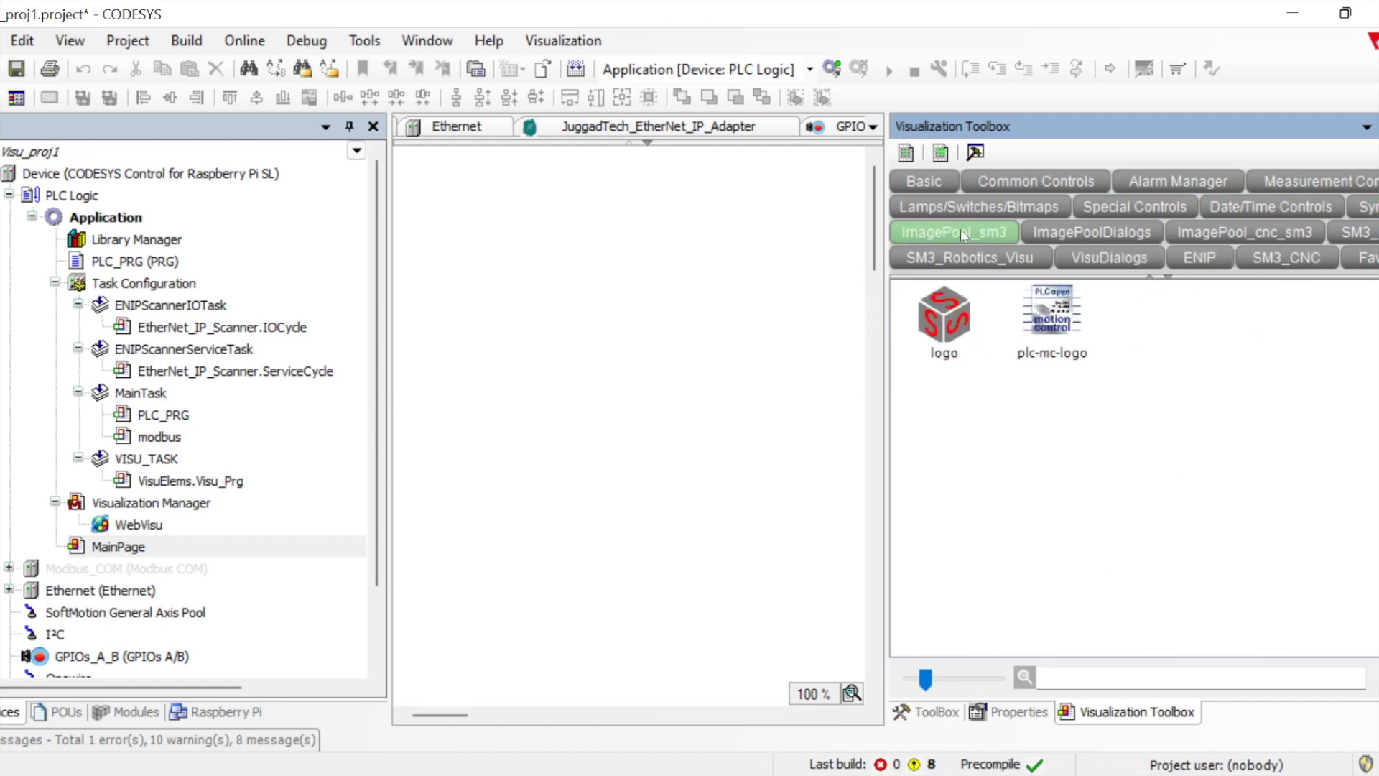
click(1074, 229)
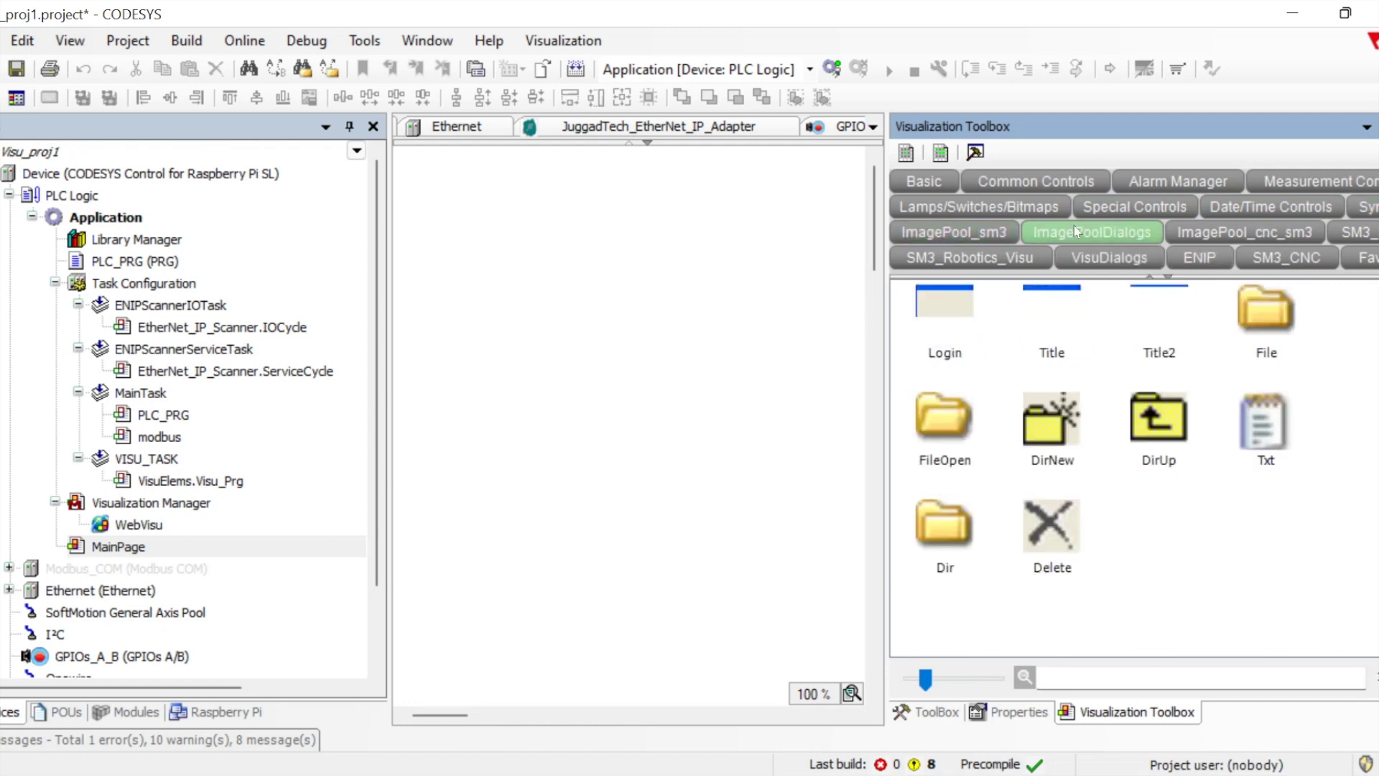
click(1232, 235)
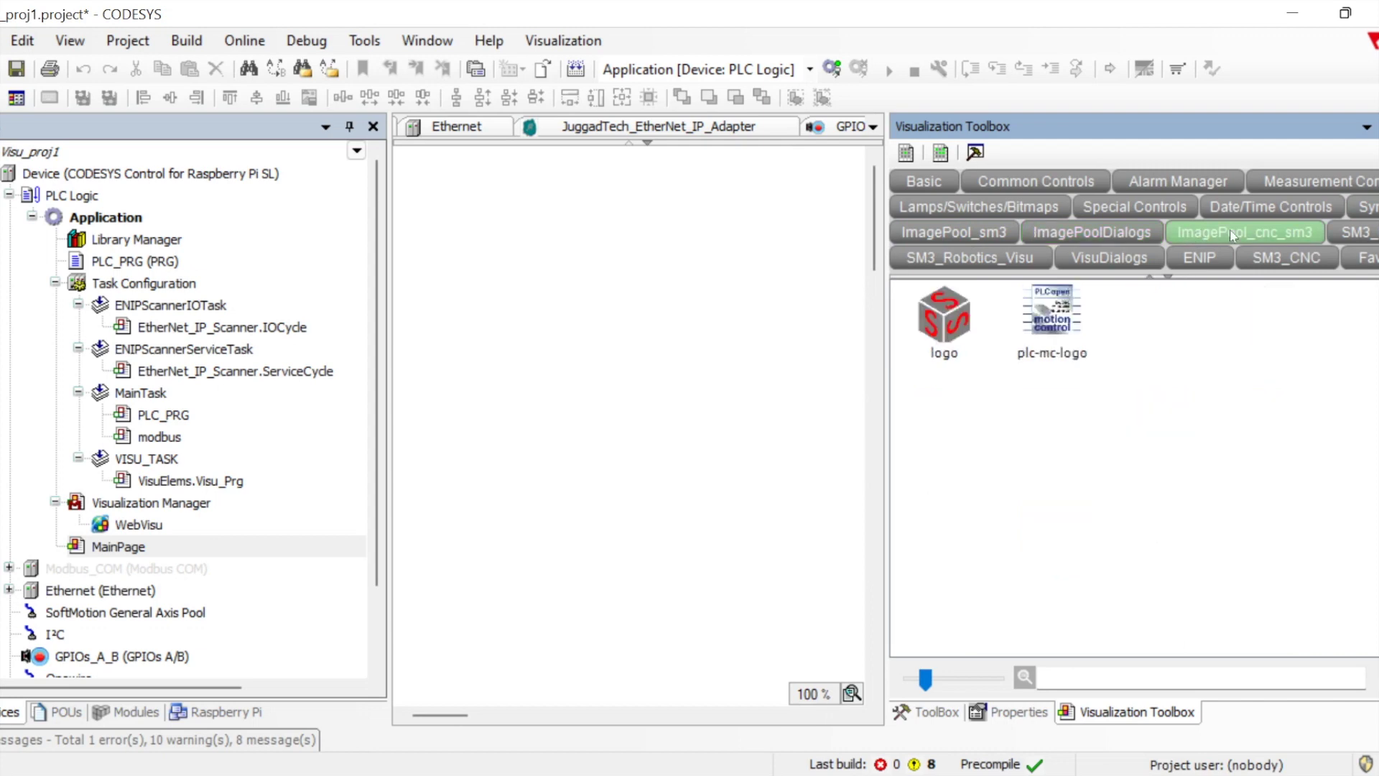
click(1369, 243)
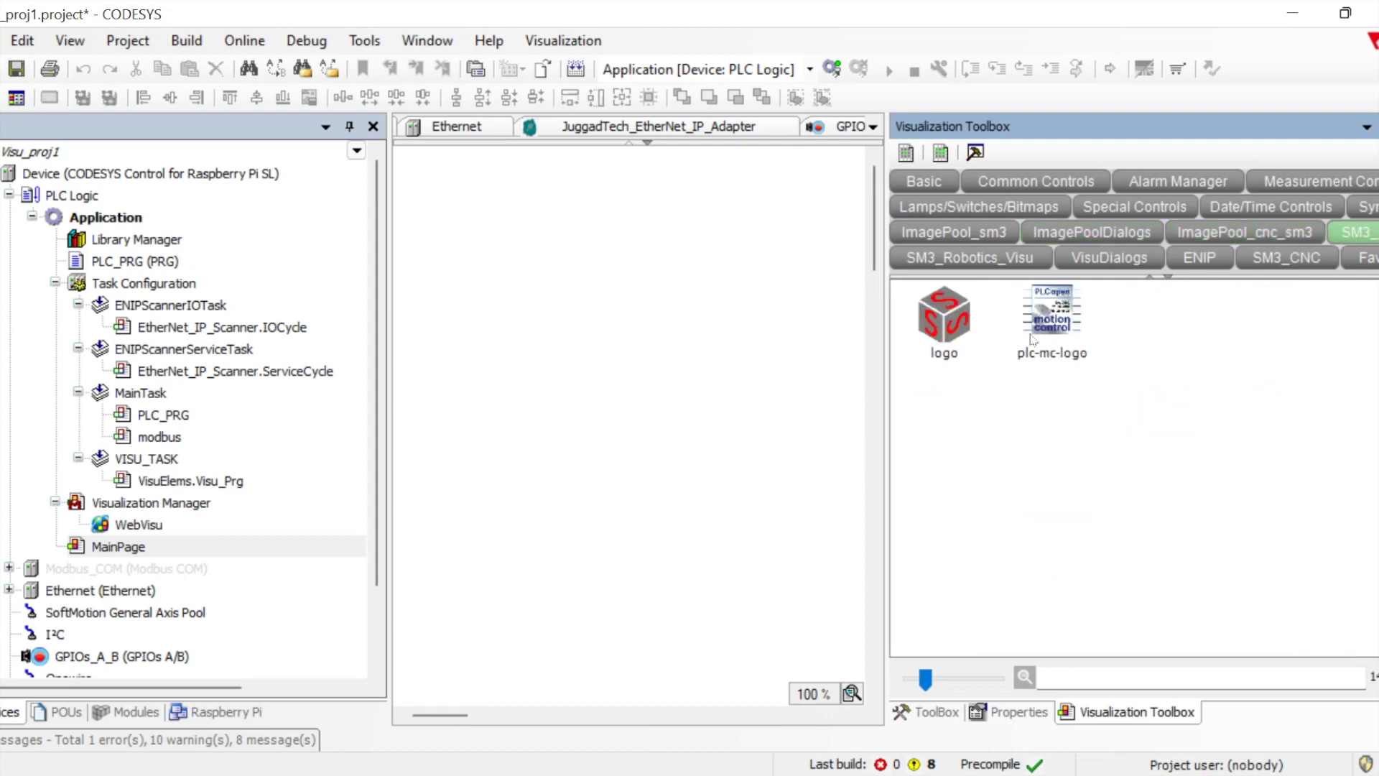
click(983, 265)
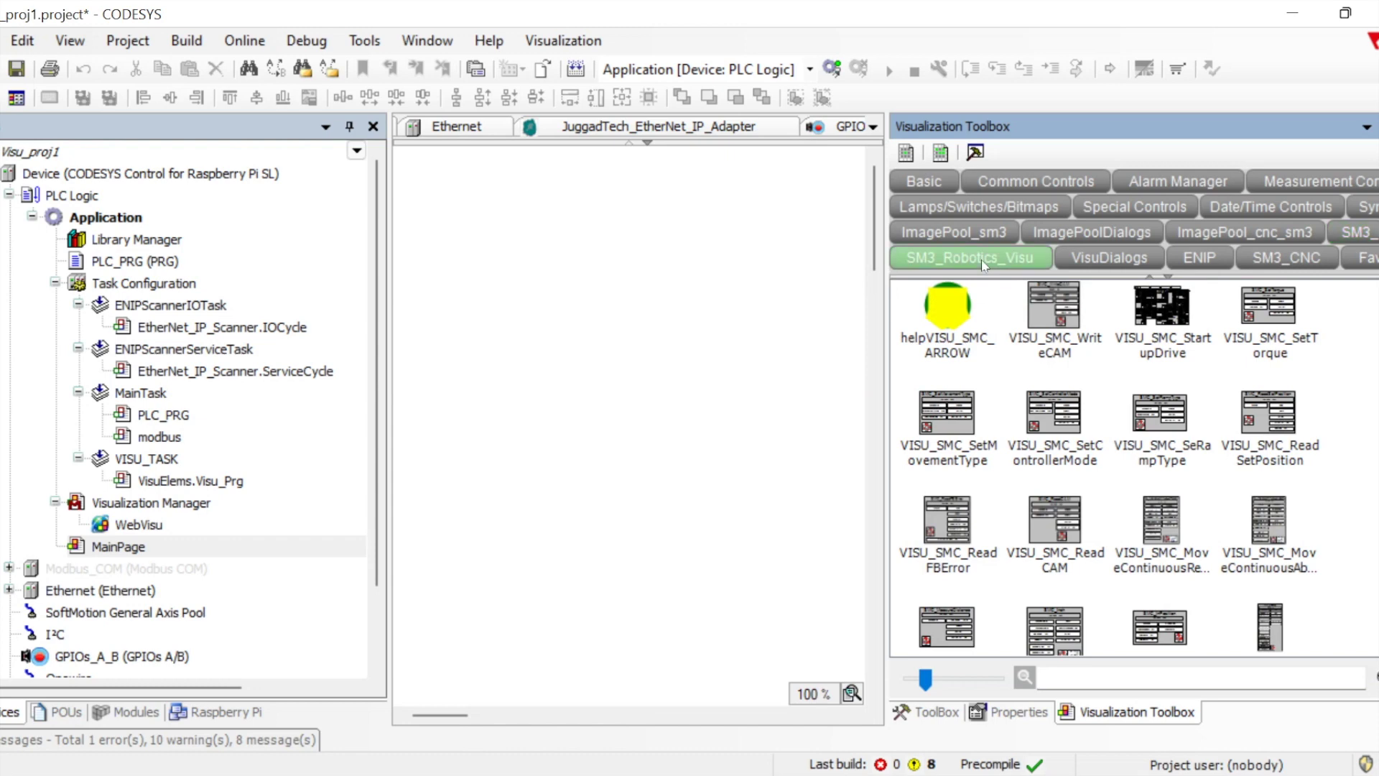
click(1106, 260)
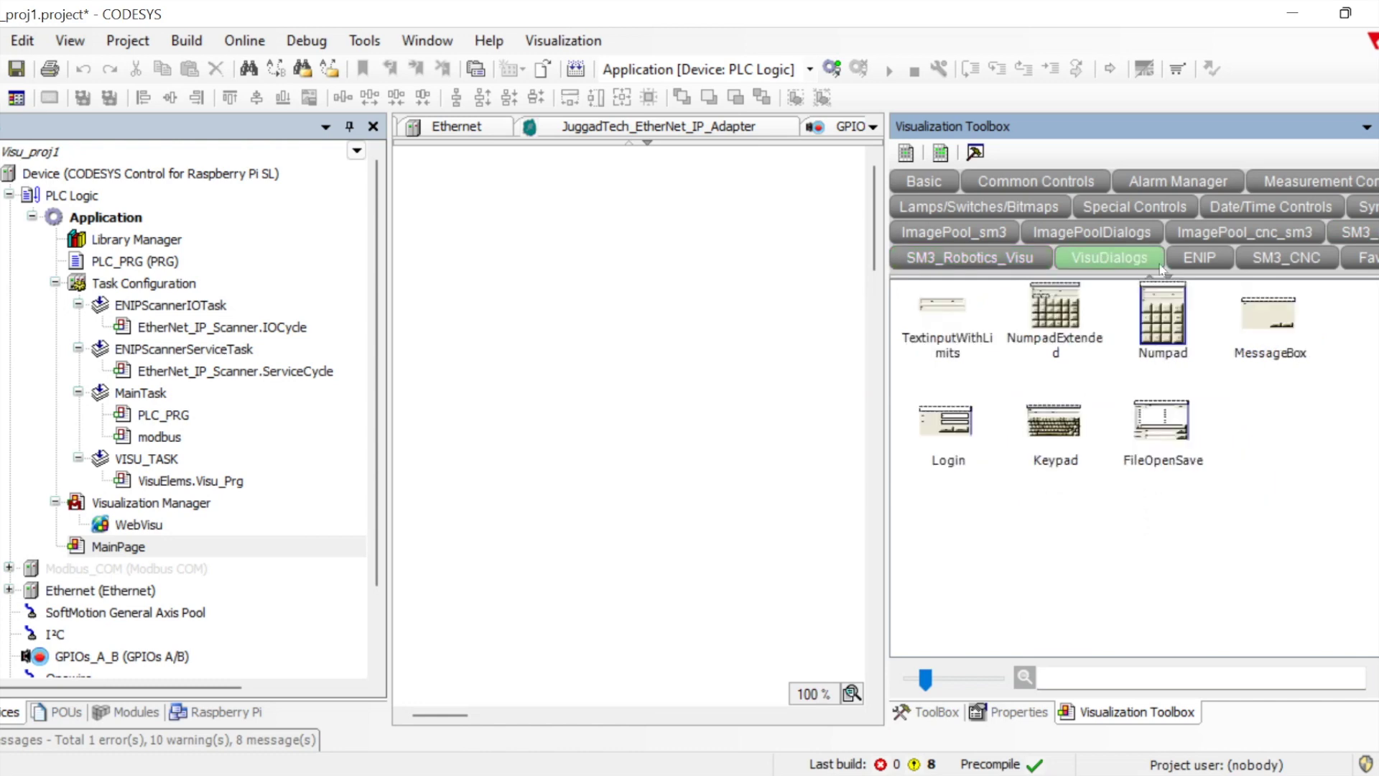
click(1196, 257)
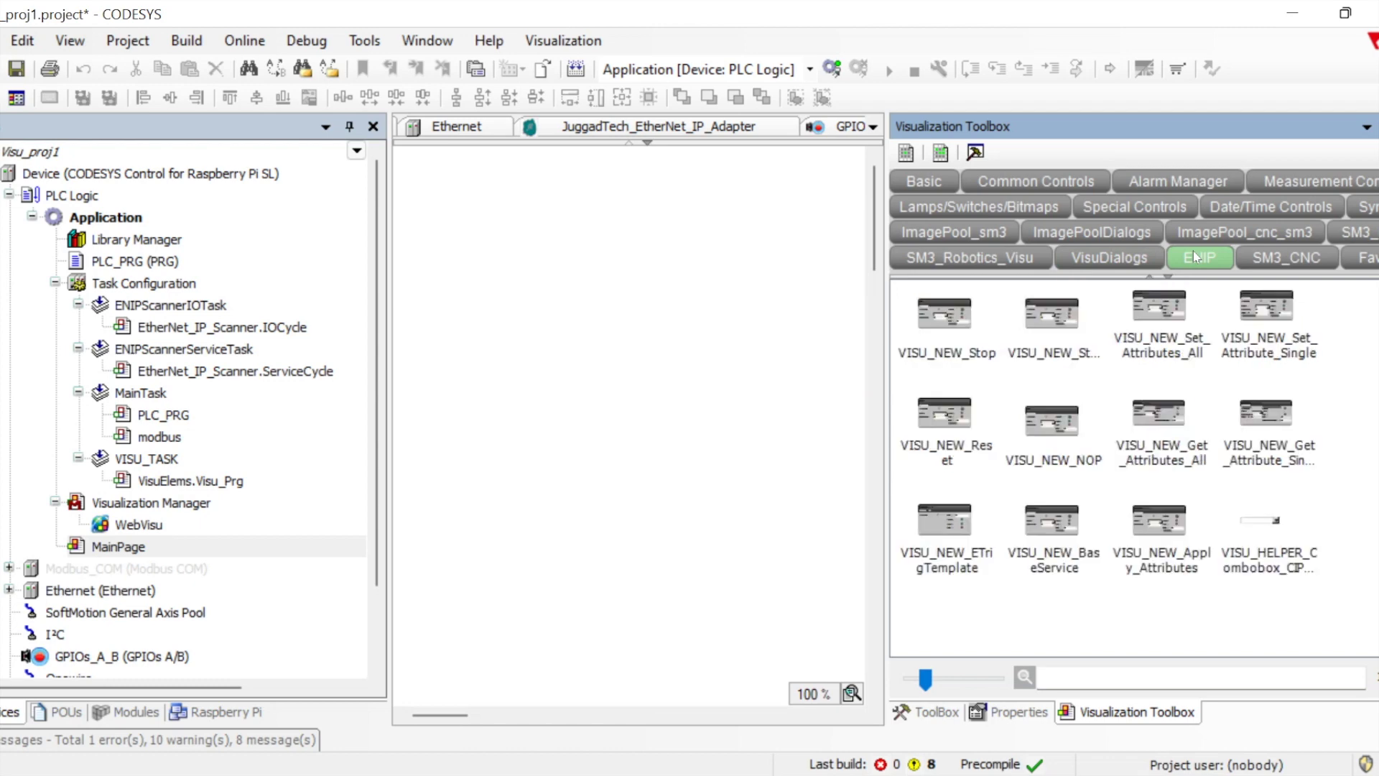
click(954, 327)
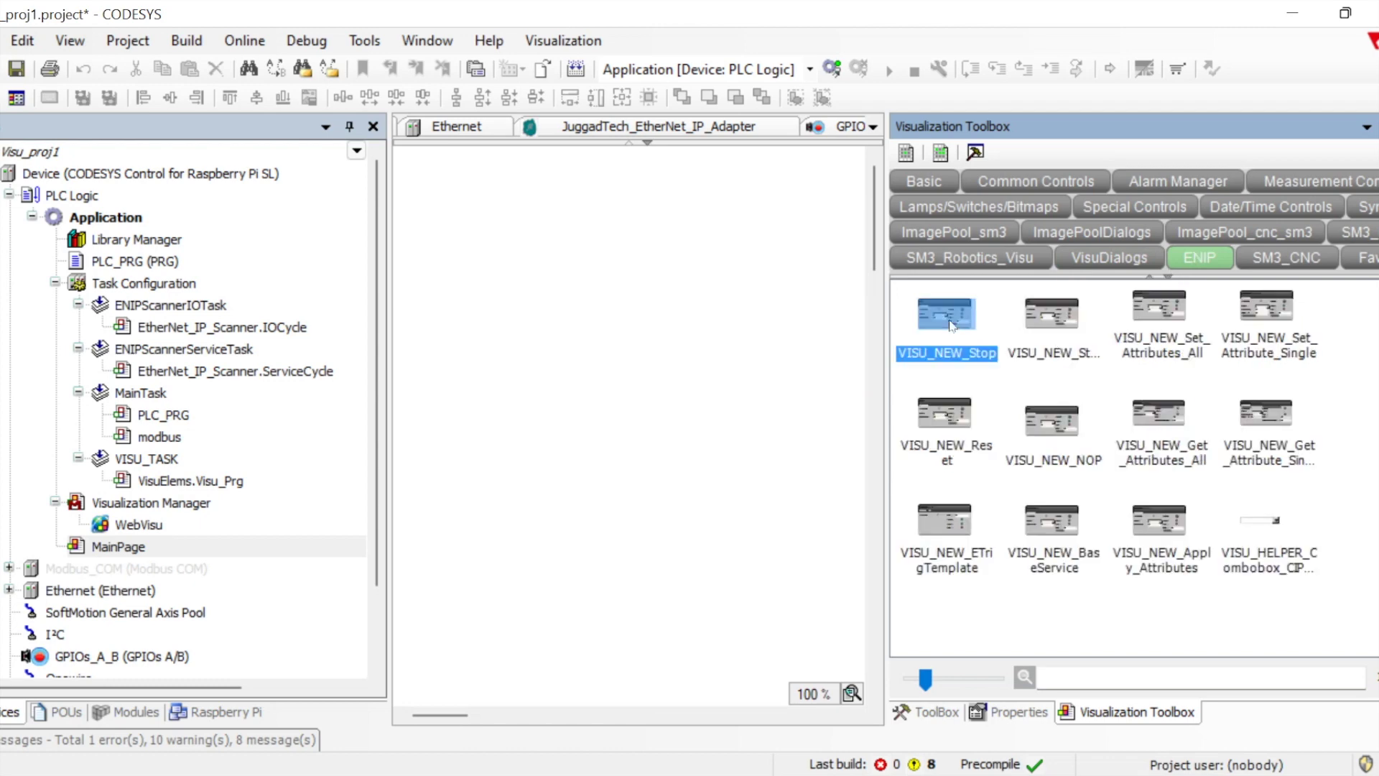
click(1293, 257)
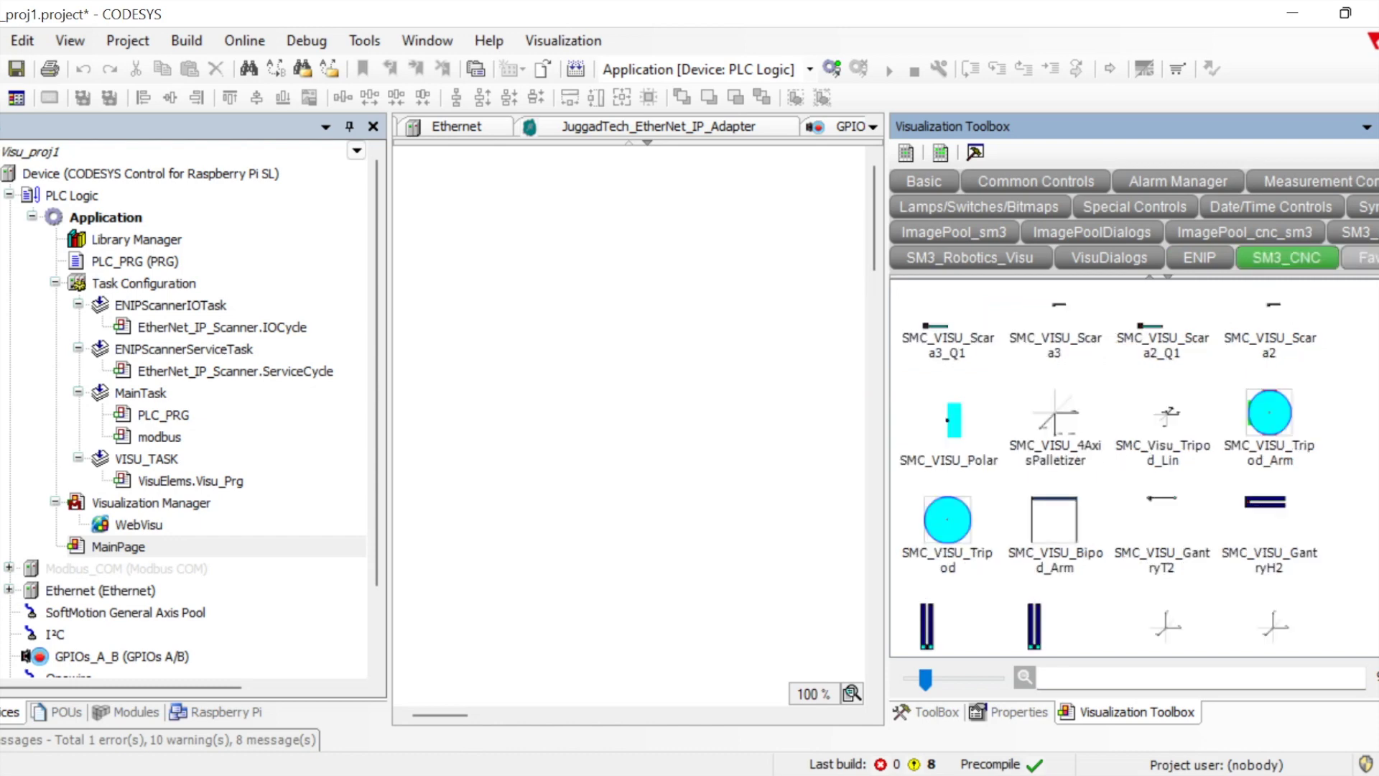
click(1361, 258)
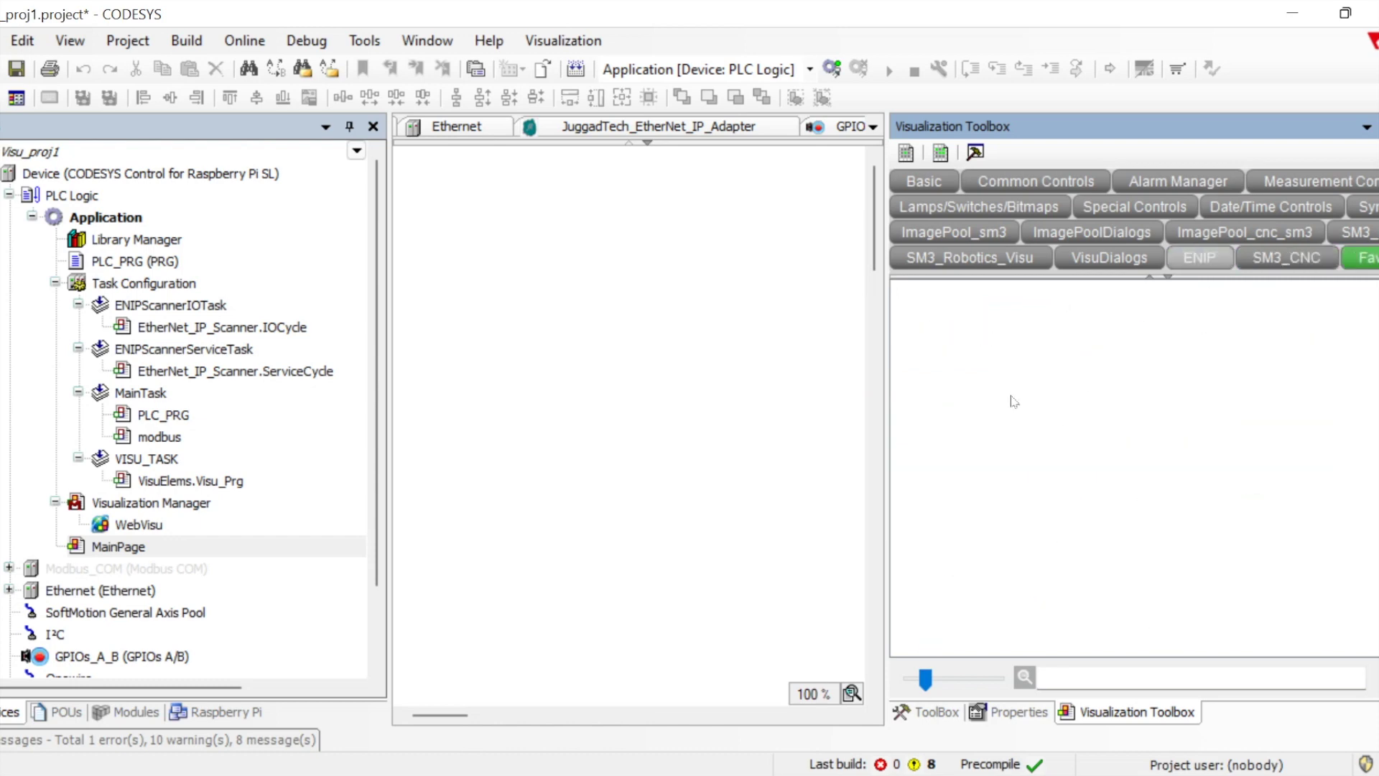
drag(645, 401, 647, 400)
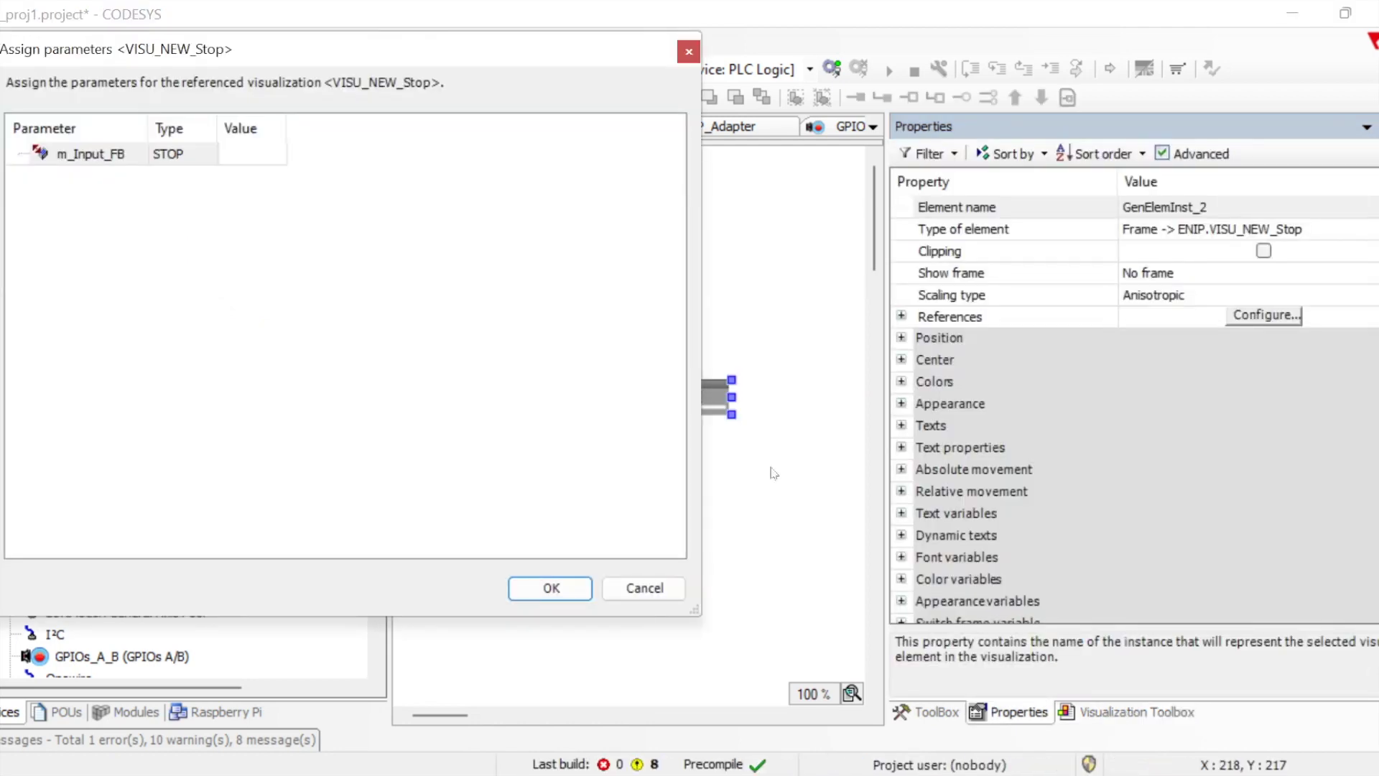
click(646, 589)
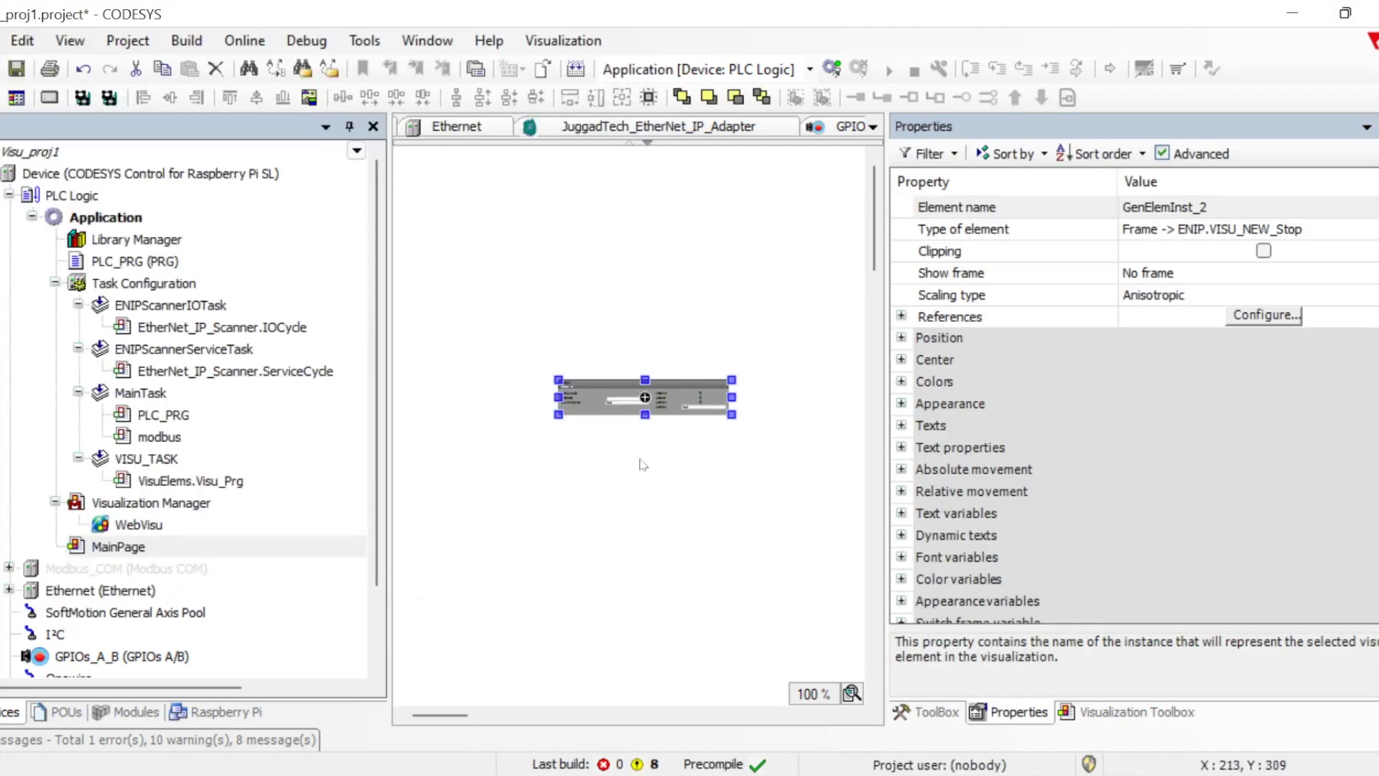
key(ctrl+z)
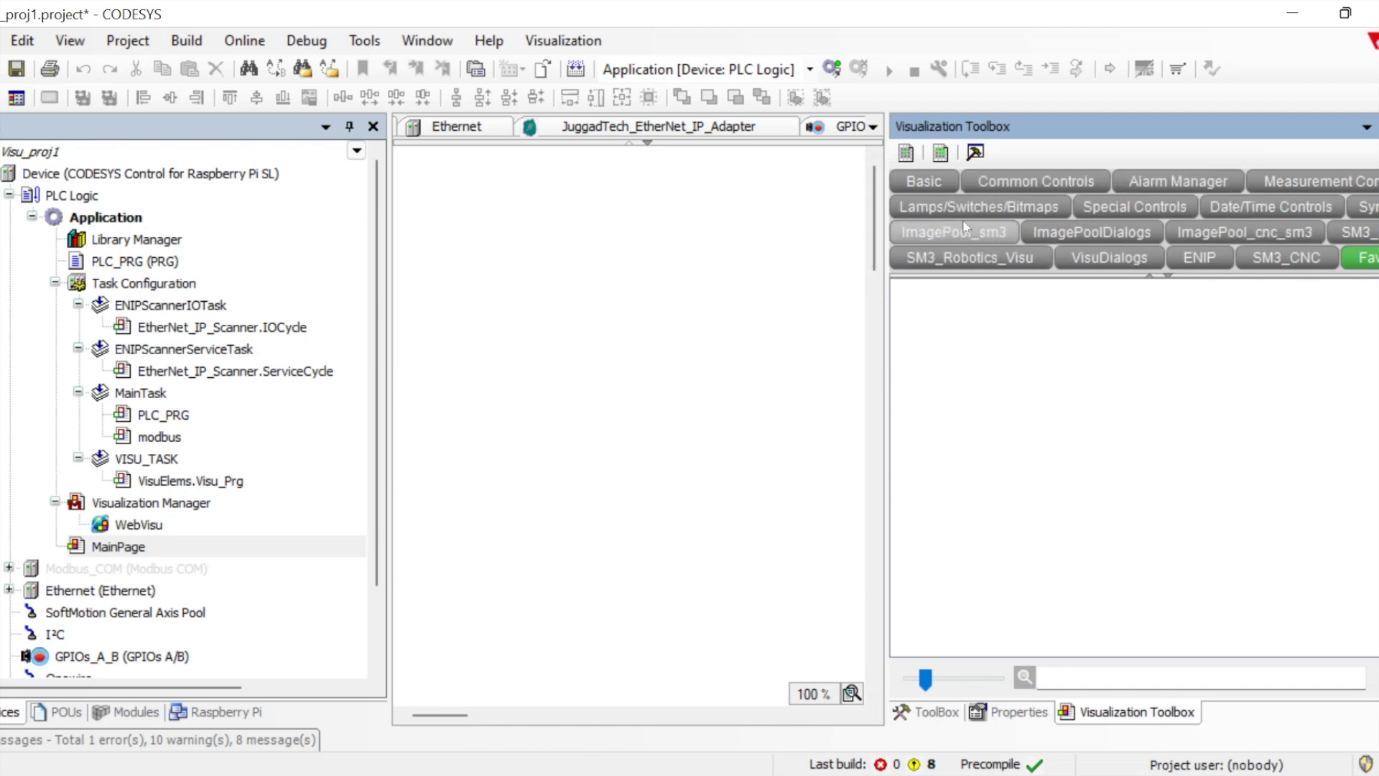
- Add a rocker switch and a lamp from the Lamps/Switches/Bitmaps elements to the MainPage
click(978, 207)
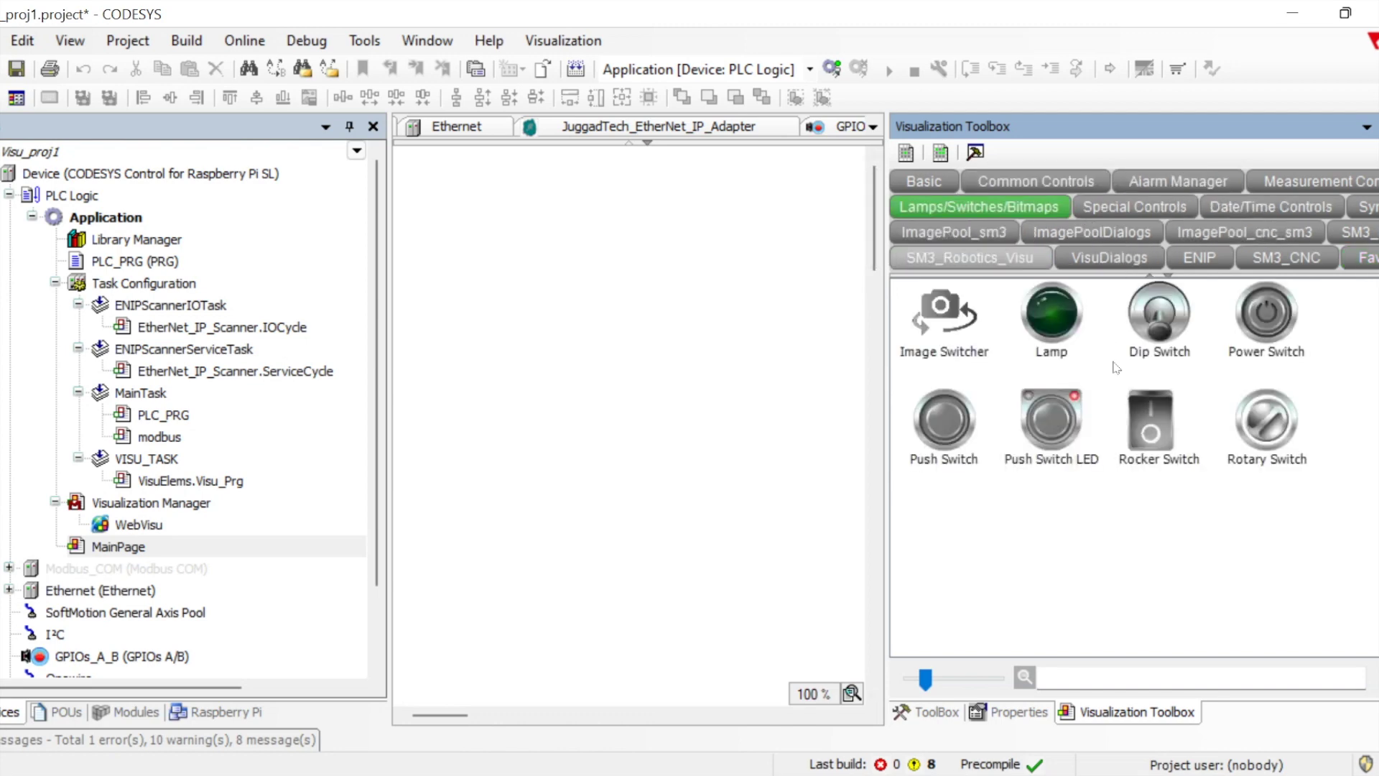
click(1150, 432)
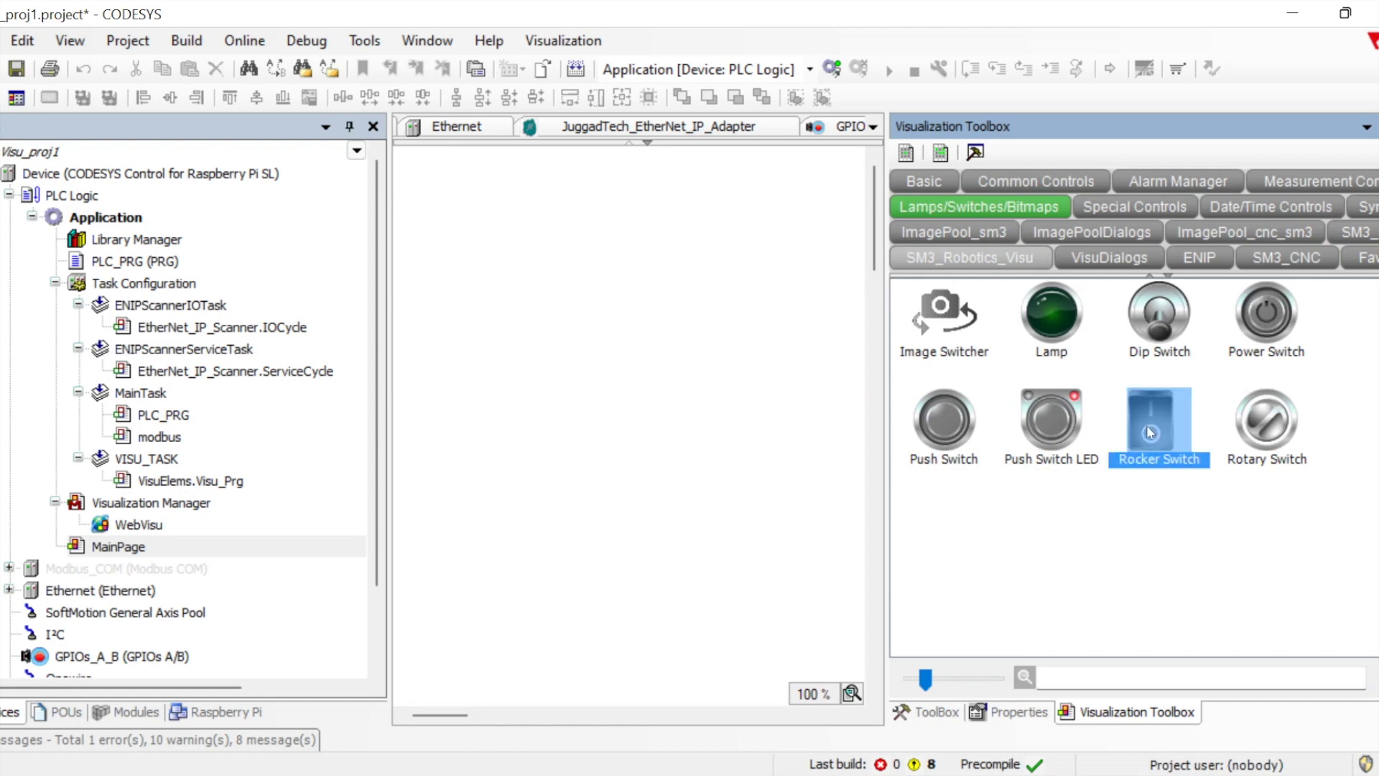
drag(407, 331, 581, 366)
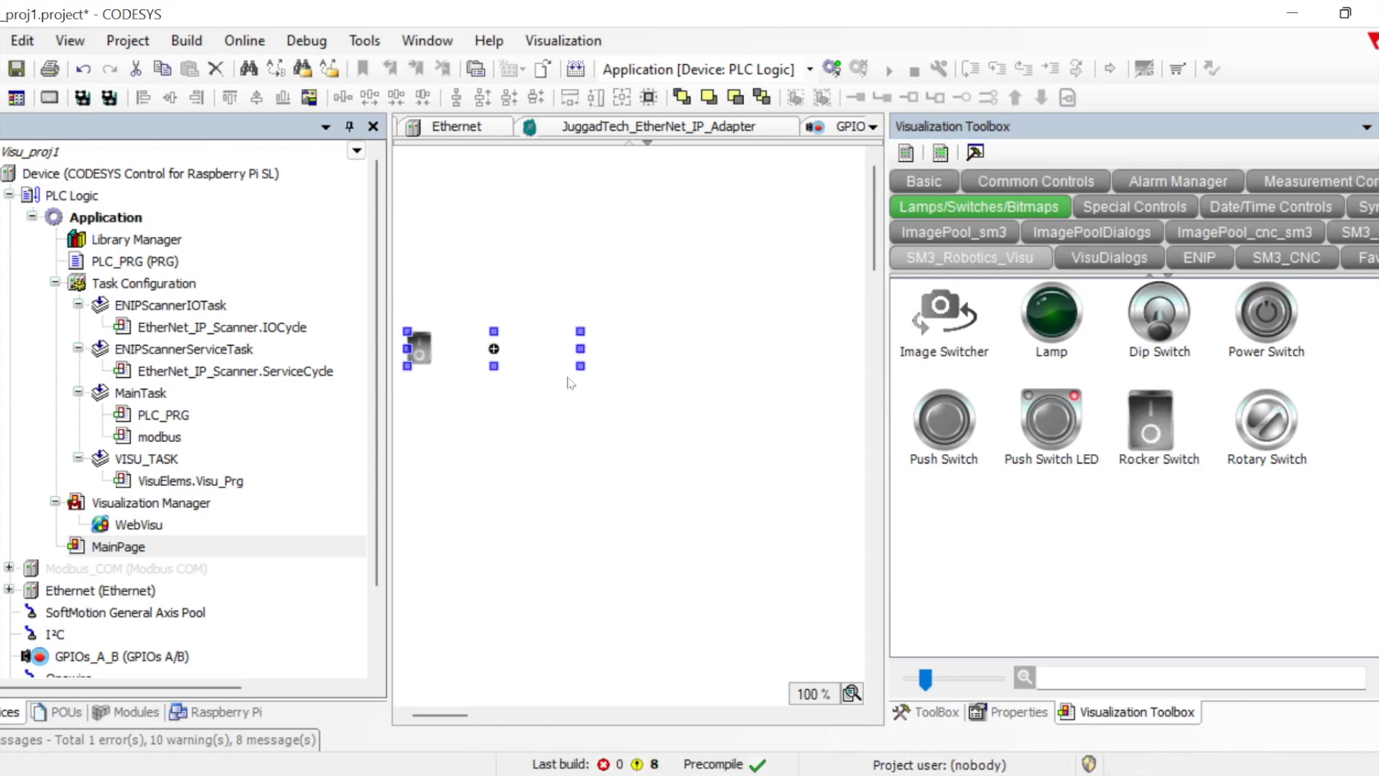
click(1058, 309)
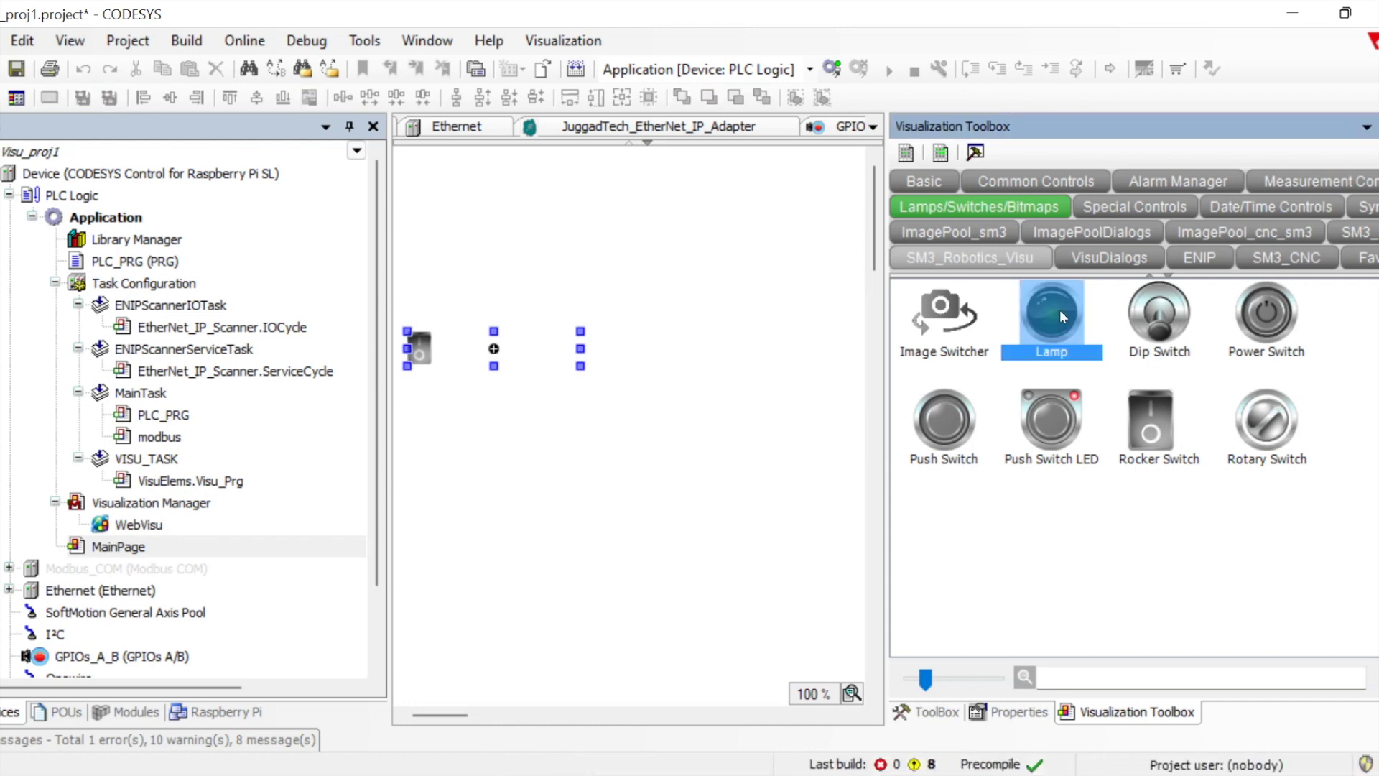
drag(674, 272, 756, 353)
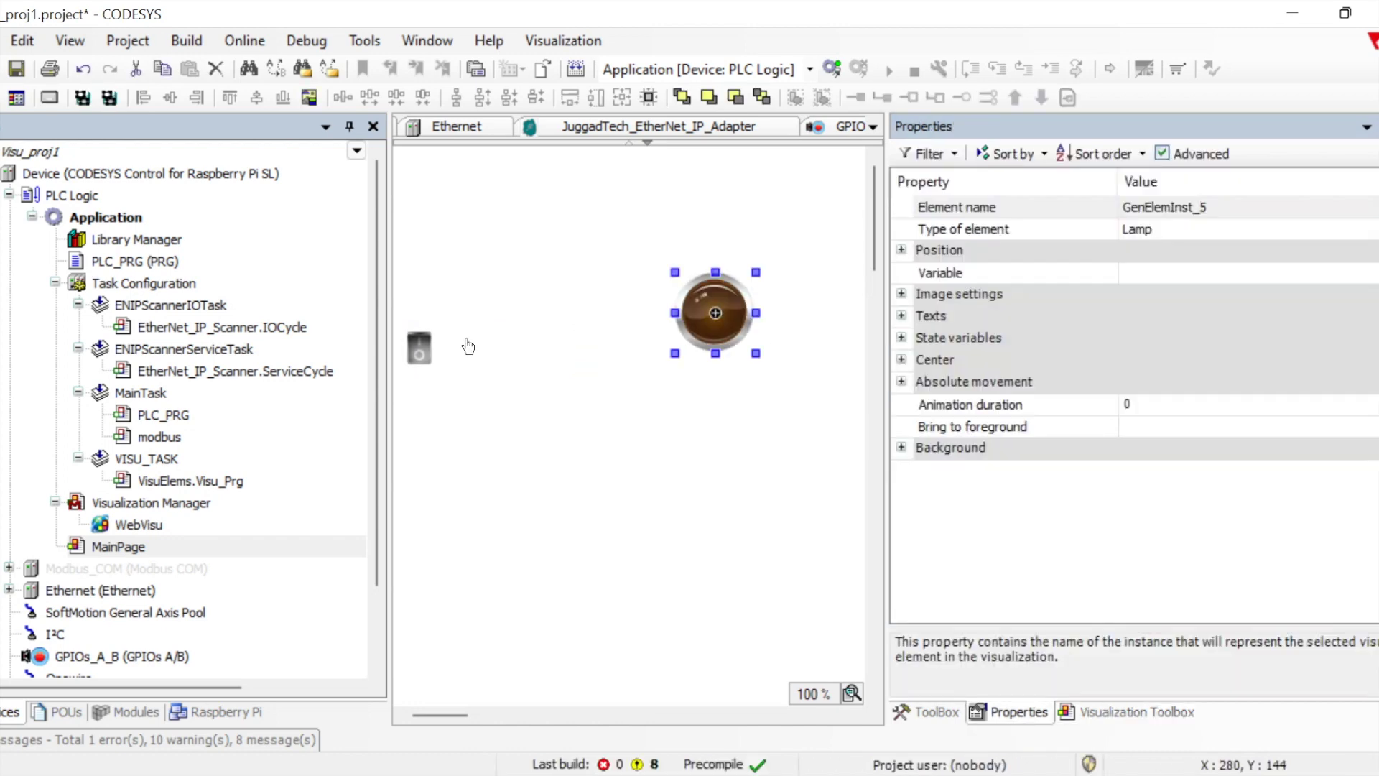
- Enlarge the rocker switch to about 70 wide by 96 high and move the lamp closer to it
click(421, 353)
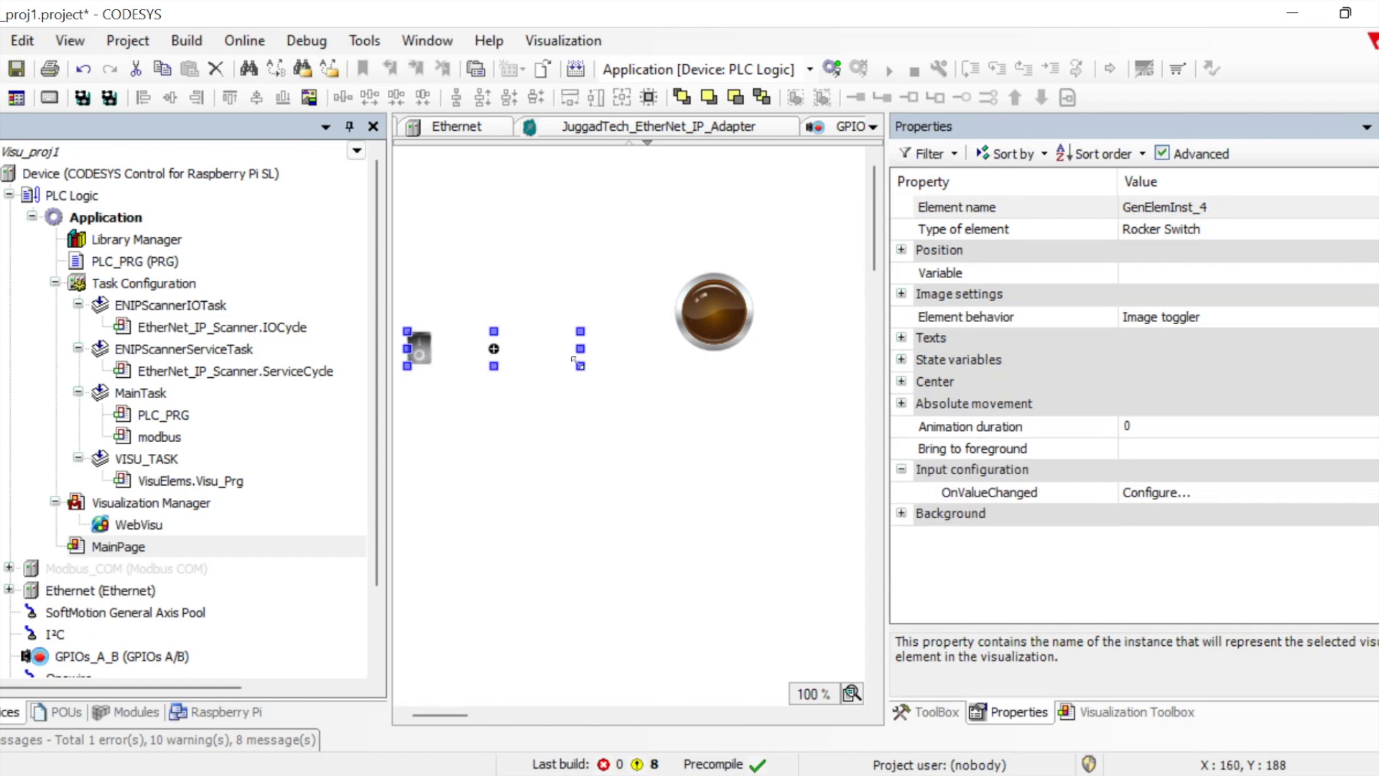
drag(580, 365, 513, 331)
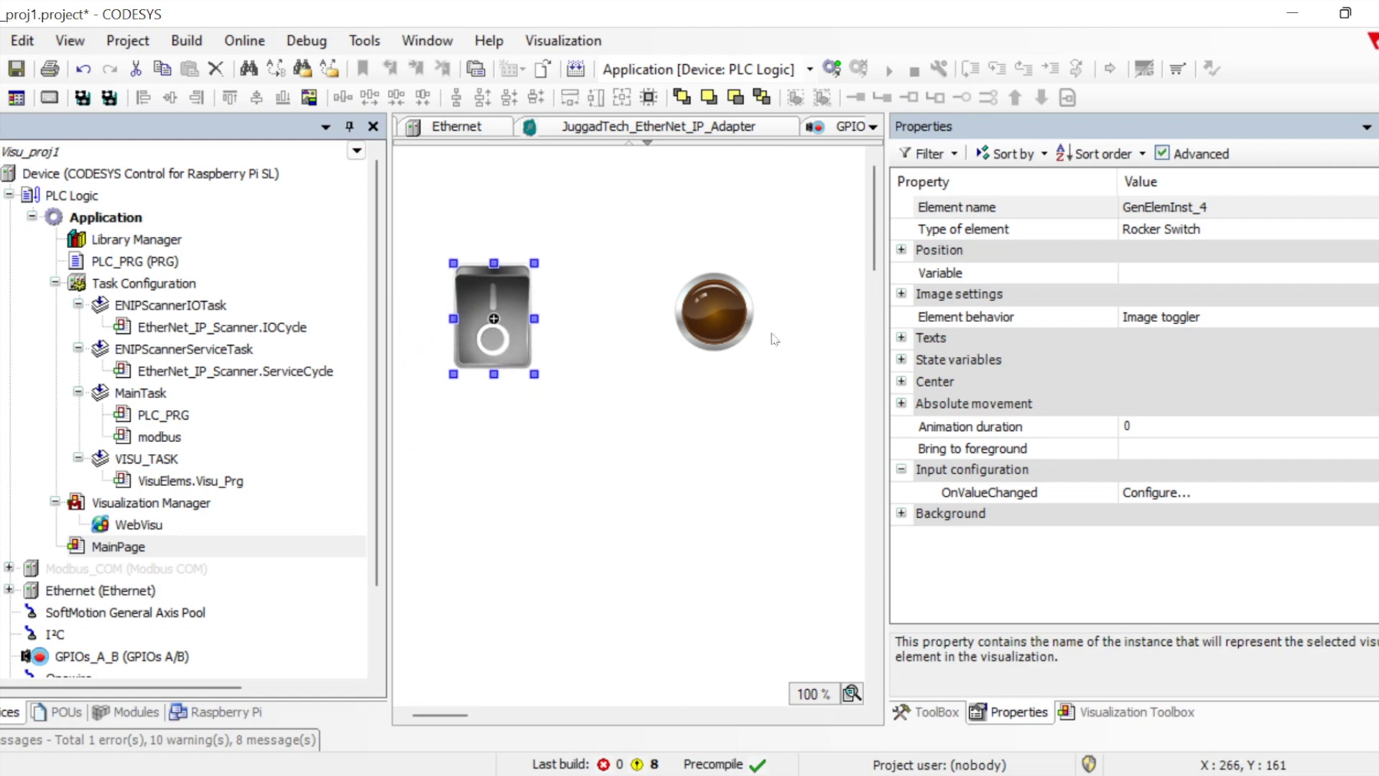
drag(724, 339, 678, 336)
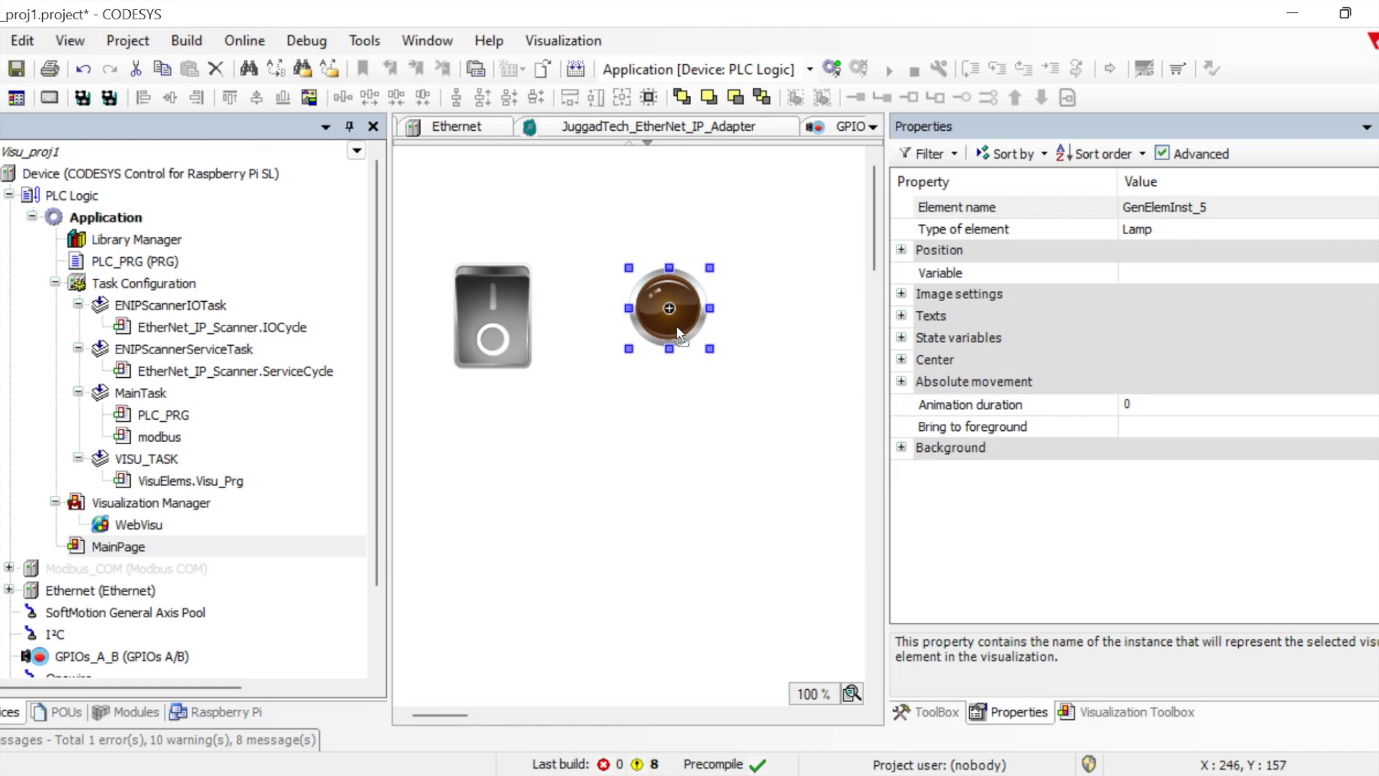
click(615, 415)
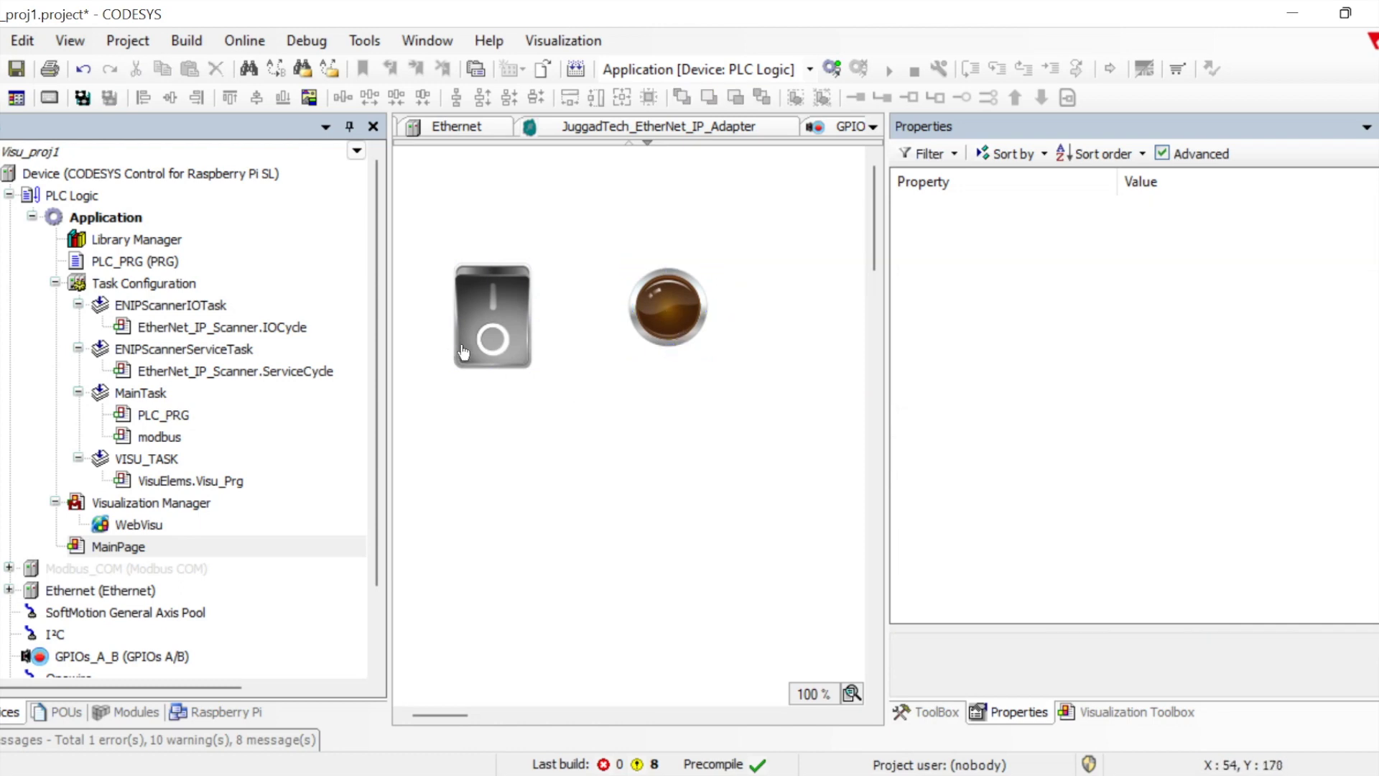
- Rename the rocker switch element as Switch1
click(490, 342)
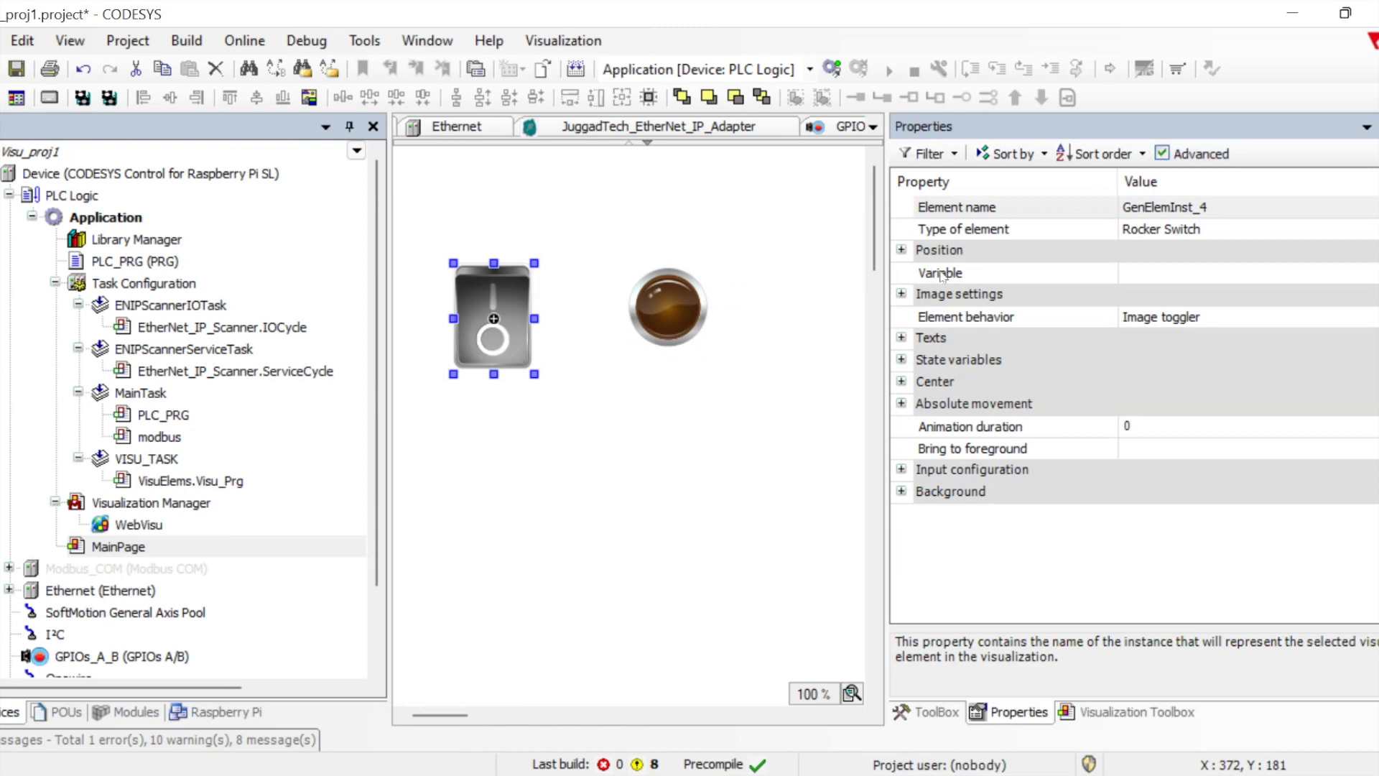
click(1233, 212)
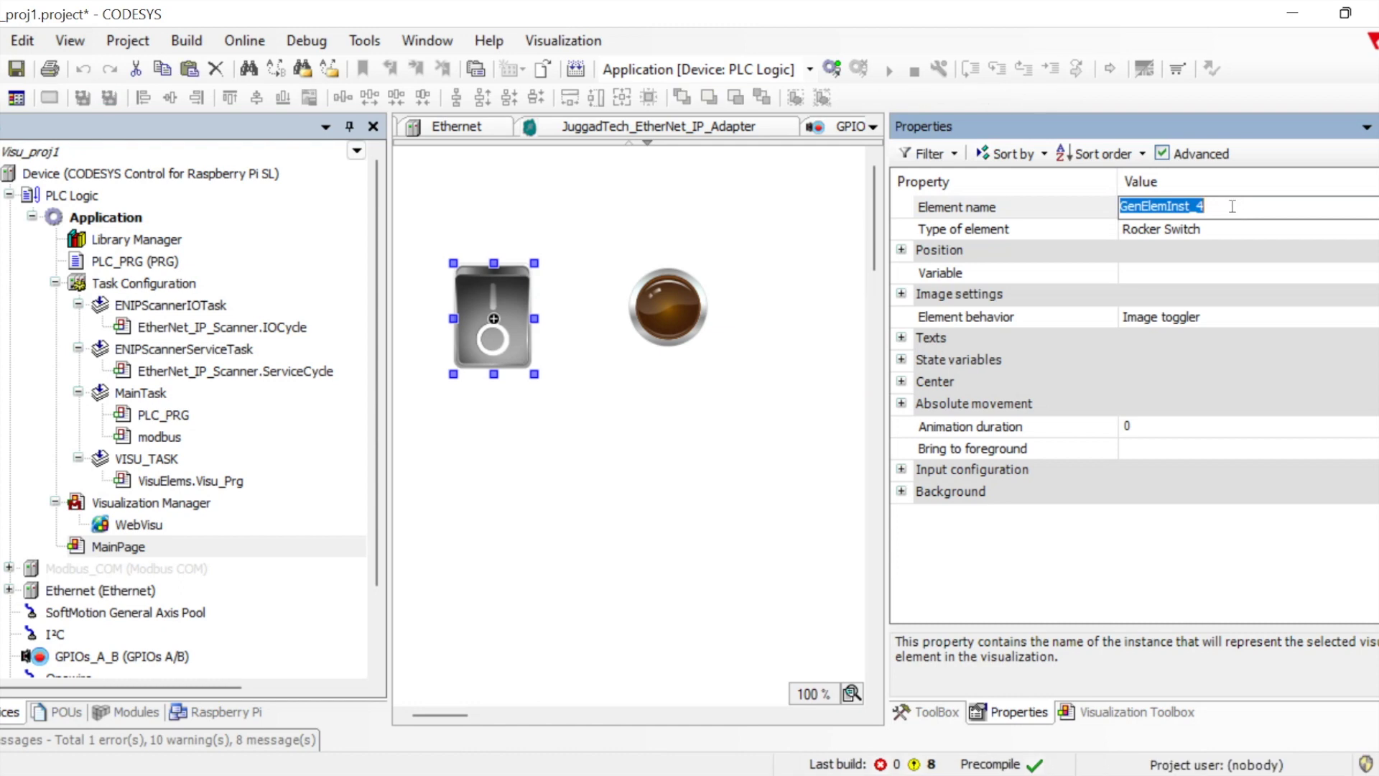
text(Switch)
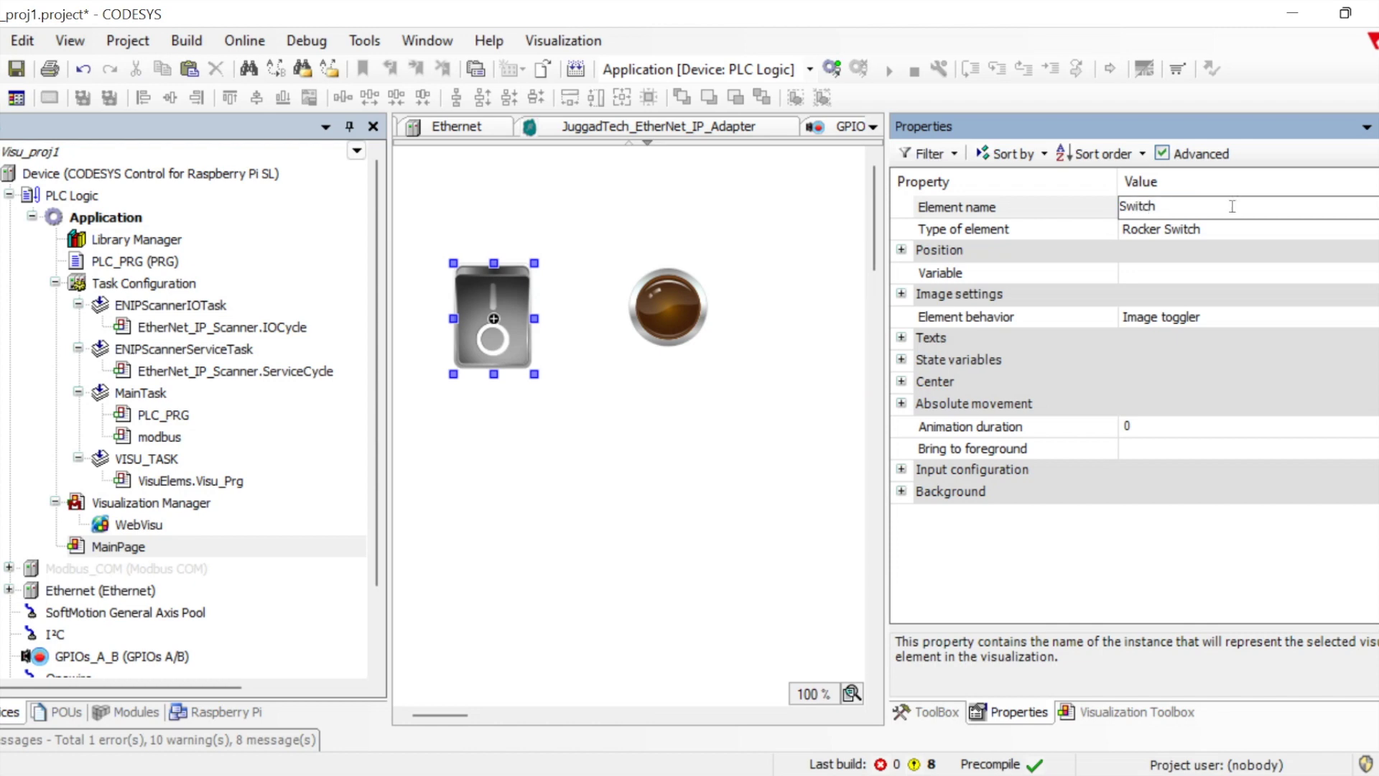
text(1)
key(Return)
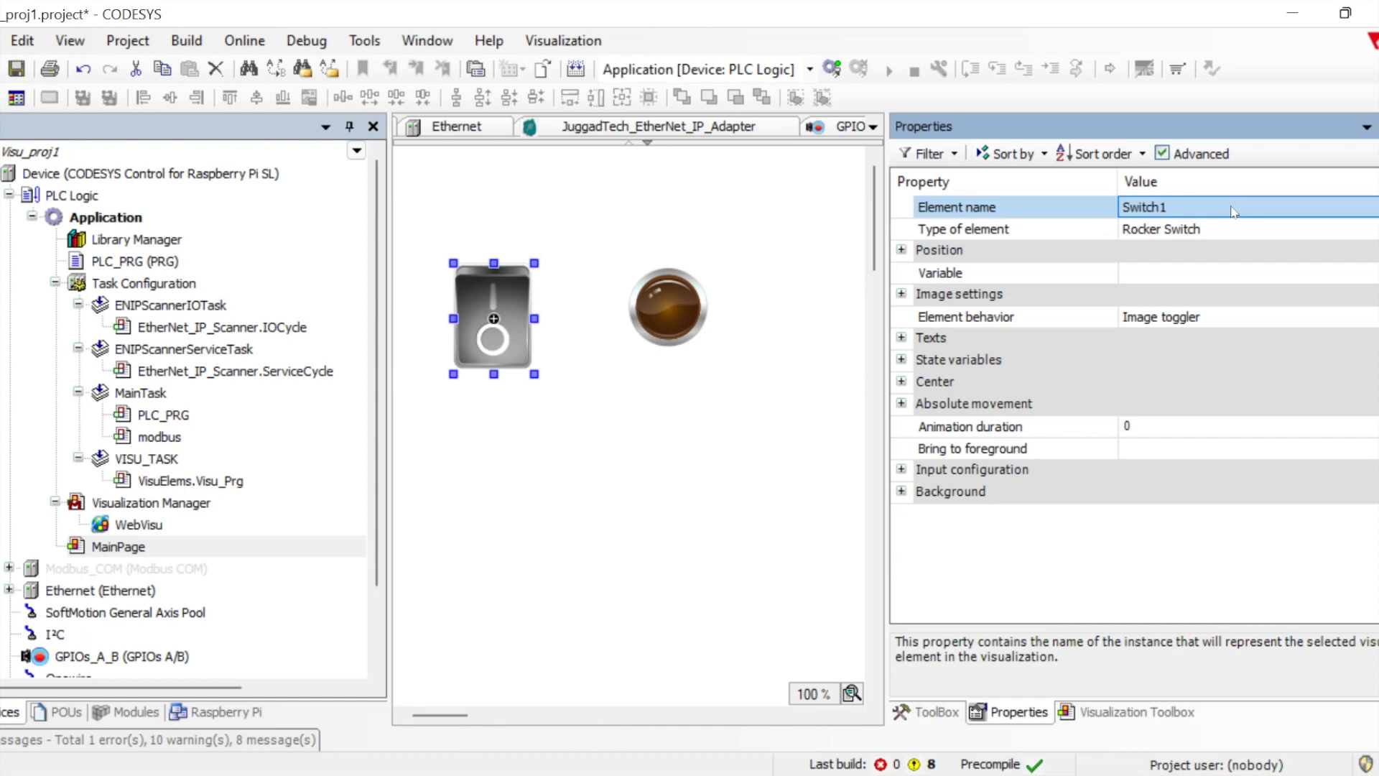
- Check the rocker switch's element type and position properties, and shift it slightly to about X 46, Y 101
click(1187, 232)
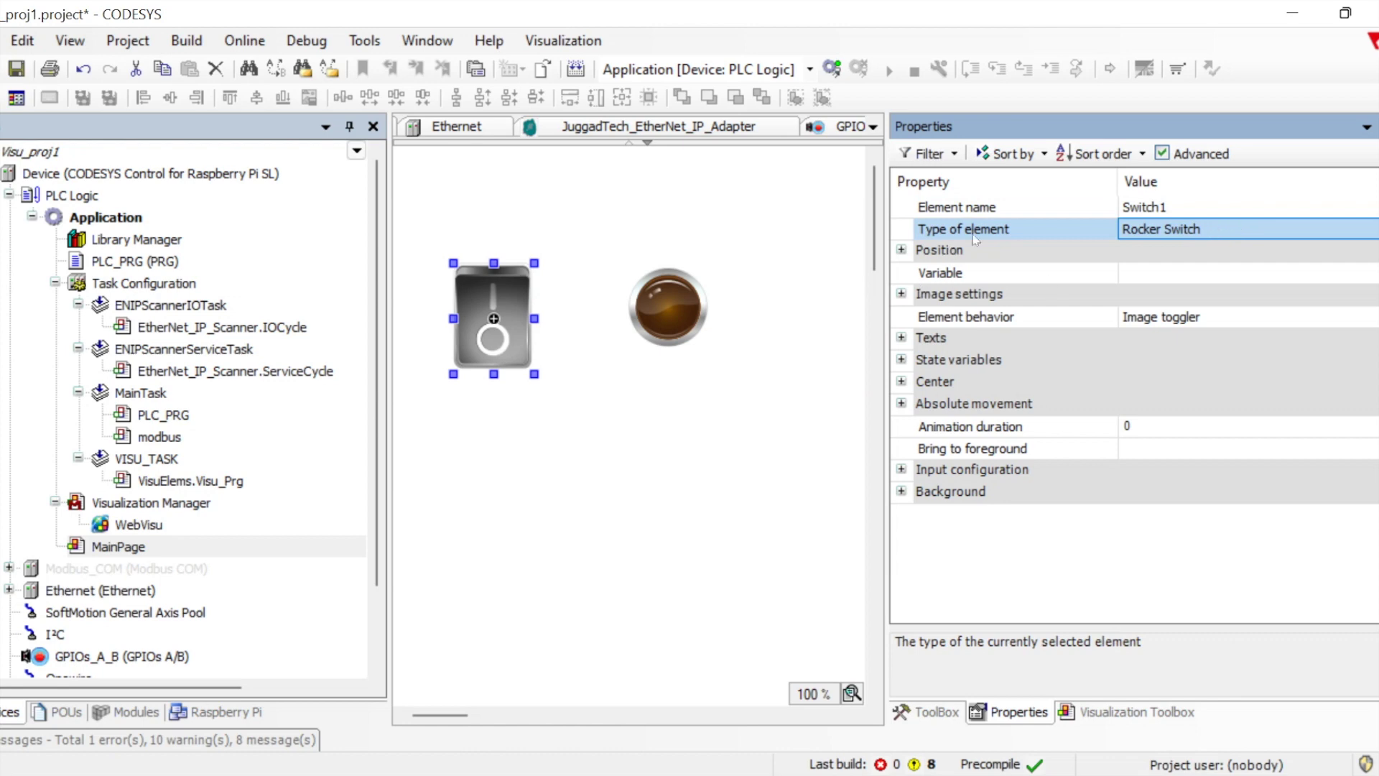
click(1001, 237)
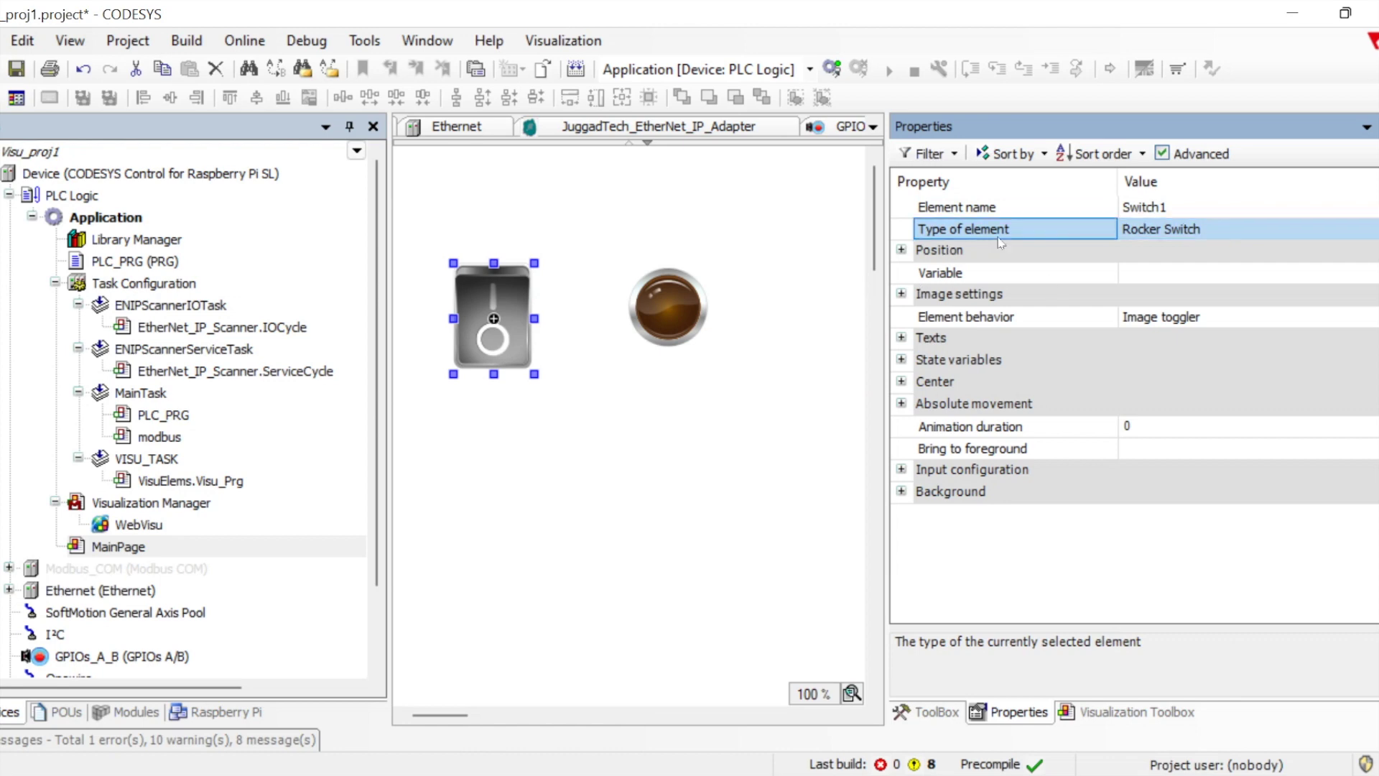
click(901, 250)
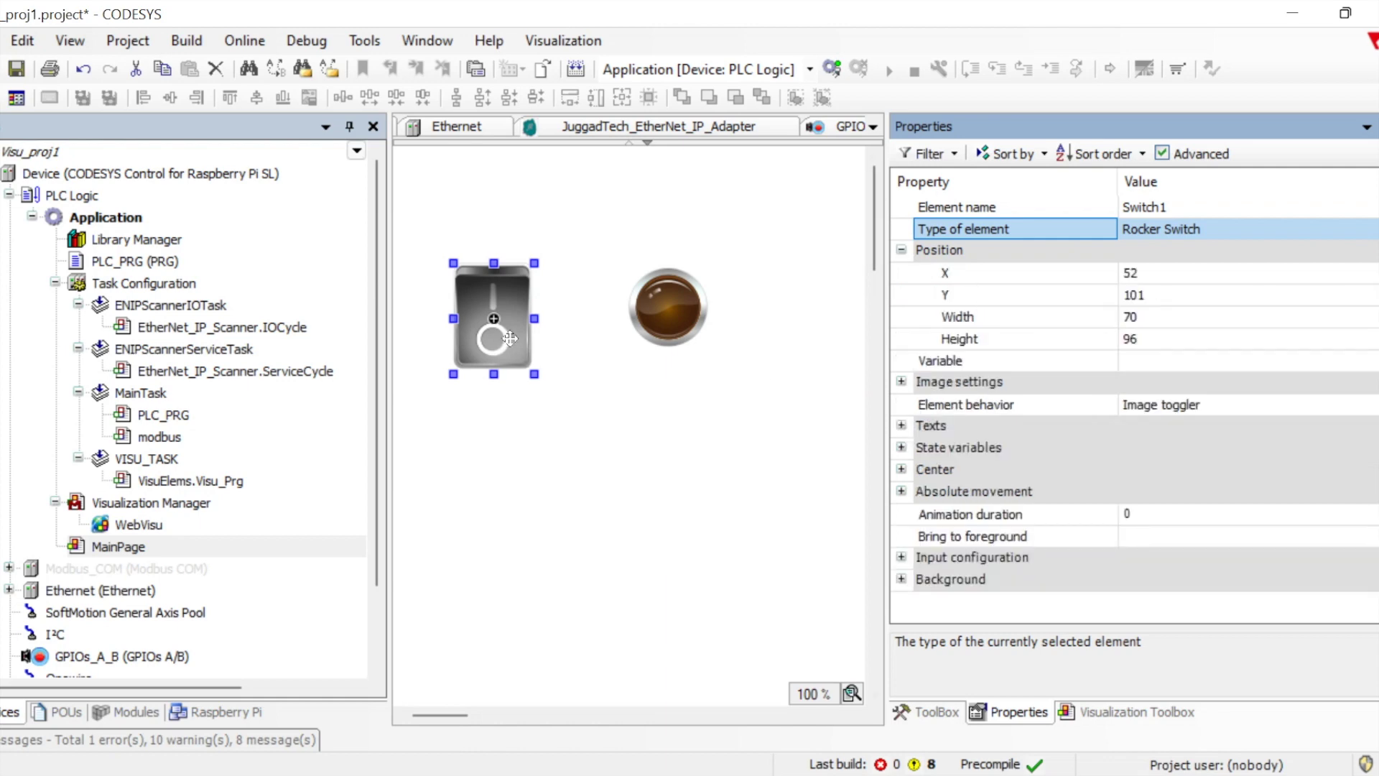
drag(510, 339, 494, 304)
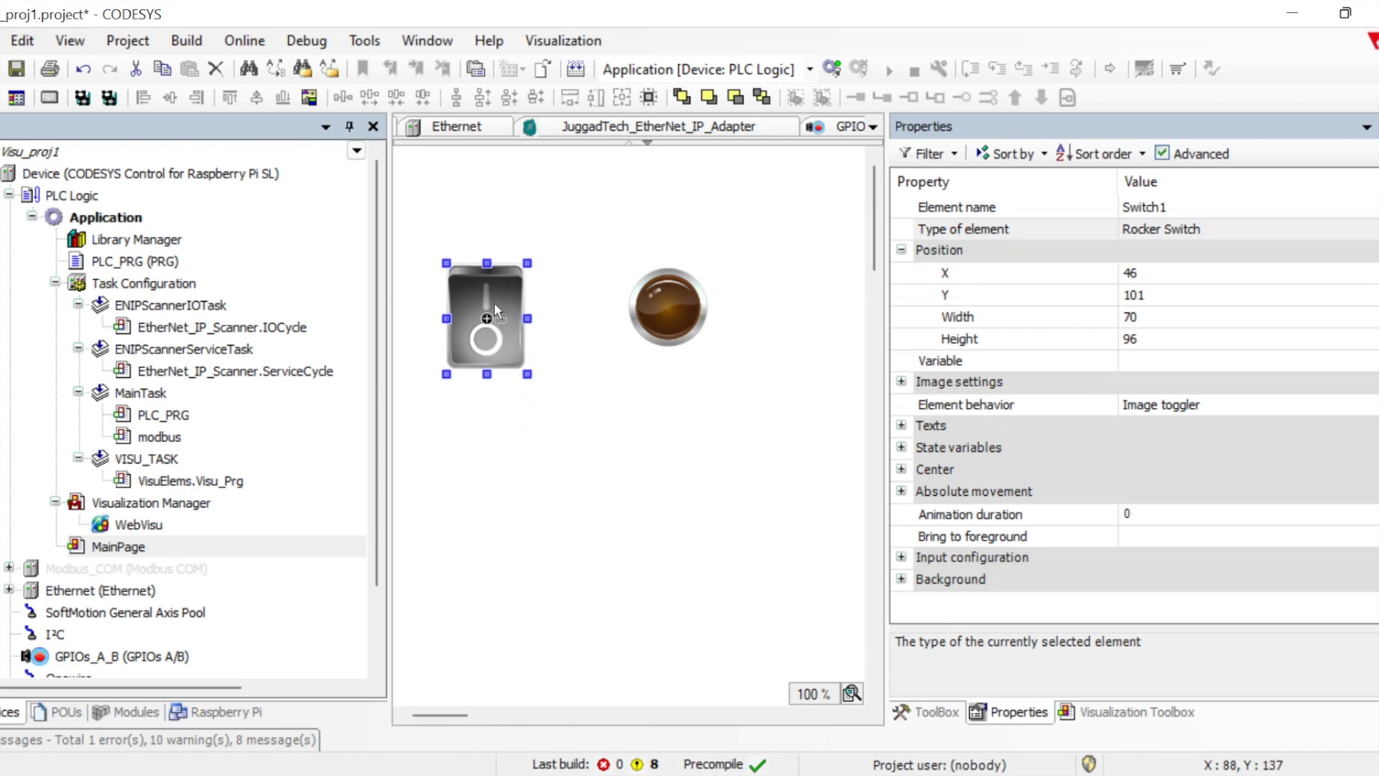
click(903, 249)
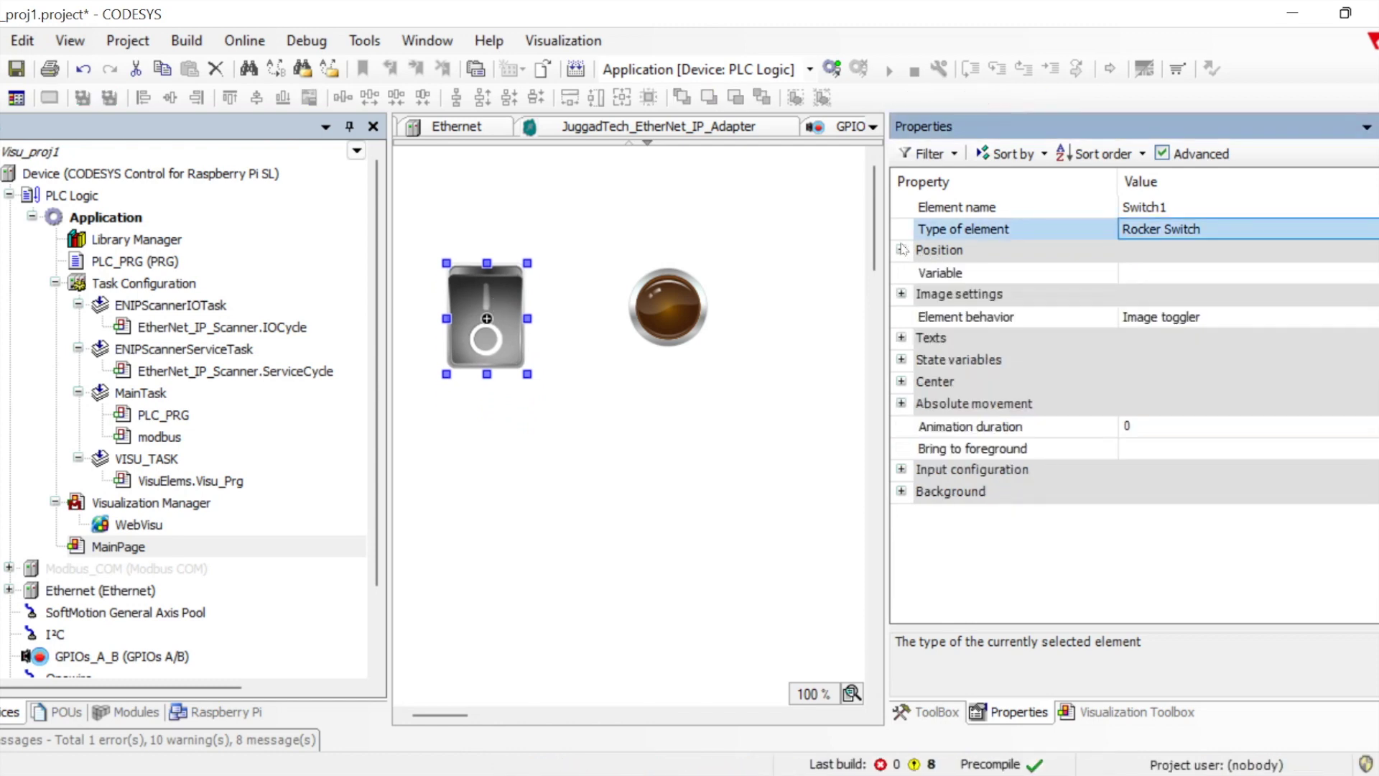
- Try to assign a variable to Switch1 by looking through the name suggestions for "PLC", and clear the entry
click(1191, 273)
click(1191, 272)
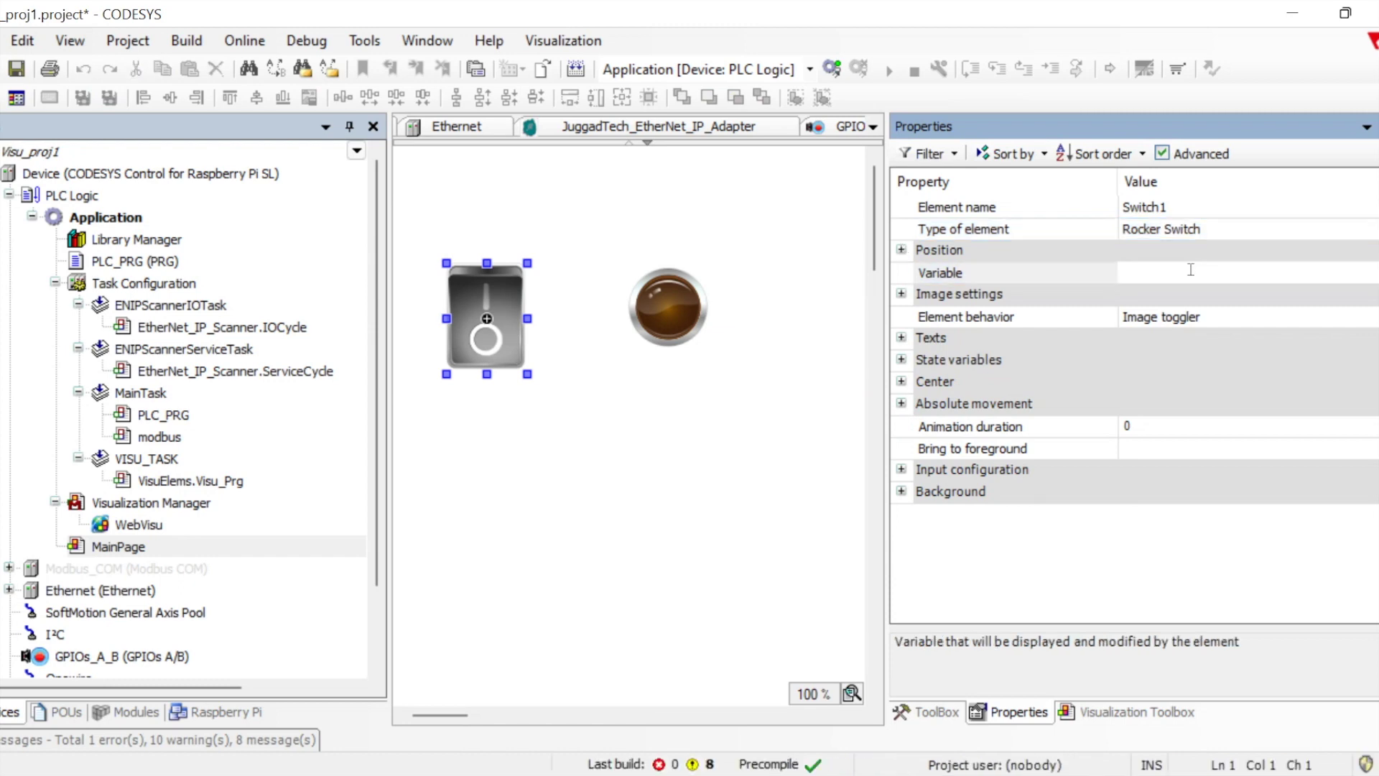
text(PLC)
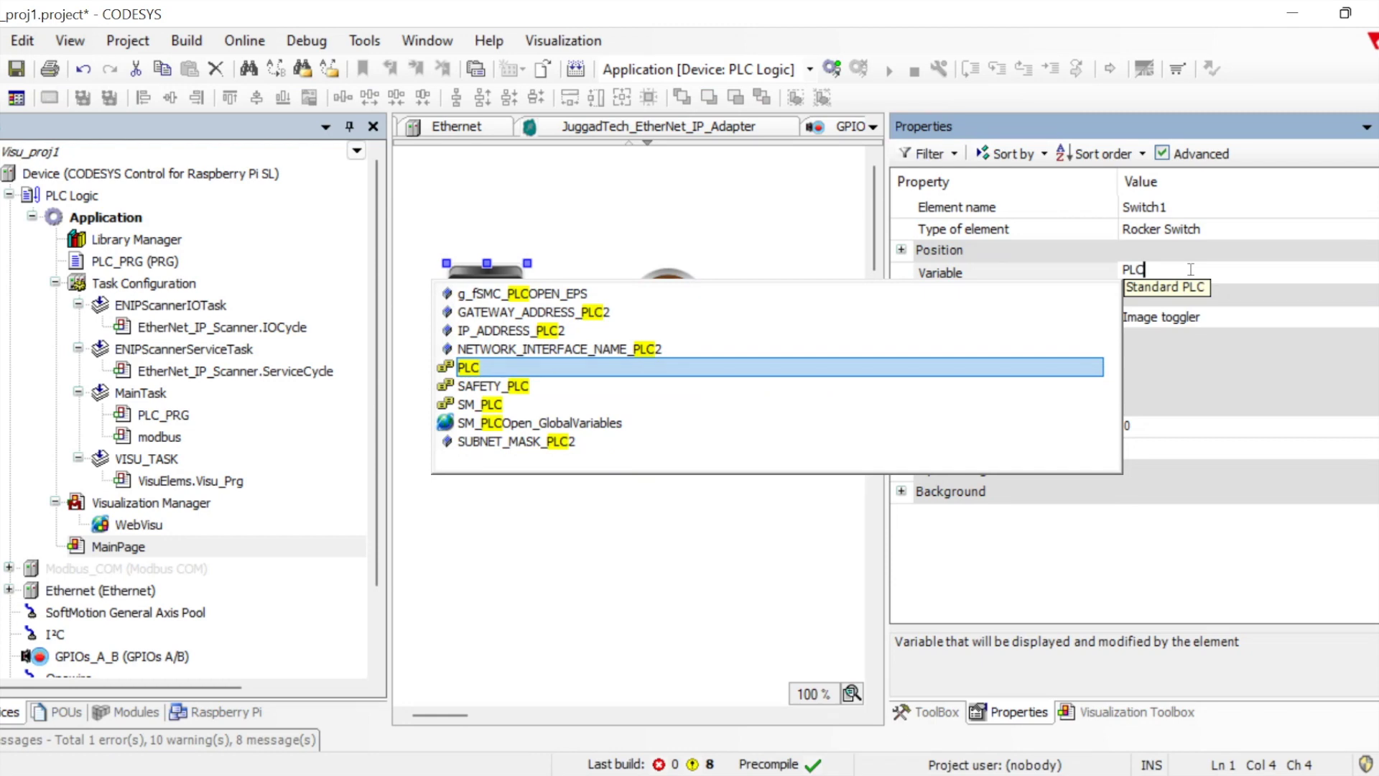
key(Down)
key(Down)
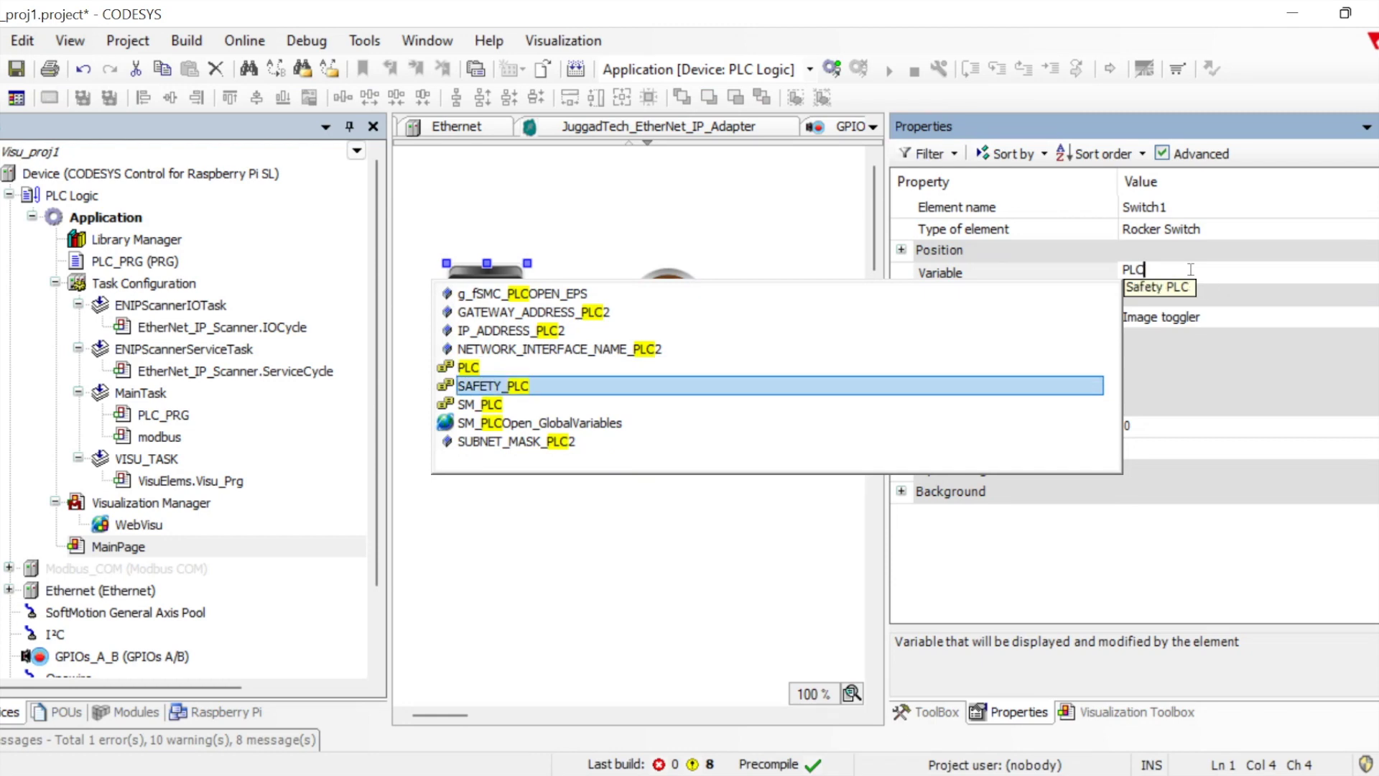
key(Up)
key(Up)
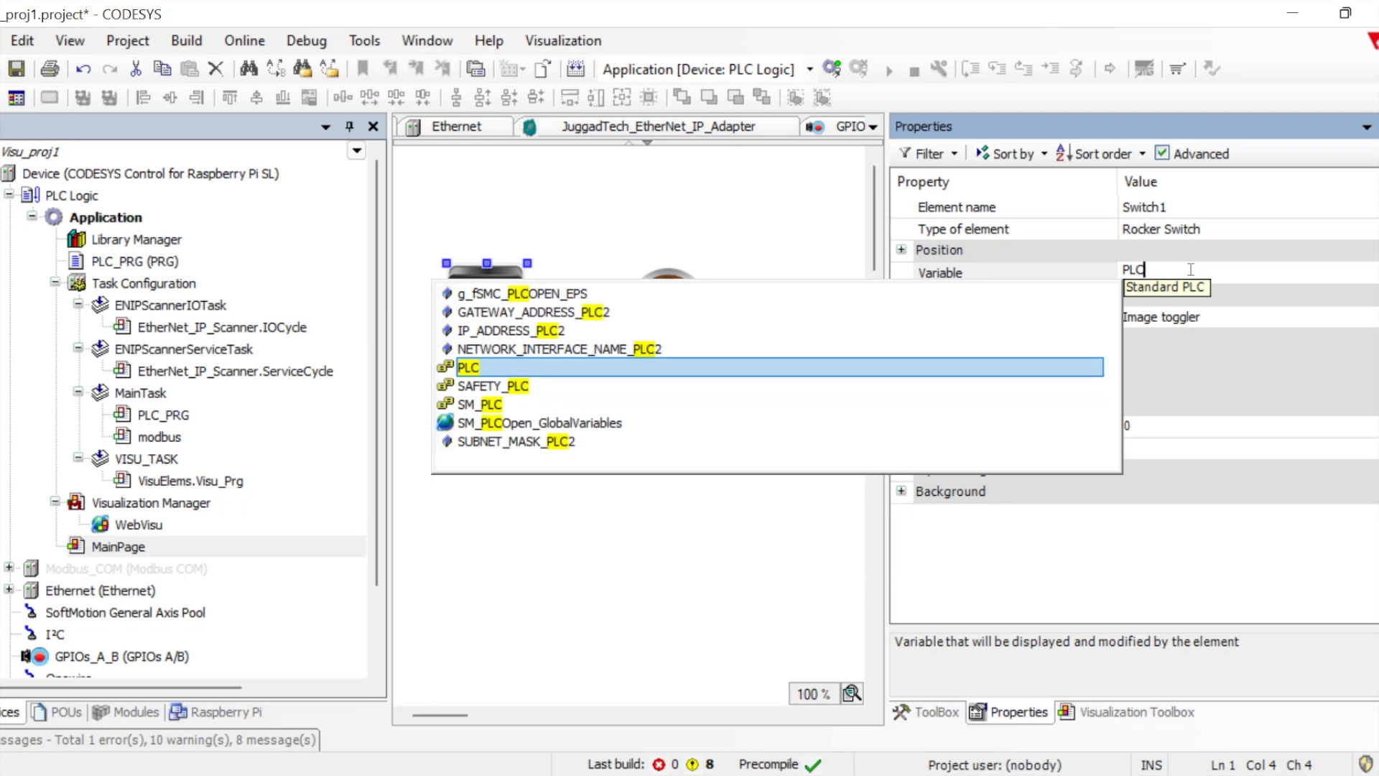
key(Down)
key(Down)
key(Down)
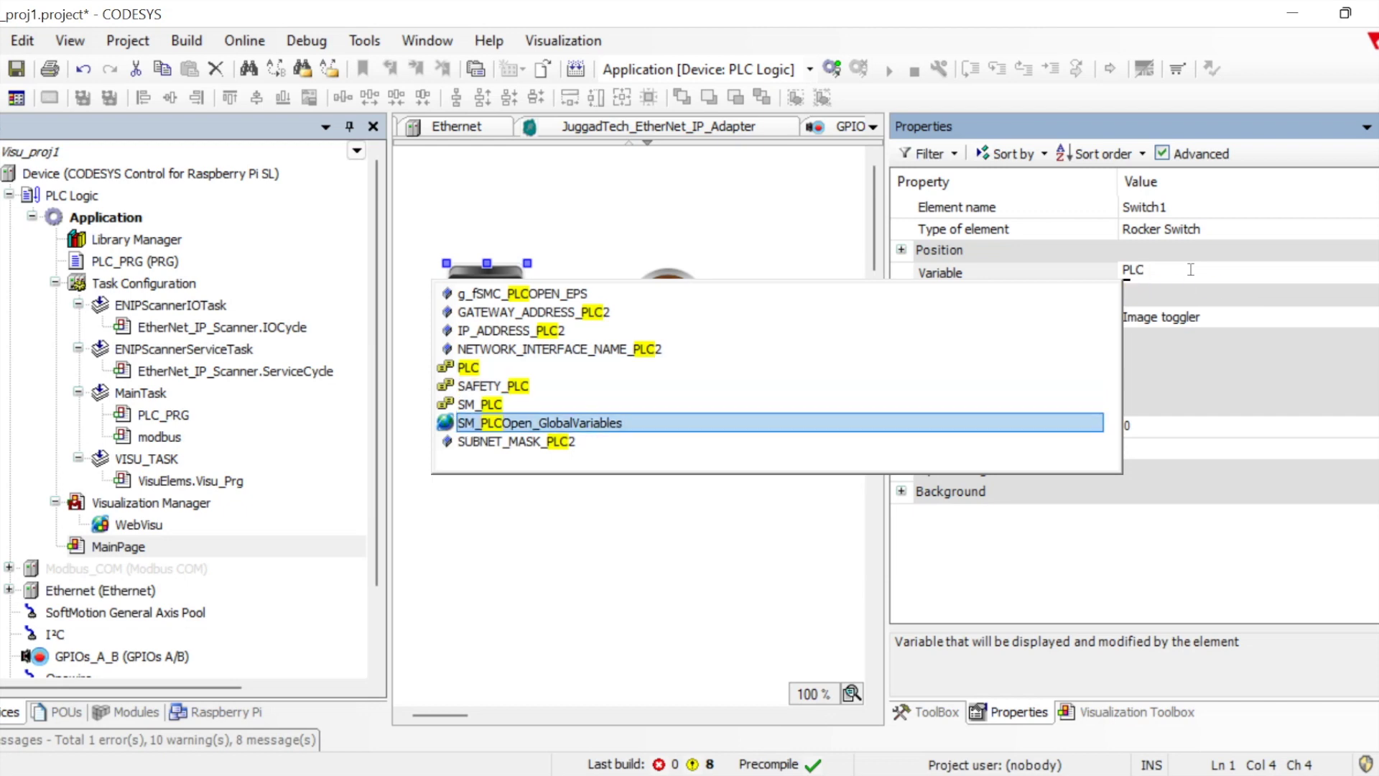
key(Escape)
key(BackSpace)
key(BackSpace)
key(BackSpace)
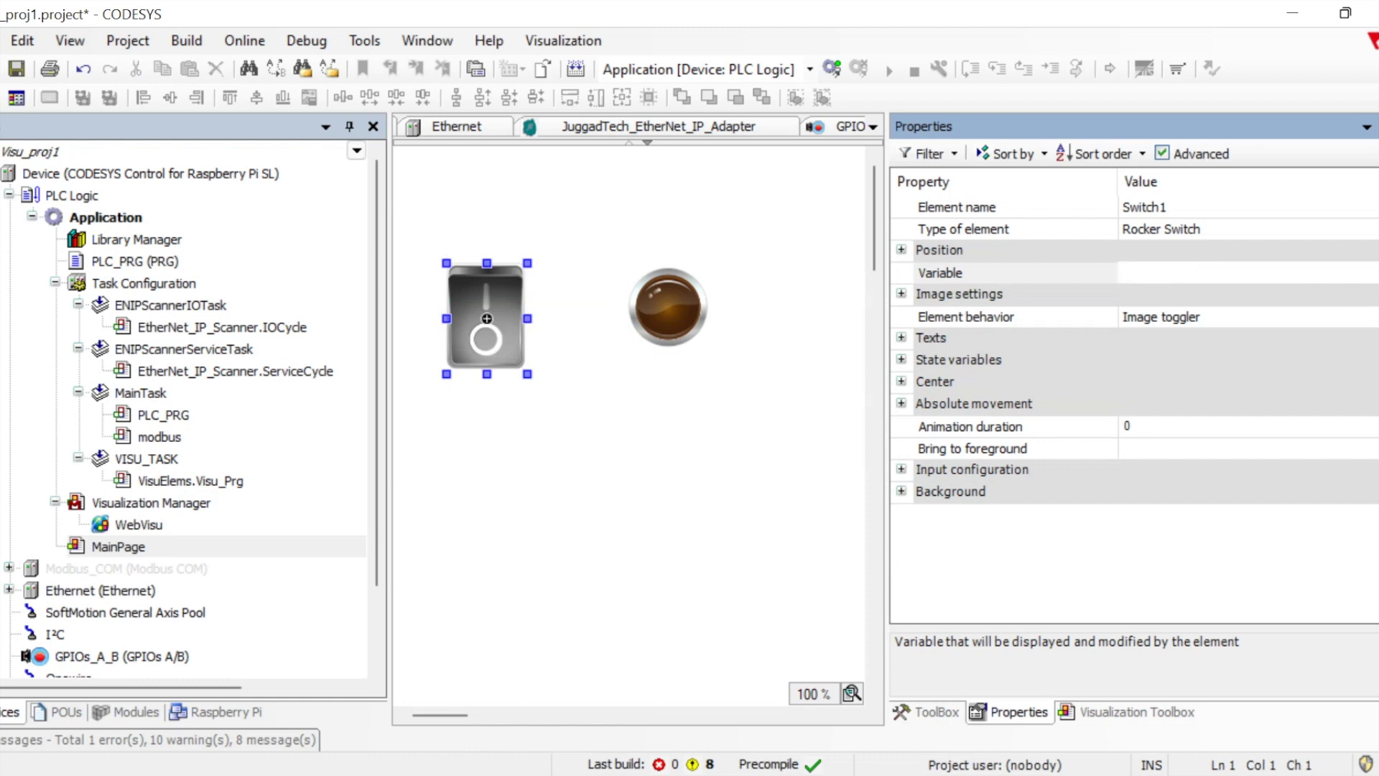
- Browse the Application variables and Visu_Superglobal_Constants in the Input Assistant for Switch1's variable without choosing one
key(F2)
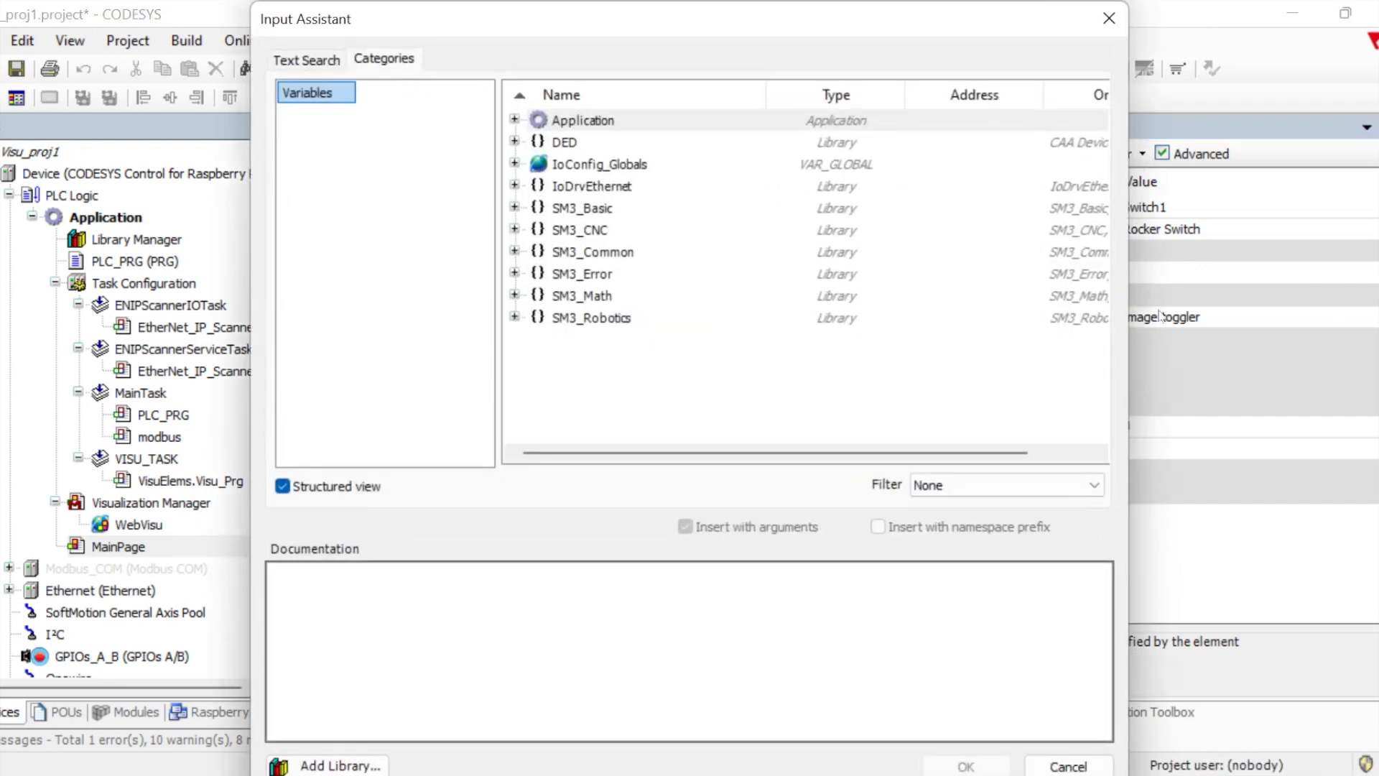
click(514, 120)
click(539, 142)
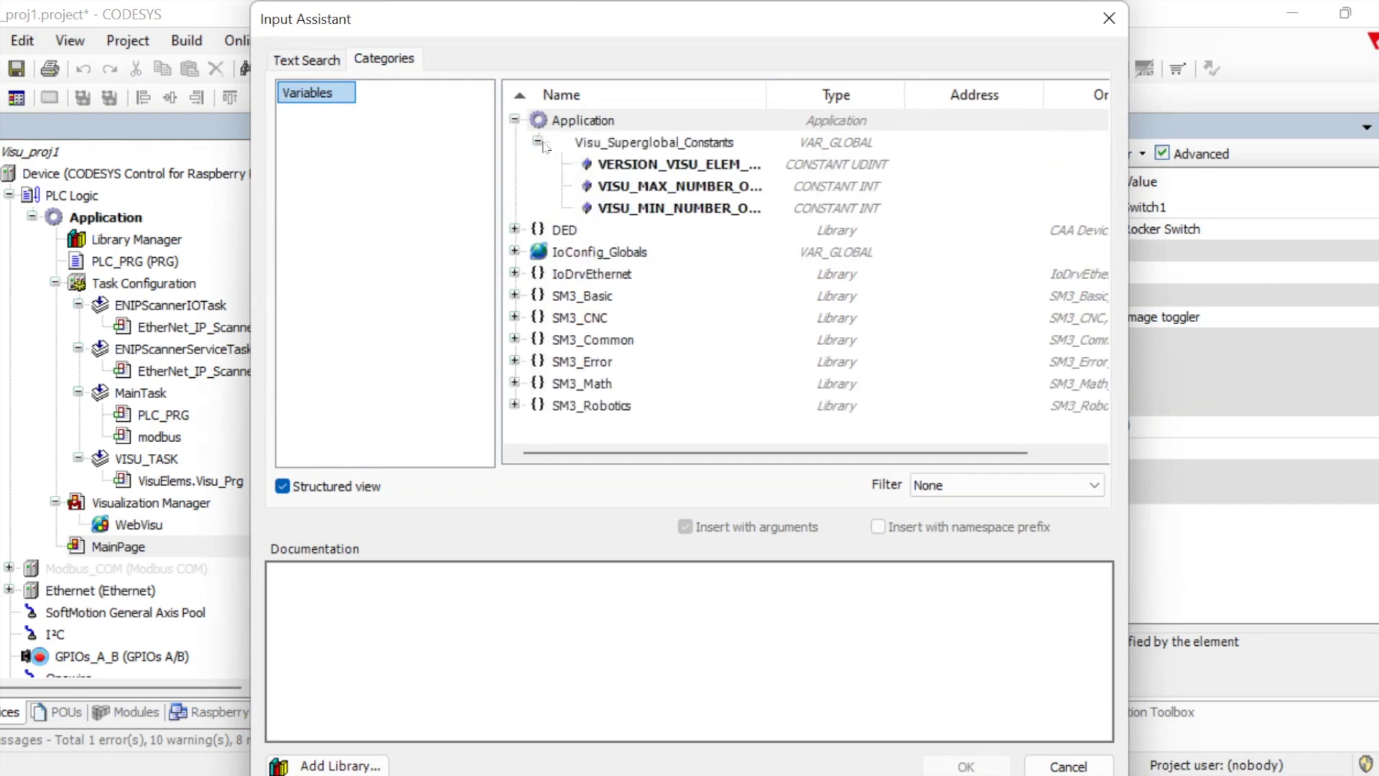
click(1107, 26)
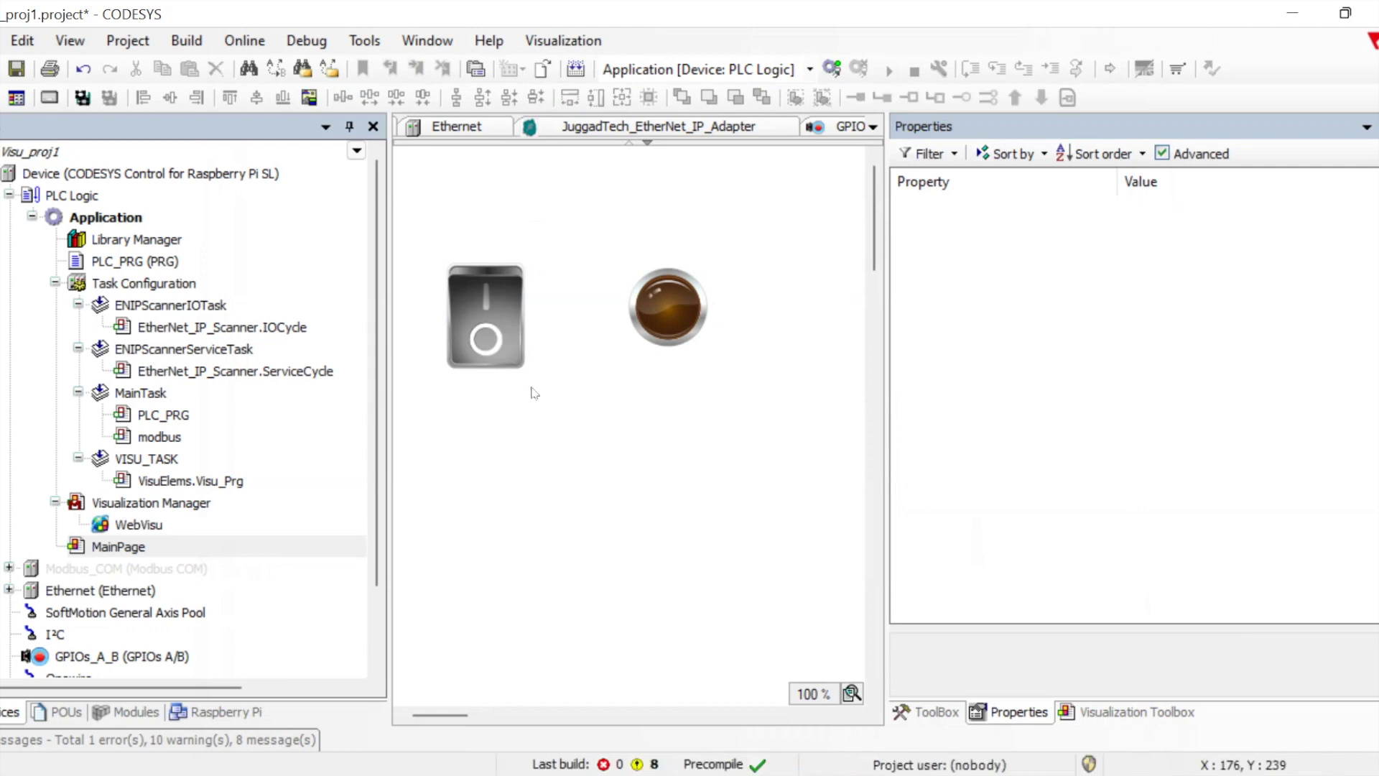
- Try the Transparent option in Switch1's image settings, check the transparent color setting, and disable the option again
click(500, 361)
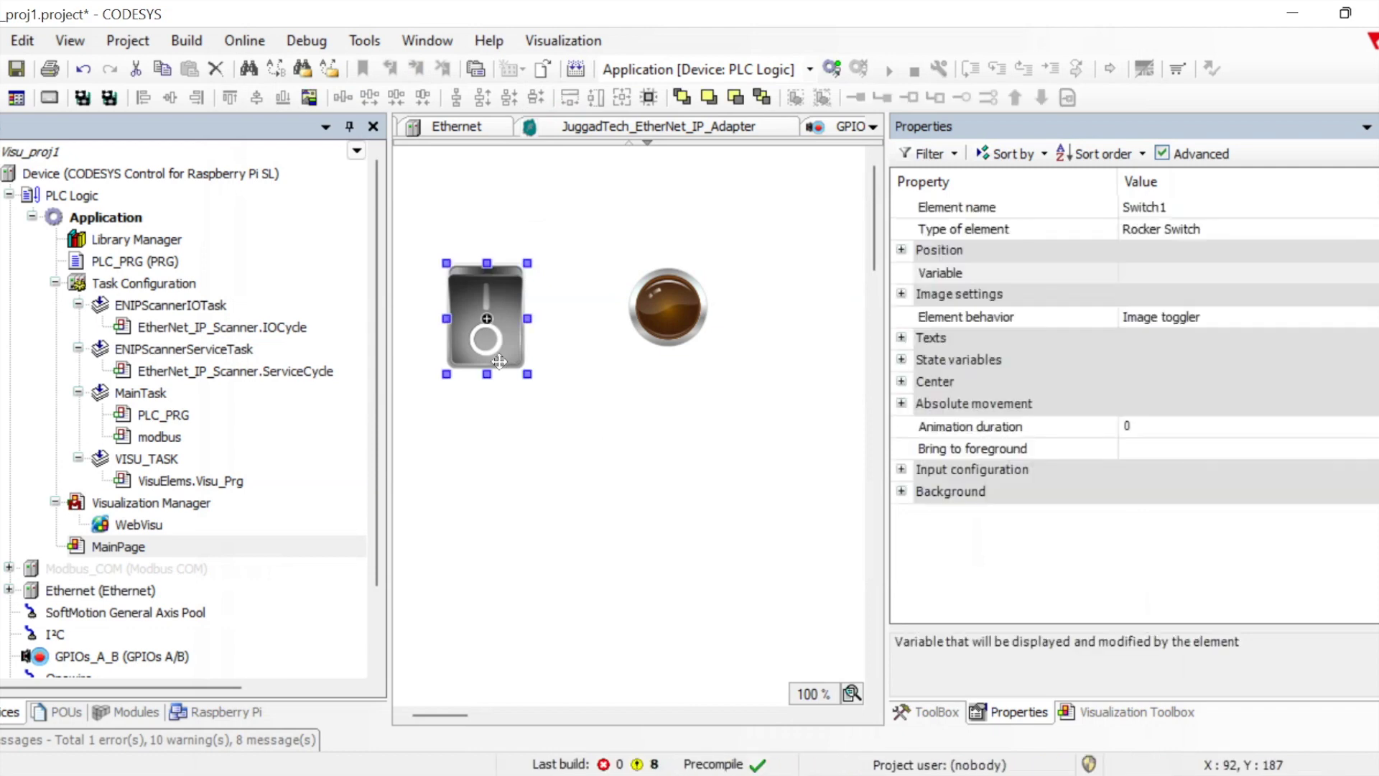
click(901, 294)
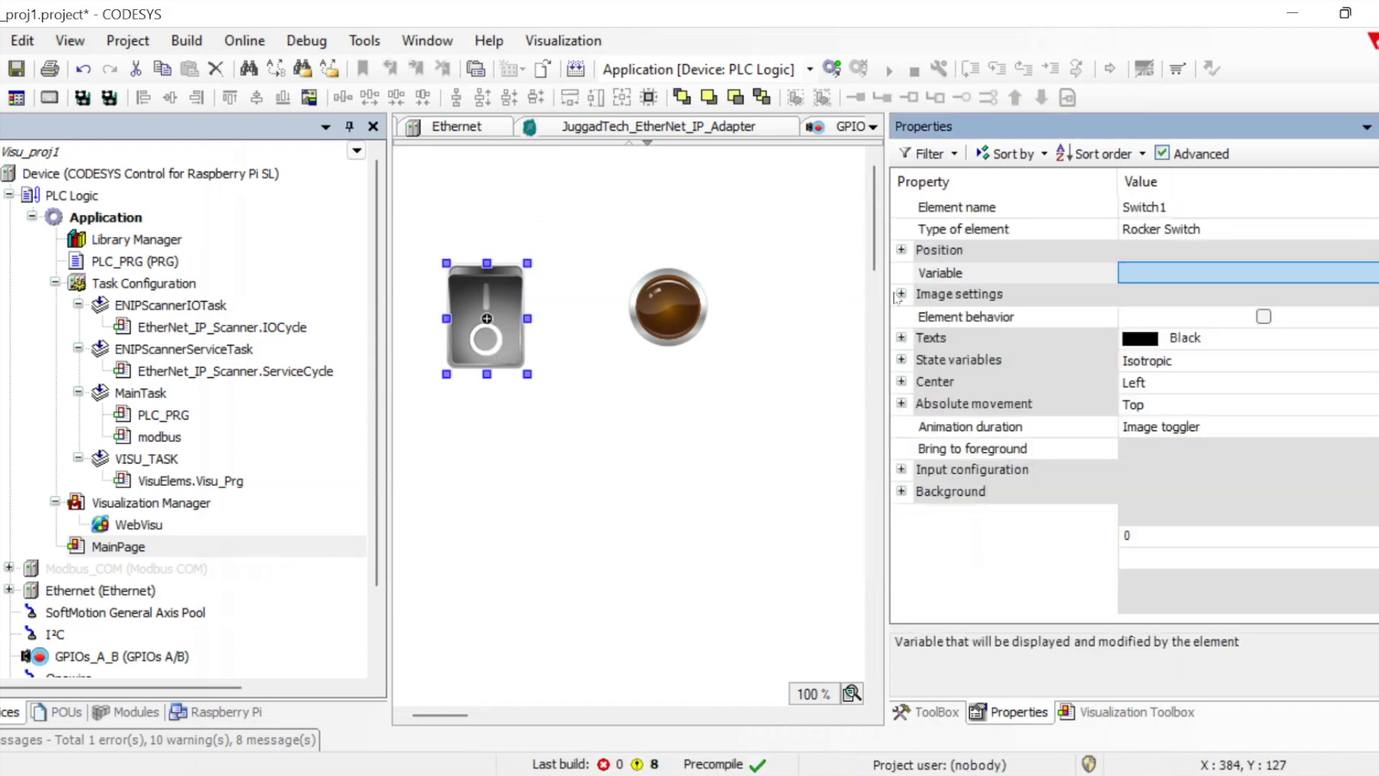
click(1263, 317)
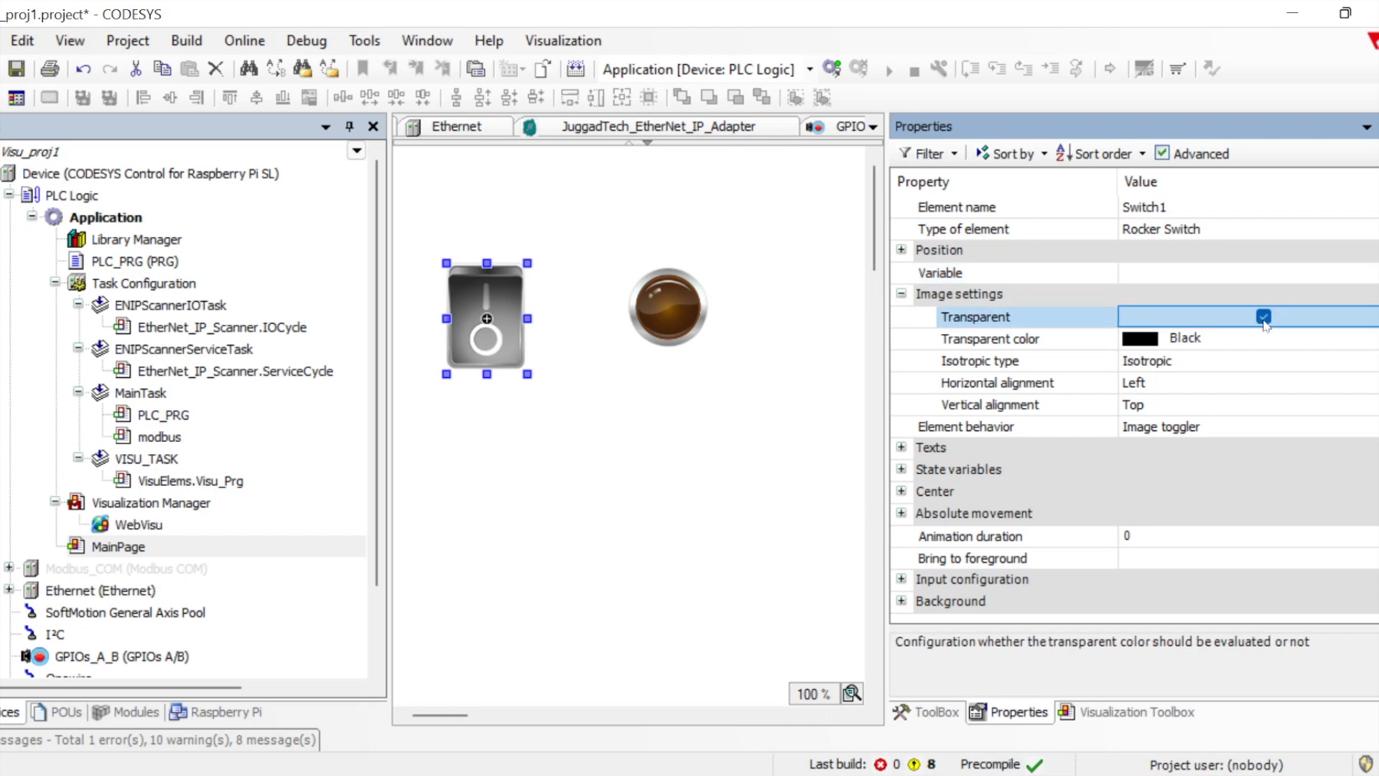
click(938, 341)
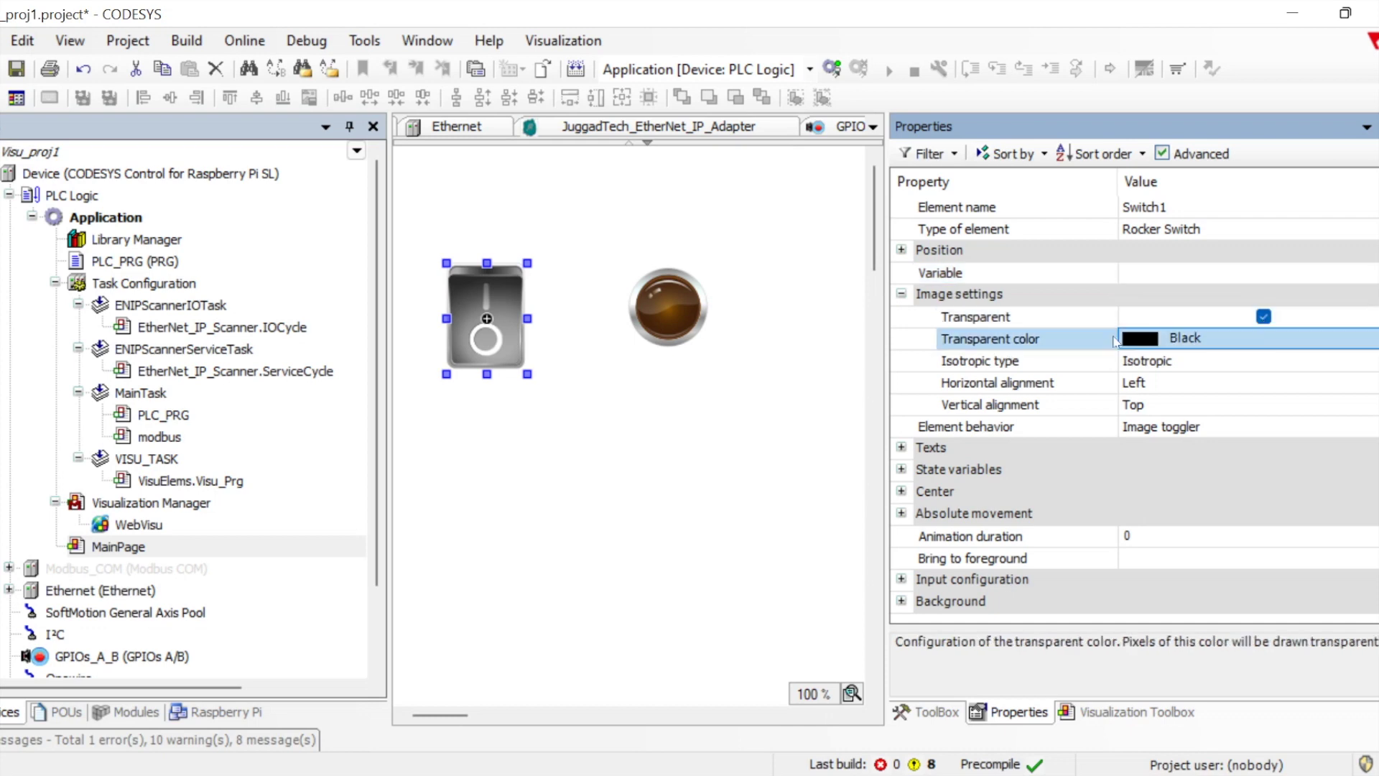
click(1263, 316)
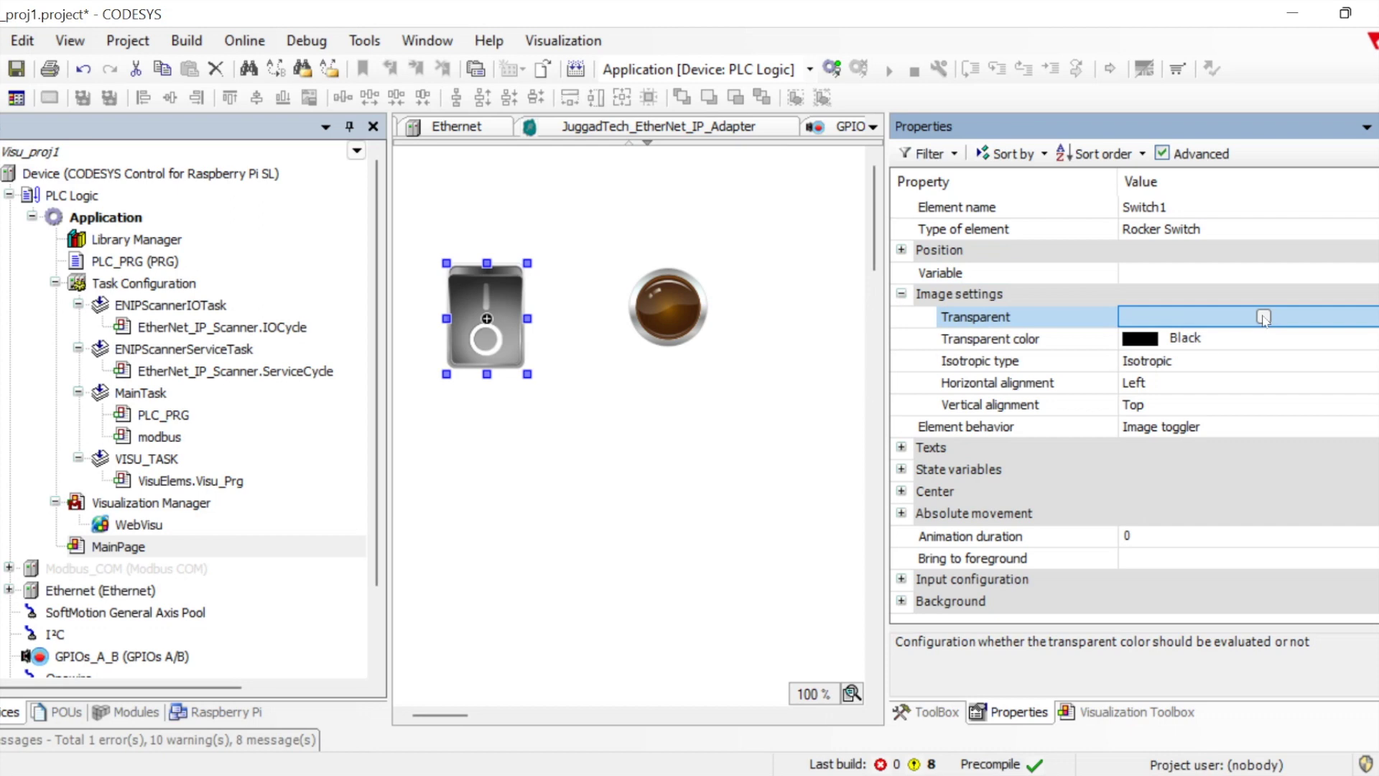
- Set both the horizontal and the vertical alignment in Switch1's image settings to Centered
click(1164, 387)
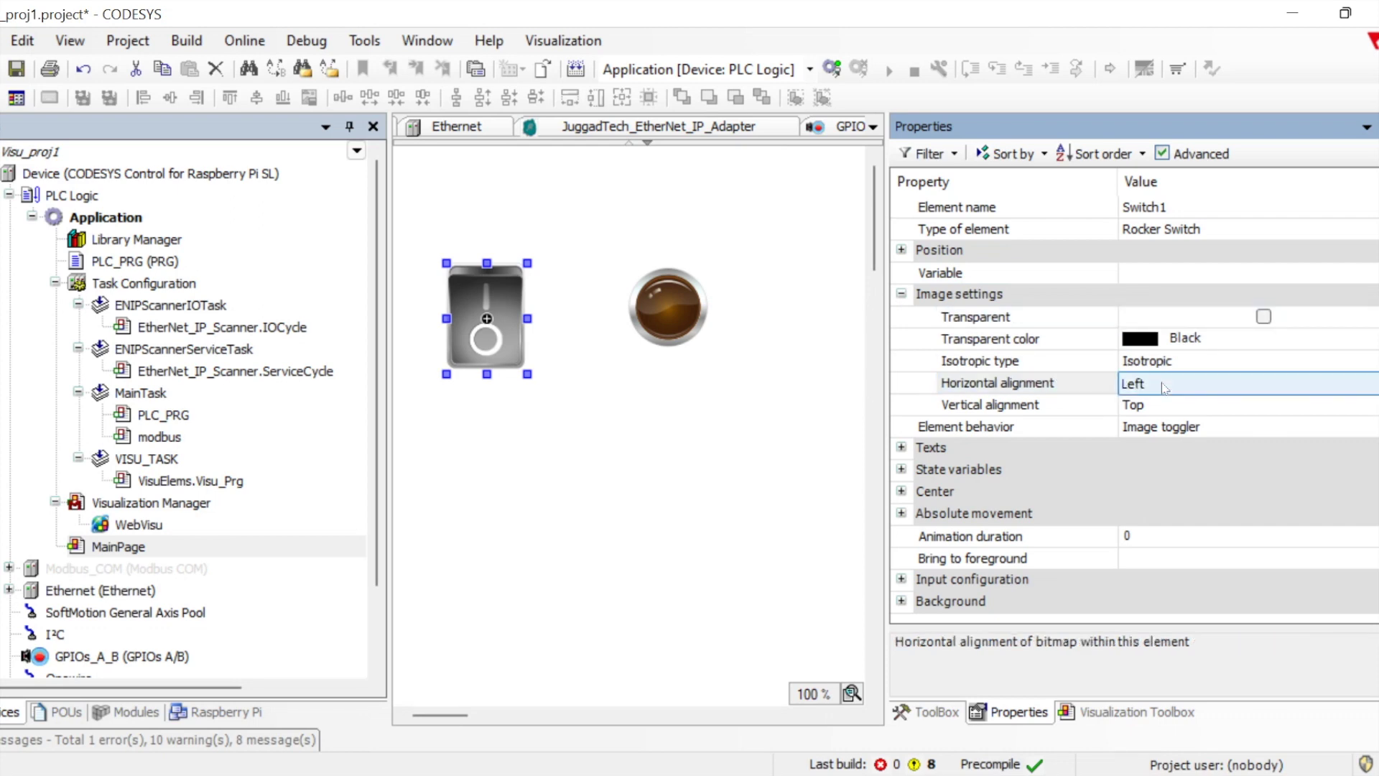
click(1165, 388)
click(1153, 419)
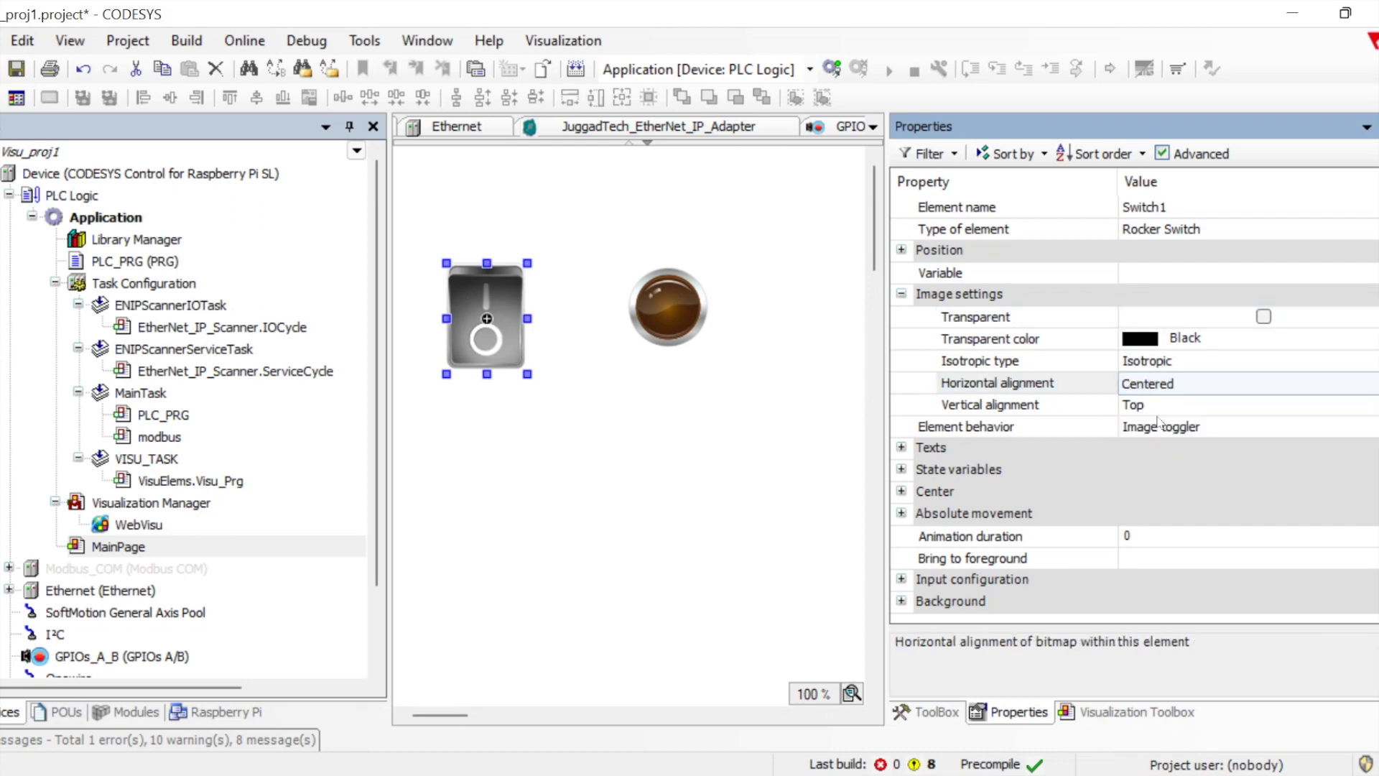
click(1070, 410)
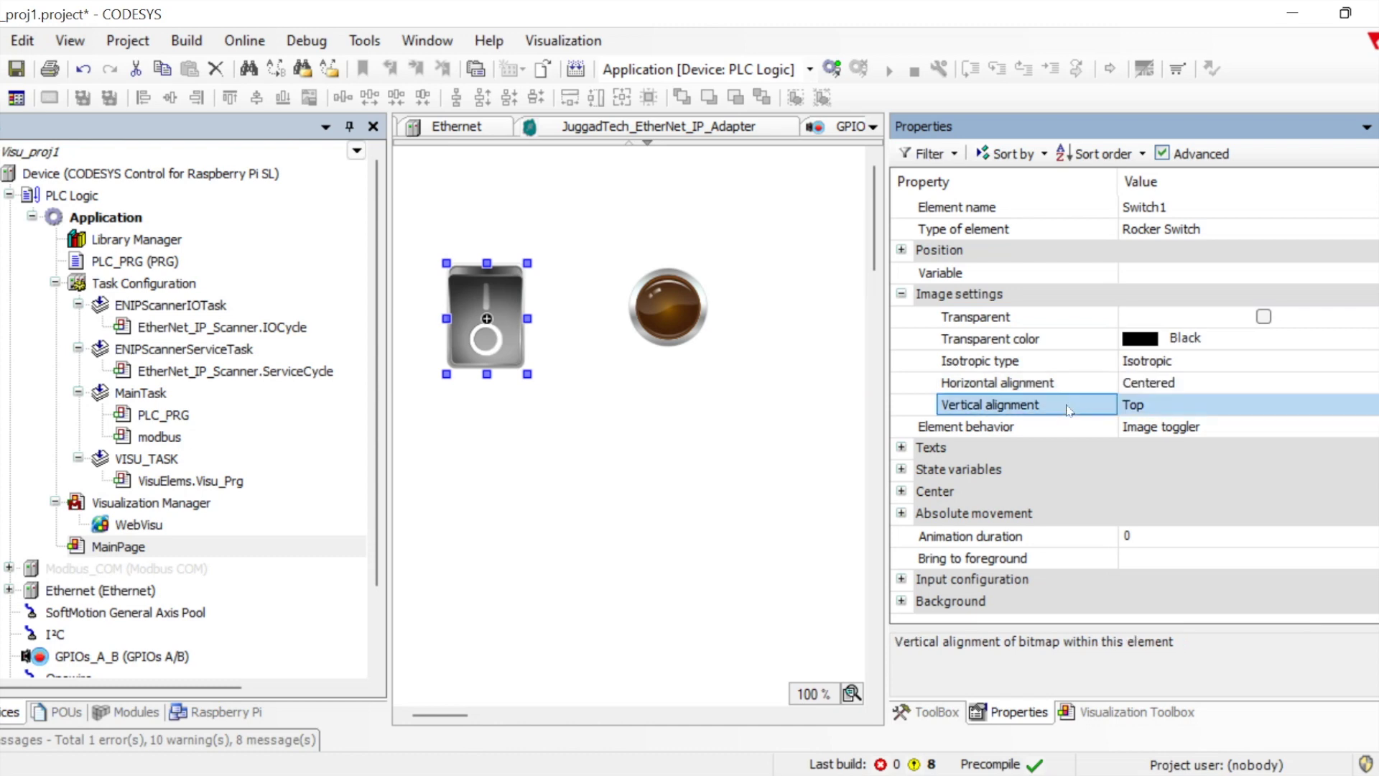
click(1165, 412)
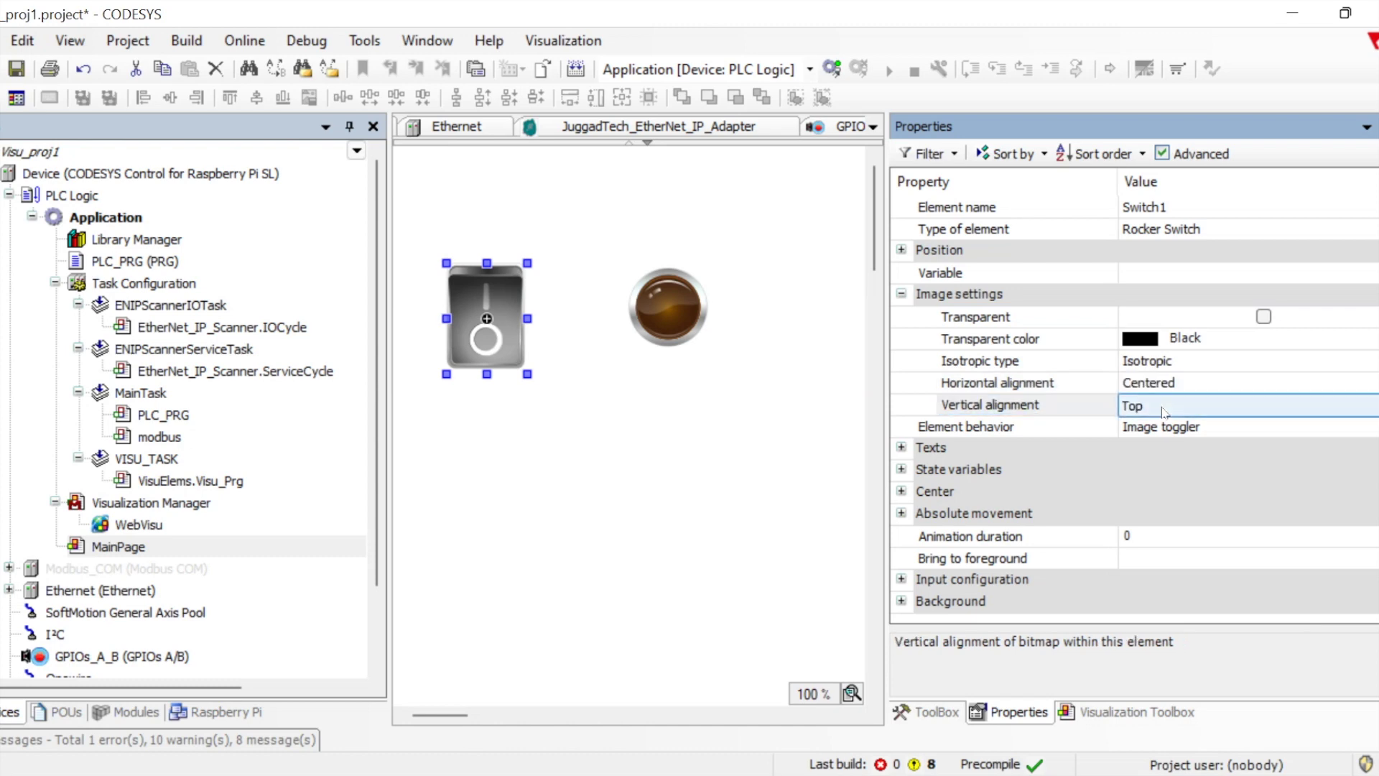
click(1164, 411)
click(1164, 441)
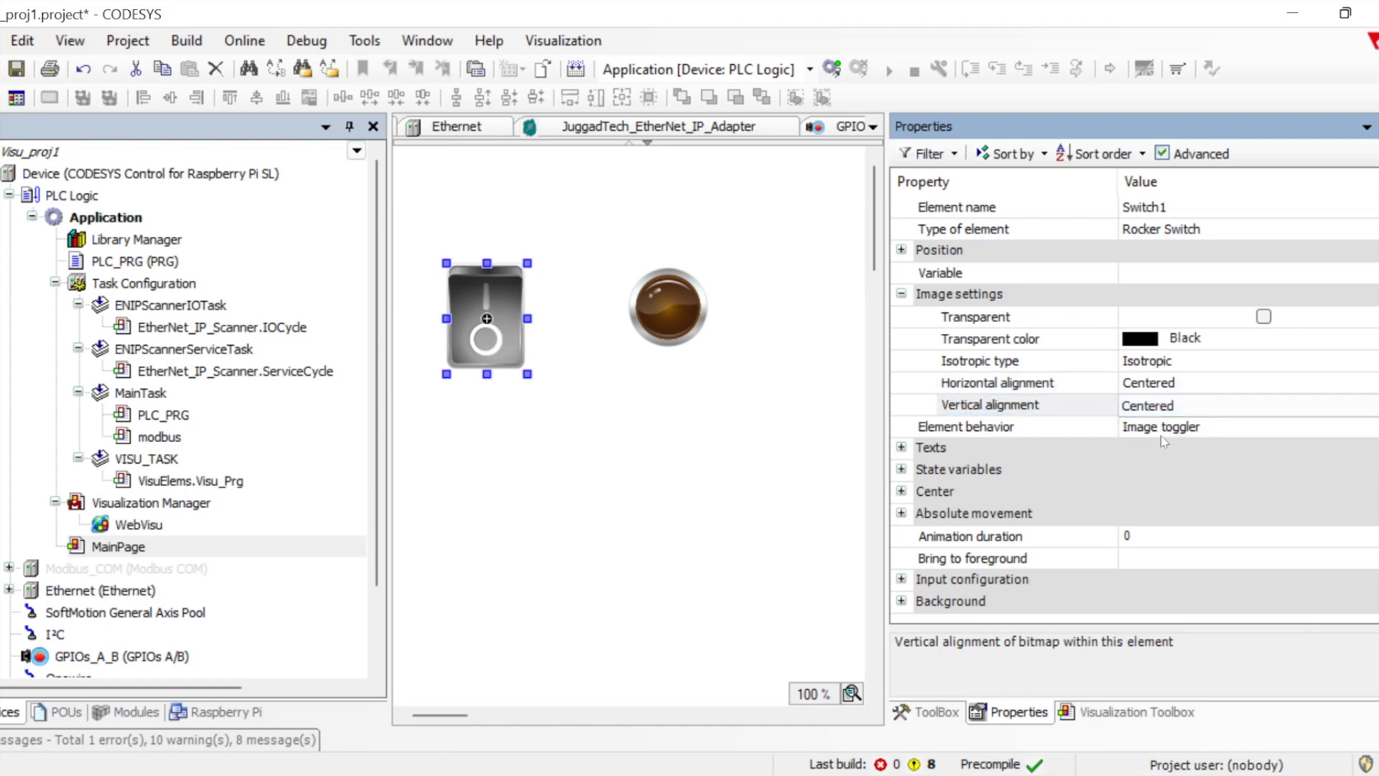
click(1062, 408)
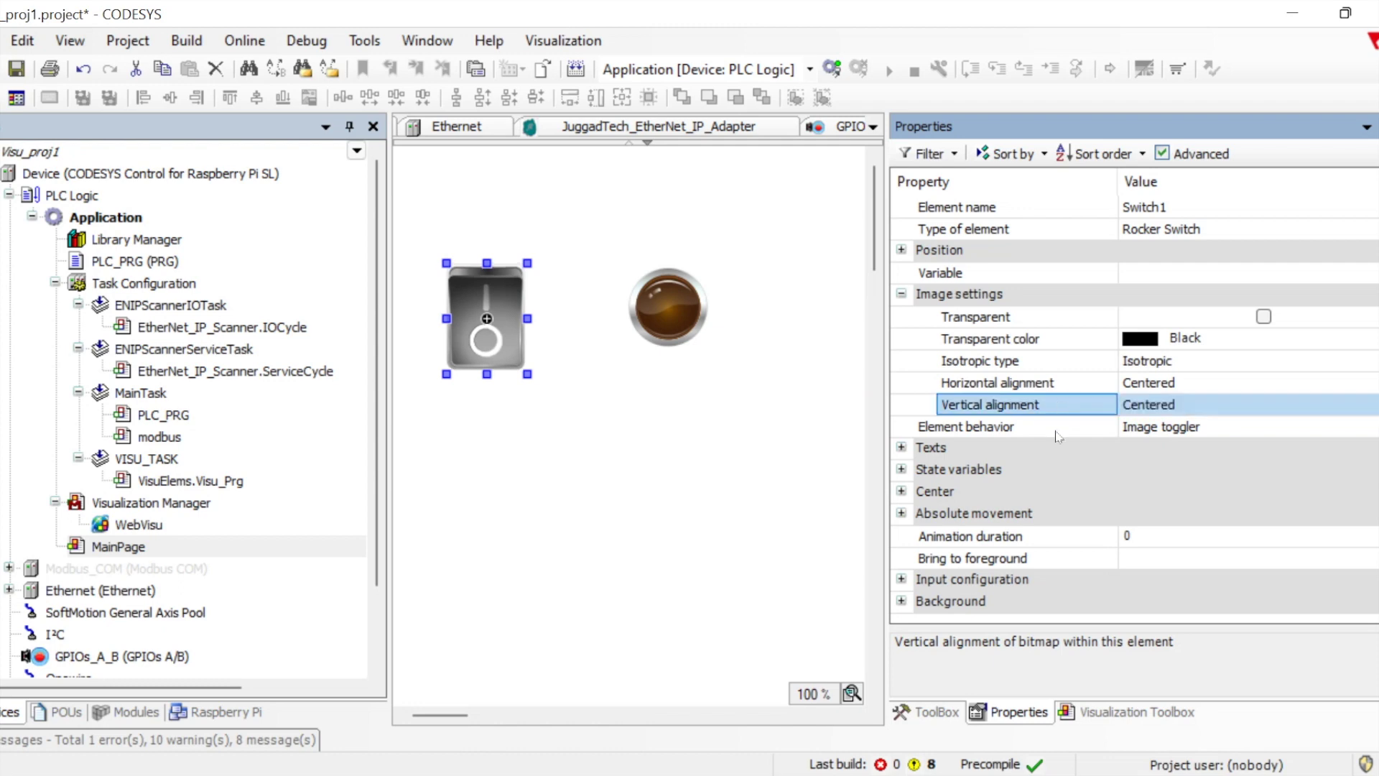
- Try the Image tapper element behavior on Switch1 and set it back to Image toggler
click(1058, 431)
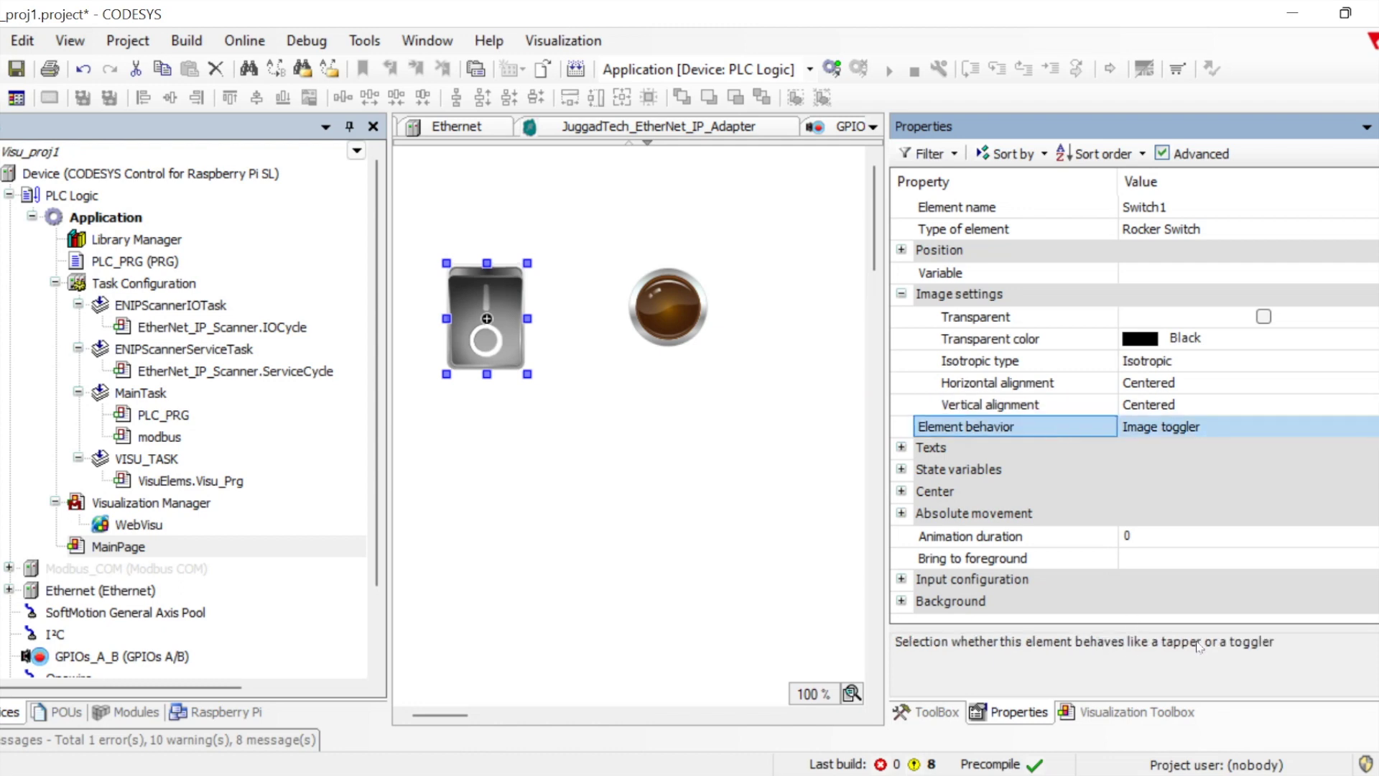
click(1222, 429)
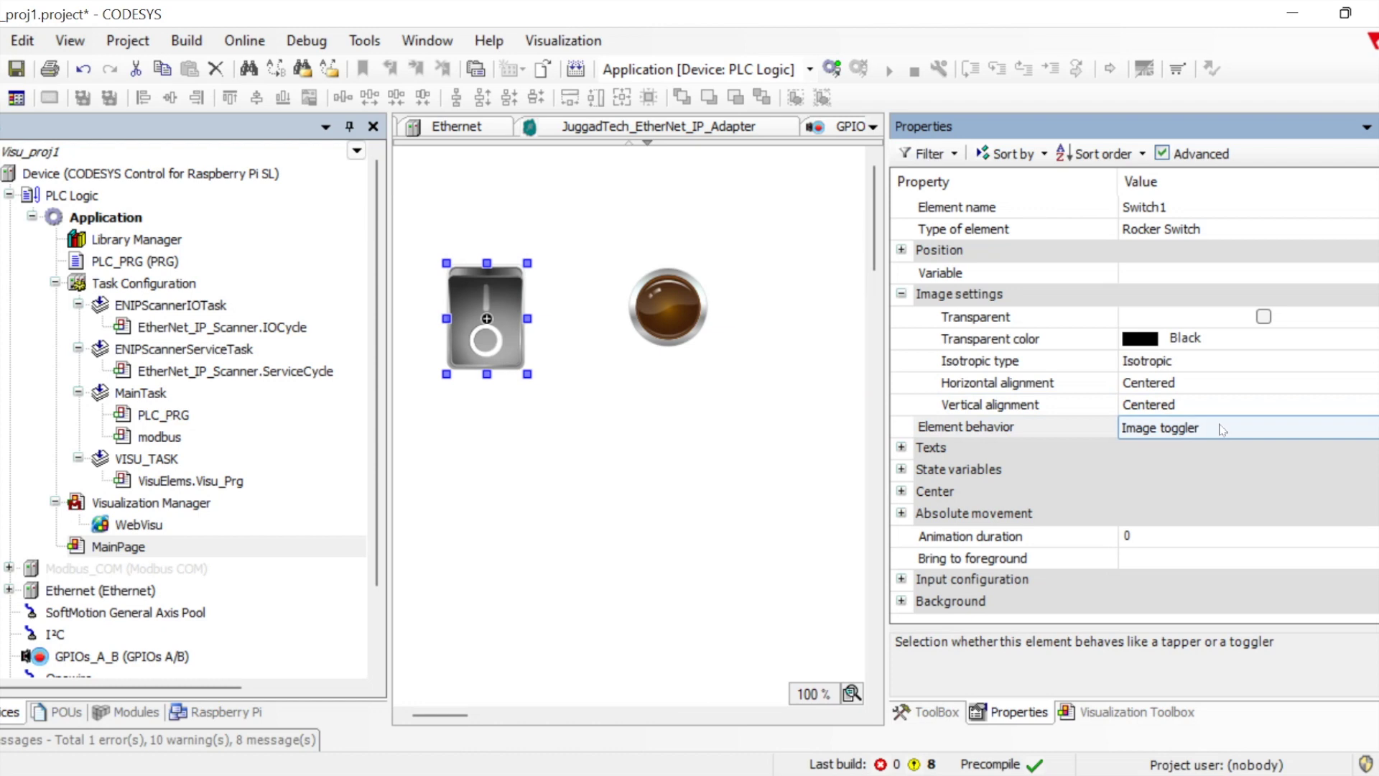
click(1223, 430)
click(1223, 430)
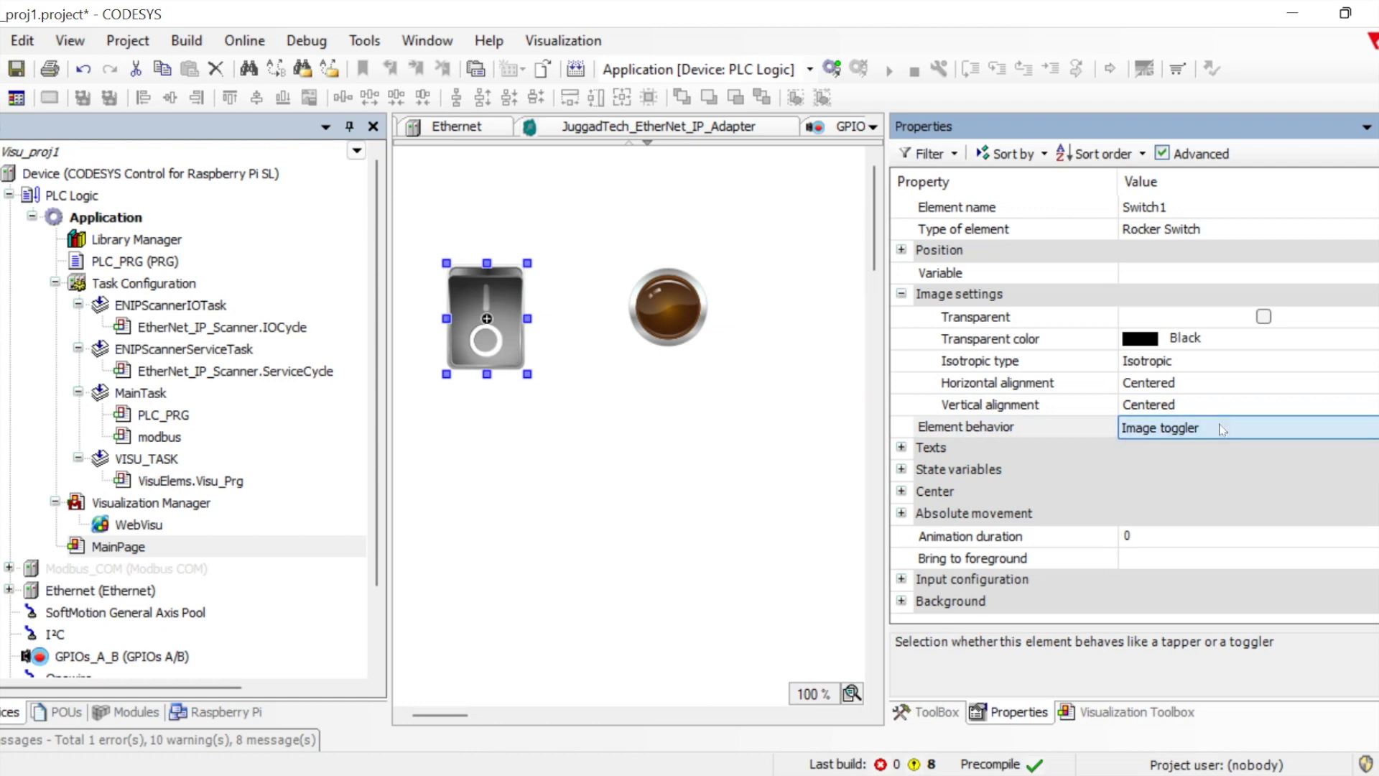
click(1222, 430)
click(1199, 463)
click(1027, 403)
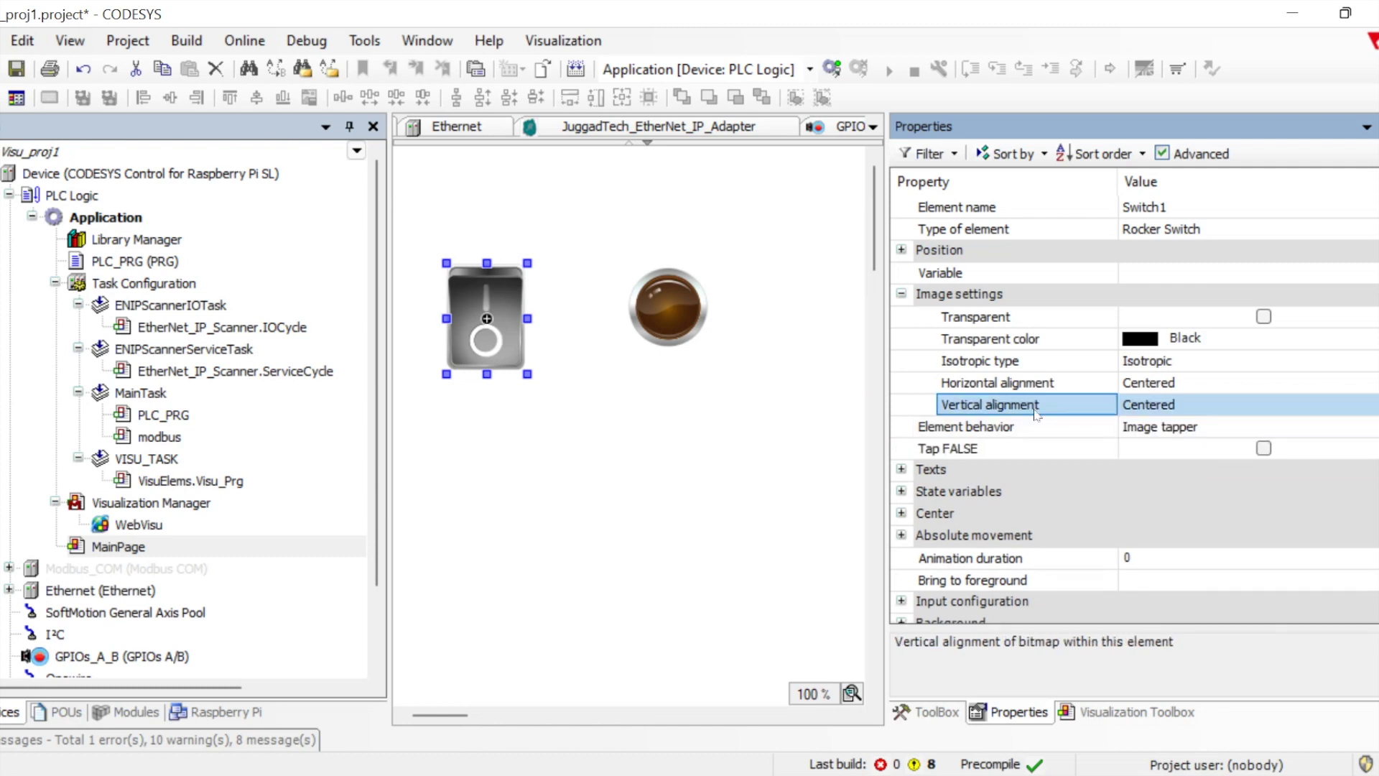
click(1053, 434)
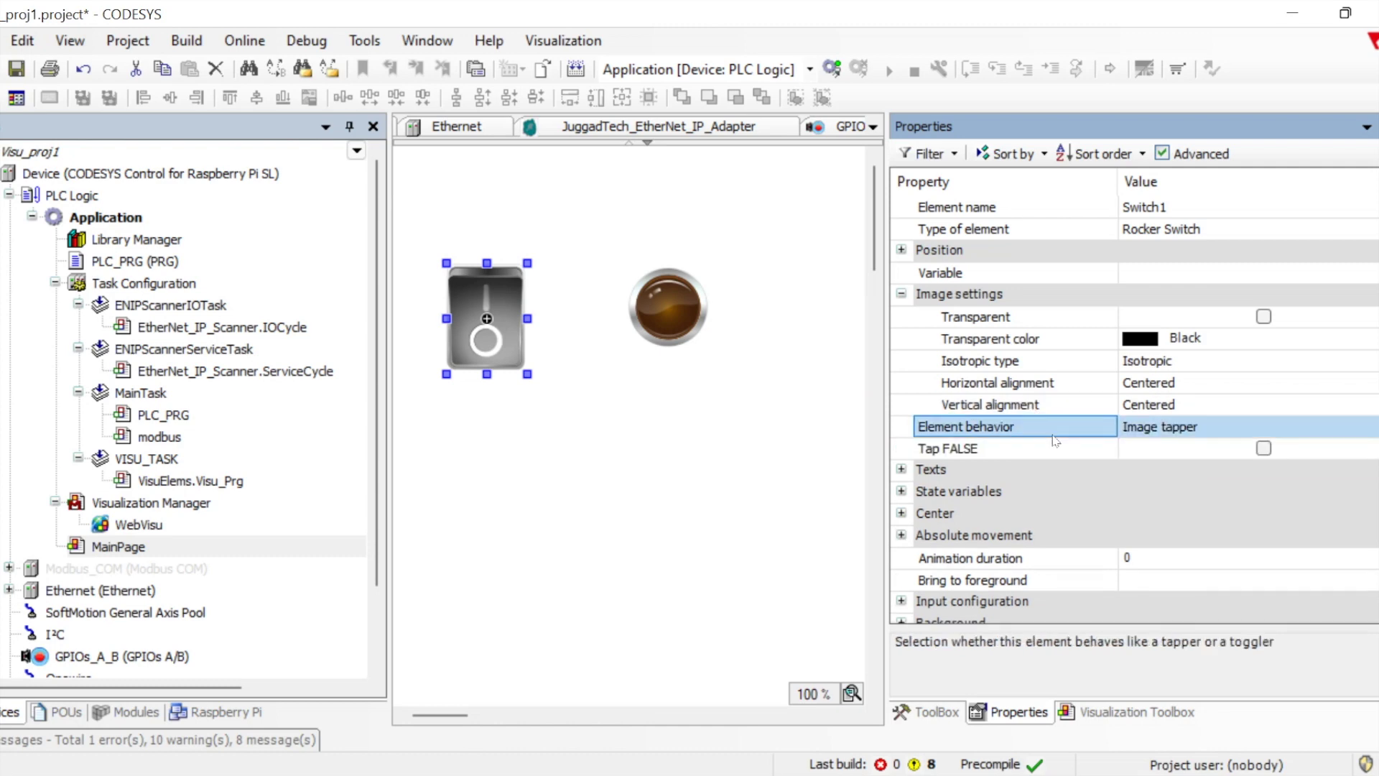
click(1212, 431)
click(1192, 429)
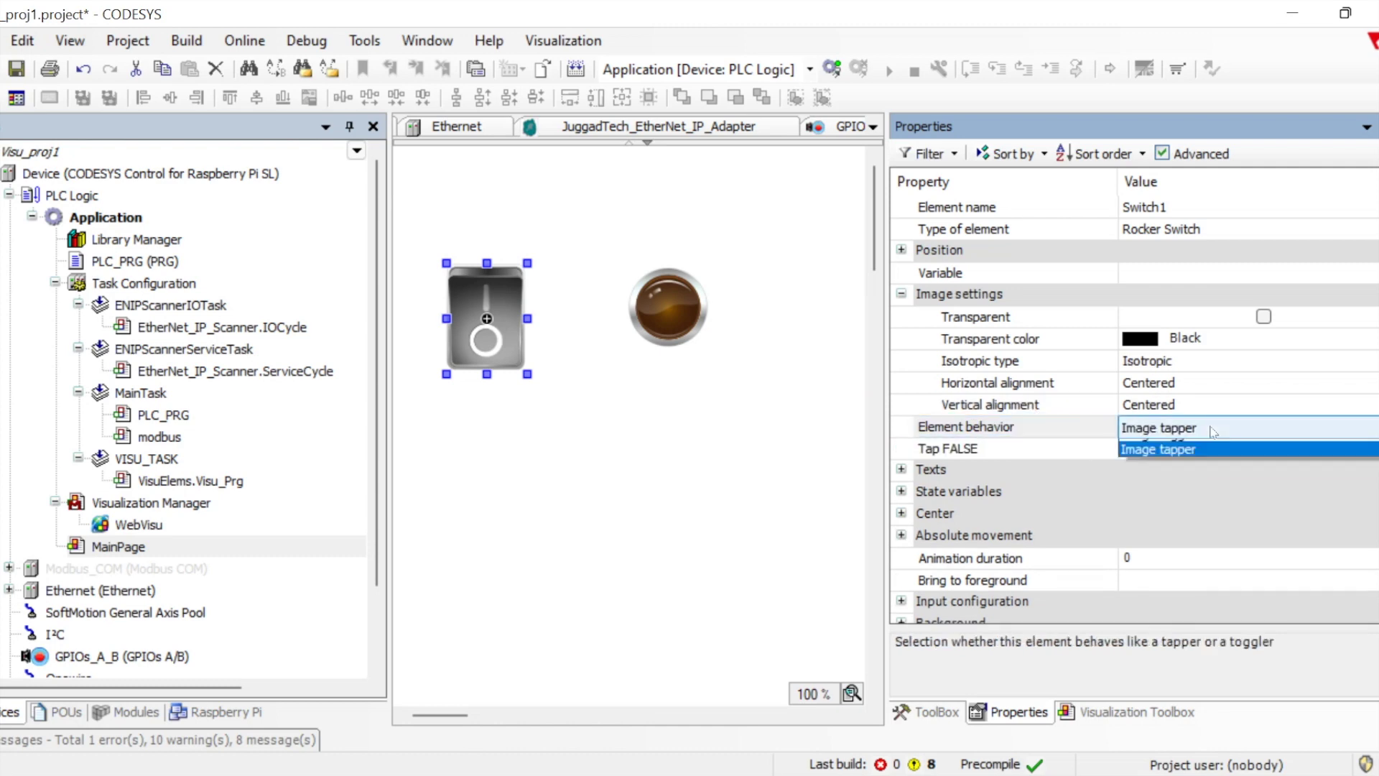
click(1188, 447)
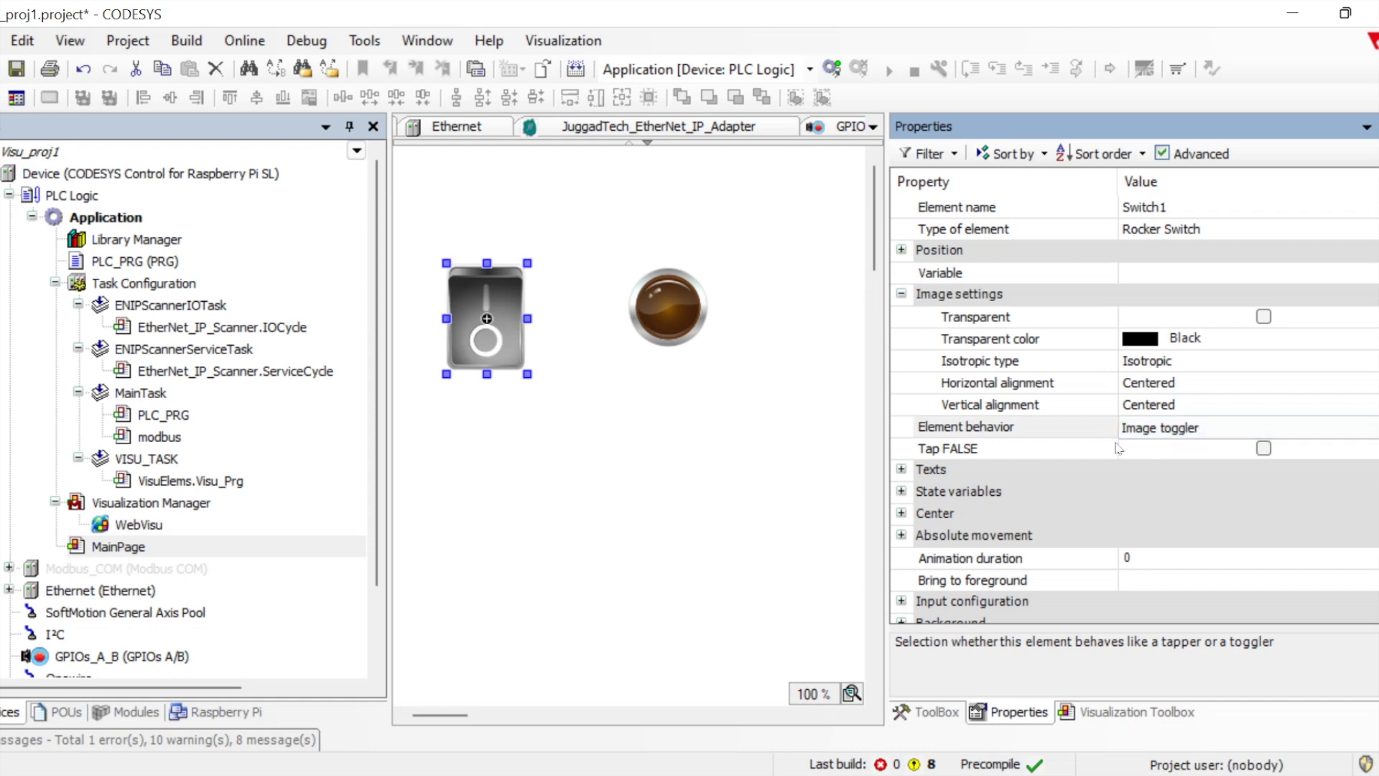
click(943, 406)
- Examine Switch1's state variables, tooltip, center and absolute movement properties without entering any values
click(902, 471)
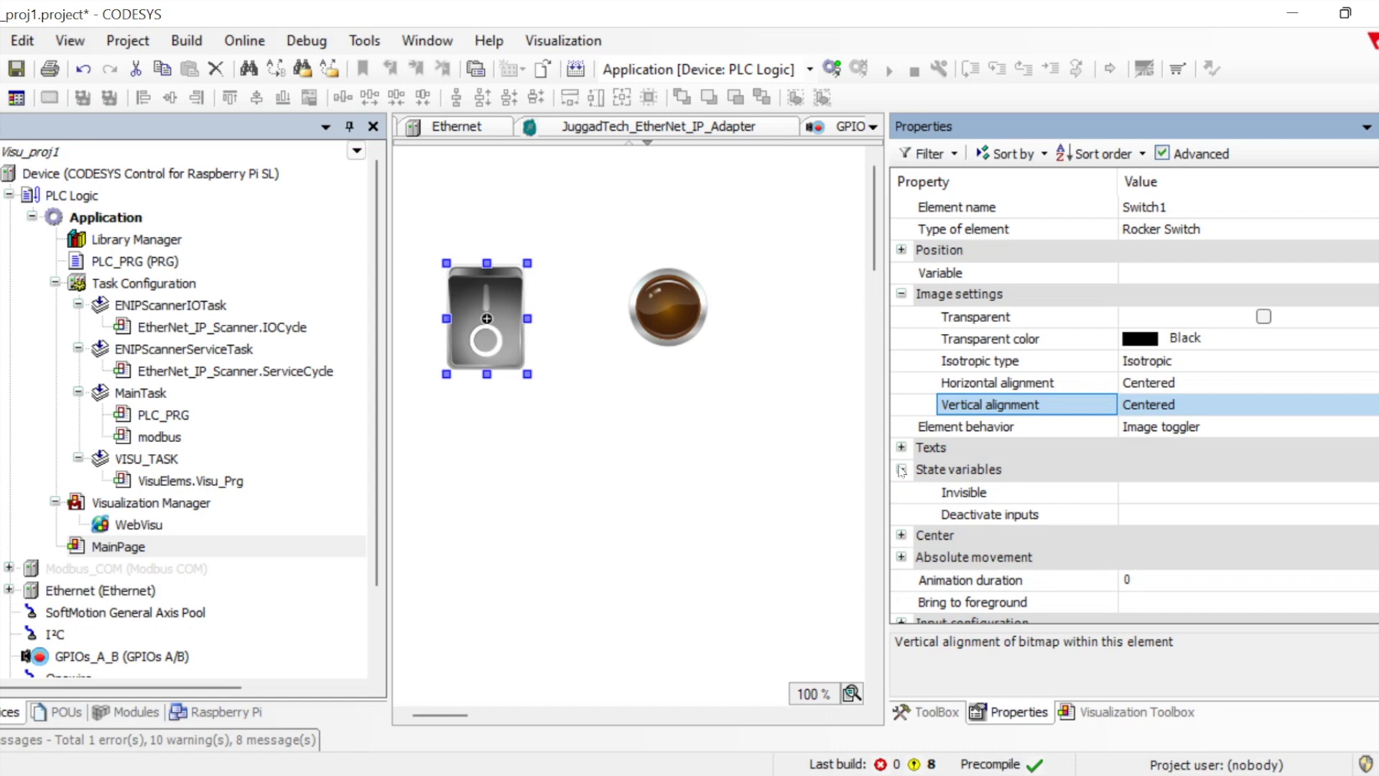
click(902, 447)
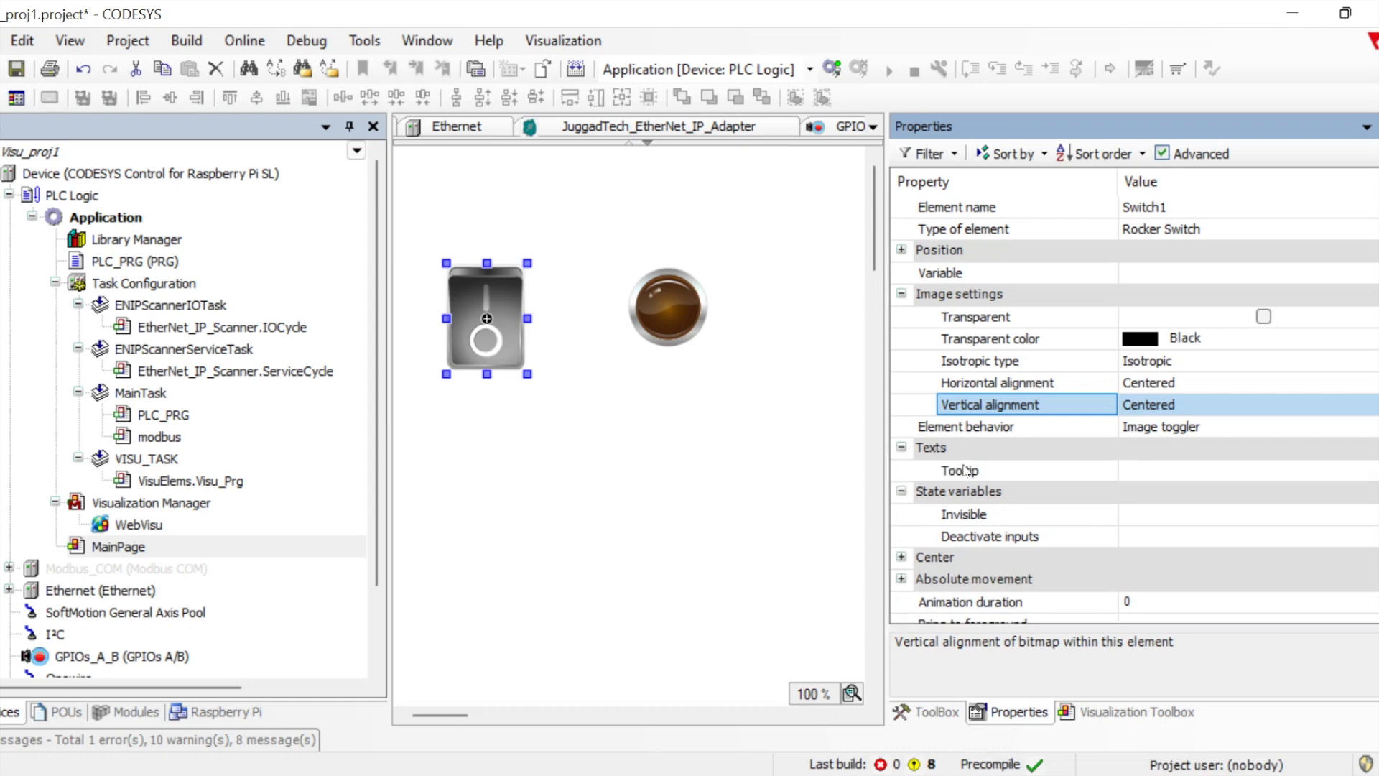
click(1036, 464)
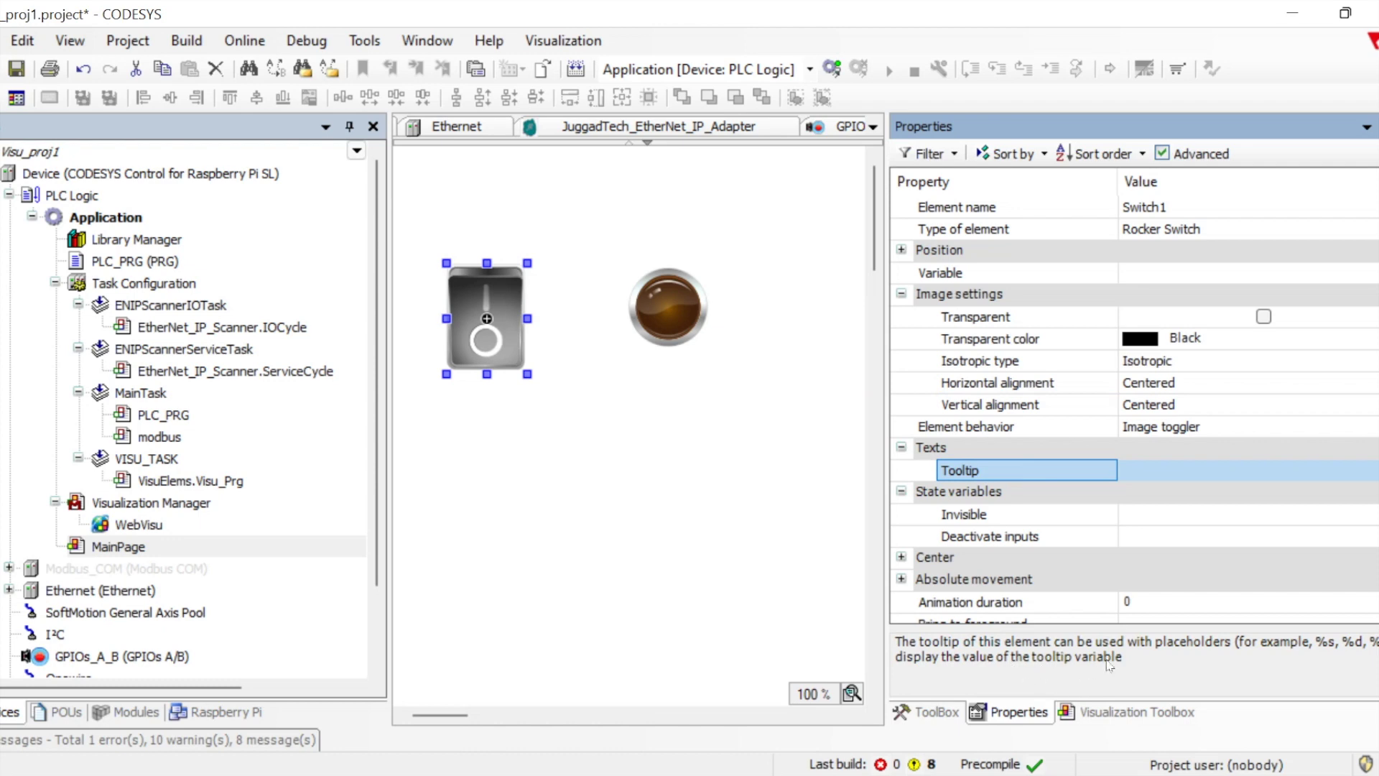
scroll(1038, 512, down, 1)
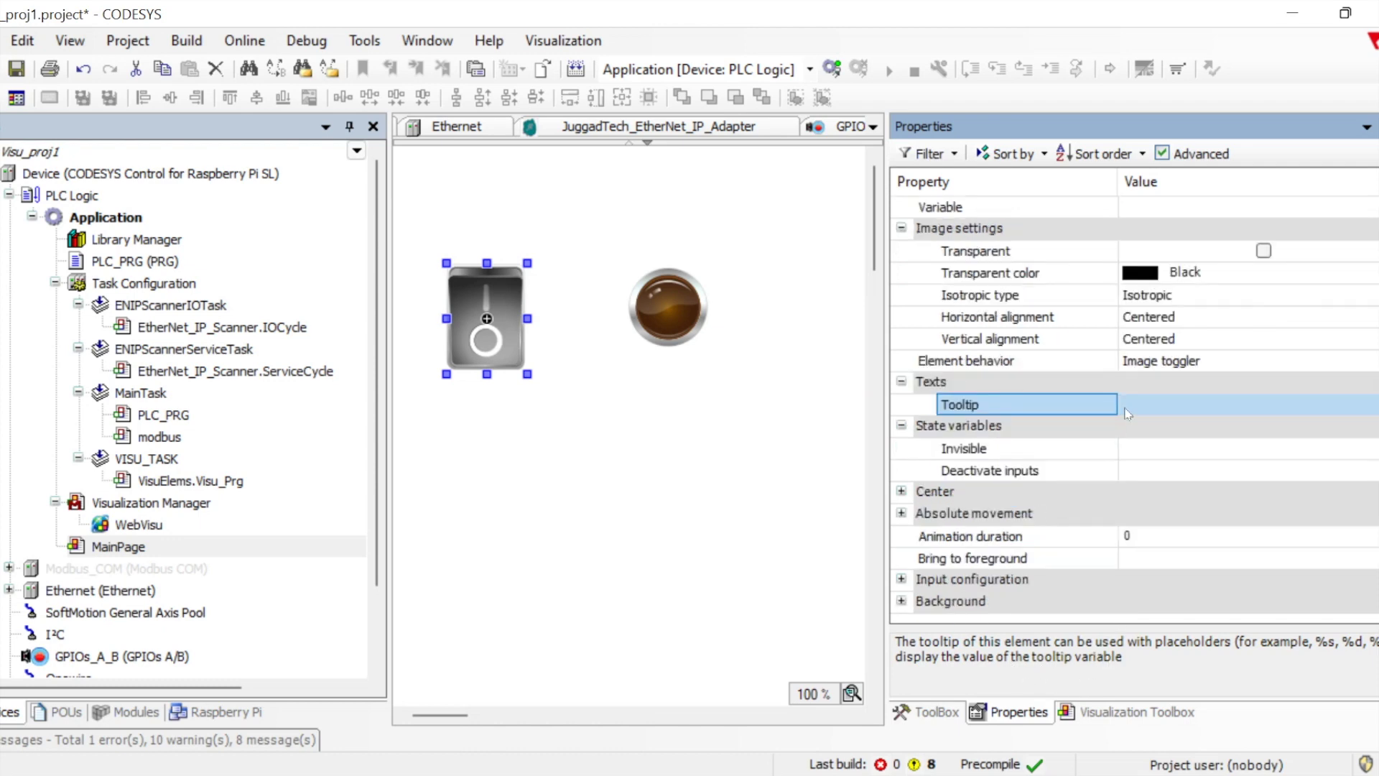
click(1147, 405)
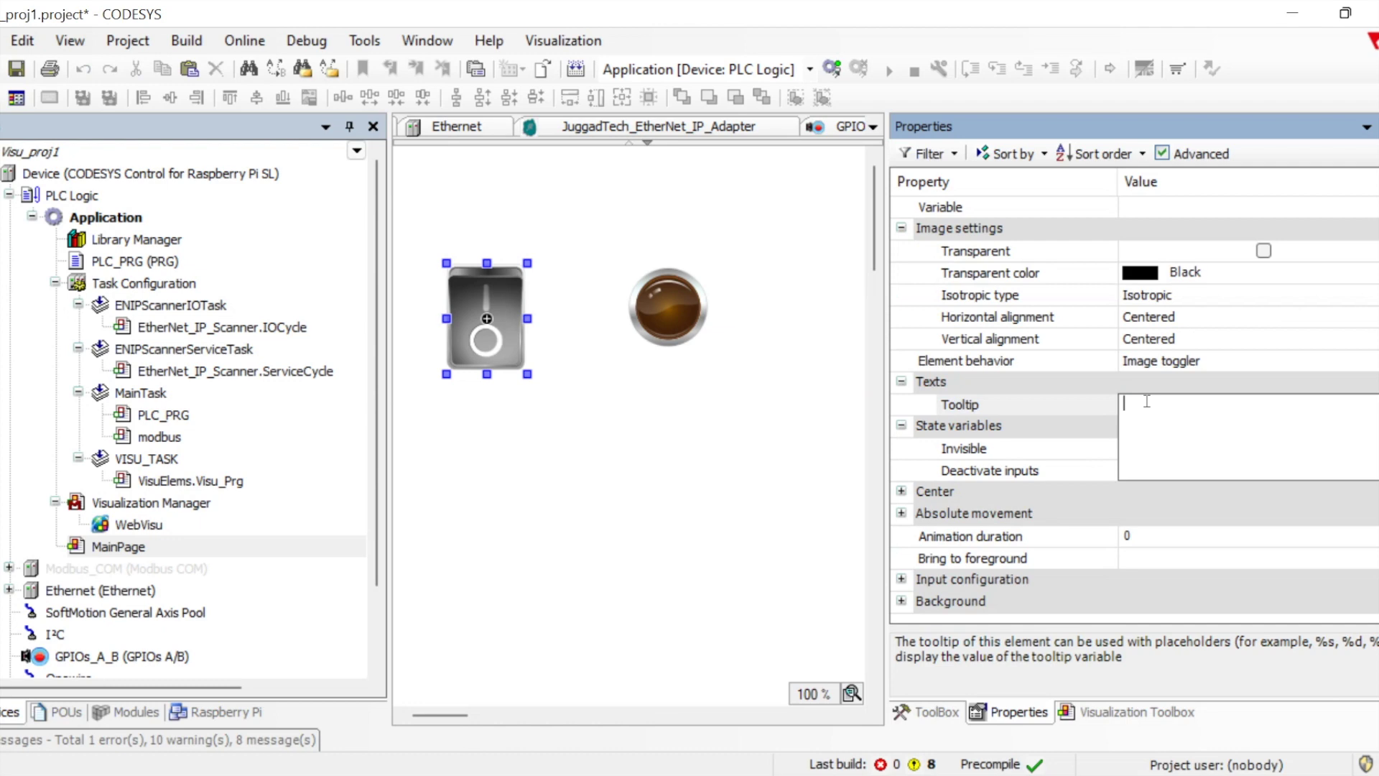
click(997, 413)
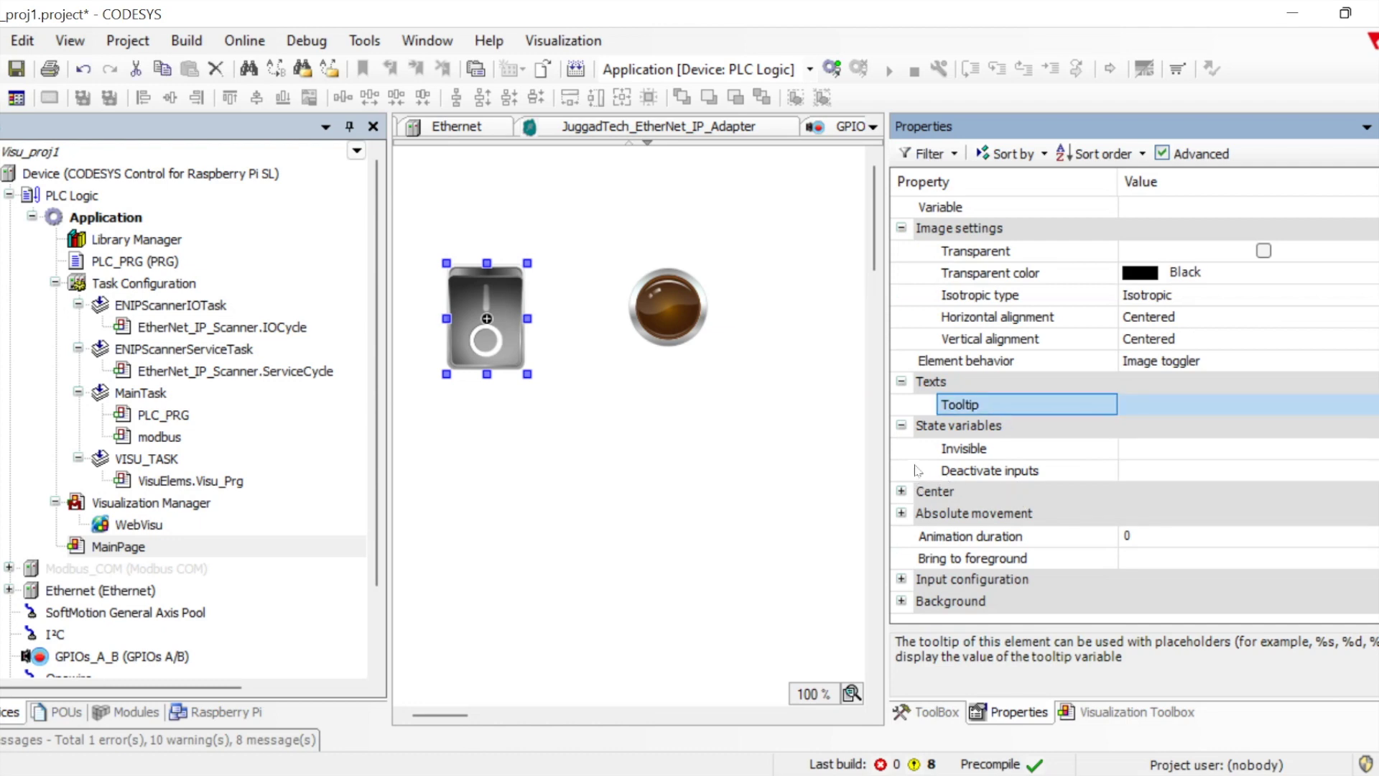
click(901, 492)
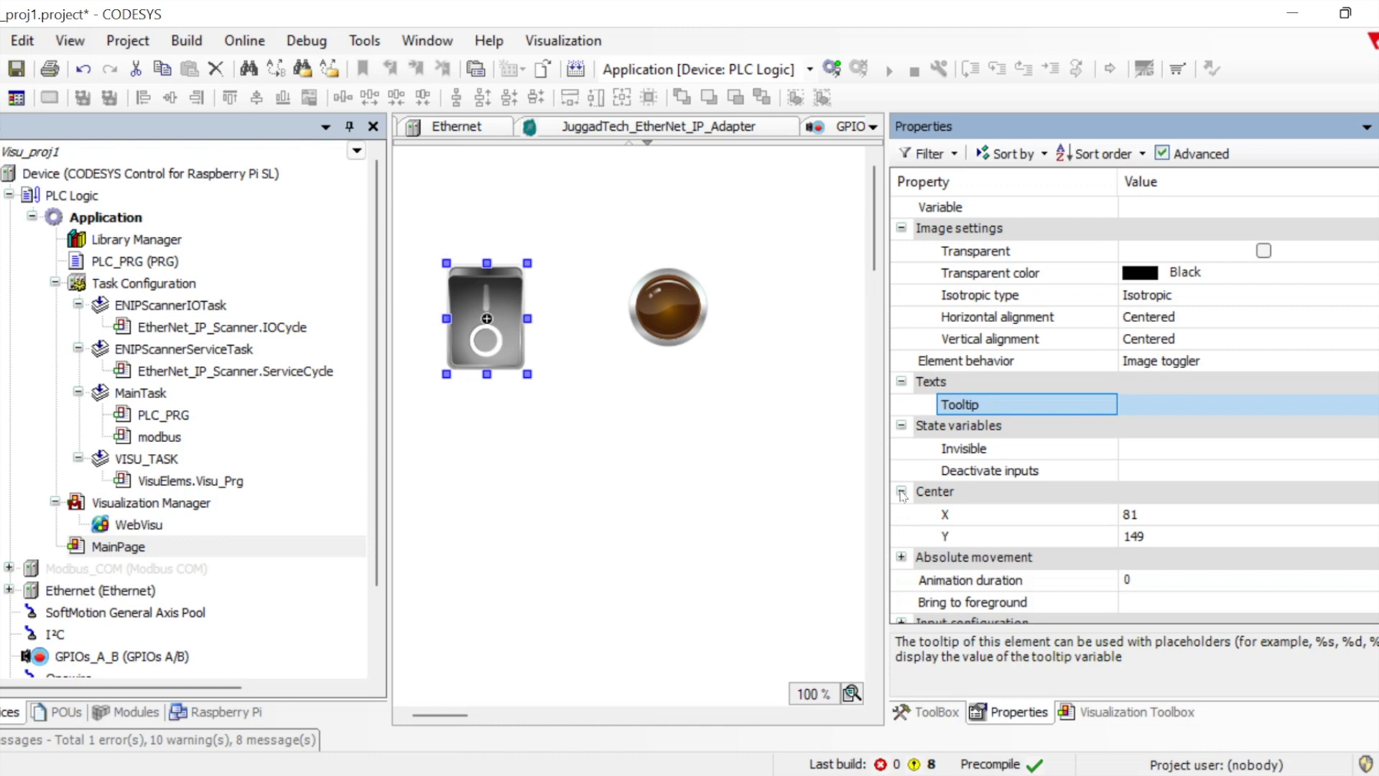
scroll(902, 496, down, 1)
click(902, 514)
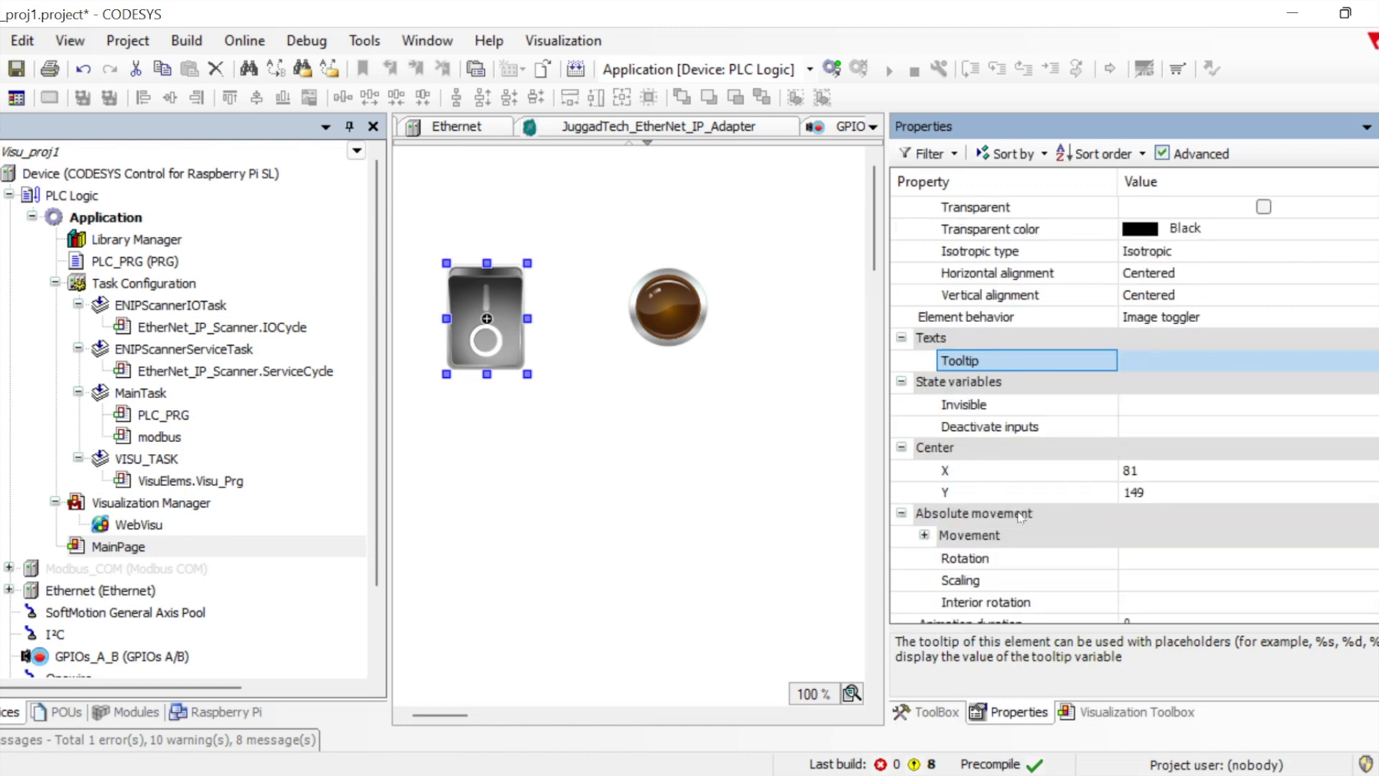
scroll(1059, 519, down, 2)
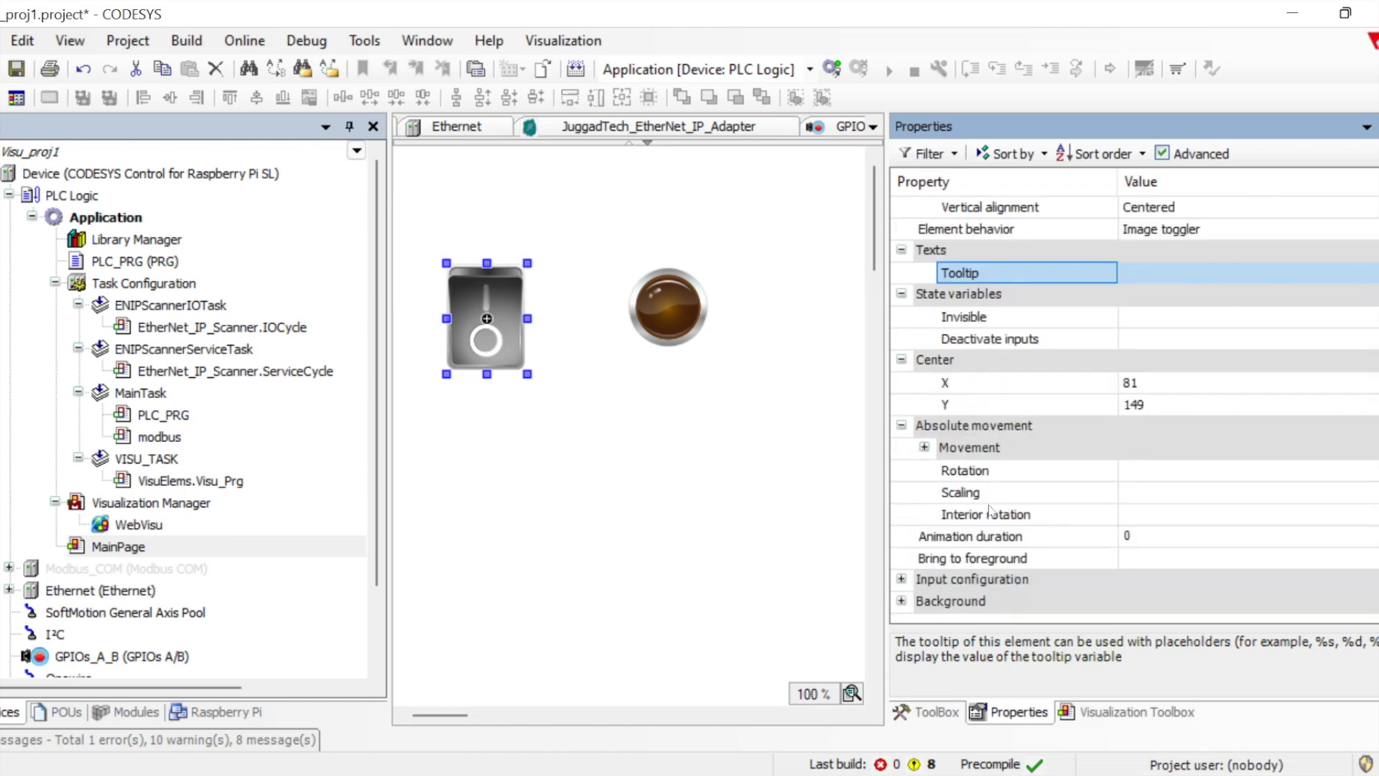
- Check the actions available for Switch1's OnValueChanged event in the input configuration and close it without assigning one
click(902, 579)
scroll(1078, 495, down, 1)
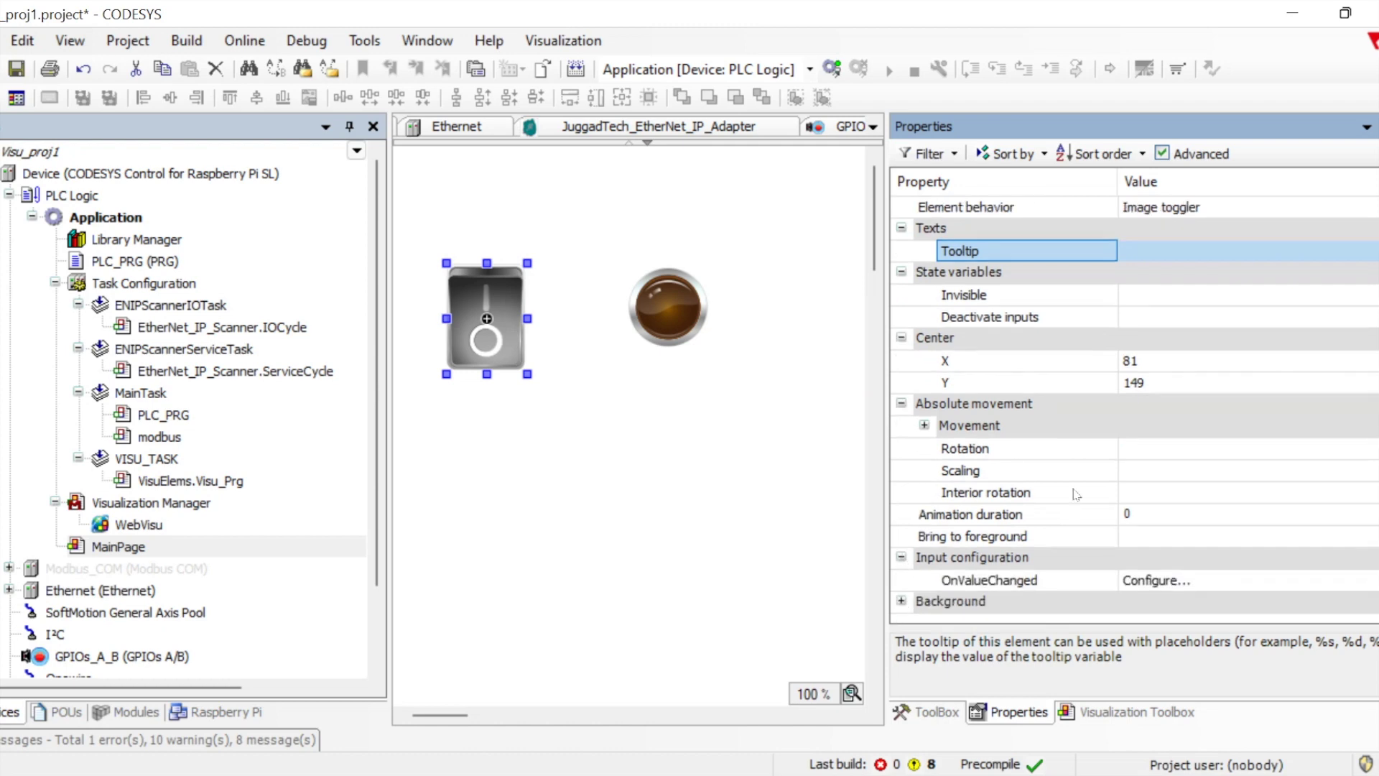
click(1045, 586)
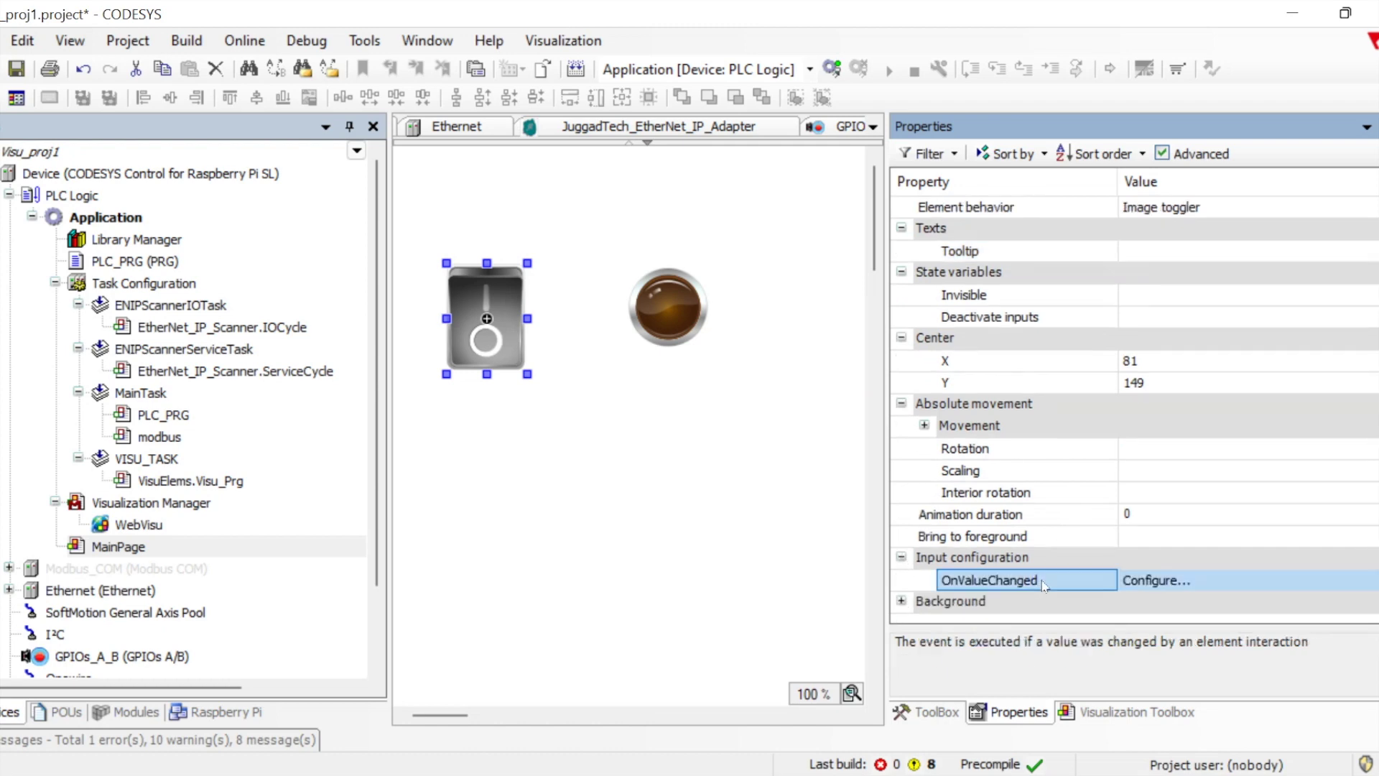
click(1182, 584)
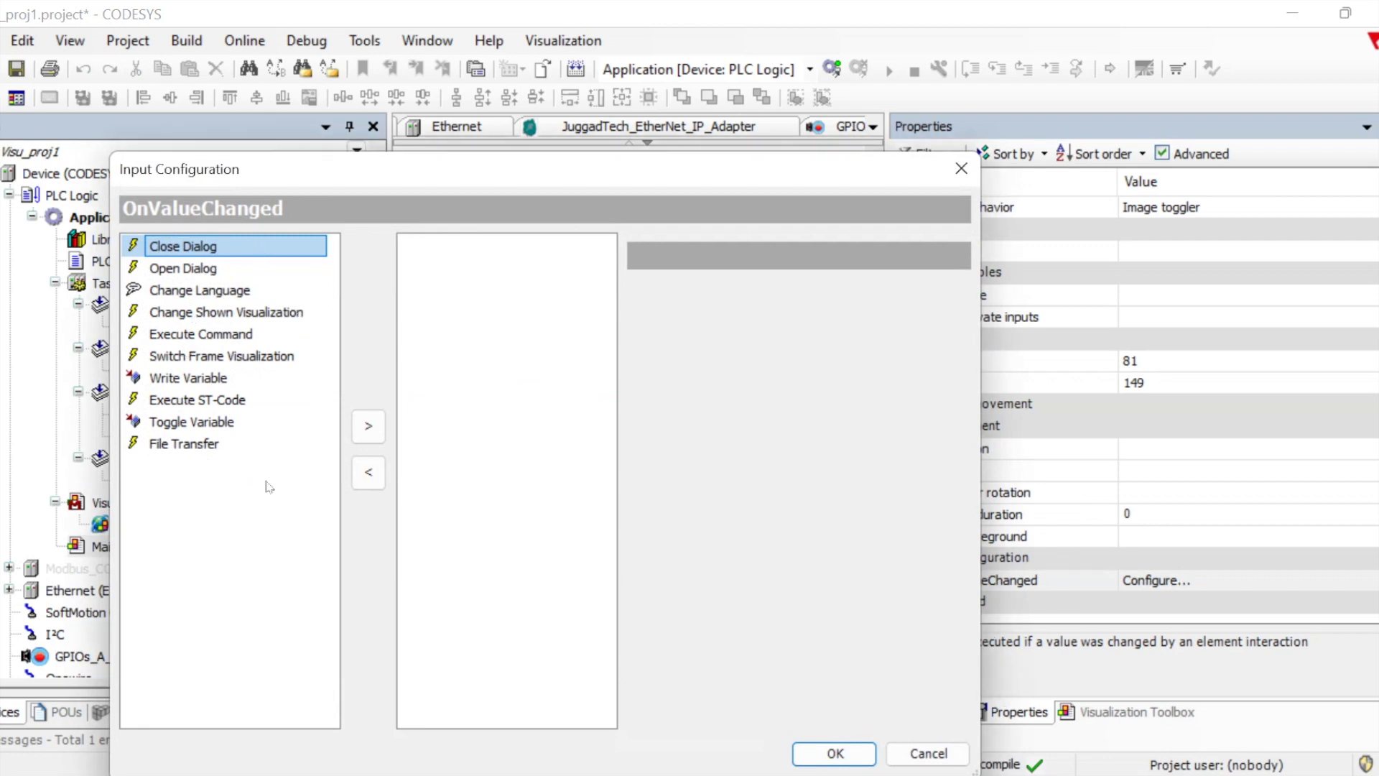
click(927, 753)
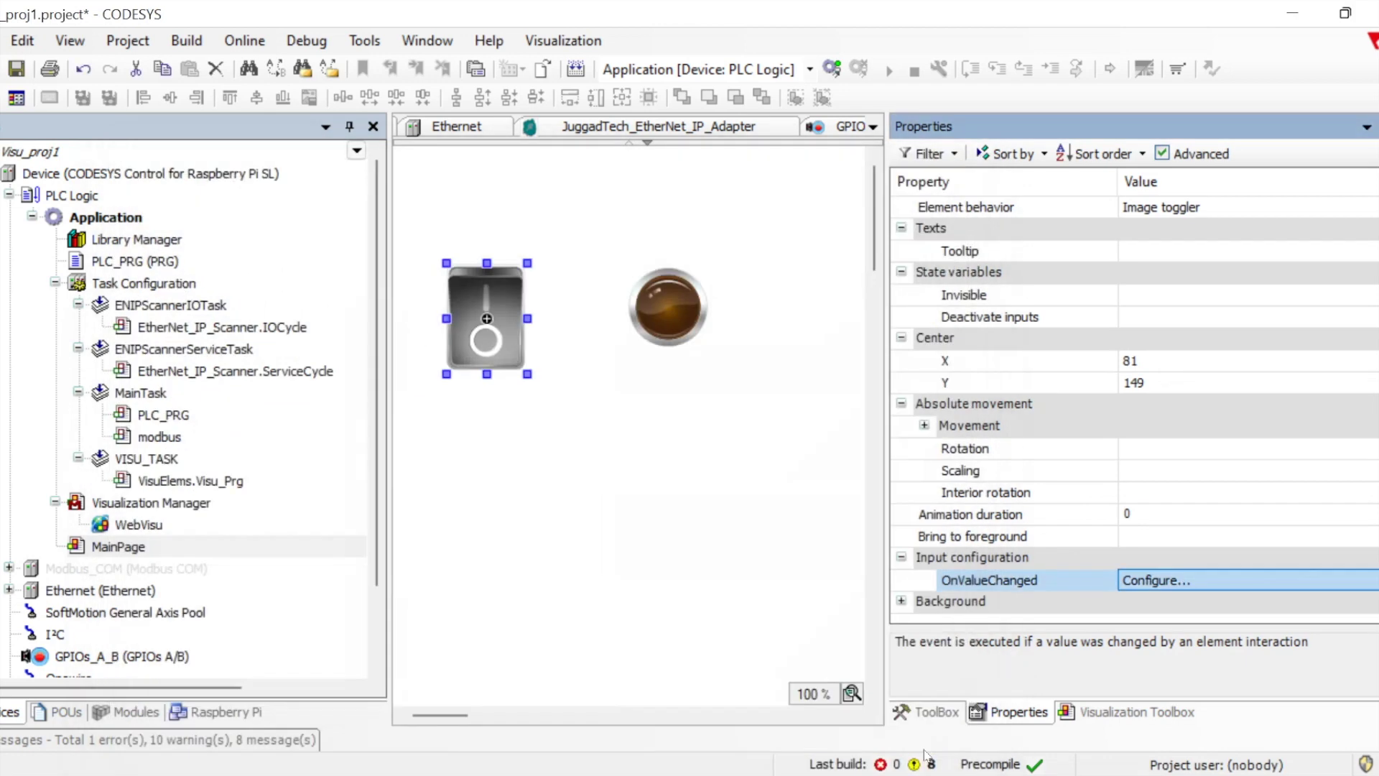
- Try the Yellow and Red background images on Switch1
click(902, 601)
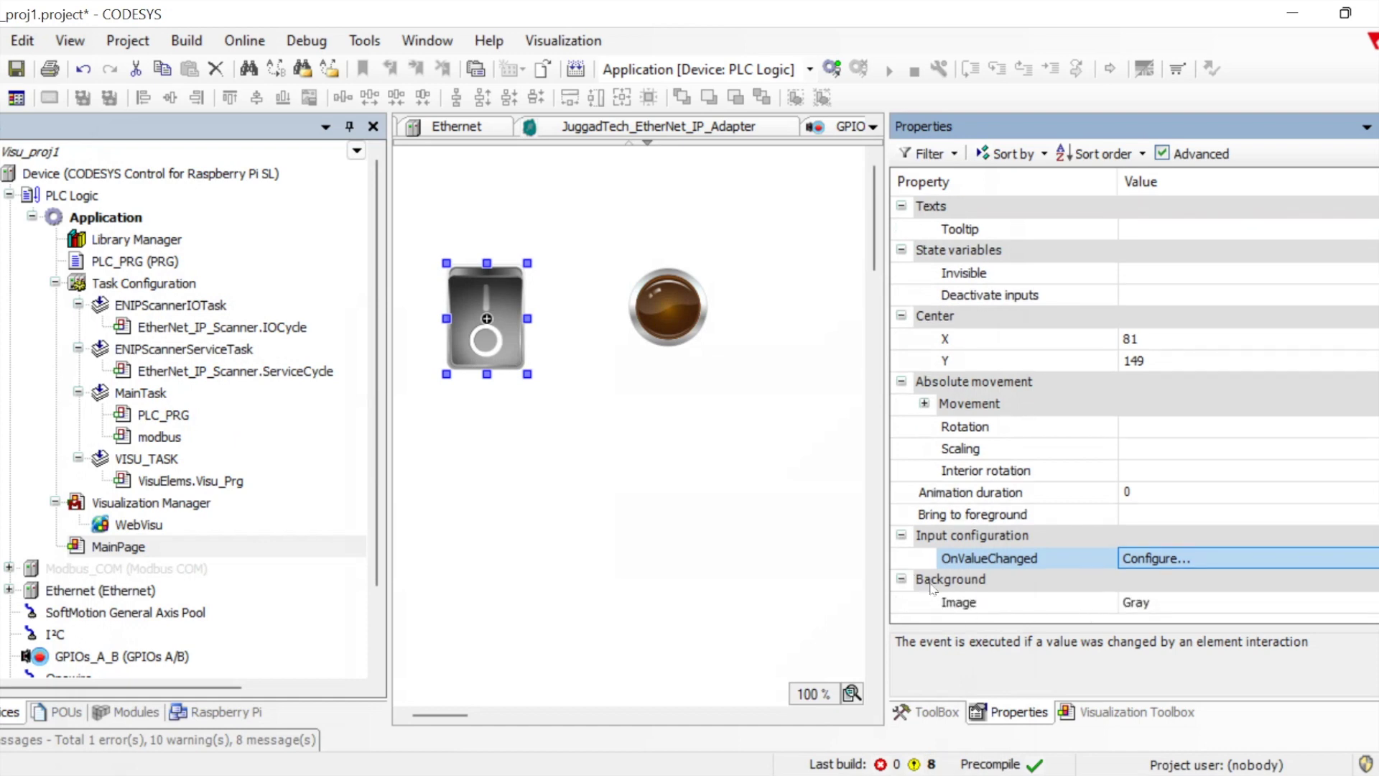
click(1180, 603)
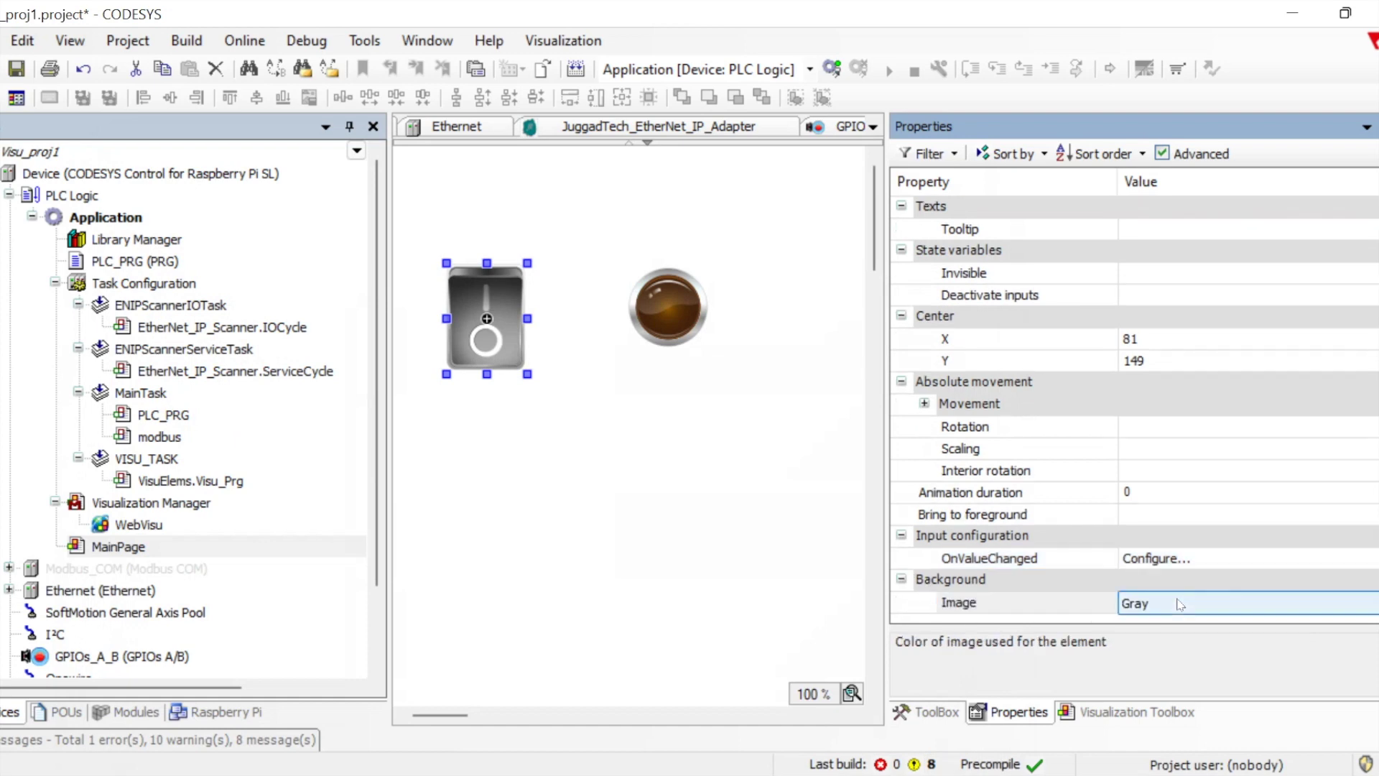
click(1180, 603)
click(1159, 624)
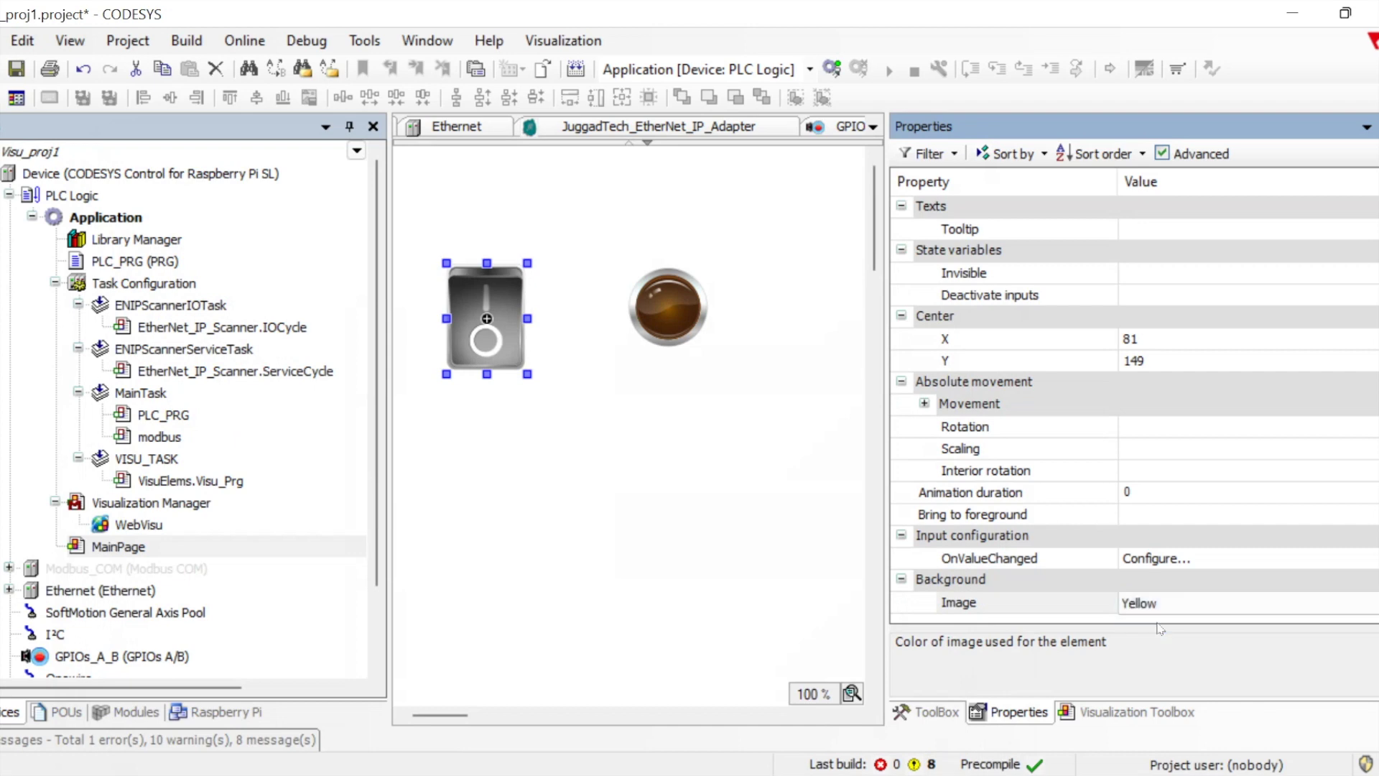
click(1083, 578)
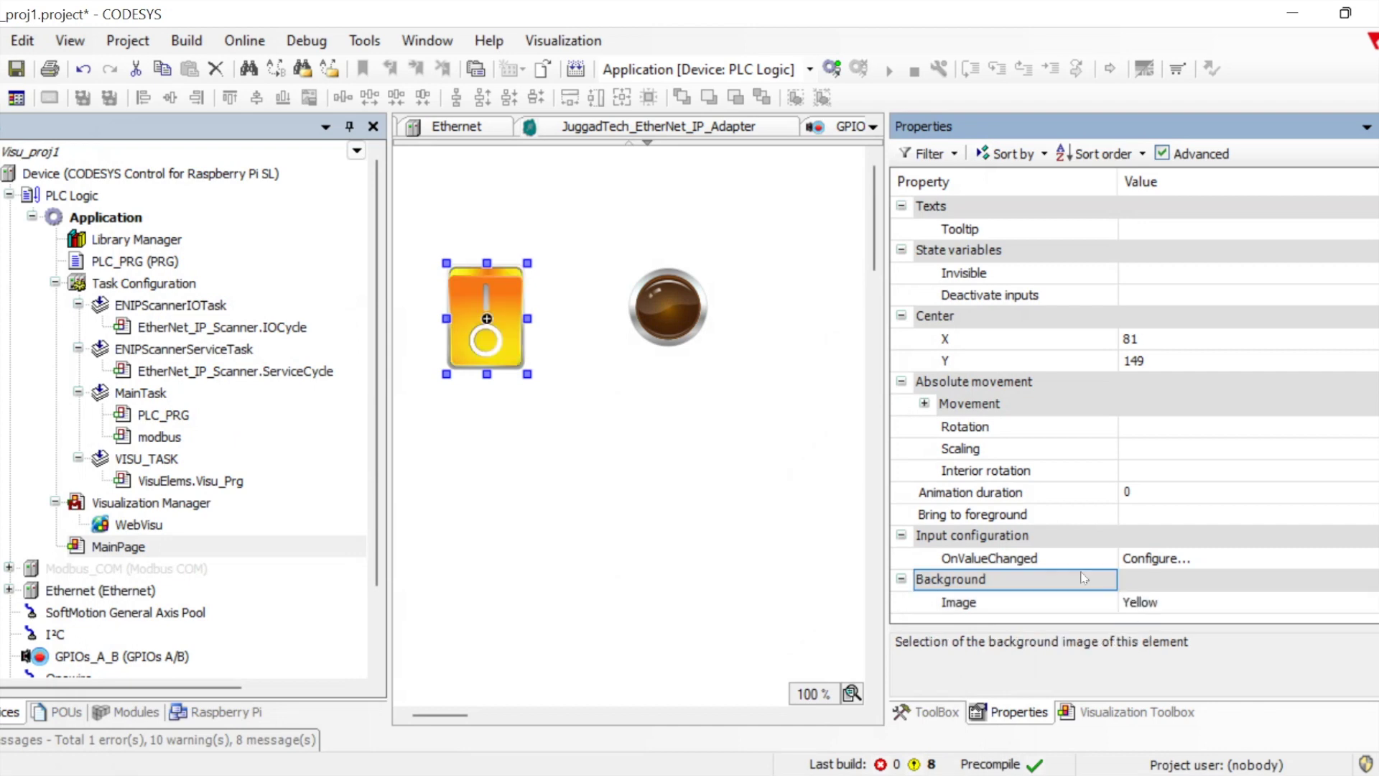
click(1159, 603)
click(1160, 603)
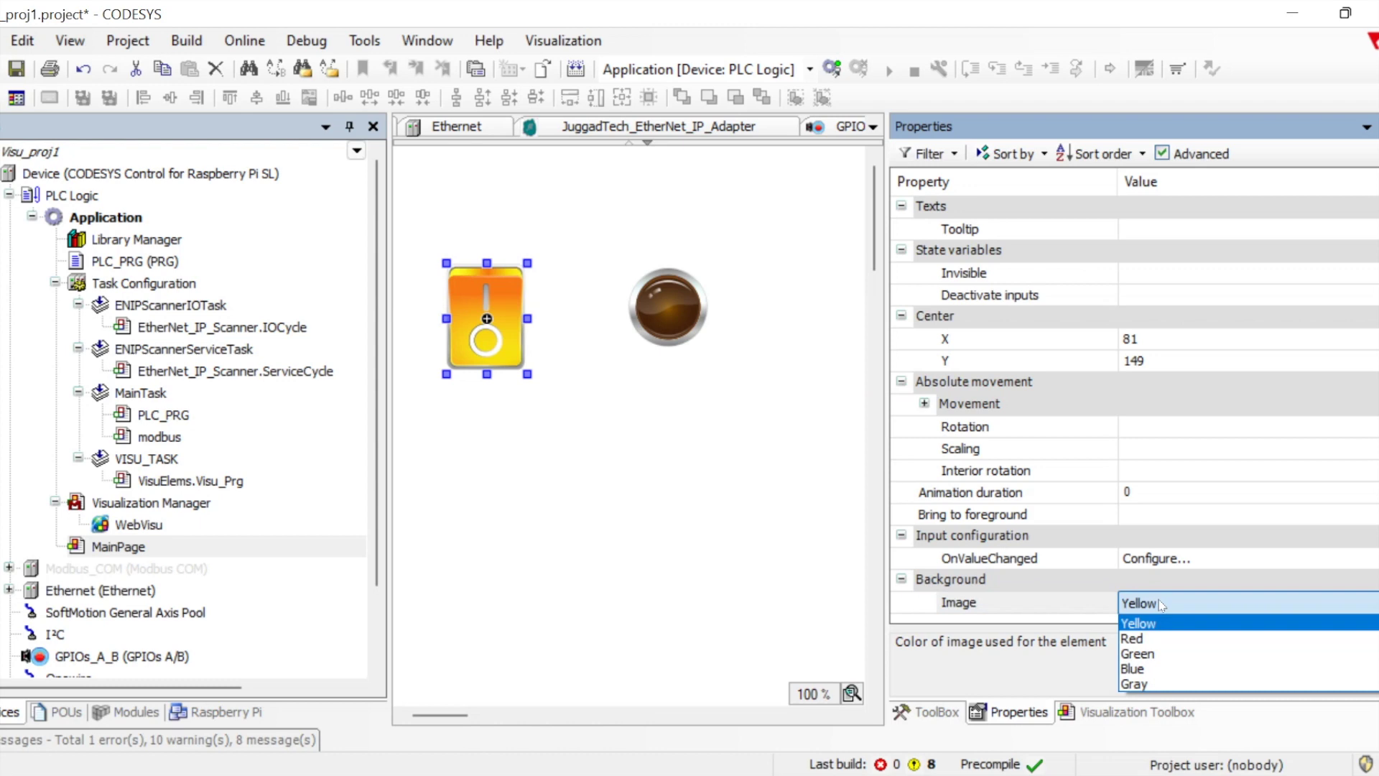
click(1149, 634)
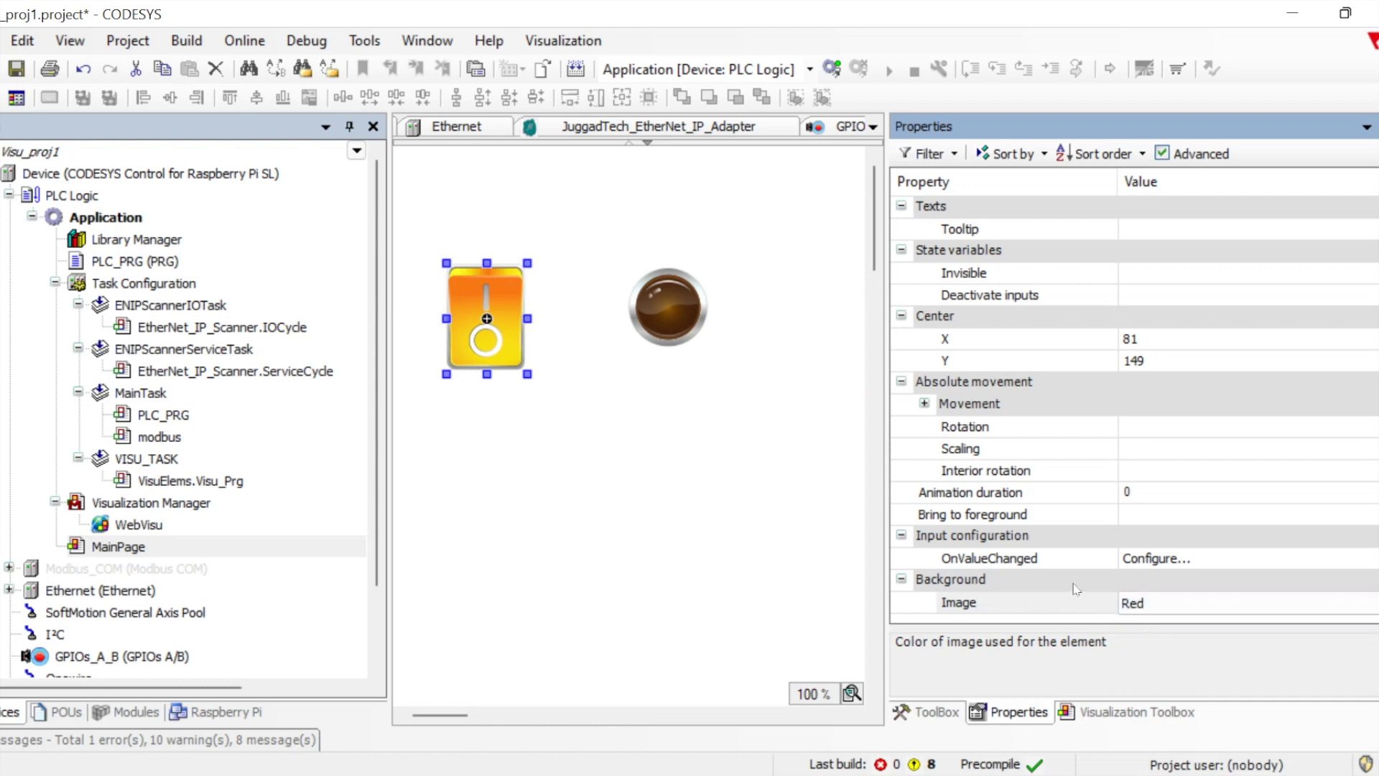
click(1076, 588)
- Set Switch1's background image to Blue
click(1160, 604)
click(1160, 603)
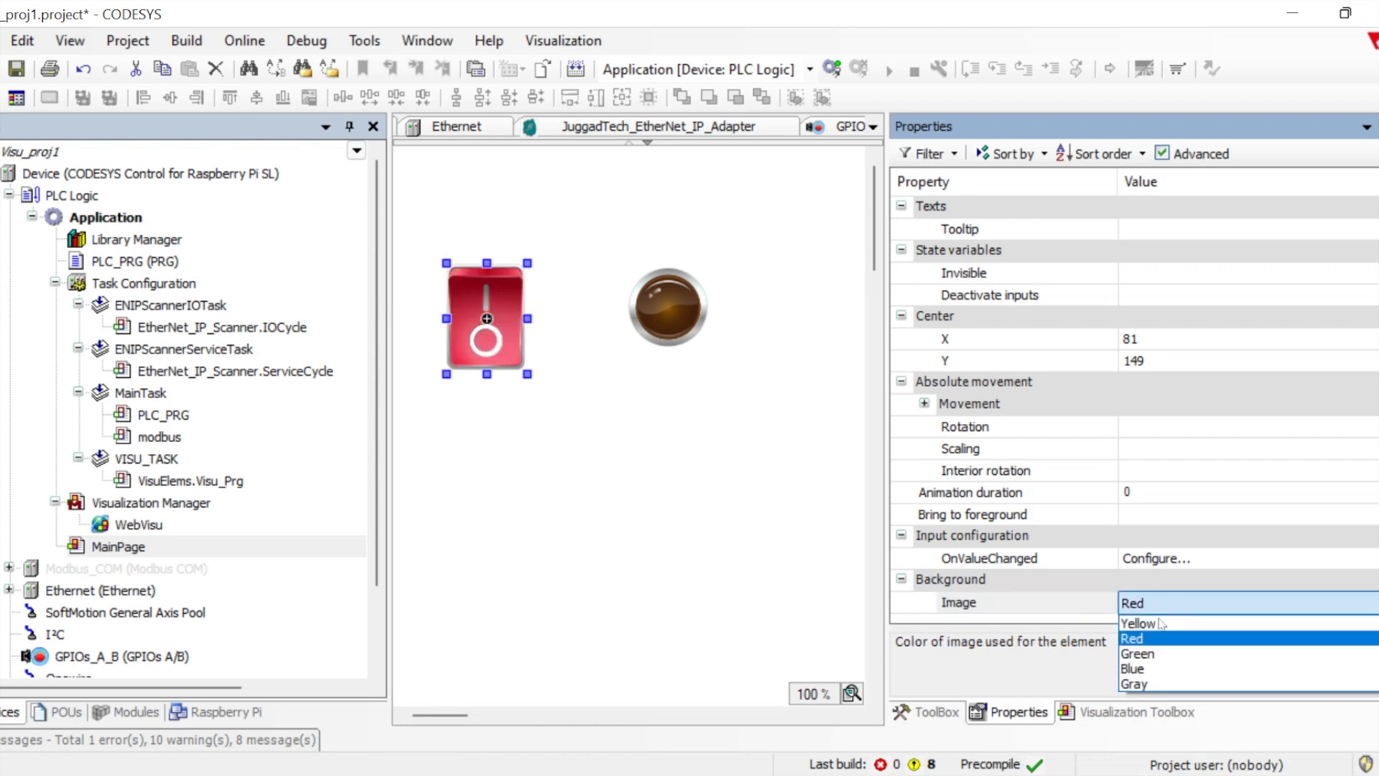
click(1149, 669)
click(1068, 585)
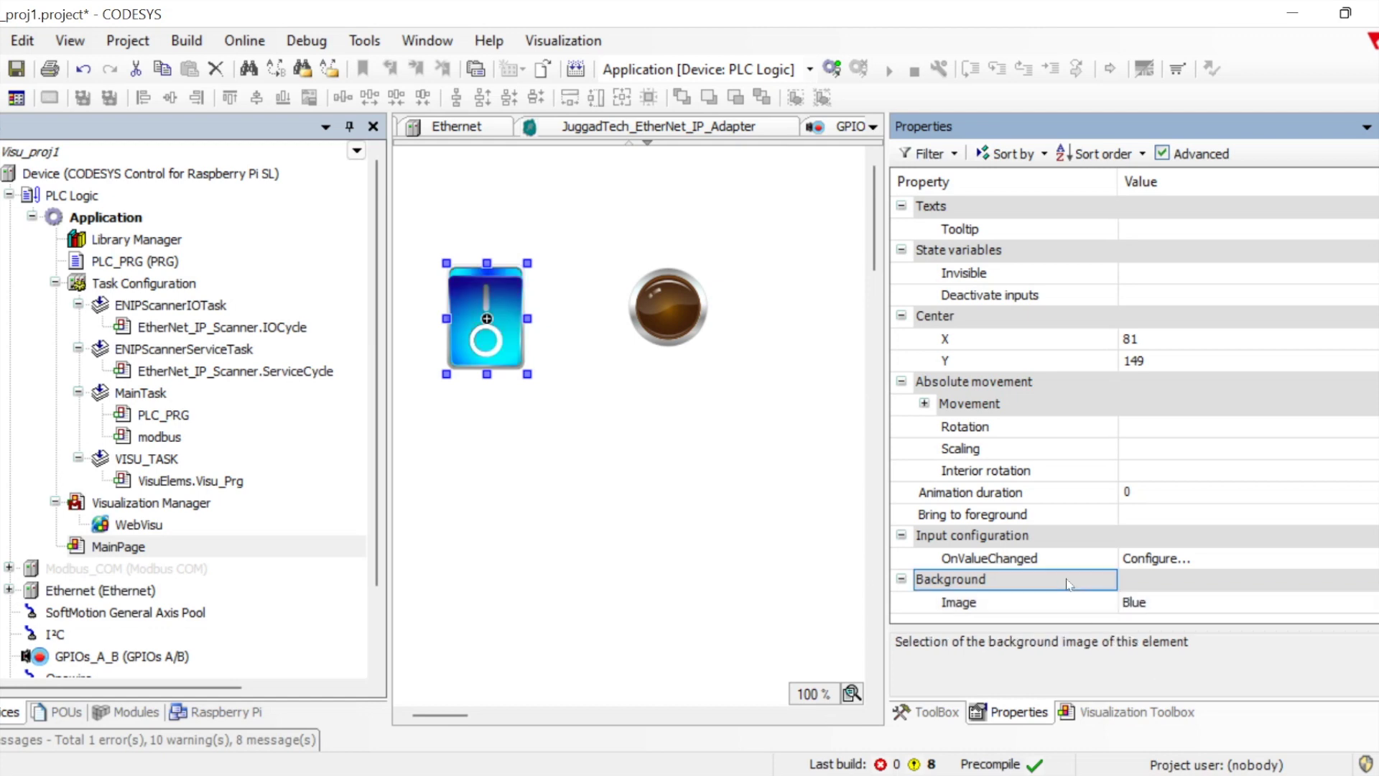
- Set Switch1's background image to Gray and deselect the switch
click(1165, 609)
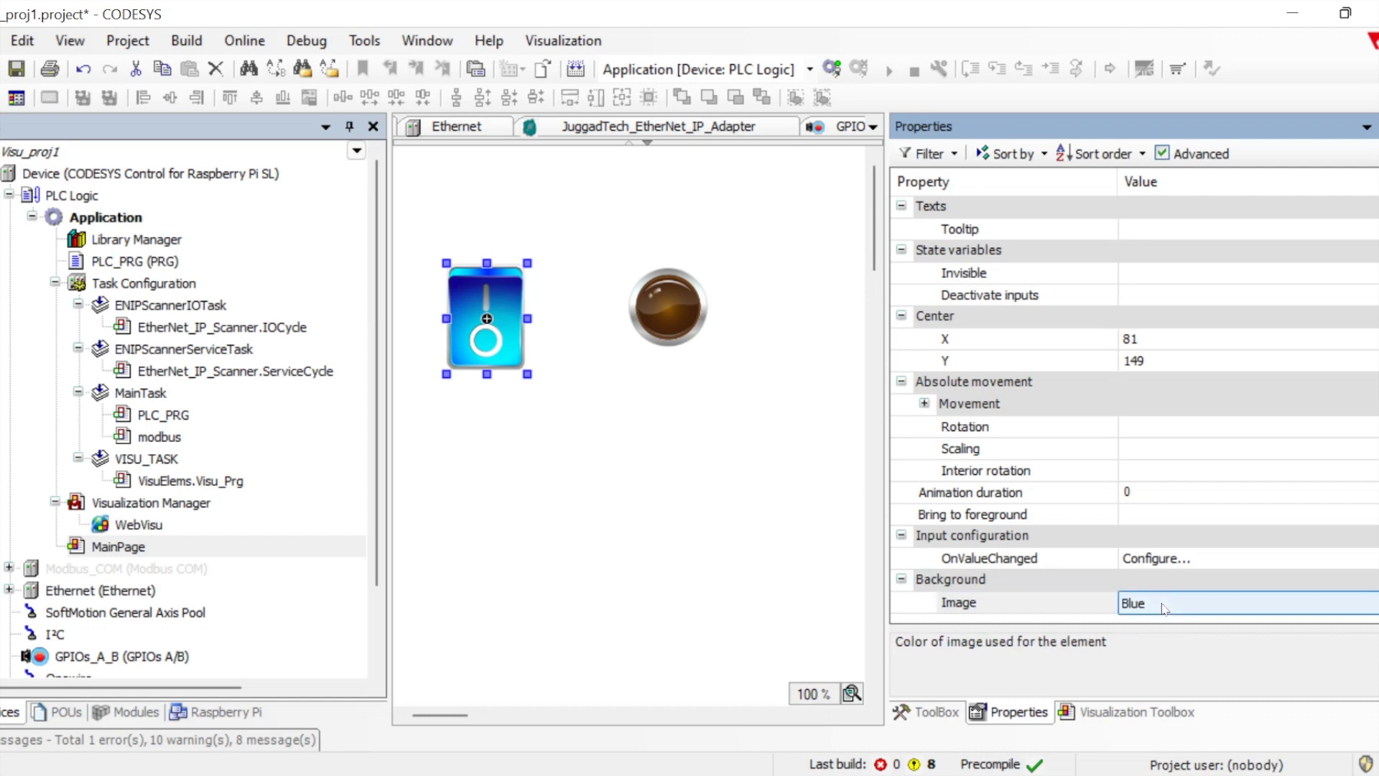
click(1164, 609)
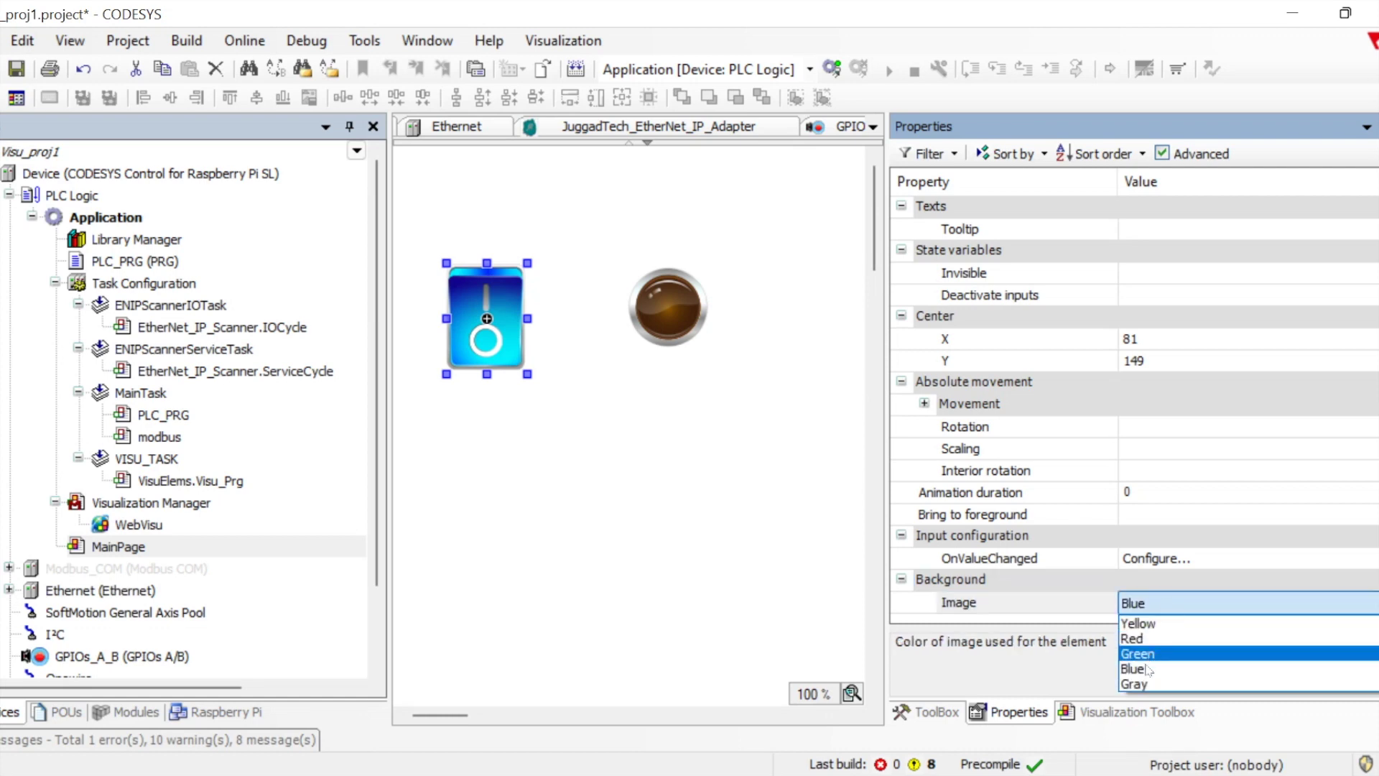
click(1137, 686)
click(1059, 580)
click(1148, 607)
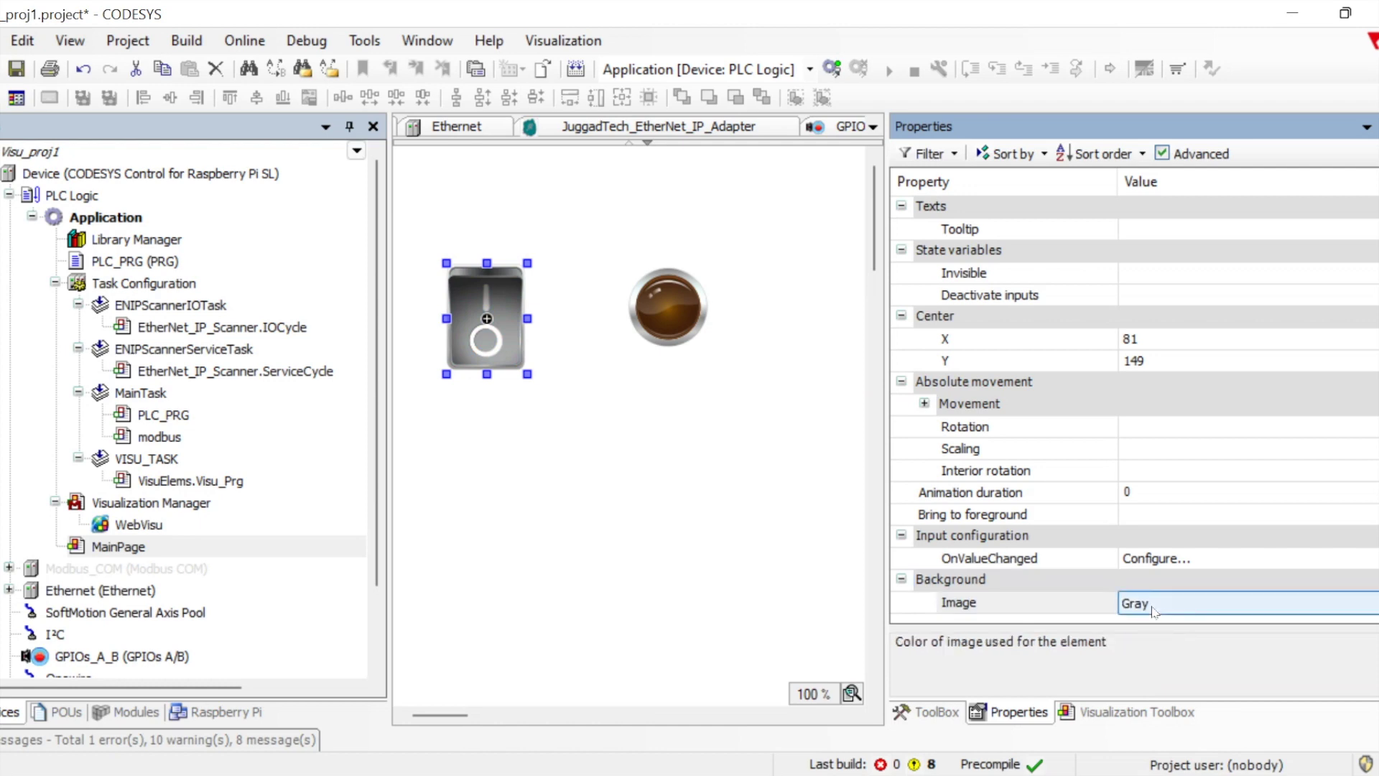
click(737, 471)
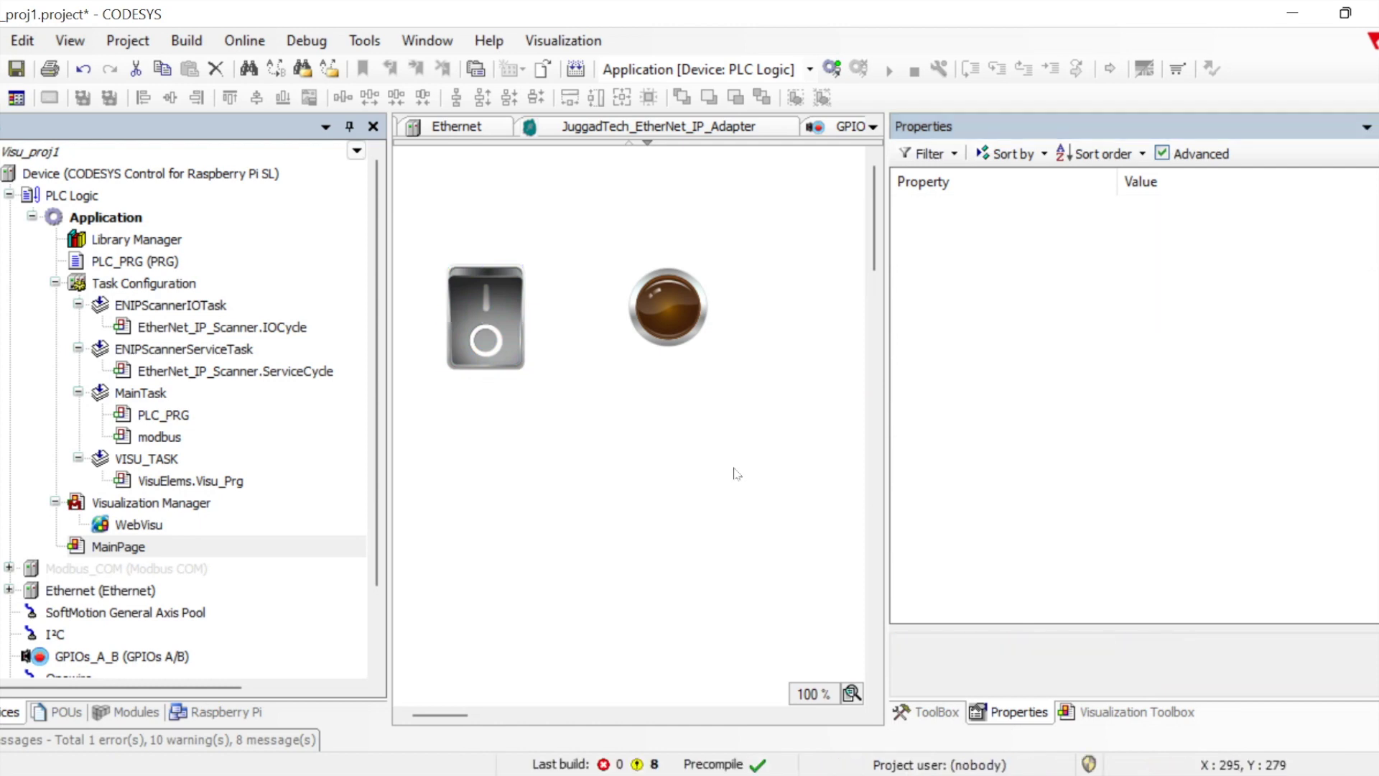
- Declare two BOOL variables, SW1 and Lamp1, in the declaration part of PLC_PRG
double_click(154, 262)
click(493, 195)
text(SW1:)
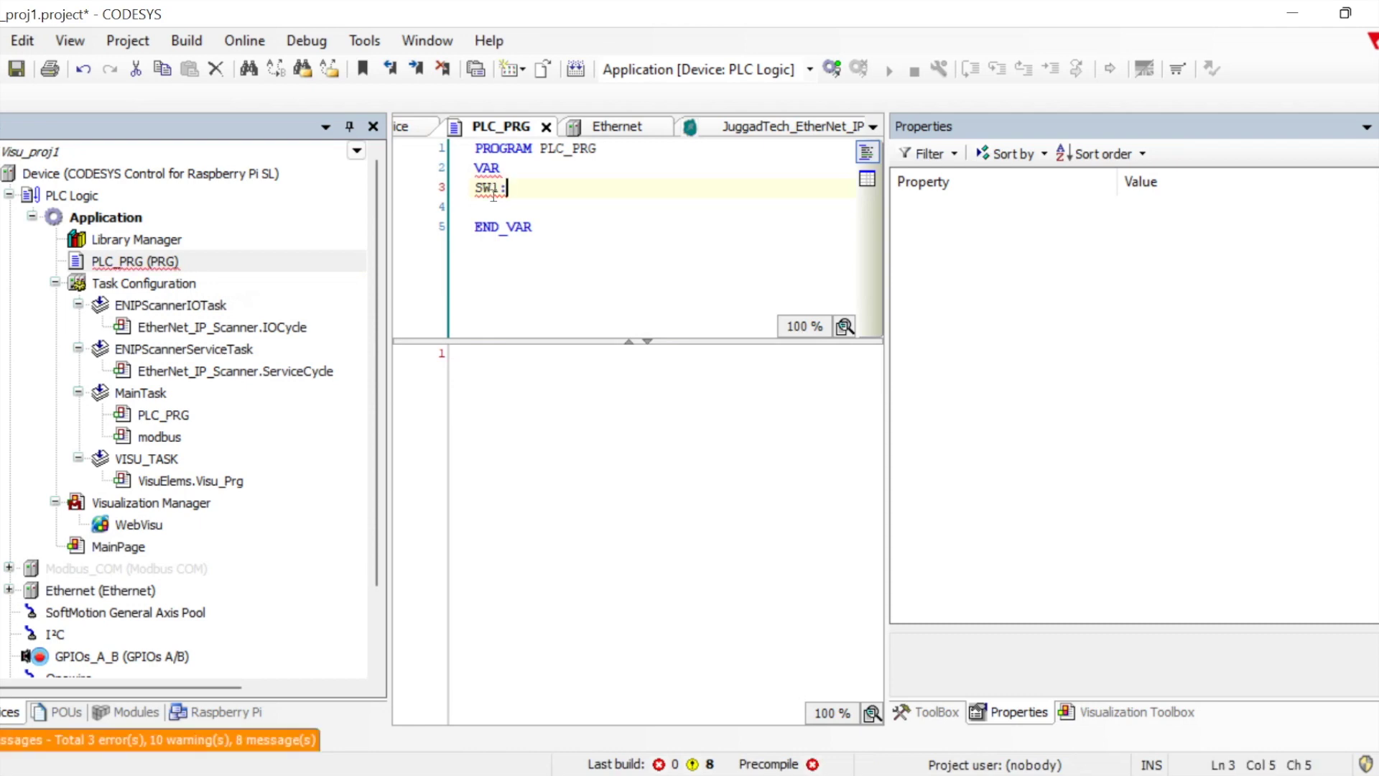
text(Bool;)
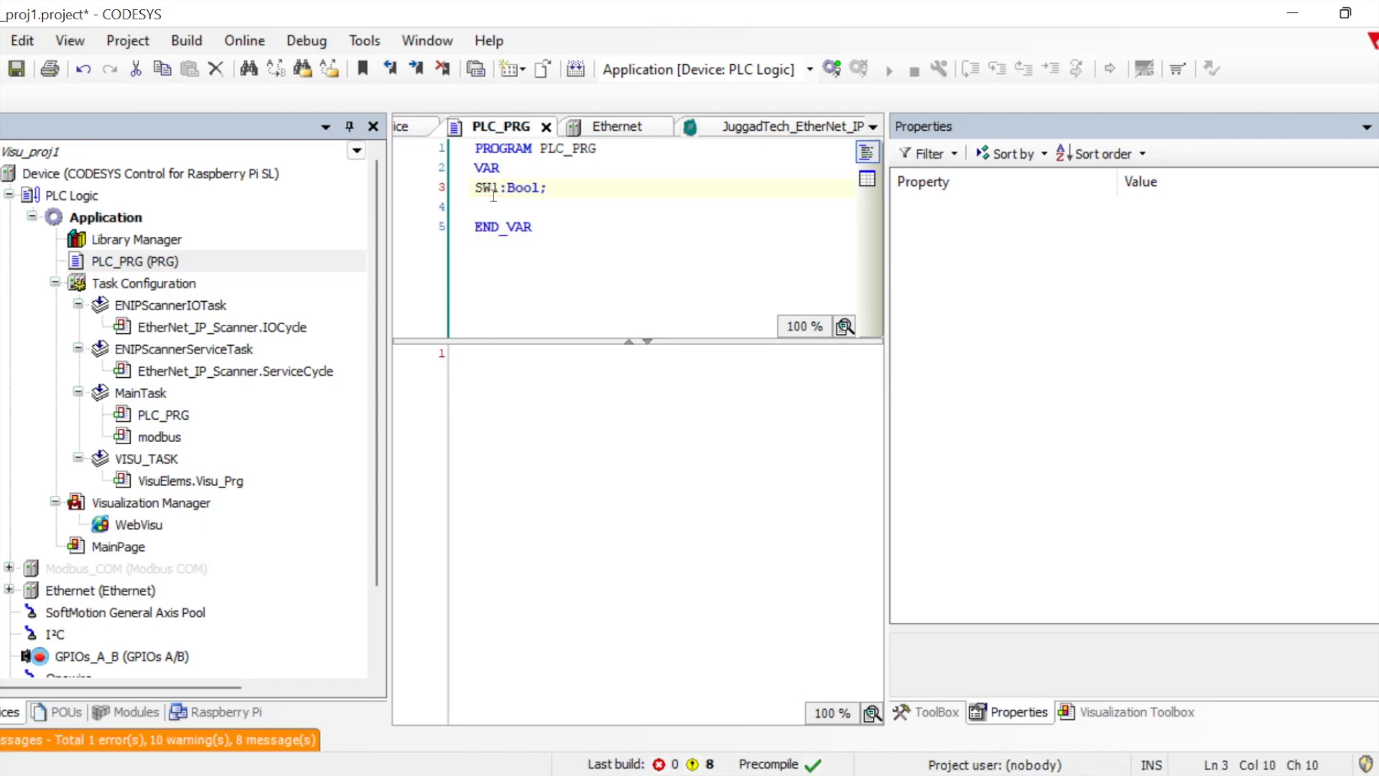
key(Return)
text(Lamp1)
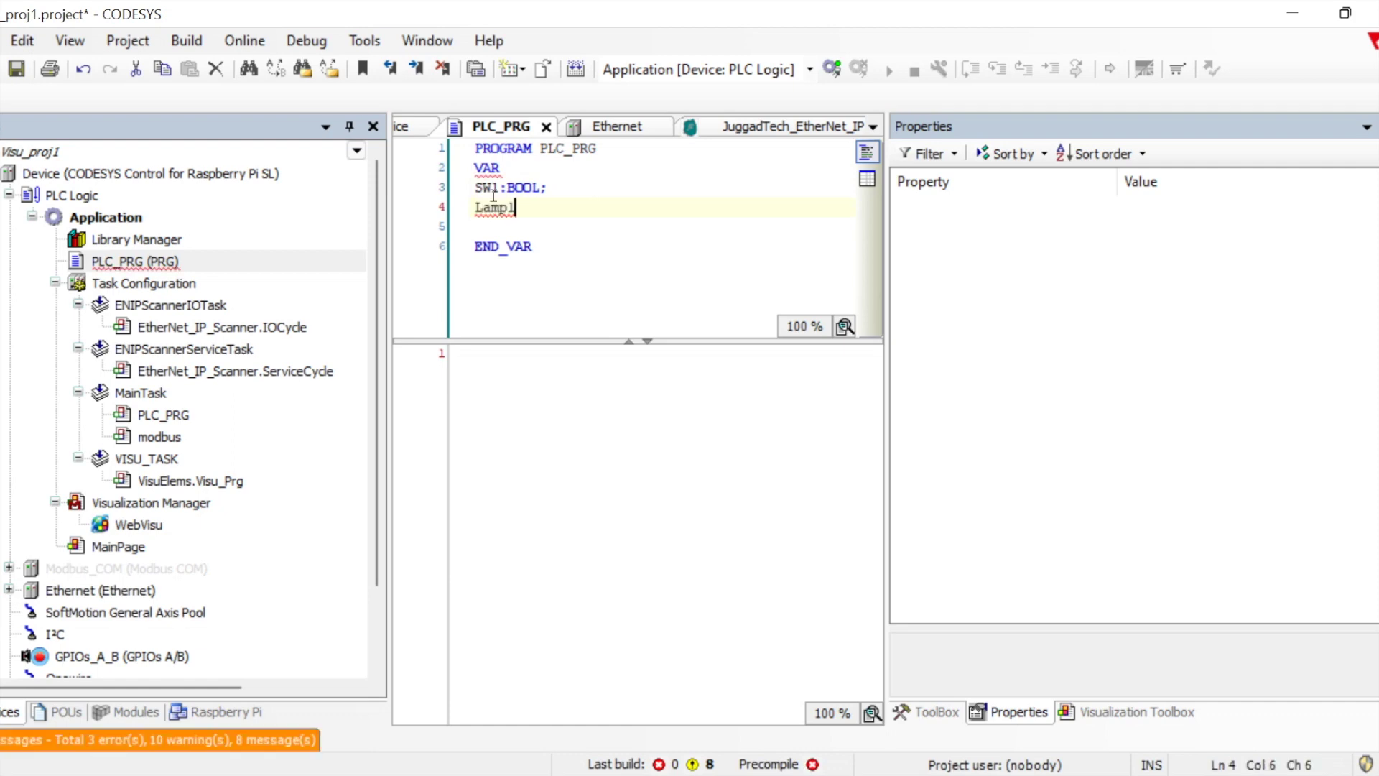
text(:Bool;)
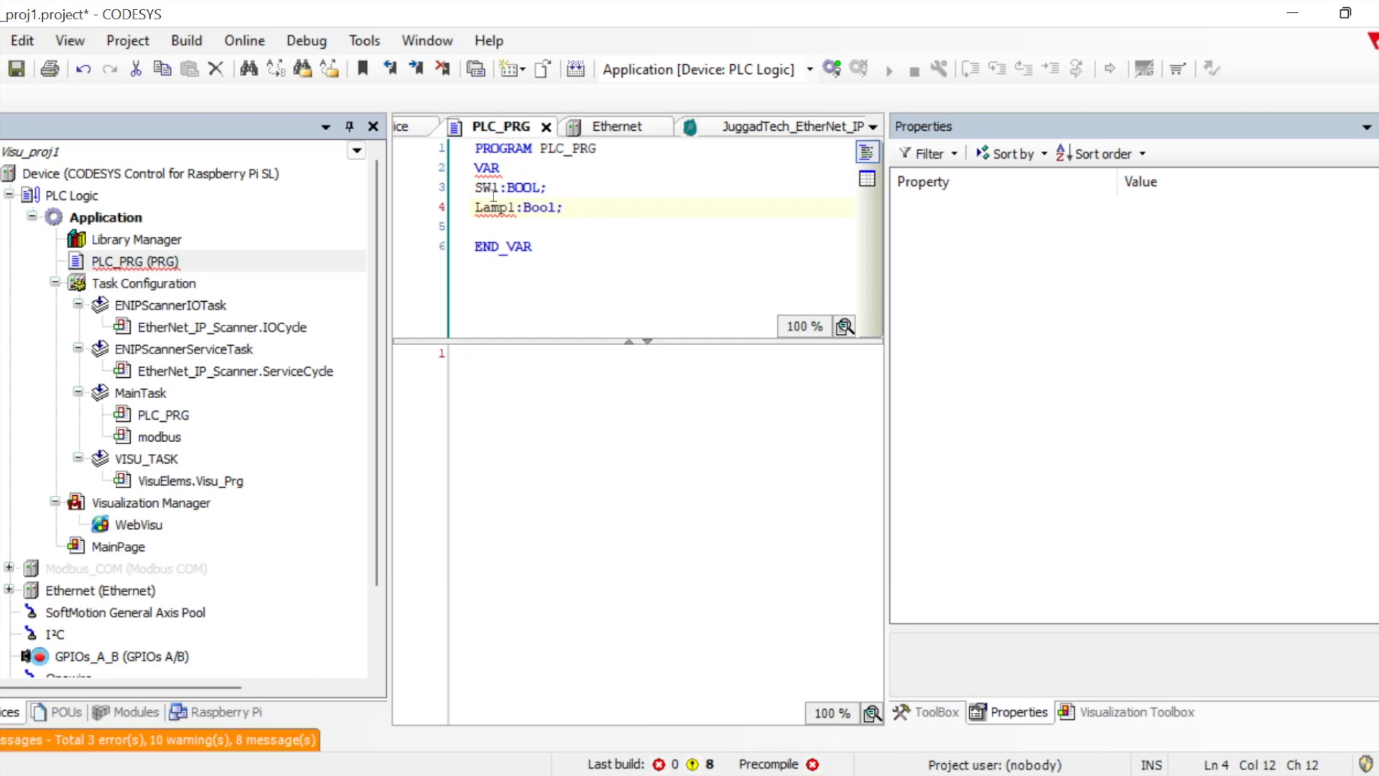
- Add the assignment Lamp1:=SW1; to the code body of PLC_PRG
click(516, 366)
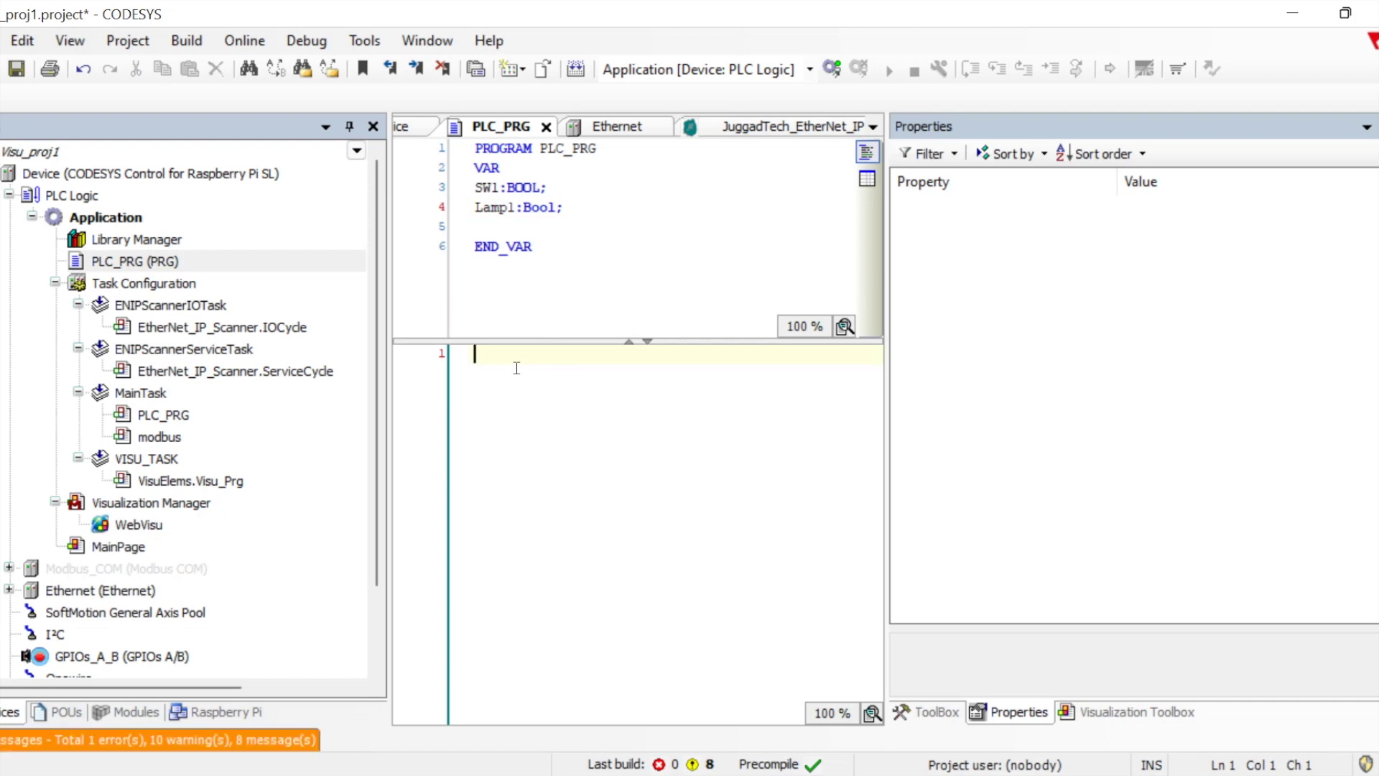
text(Lam)
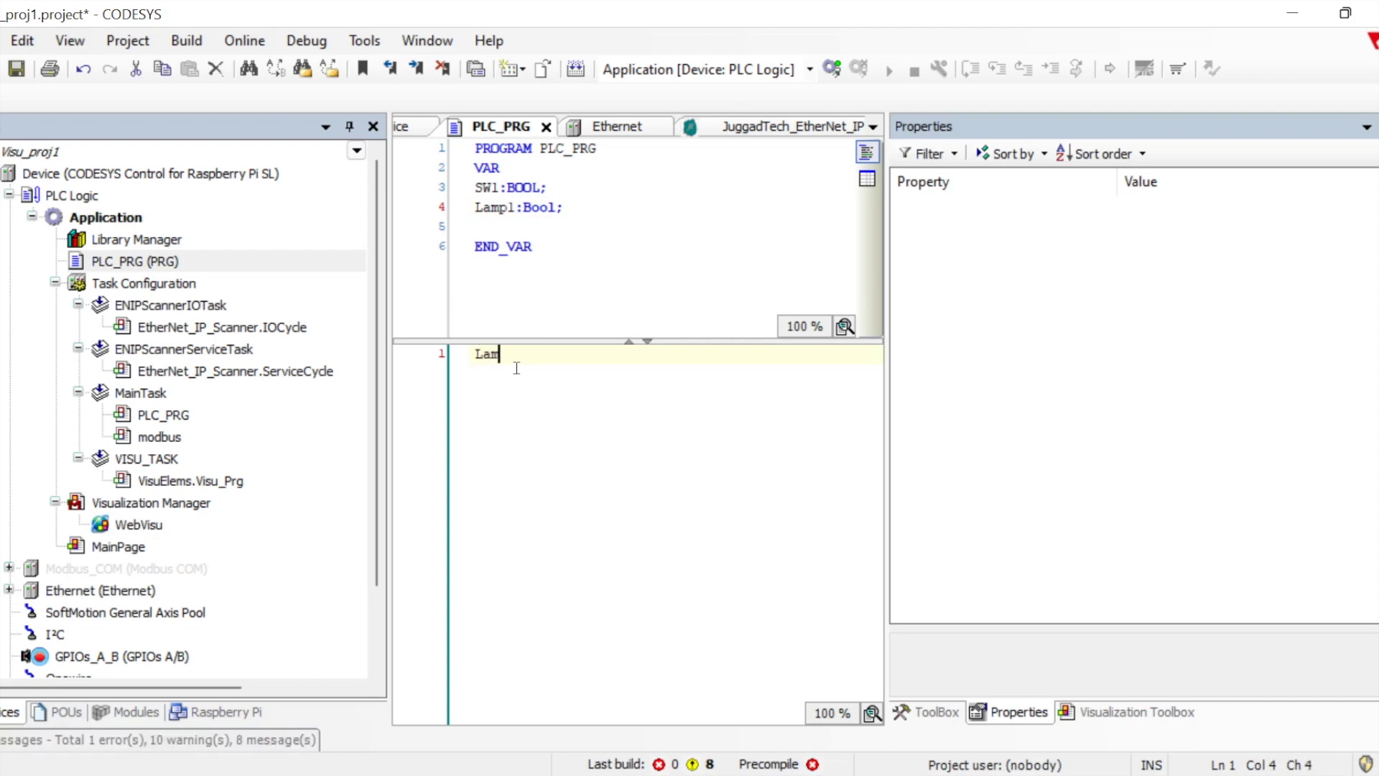
text(p1:=)
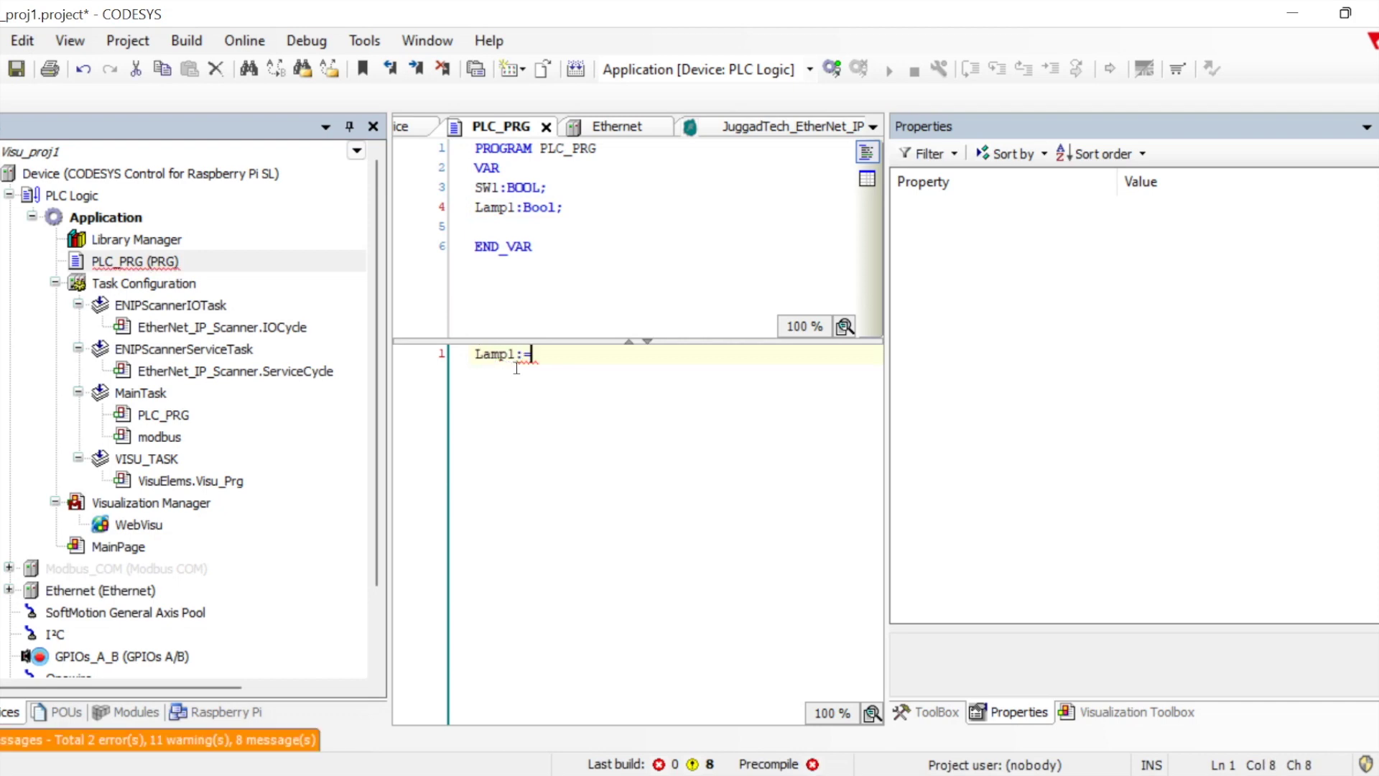
text(SW1;)
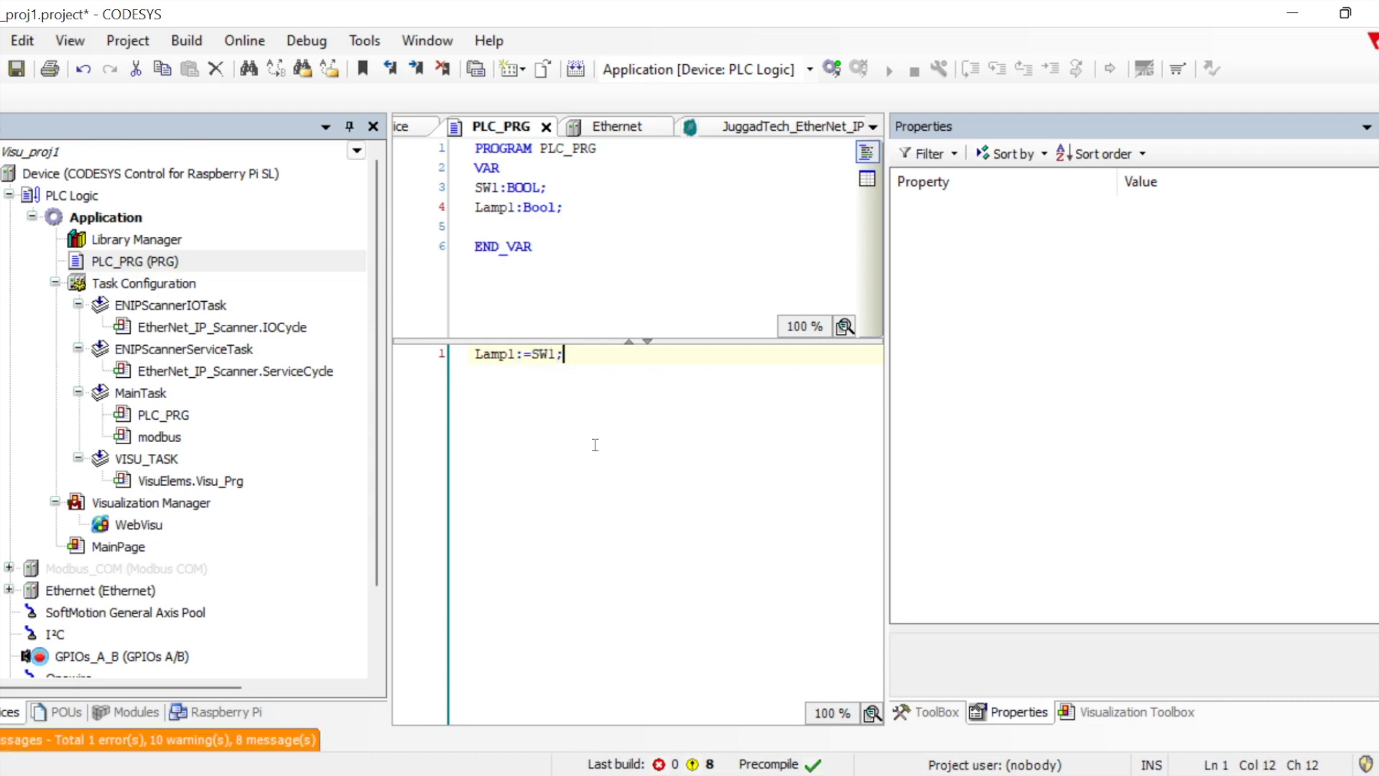
- Return to MainPage, select the rocker switch's Variable property and save the project
double_click(106, 550)
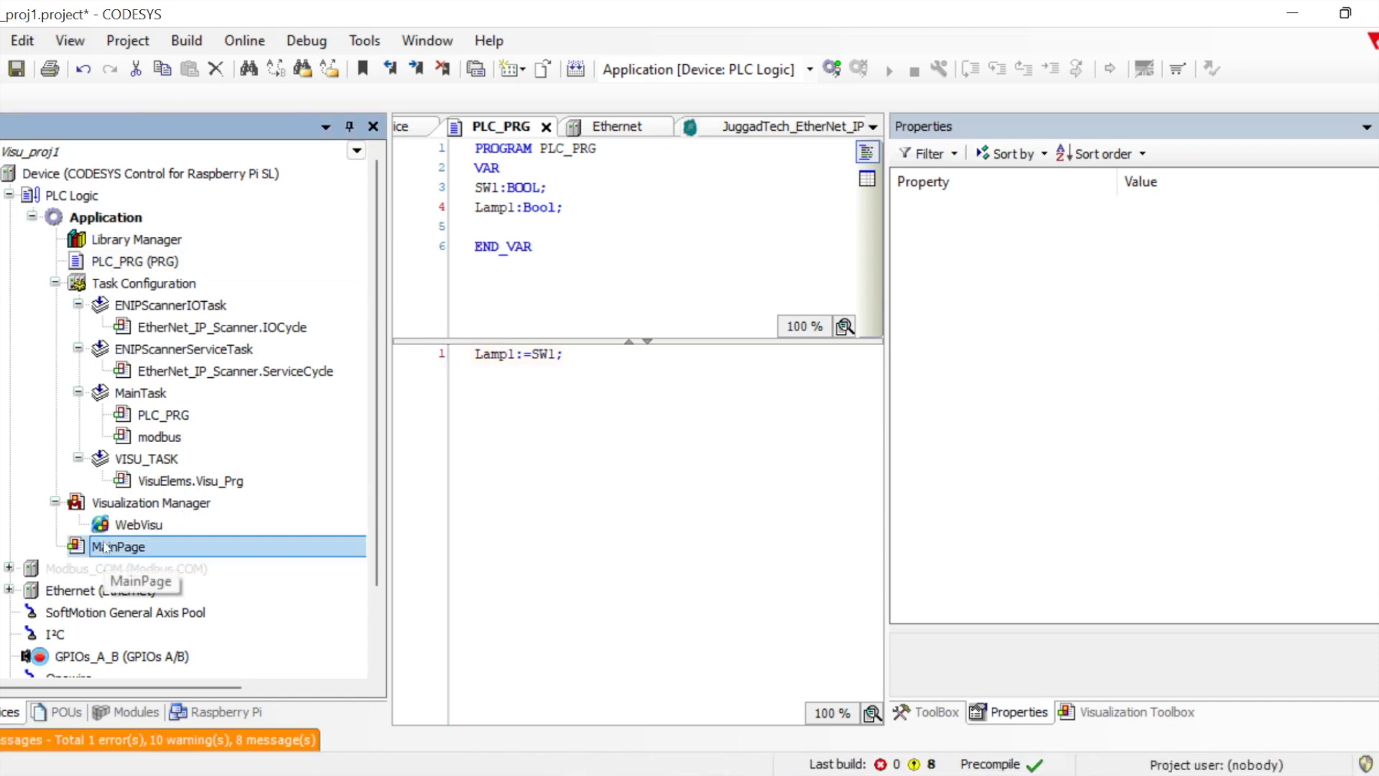
click(489, 354)
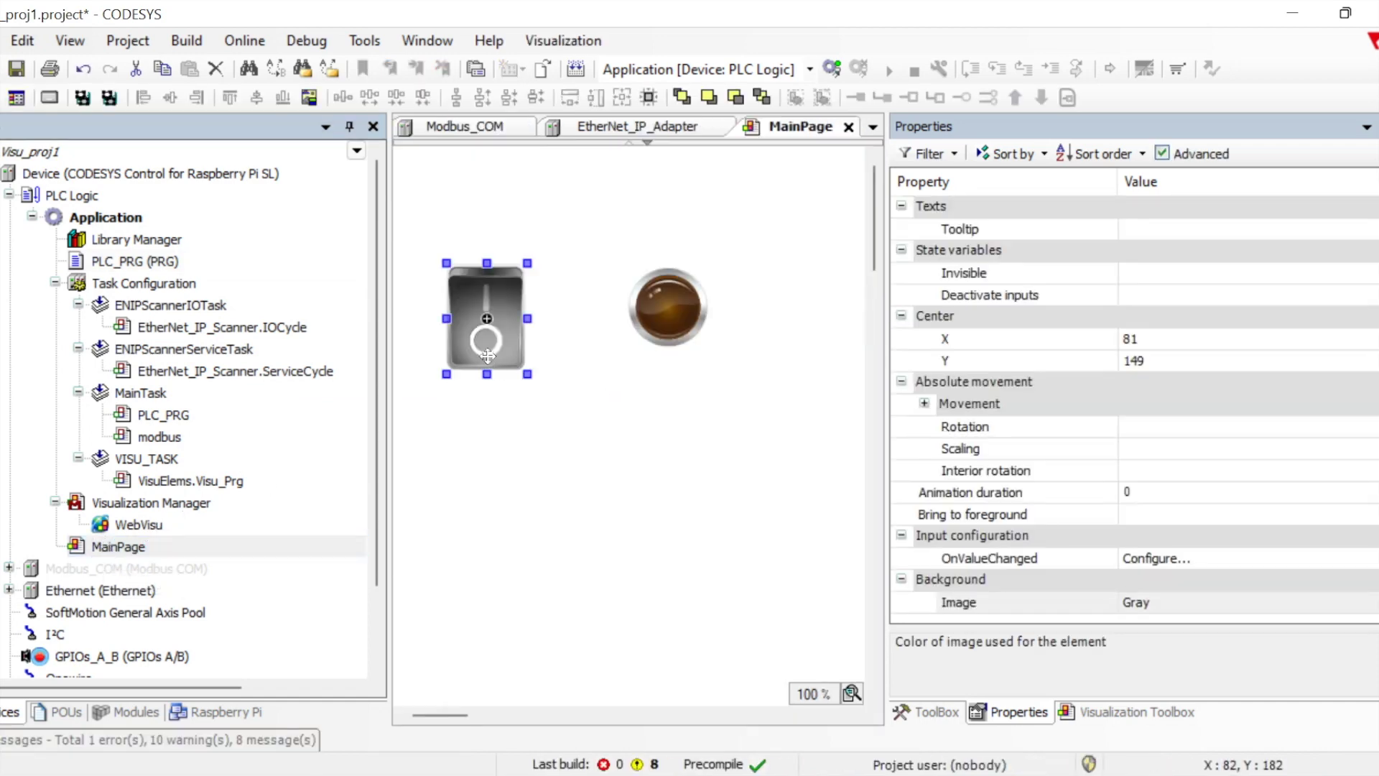
scroll(990, 386, up, 4)
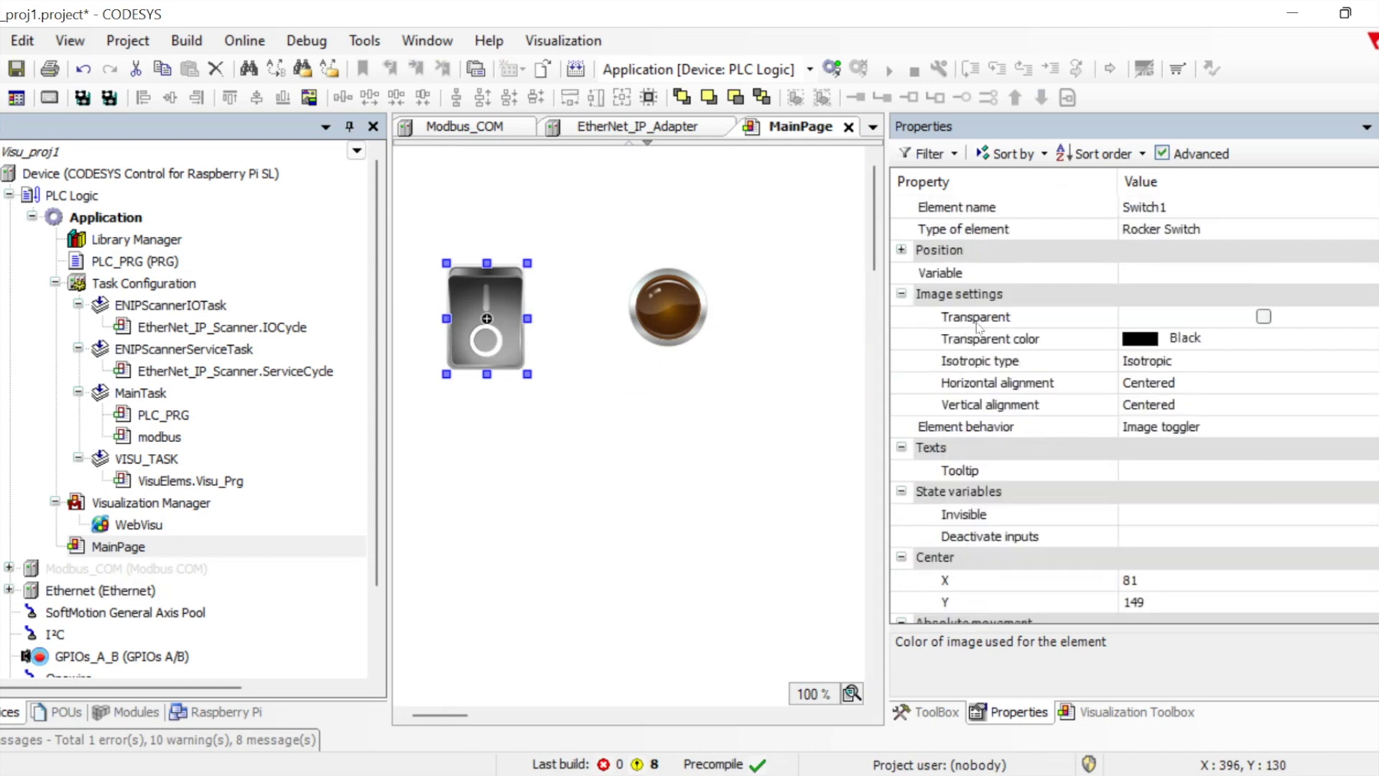
click(963, 275)
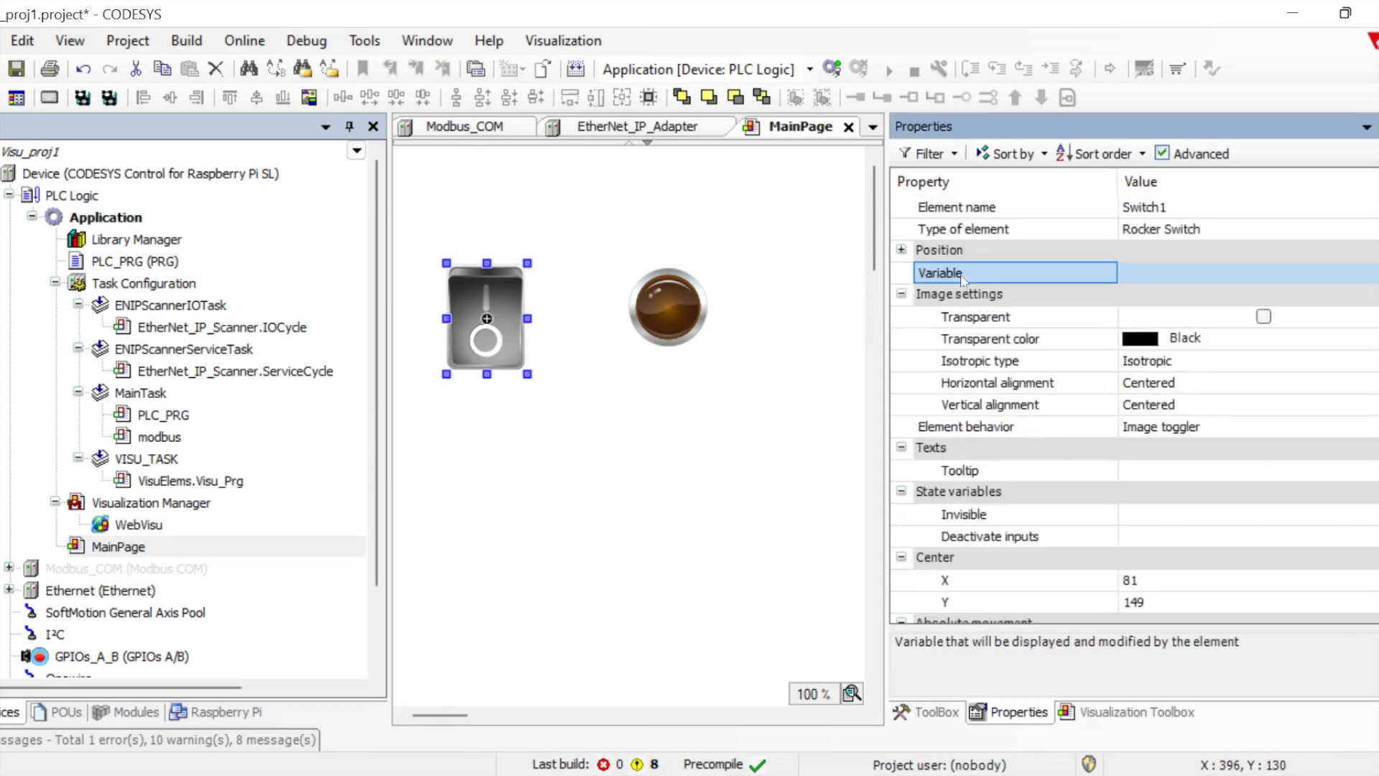
click(16, 69)
- Assign PLC_PRG.SW1 as the variable of the rocker switch Switch1
click(1162, 273)
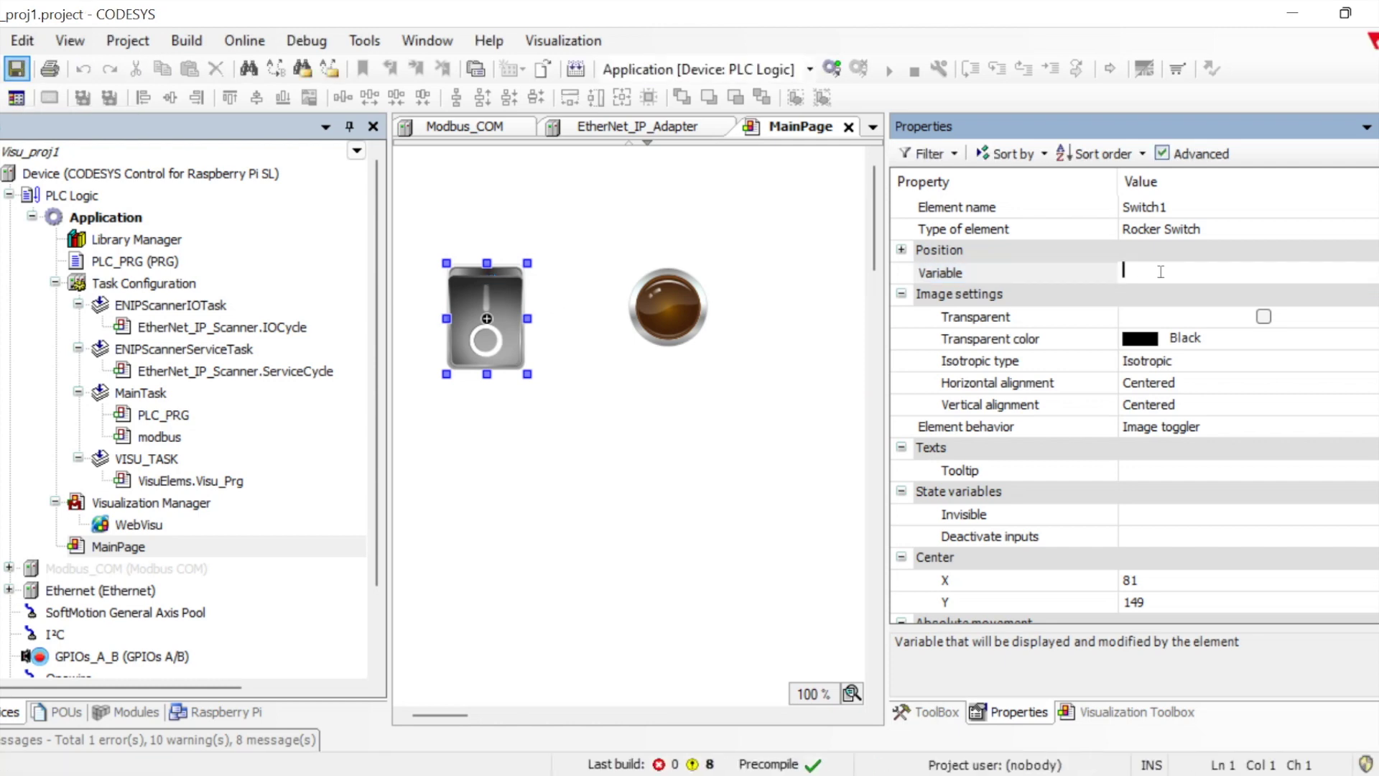
text(PLC)
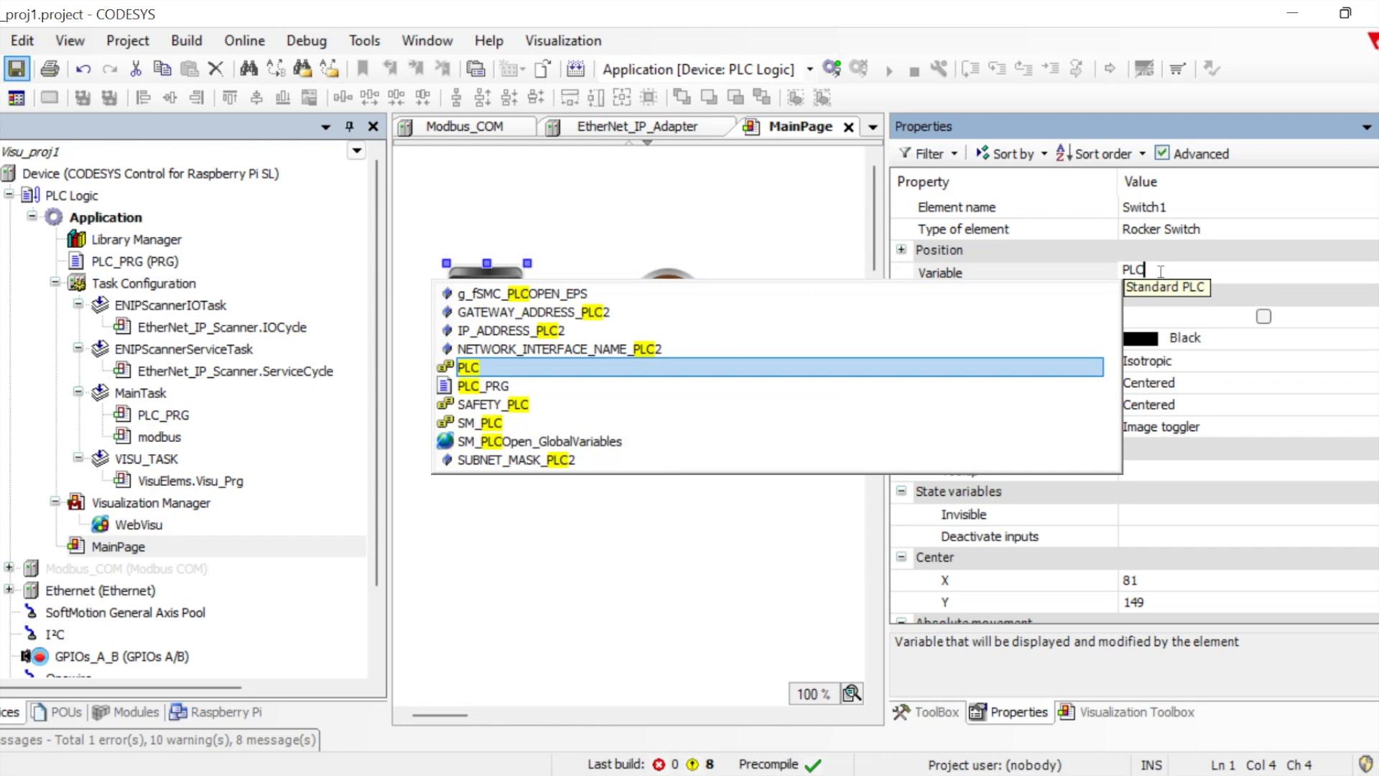
key(Down)
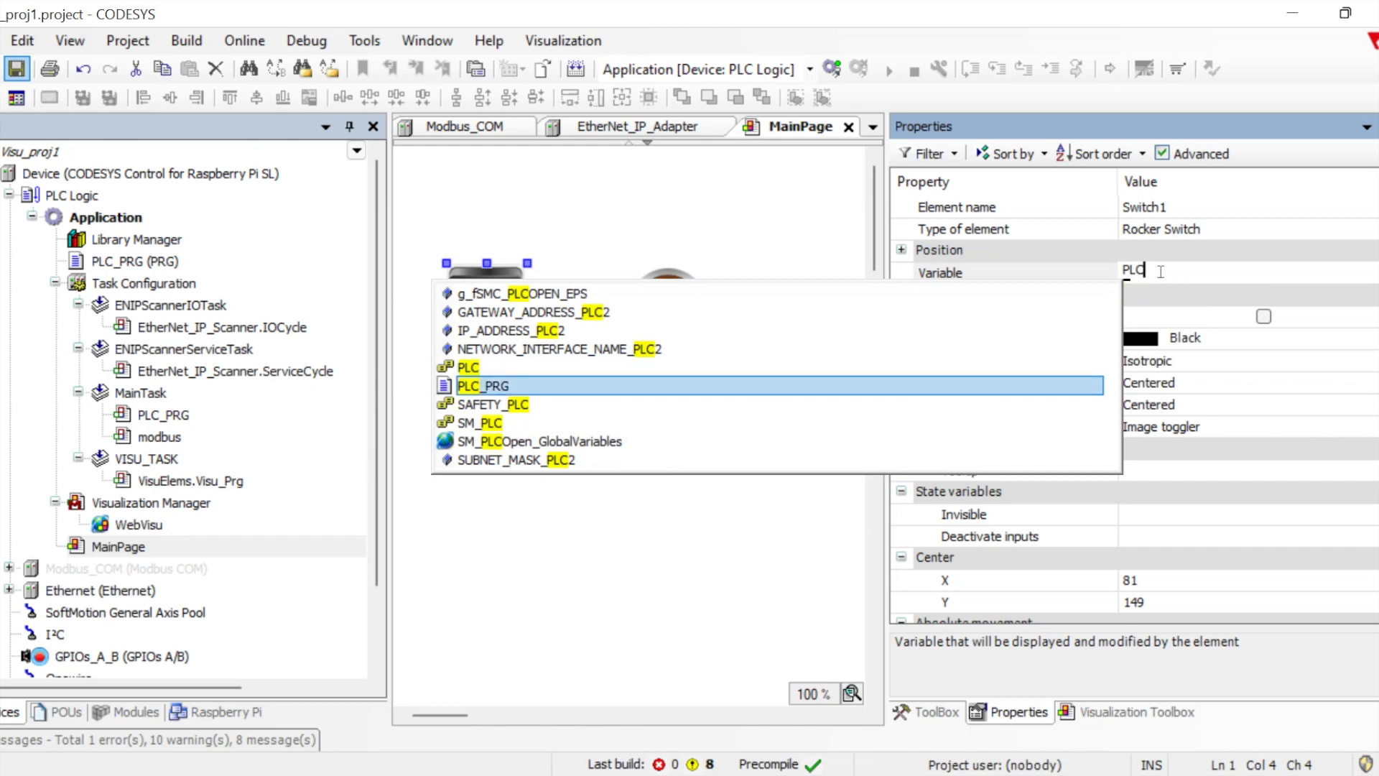
key(Return)
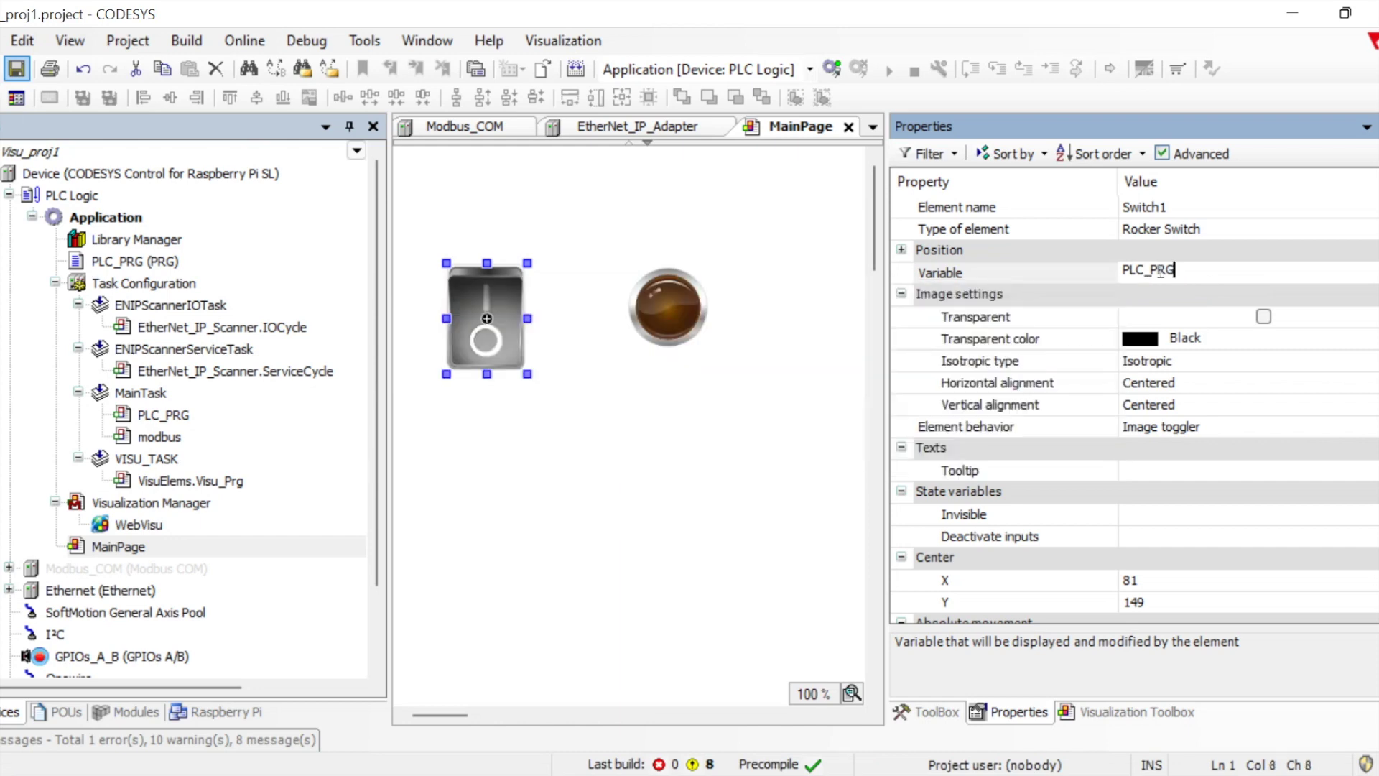
text(.)
key(Down)
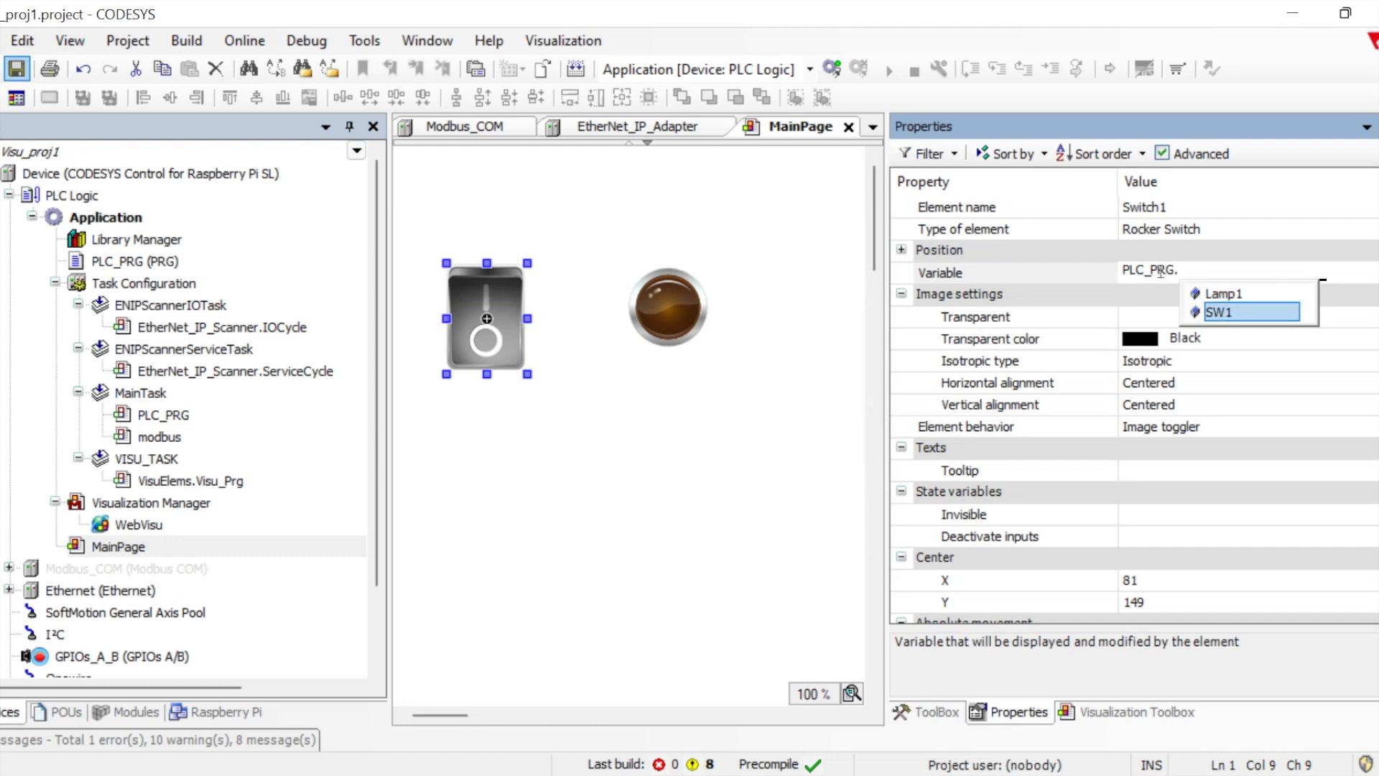
key(Return)
key(Return)
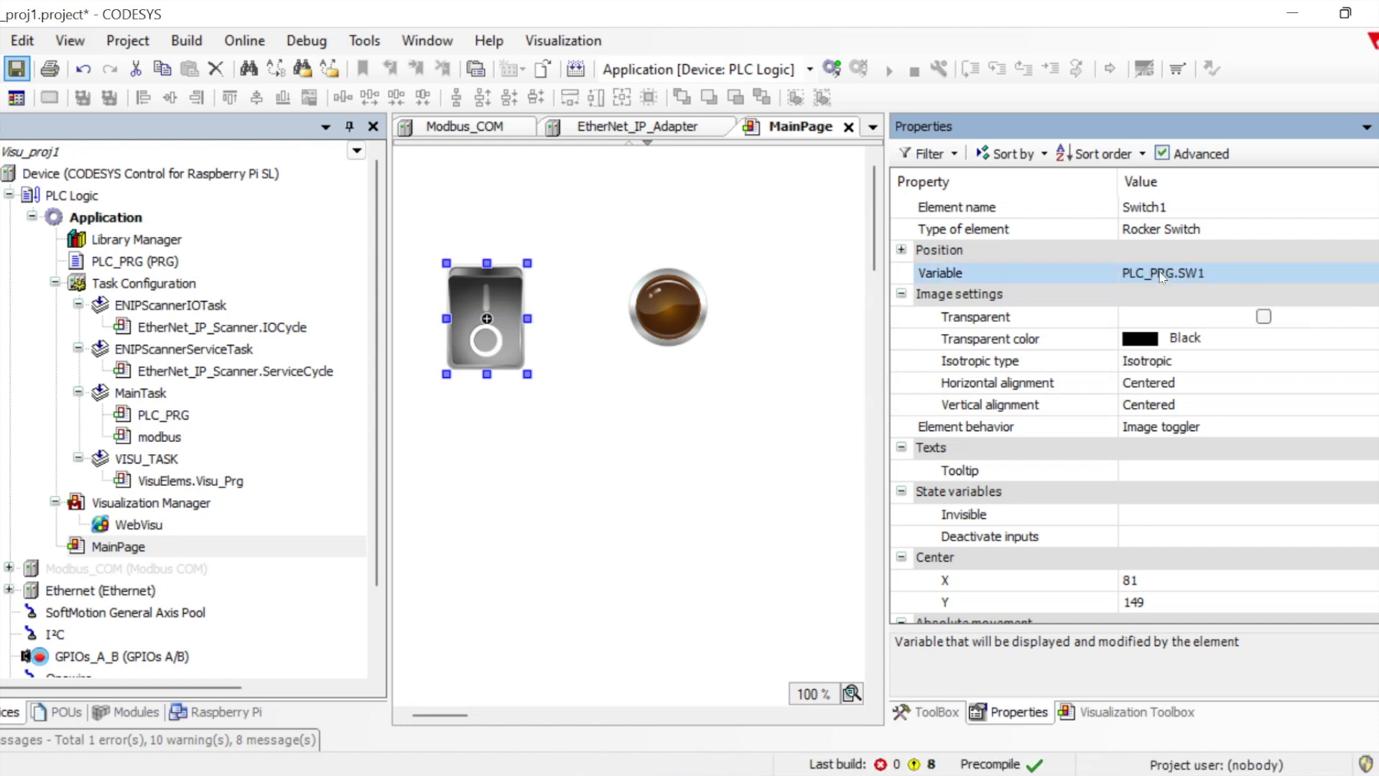
- Try the Red background image on the lamp
click(670, 316)
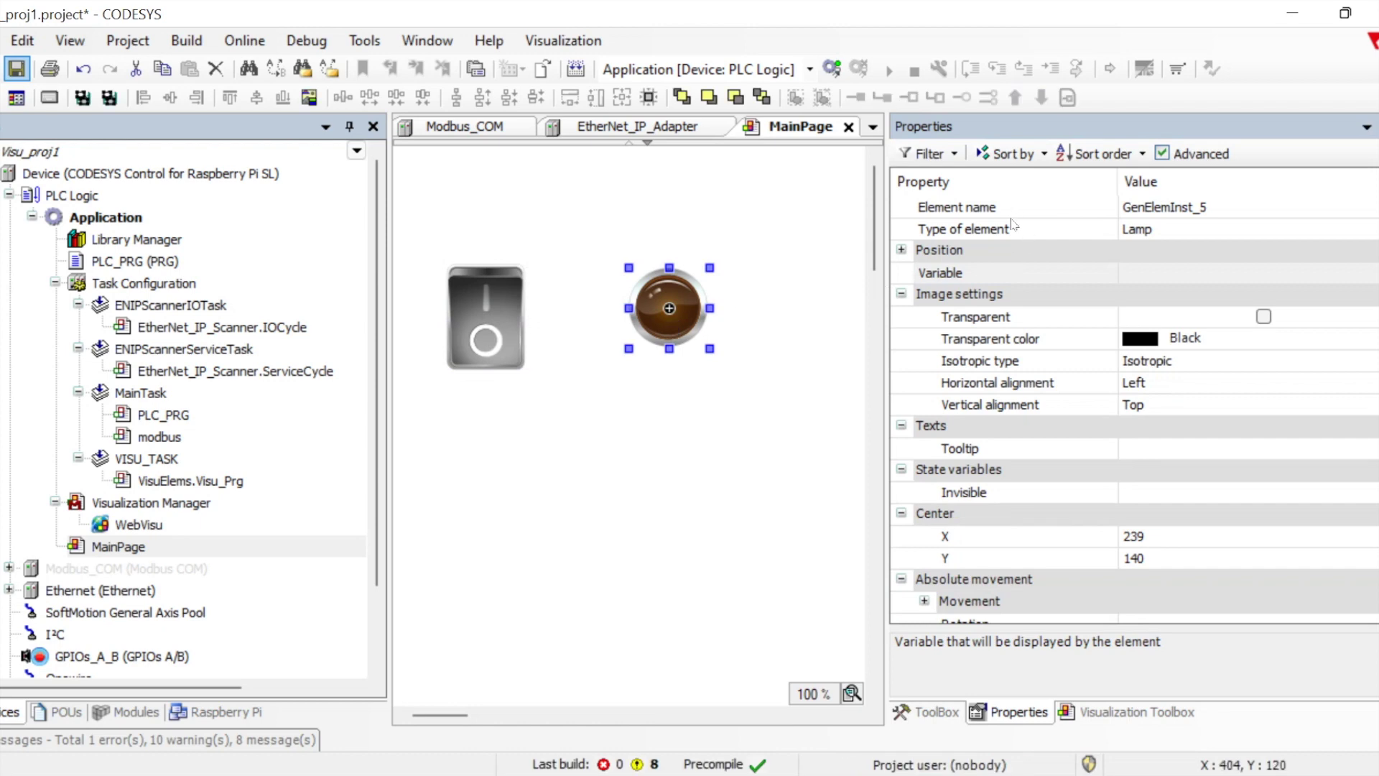
scroll(1024, 408, down, 3)
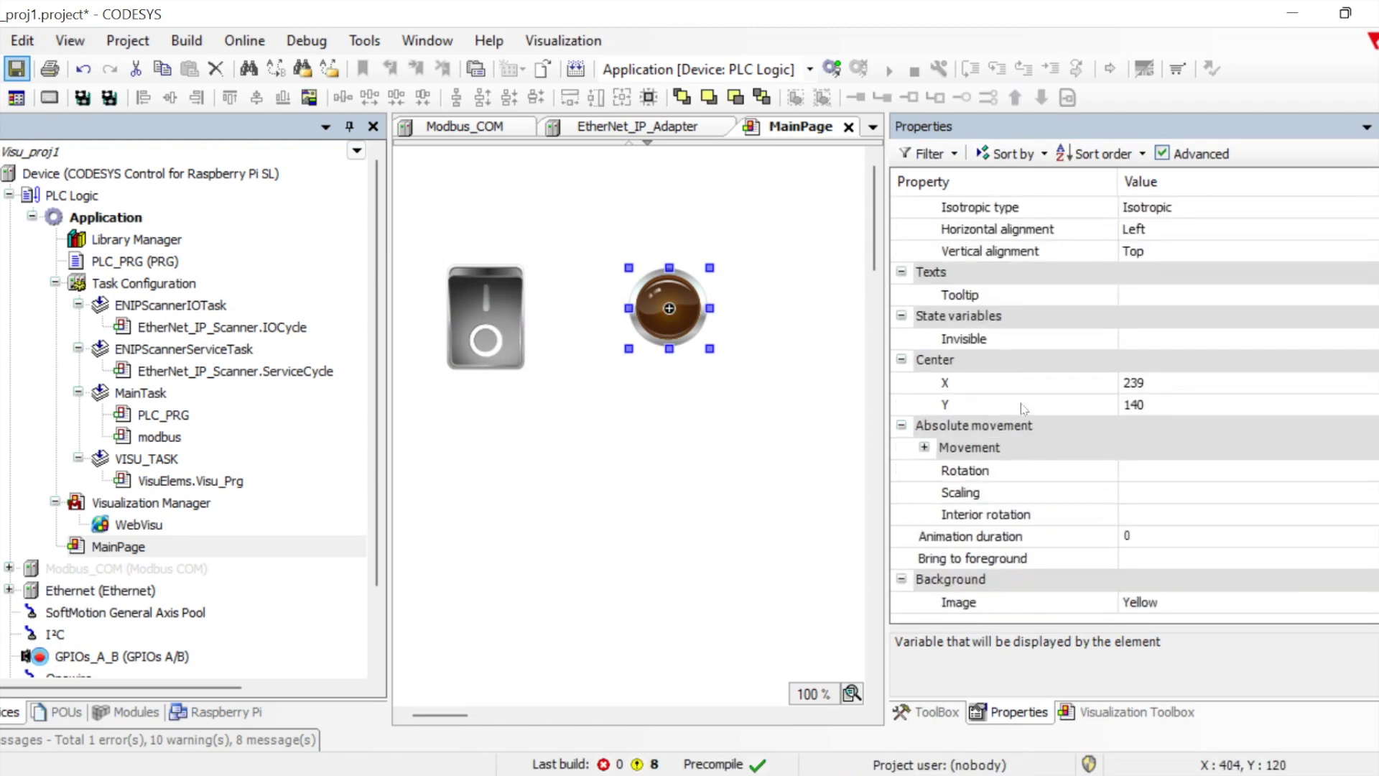
click(1178, 603)
click(1178, 603)
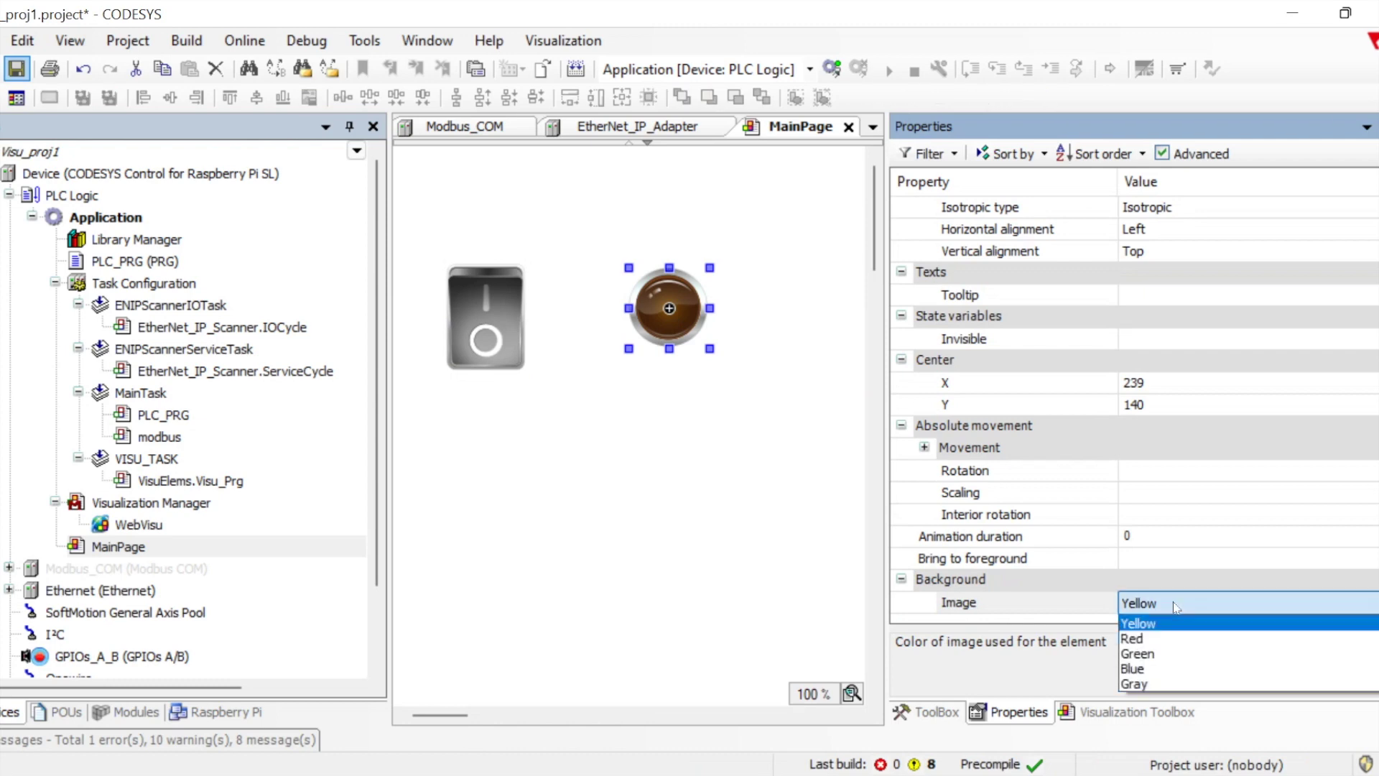
click(1160, 638)
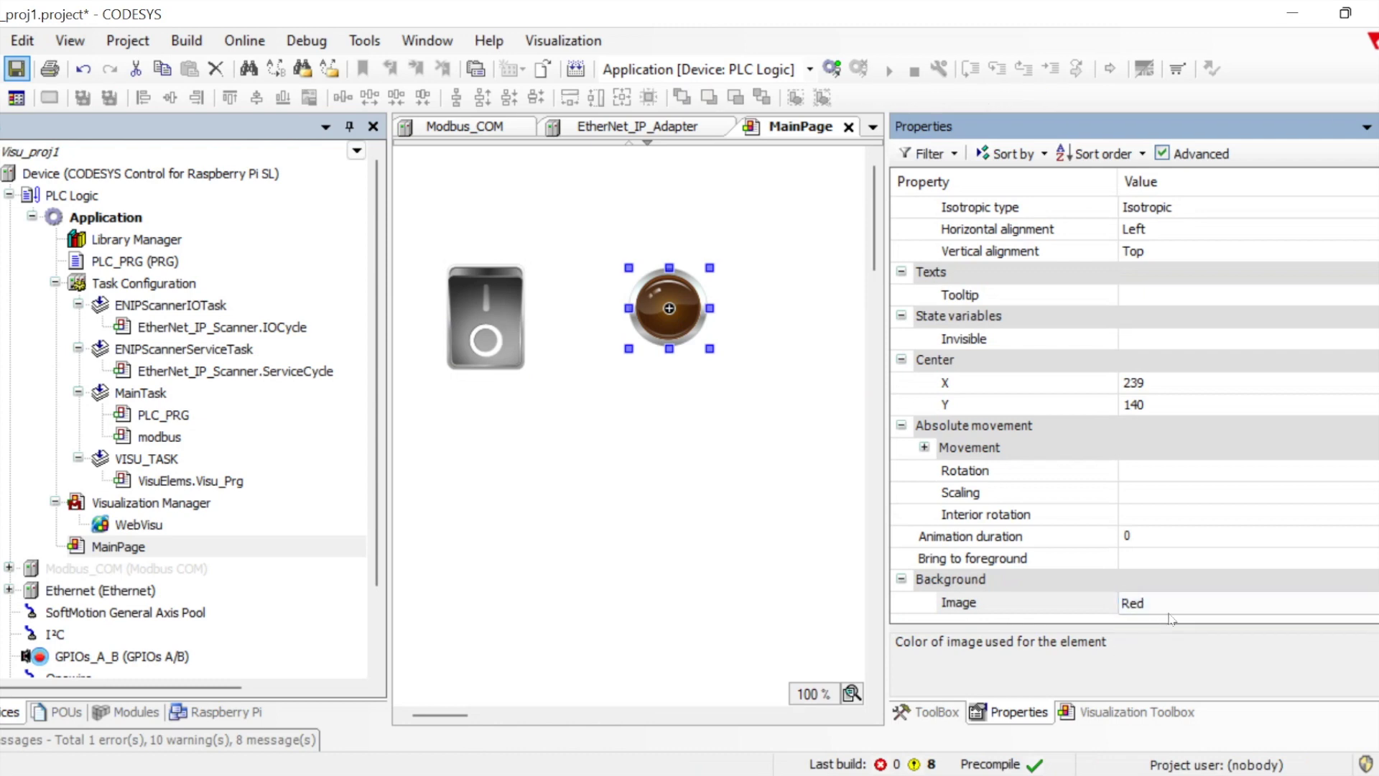
click(1084, 588)
- Set the lamp's background image to Blue
click(1163, 607)
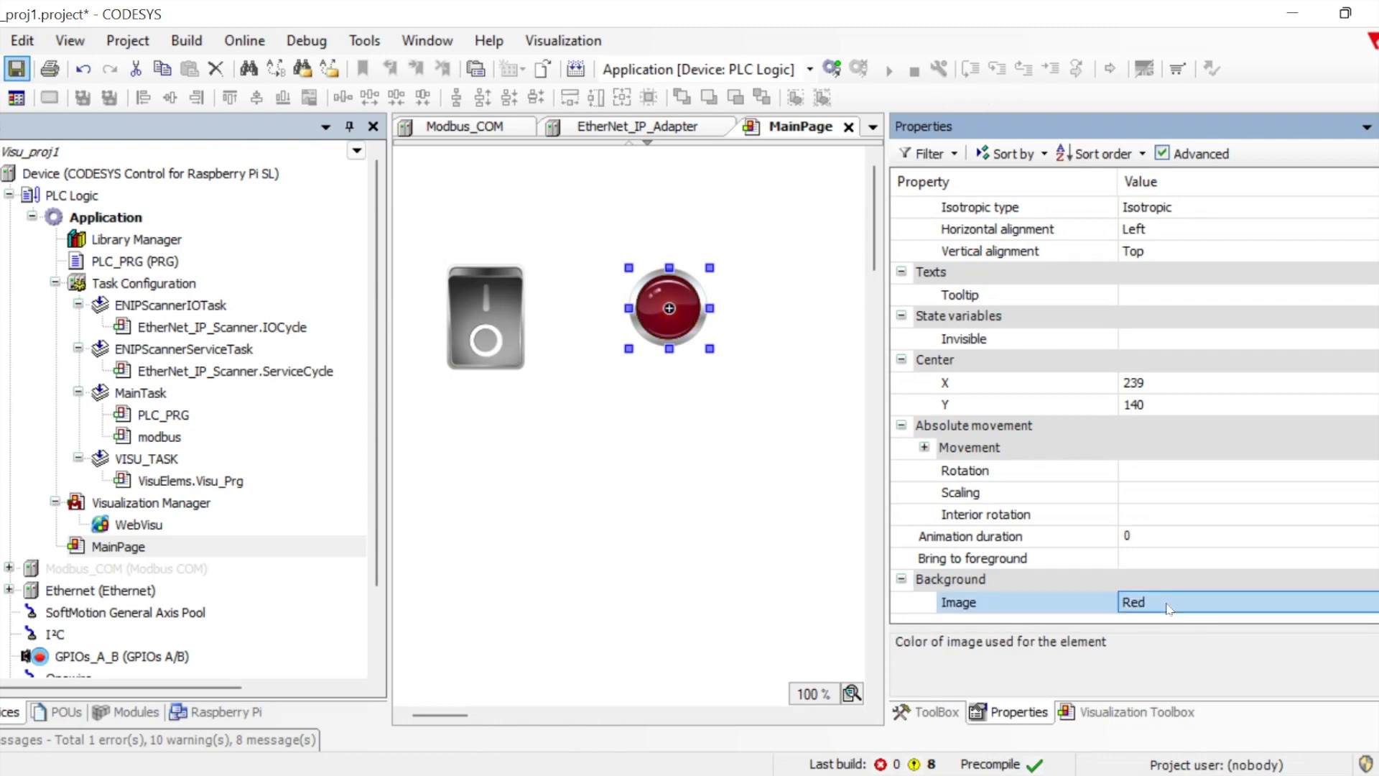
click(1165, 609)
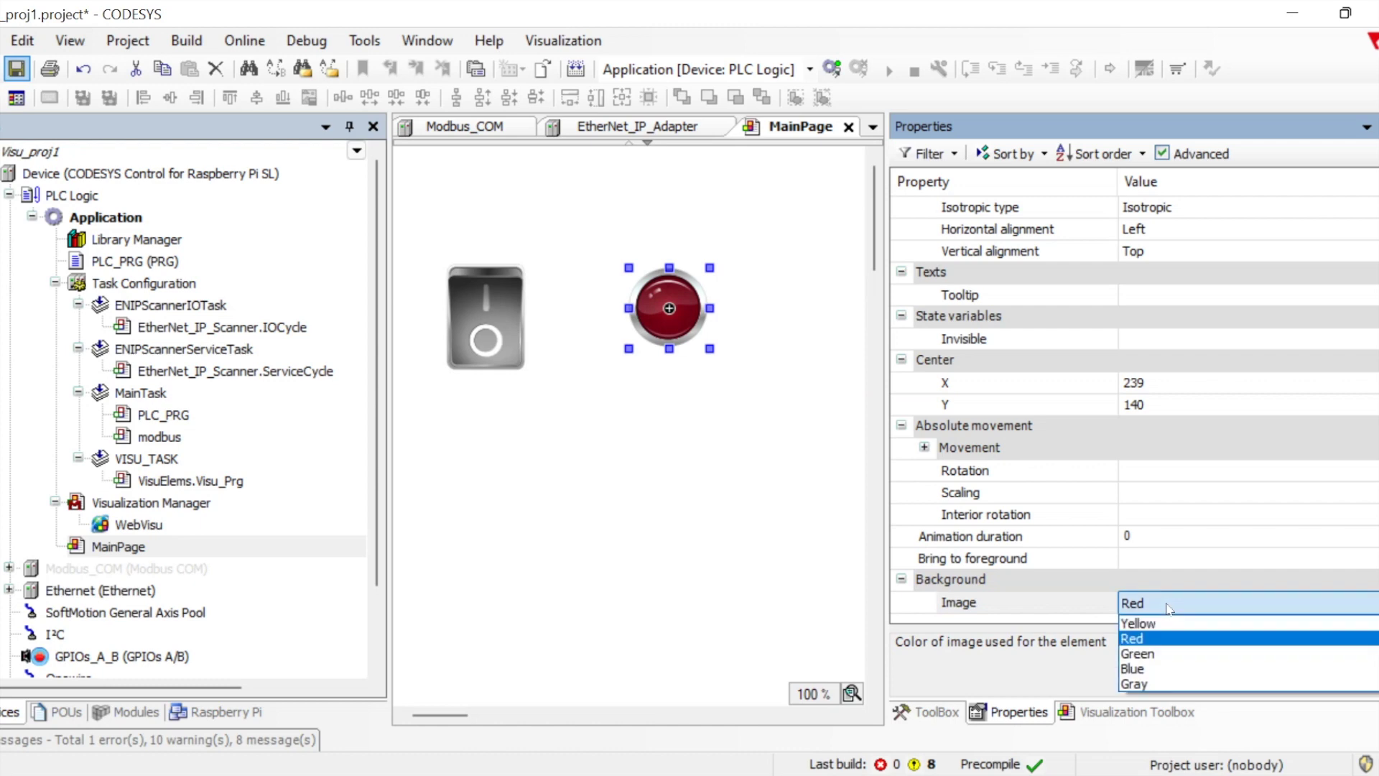
click(1150, 658)
click(1075, 584)
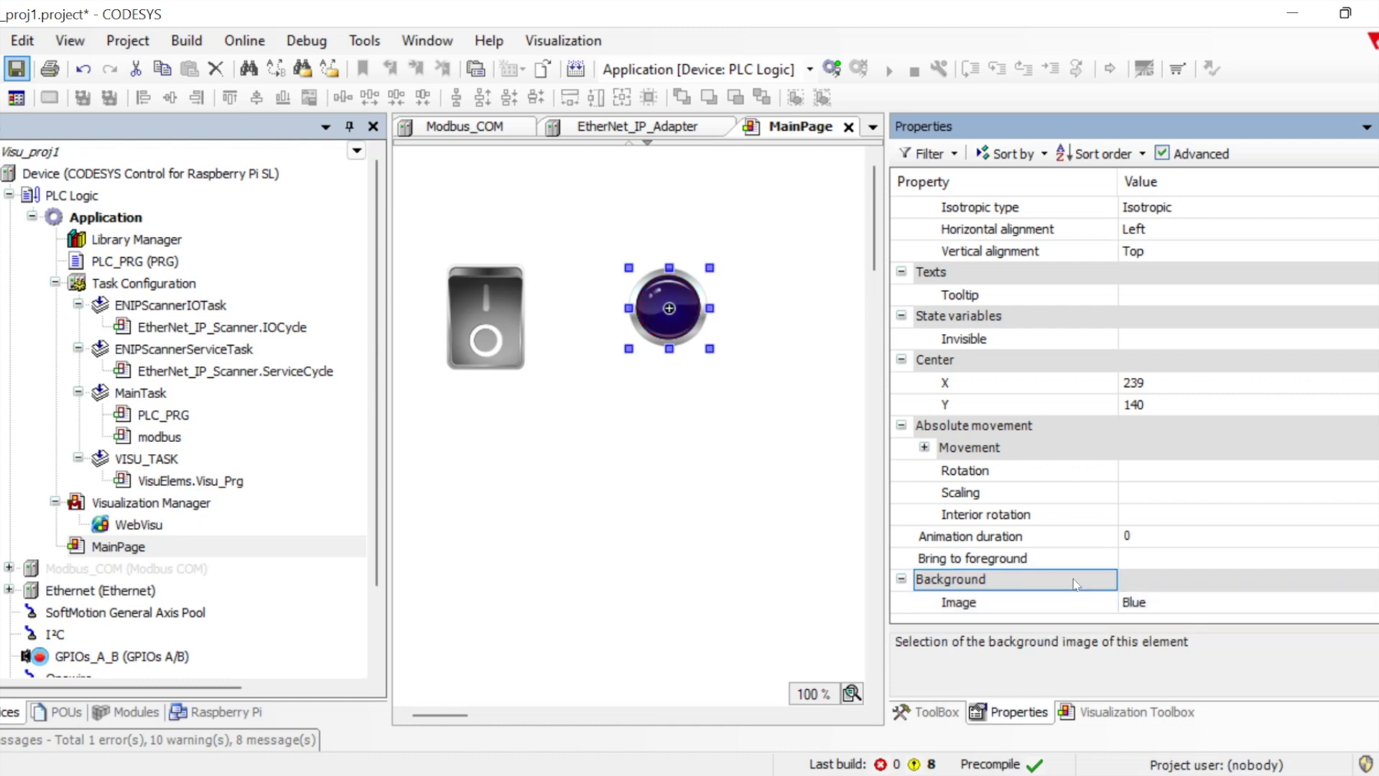
- Assign PLC_PRG.Lamp1 as the variable of the lamp
scroll(1137, 298, up, 2)
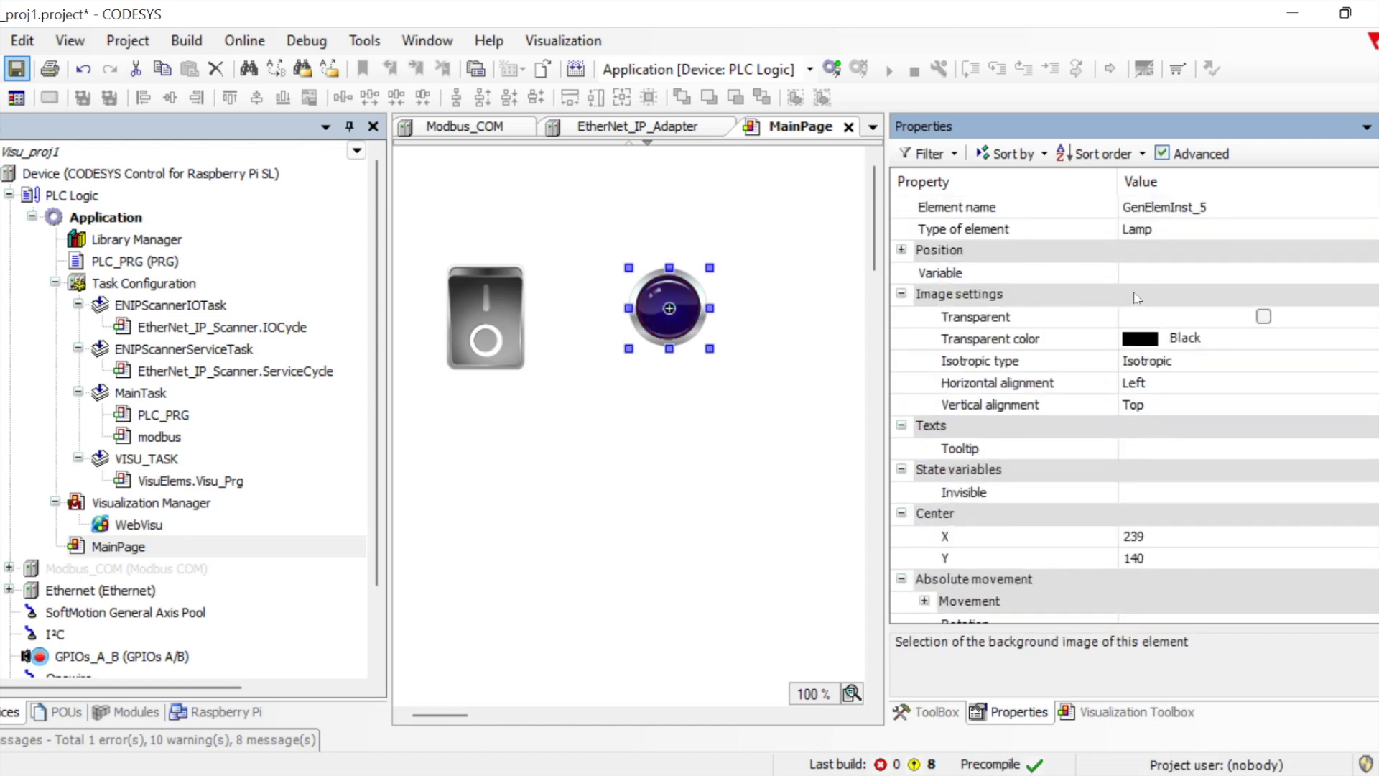
click(1158, 273)
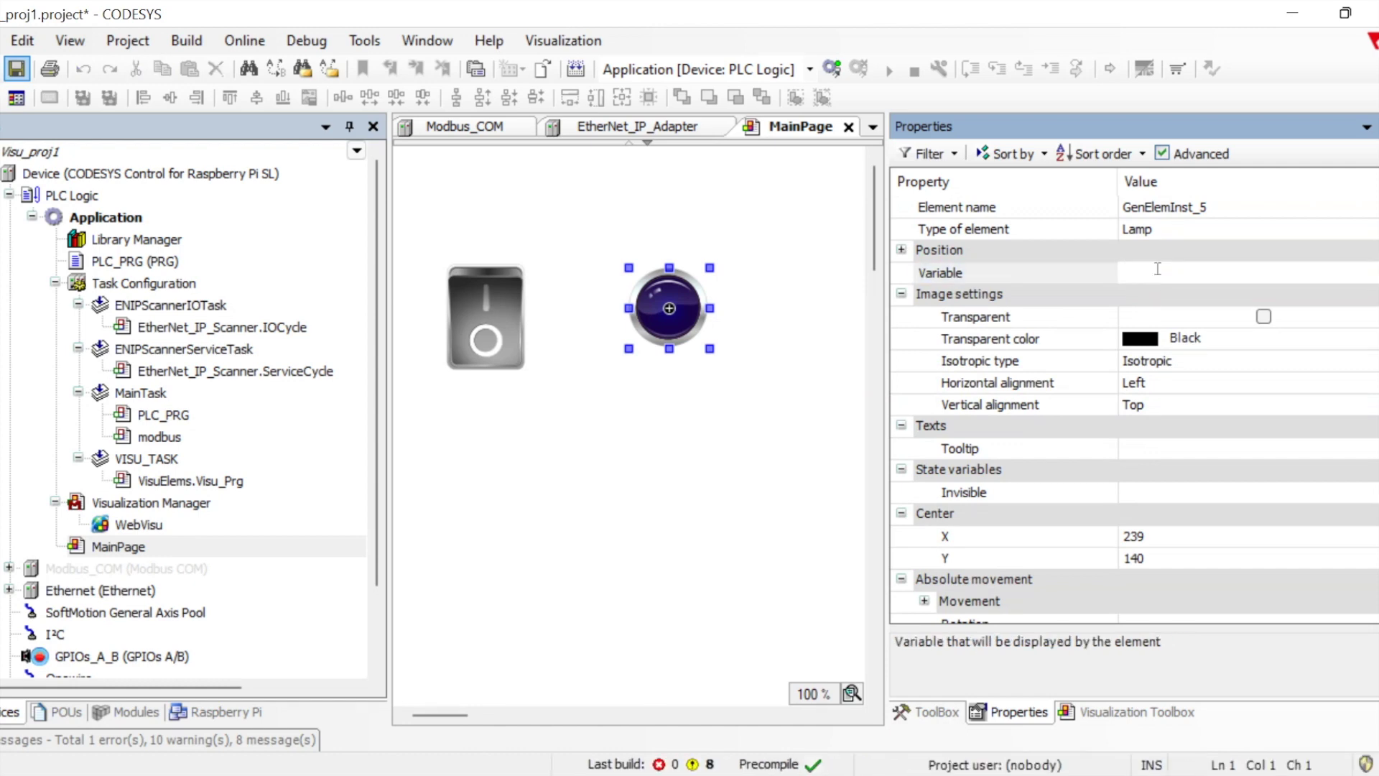
text(PLC)
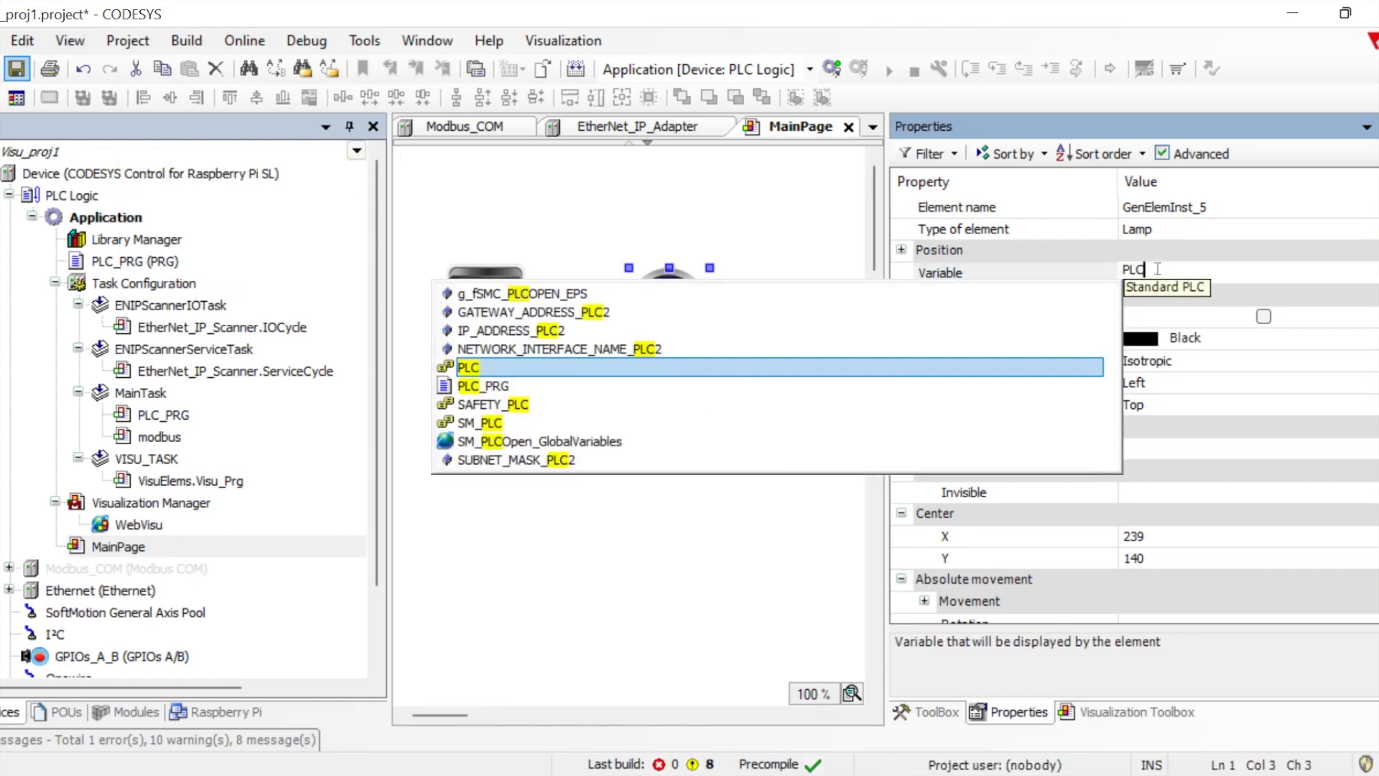
key(Down)
key(Return)
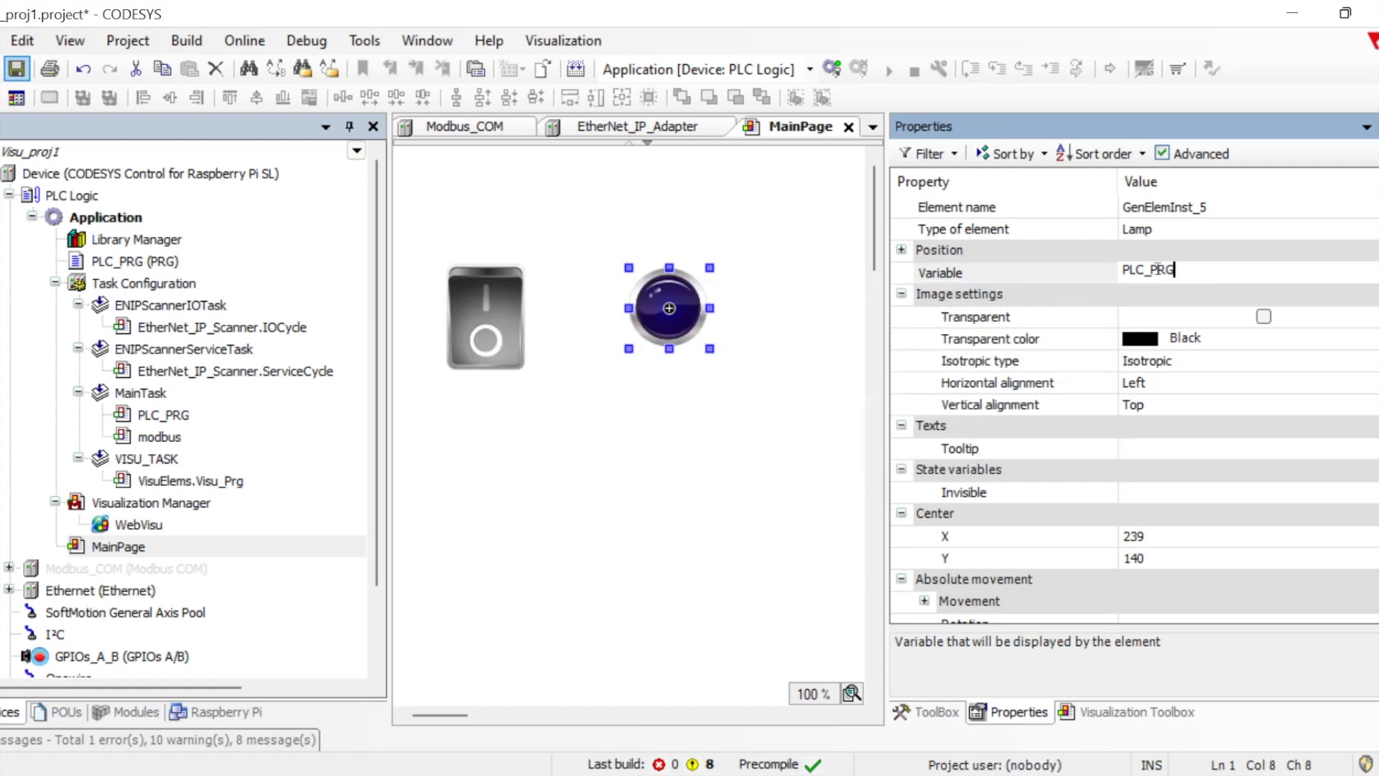
text(.)
key(Down)
key(Up)
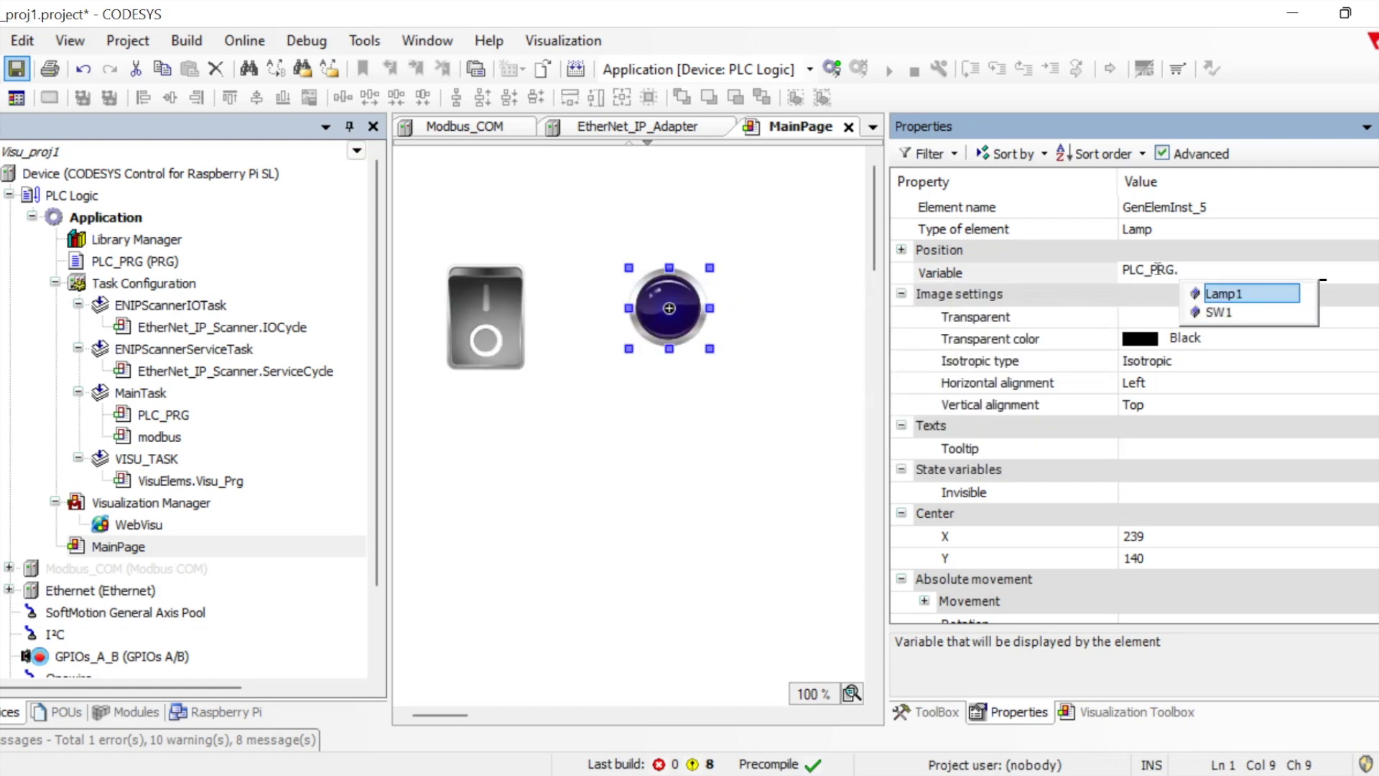
key(Return)
key(Return)
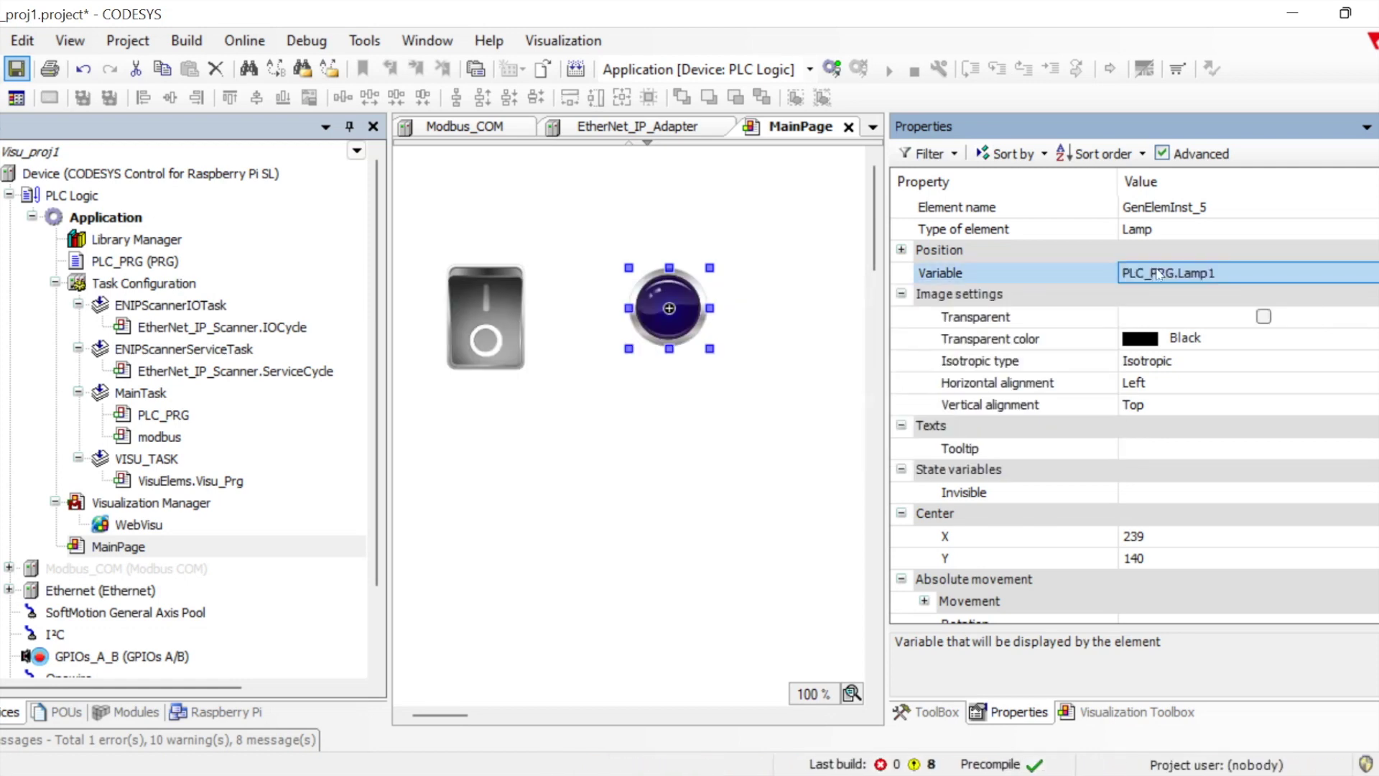
- Deselect the lamp on MainPage and save the project
scroll(1074, 471, down, 2)
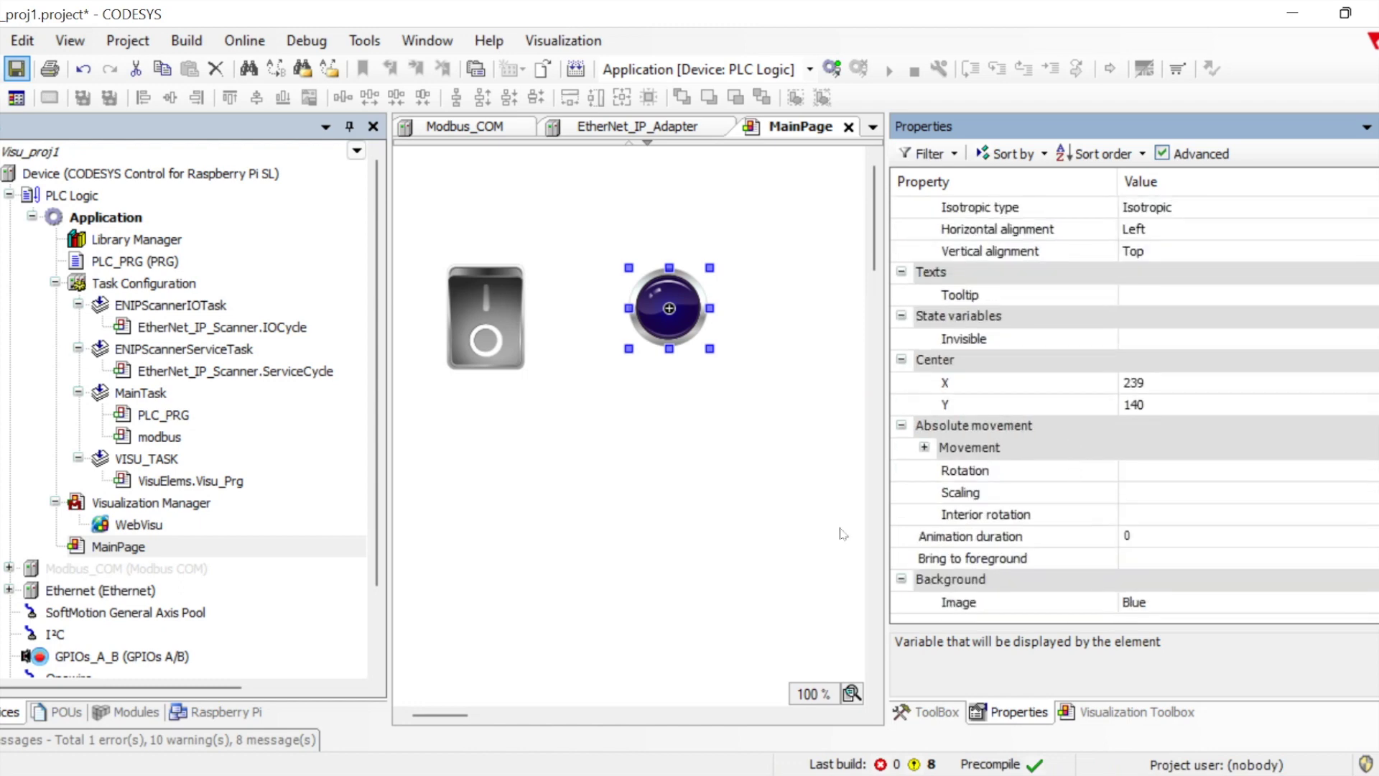
click(523, 524)
click(24, 70)
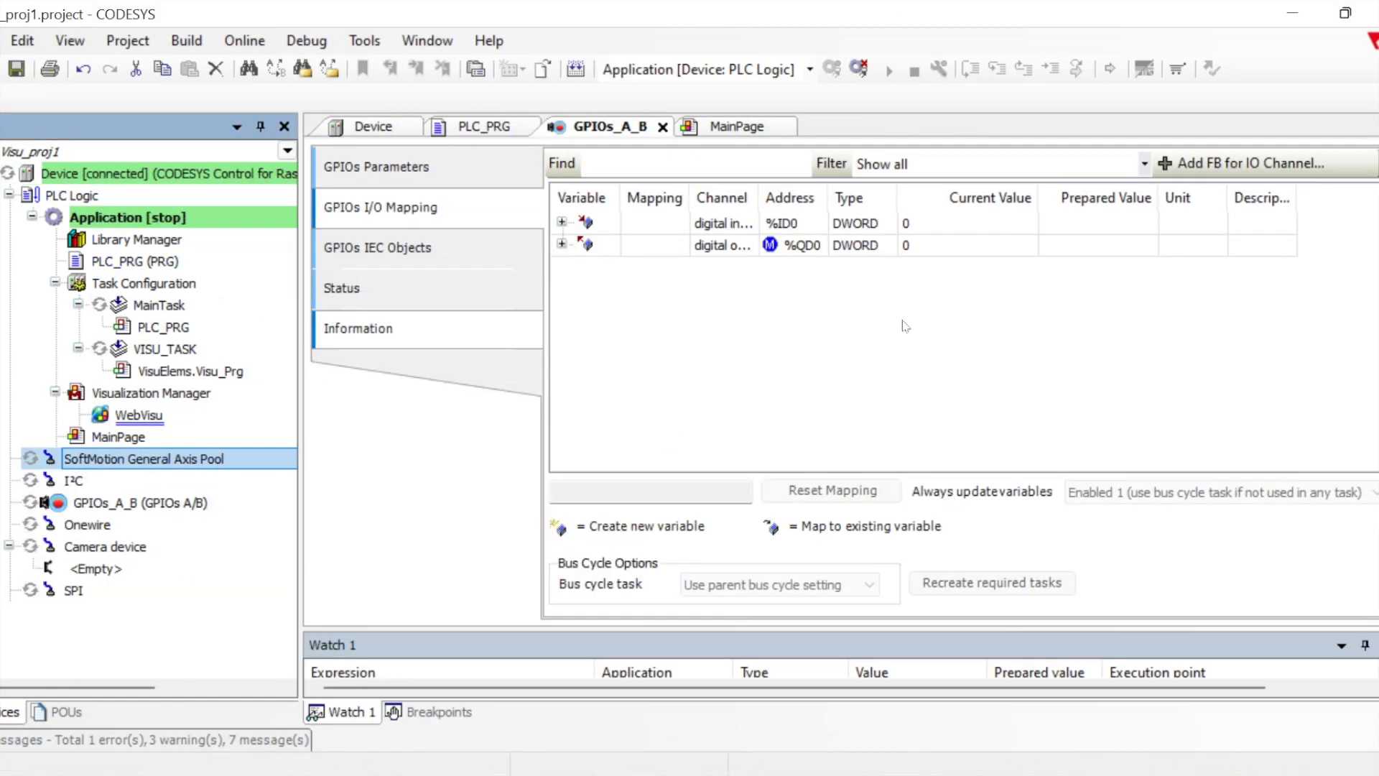
- Start the application on the connected controller and open MainPage in online mode
click(889, 69)
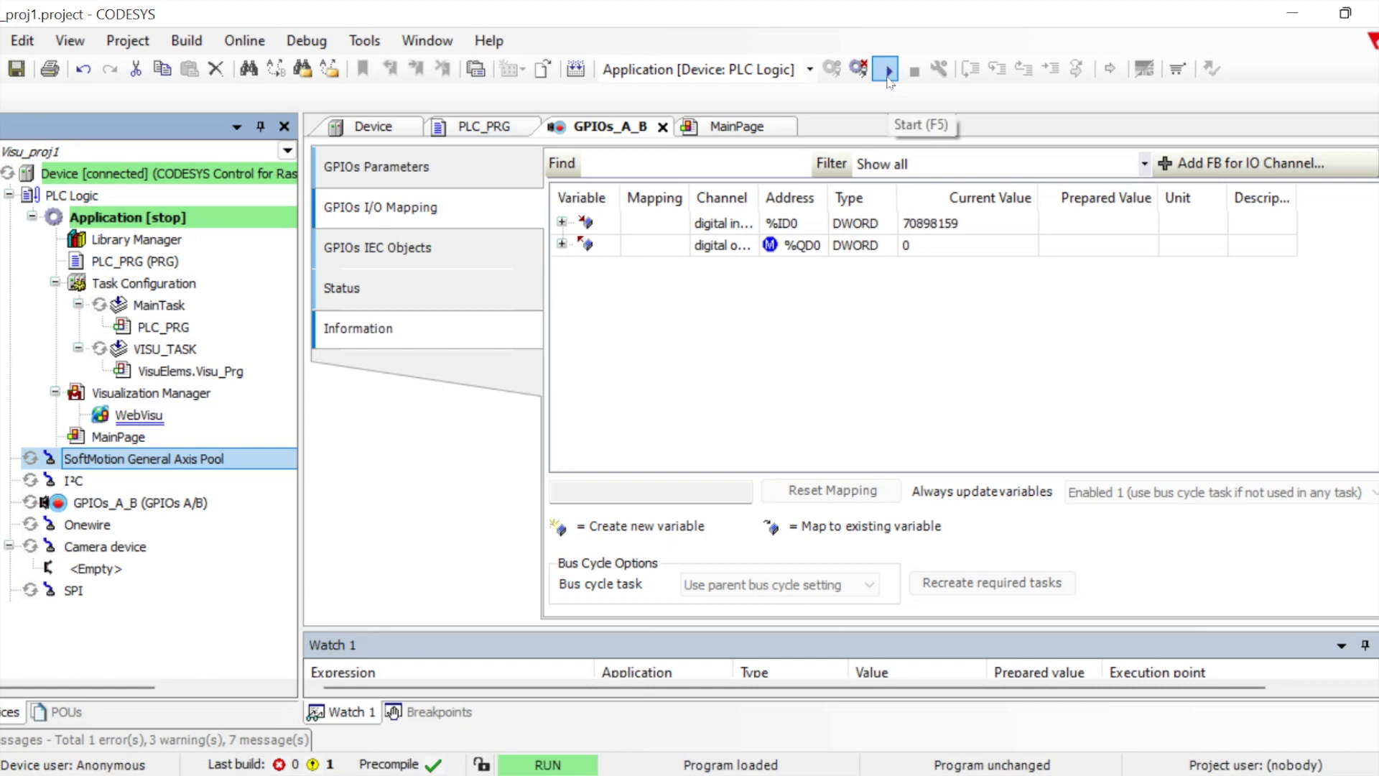
click(678, 368)
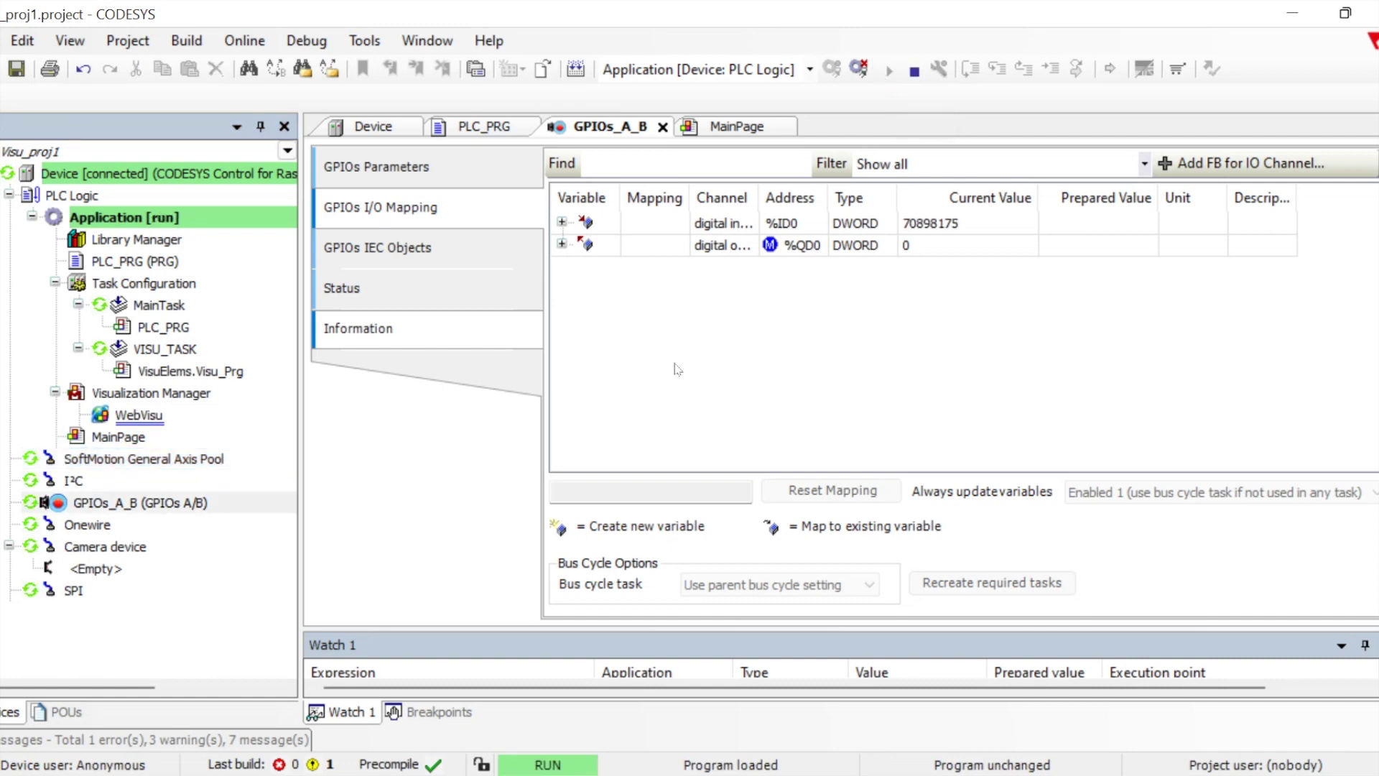
click(94, 442)
double_click(95, 442)
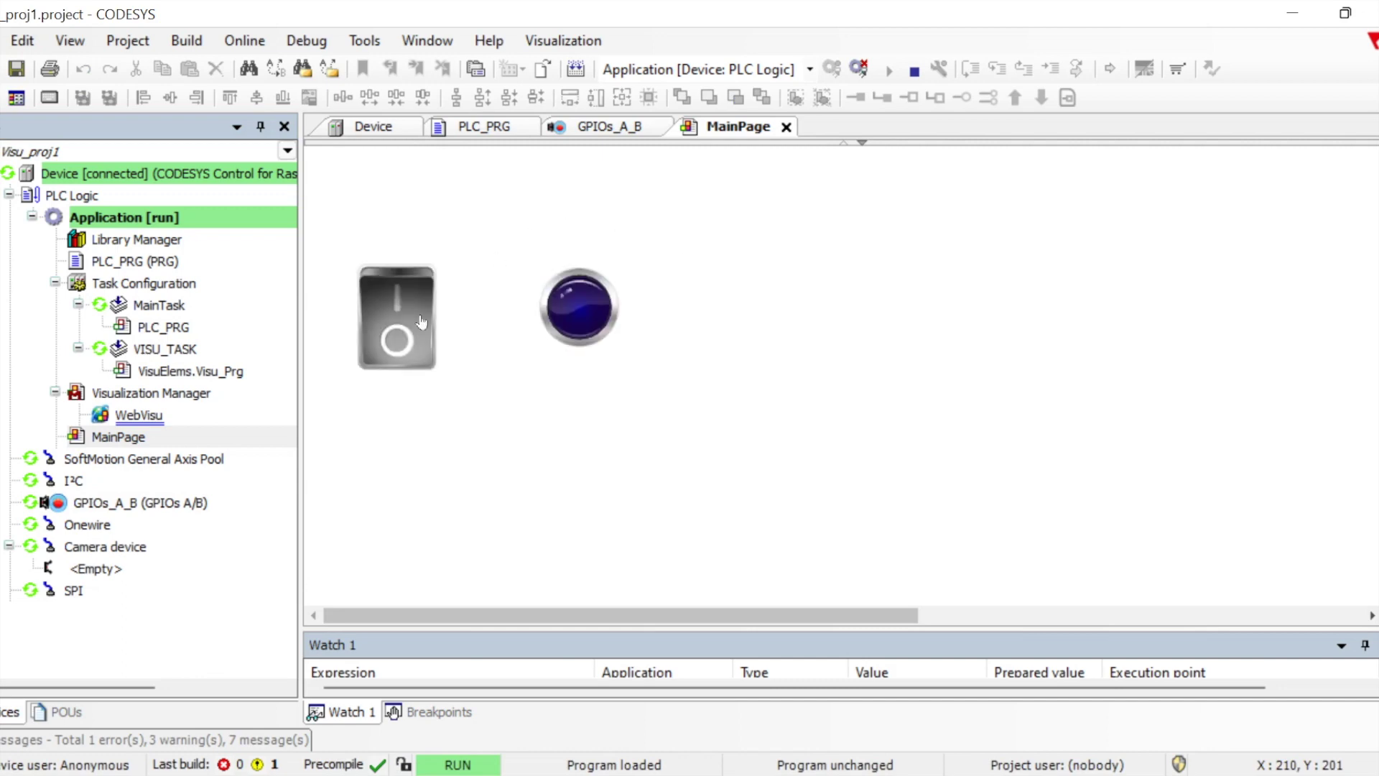
- Toggle the rocker switch on the online MainPage to test the lamp, and reload webvisu.htm in the browser
click(407, 306)
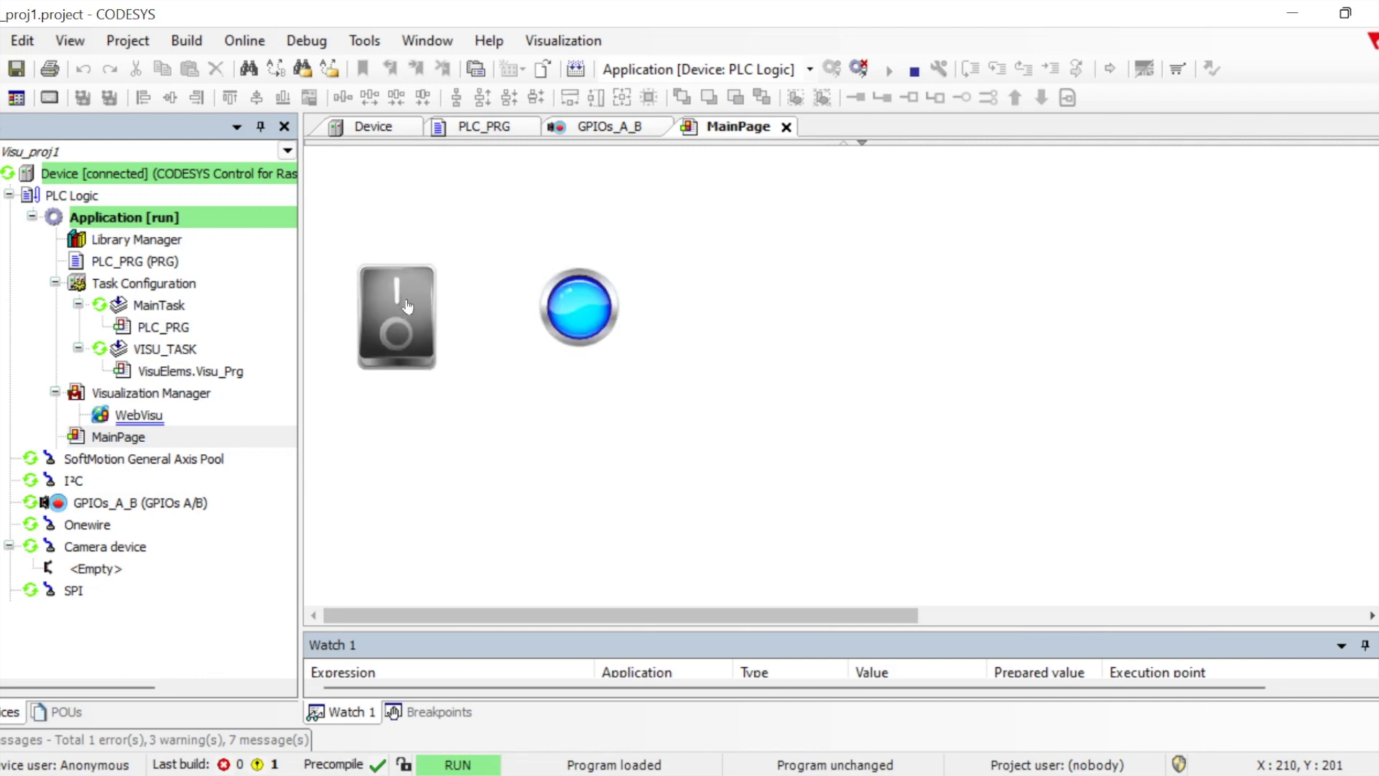
click(402, 345)
click(403, 302)
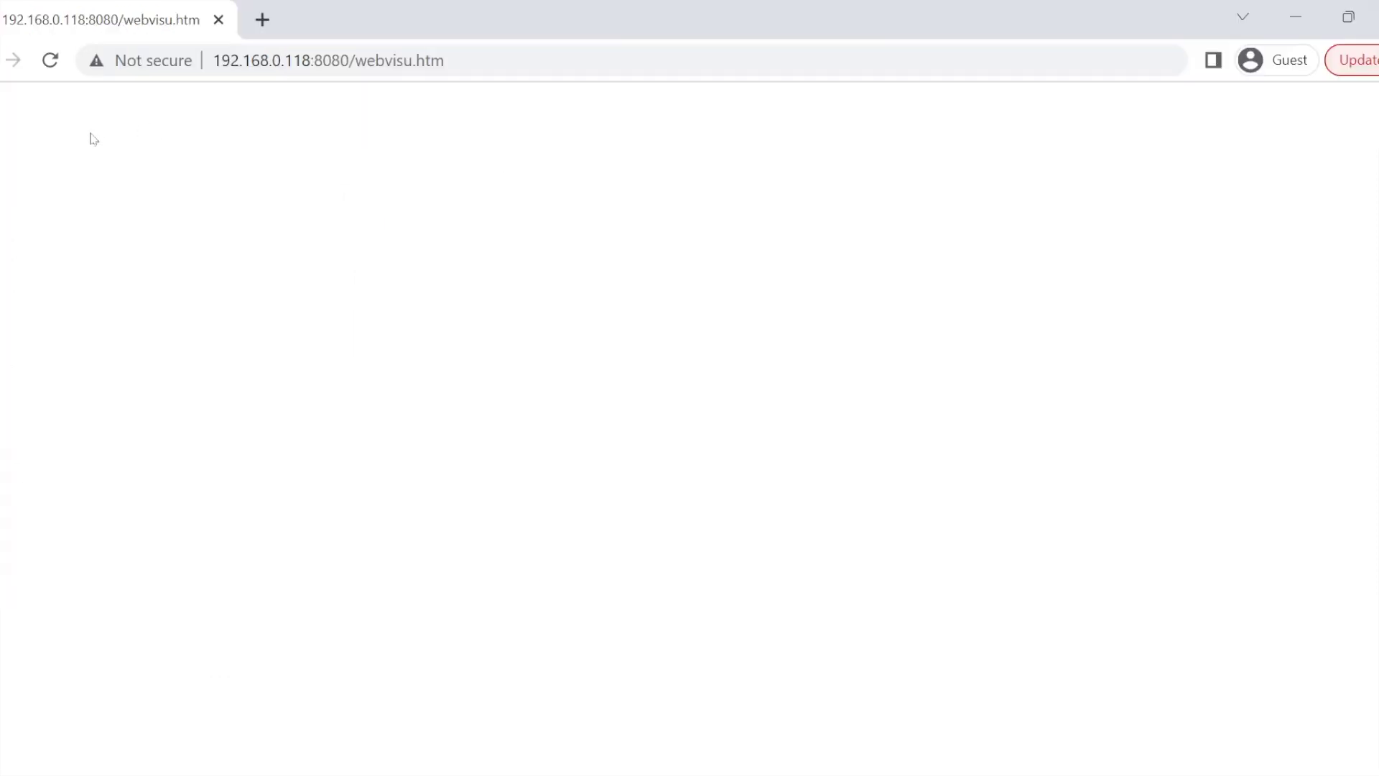
click(52, 63)
click(673, 772)
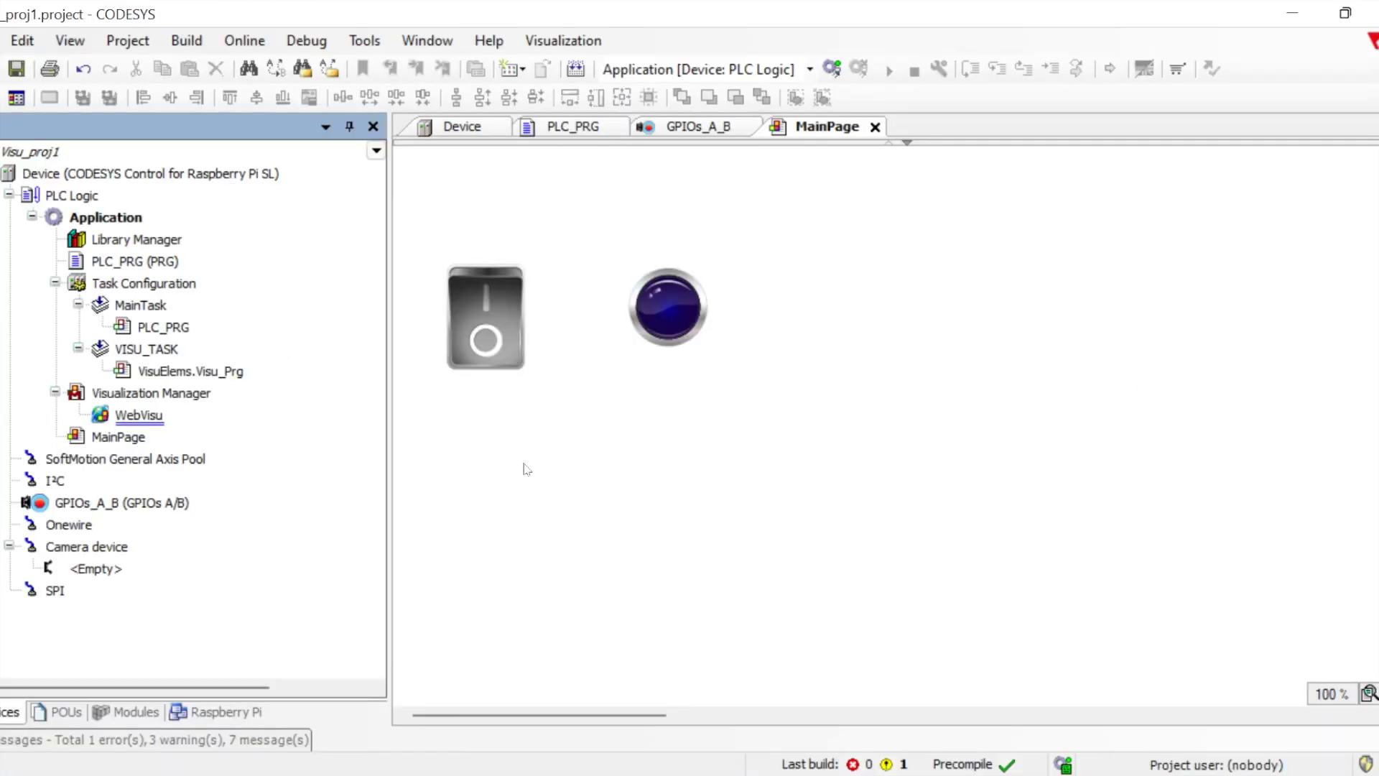
- In CODESYS, set MainPage as the start visualization of WebVisu and save the project
double_click(138, 417)
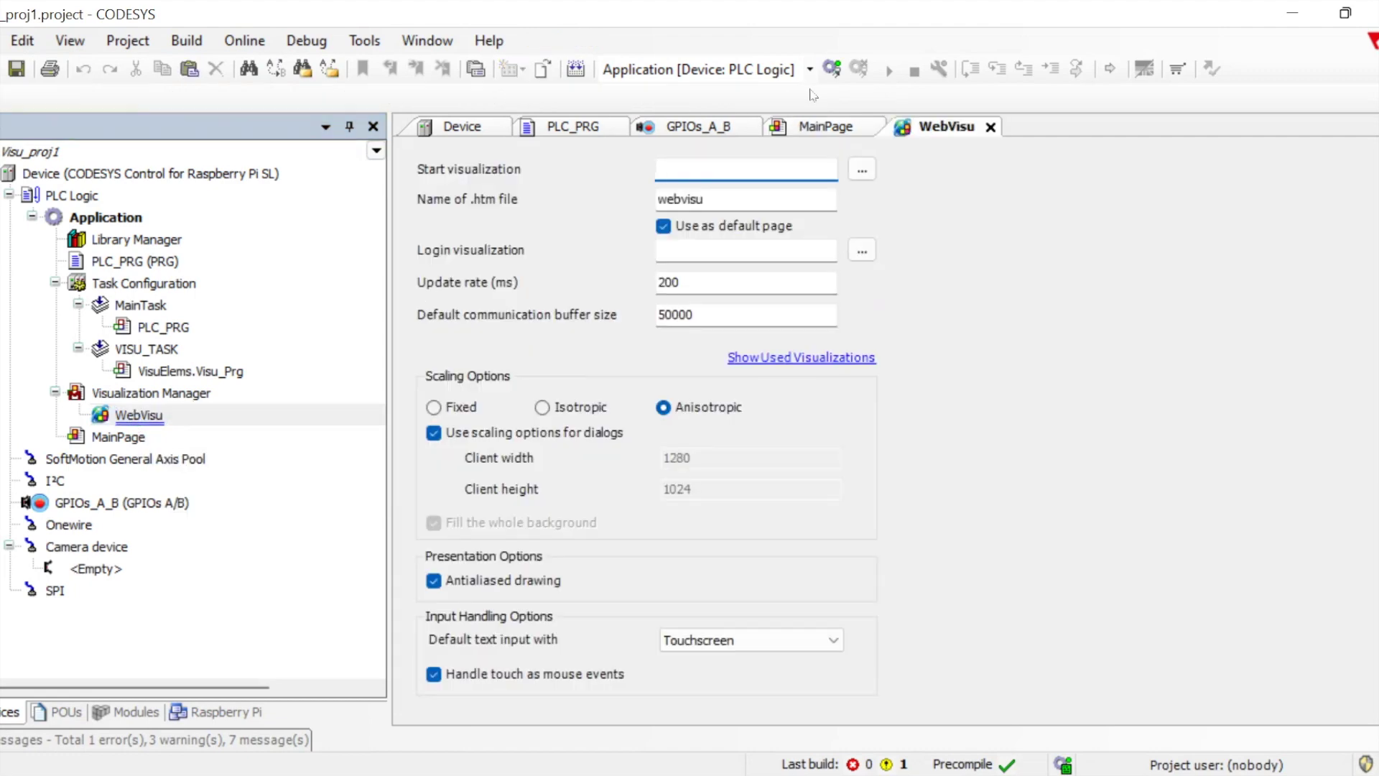
click(862, 169)
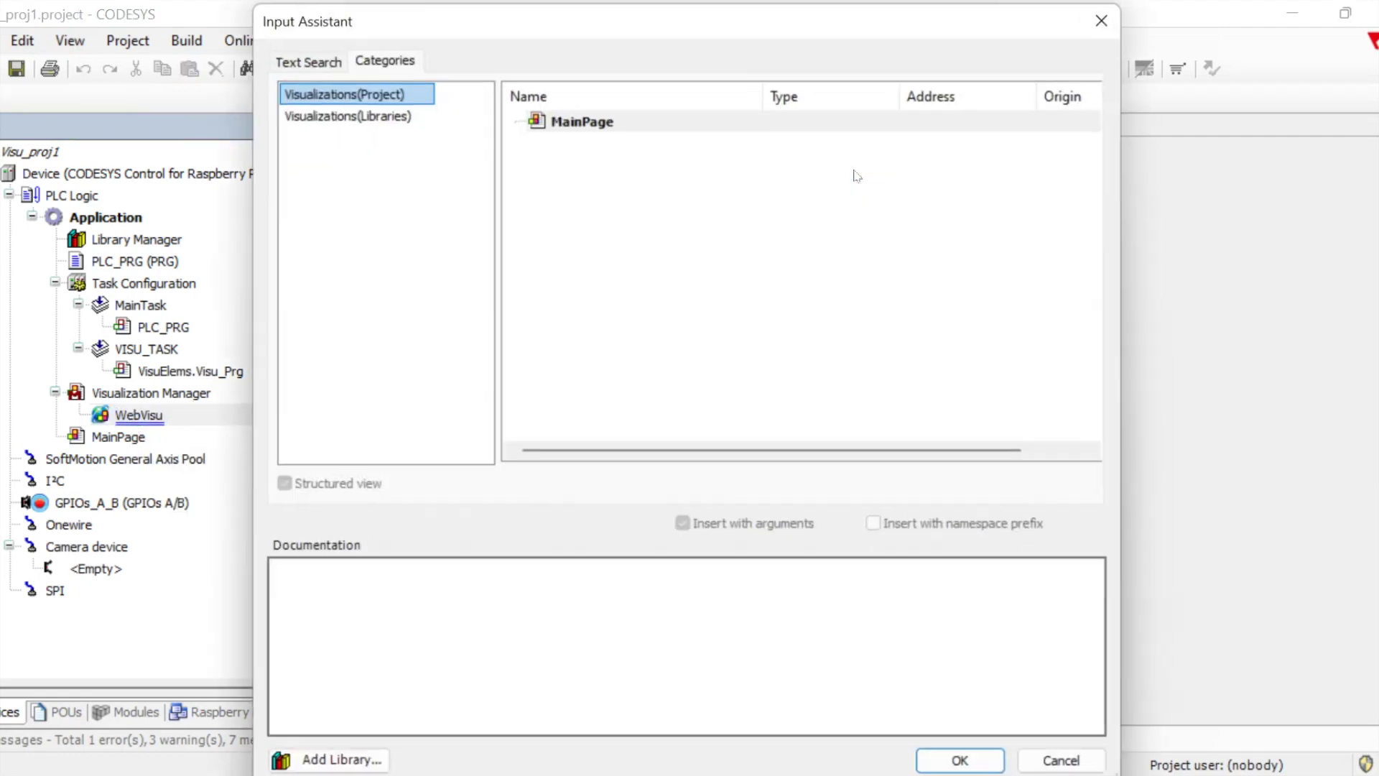
double_click(575, 124)
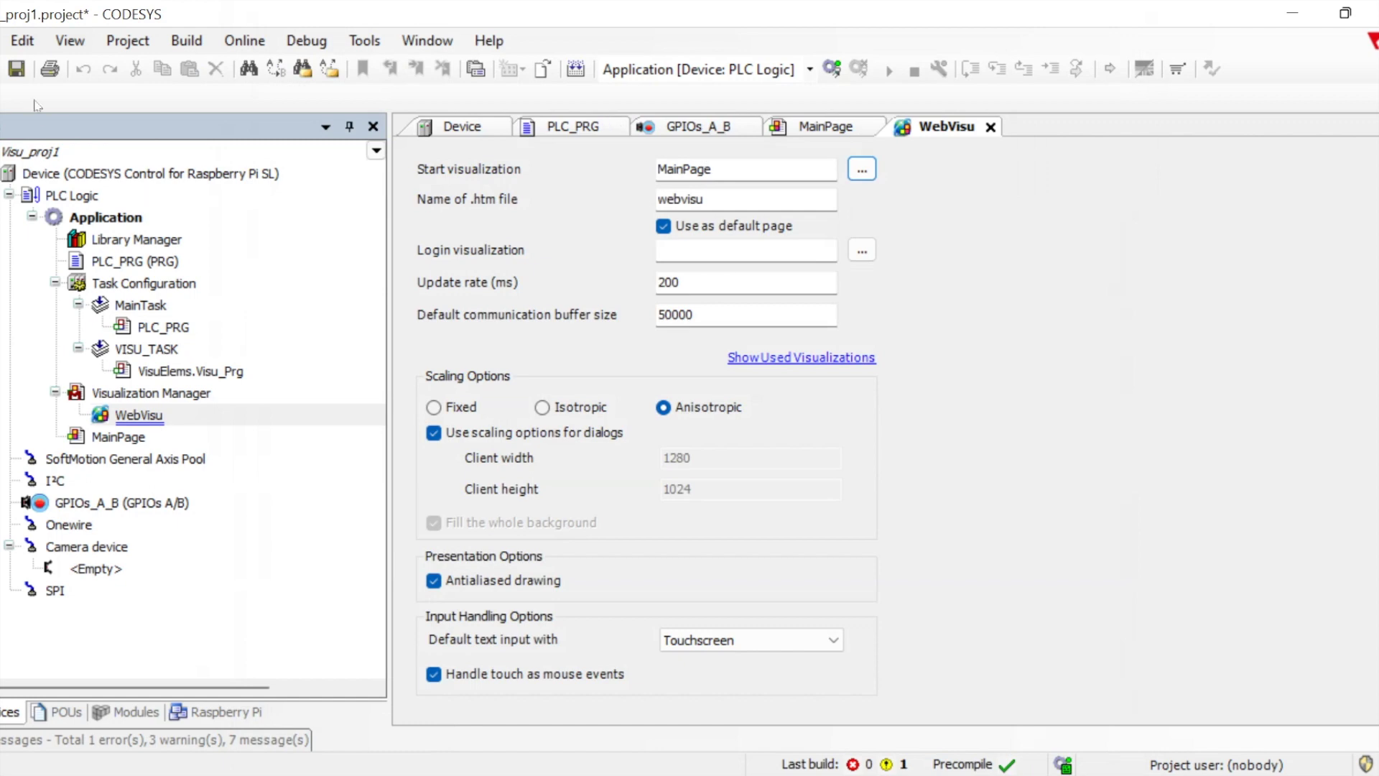
click(15, 68)
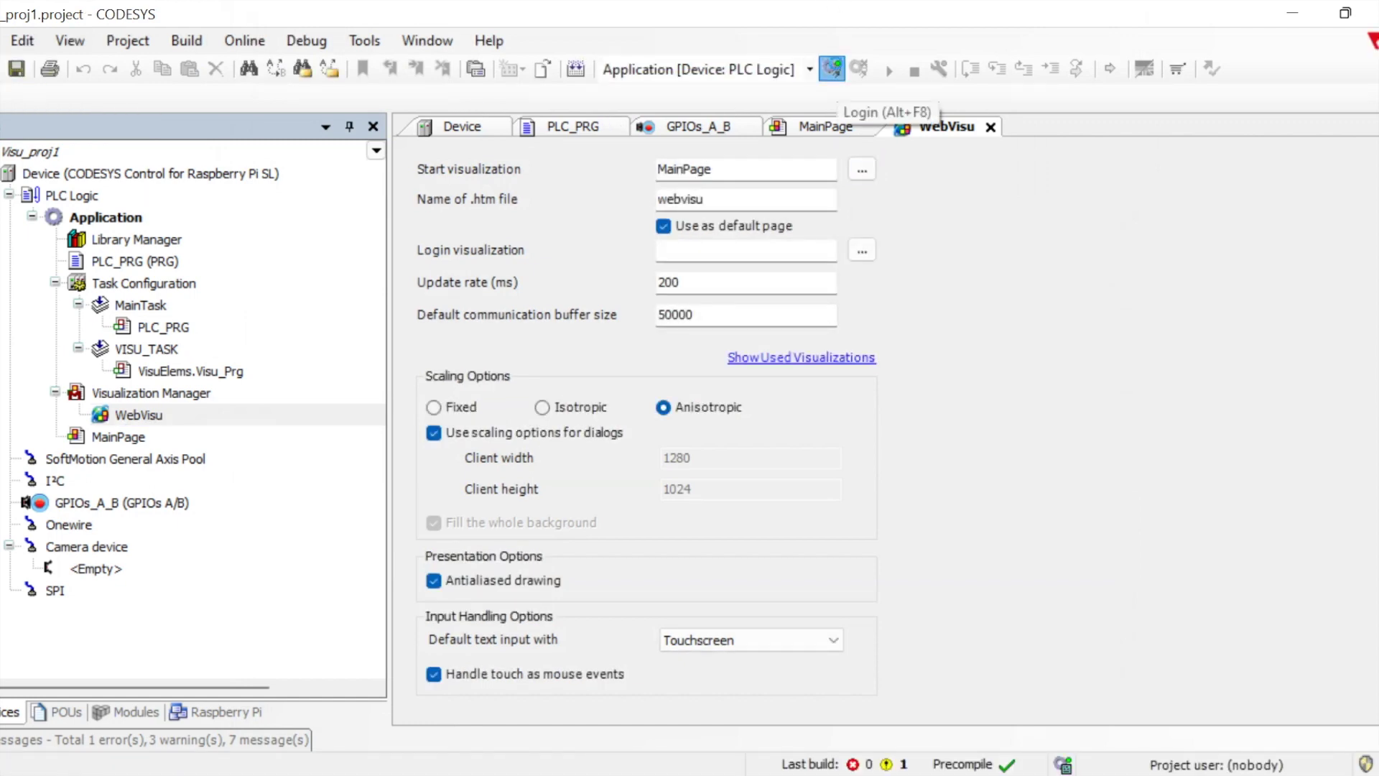
- Log in to the controller with download, including the boot application update, and start the application
click(832, 69)
click(547, 395)
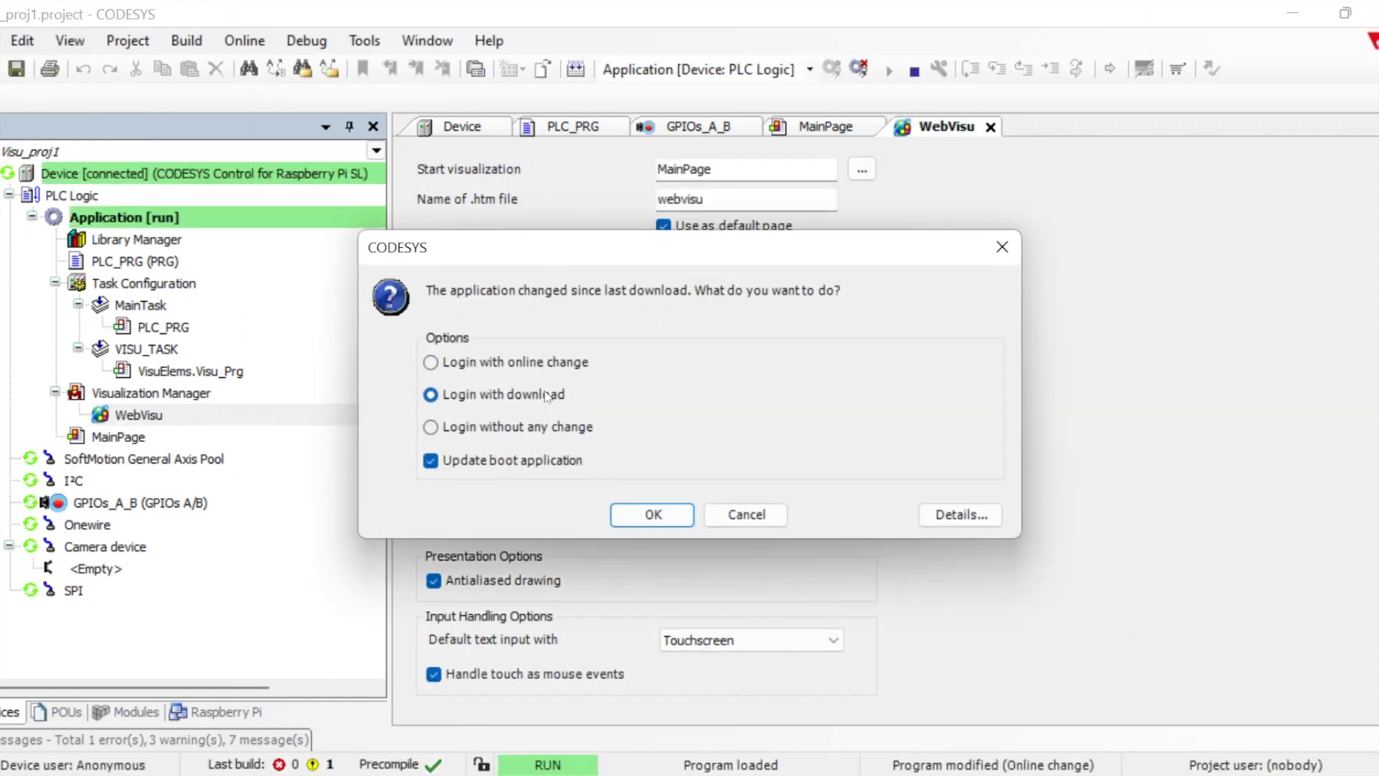
click(652, 514)
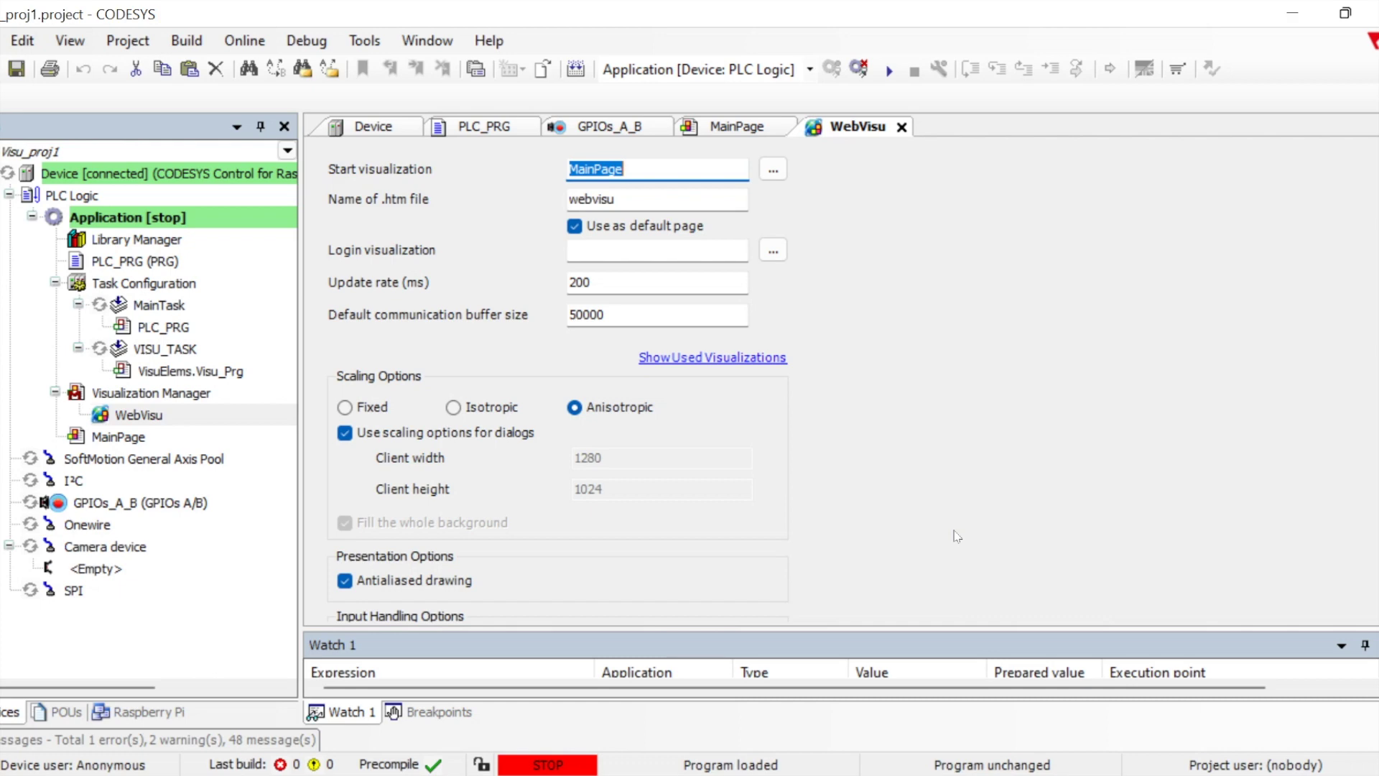
click(888, 70)
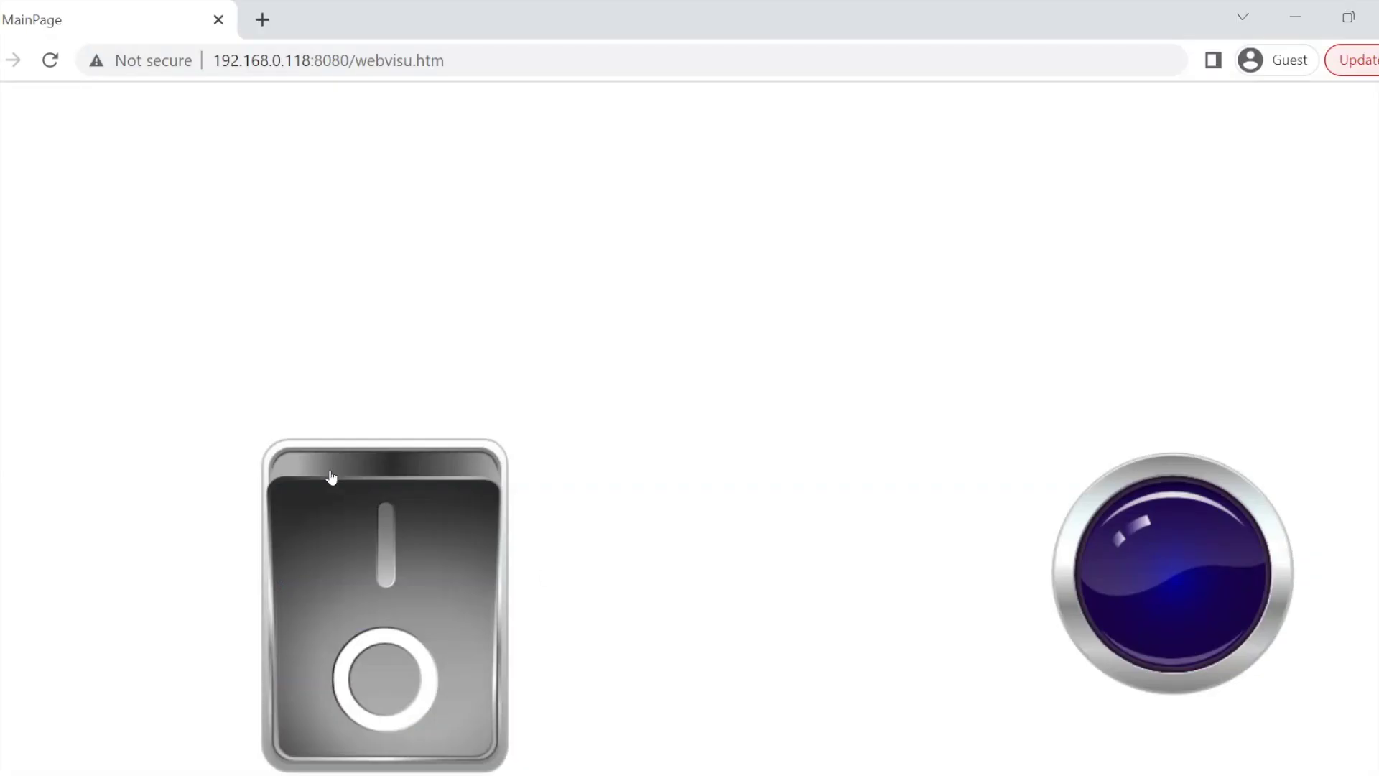
- Toggle the rocker switch on and off in the browser's web visualization to test the lamp
click(331, 477)
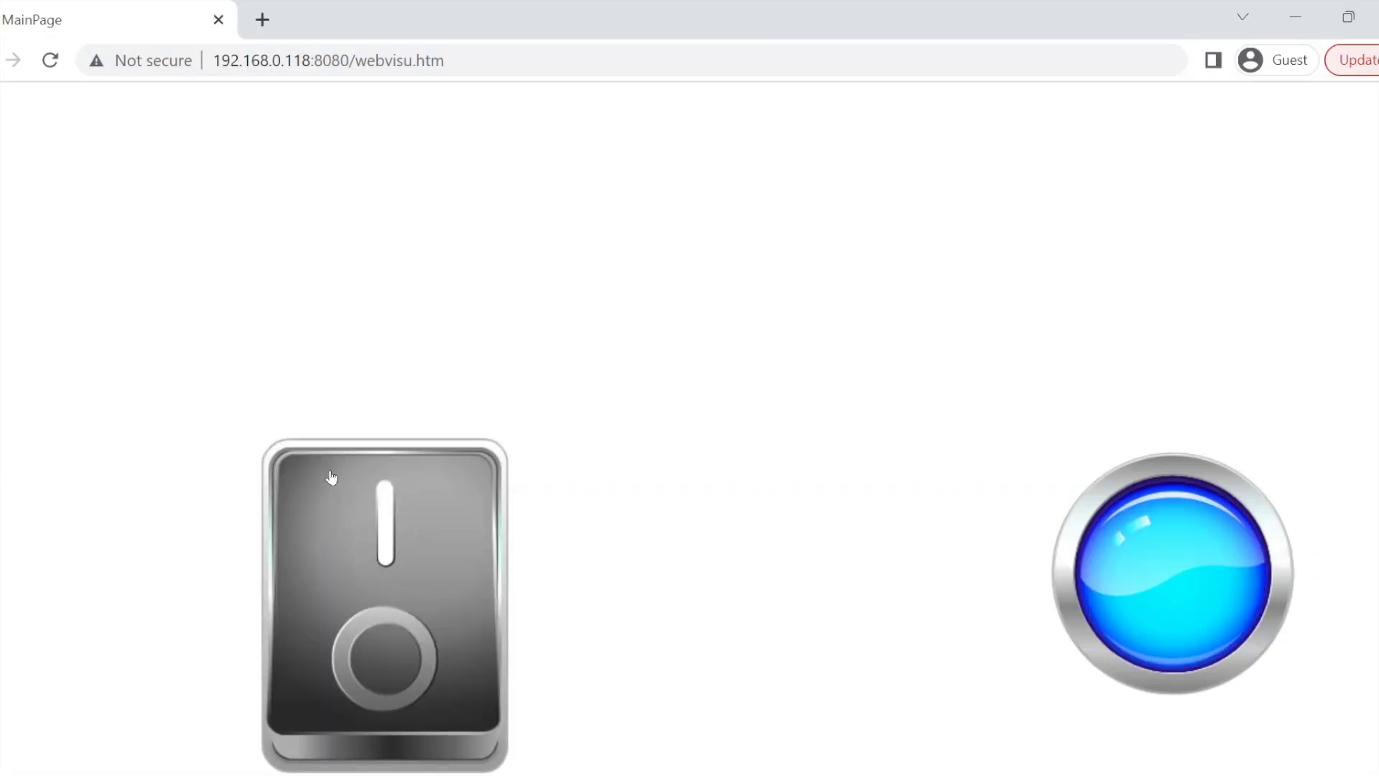
click(390, 627)
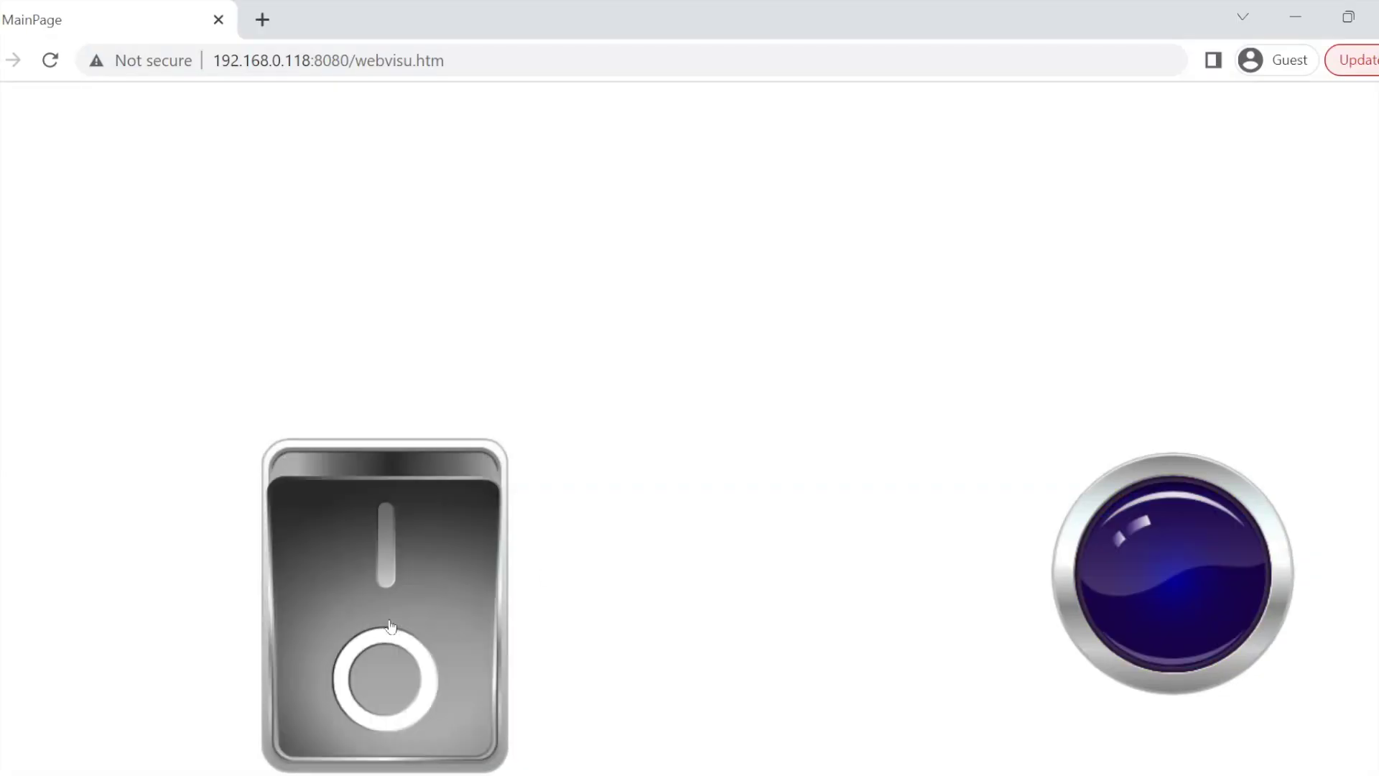
click(406, 531)
click(414, 679)
click(1296, 10)
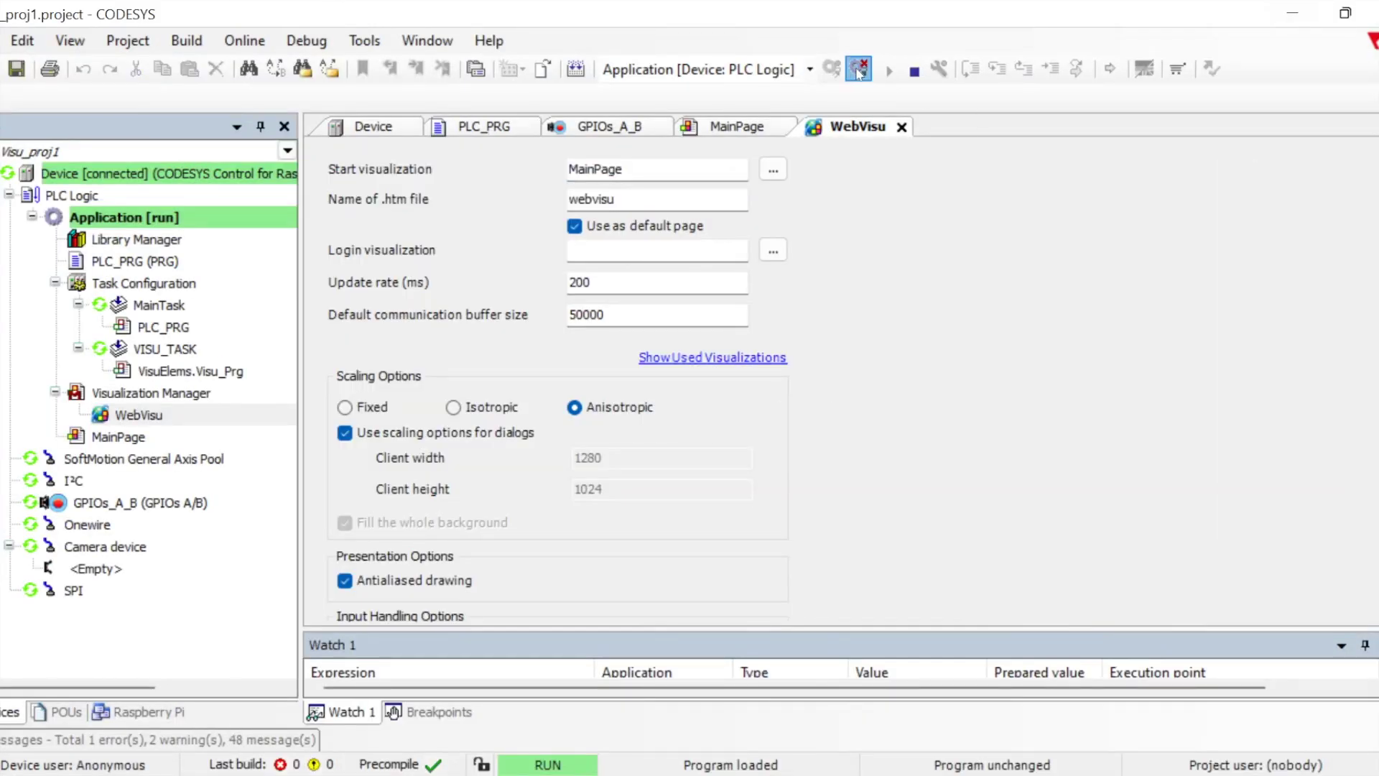
- Log out of the controller and expand the digital outputs in the GPIOs_A_B I/O mapping
click(858, 70)
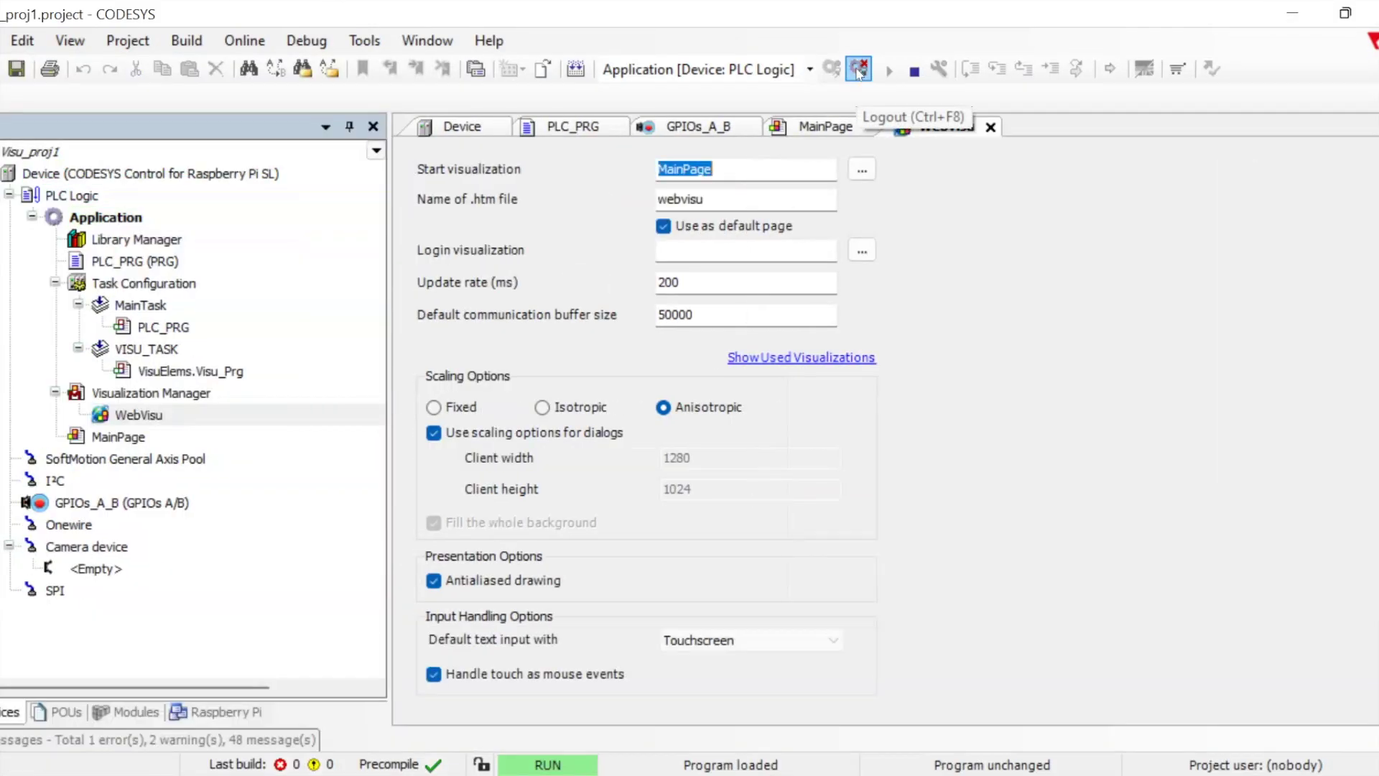
double_click(113, 505)
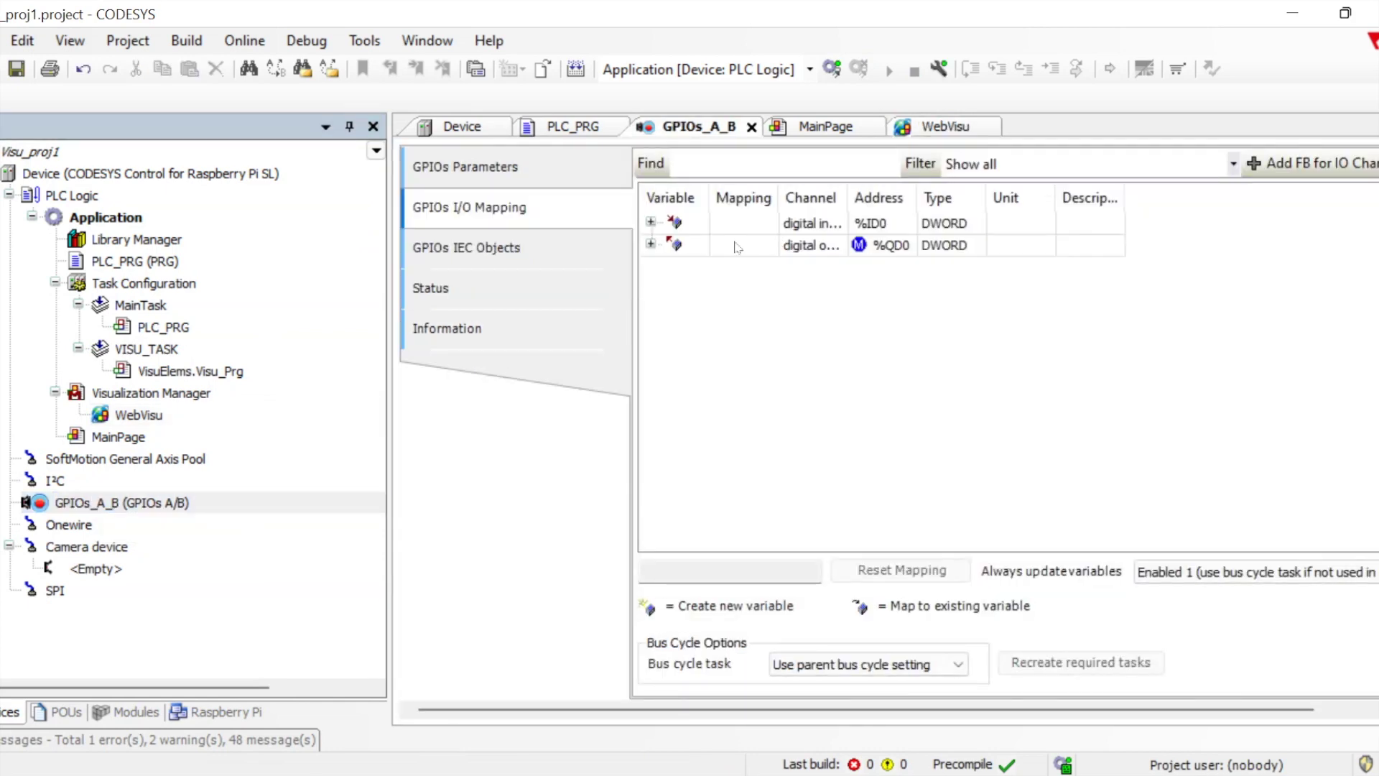
double_click(648, 247)
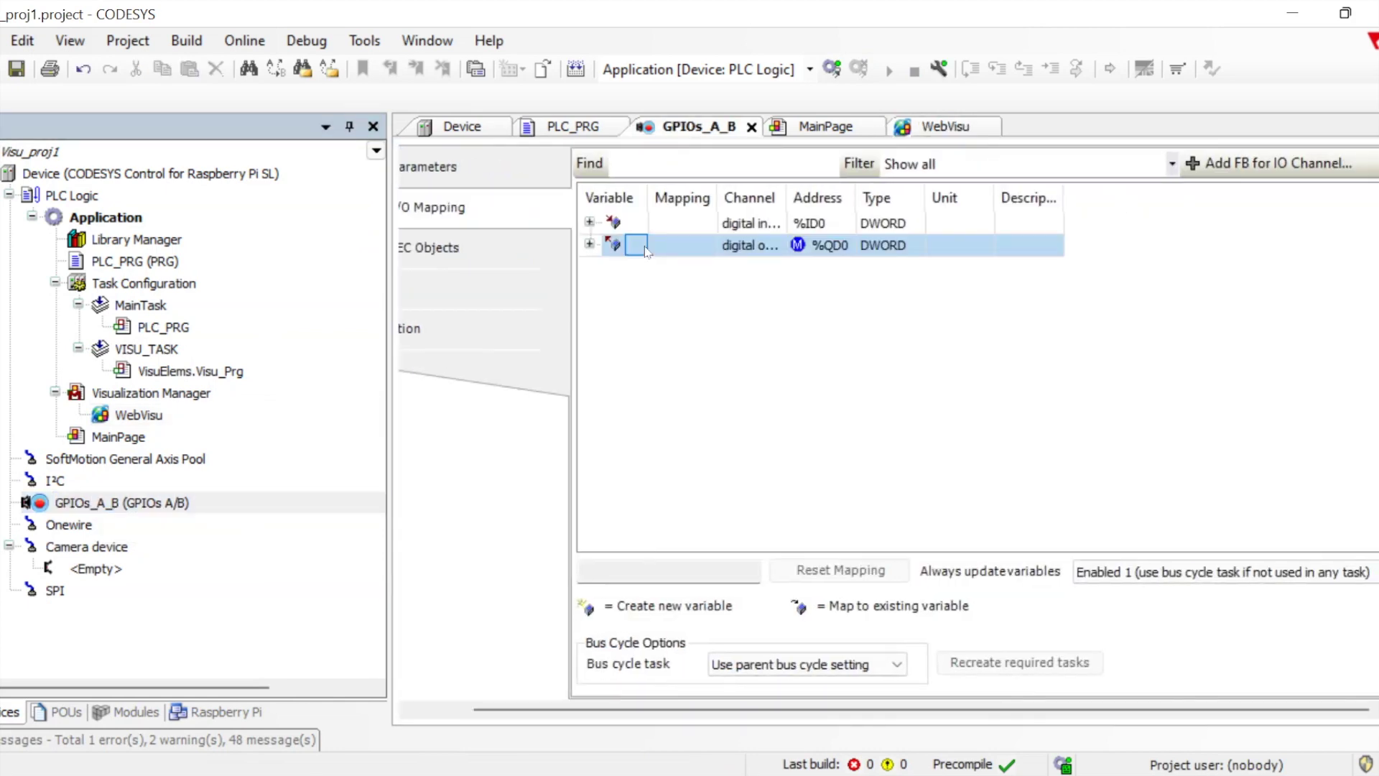
click(589, 244)
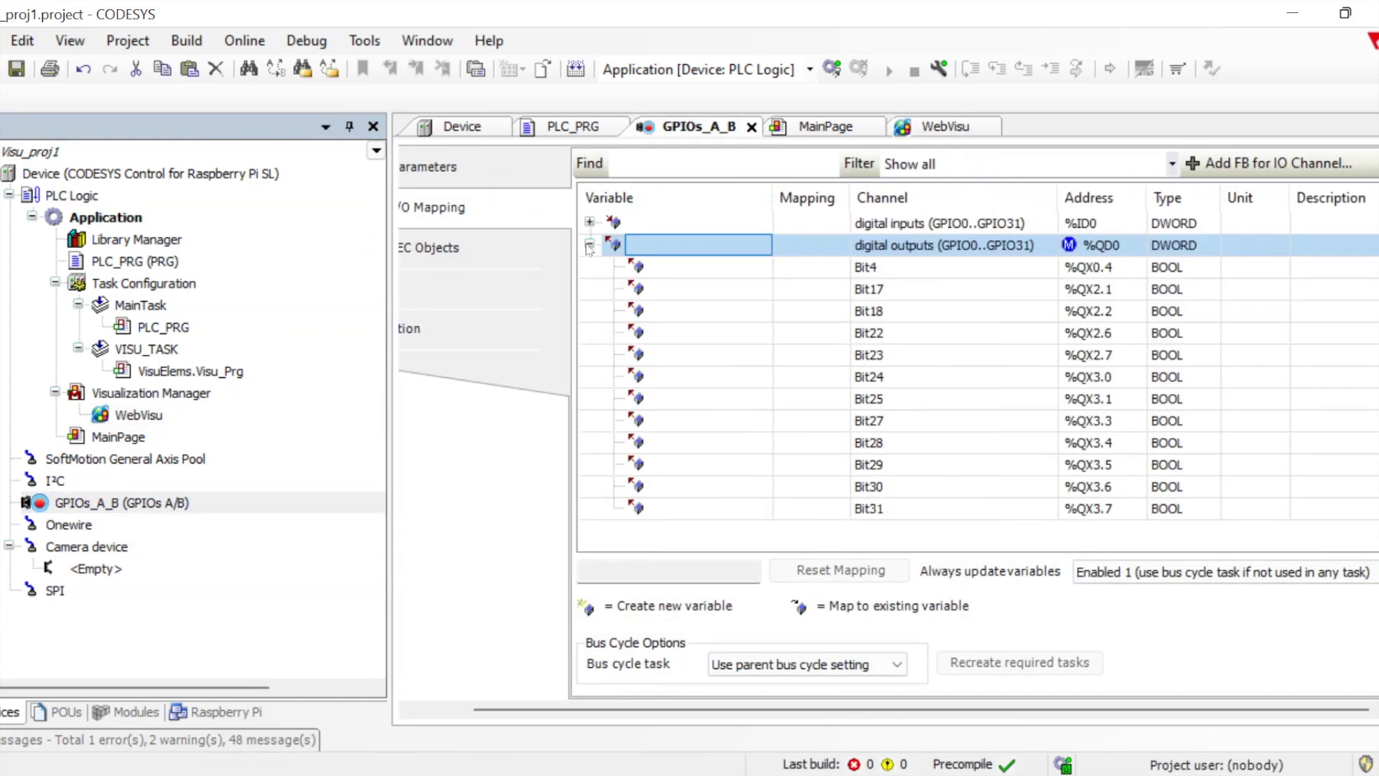
- Map the digital output channel Bit17 to the existing variable Application.PLC_PRG.SW1
double_click(716, 284)
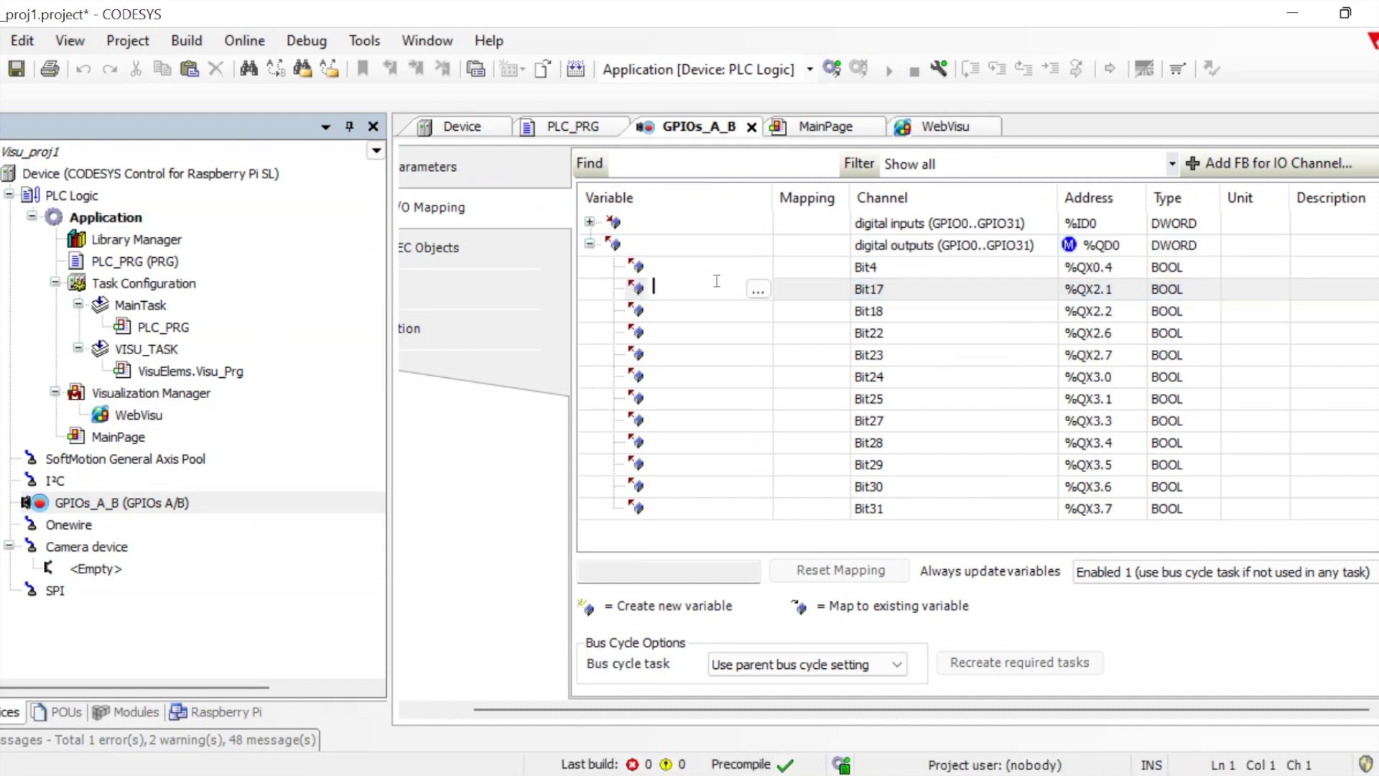
text(PLC)
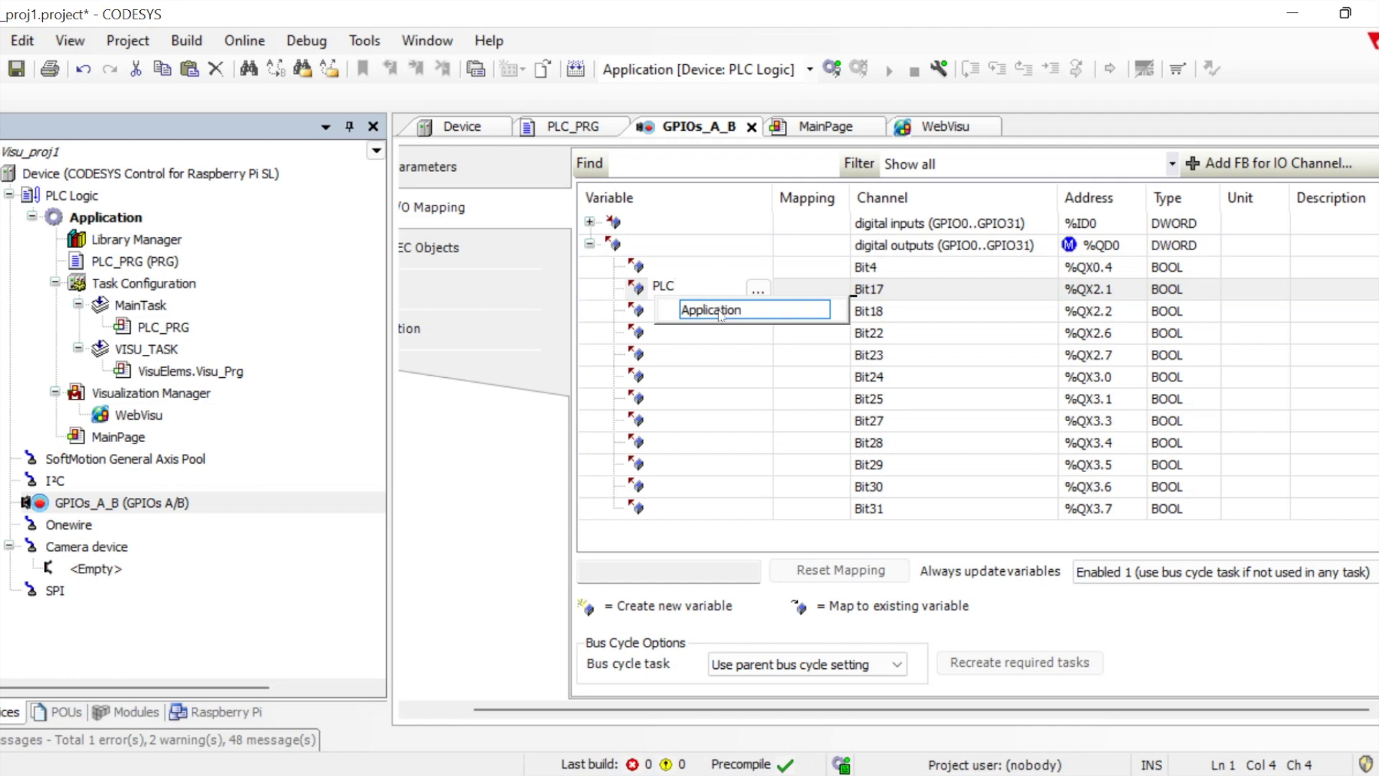
click(721, 314)
text(.plc)
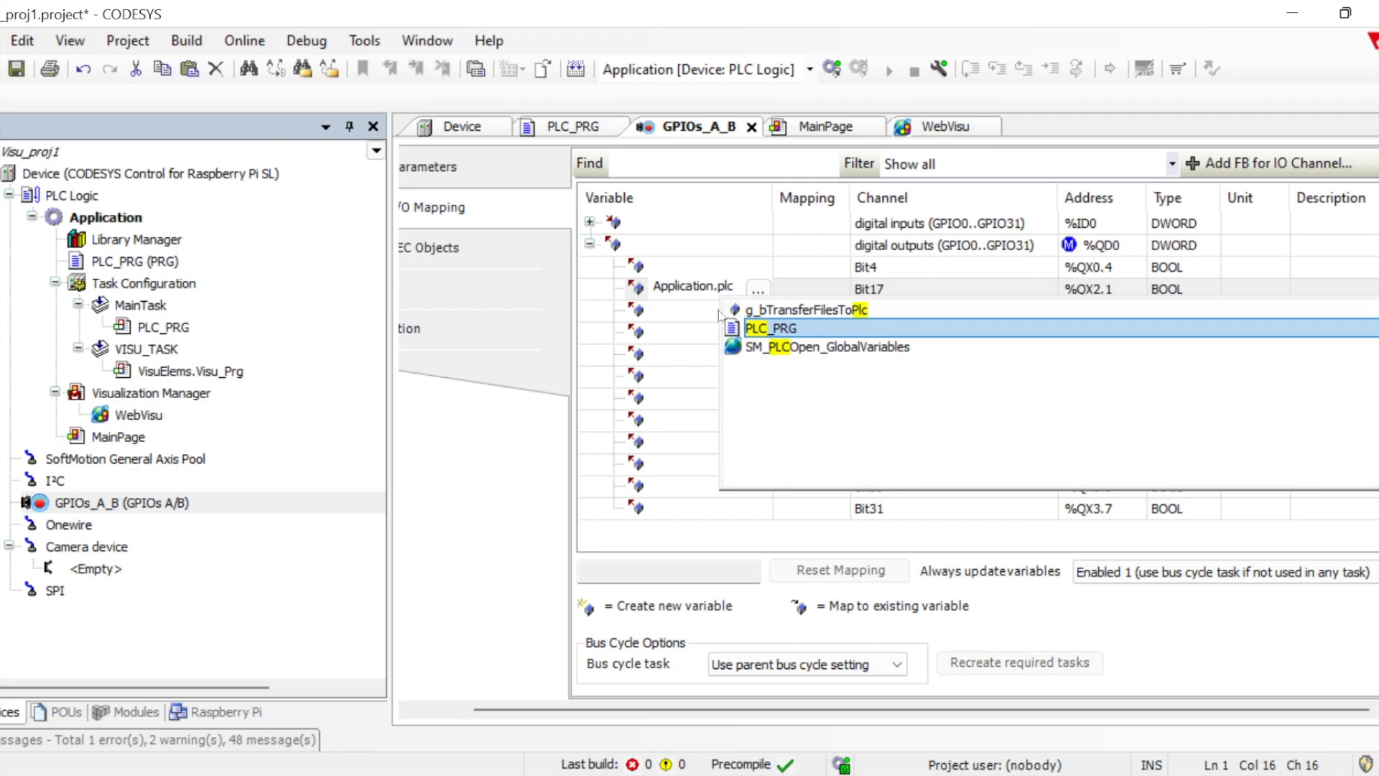
key(Return)
text(.PLC_PRG.)
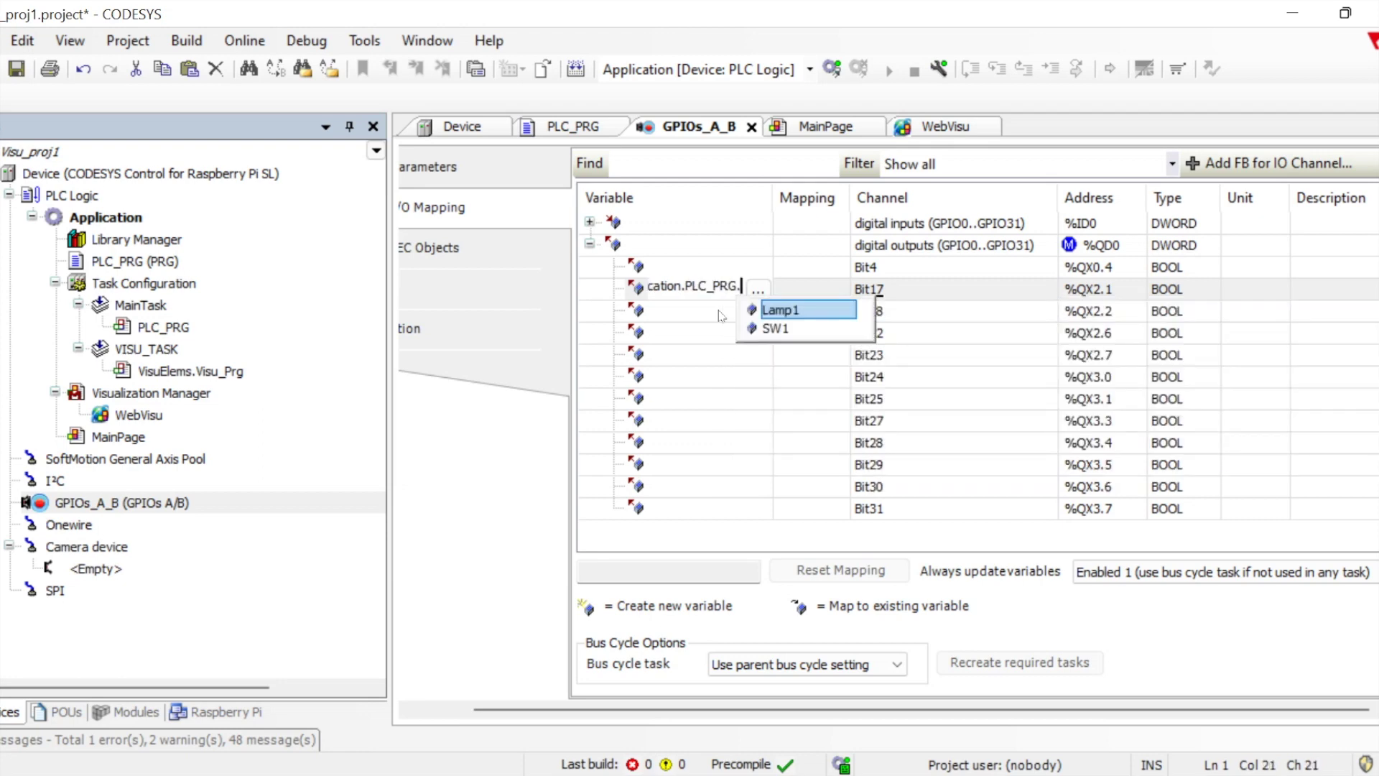
key(Down)
key(Return)
key(Return)
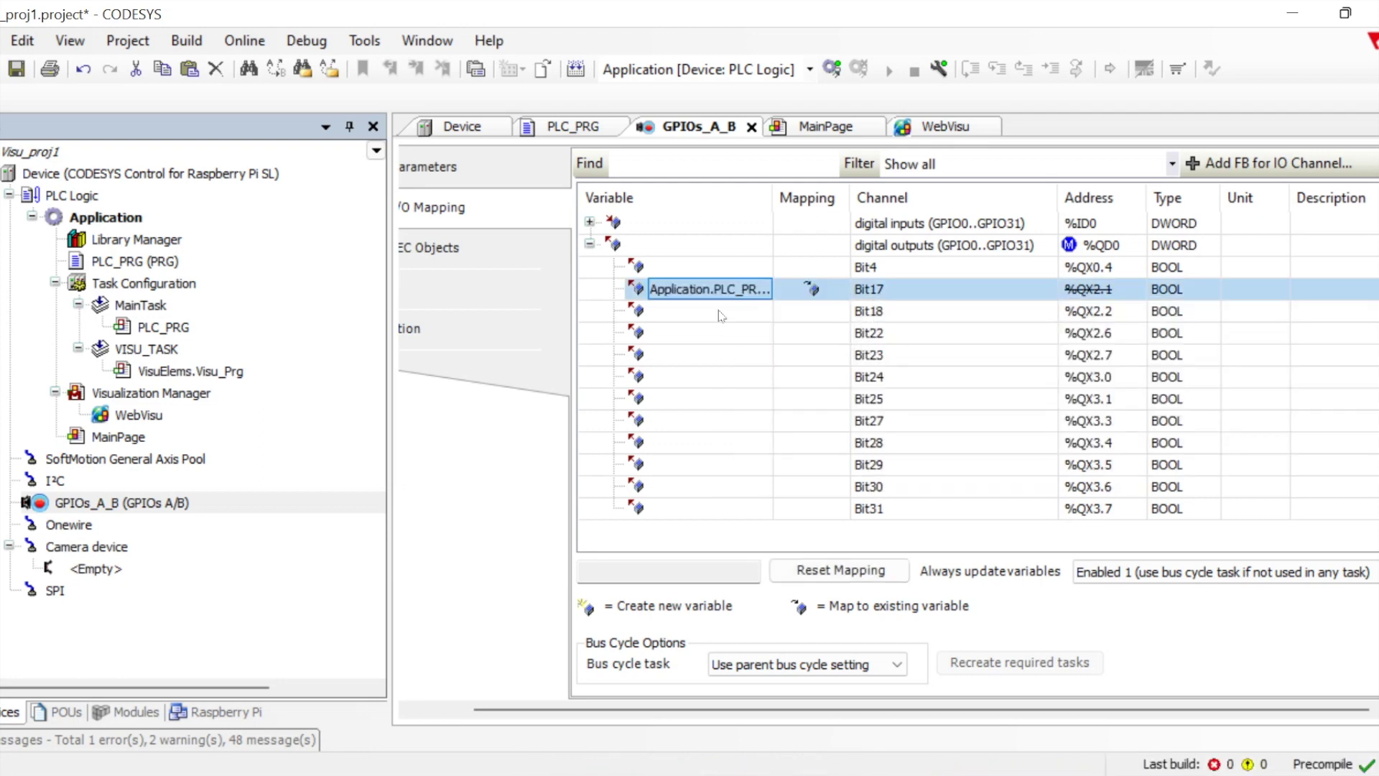
double_click(721, 314)
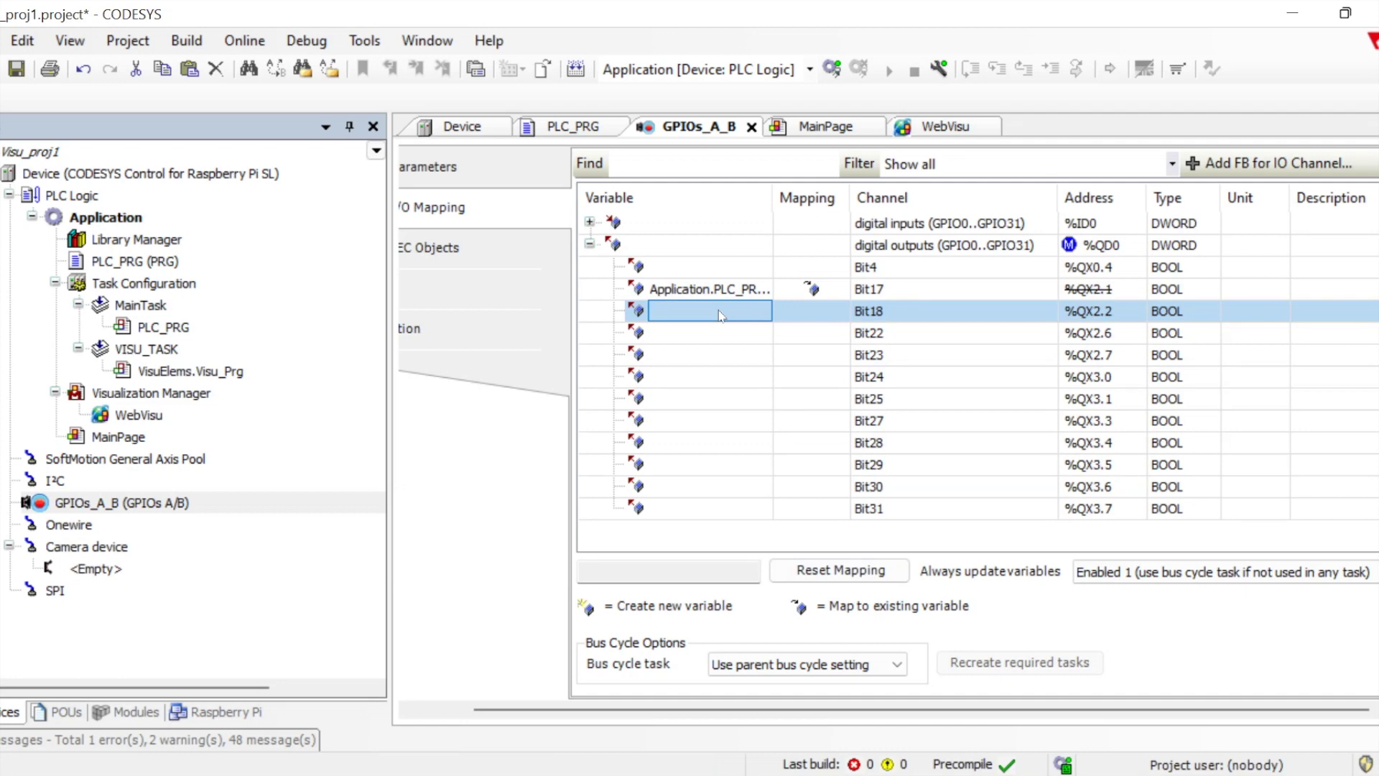
- Change the variable mapped to Bit17 to Application.PLC_PRG.Lamp1 and save the project
double_click(736, 287)
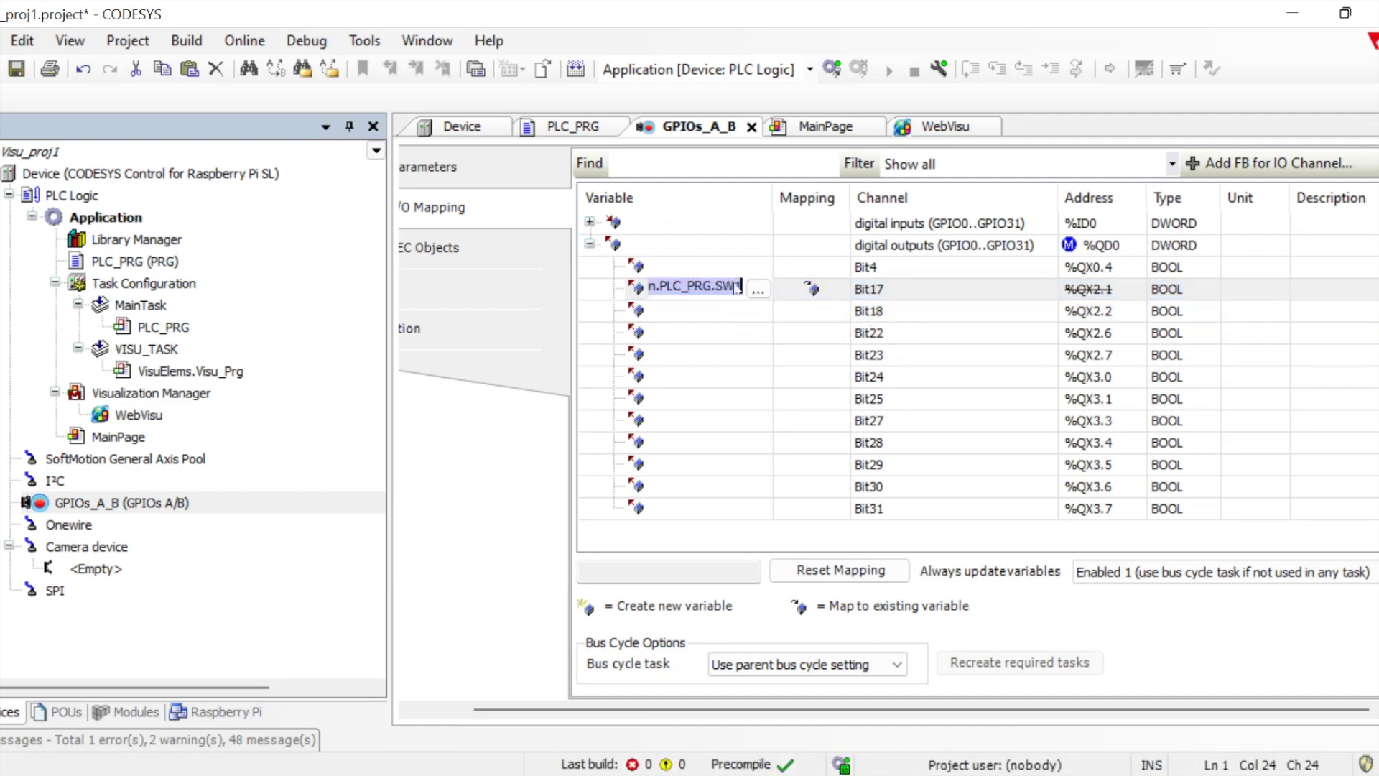
click(736, 288)
key(BackSpace)
key(BackSpace)
key(BackSpace)
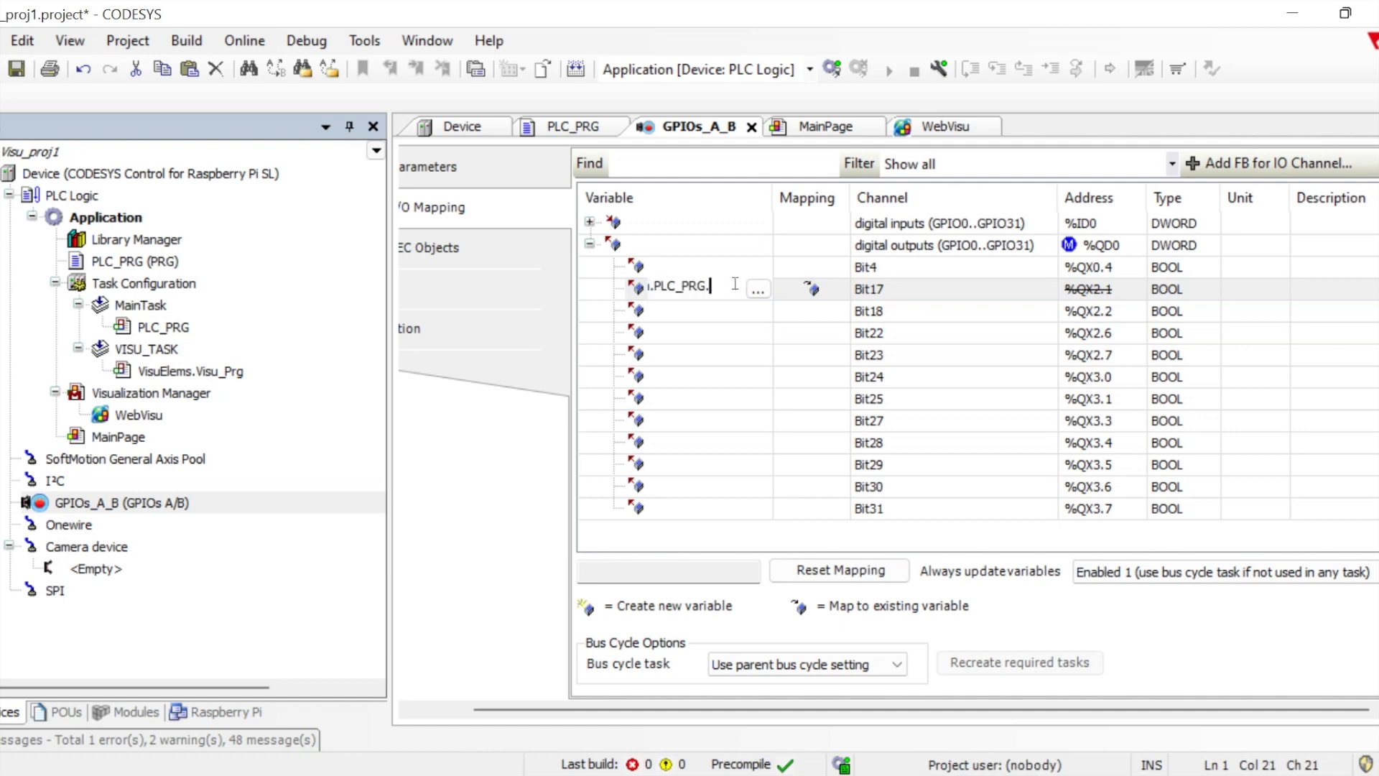
text(L)
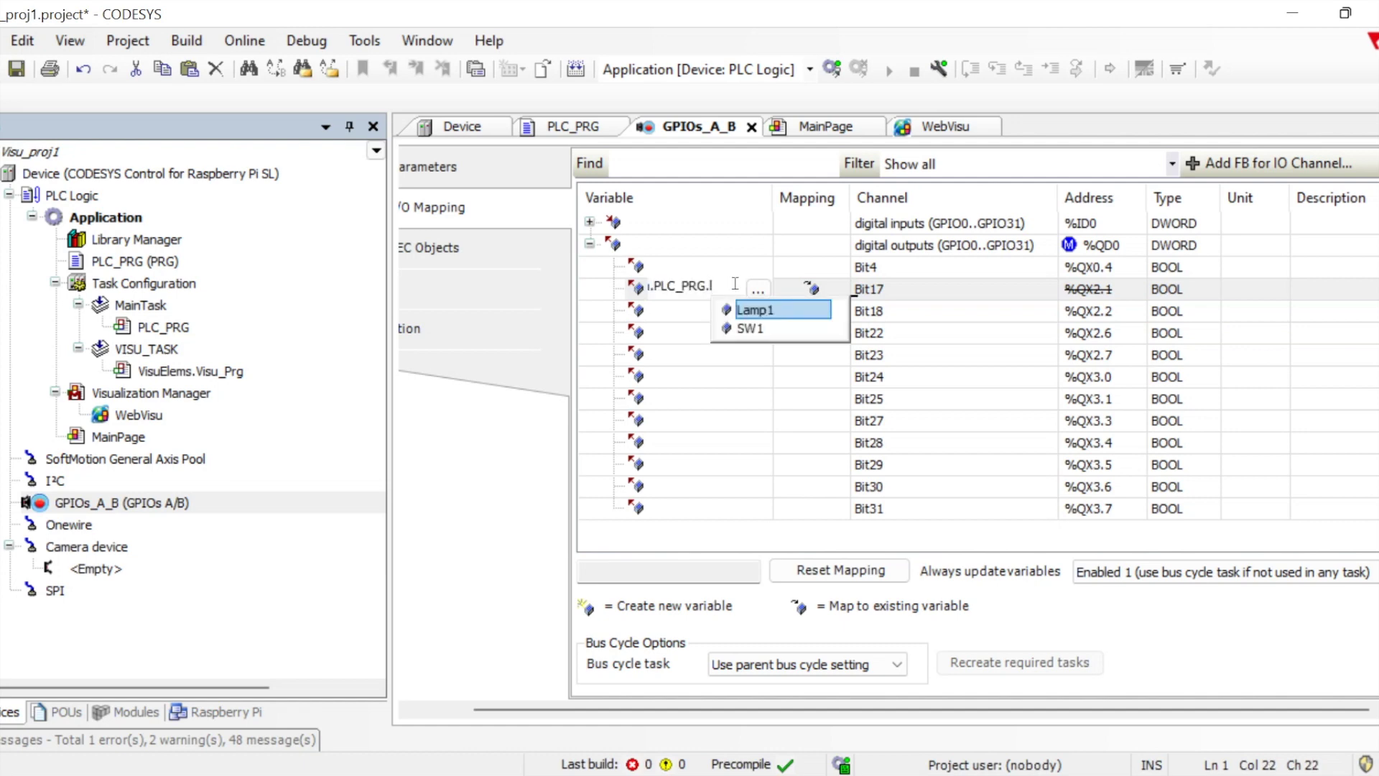
key(Return)
key(Return)
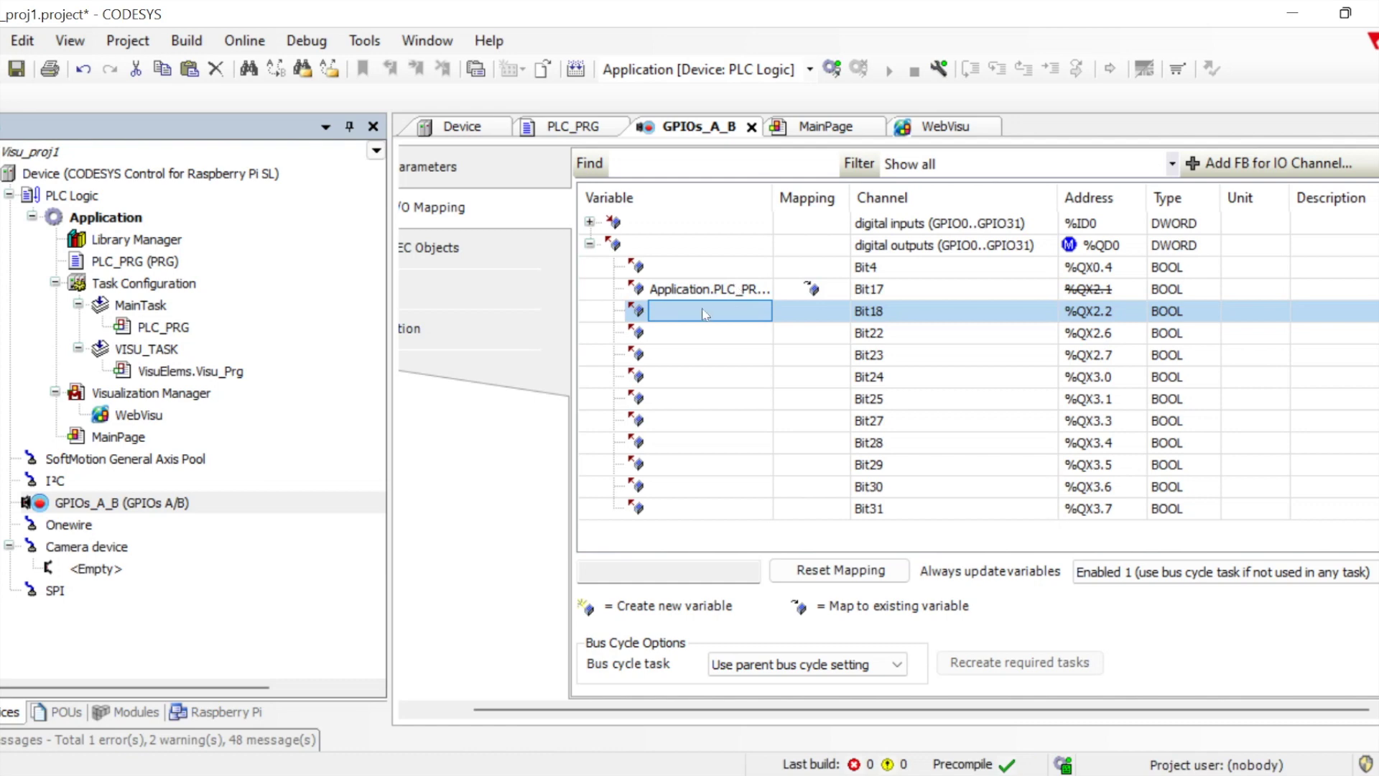
click(16, 70)
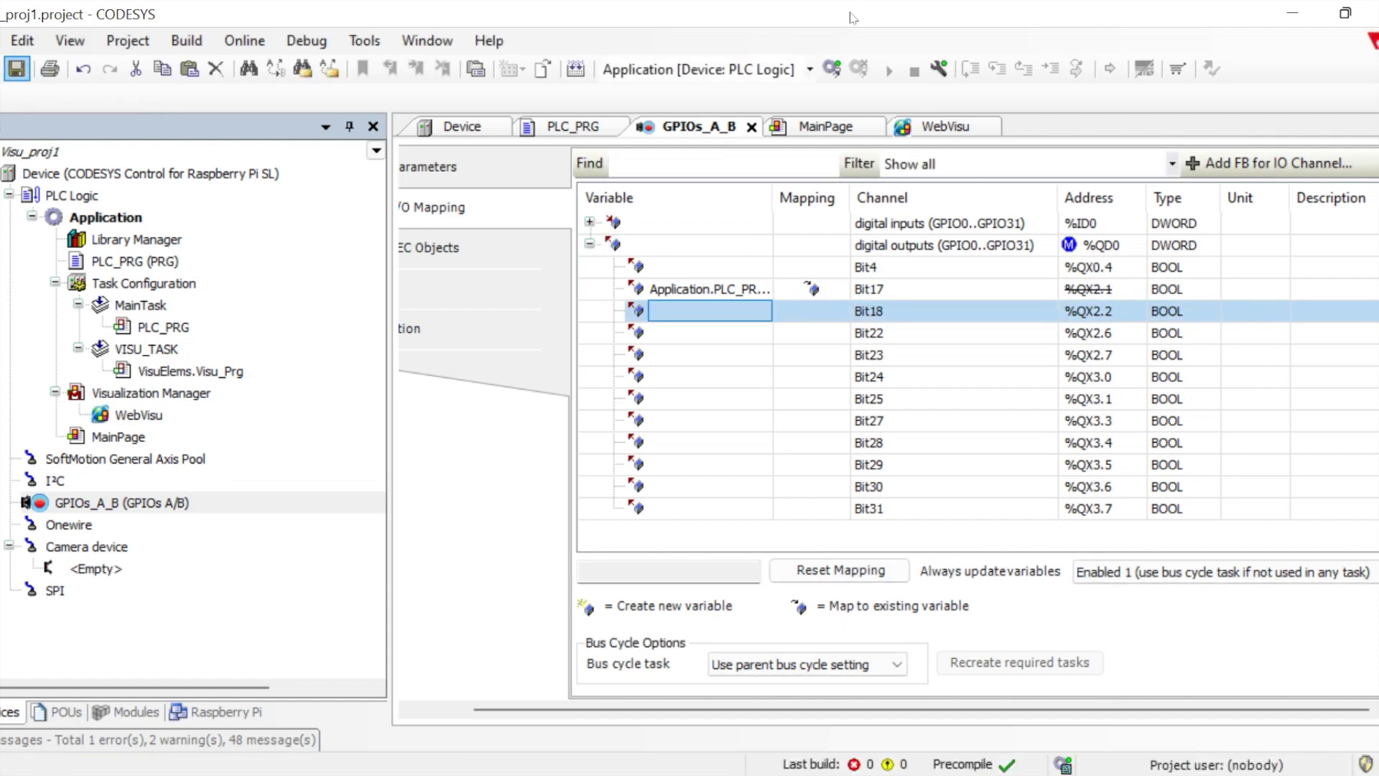
- Scan the network for the controller and select raspberrypi as the active device
click(832, 69)
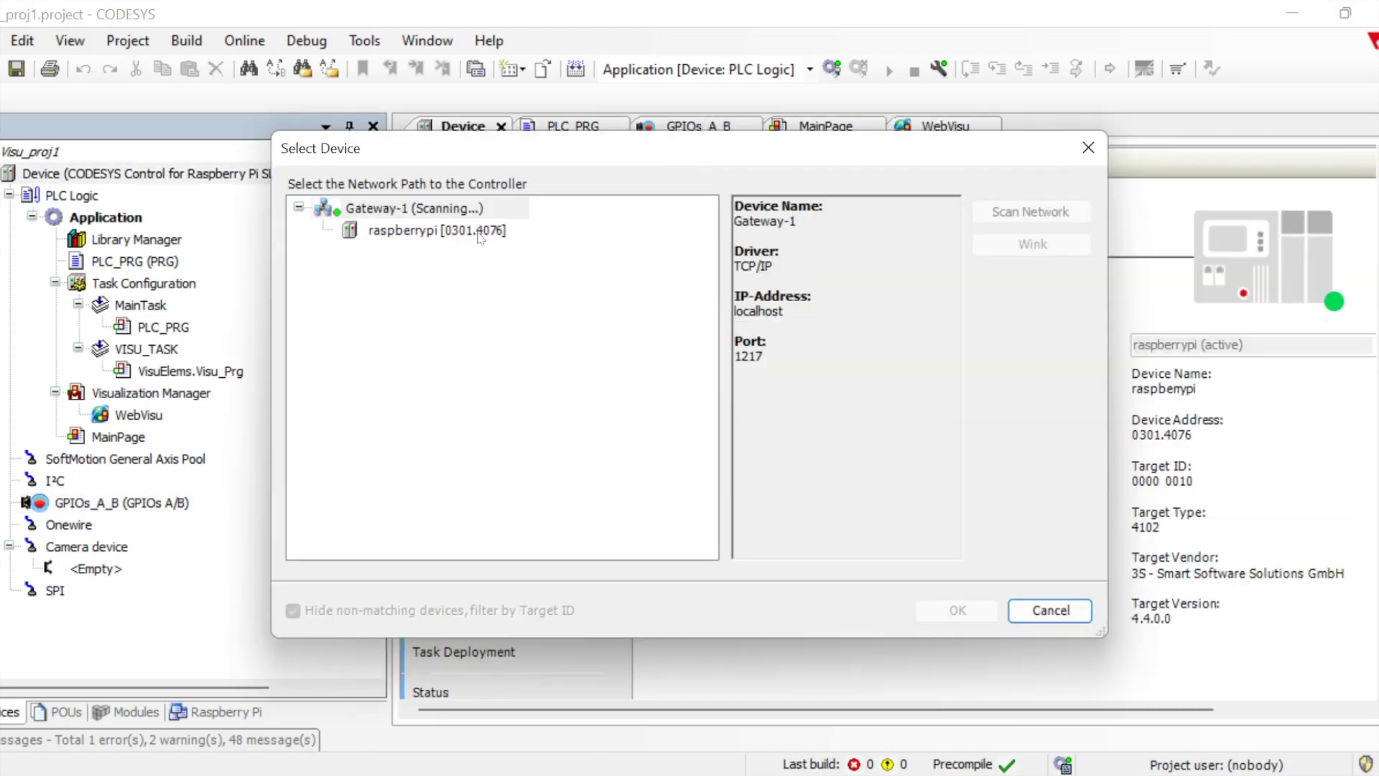
click(369, 231)
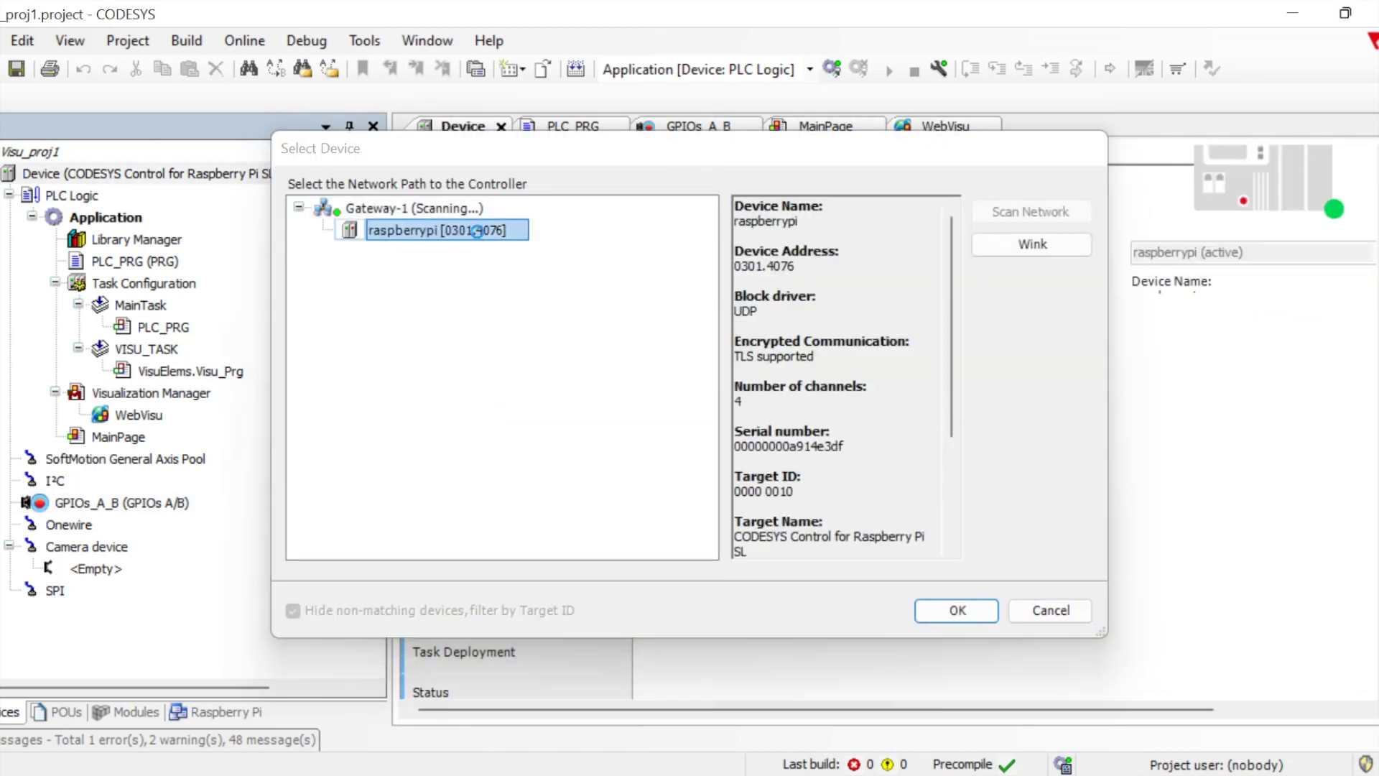
key(Return)
- Log in to the controller with download, updating the boot application, and start the application
click(831, 68)
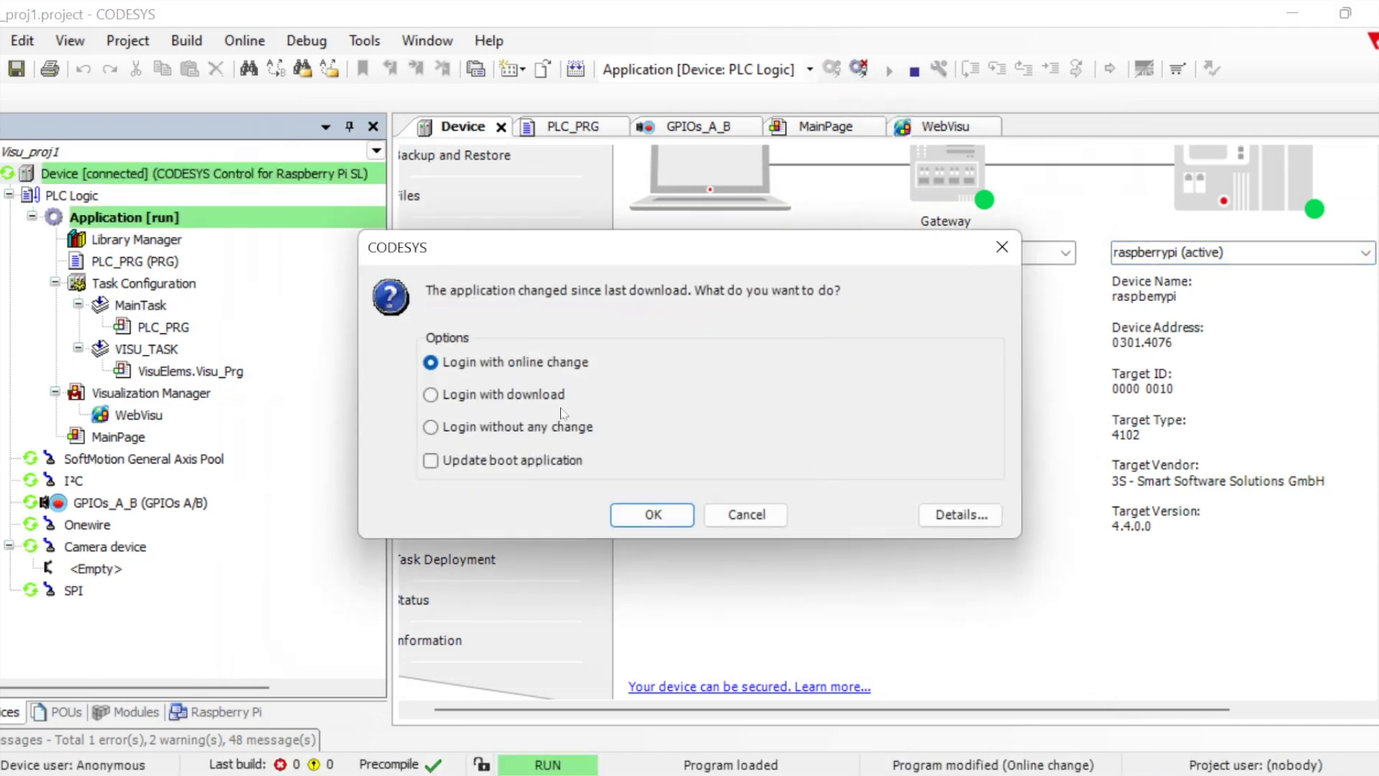
click(544, 402)
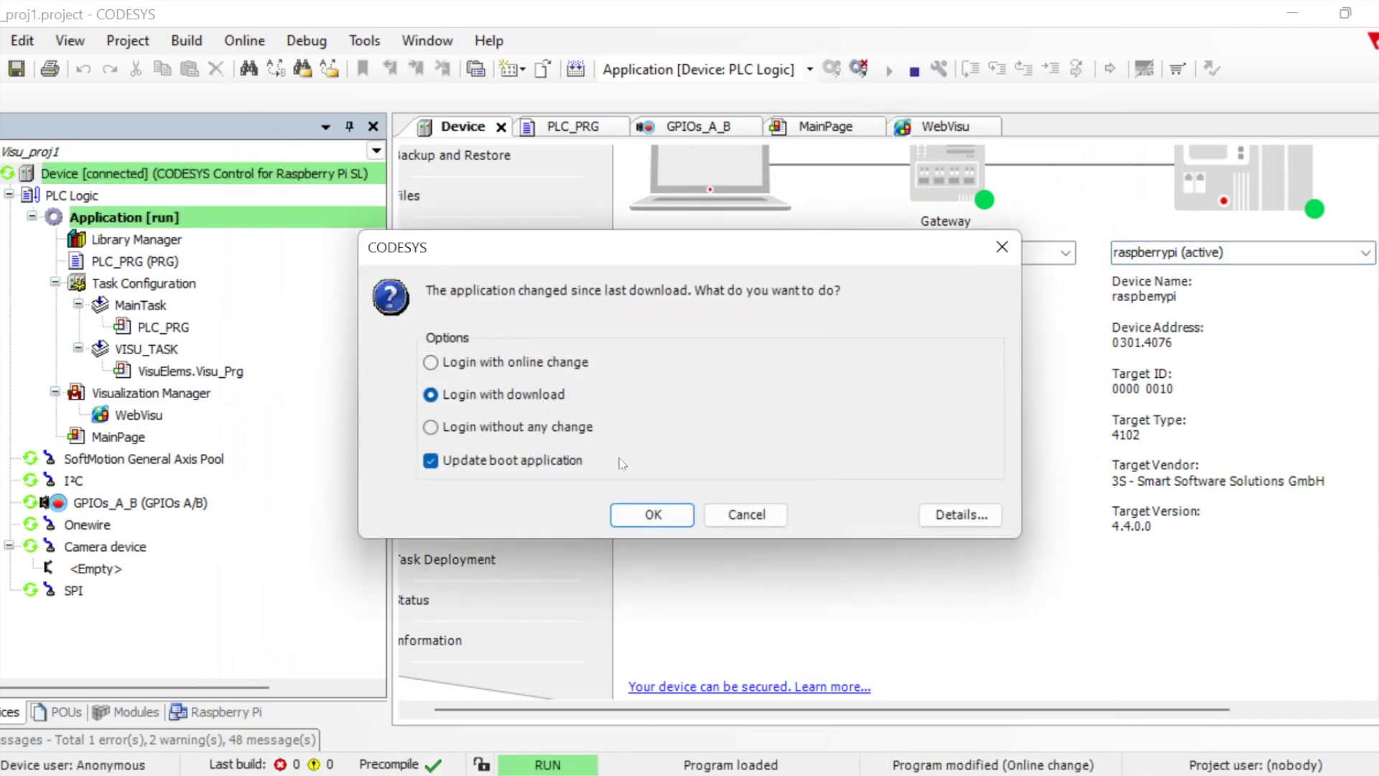
click(664, 518)
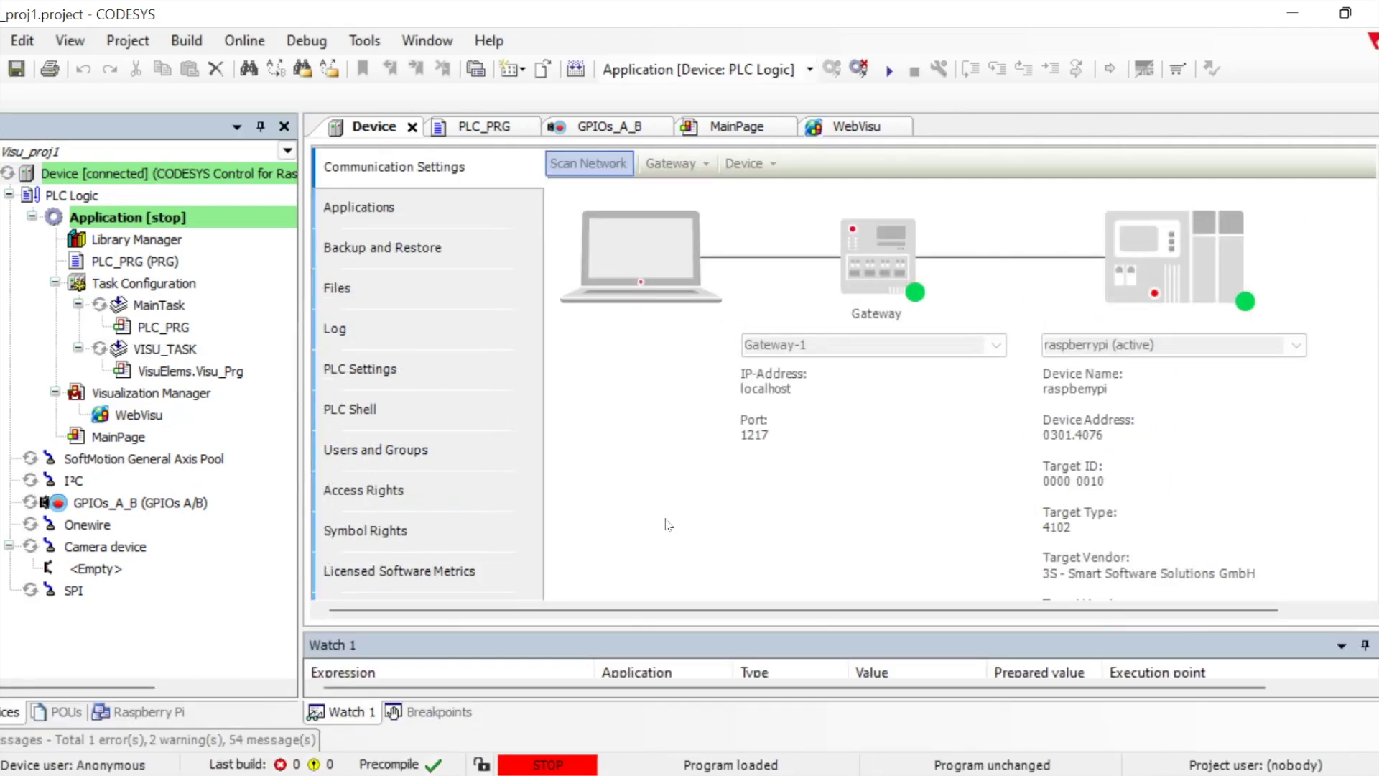
click(886, 72)
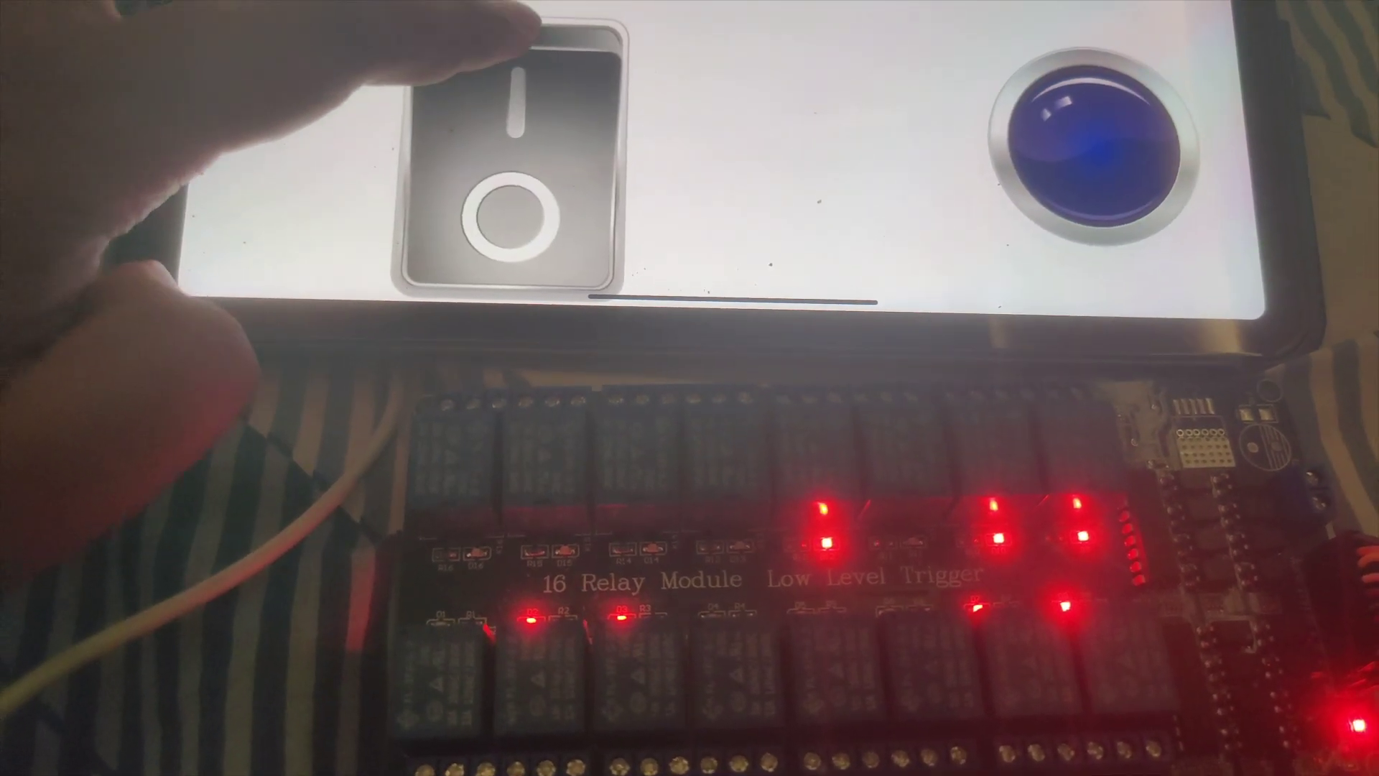
click(521, 54)
click(506, 228)
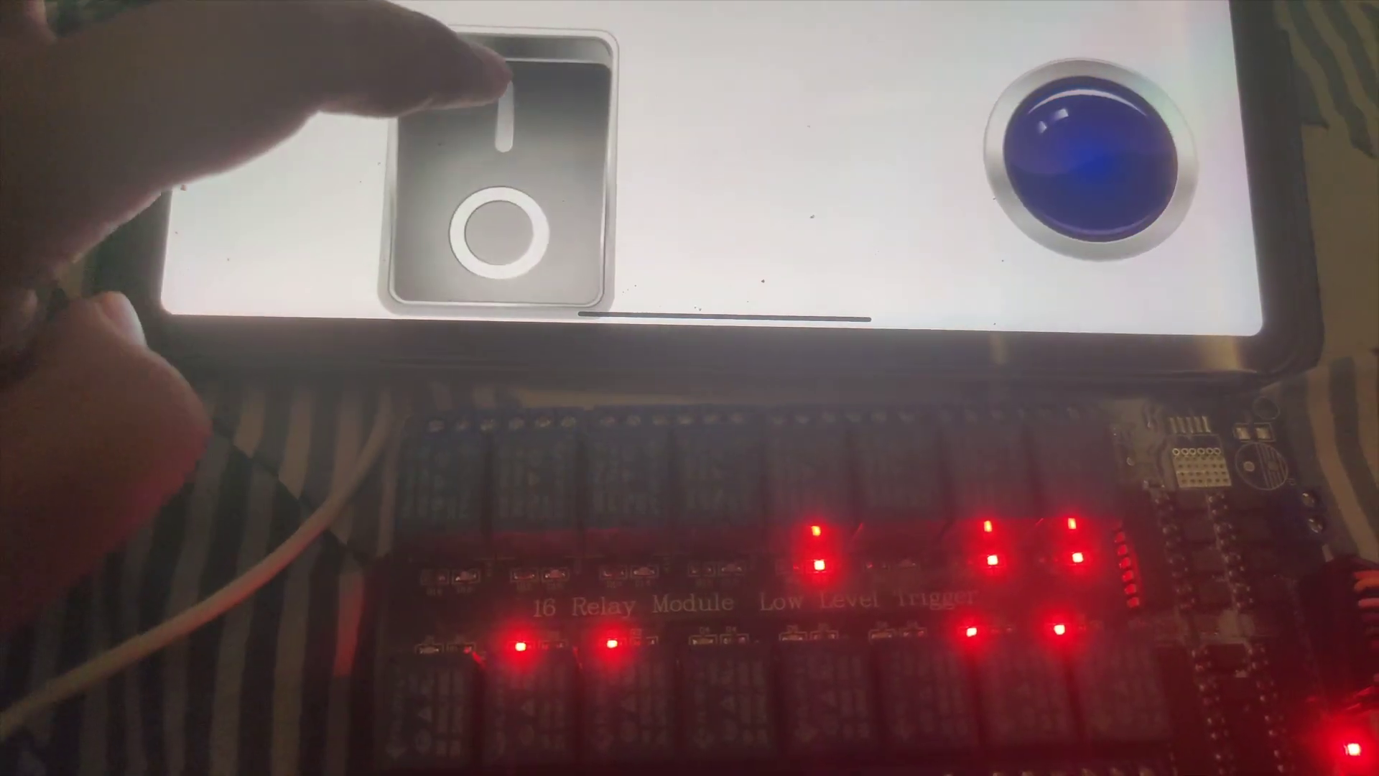
click(501, 94)
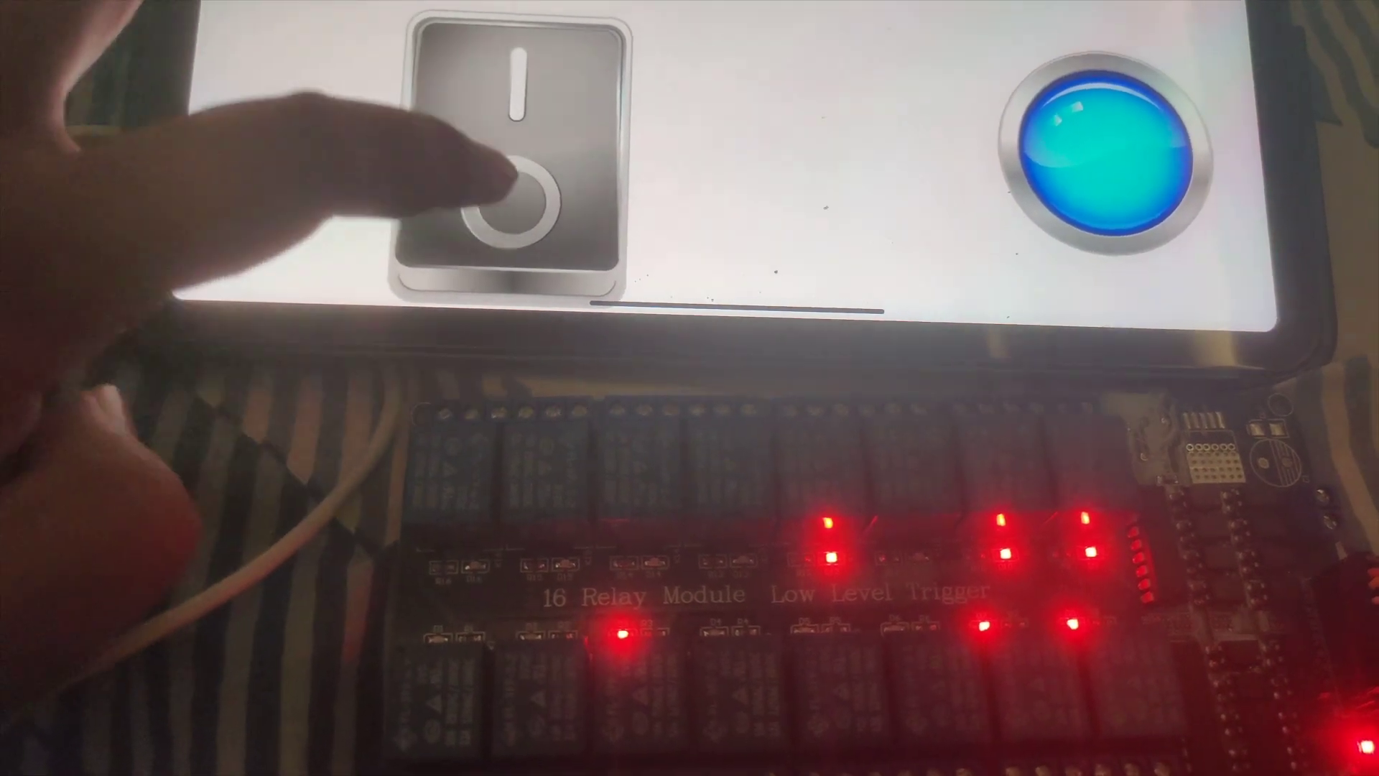
click(496, 208)
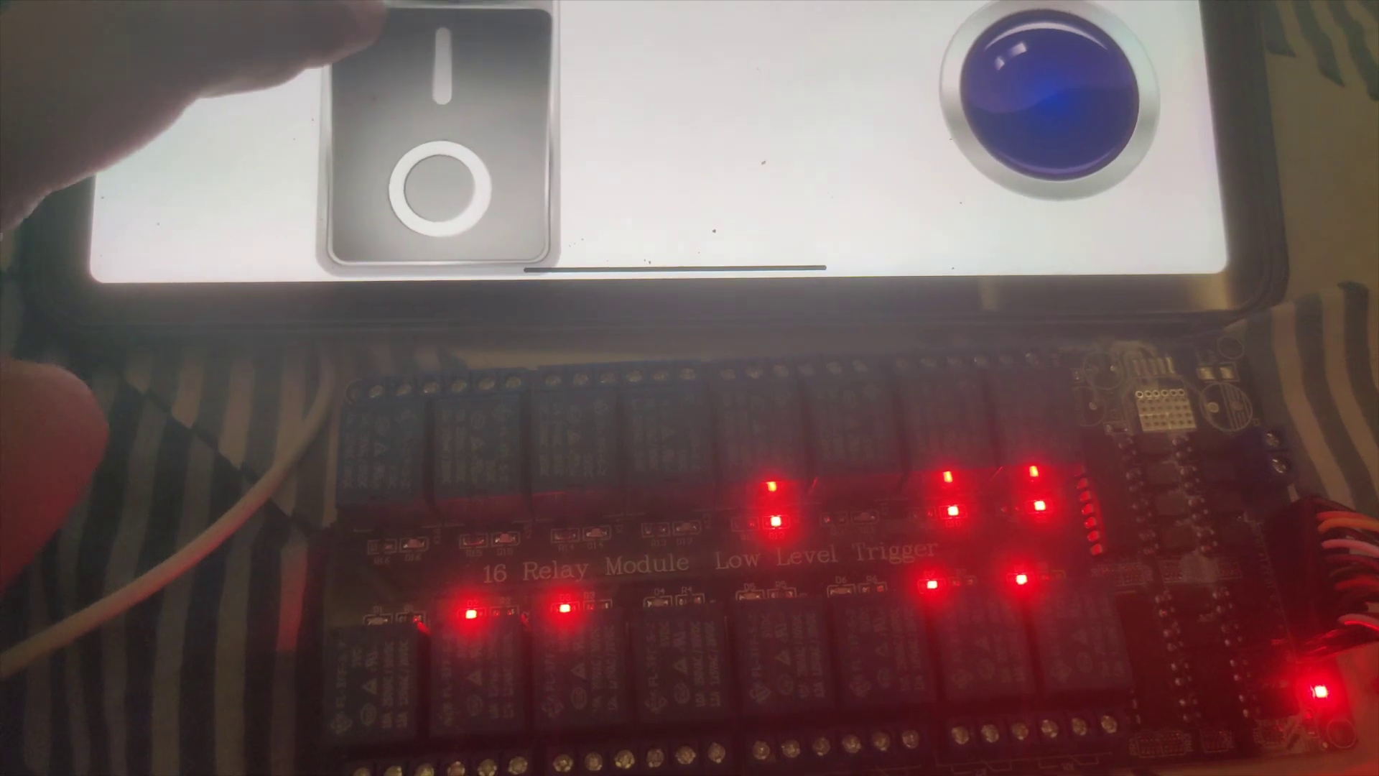
click(381, 51)
click(431, 197)
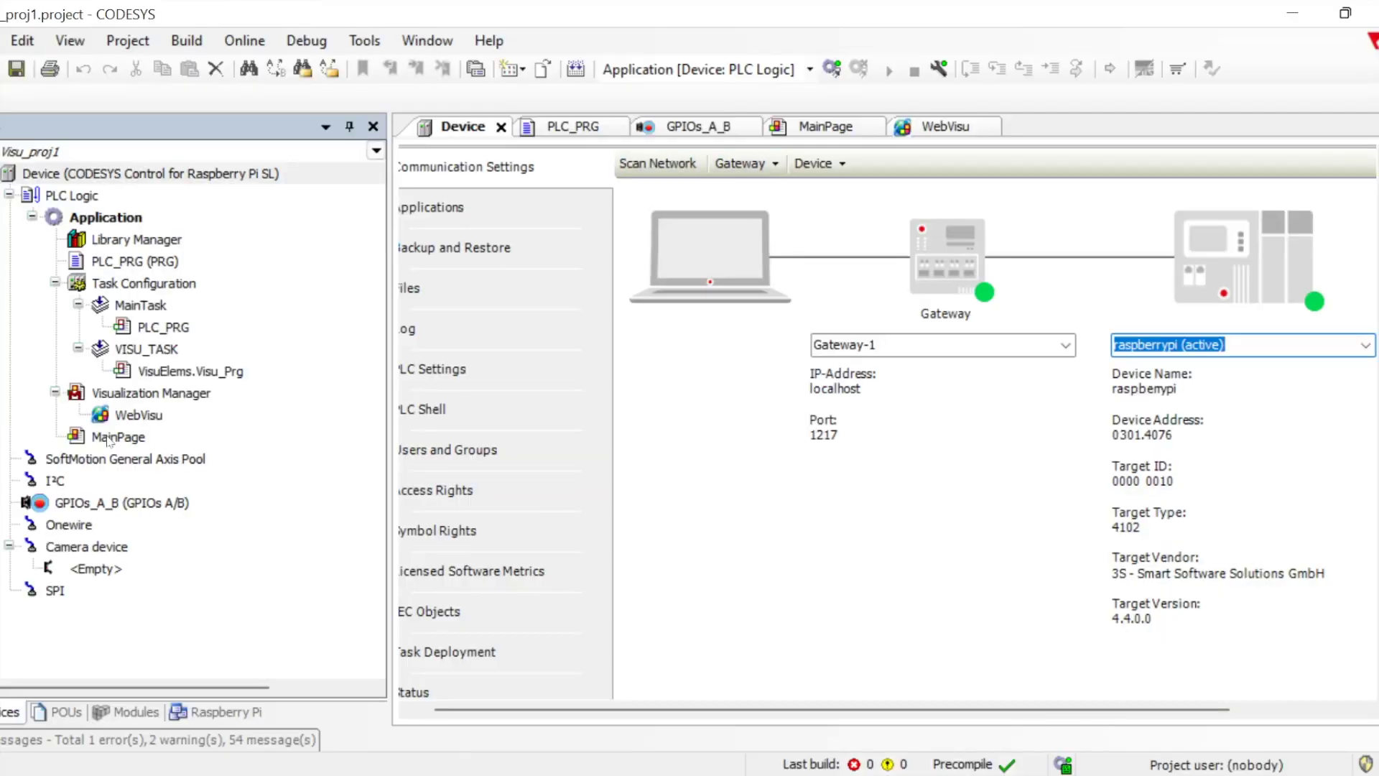
- Open MainPage, draw a rounded rectangle covering the rocker switch and lamp, and enable its gradient color
double_click(91, 436)
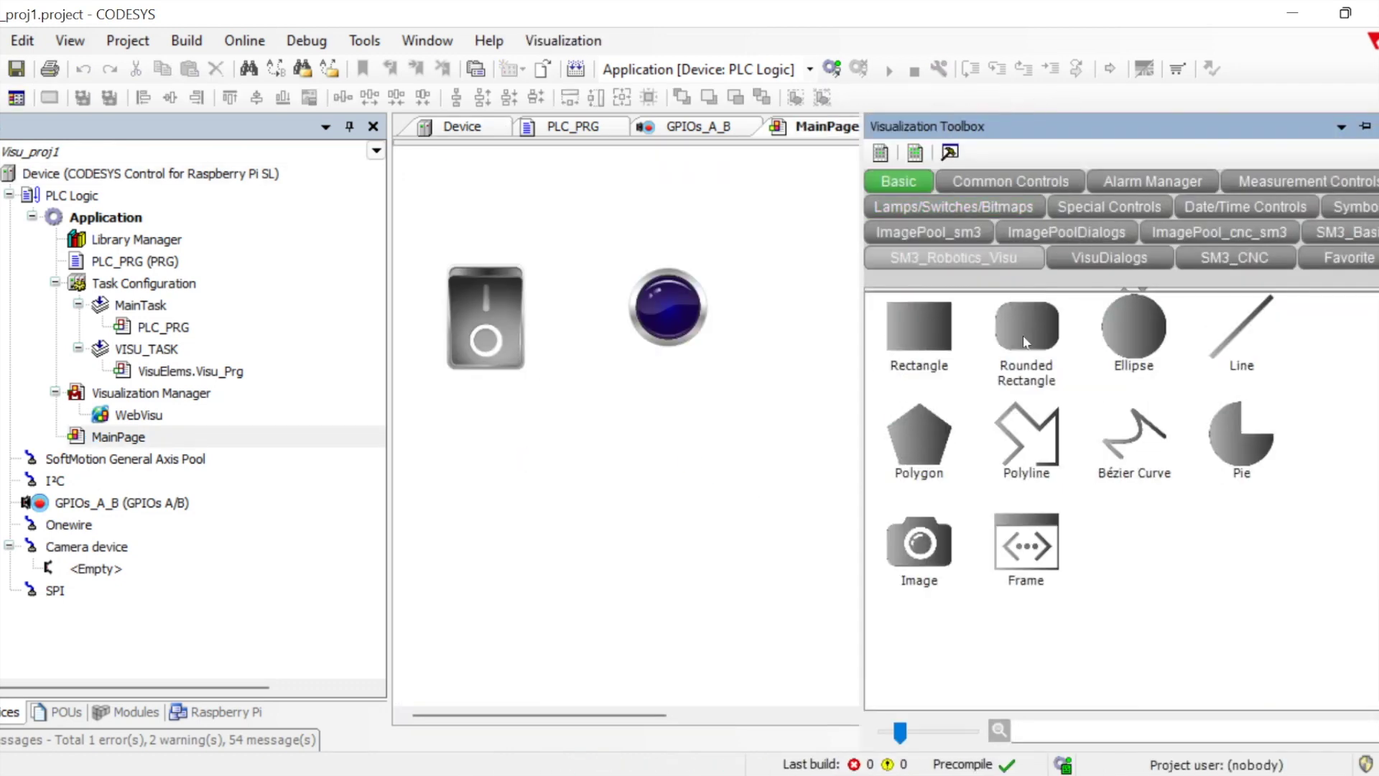
drag(819, 373, 763, 415)
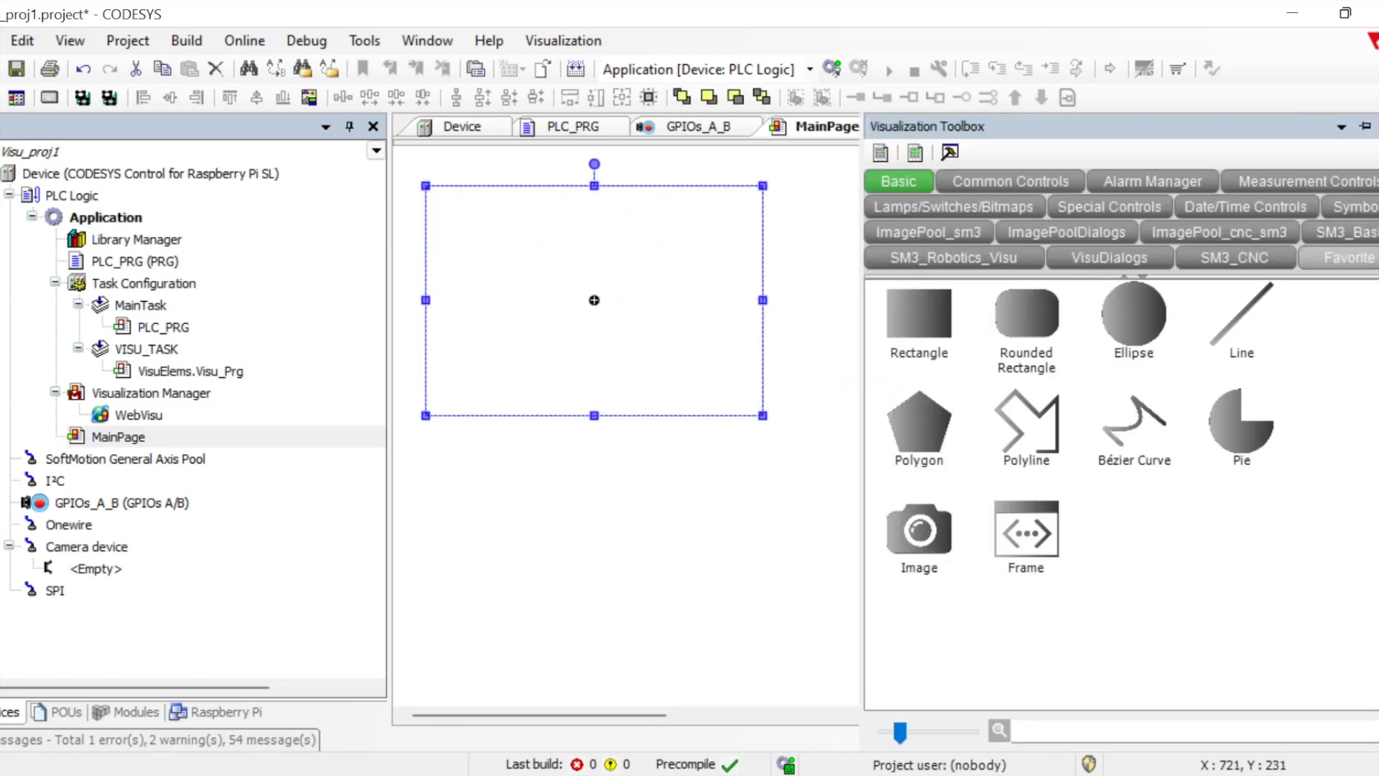
mouse_move(1373, 237)
click(1237, 382)
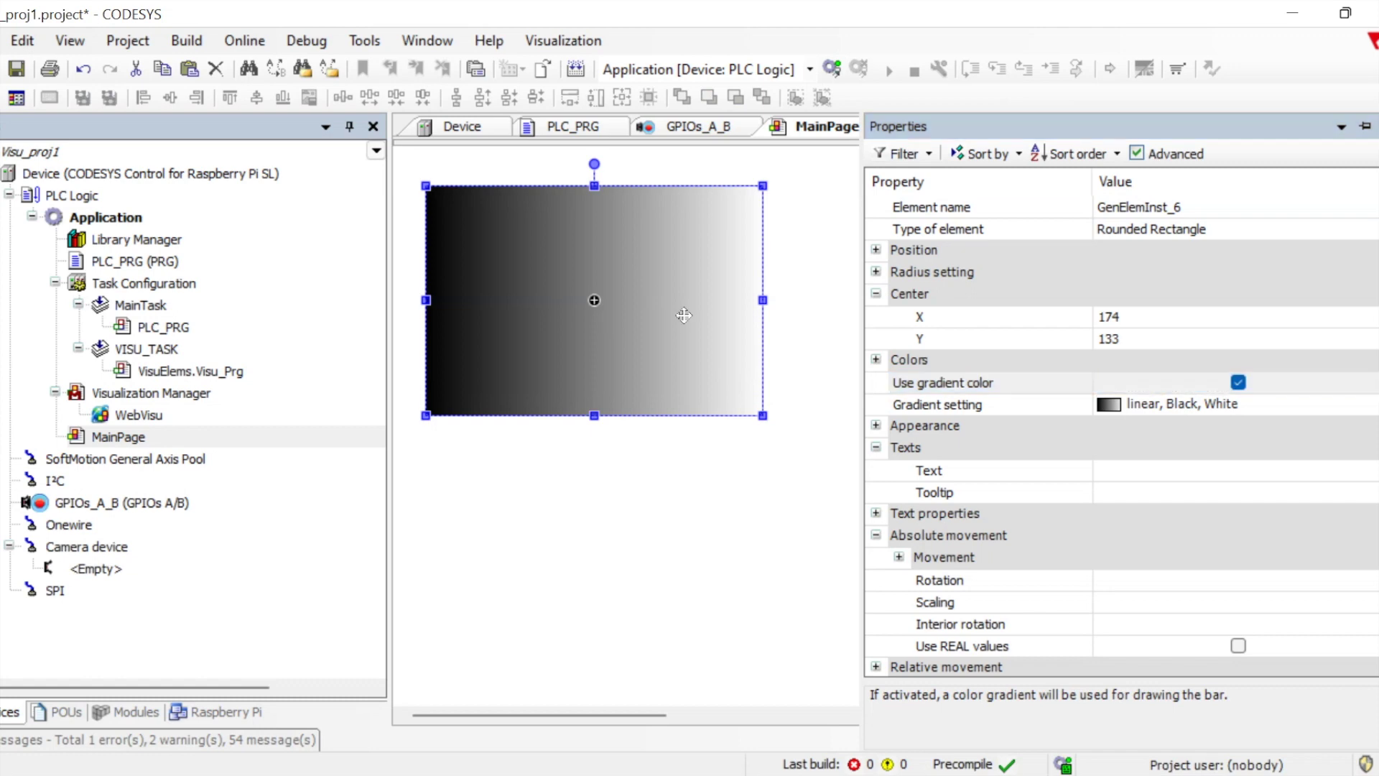
- Send the gradient rectangle behind the rocker switch and the lamp
click(702, 348)
click(735, 97)
click(735, 98)
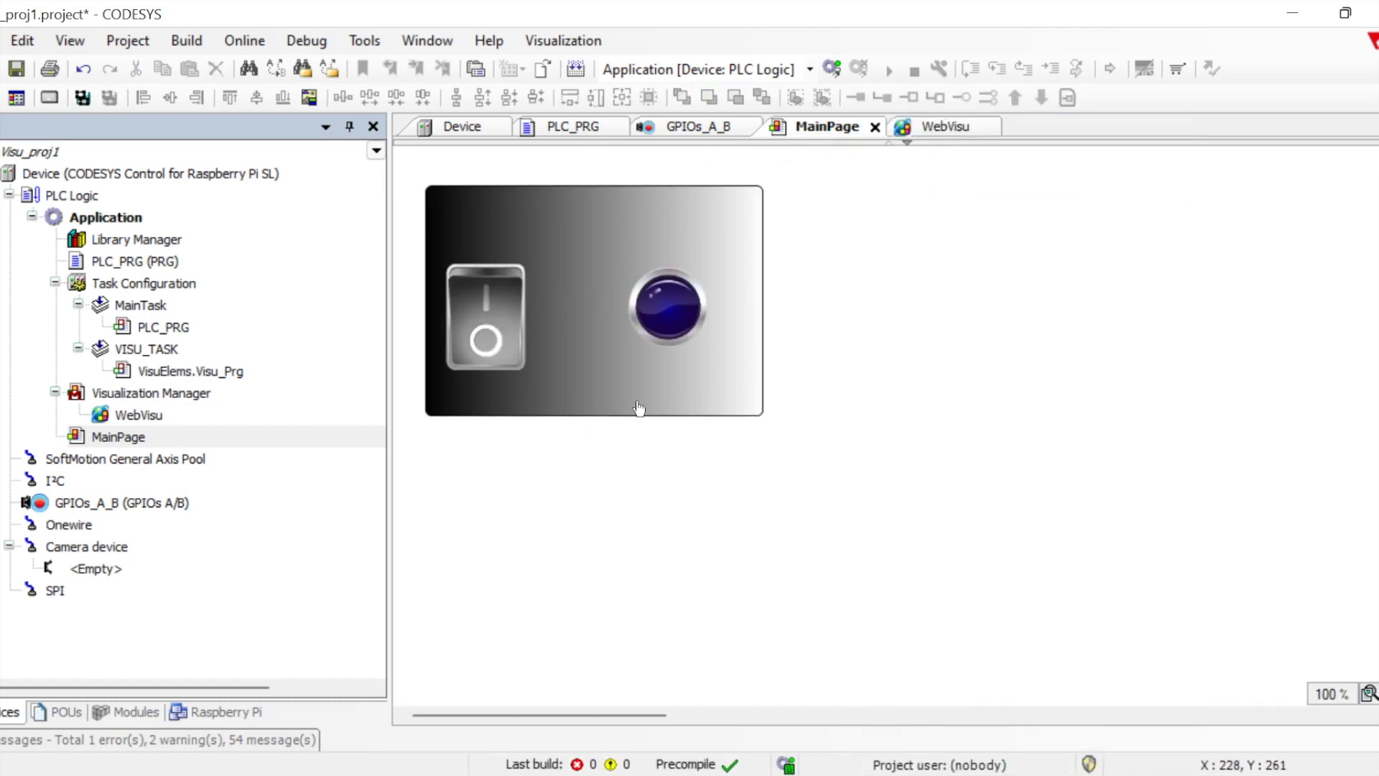
- Add a label with the text "Digital Input/OutPut" along the upper part of the gradient rectangle
mouse_move(1374, 237)
click(1024, 183)
drag(921, 323, 501, 193)
click(614, 217)
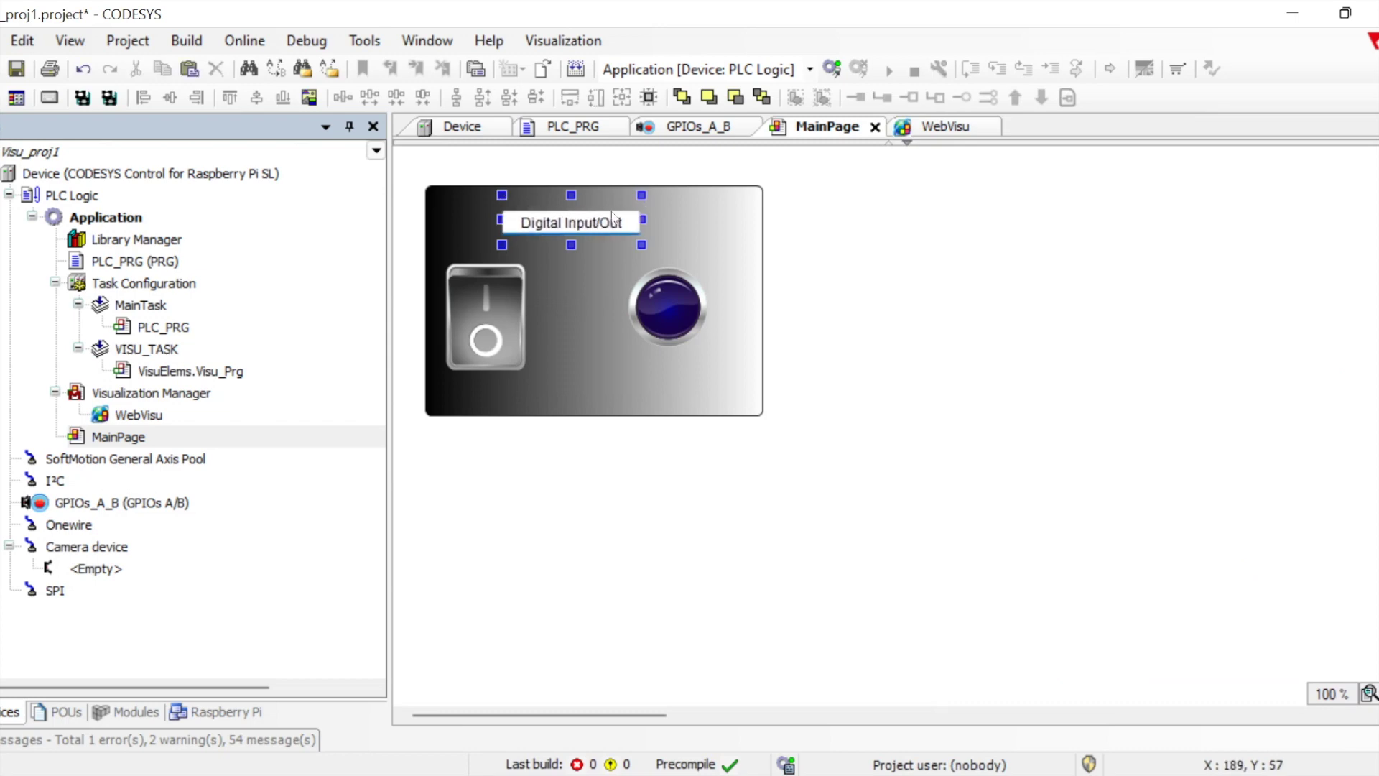
key(Return)
- Set the label's font color to Elementbackgroundcolor and move the label slightly up
double_click(571, 219)
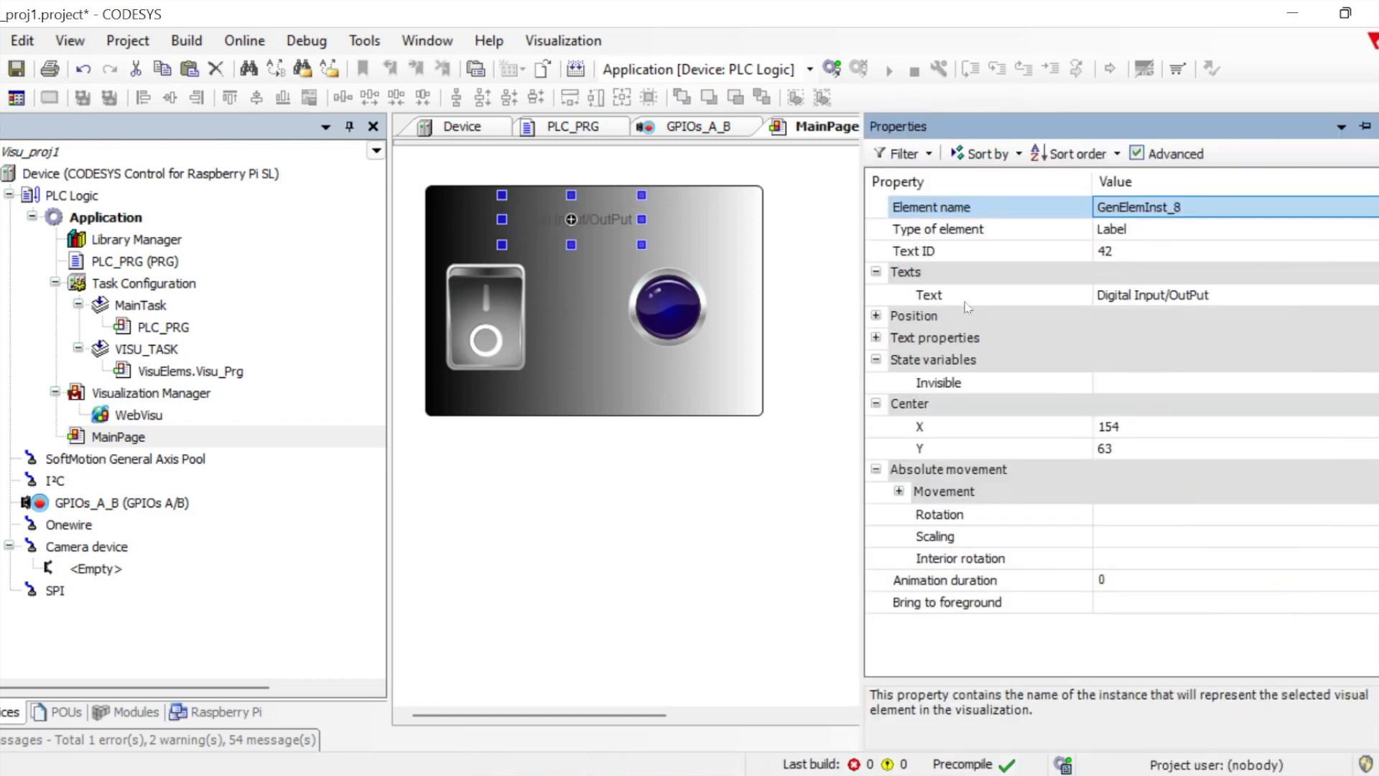
click(877, 337)
click(1210, 449)
click(1345, 449)
click(1170, 495)
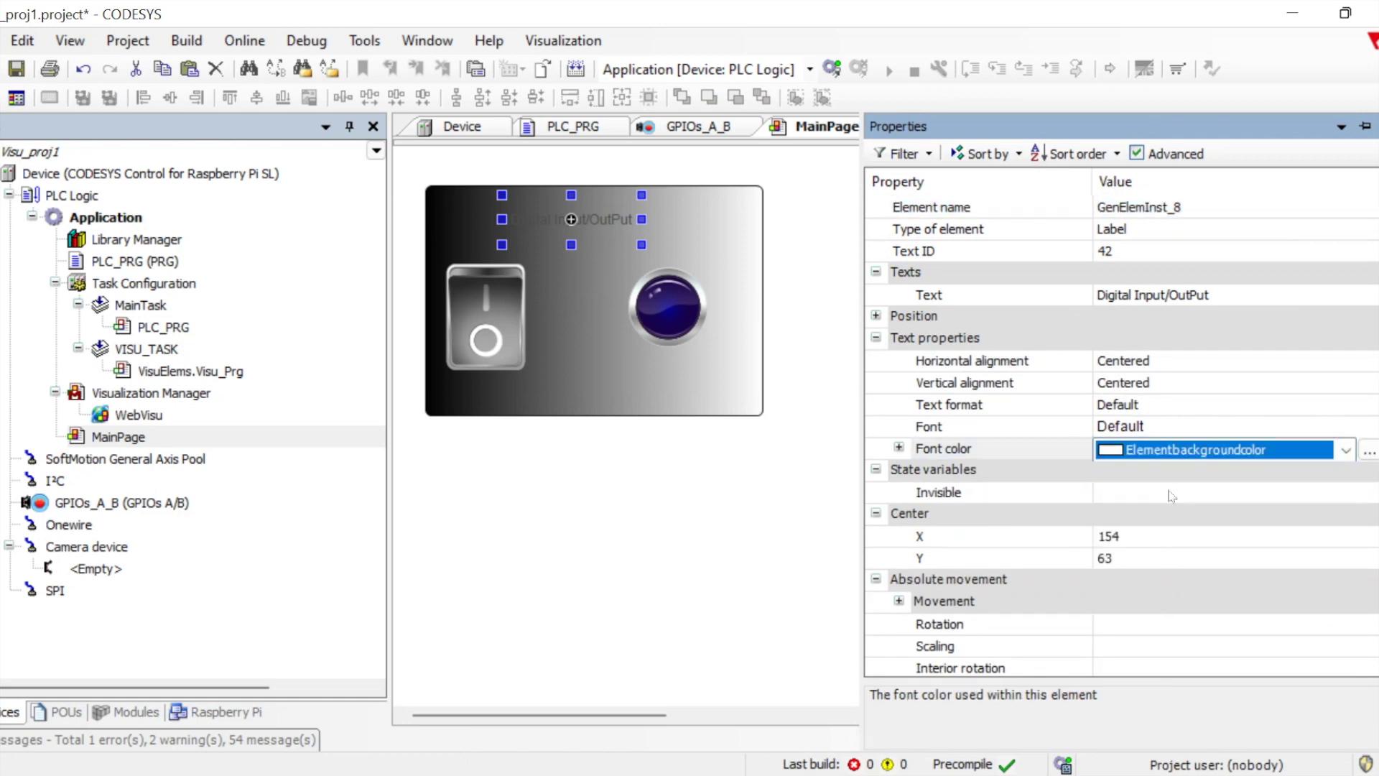
click(1182, 428)
drag(587, 243, 590, 229)
- Set the Digital Input/OutPut label's font to Large Headline
mouse_move(1374, 165)
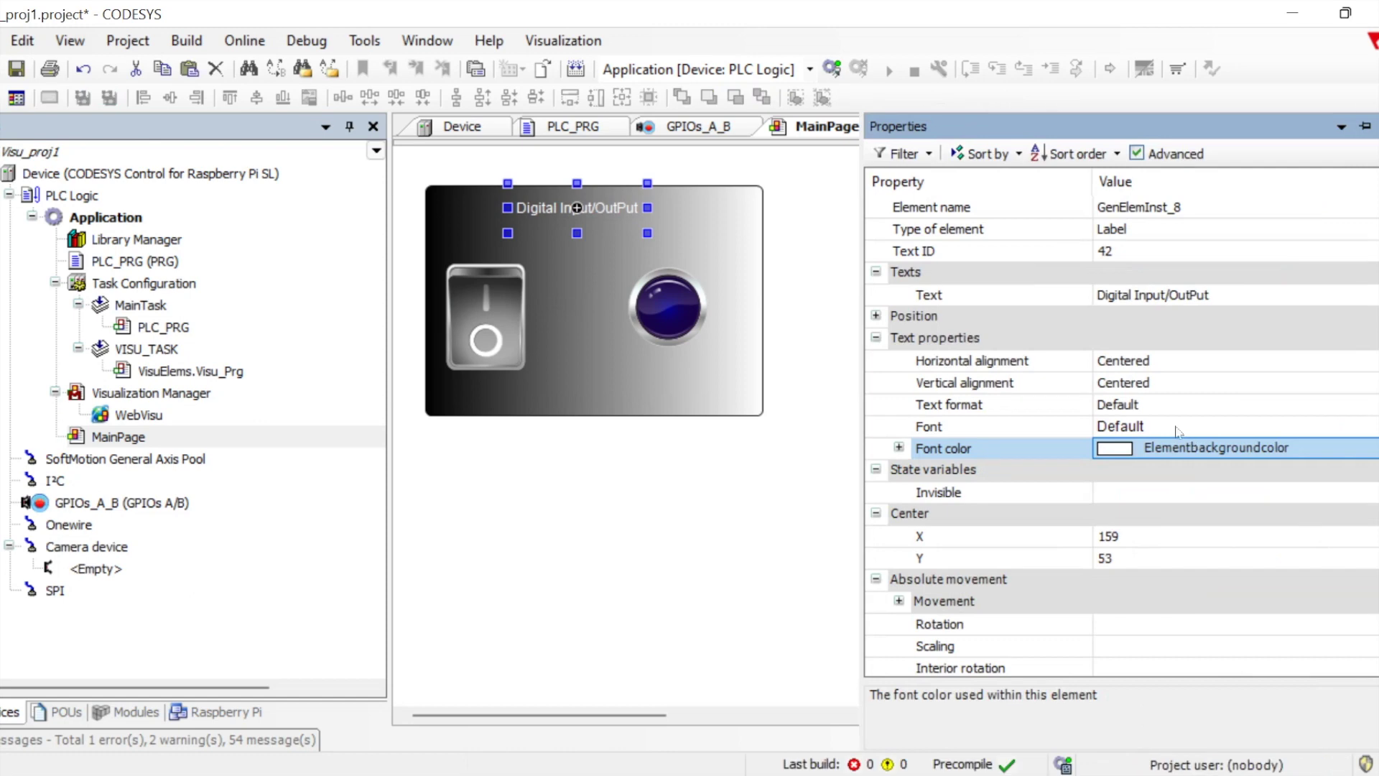
click(1182, 427)
click(1345, 427)
click(1168, 499)
click(1034, 408)
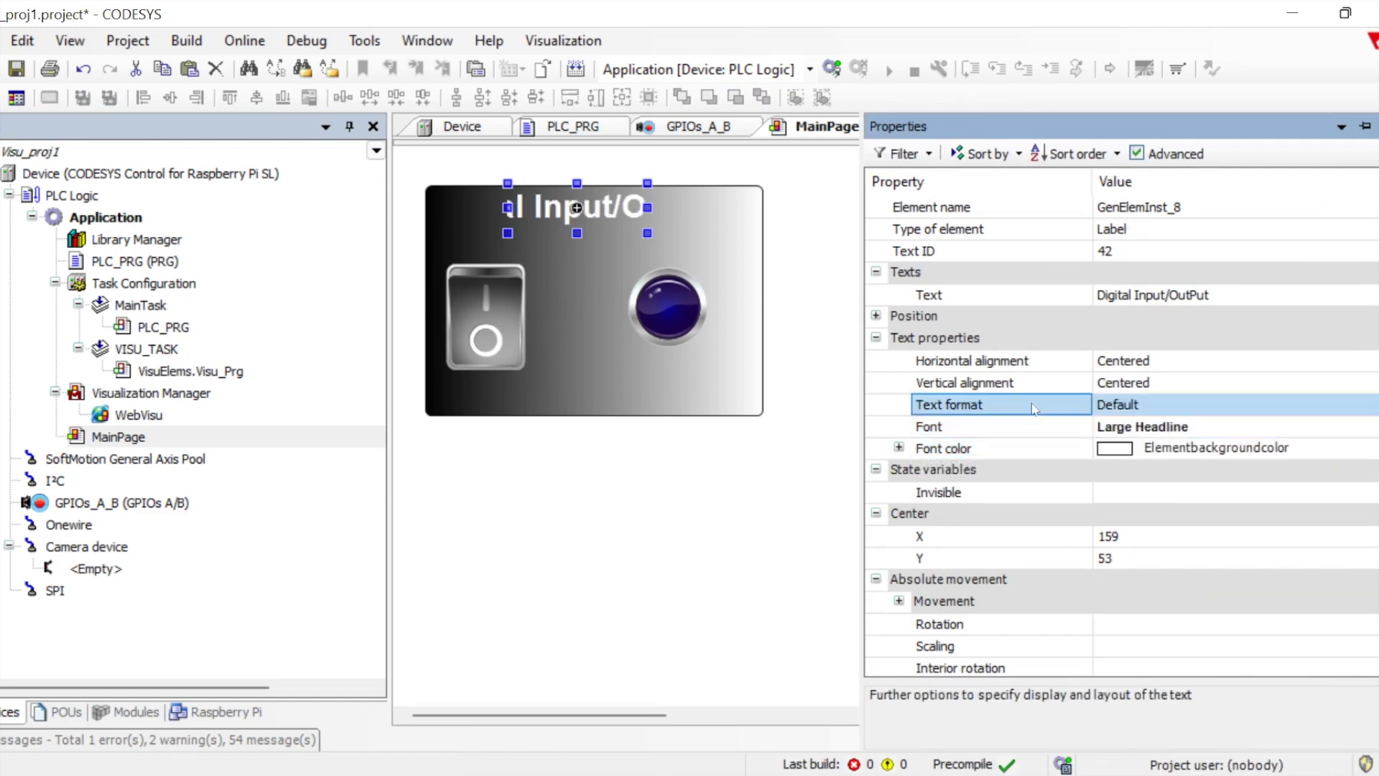
- Widen the label so its full text fits and center it over the gradient rectangle
drag(647, 232, 920, 237)
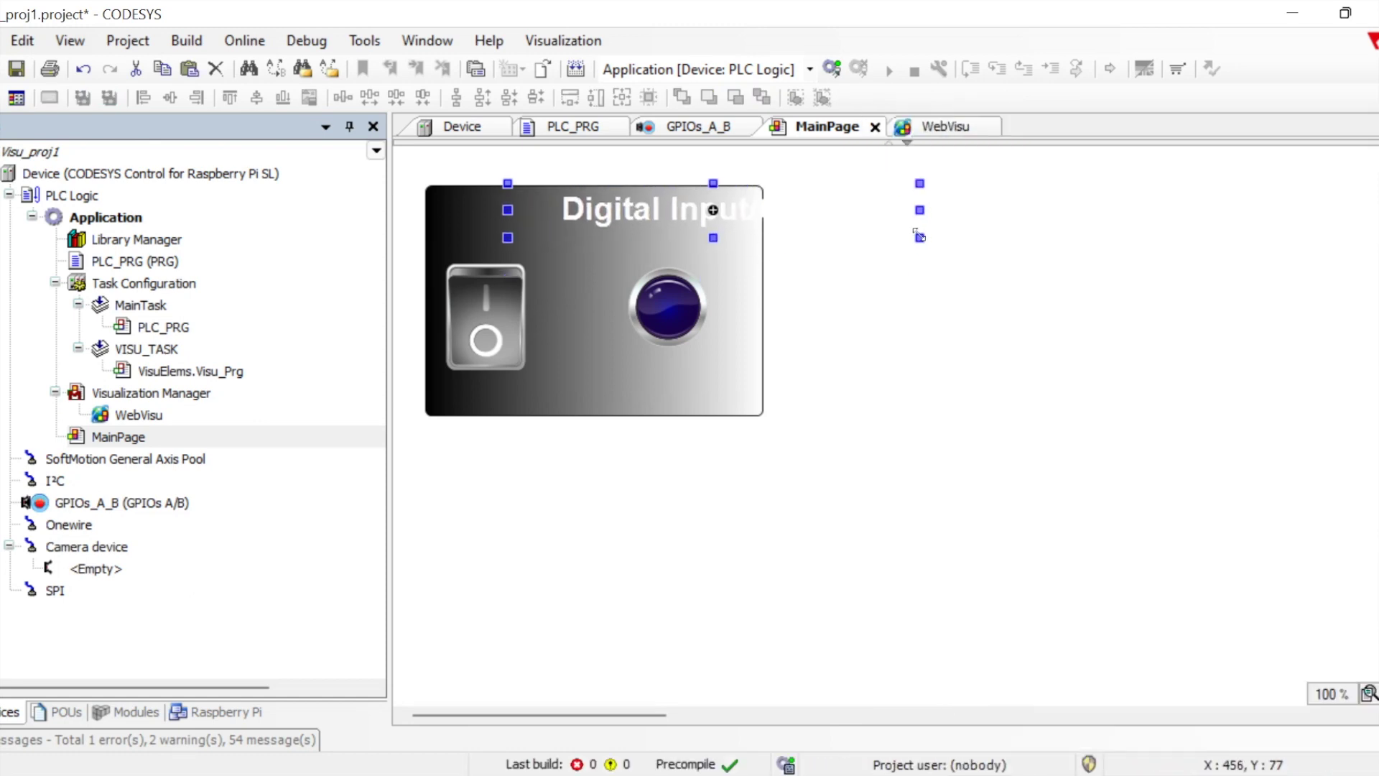
click(646, 212)
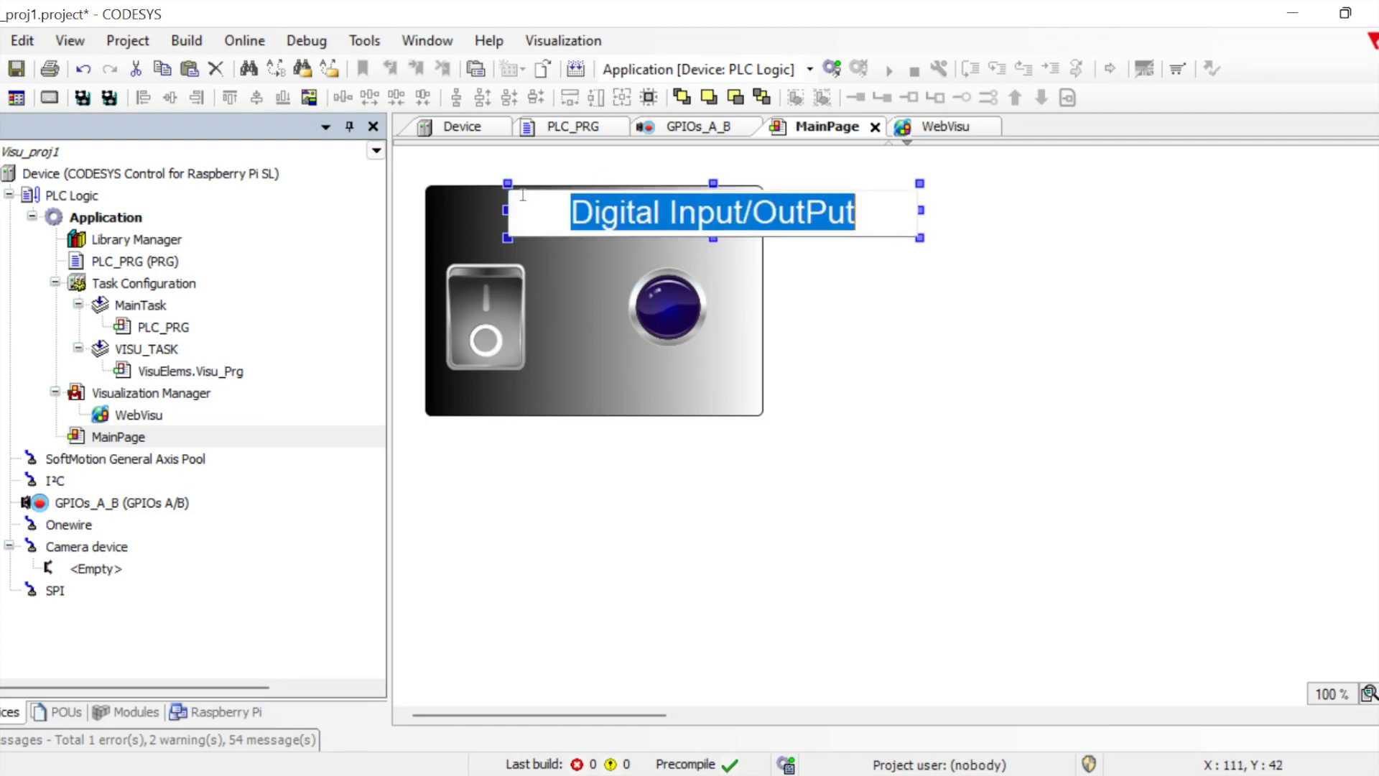
key(Escape)
drag(643, 232, 527, 230)
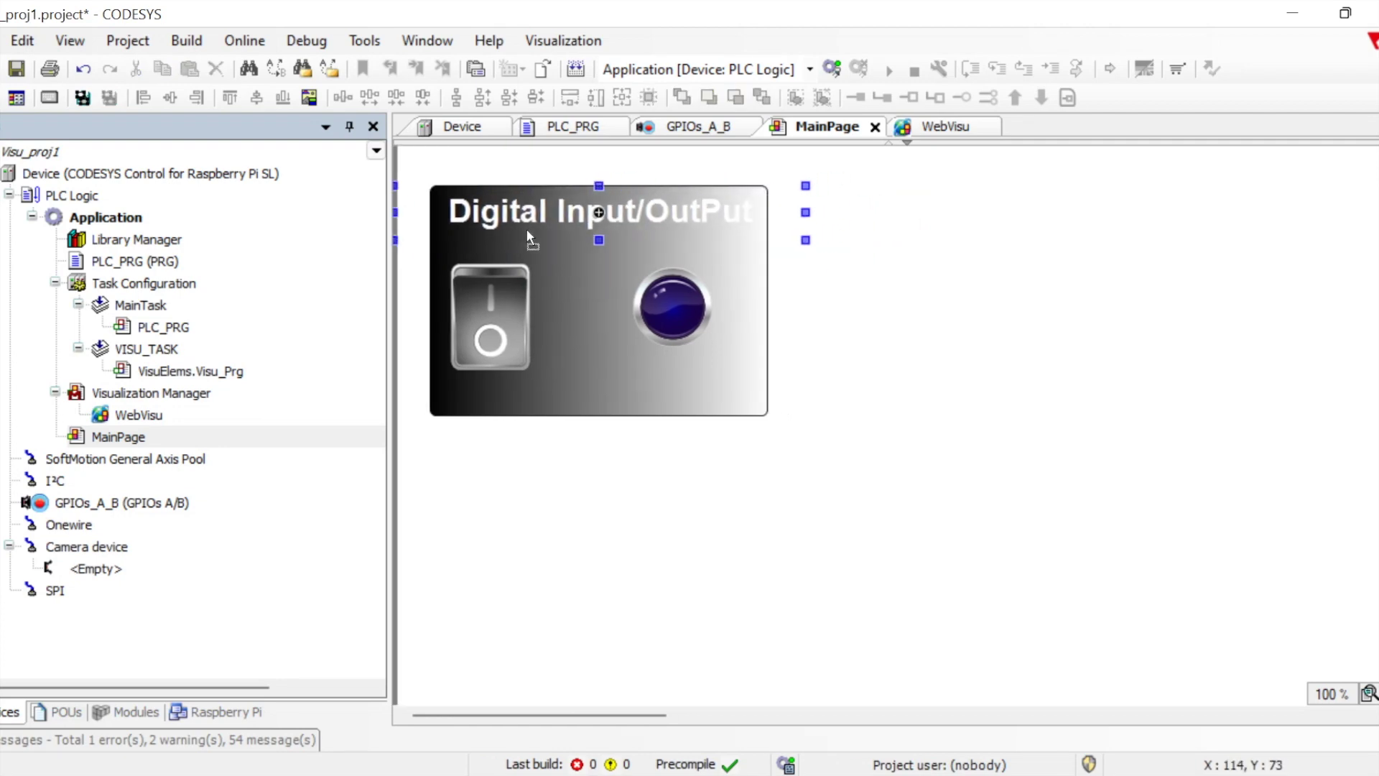
- Change the label's font to Arial in Black Oblique style at size 16
mouse_move(1372, 172)
click(1243, 431)
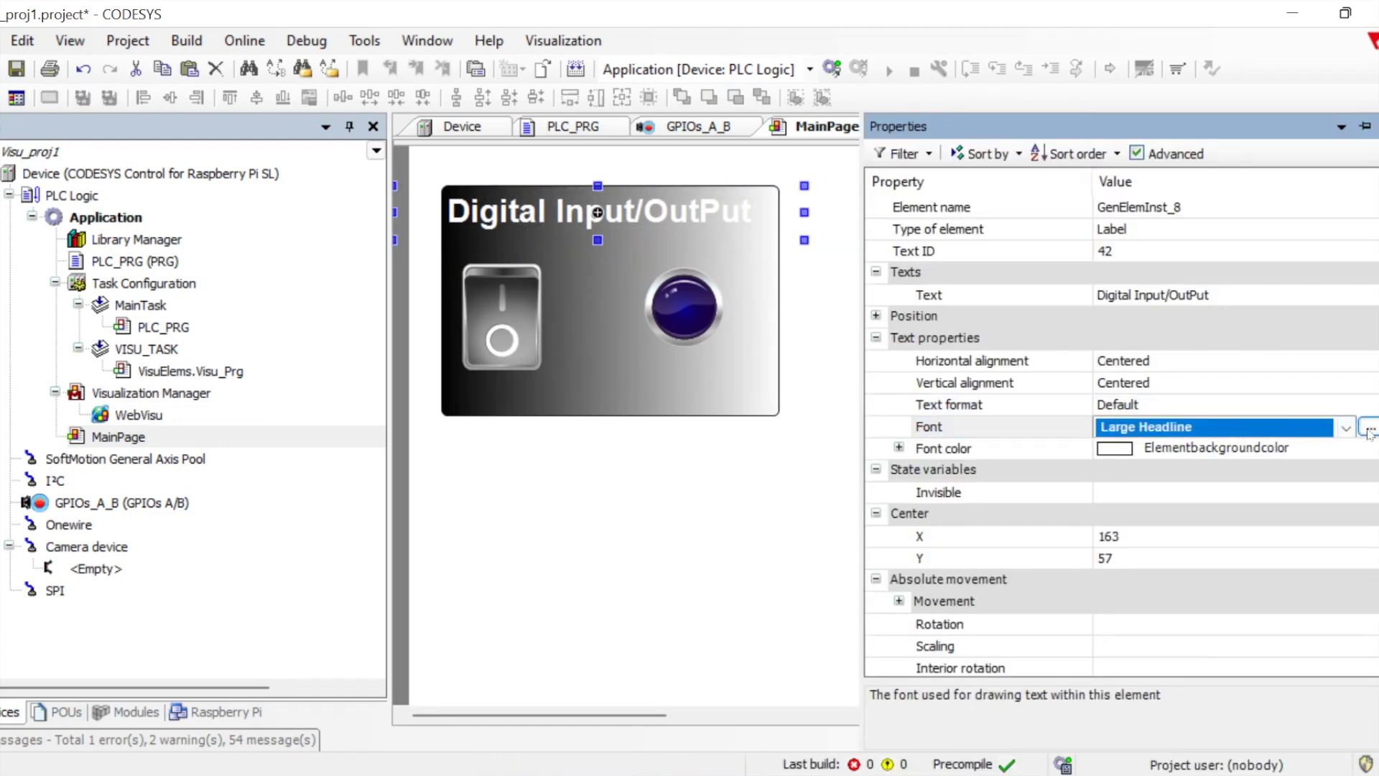
click(1368, 427)
click(781, 309)
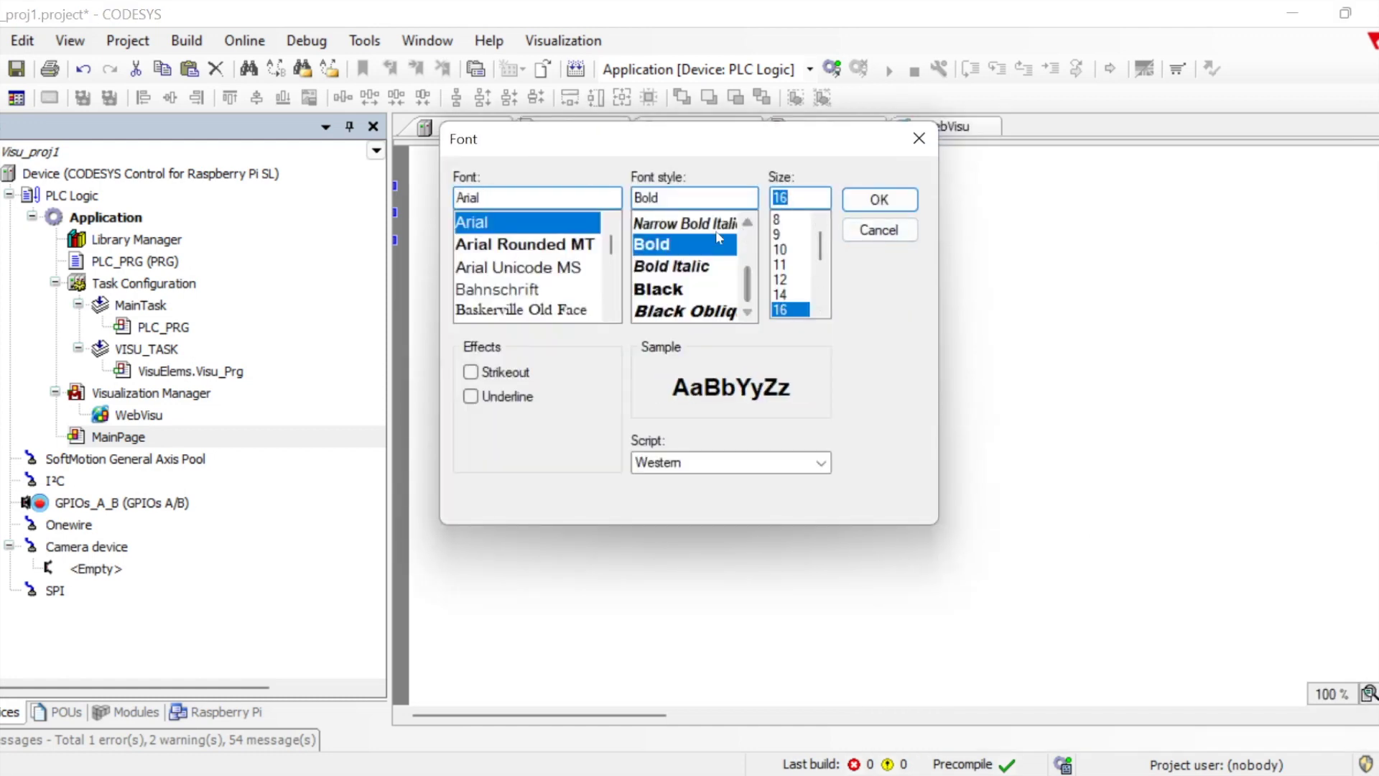
click(672, 266)
click(686, 311)
click(880, 203)
click(587, 400)
click(942, 384)
- Add a Group Box and move and resize it to frame the gradient rectangle with its switch, lamp and label
mouse_move(1340, 358)
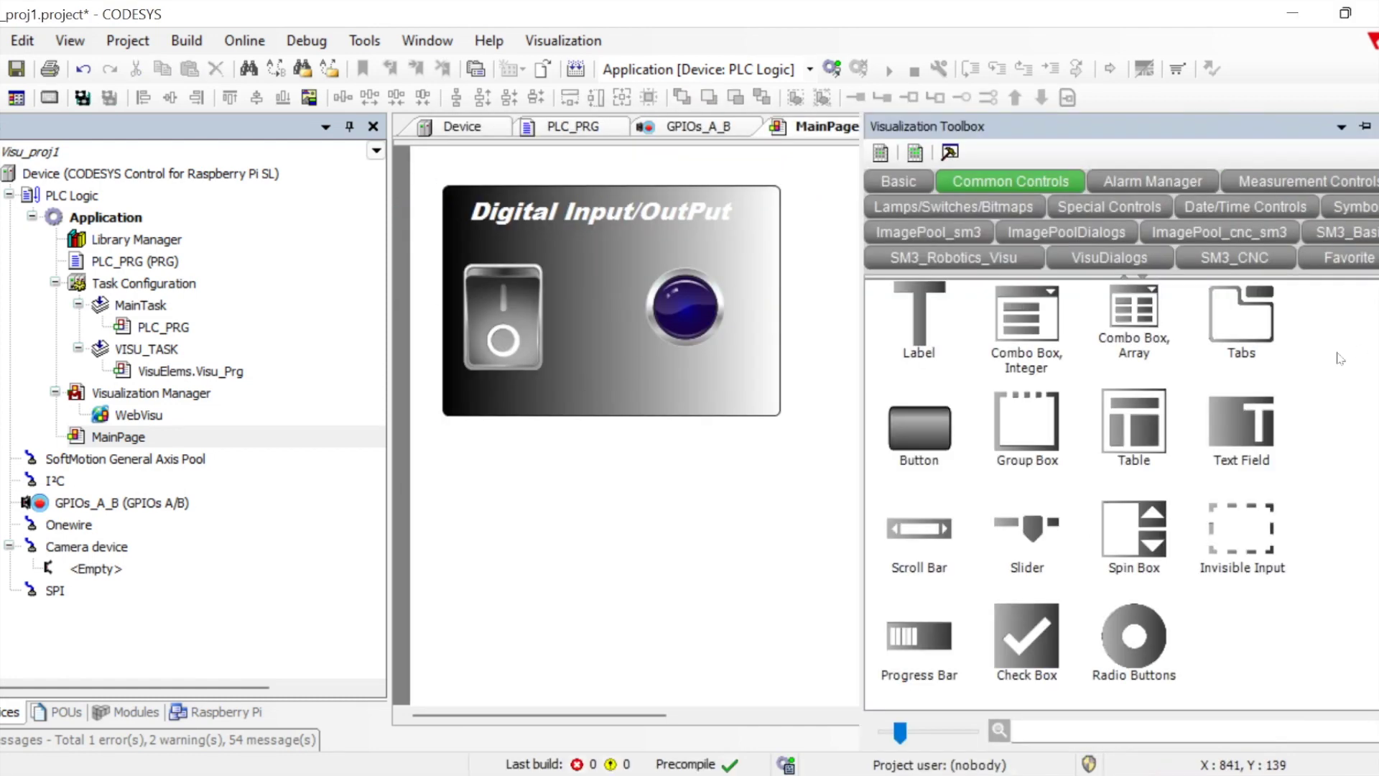
click(1023, 446)
drag(446, 448, 446, 447)
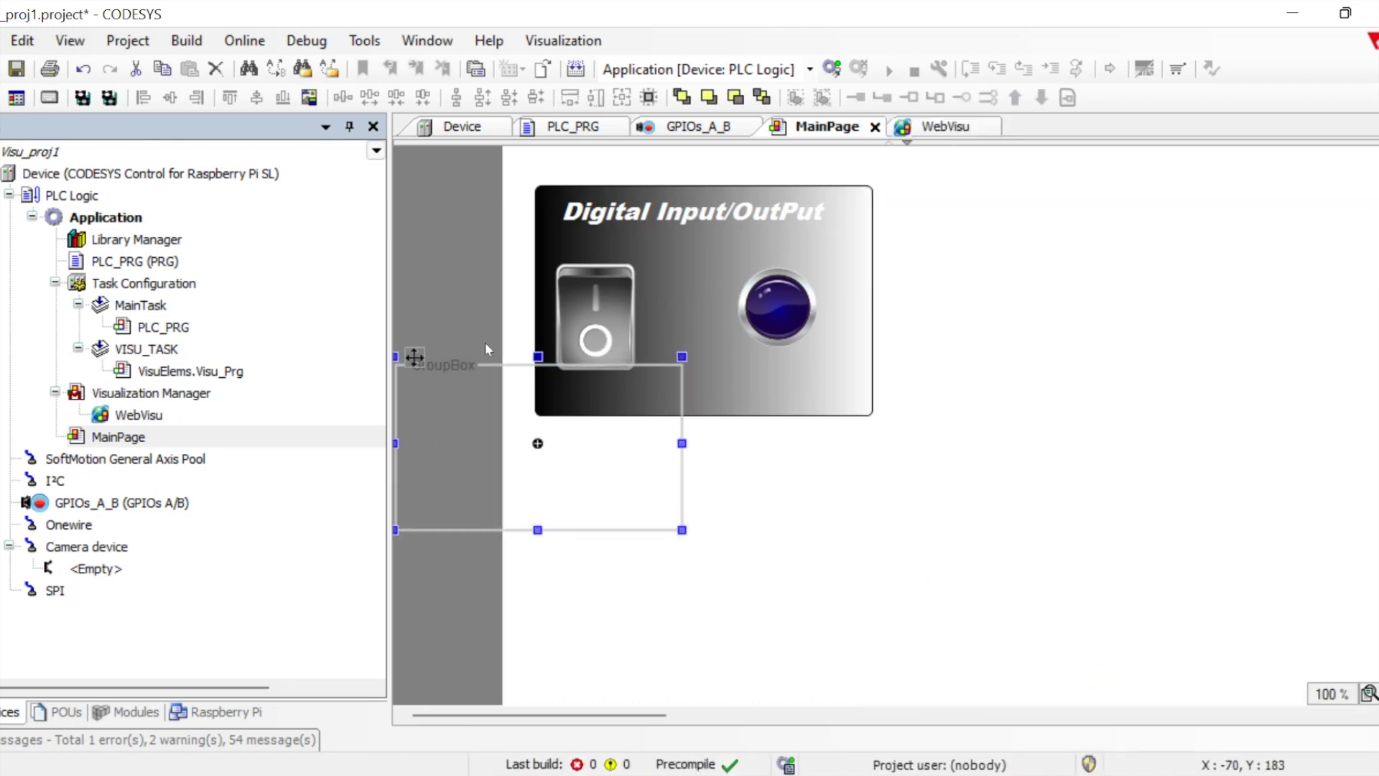
drag(415, 356, 465, 181)
drag(733, 355, 803, 428)
drag(445, 304, 421, 305)
mouse_move(442, 181)
mouse_down()
mouse_move(440, 160)
mouse_move(461, 169)
mouse_move(446, 162)
mouse_up()
click(893, 215)
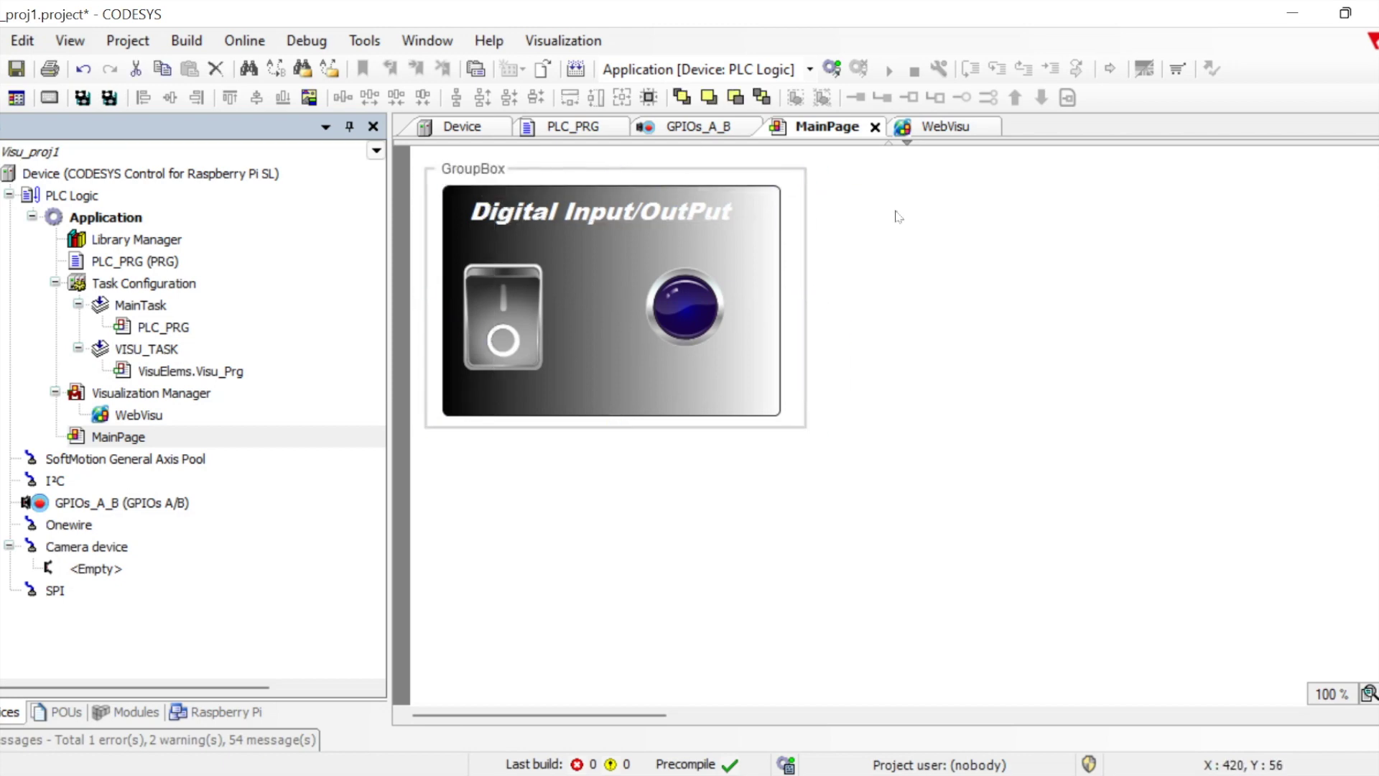
click(446, 161)
click(875, 286)
click(446, 161)
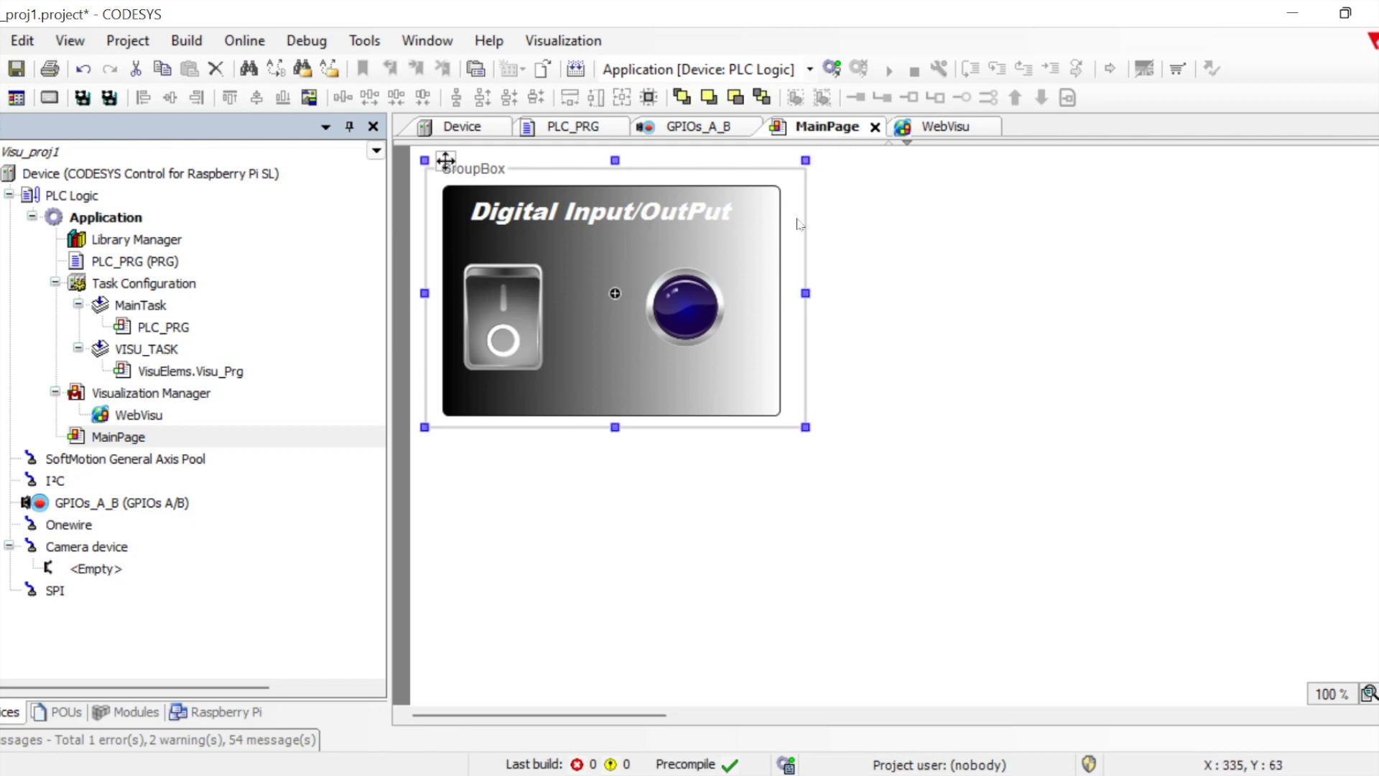
click(853, 293)
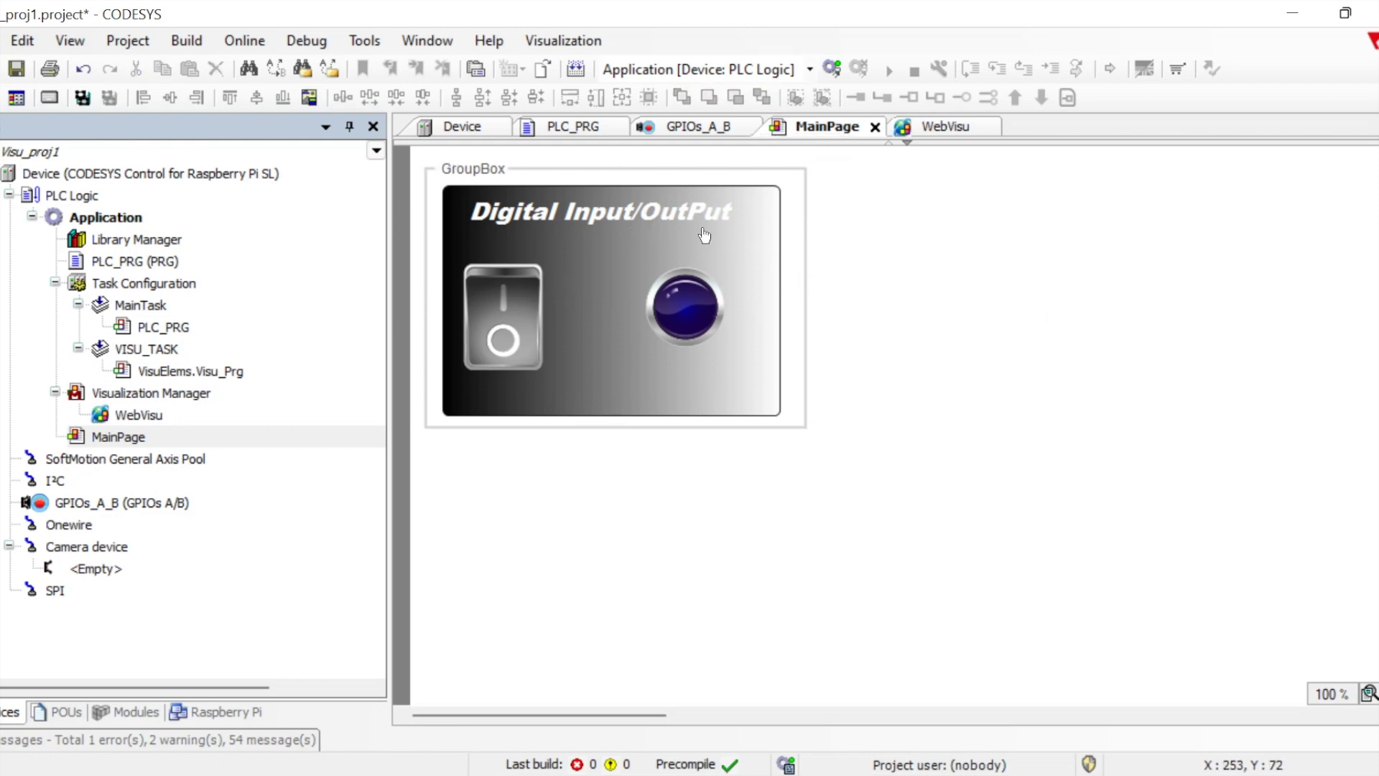
- Try to cut and paste the label, gradient rectangle, switch and lamp so they belong to the group box
click(703, 235)
click(607, 366)
key(ctrl+x)
key(ctrl+v)
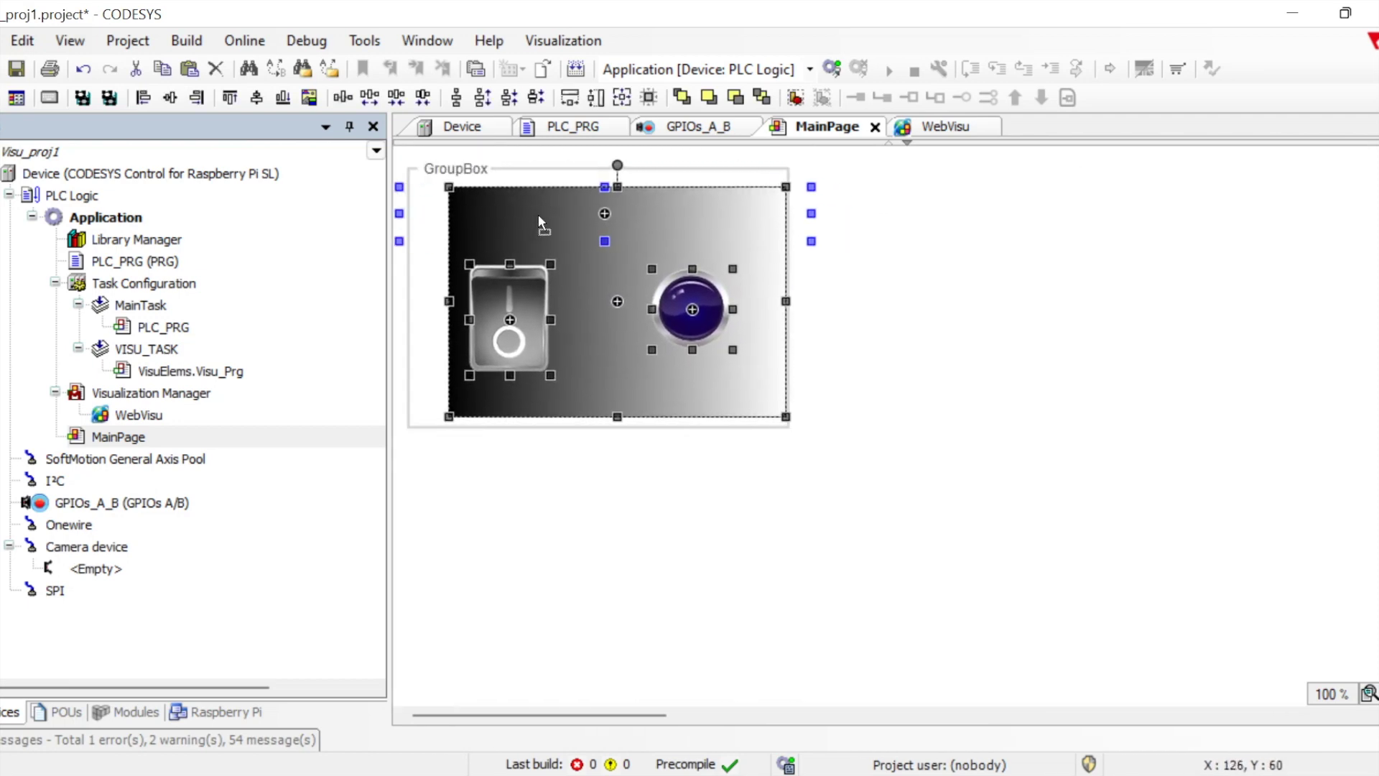
click(442, 166)
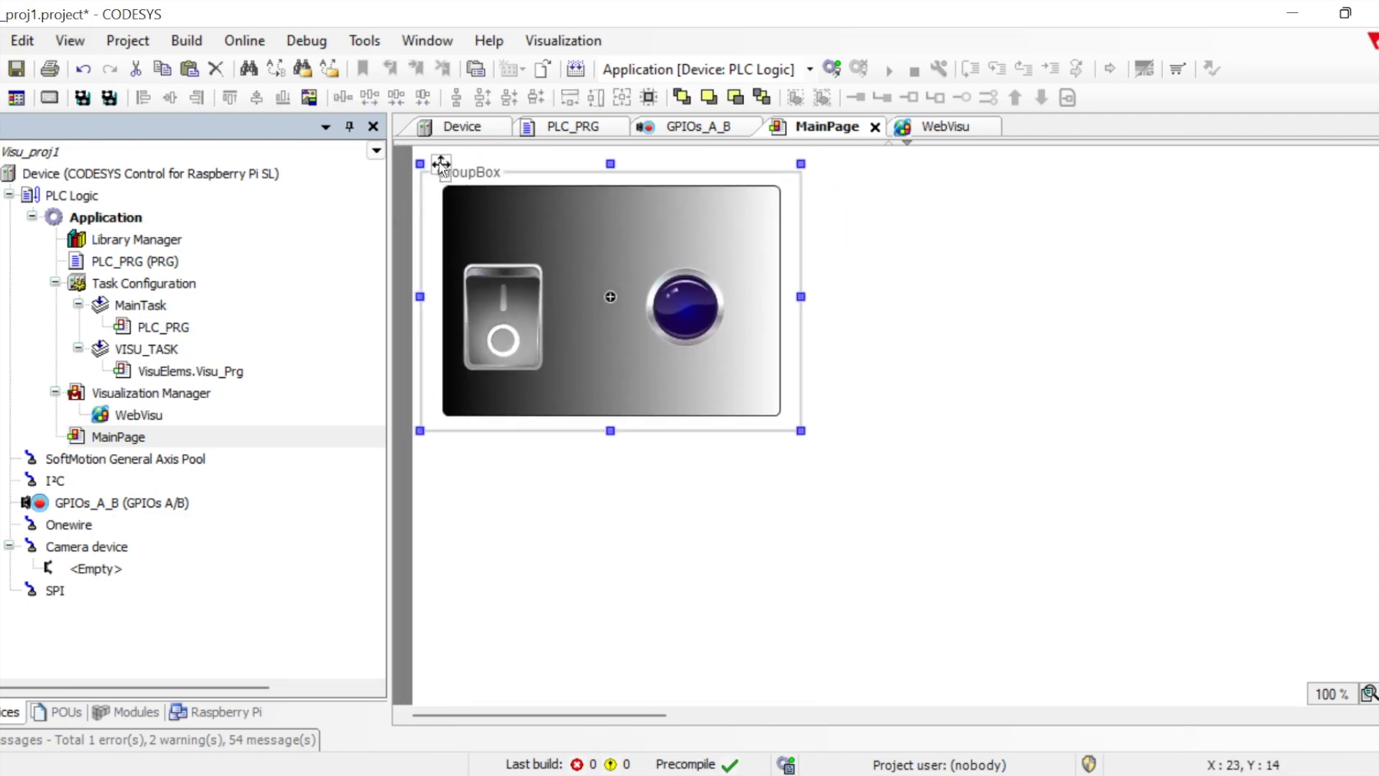
click(977, 310)
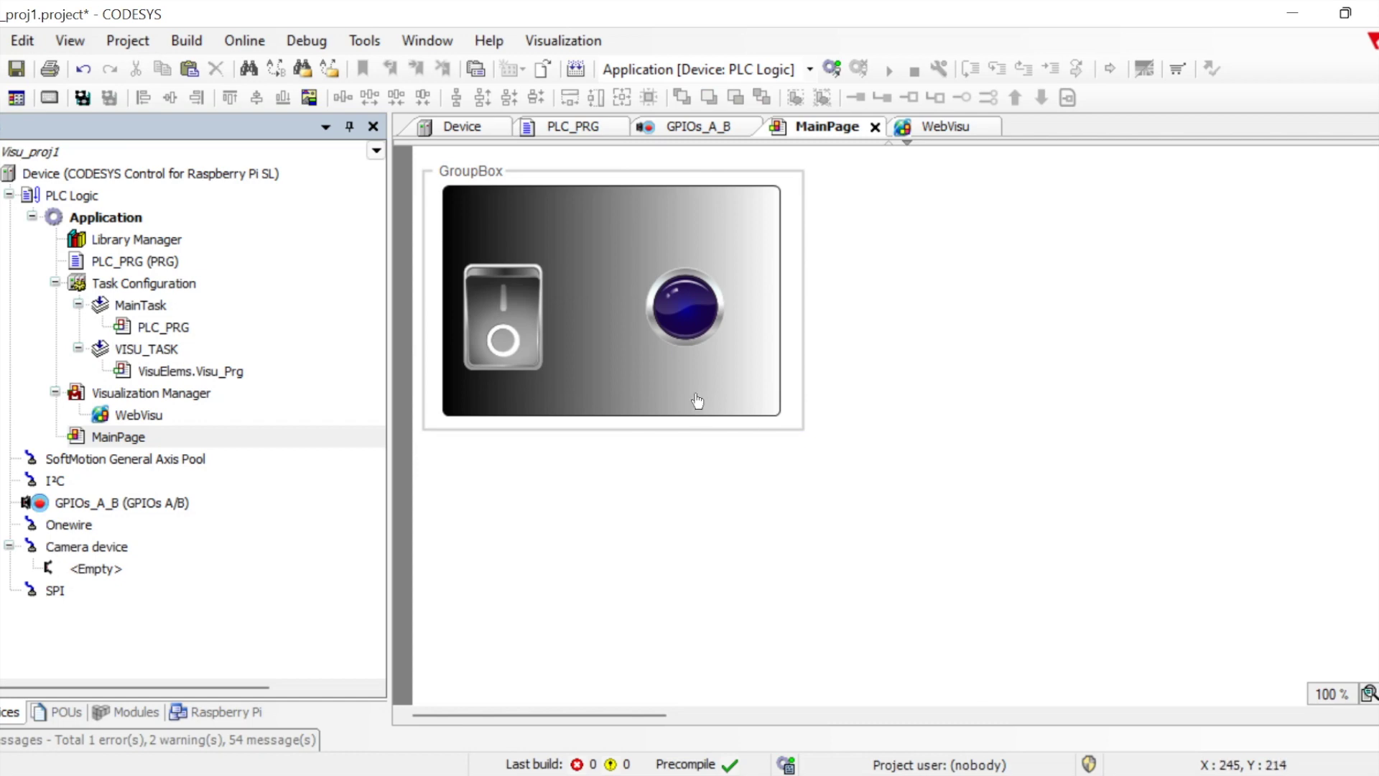
- Move the rocker switch, the lamp and the gradient rectangle out of the group box
drag(503, 323, 496, 522)
drag(696, 321, 652, 509)
drag(612, 300, 922, 551)
click(621, 249)
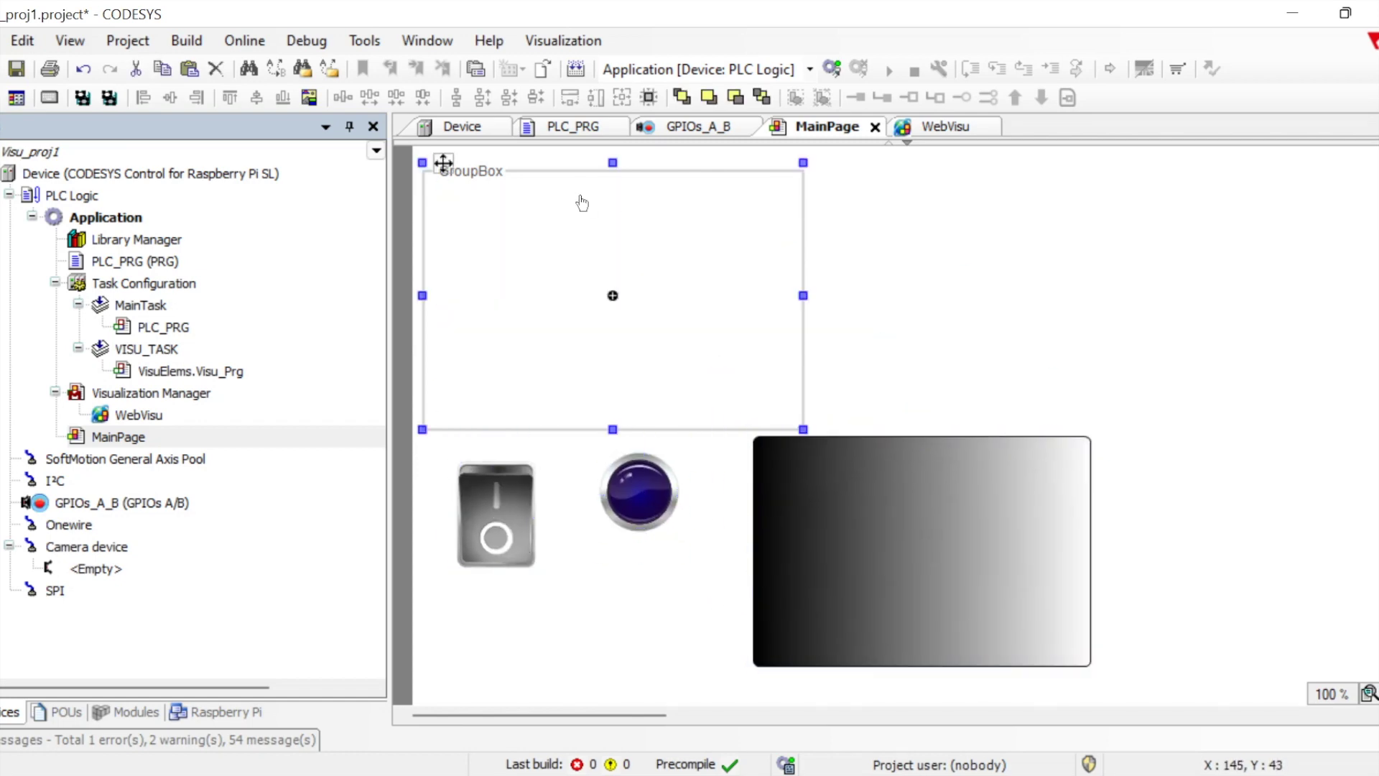
- Move the group box aside and place the gradient rectangle and the Digital Input/OutPut label inside it
drag(444, 164, 780, 167)
click(889, 525)
drag(889, 525, 918, 287)
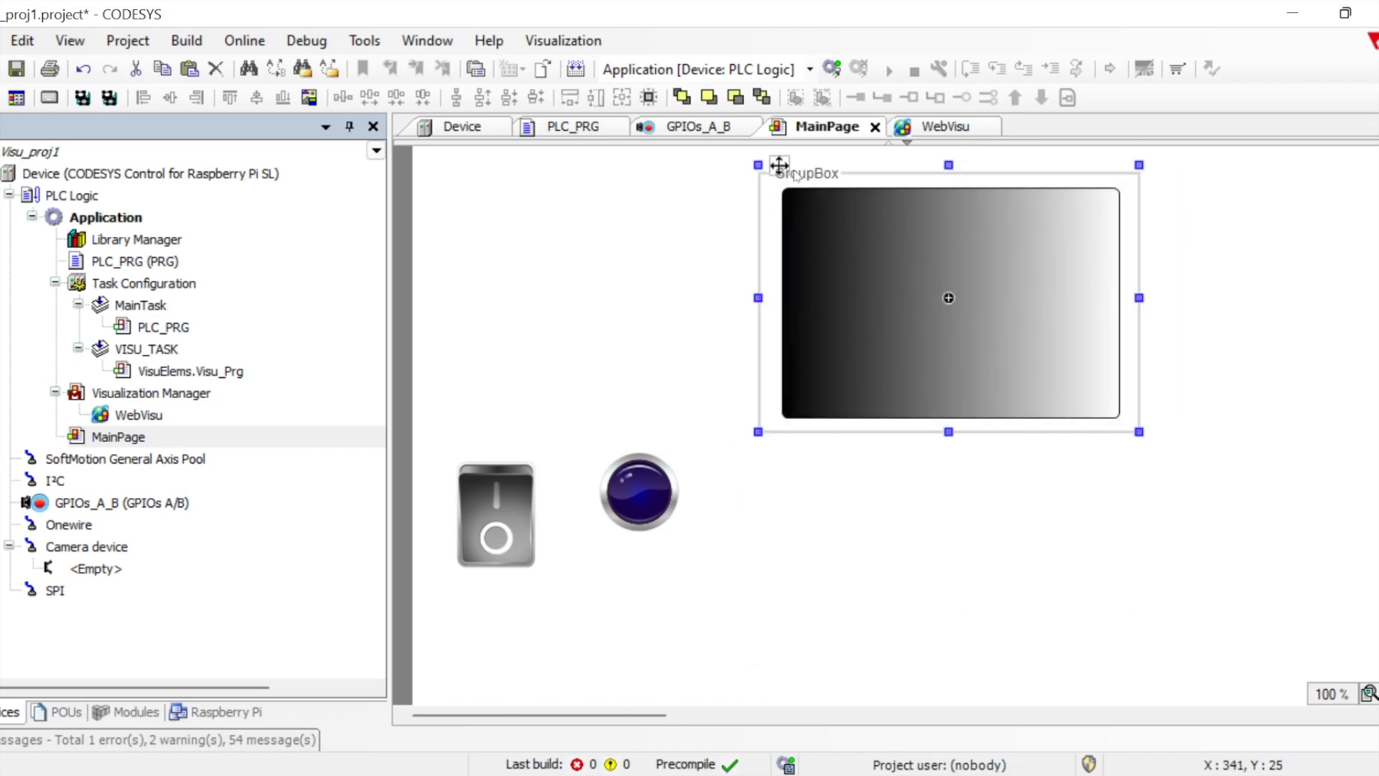
drag(779, 163, 713, 167)
click(563, 194)
drag(563, 194, 833, 219)
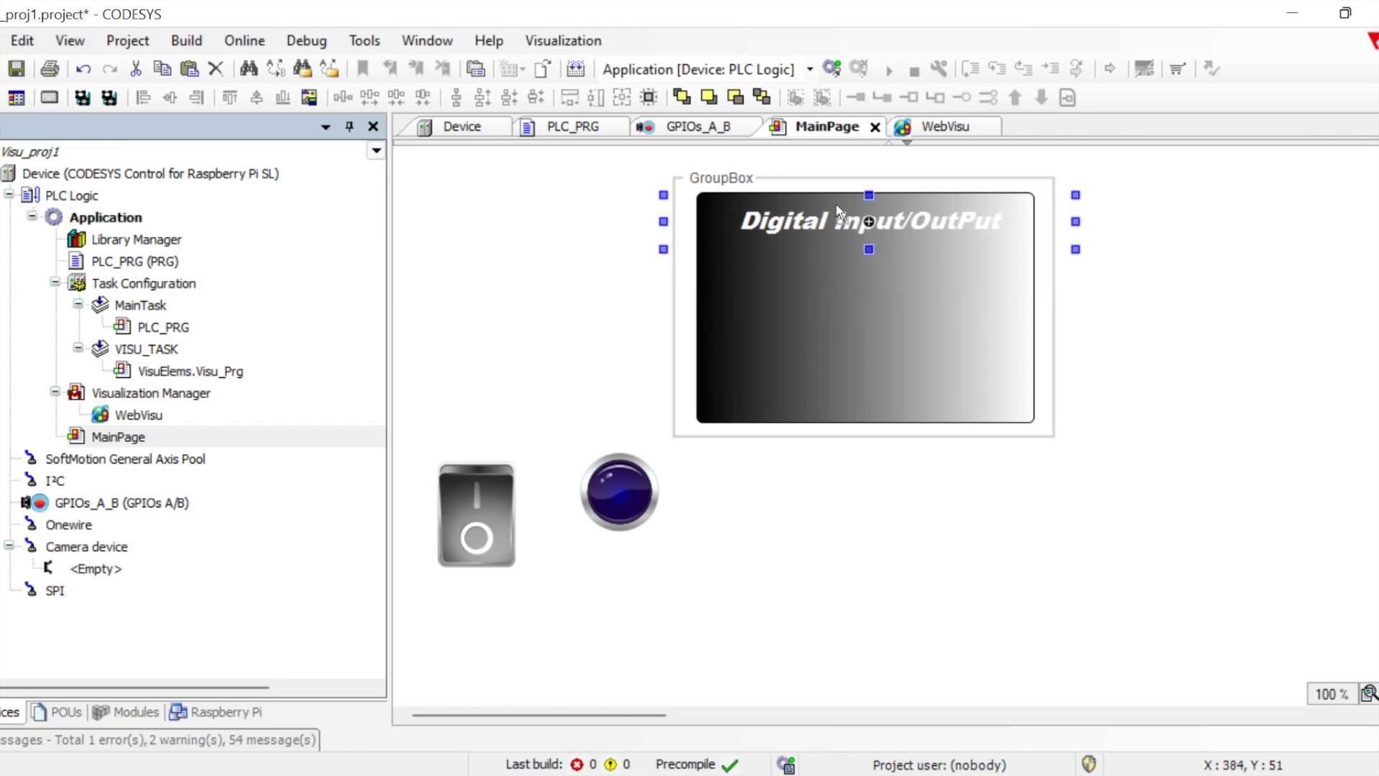
- Shift the group box slightly up and left, and reposition the Digital Input/OutPut label over the gradient rectangle
click(692, 172)
drag(693, 170, 668, 165)
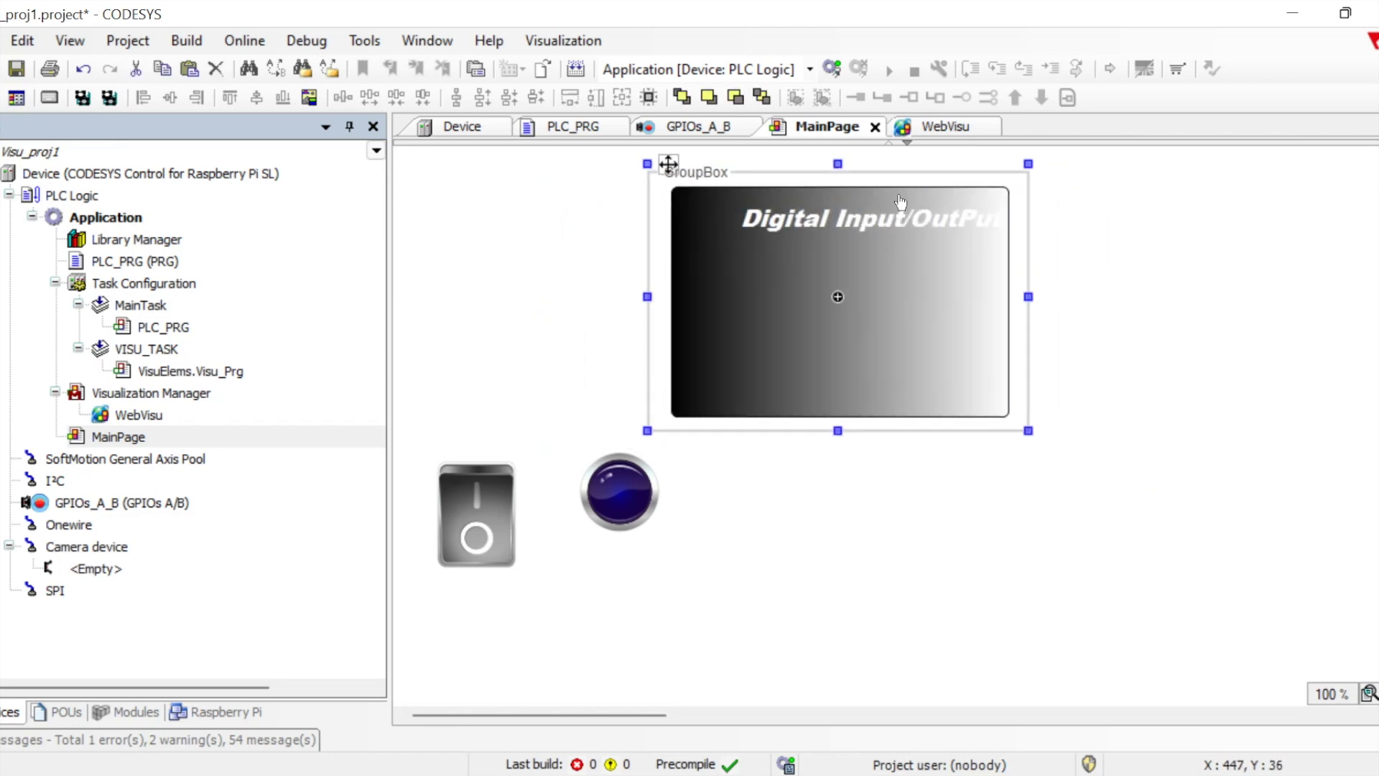
click(891, 231)
drag(901, 203, 859, 191)
click(824, 545)
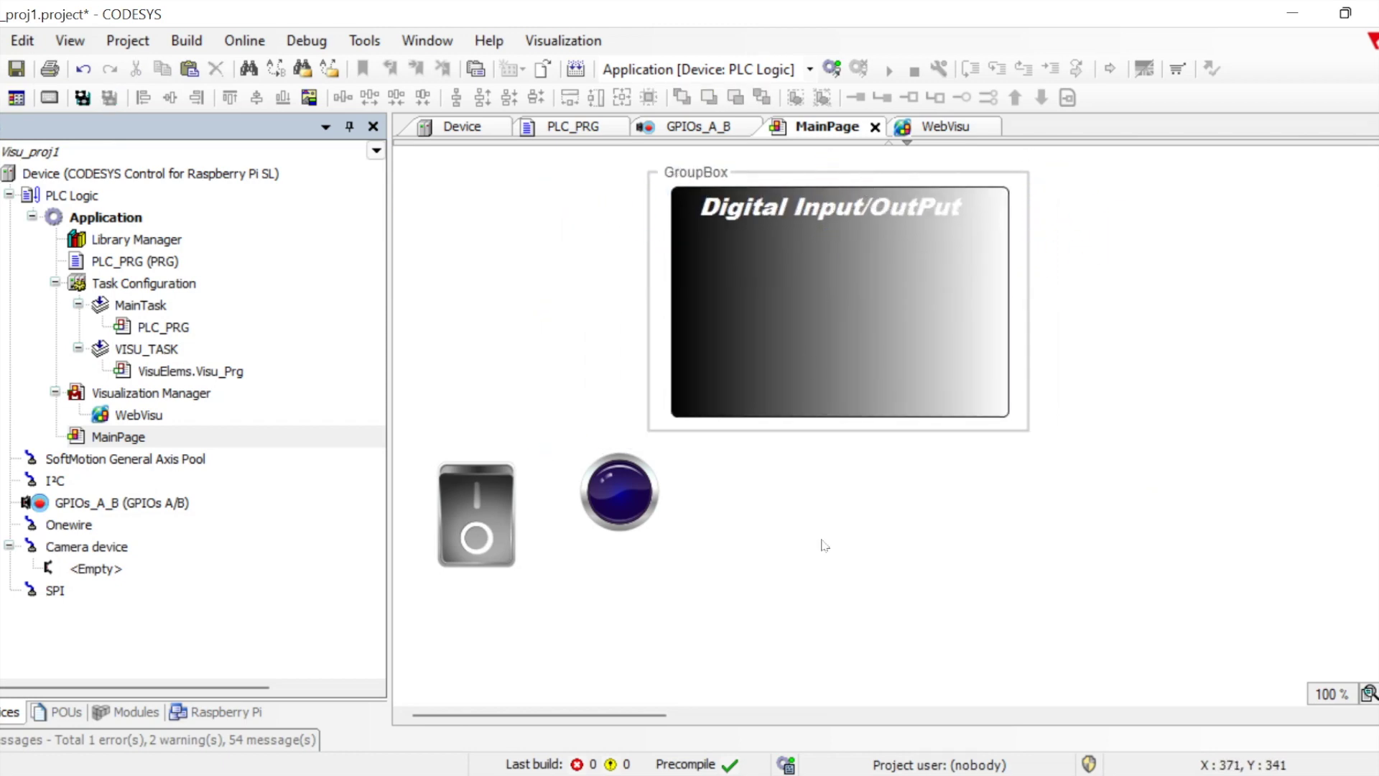
- Place the lamp and the rocker switch on the gradient rectangle inside the group box, switch at left and lamp at right
drag(621, 521, 920, 347)
click(677, 508)
click(669, 165)
mouse_move(668, 165)
mouse_down()
mouse_move(614, 175)
mouse_move(628, 237)
mouse_move(661, 166)
mouse_up()
click(483, 467)
click(652, 425)
drag(477, 515, 739, 314)
click(1042, 402)
- Fine-tune the title label's position above the switch and lamp, and move the whole group box to the page's upper-left area
click(770, 203)
drag(622, 234, 739, 240)
drag(845, 199, 802, 208)
drag(661, 170, 448, 164)
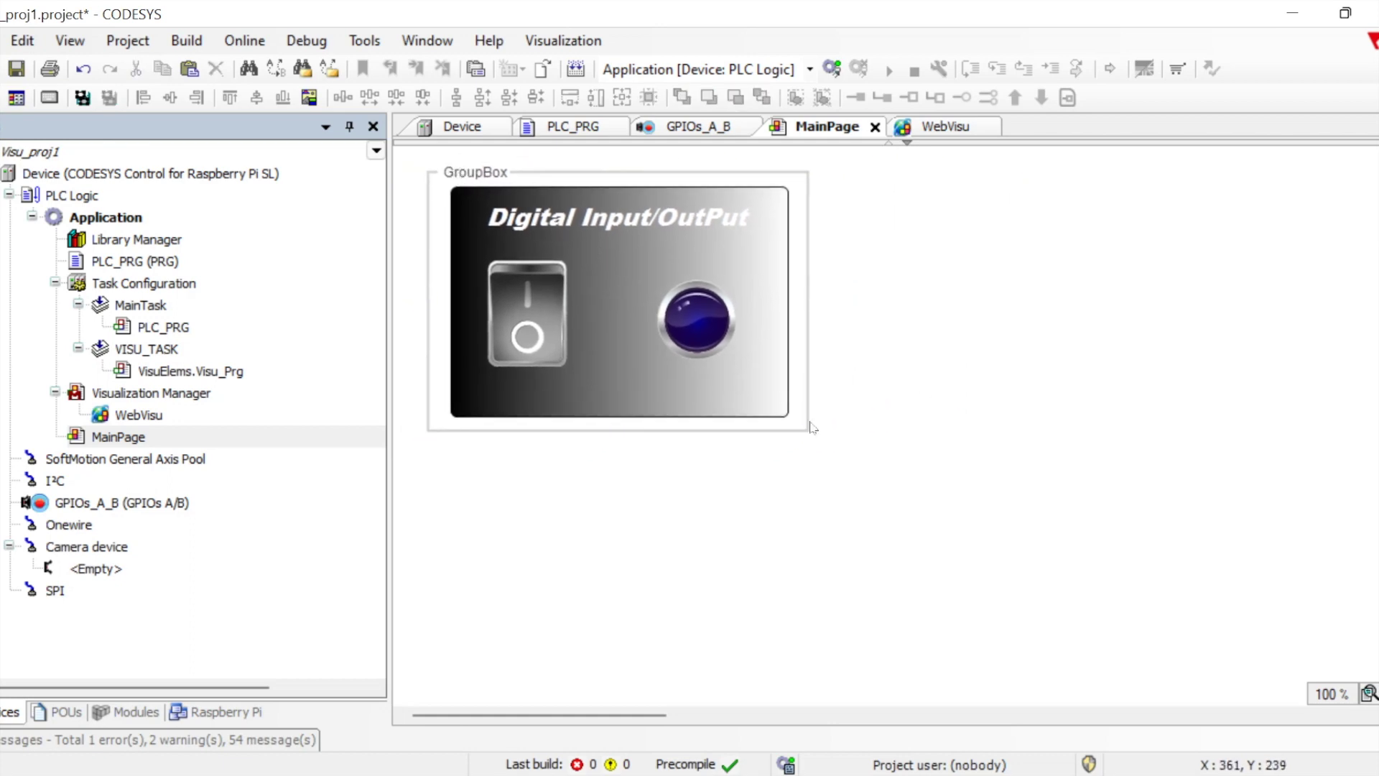
- Name the group box element DigitalGroup and set its caption text to DigitalBox
double_click(447, 163)
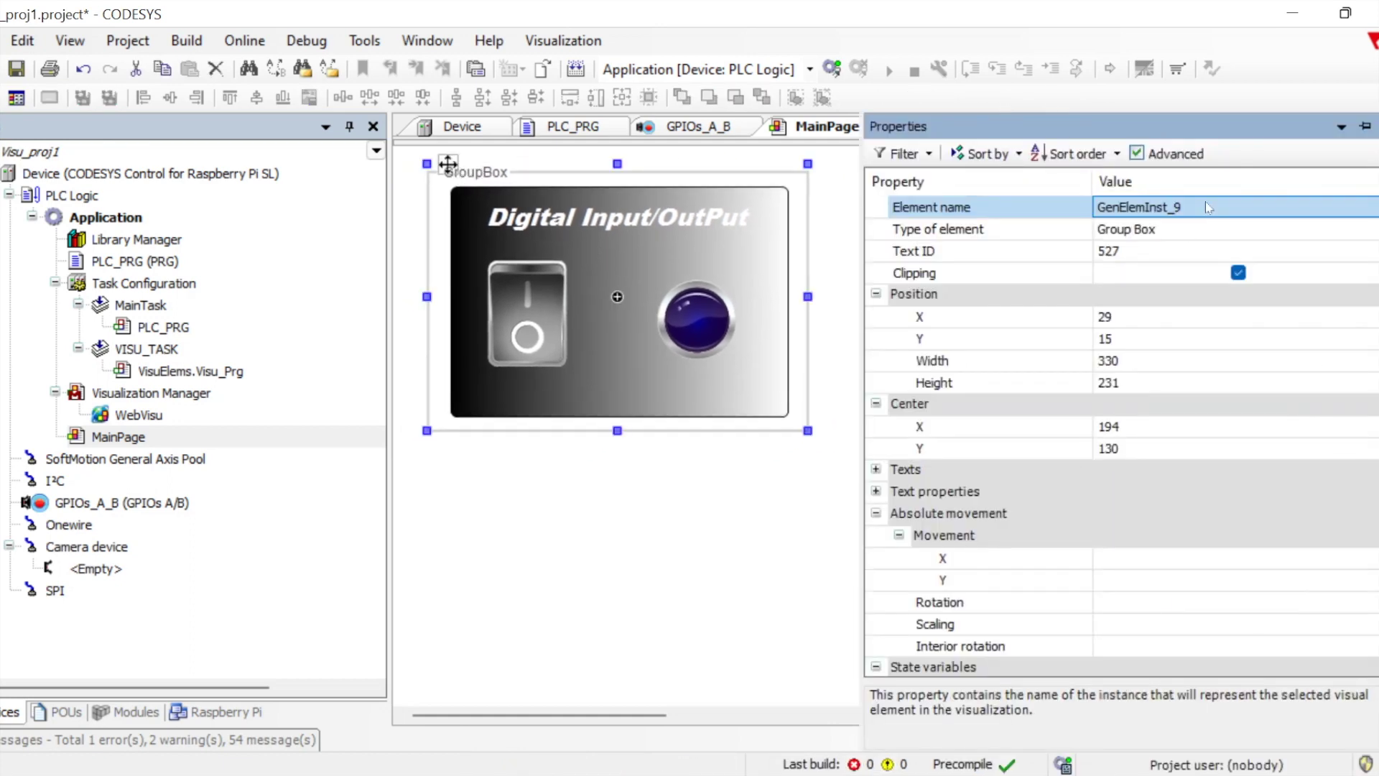
click(1204, 207)
text(DigitalG)
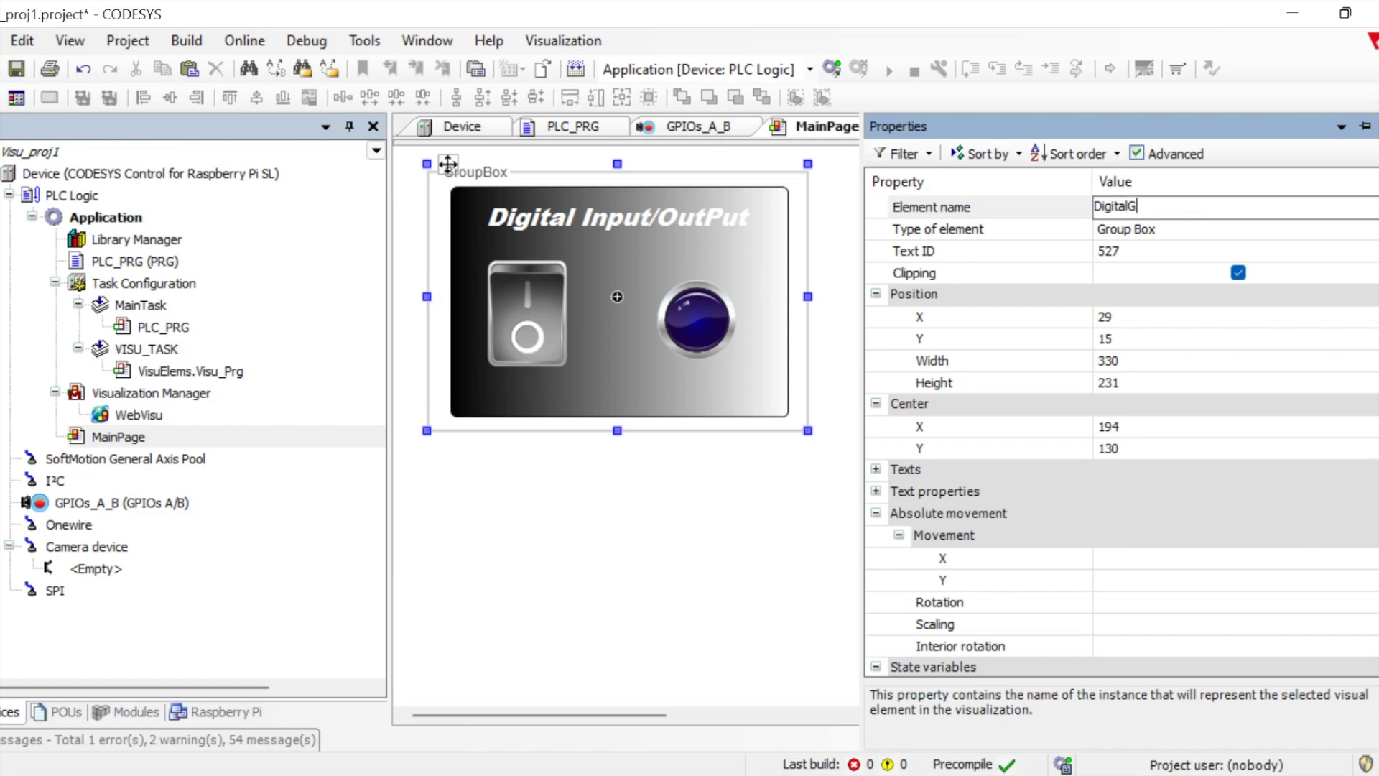
text(roup)
key(Return)
click(876, 469)
click(1187, 491)
text(DigitalBox)
key(Return)
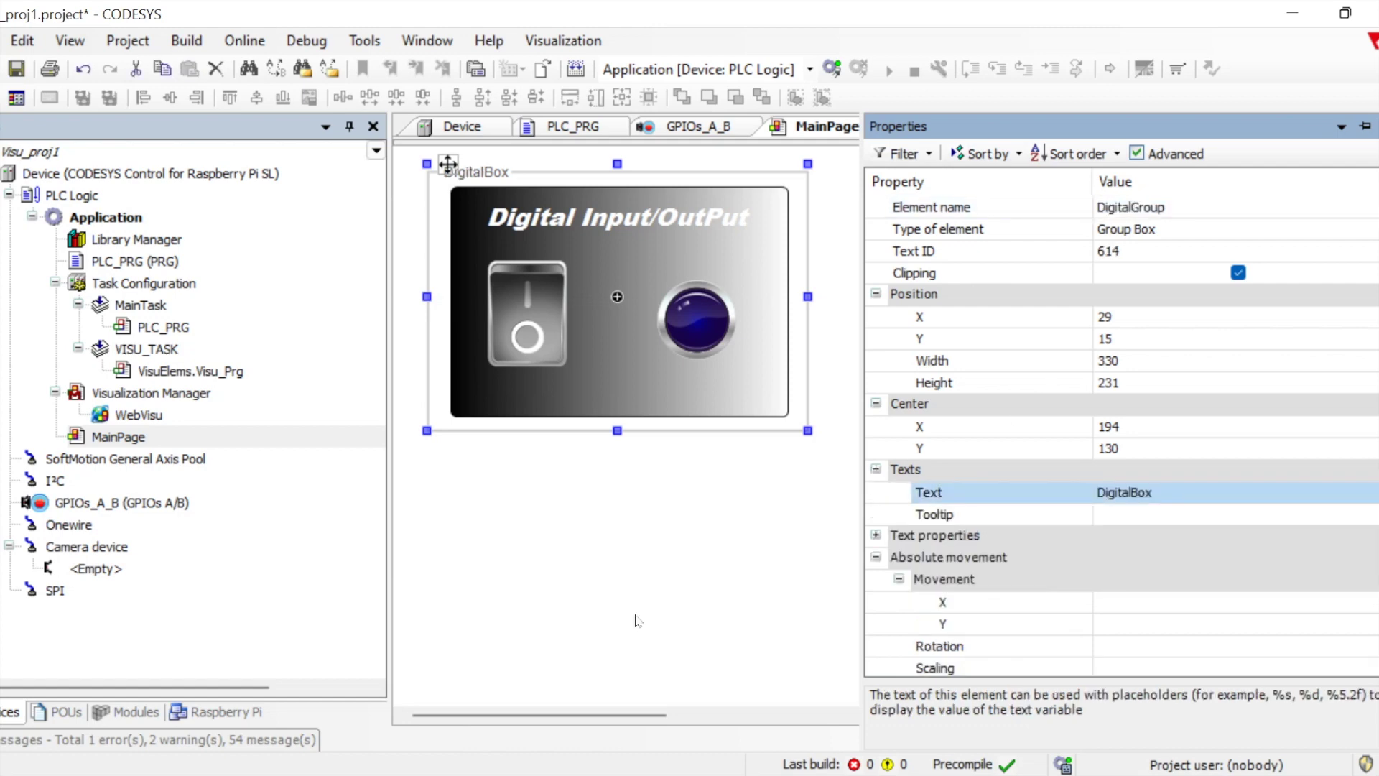
- Add a second Group Box below DigitalBox and enlarge it to about the same width
click(1115, 366)
mouse_move(1376, 180)
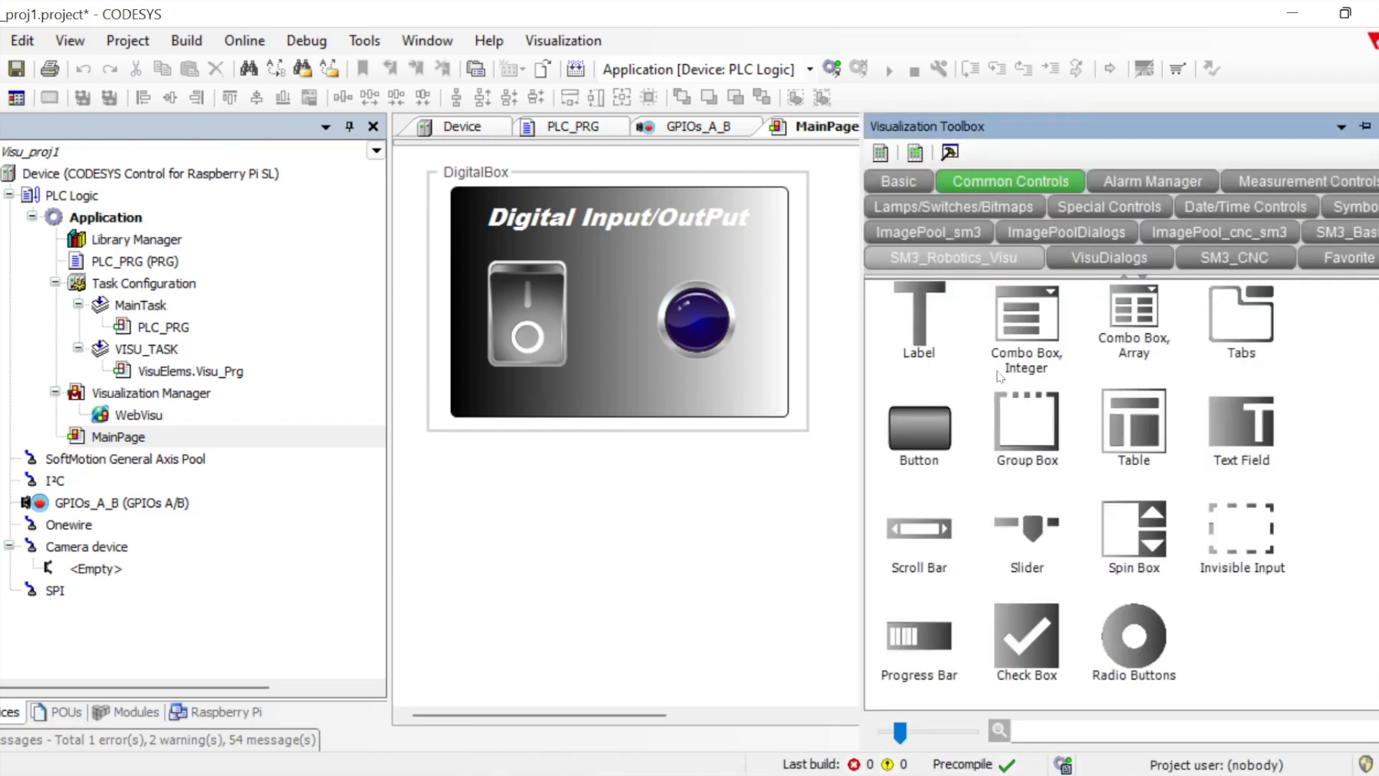
drag(1036, 438, 450, 457)
drag(717, 630, 815, 657)
click(1005, 431)
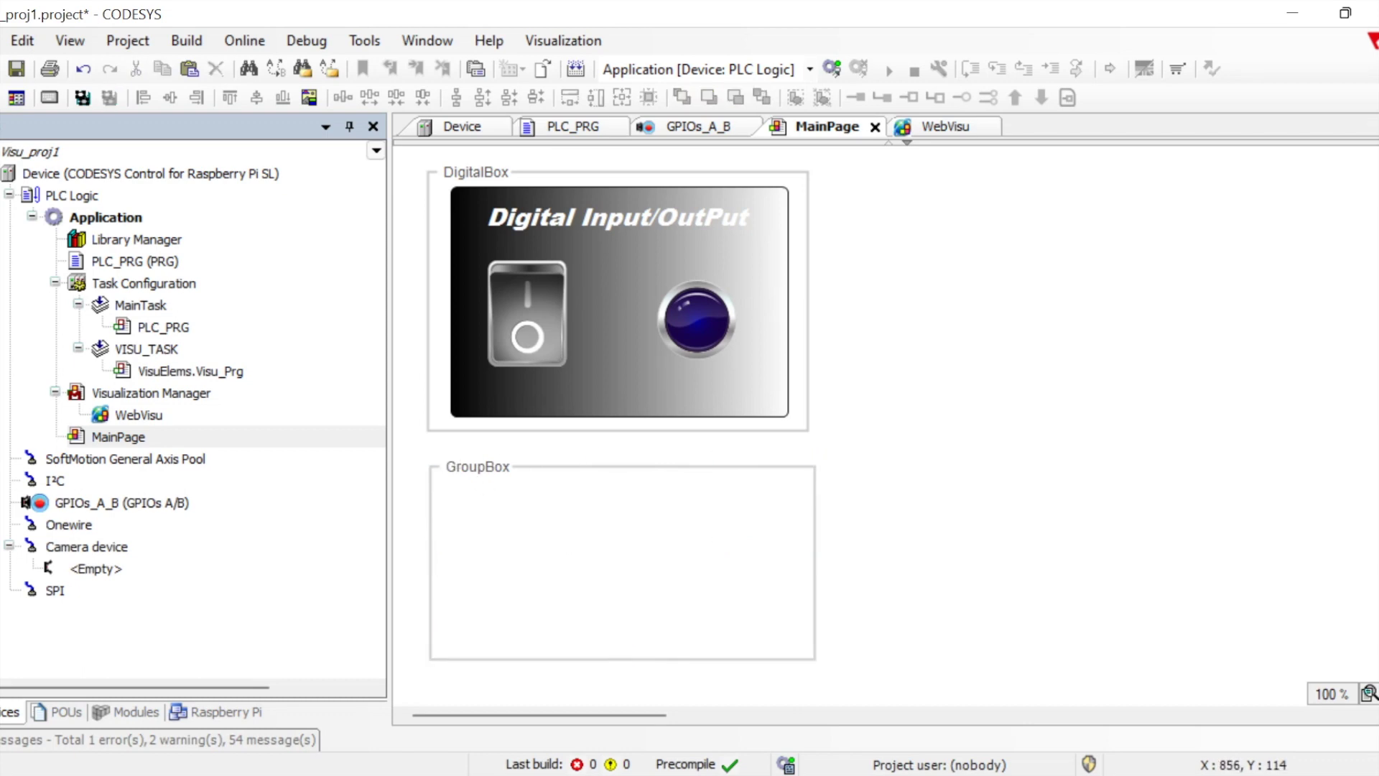
- Add a Rounded Rectangle of about 298 by 136 inside the new group box, filling most of its area
mouse_move(1373, 237)
mouse_move(1374, 323)
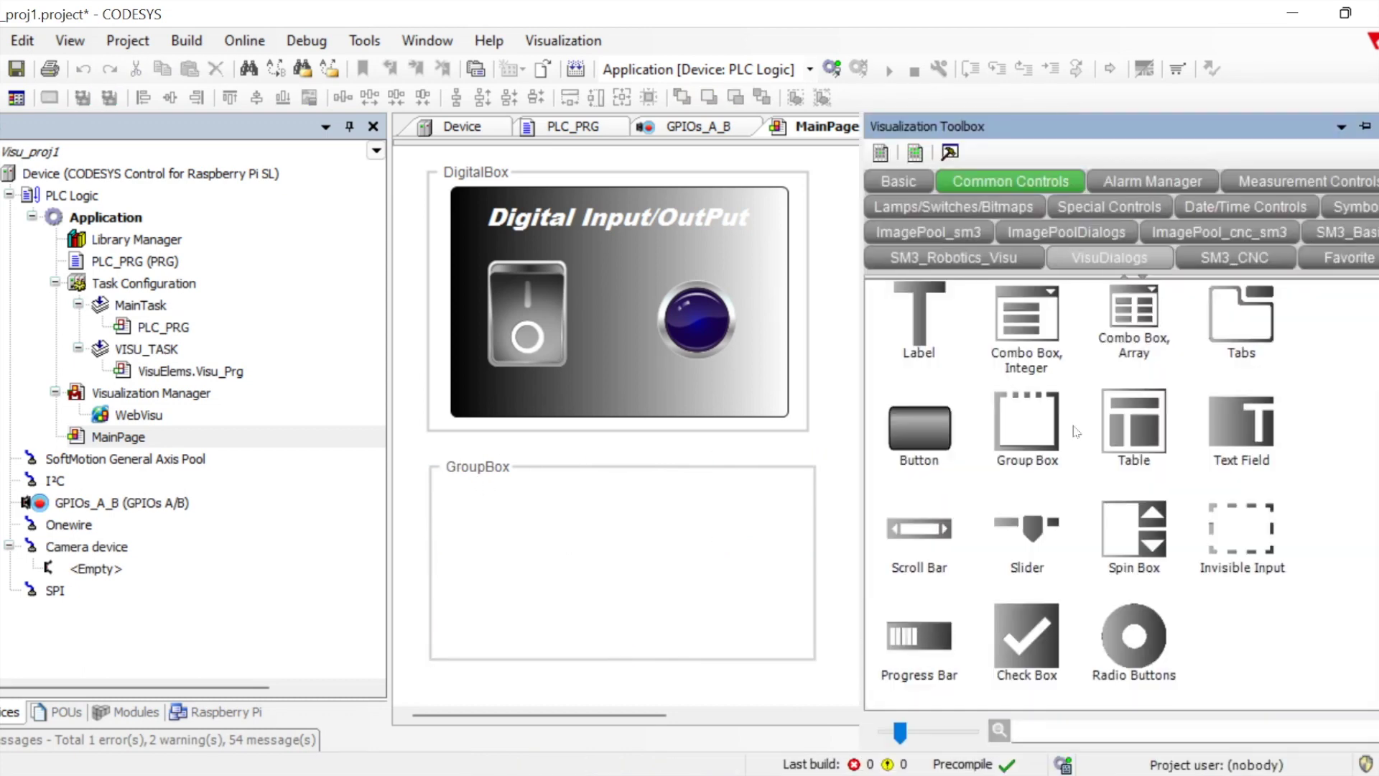
click(1247, 442)
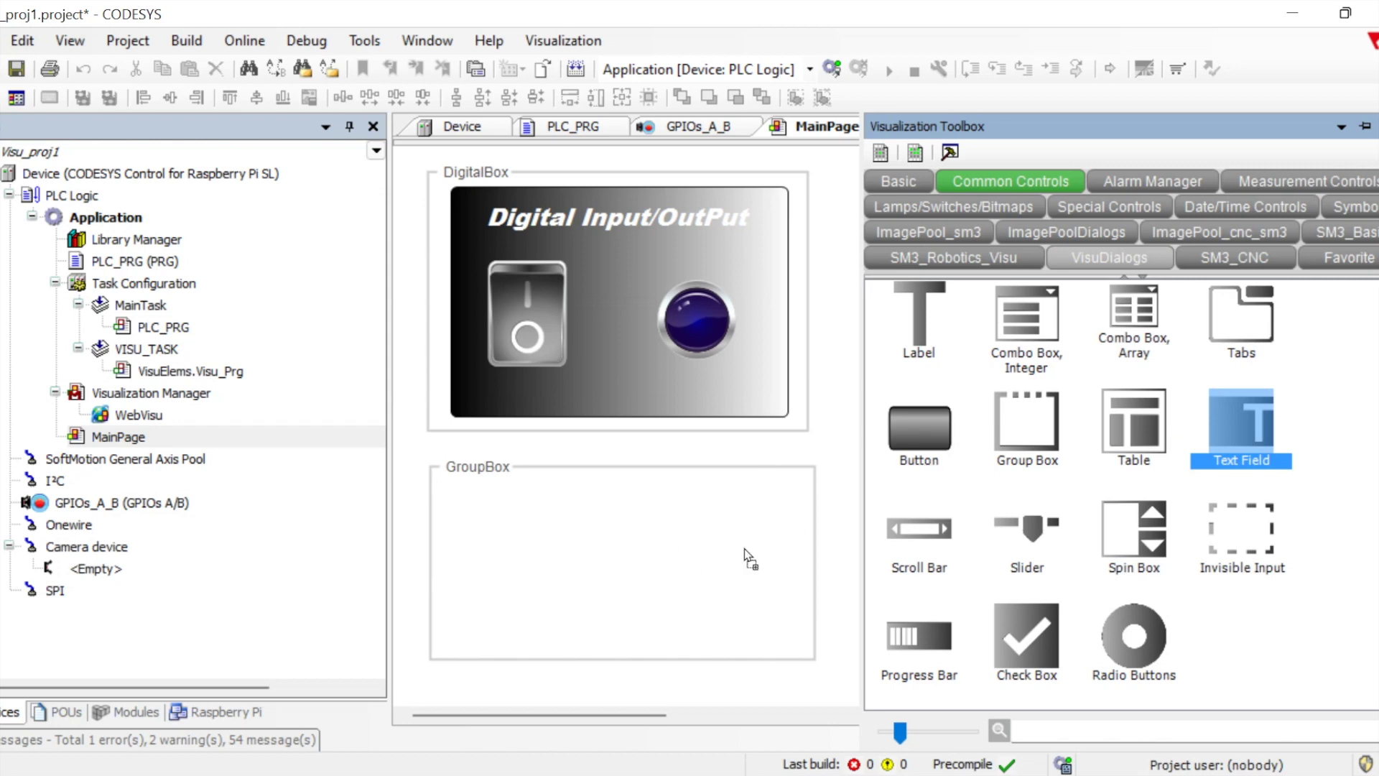
click(907, 184)
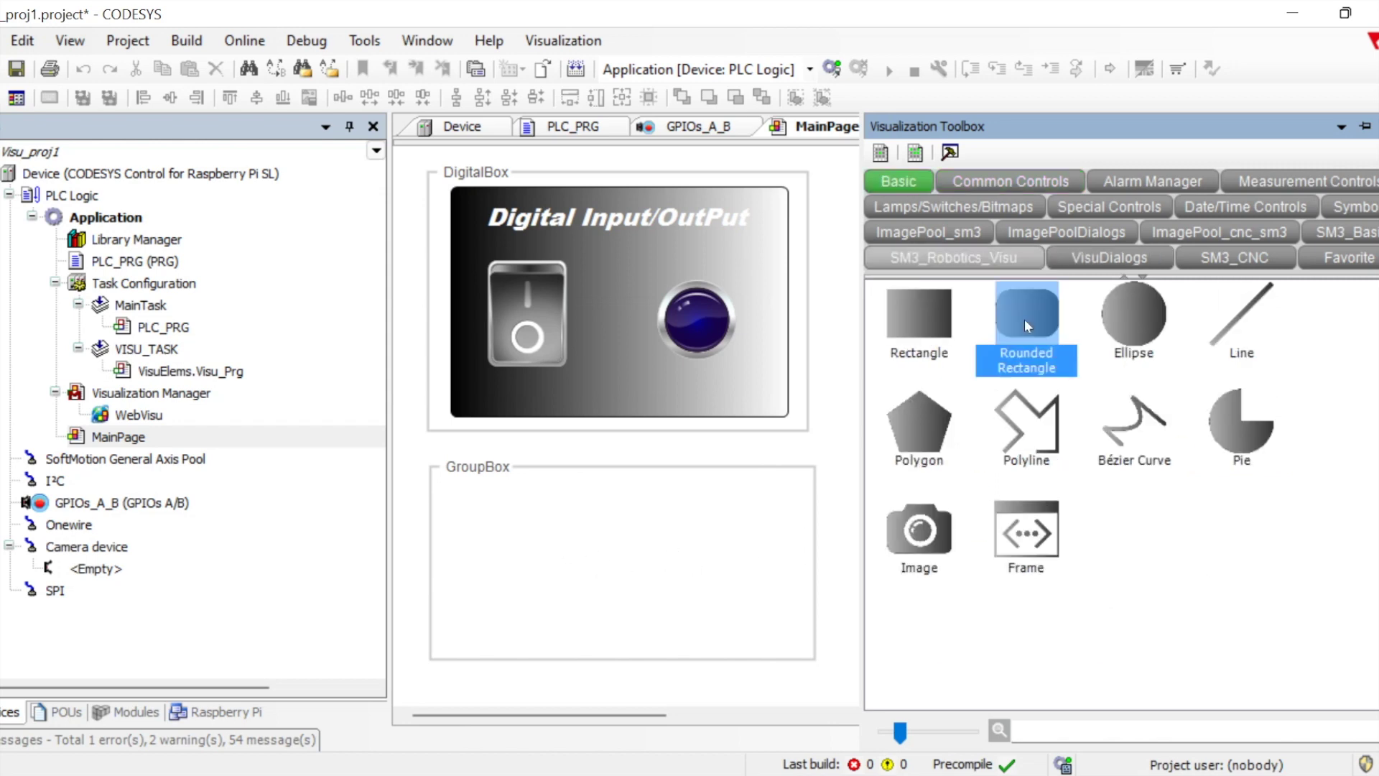
drag(475, 507, 587, 512)
click(772, 590)
click(570, 534)
drag(635, 546, 793, 640)
drag(461, 508, 449, 482)
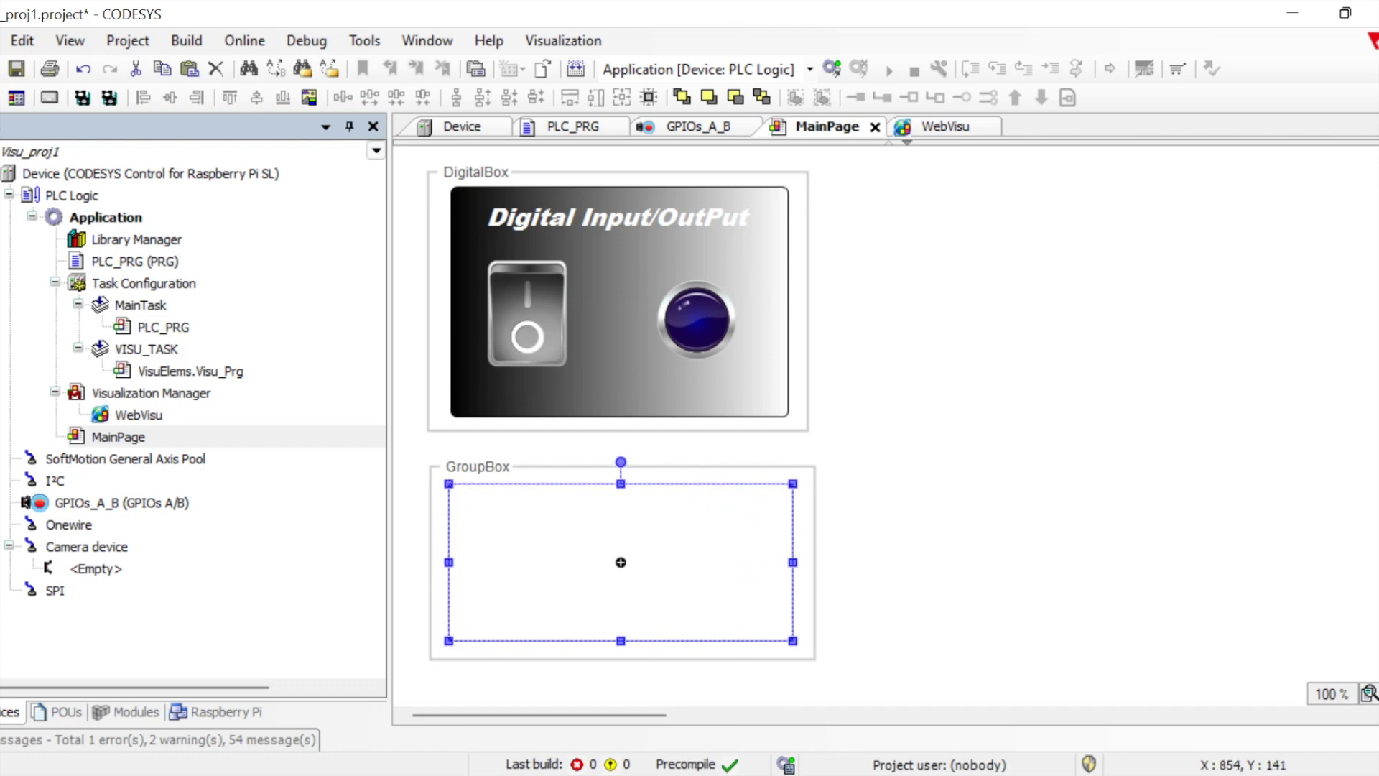
- Enable the gradient color on the new rounded rectangle and set gradient Color 1 to dark red
mouse_move(1374, 216)
click(1238, 491)
click(1239, 513)
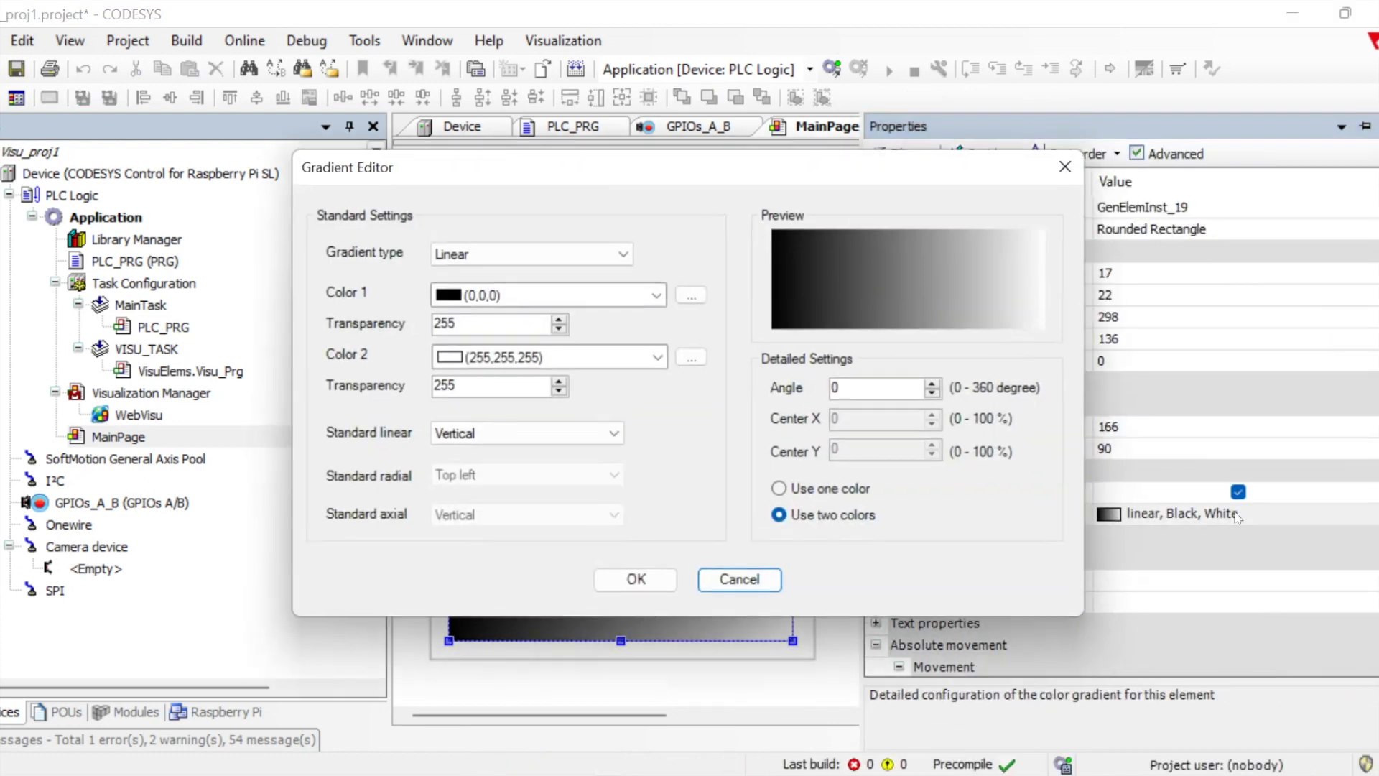
click(693, 296)
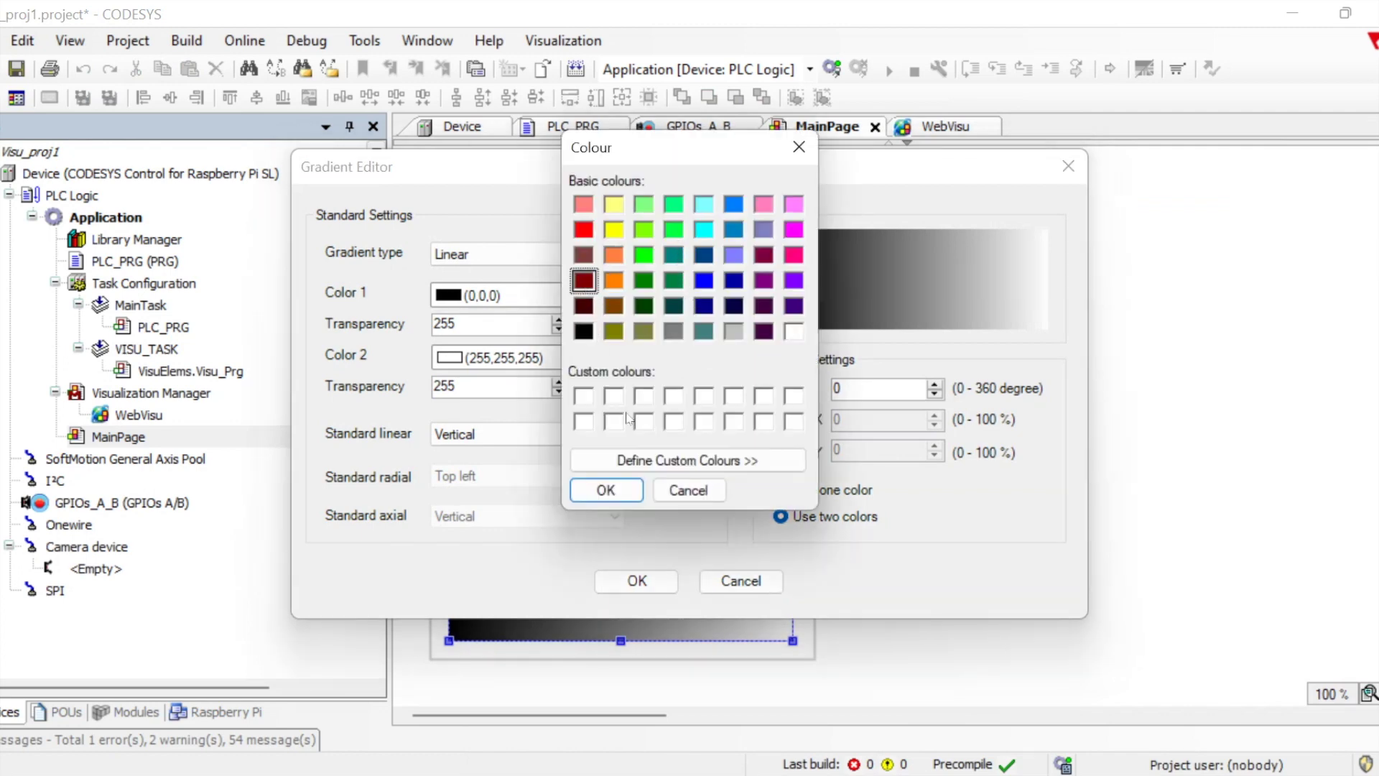
click(605, 492)
click(635, 581)
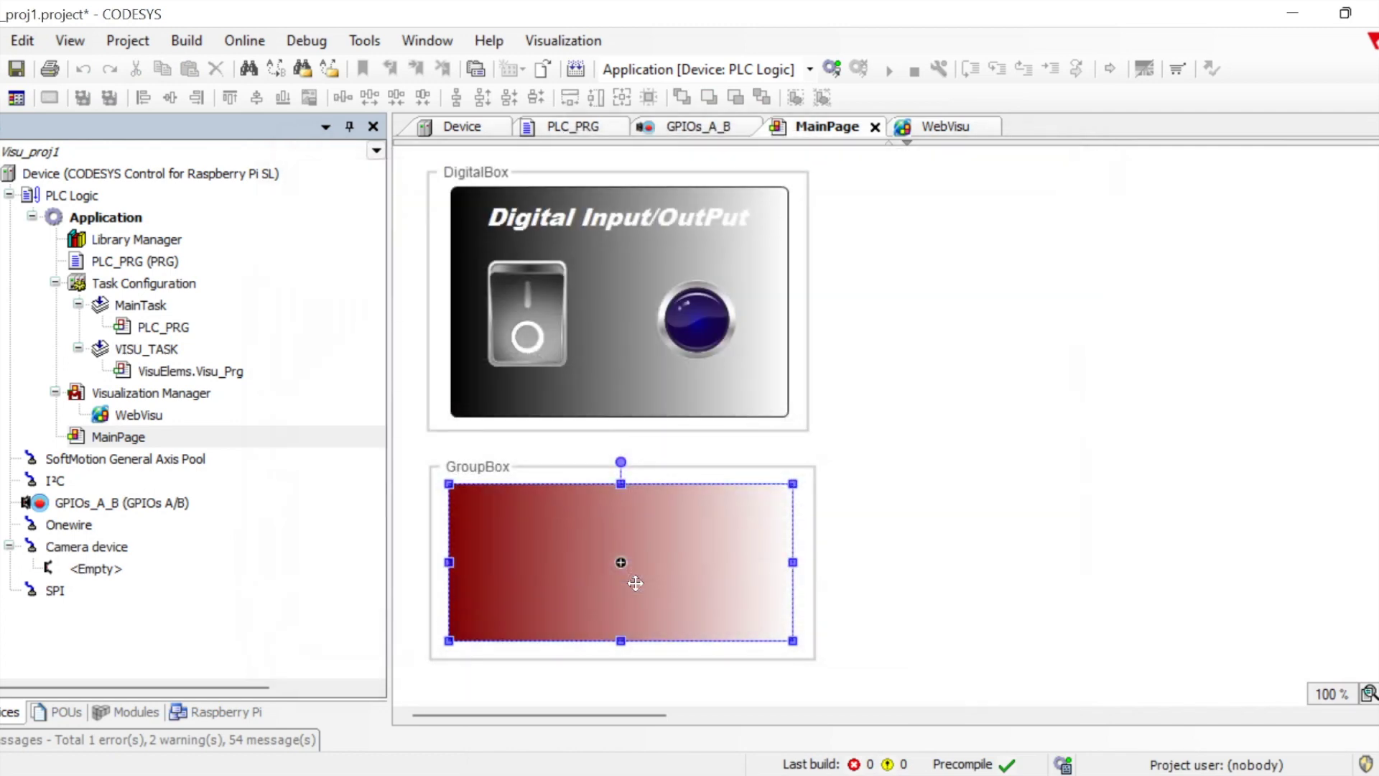
click(986, 493)
click(738, 564)
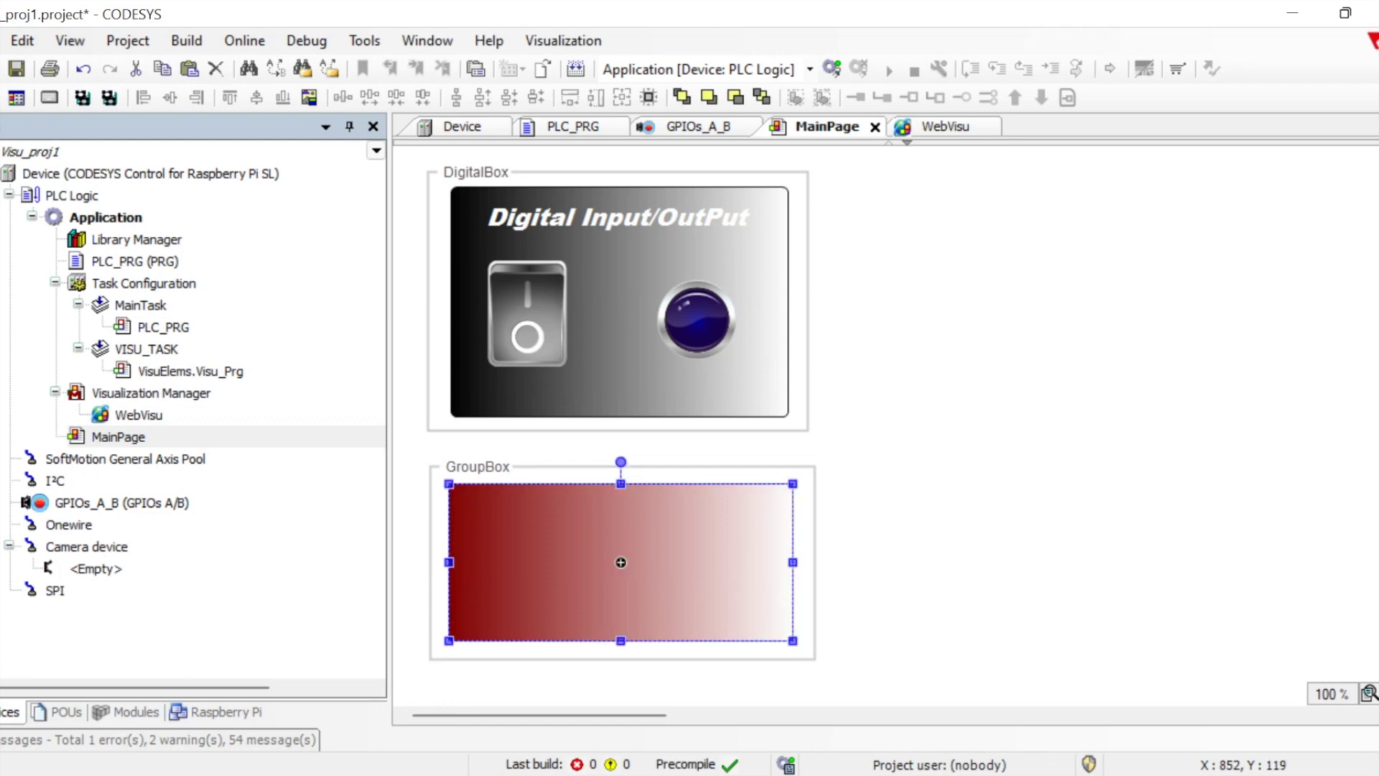
- Set the line style of the red gradient rectangle to Invisible
click(876, 536)
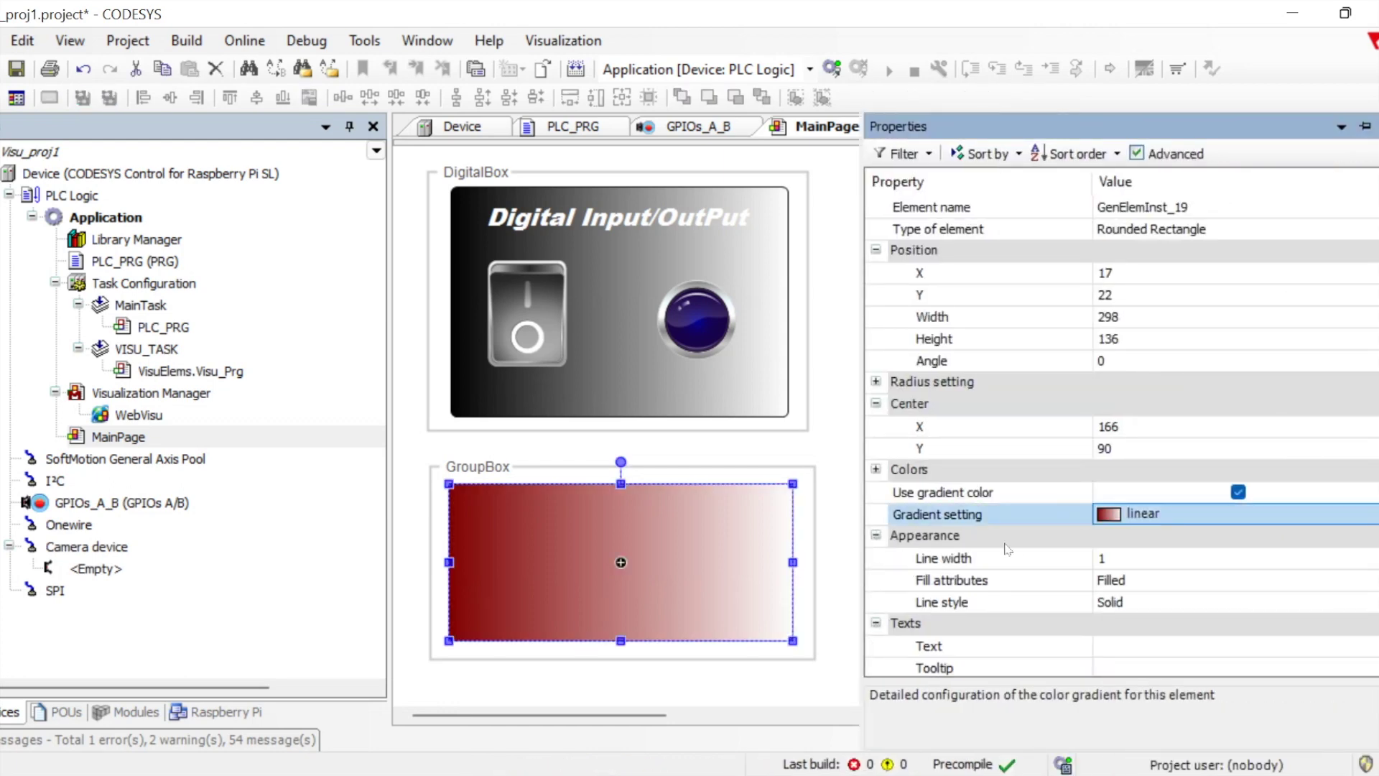
click(1142, 610)
click(1142, 603)
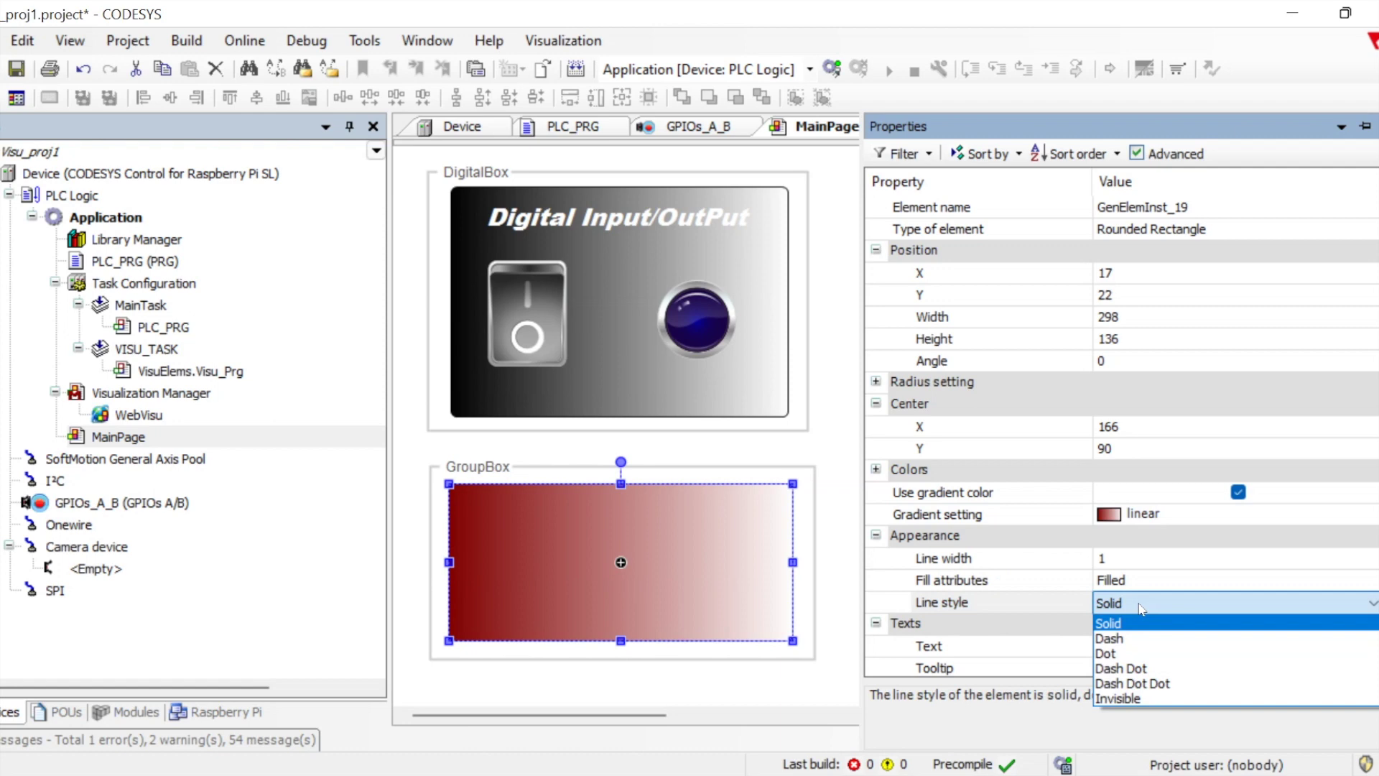
click(1133, 699)
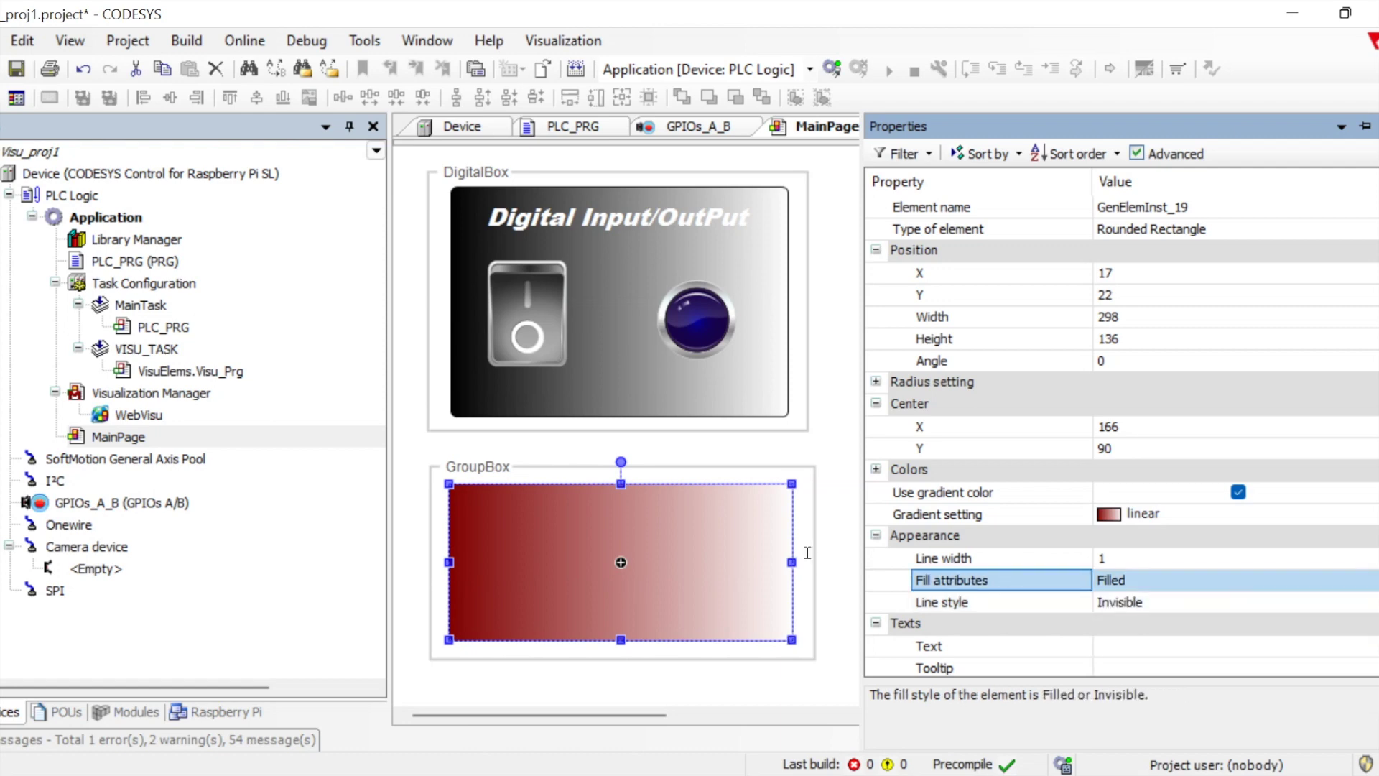
click(833, 566)
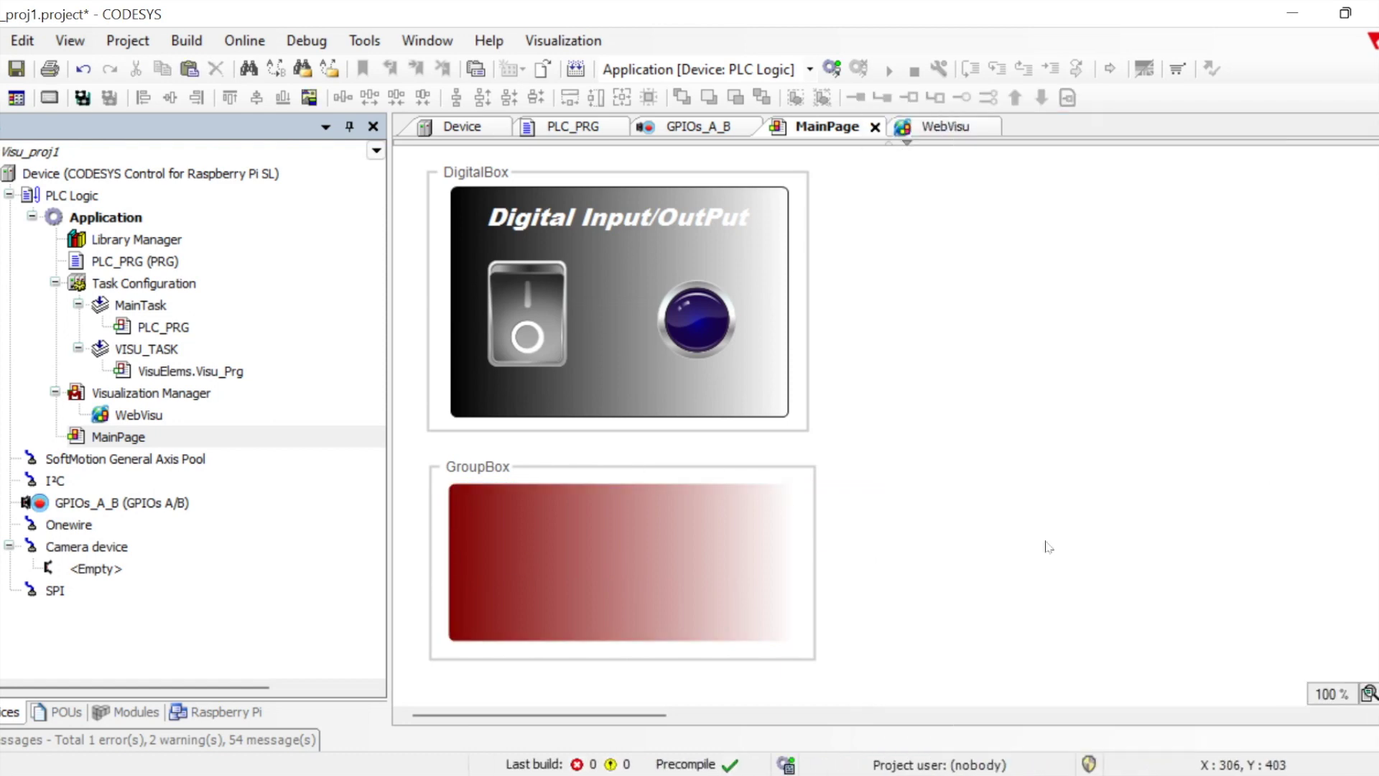
- Add a 150 by 30 Text Field to the upper-left area of the red gradient rectangle
mouse_move(1372, 179)
click(1010, 181)
click(1252, 425)
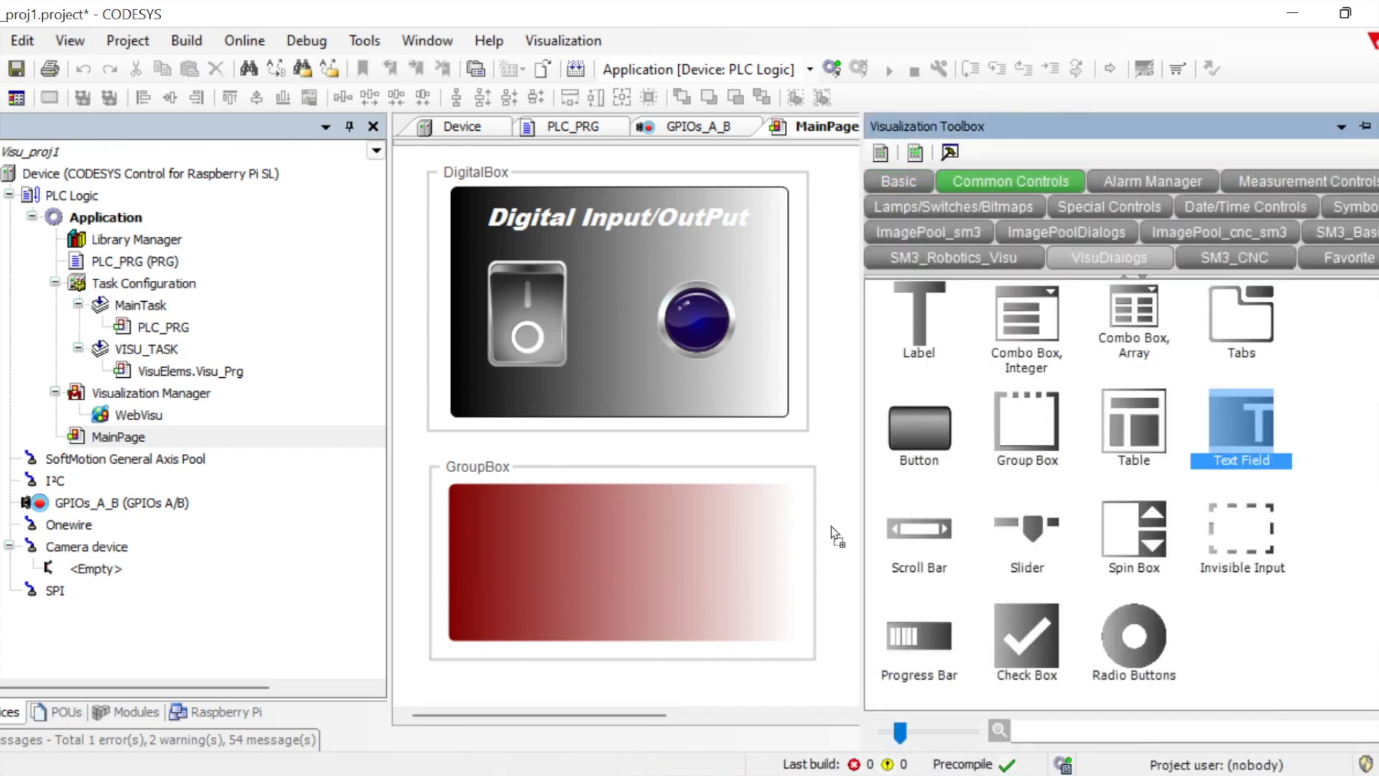
drag(520, 530, 599, 521)
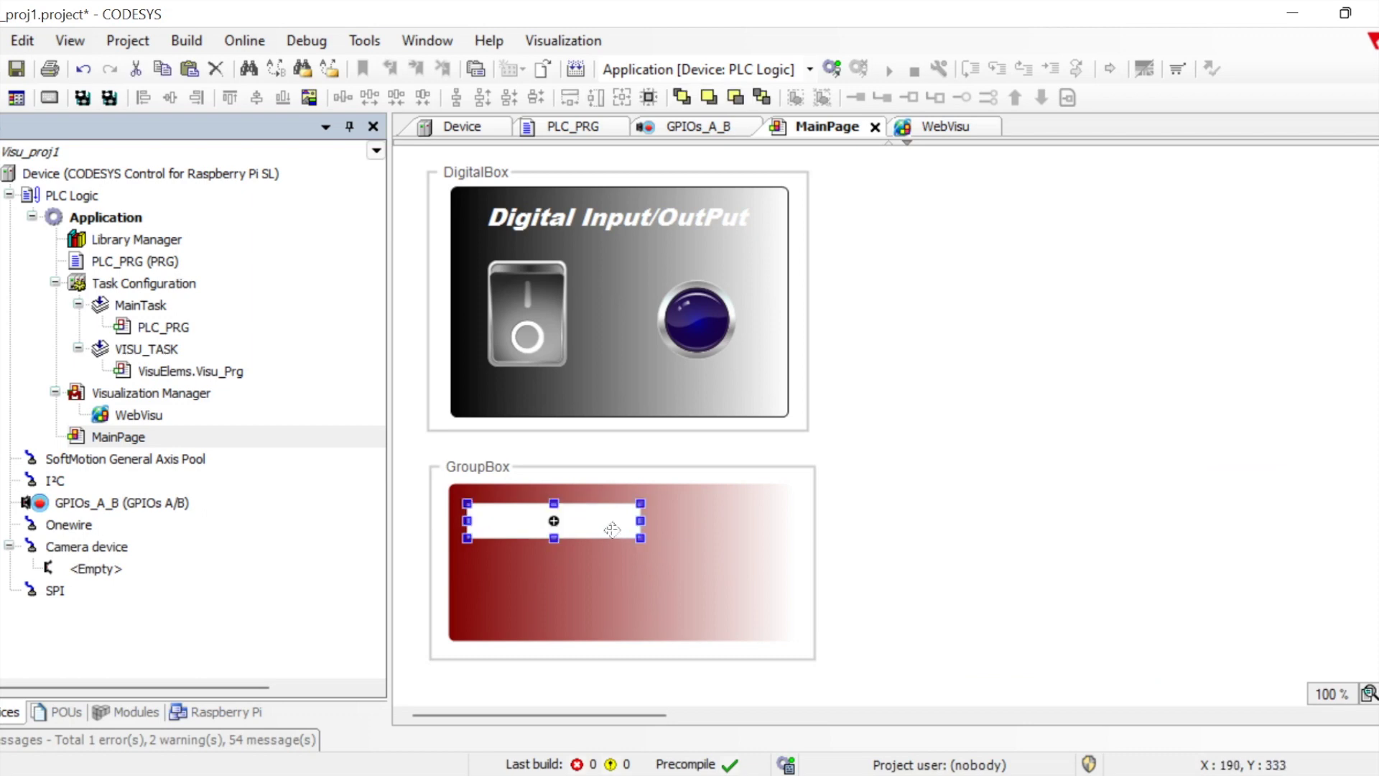
- Set the text of the new text field to the placeholder %s
mouse_move(1376, 287)
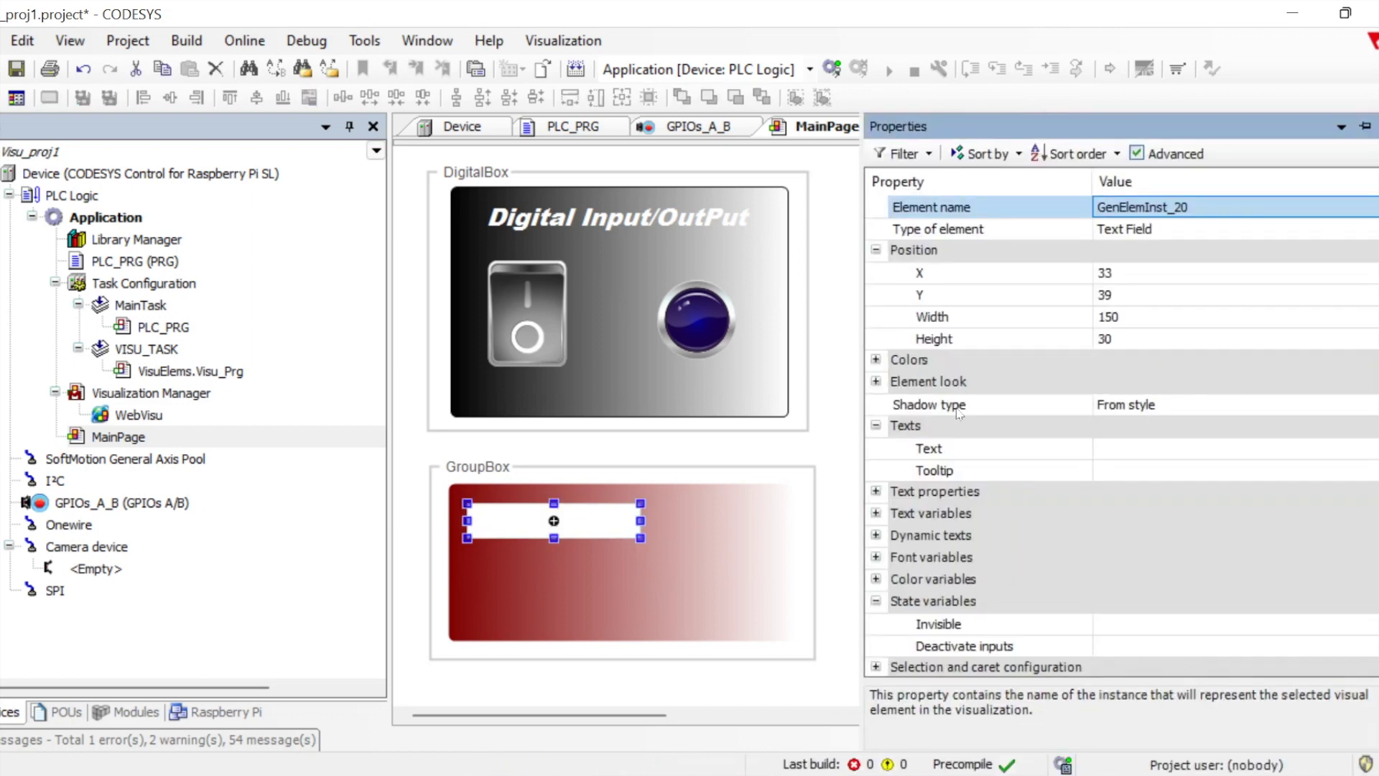
click(926, 448)
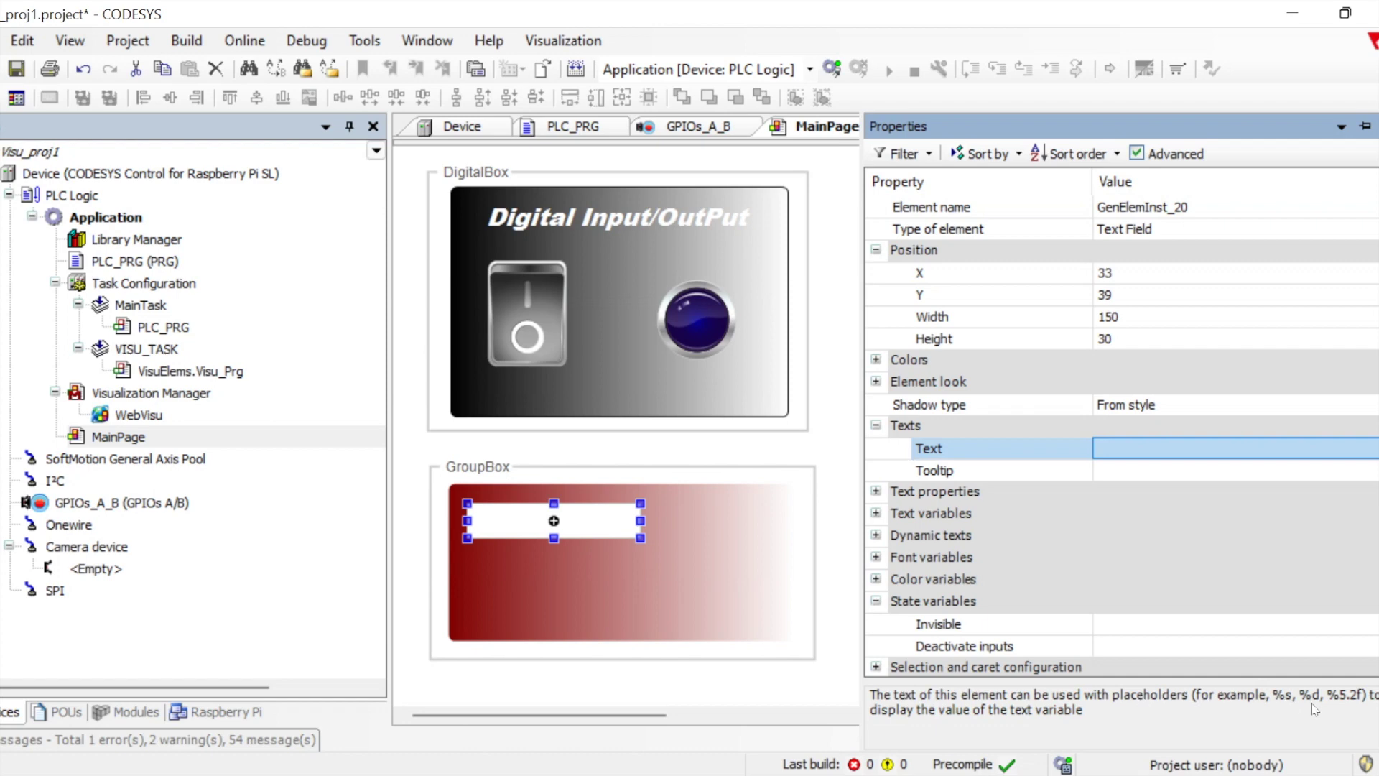
click(1140, 443)
text(%s)
key(Return)
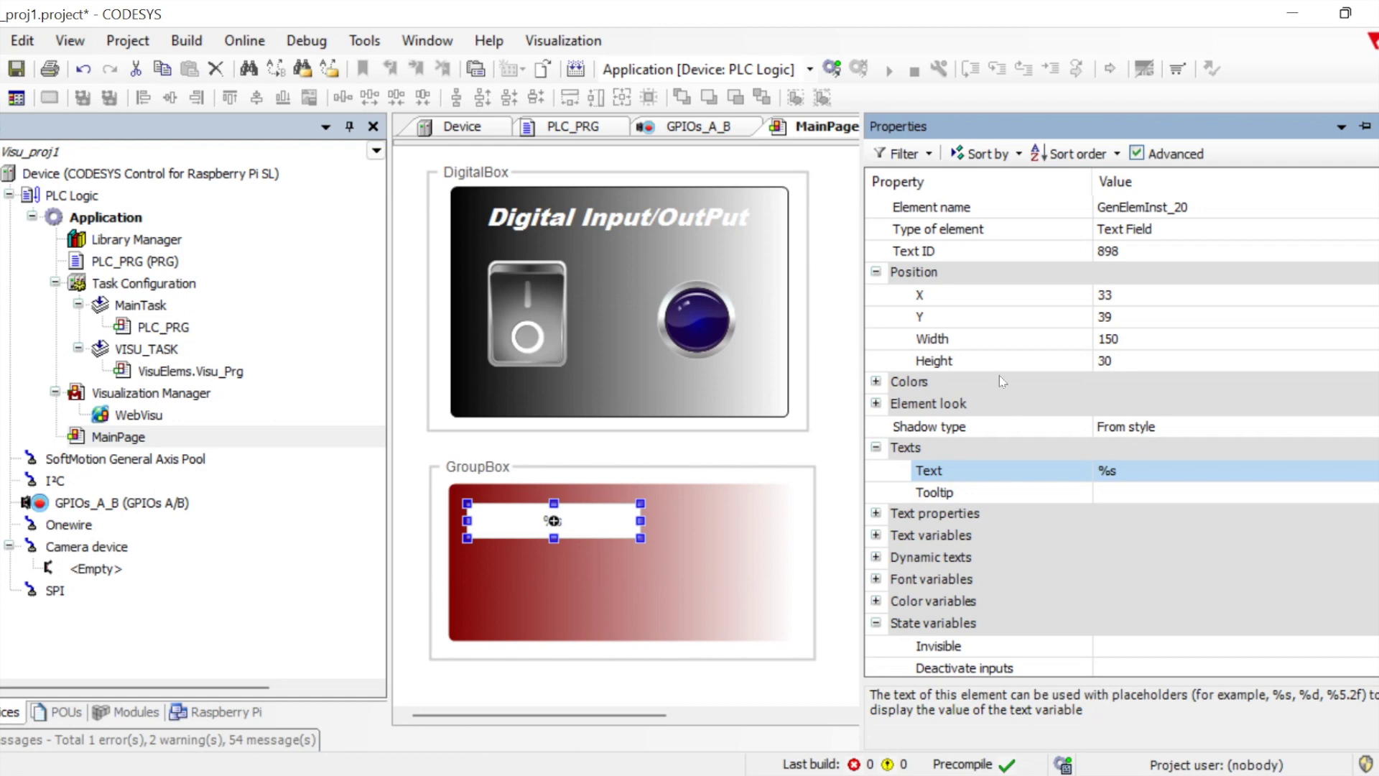
- Collapse the text field's position properties and open its text variable properties
click(876, 272)
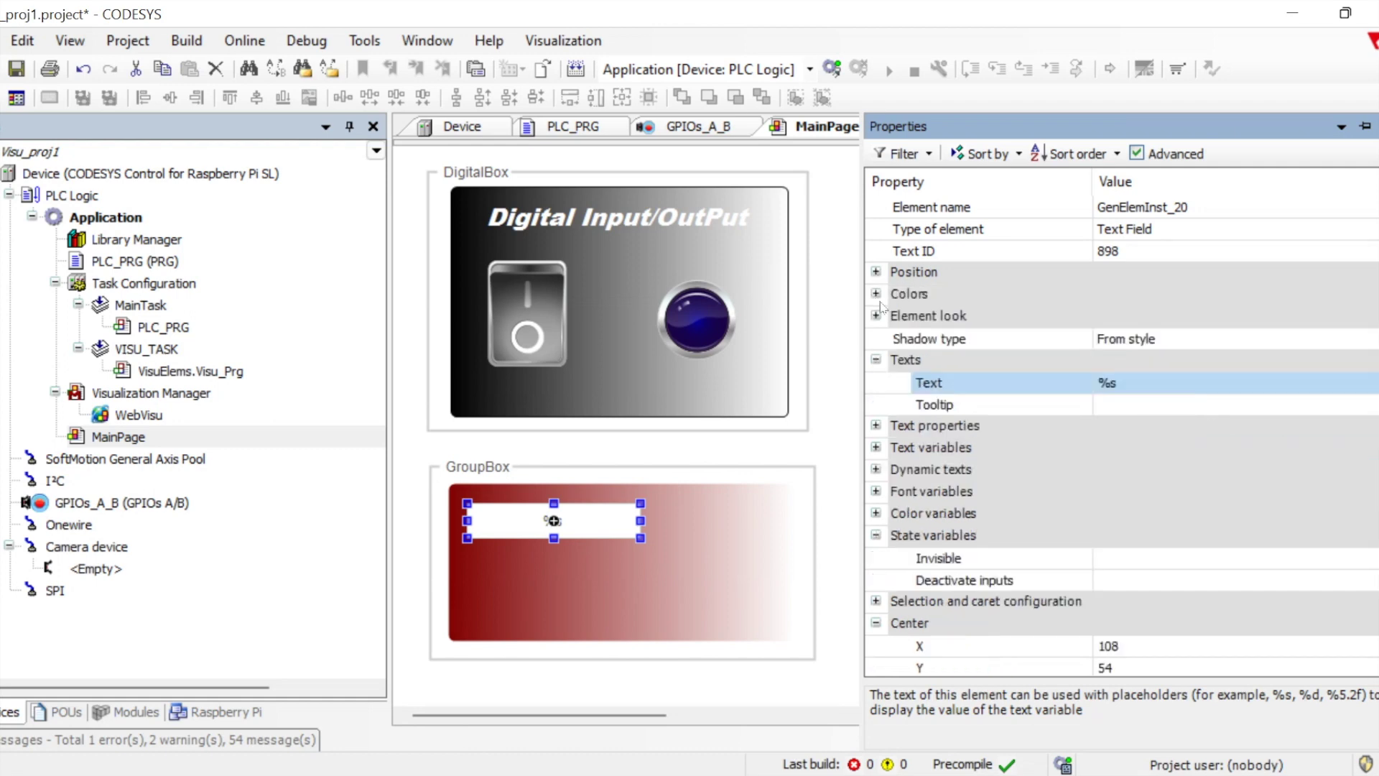
click(995, 413)
click(876, 425)
click(875, 425)
click(875, 448)
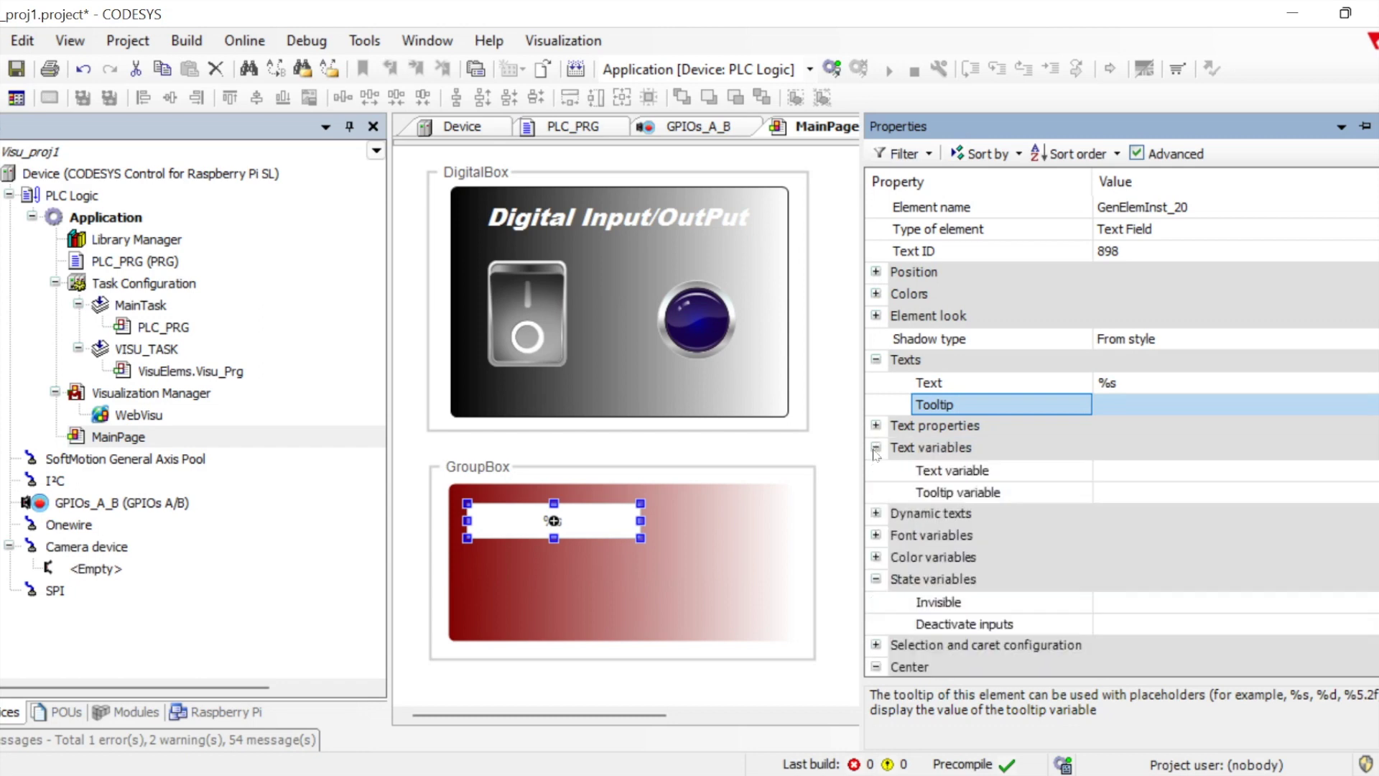
click(889, 472)
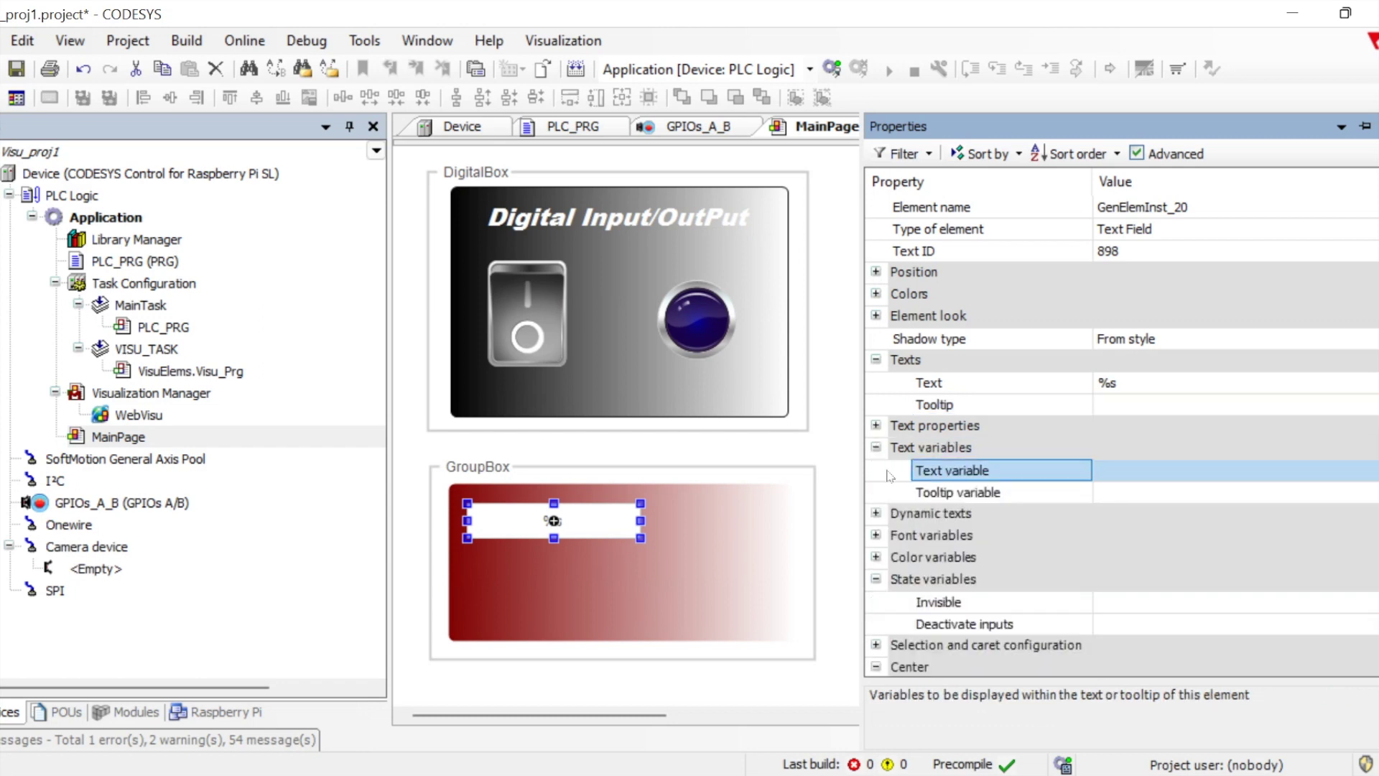
click(921, 495)
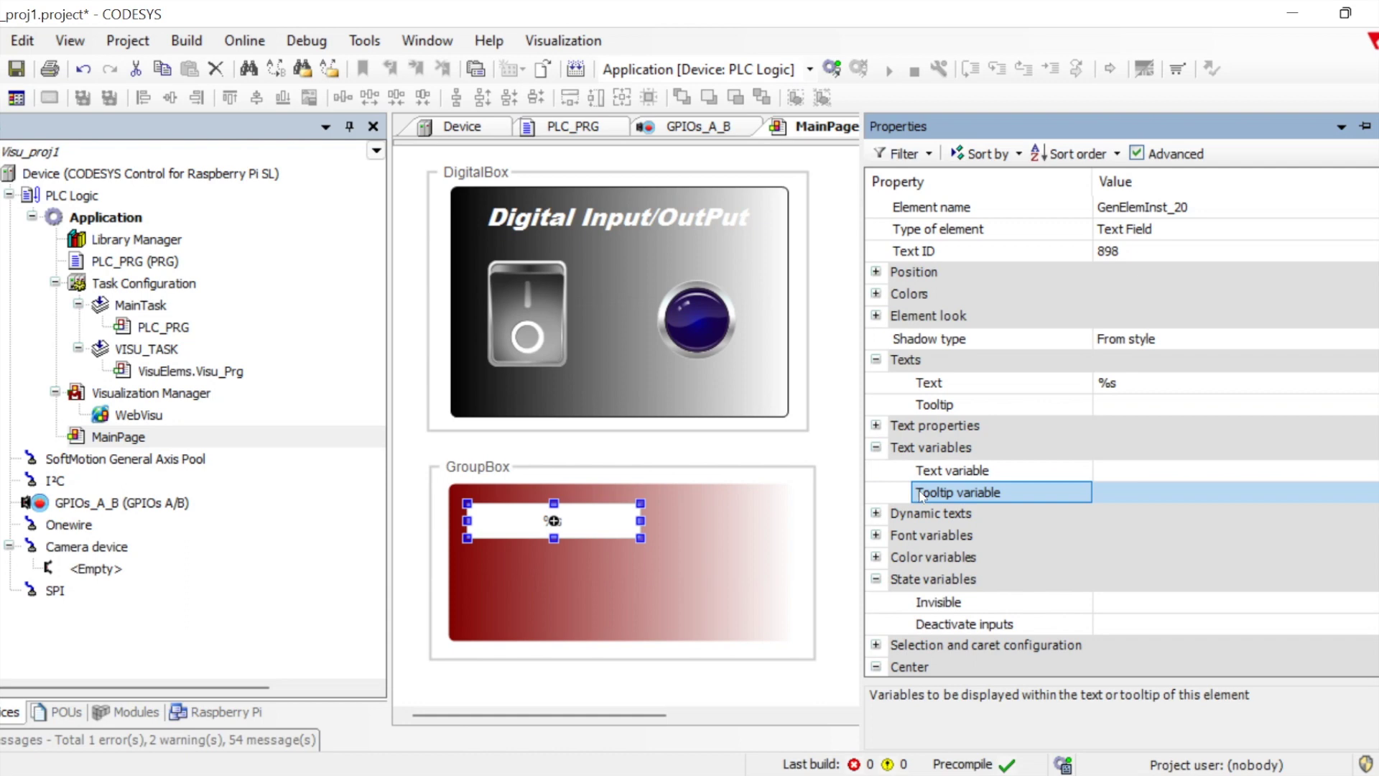
click(876, 448)
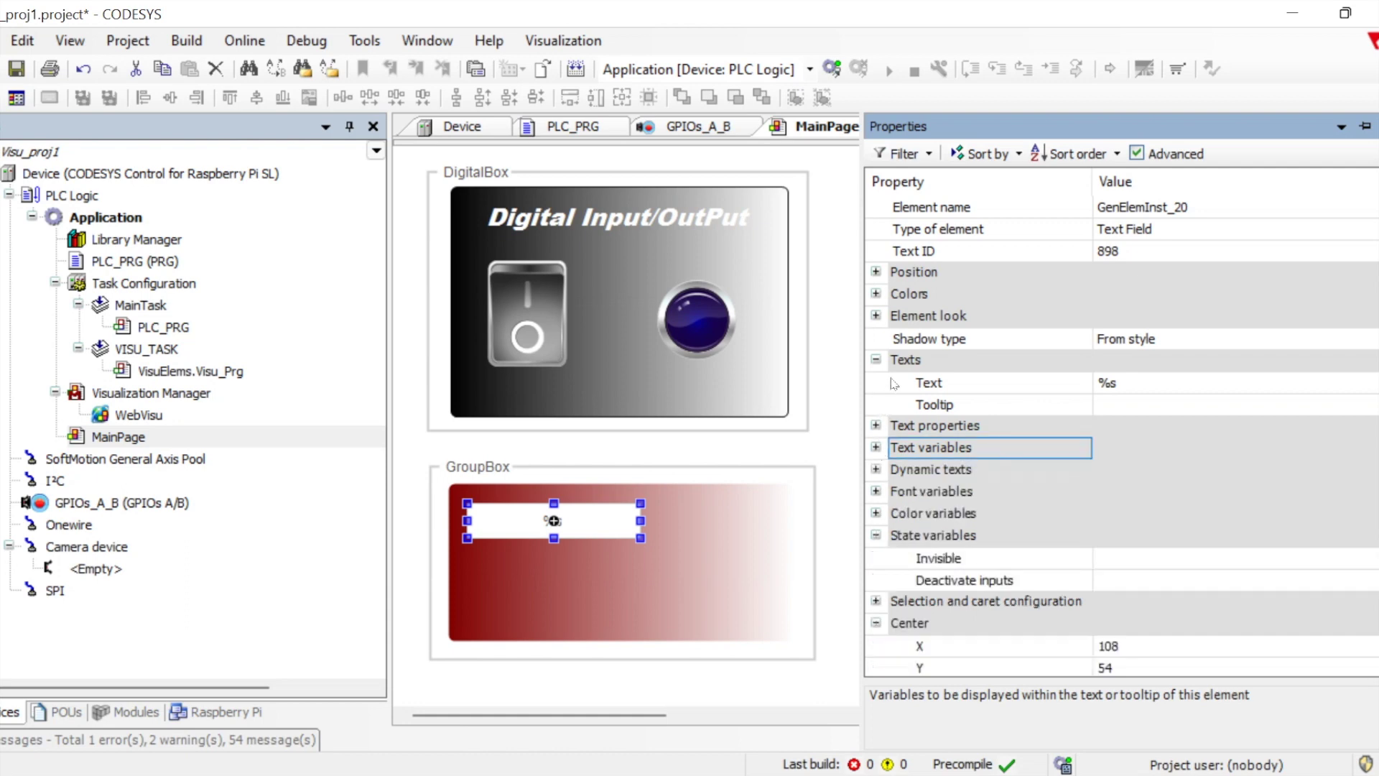
click(978, 383)
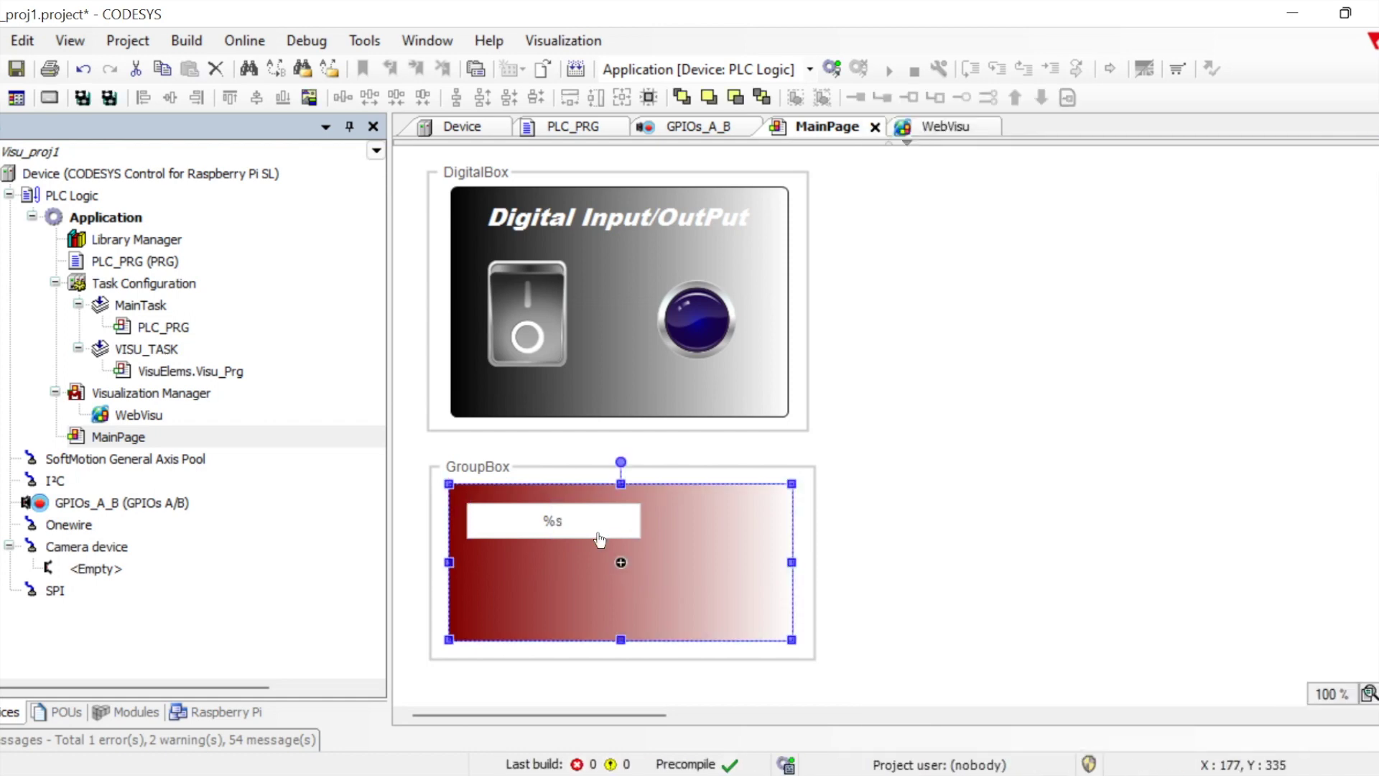
- Duplicate the %s text field twice and stack the two copies beneath it on the red panel
key(ctrl+c)
key(ctrl+v)
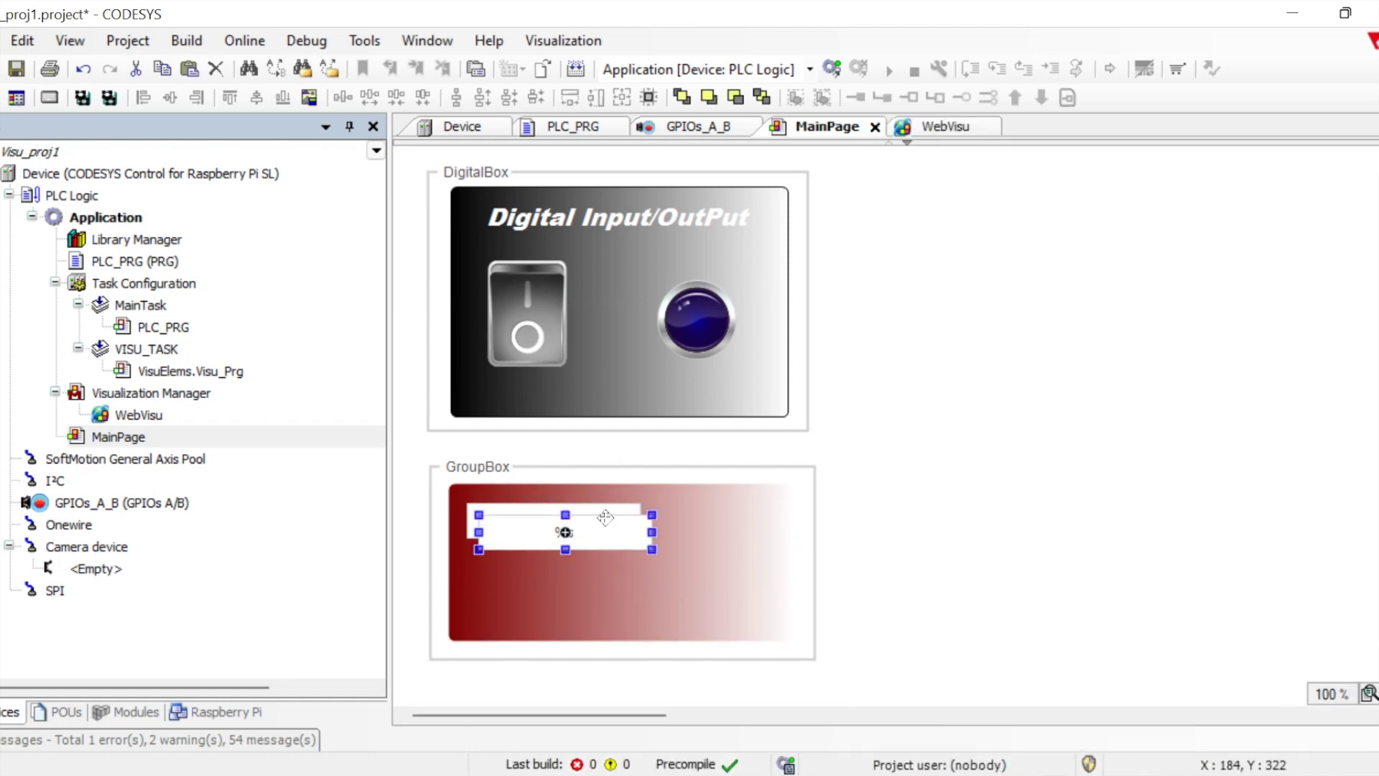
drag(596, 510, 589, 564)
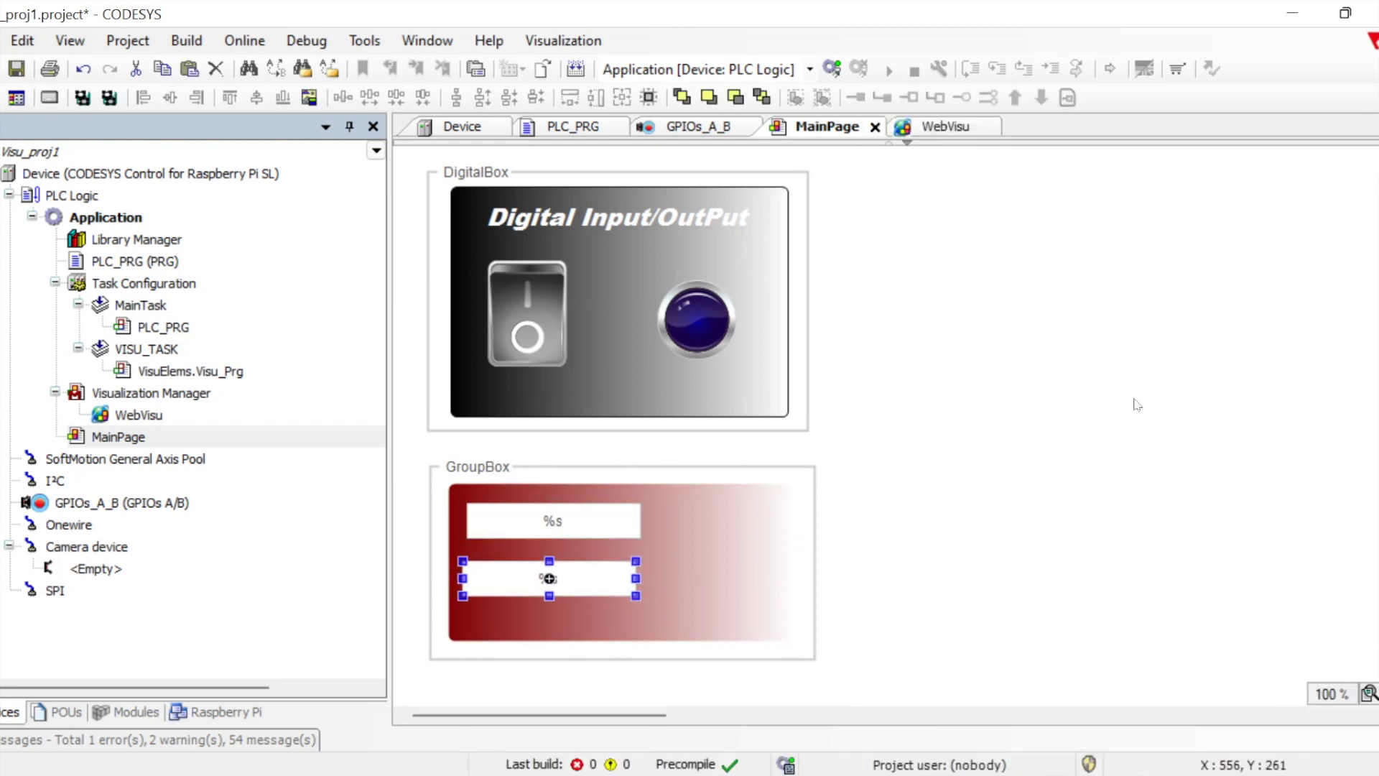
key(ctrl+v)
drag(609, 532, 589, 557)
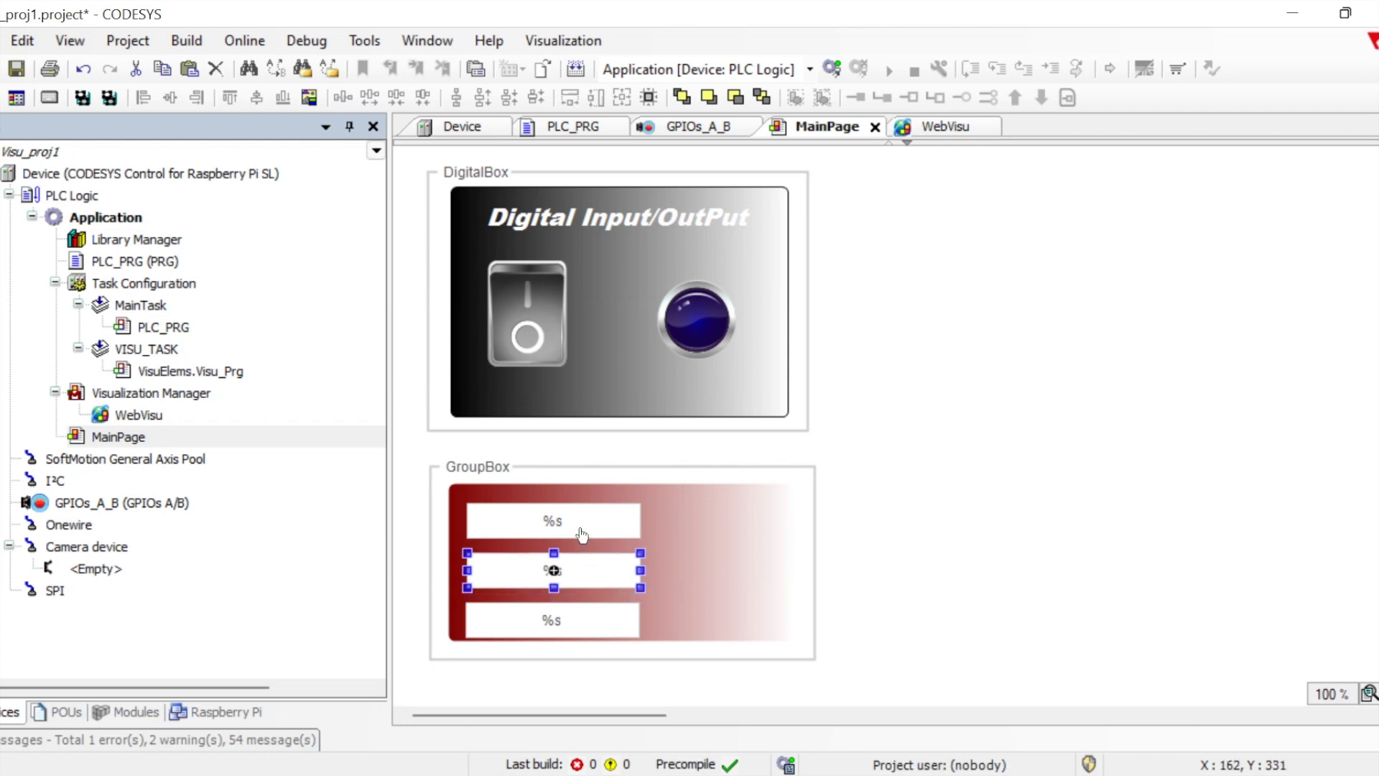
- Align the left edges of the three text fields on the red panel
shift+click(589, 526)
shift+click(582, 618)
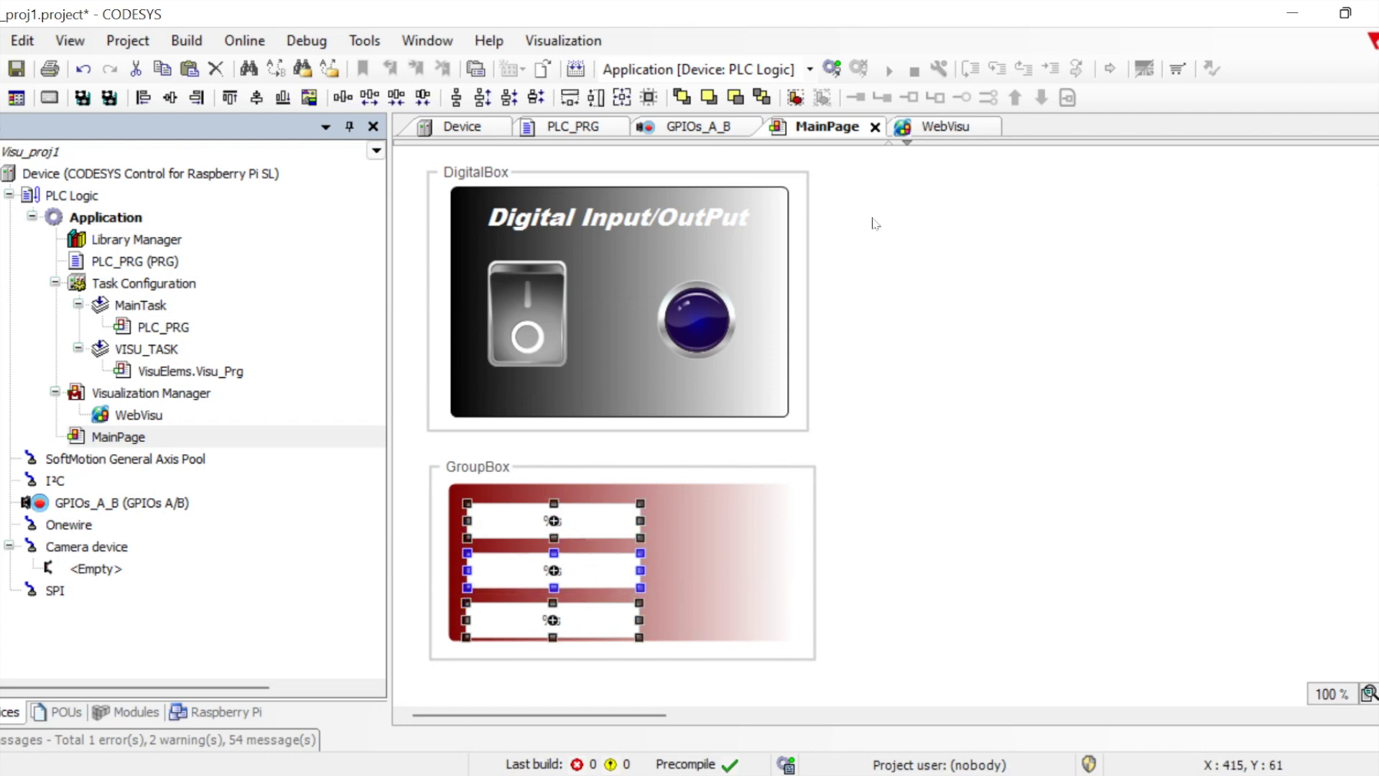
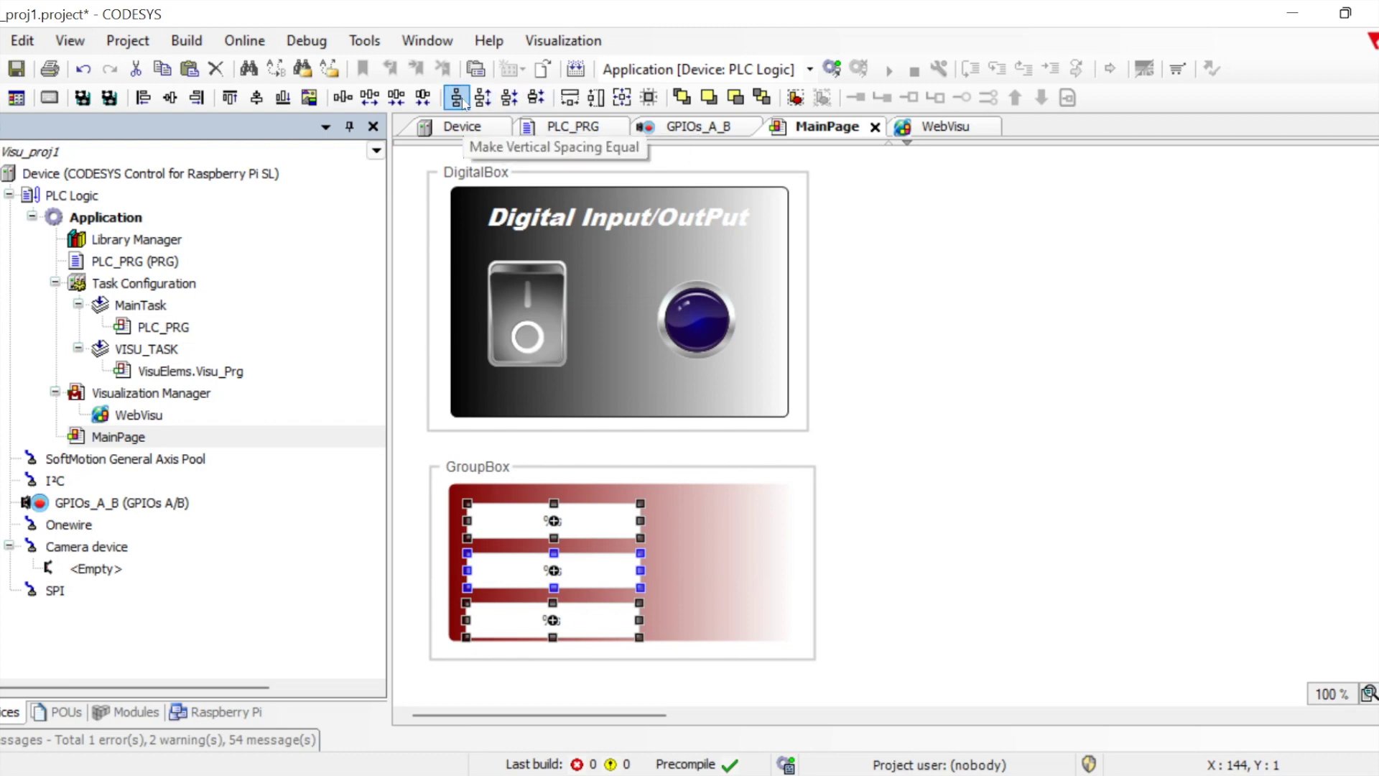
click(143, 98)
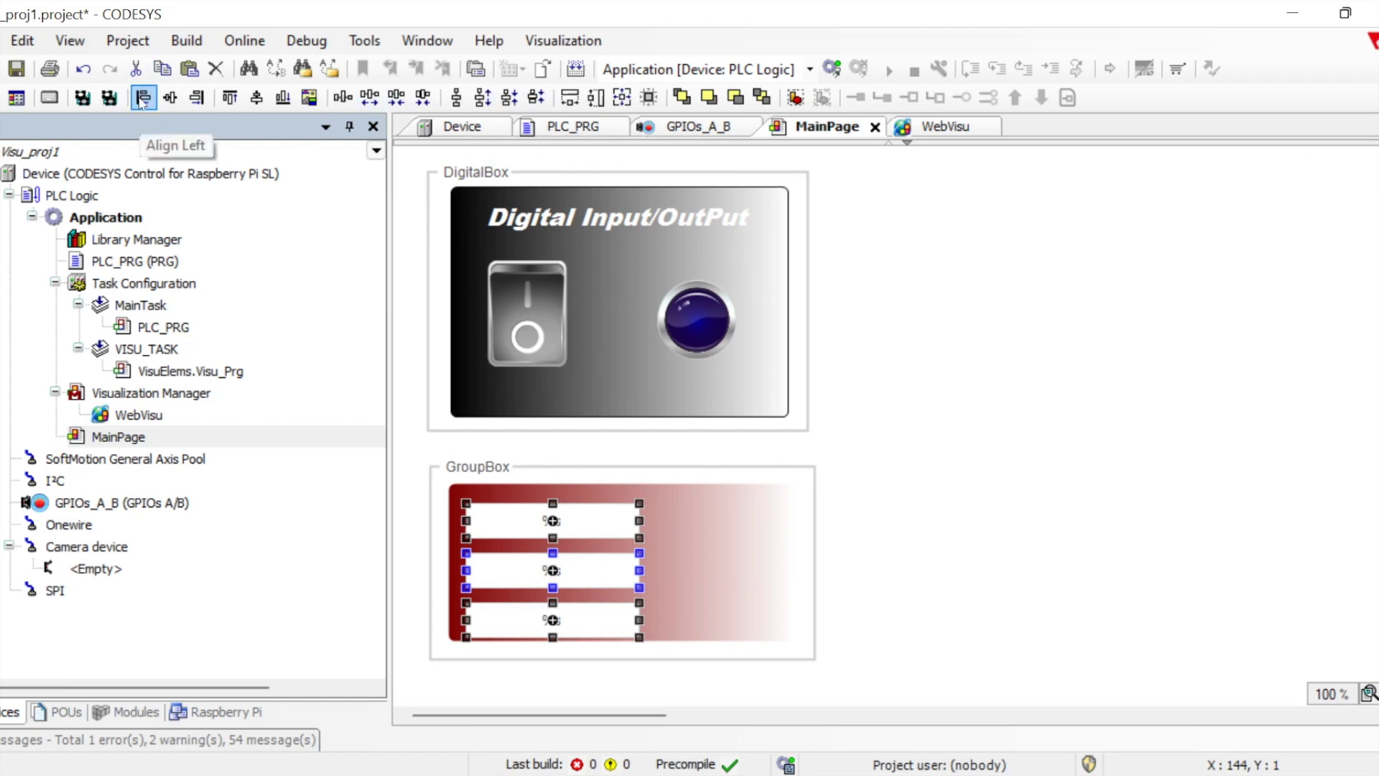
click(882, 521)
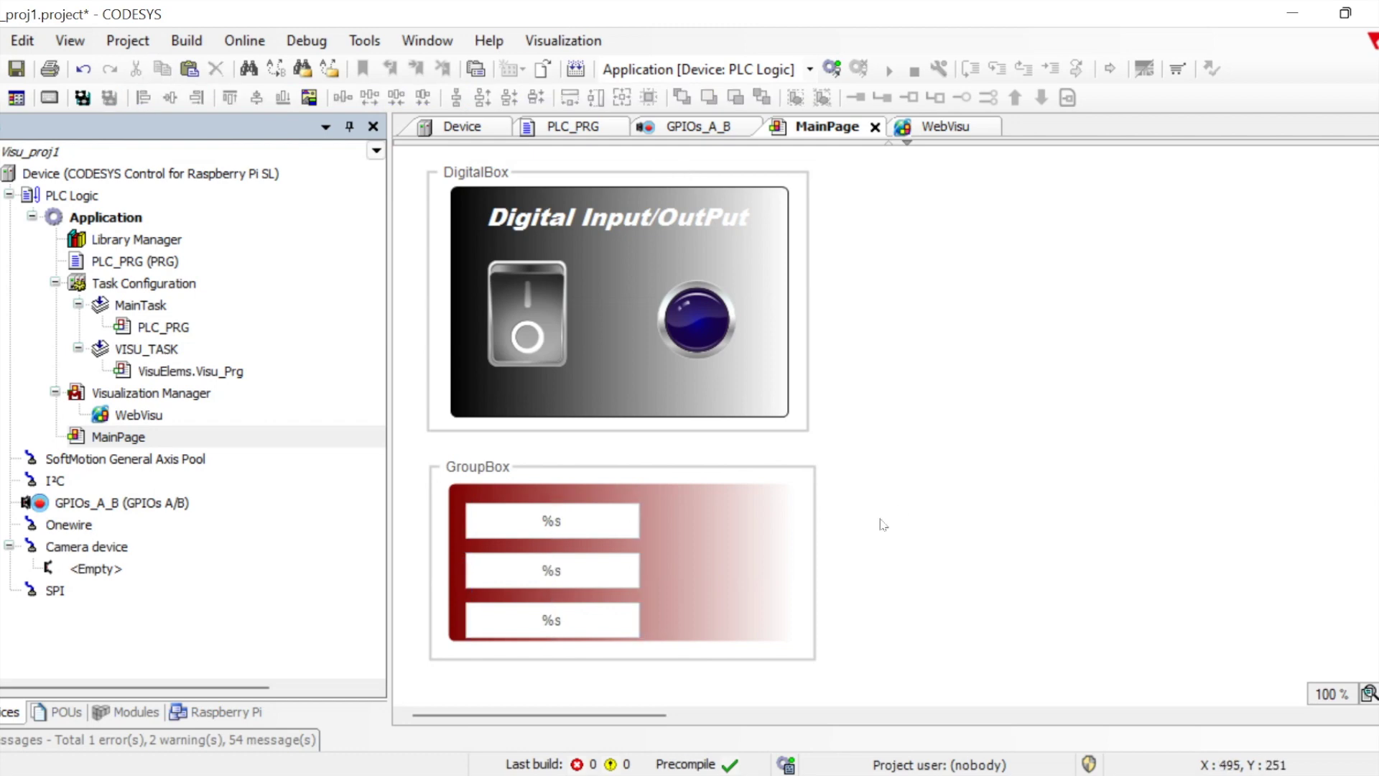
- Change the middle text field's text placeholder to %d
click(596, 578)
click(1373, 179)
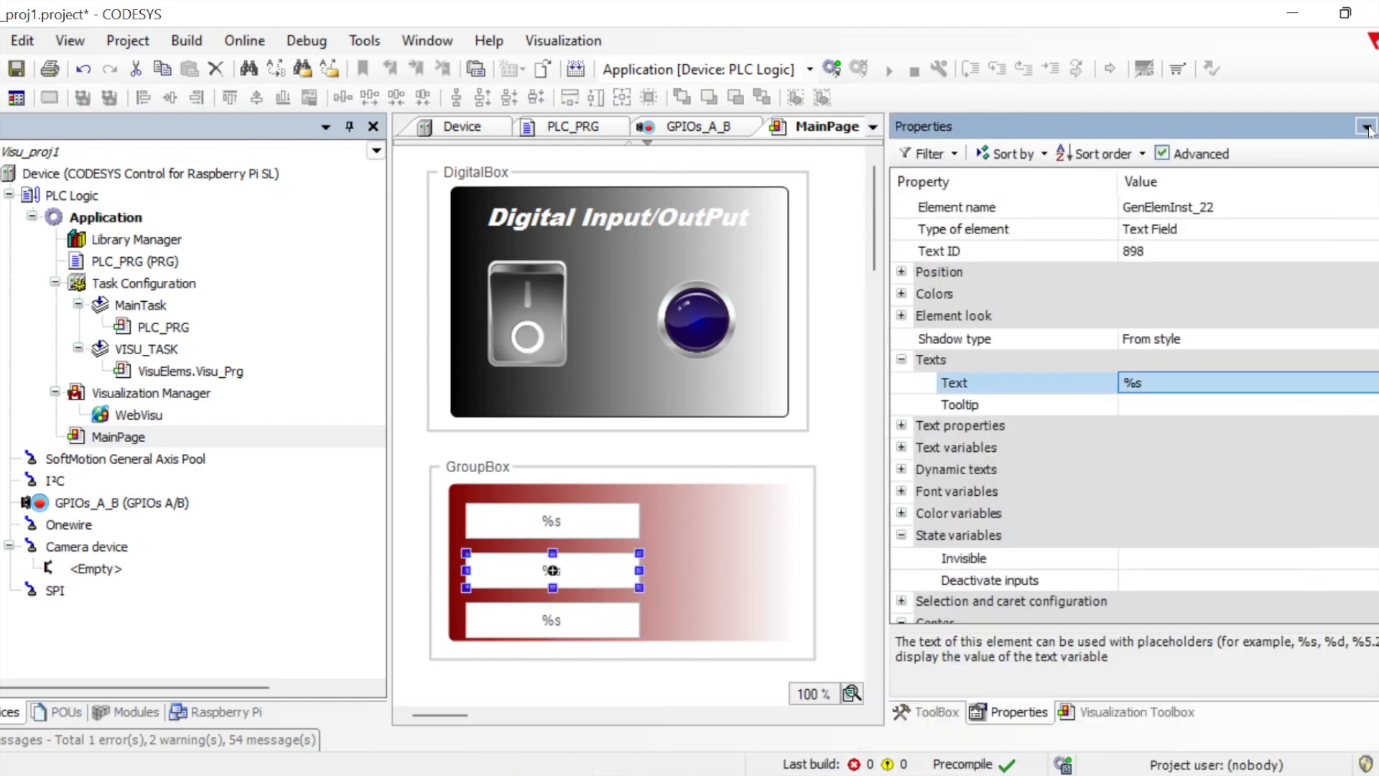
click(1186, 386)
click(1184, 381)
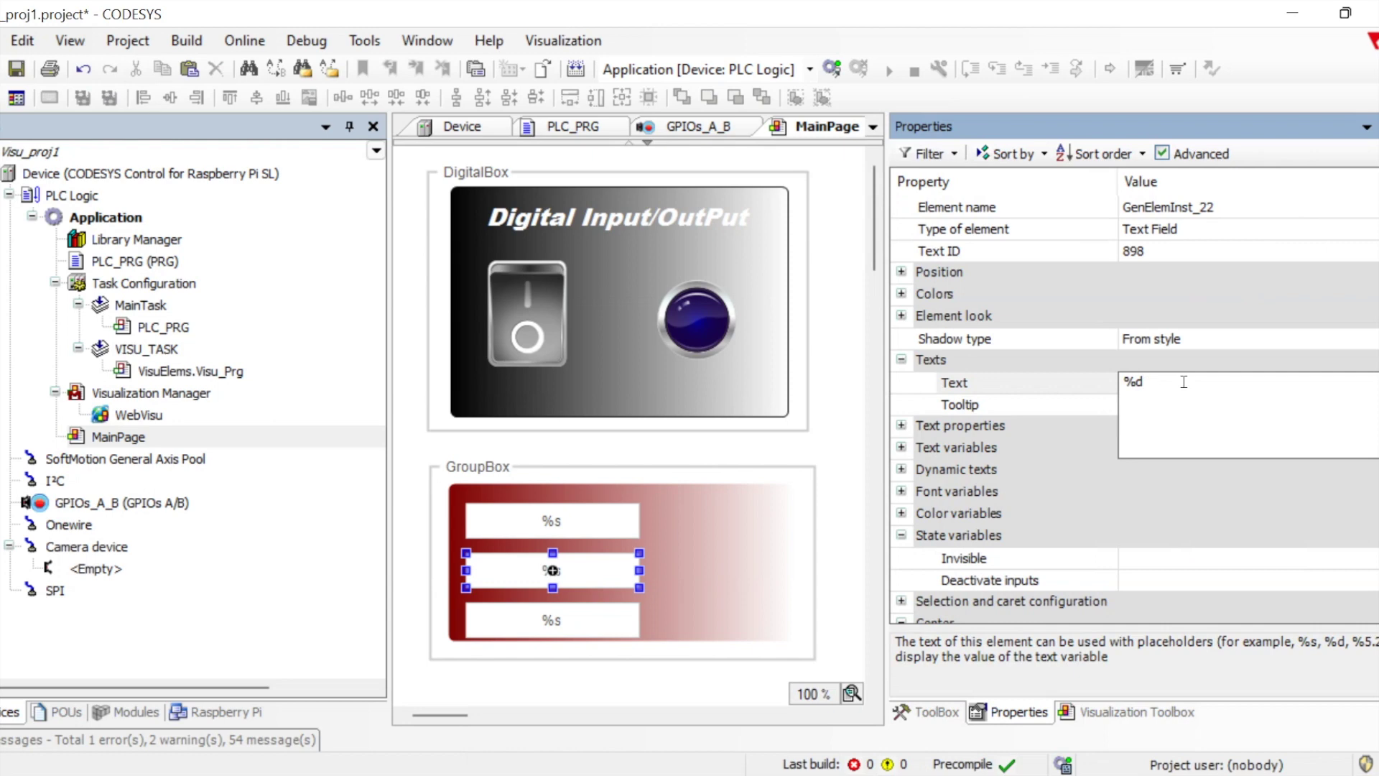
key(Return)
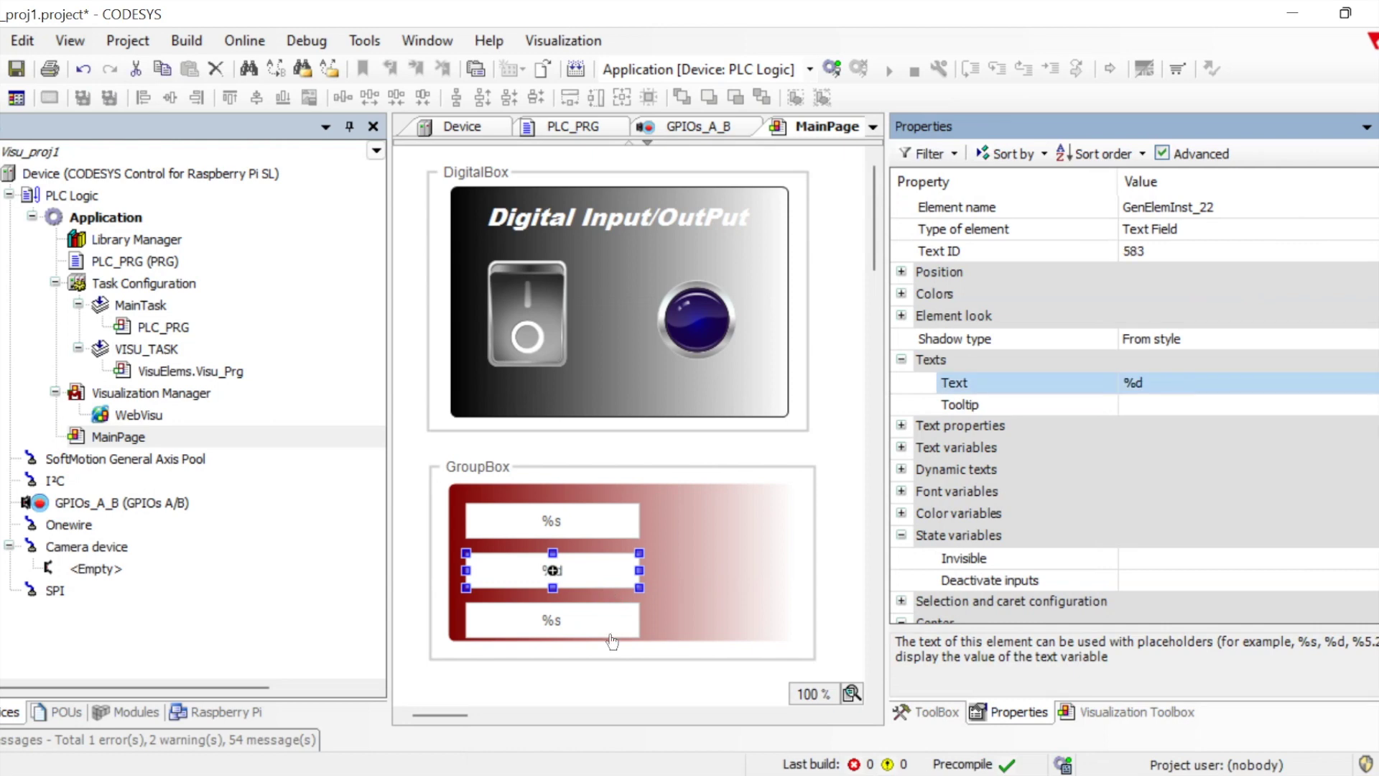
- Change the lowest text field's text placeholder to %1.2f
click(611, 635)
click(1192, 384)
click(1200, 387)
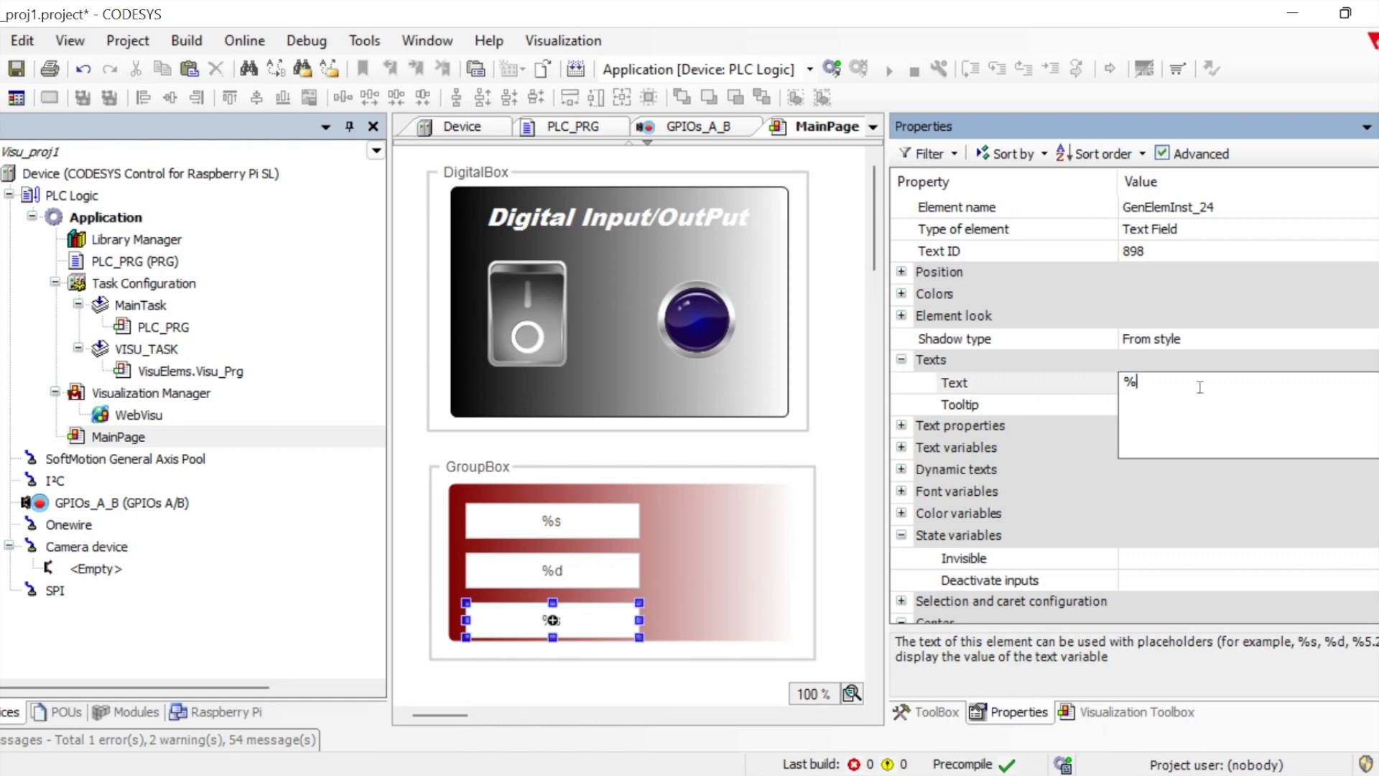
text(.2f)
key(Return)
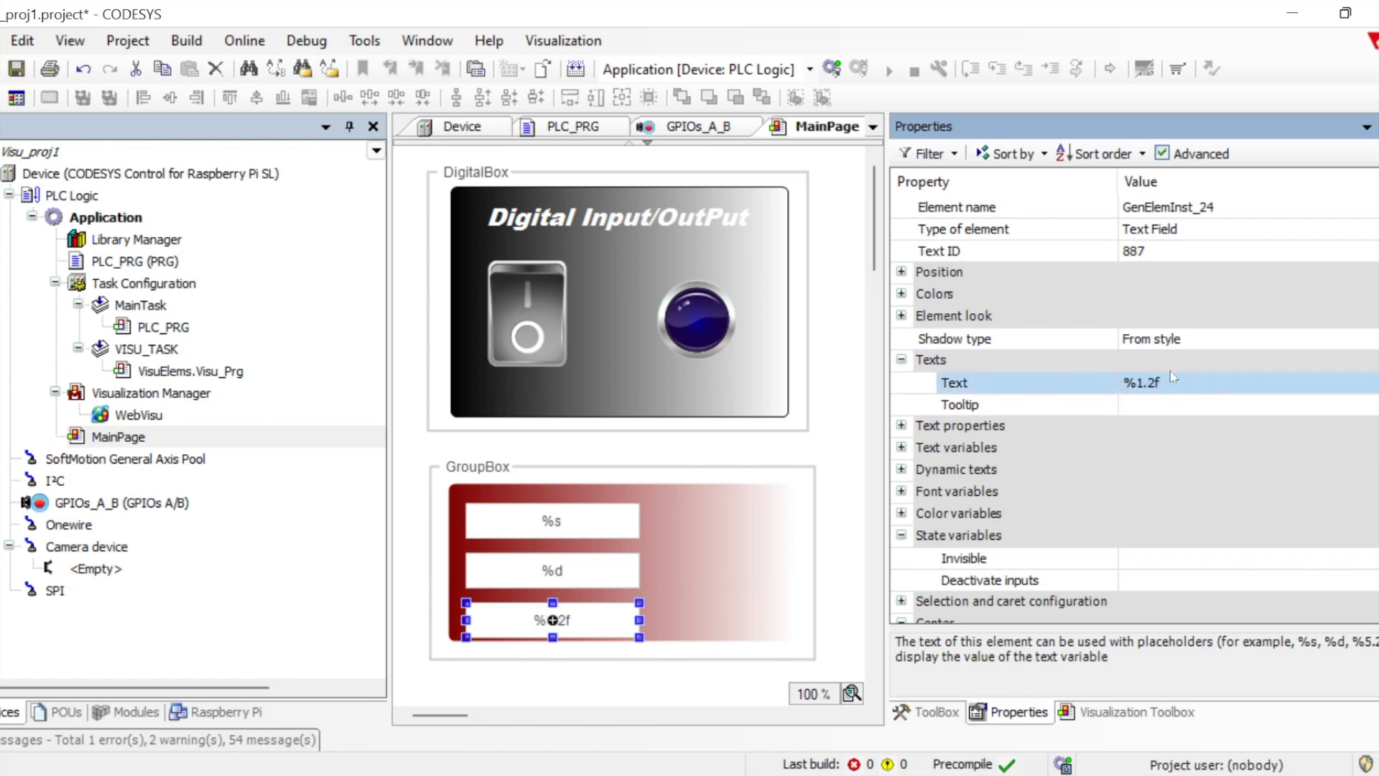
click(830, 555)
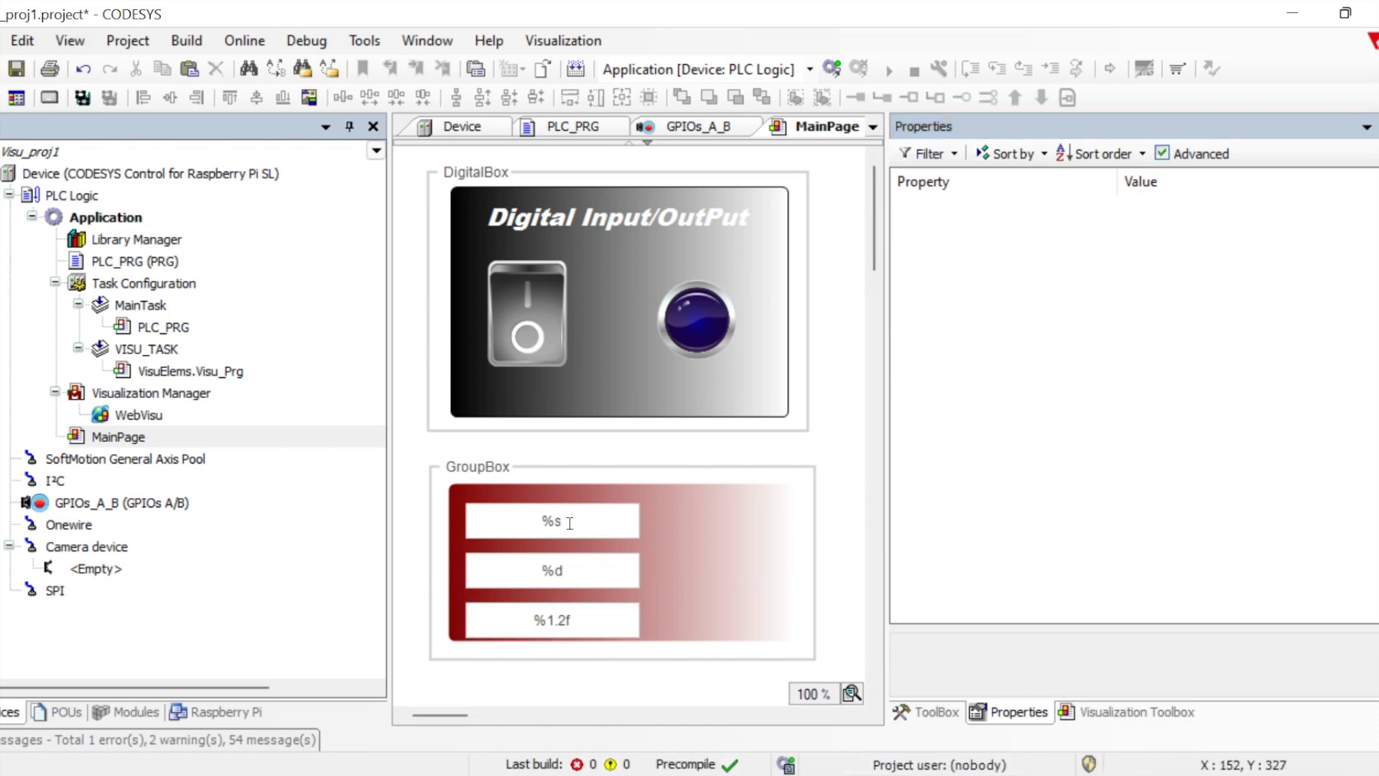
- Declare the variables txtStr as STRING, IN1 as INT and IN2 as REAL in the PLC_PRG program
double_click(129, 261)
click(753, 314)
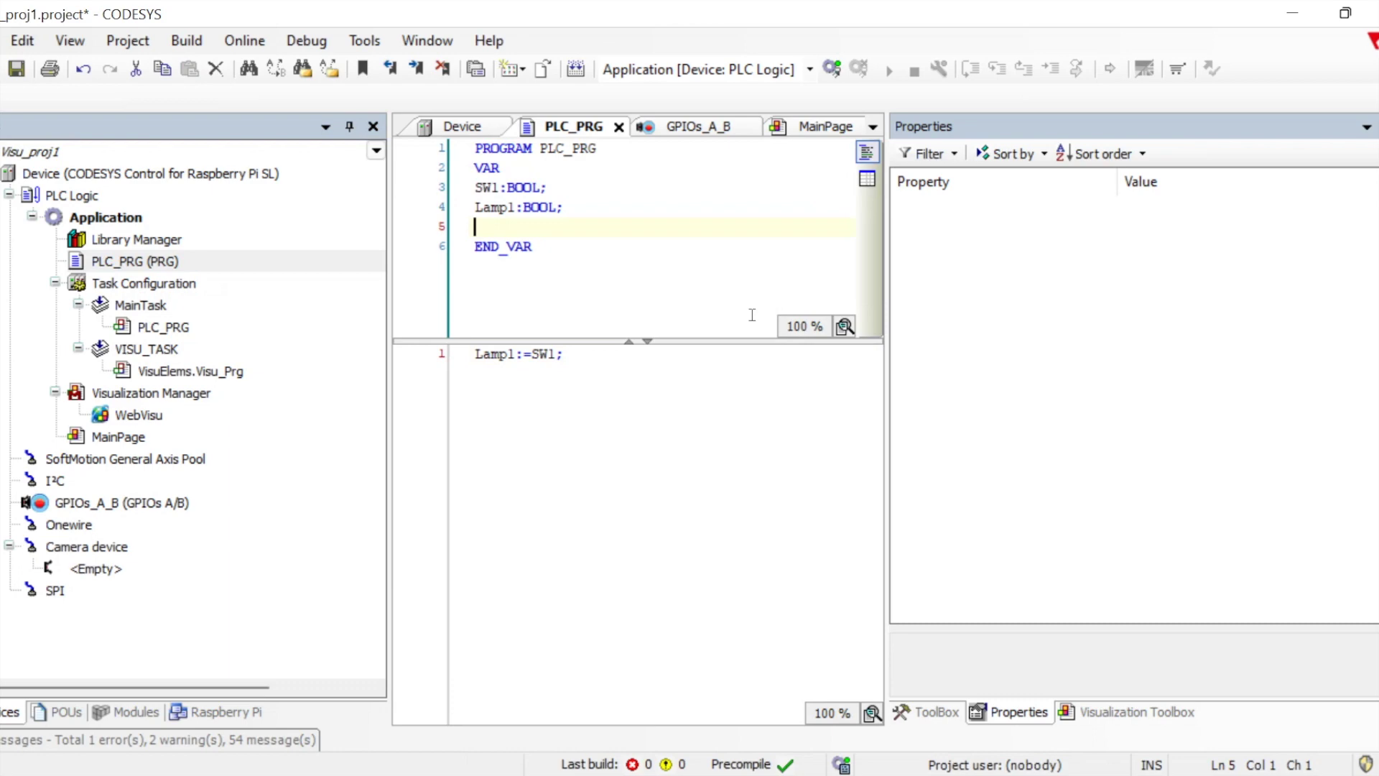
text(txtS)
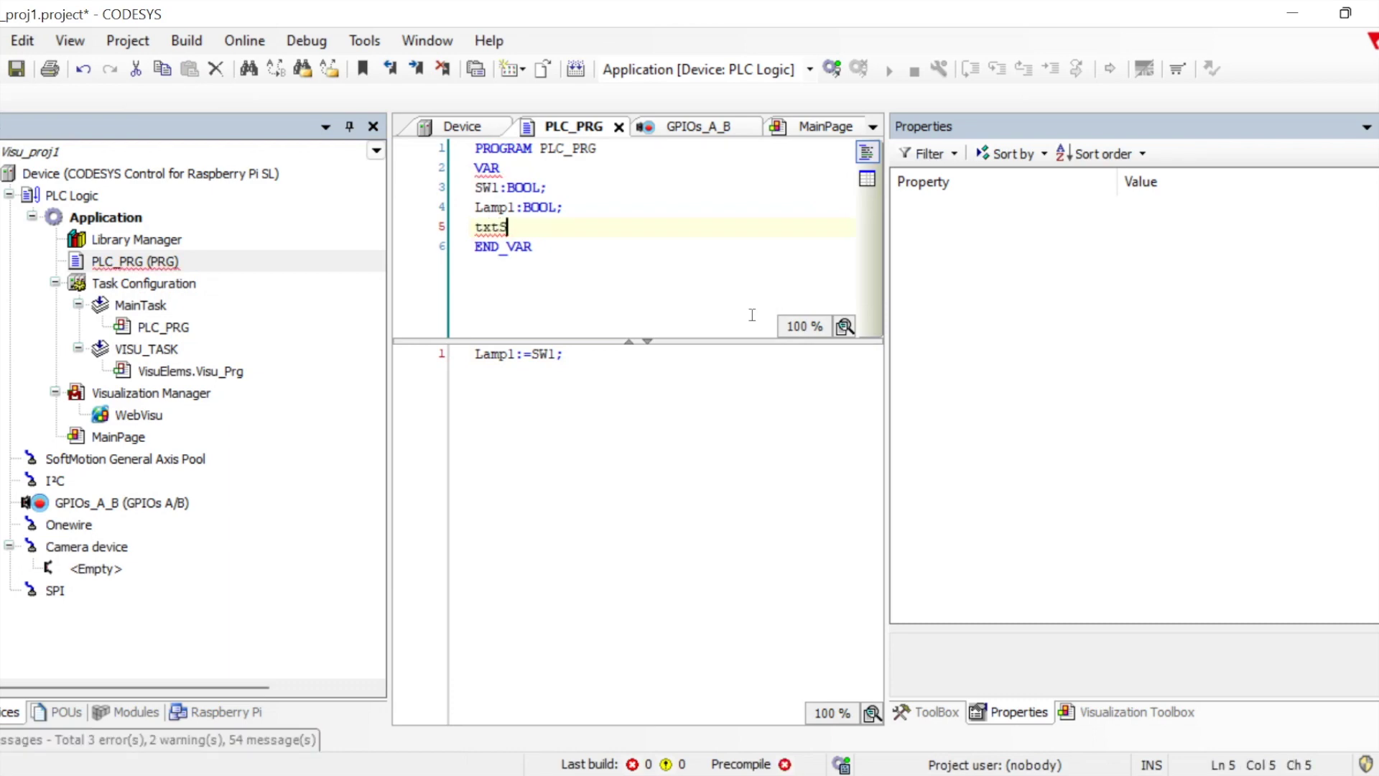
text(tr:String;)
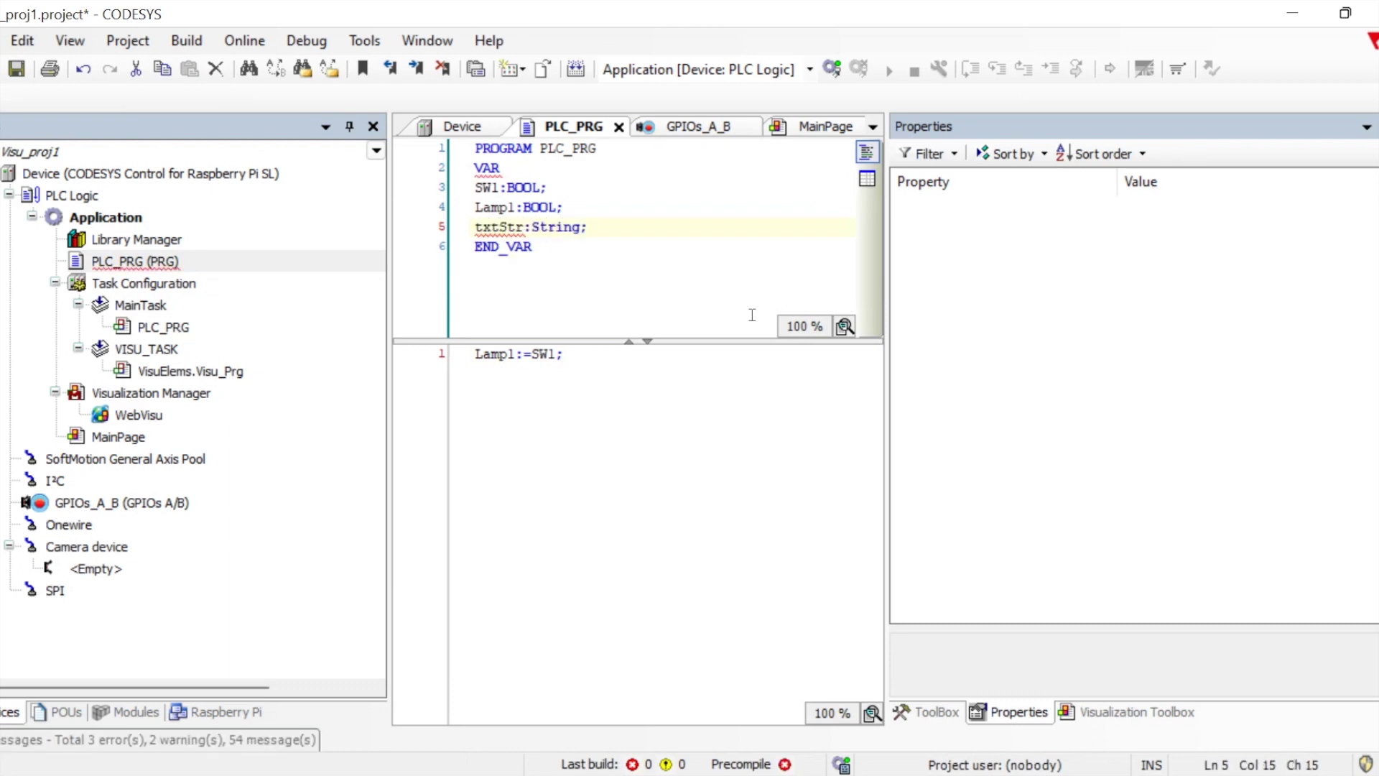
key(Return)
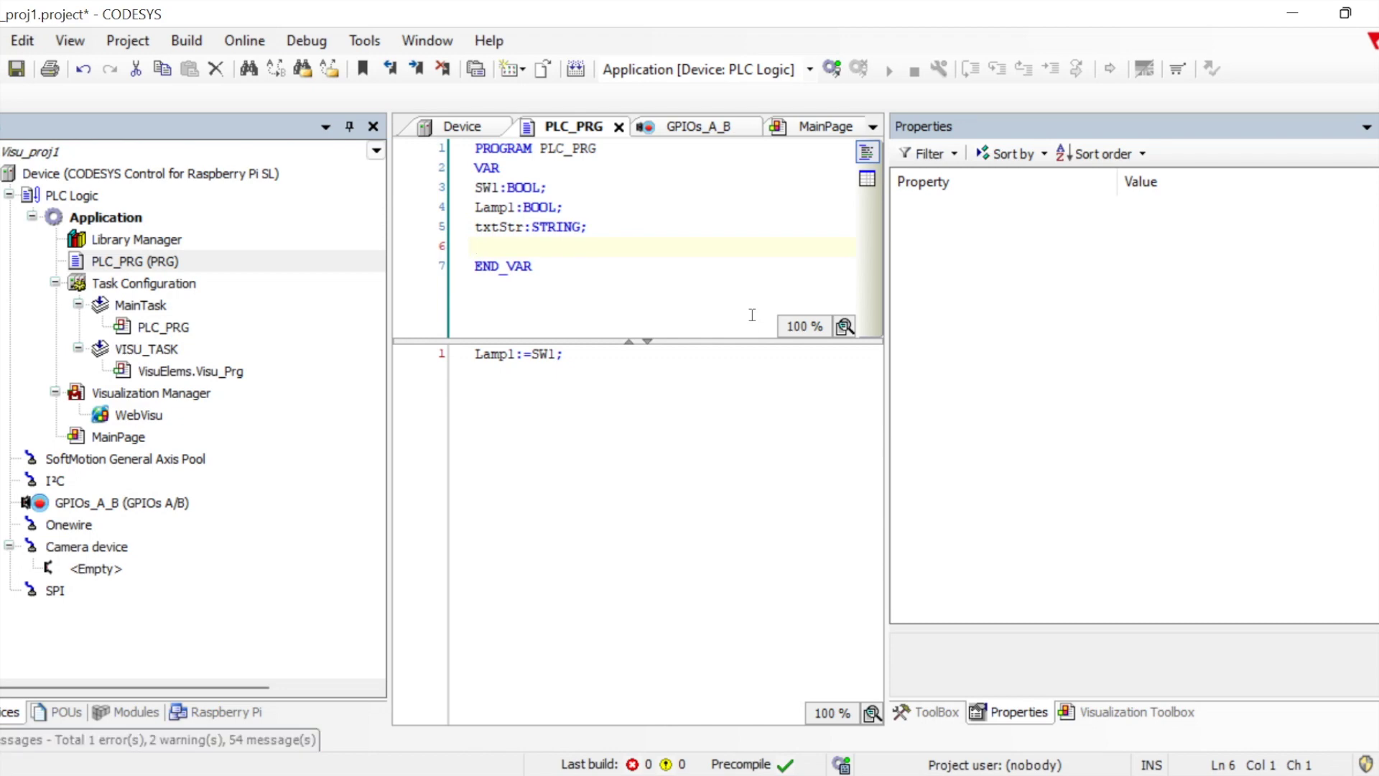
text(IN1)
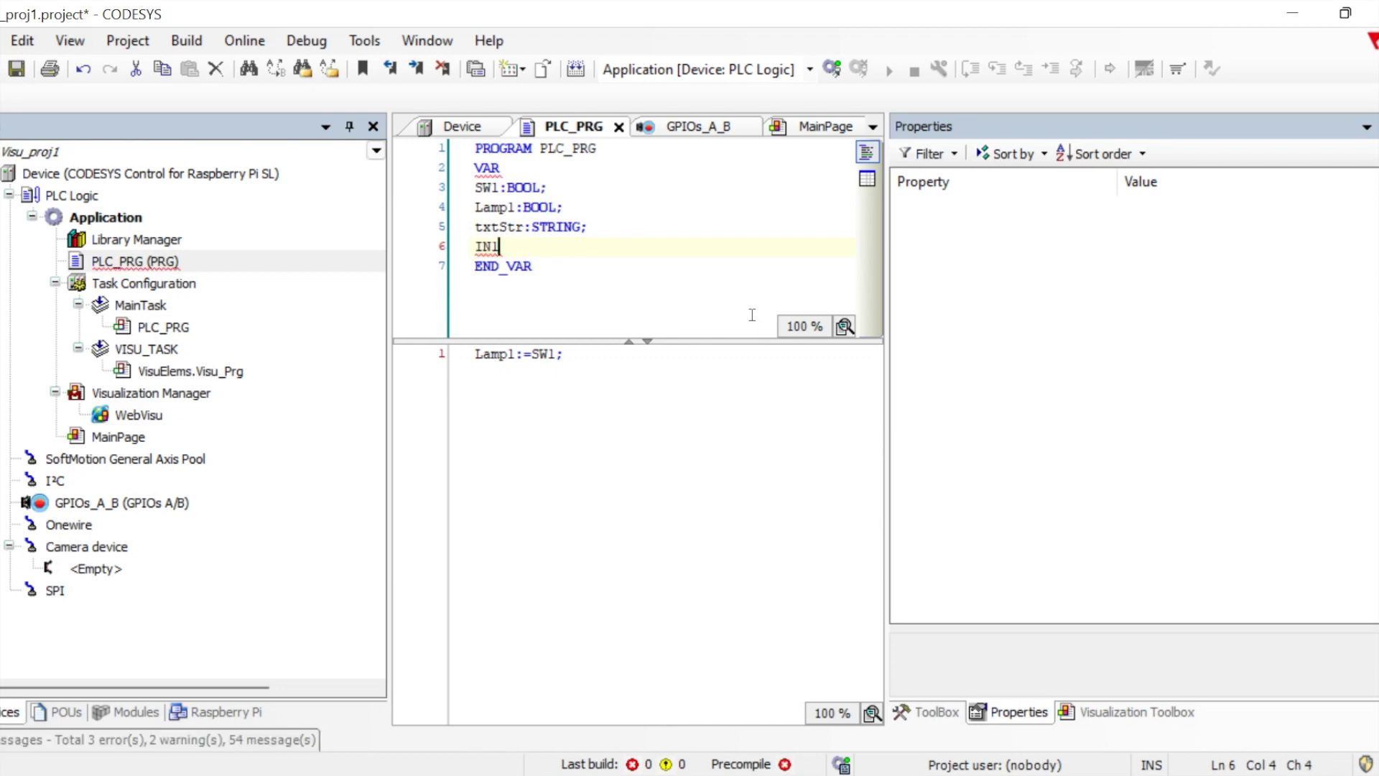
text(:INT;)
key(Return)
text(IN2:Real;)
click(757, 495)
- Initialize the txtStr variable with the string 'JugaadTech' in its declaration
click(596, 227)
click(579, 225)
text(:=')
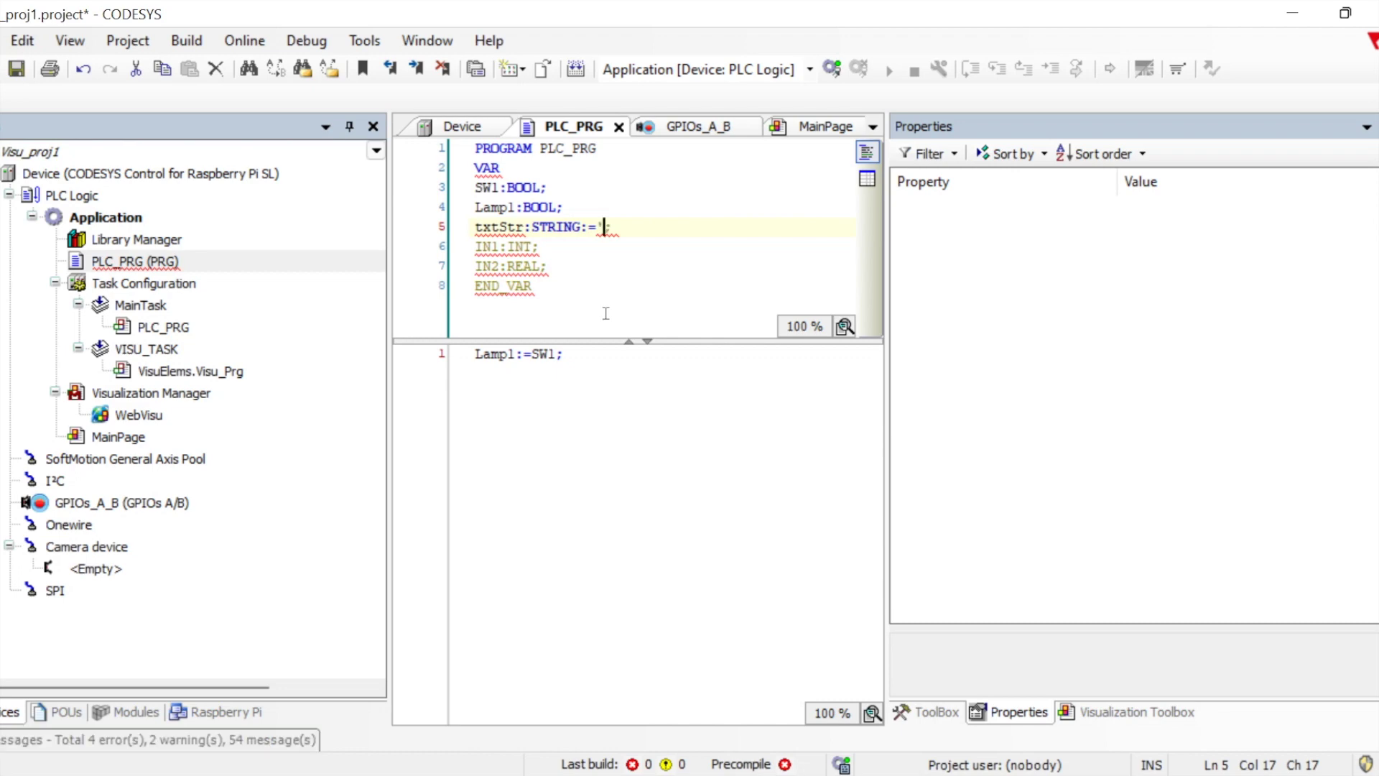
text(JugaadTech)
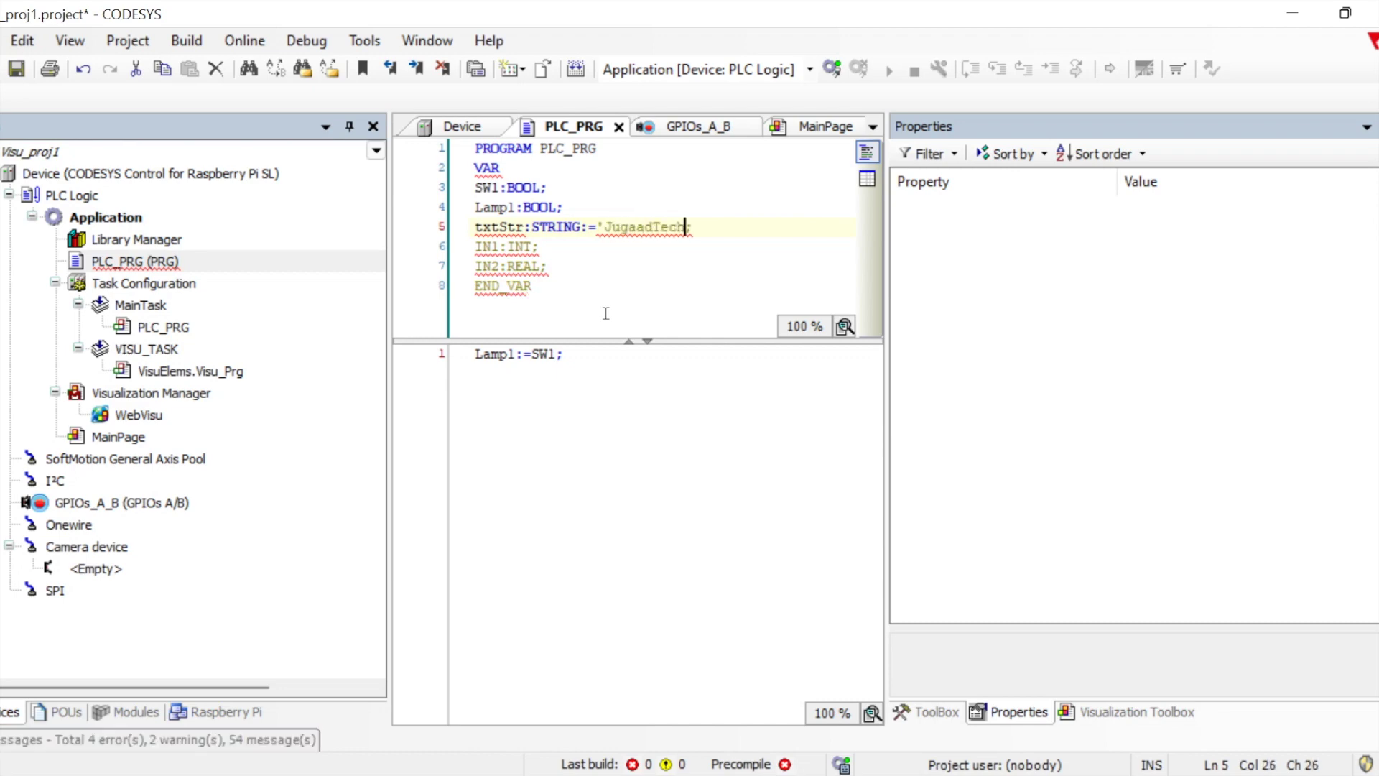
text(')
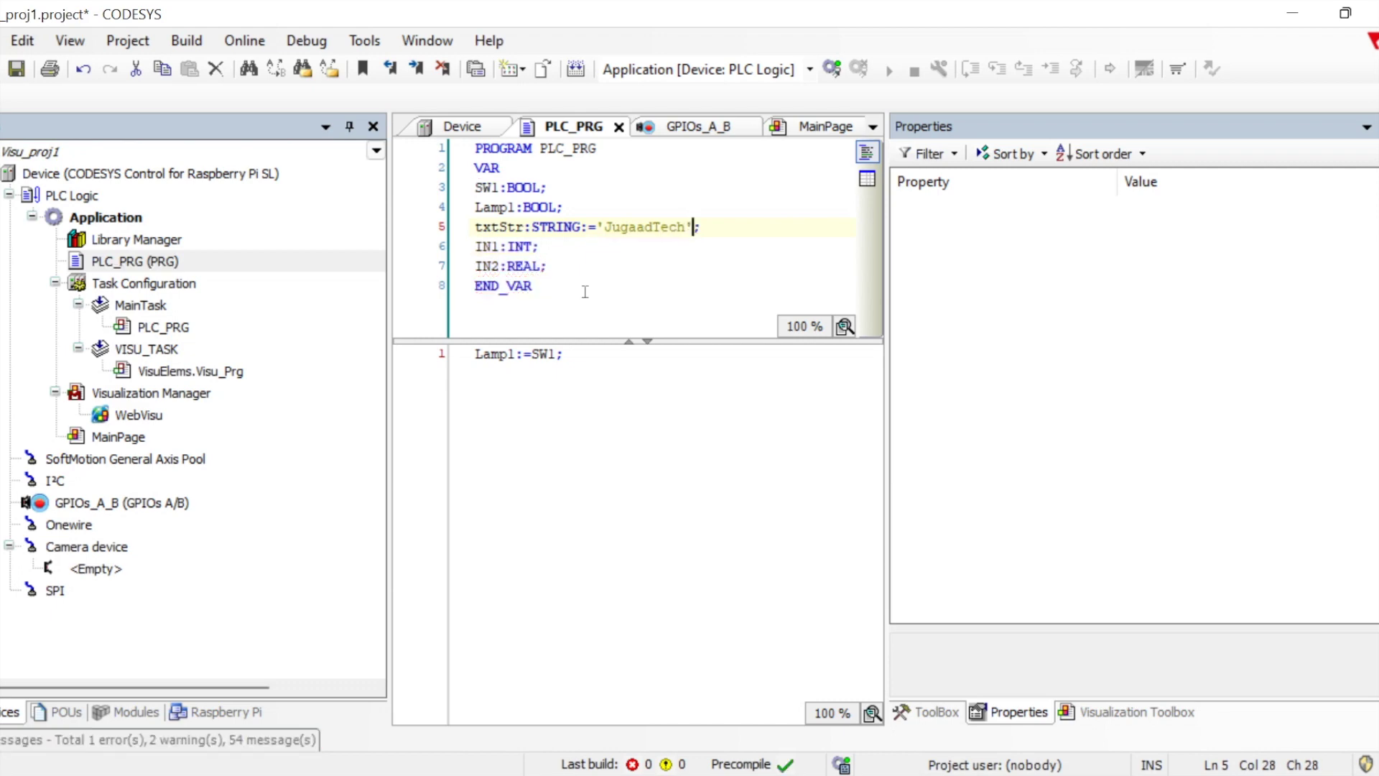
- Initialize IN1 to 10 and IN2 to 1.234 in their declarations, and save the project
key(Down)
text(:=10)
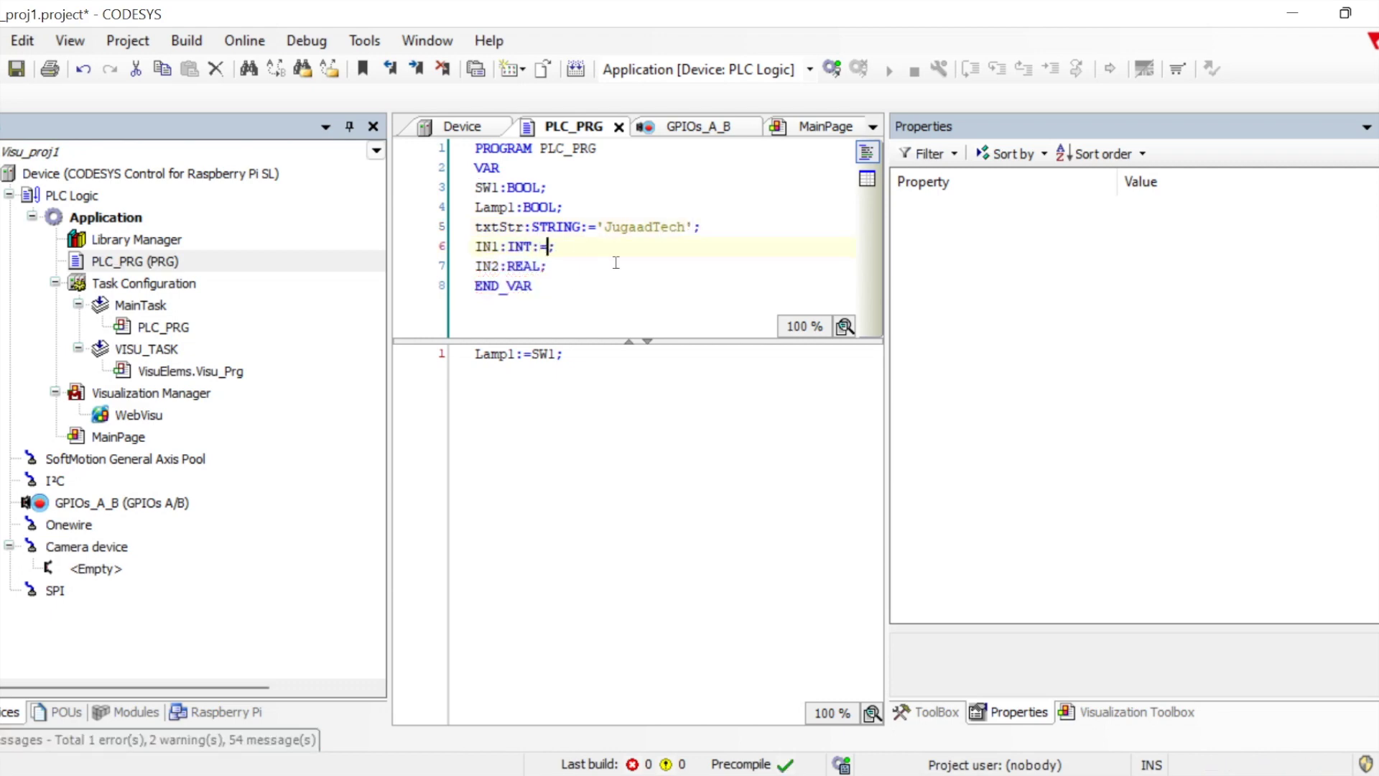
click(544, 275)
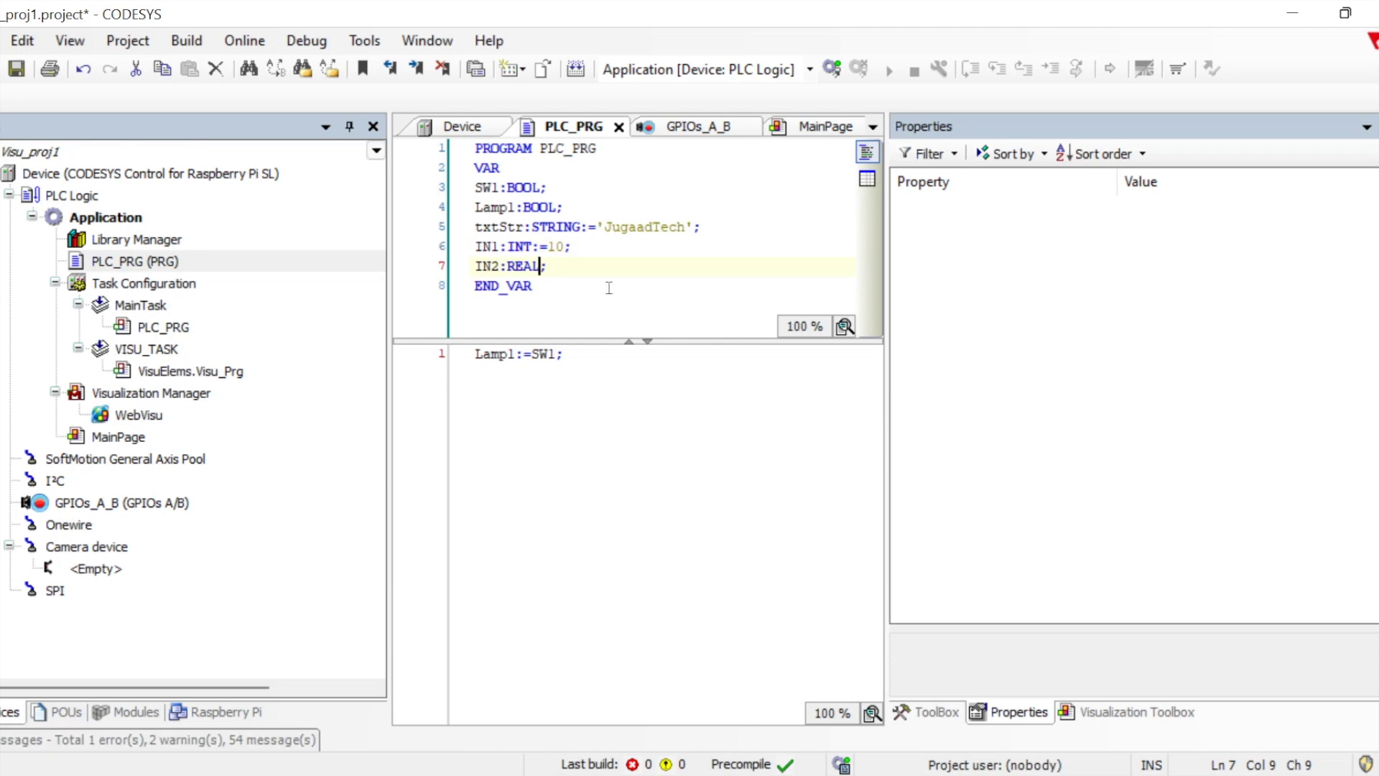
text(:=1.234)
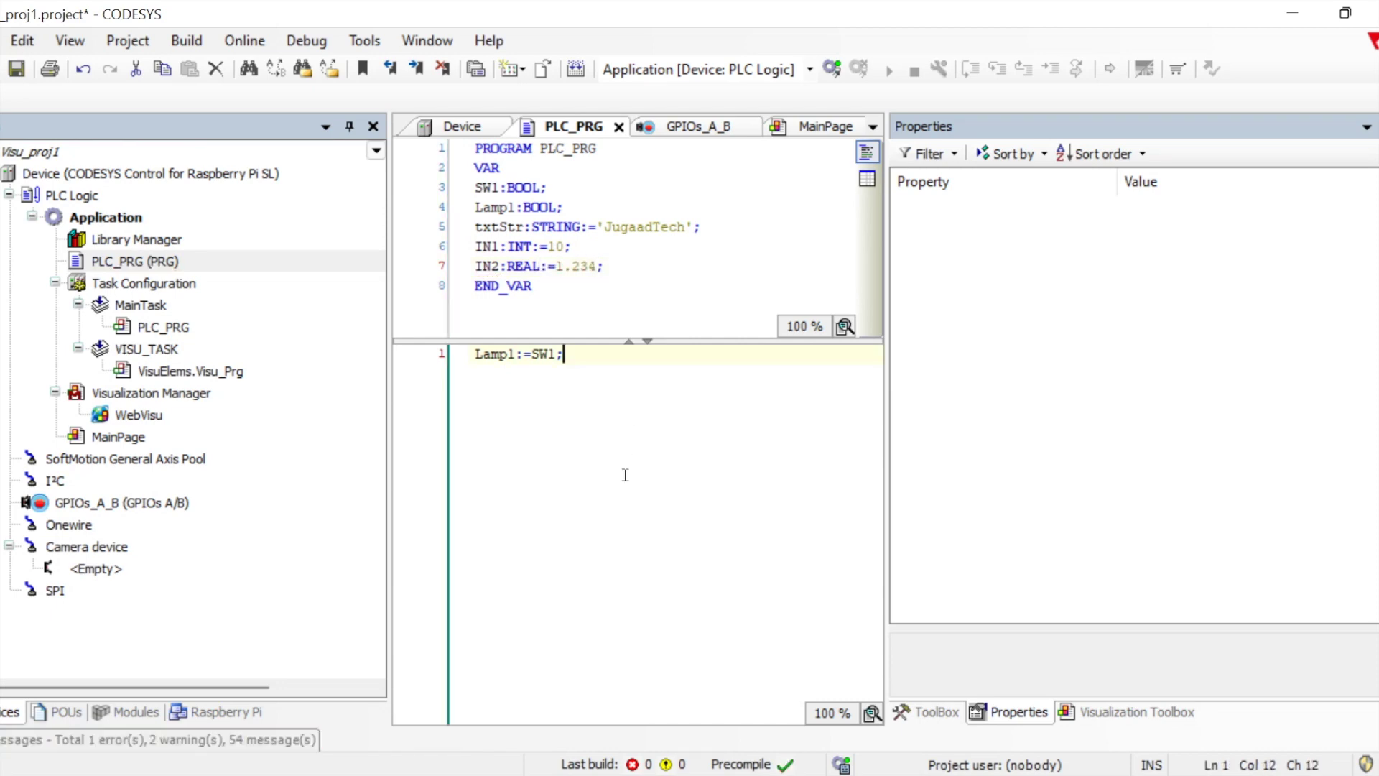
click(16, 69)
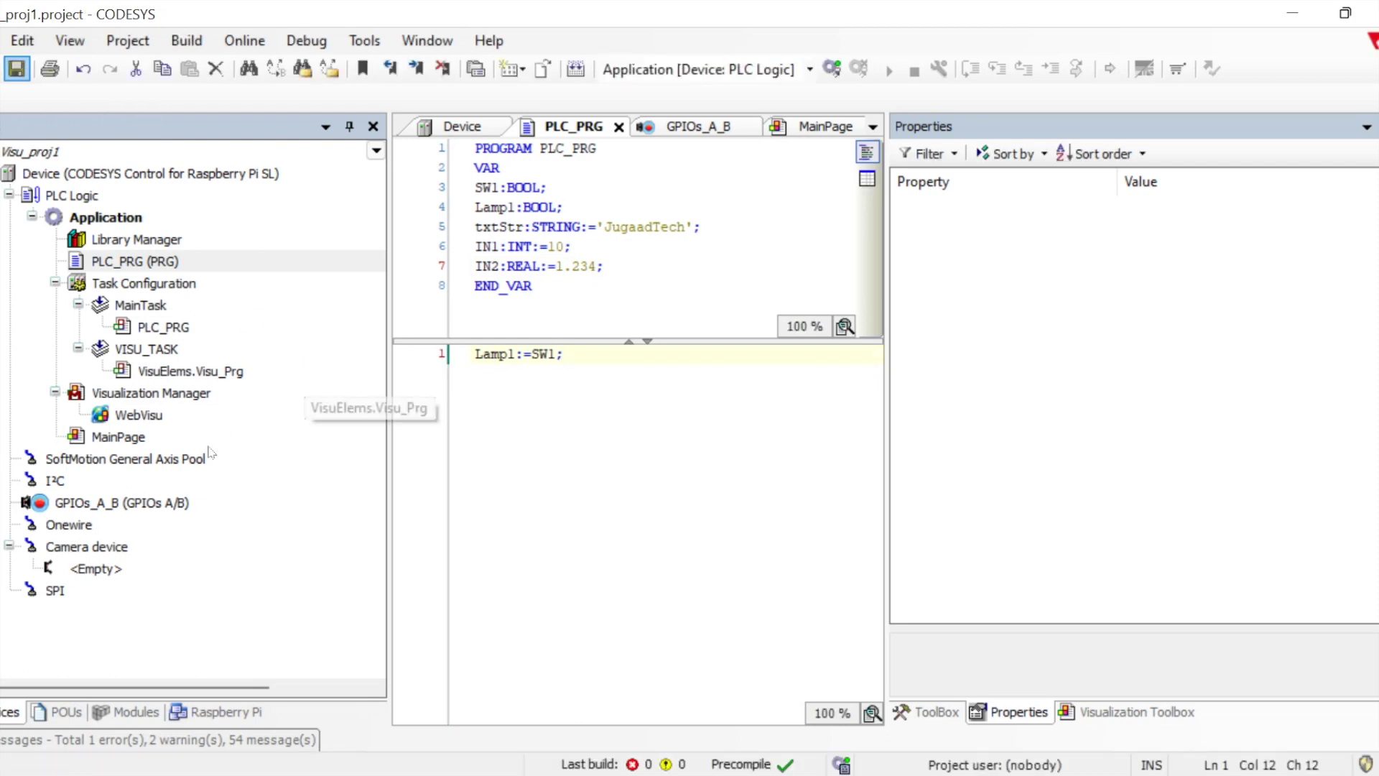
- On MainPage, assign PLC_PRG.txtStr as the text variable of the %s text field
double_click(119, 437)
click(622, 525)
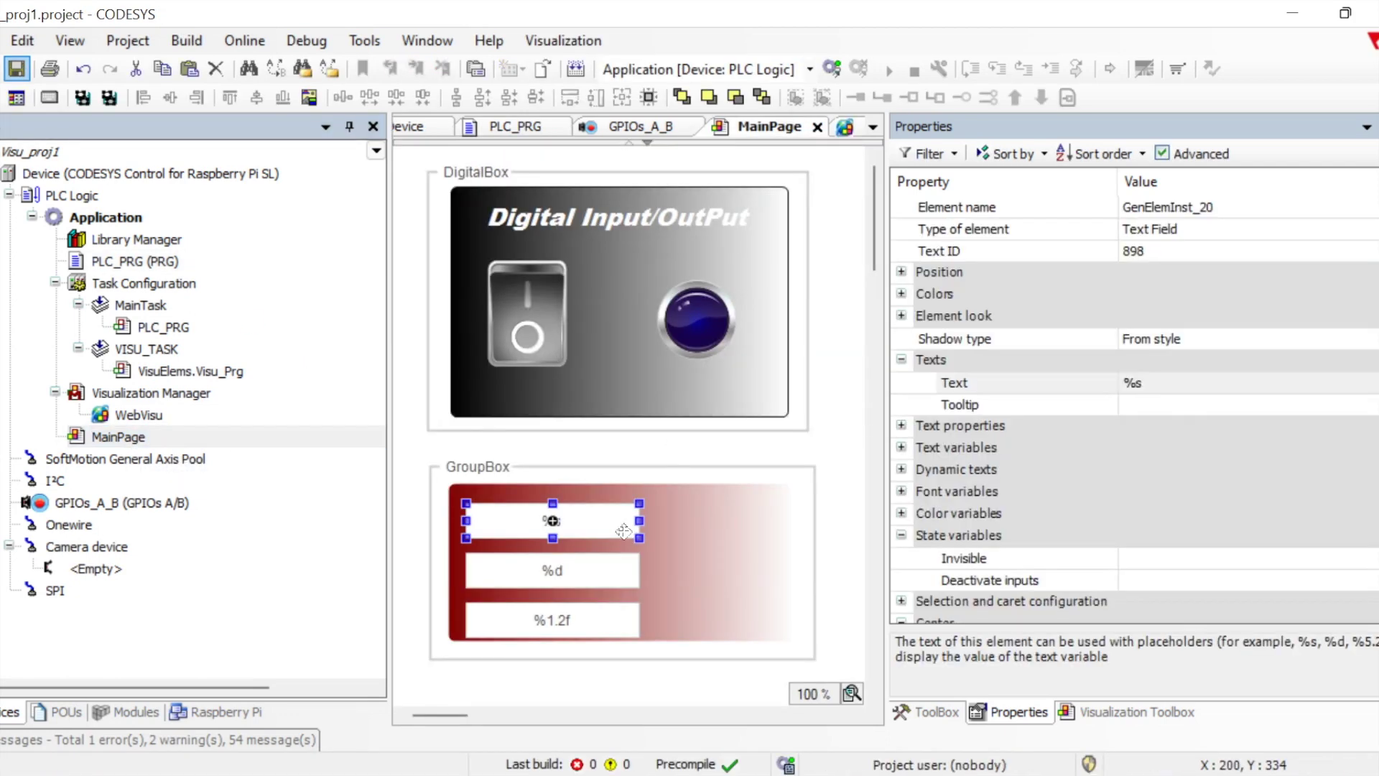
click(902, 447)
click(1142, 471)
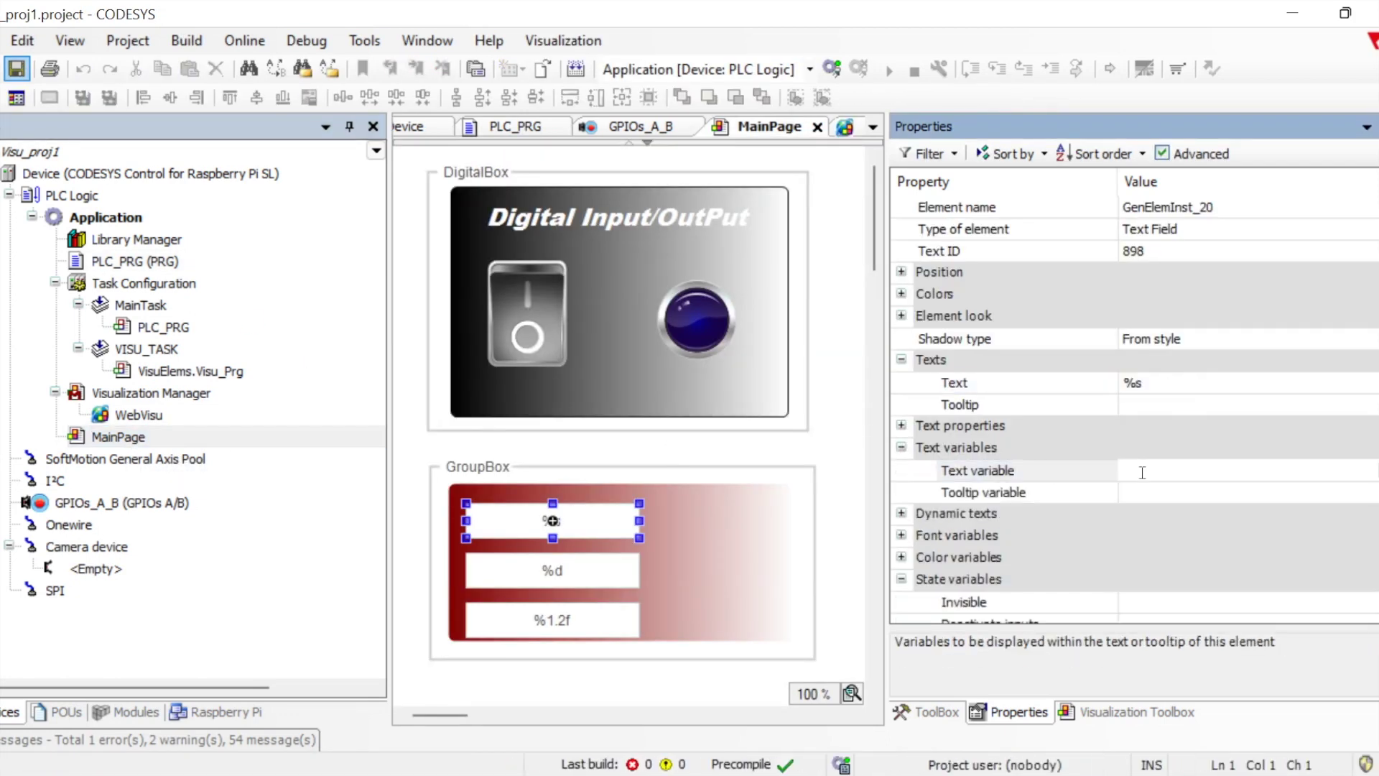
text(plc)
key(Return)
text(.)
key(Down)
key(Down)
key(Down)
key(Down)
key(Return)
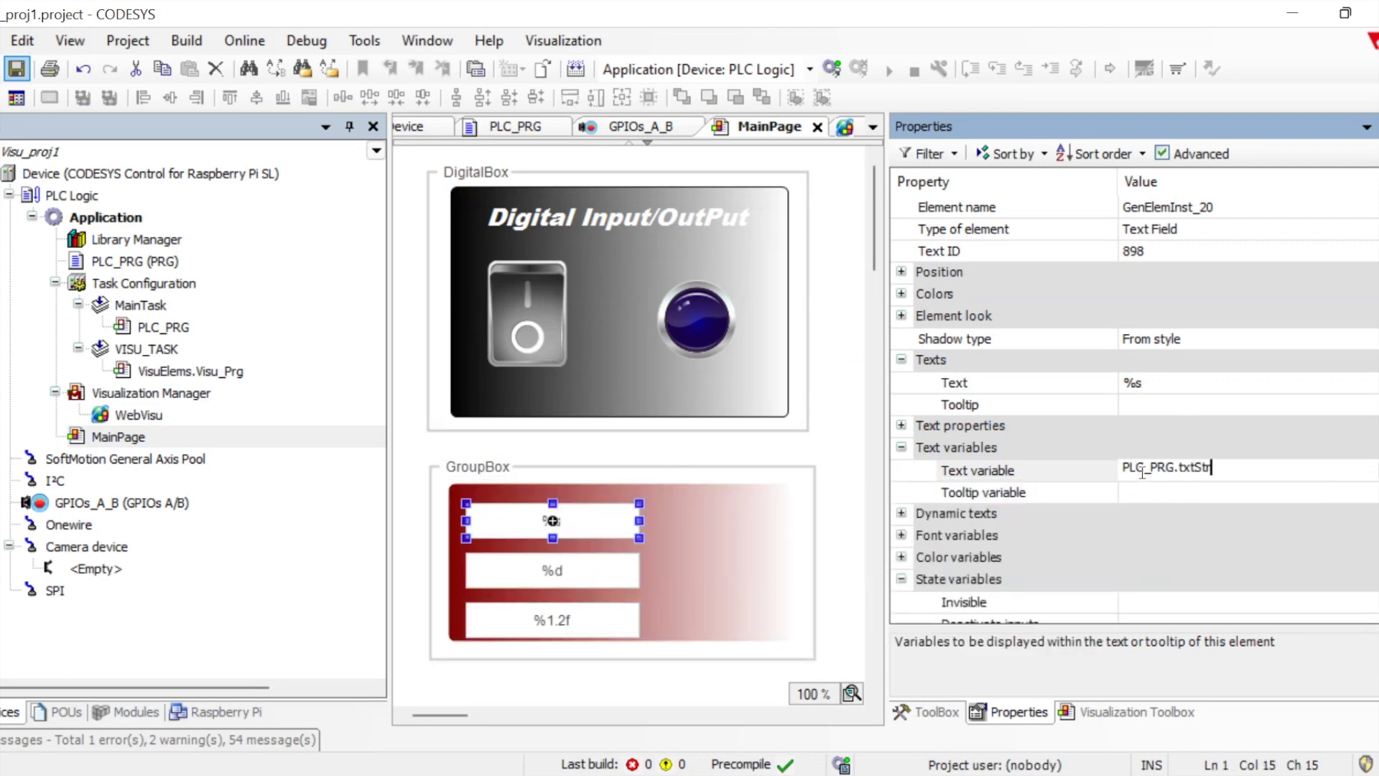
key(Return)
- Assign PLC_PRG.IN1 as the text variable of the %d text field
click(607, 584)
click(1170, 465)
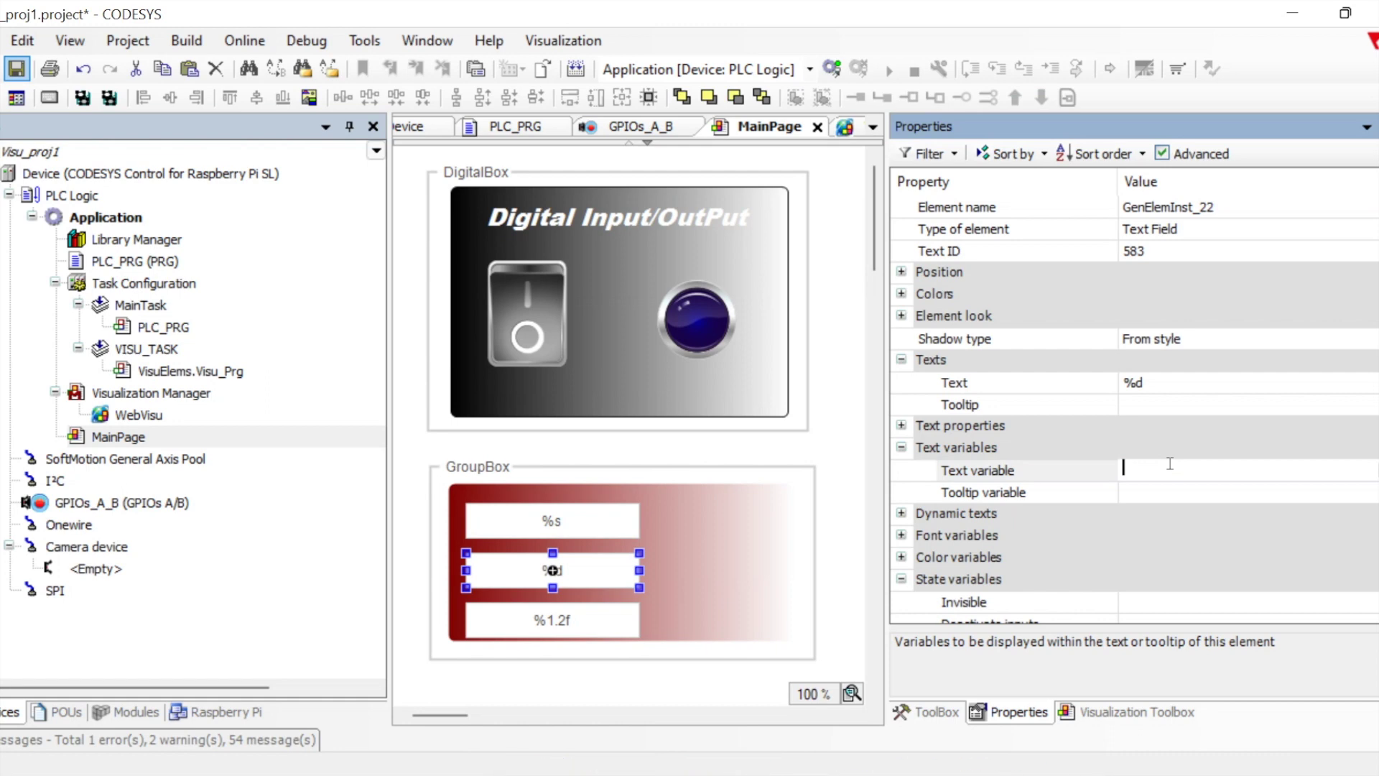
text(plc)
key(Down)
key(Return)
text(.)
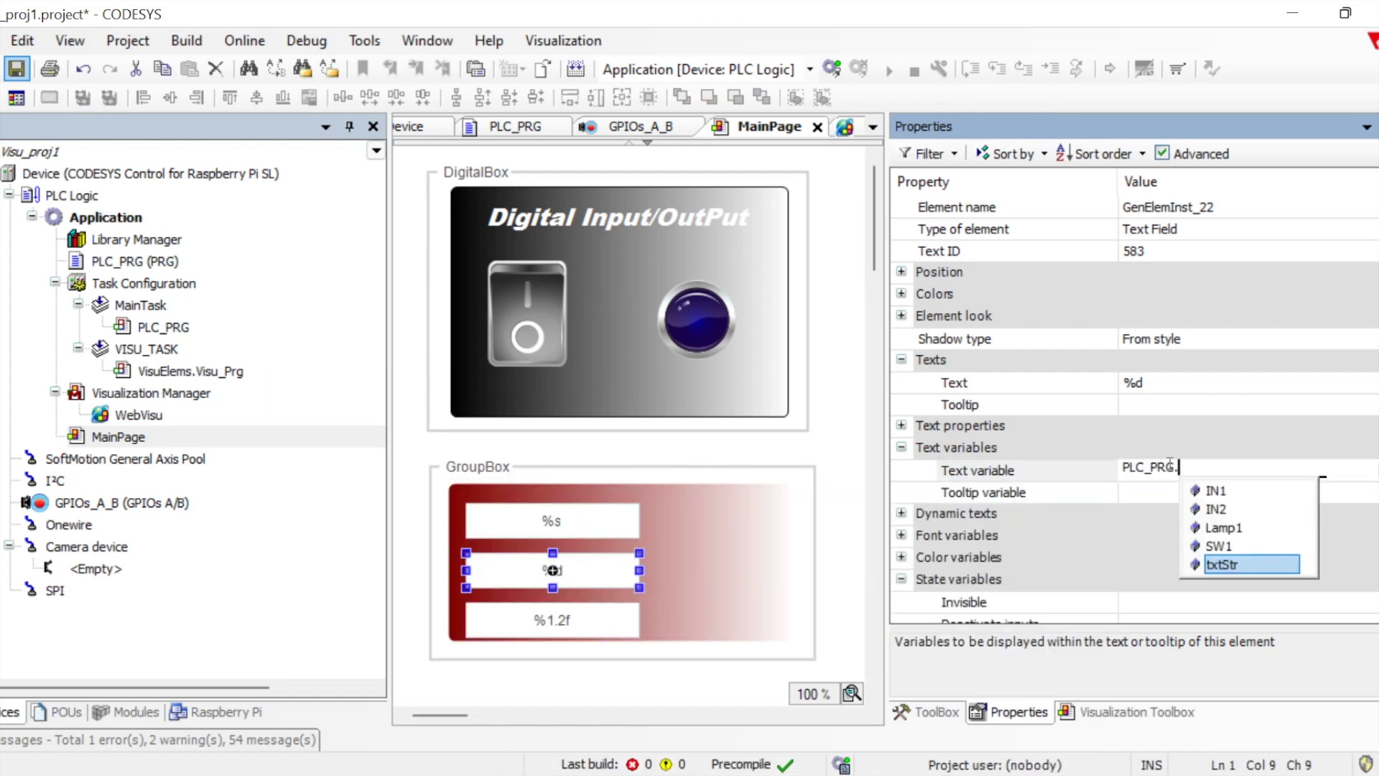
text(IN)
key(Return)
key(Return)
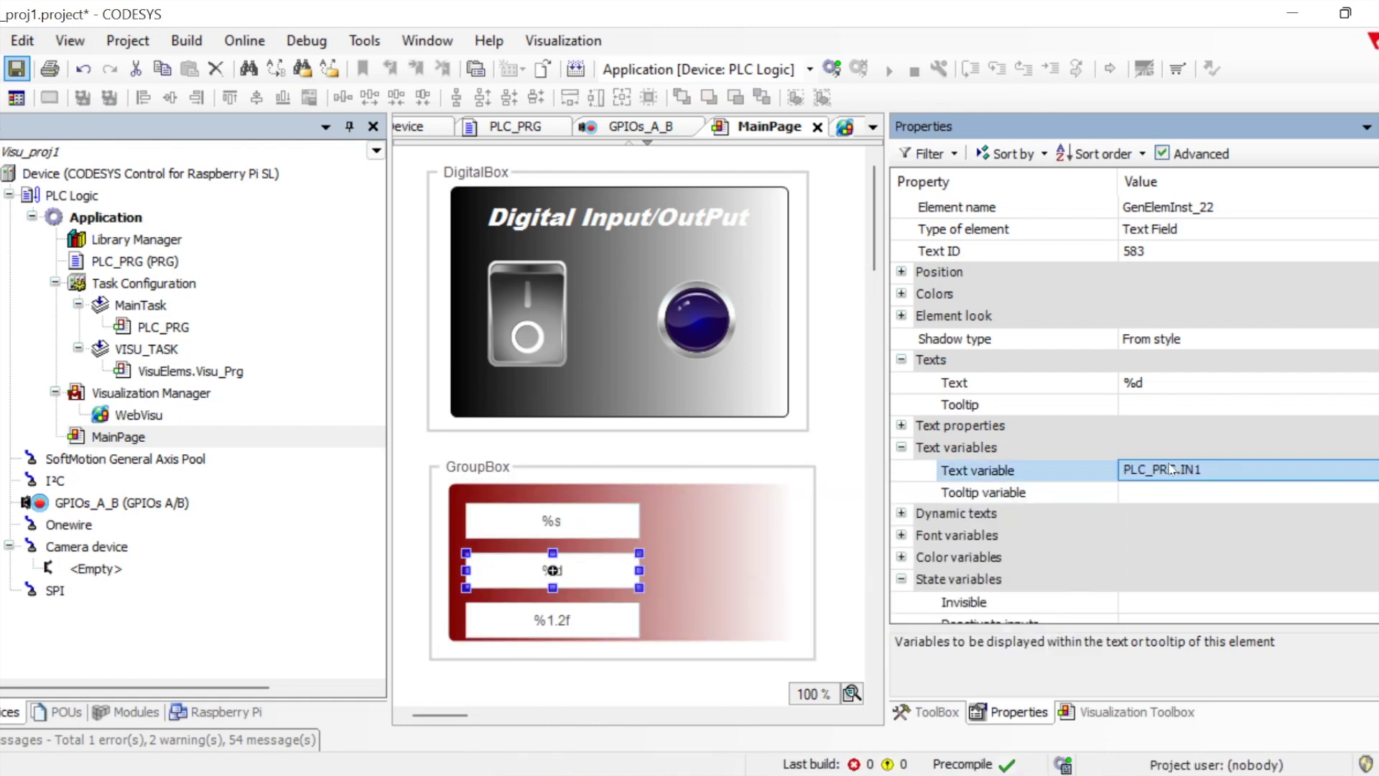
- Assign PLC_PRG.IN2 as the text variable of the %1.2f text field, and save the project
click(610, 622)
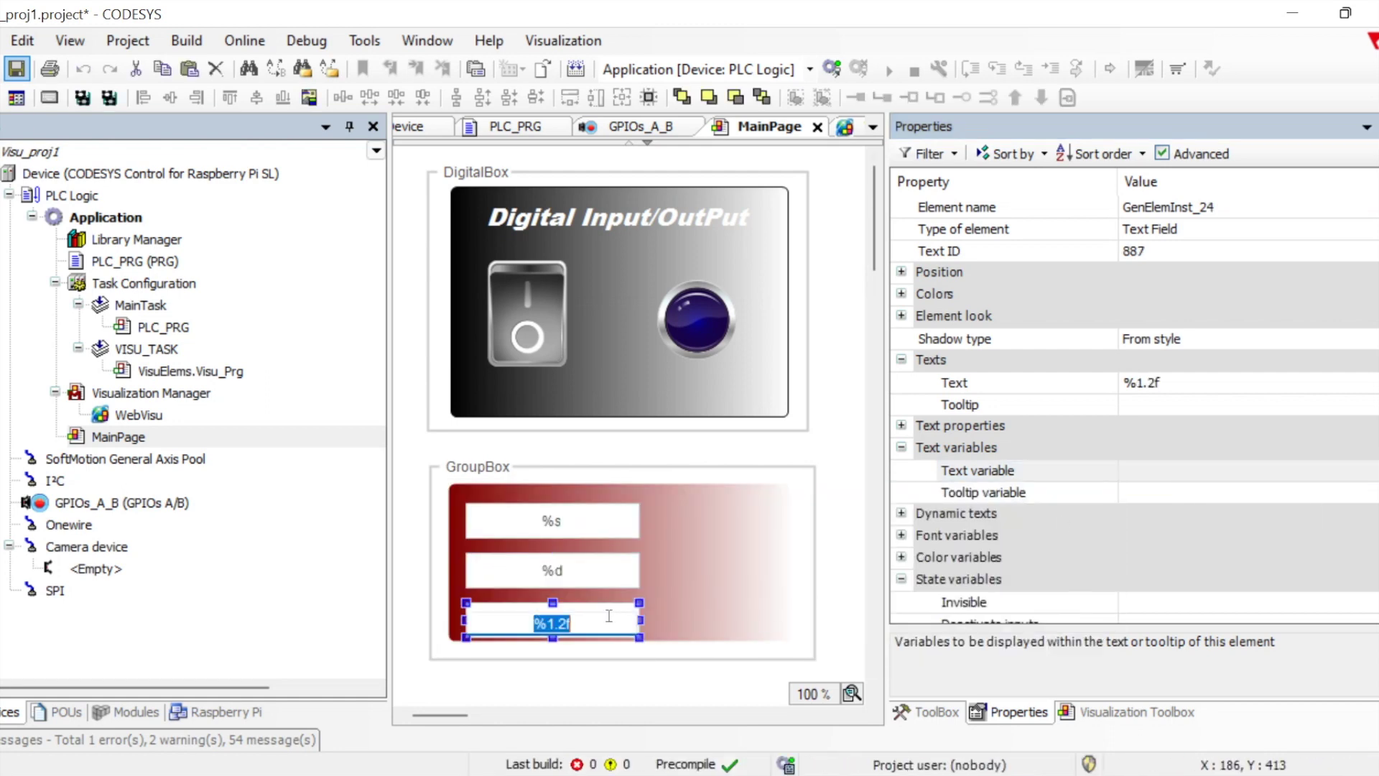
click(1168, 471)
text(PLC)
key(Down)
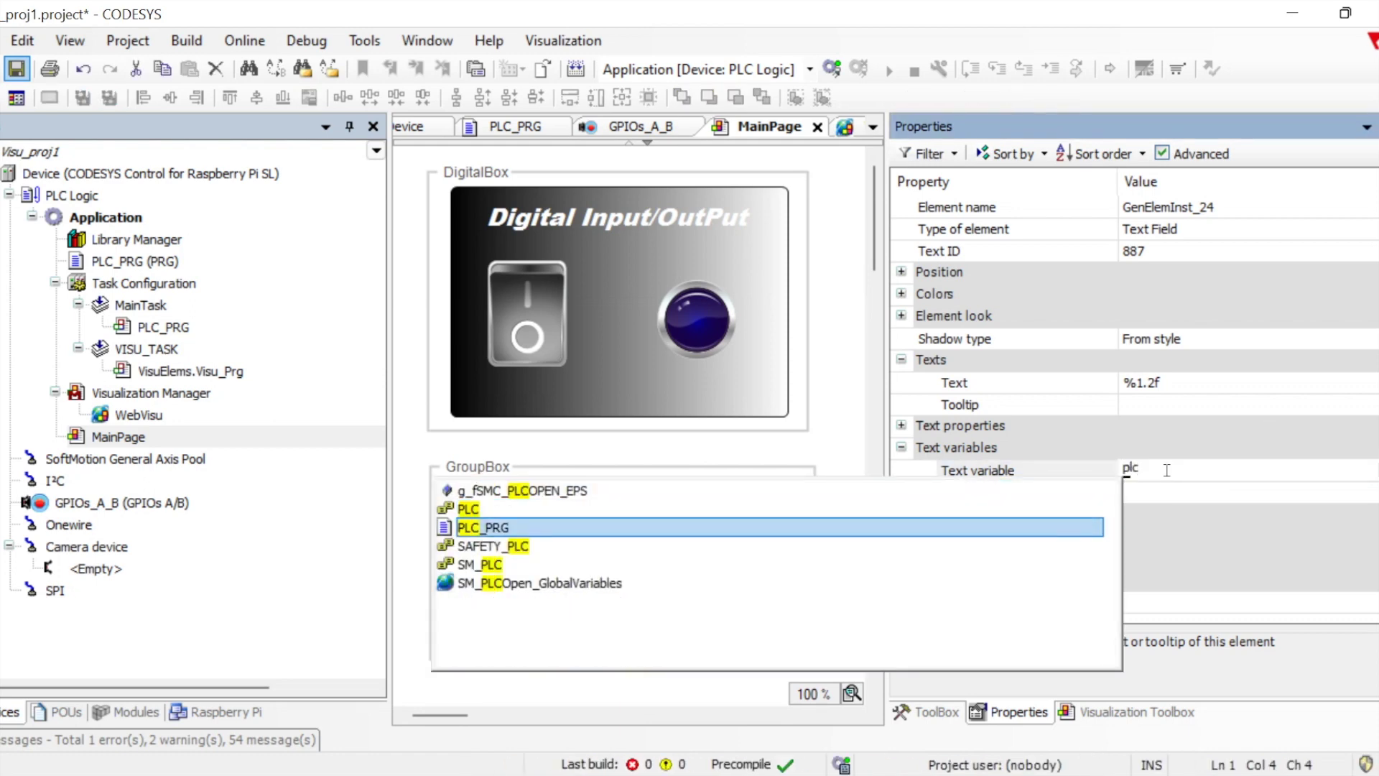
key(Return)
text(.IN2)
key(Return)
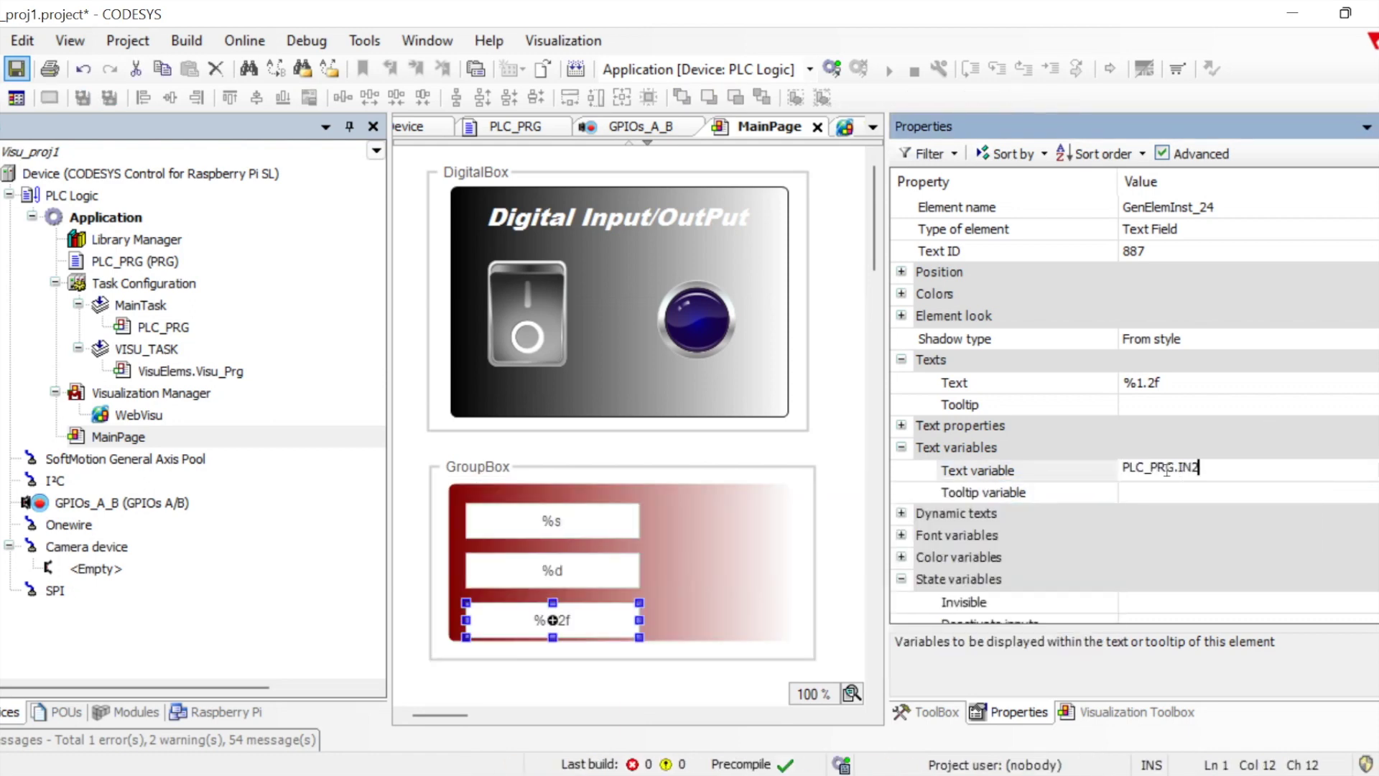
key(Return)
click(24, 76)
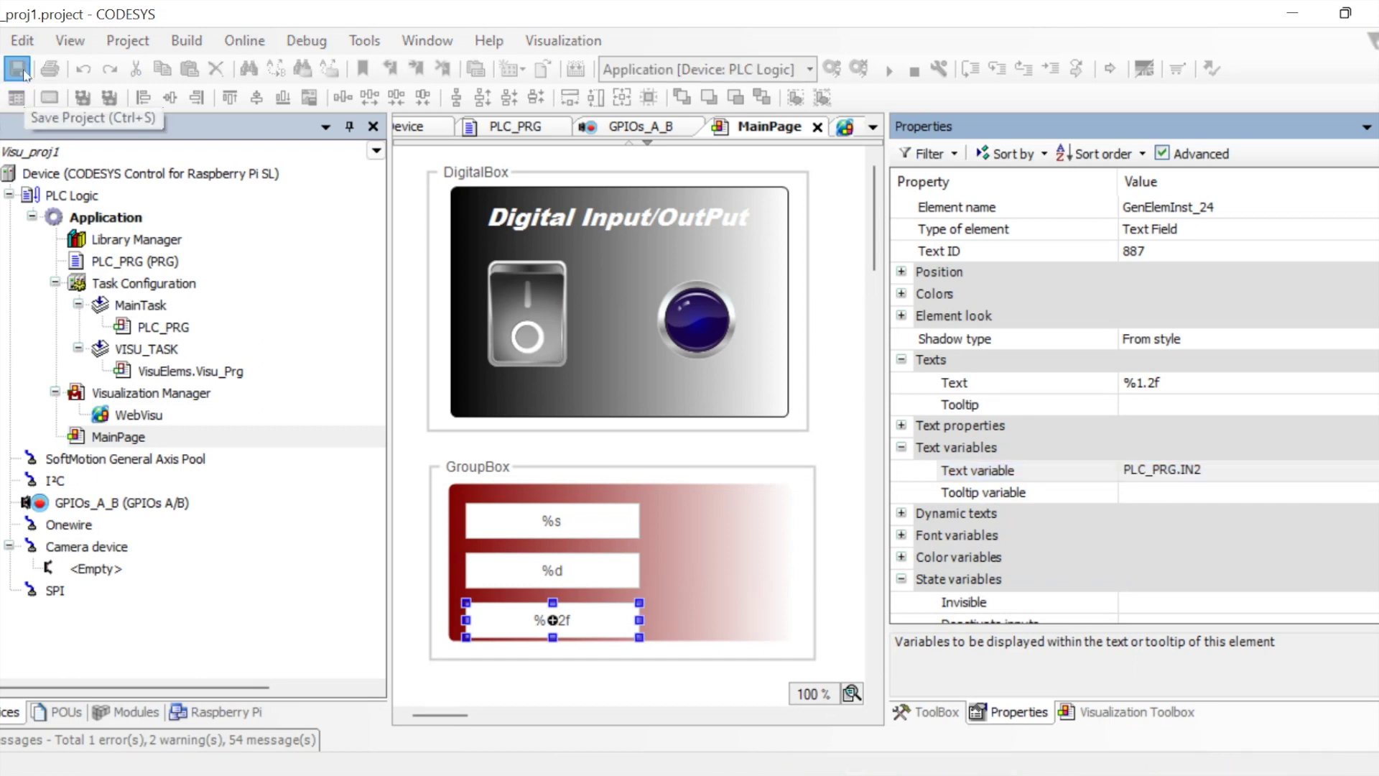
- Scan the network from the Device settings and select the raspberrypi controller as the active device
double_click(140, 174)
click(674, 161)
double_click(436, 231)
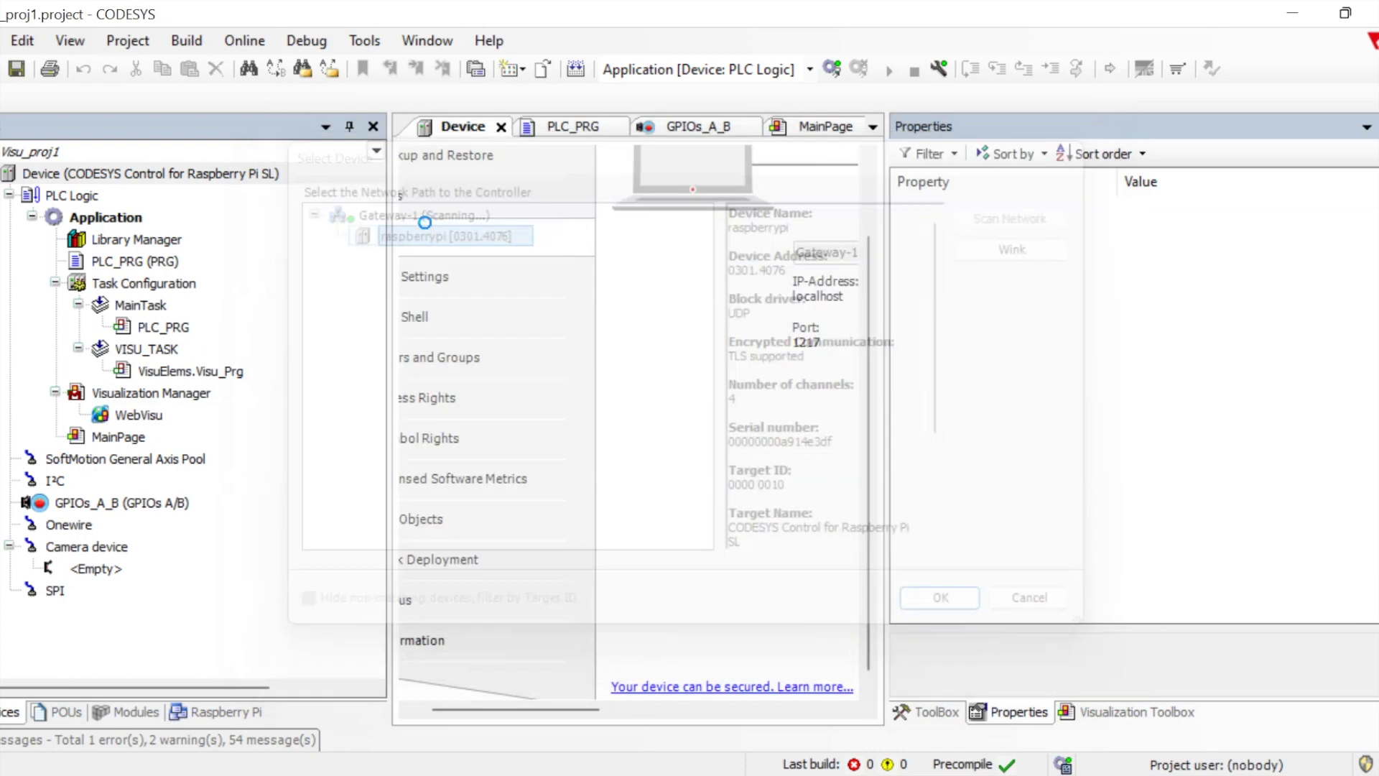
- Log in to the controller with download, updating the boot application, and start the application
click(859, 68)
click(431, 460)
click(431, 394)
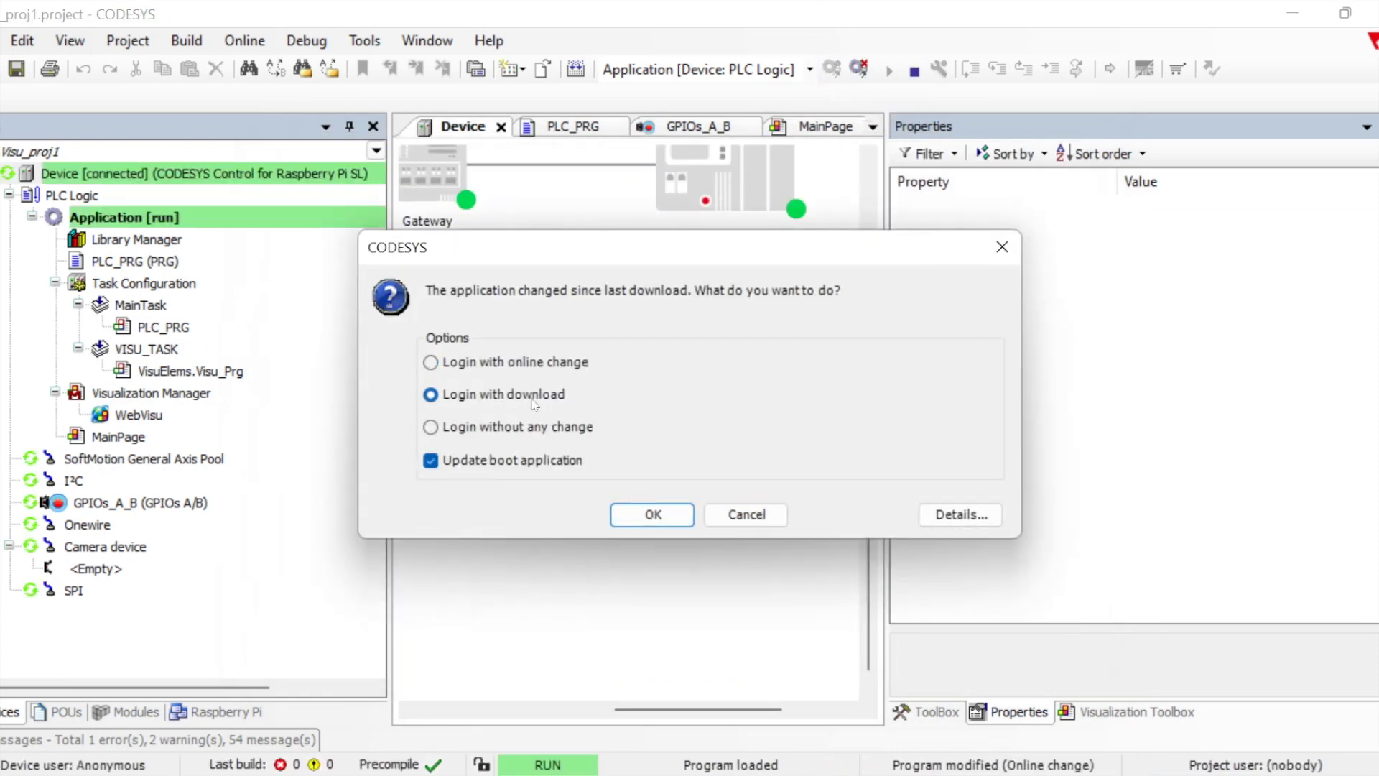
click(652, 514)
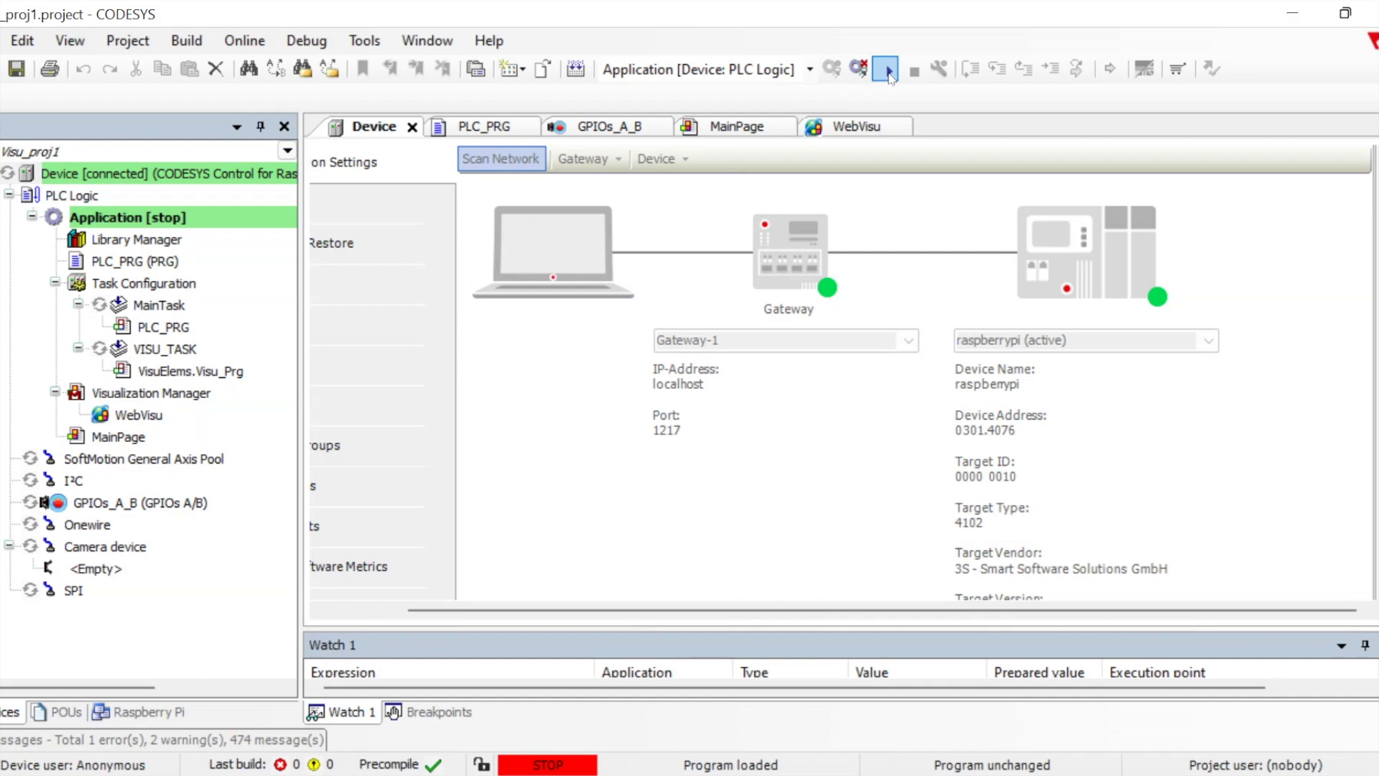
click(888, 70)
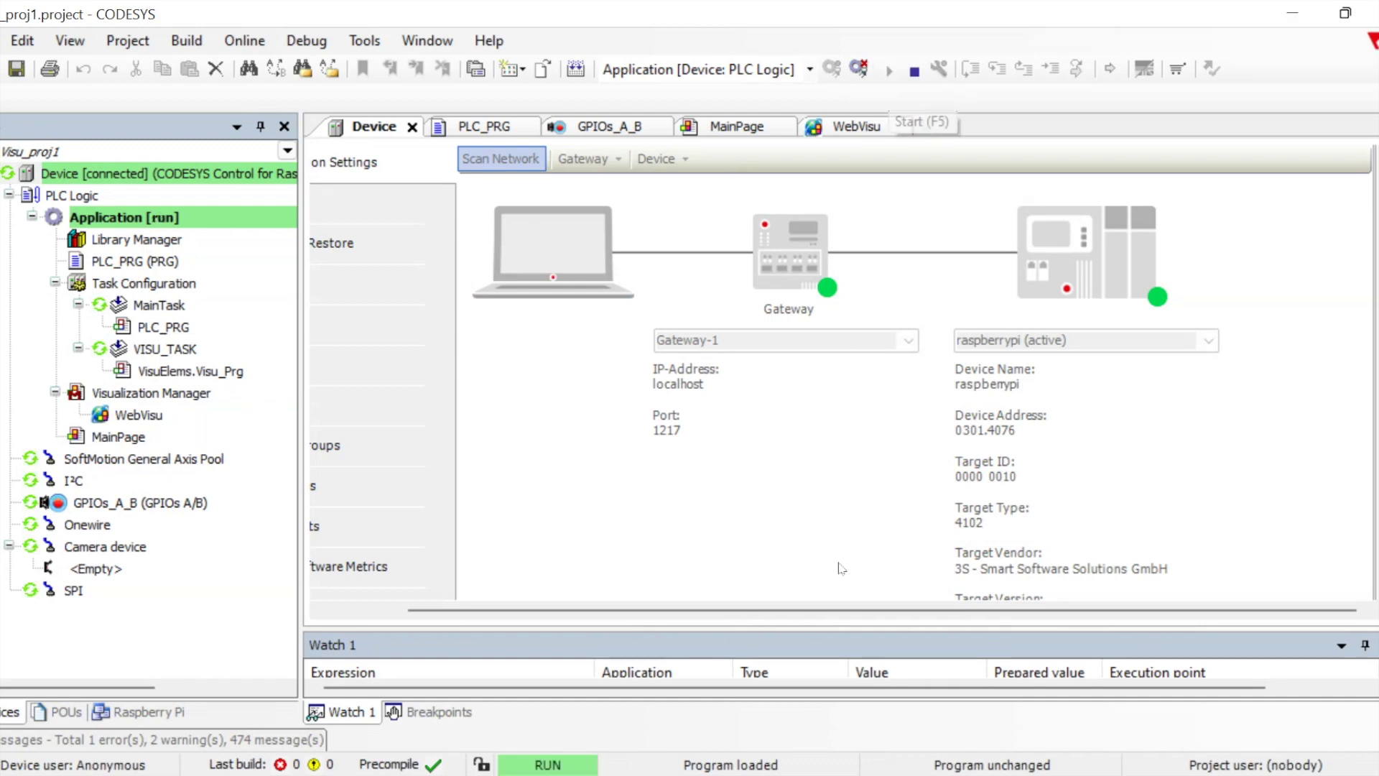
- Open PLC_PRG in its online view, and reload the web visualization page in the browser
double_click(130, 263)
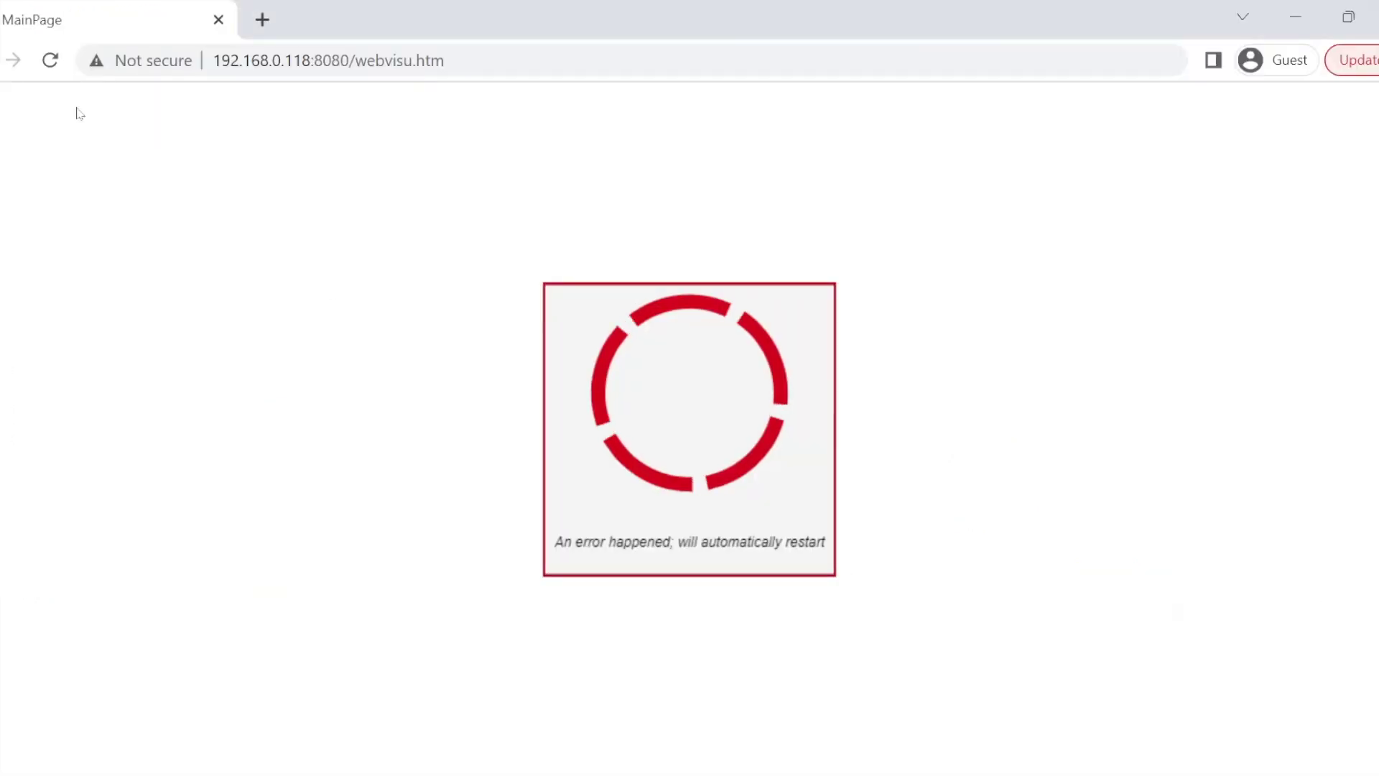
click(50, 60)
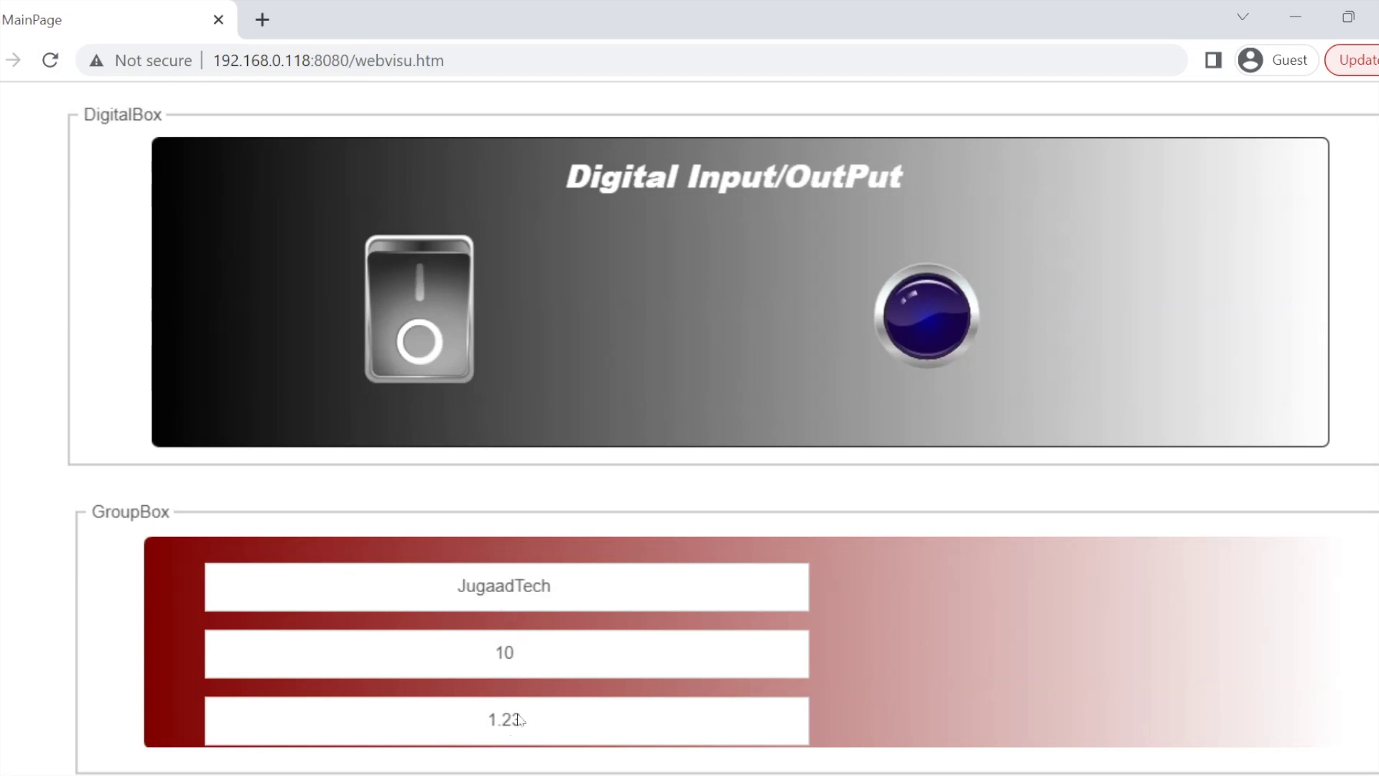
- Switch back to CODESYS, tile its window beside the browser, and collapse the device tree
key(alt+Tab)
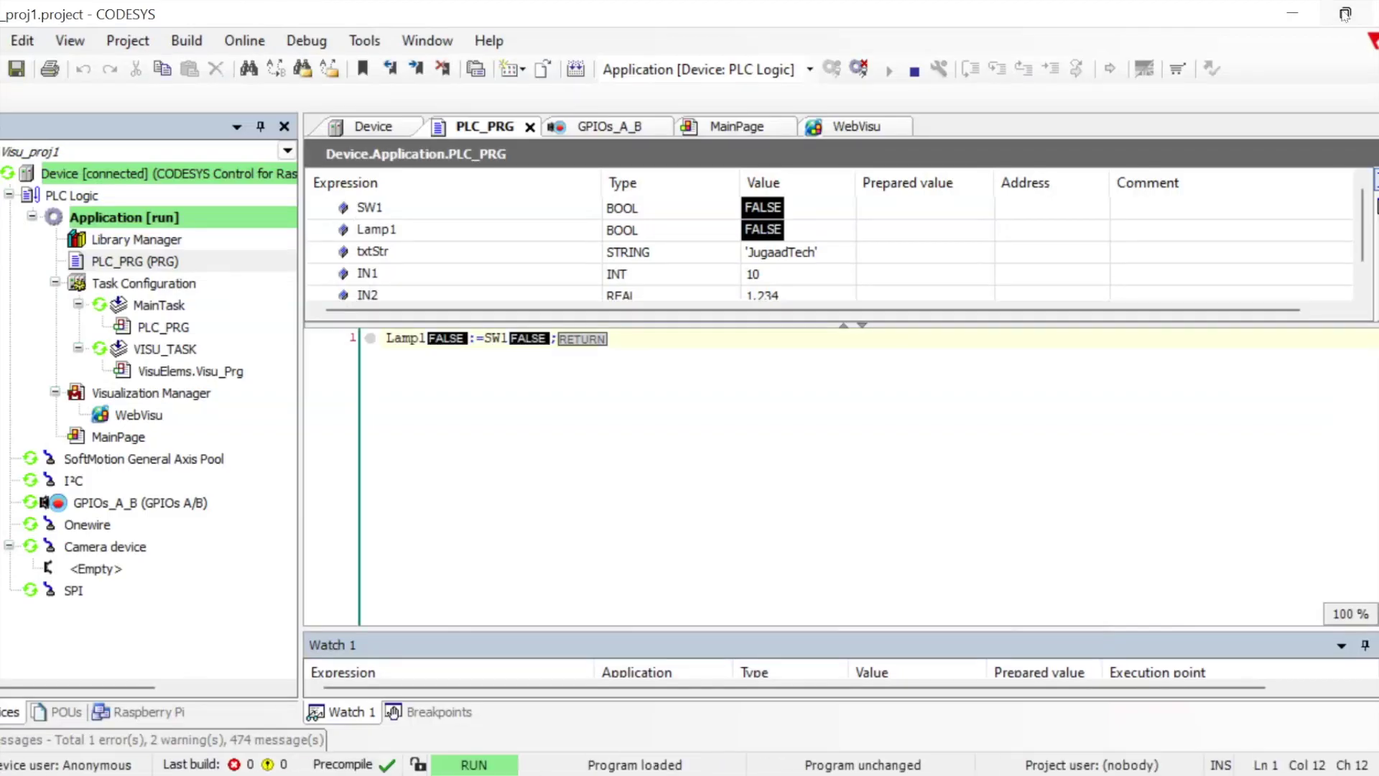
key(super+Right)
click(1001, 135)
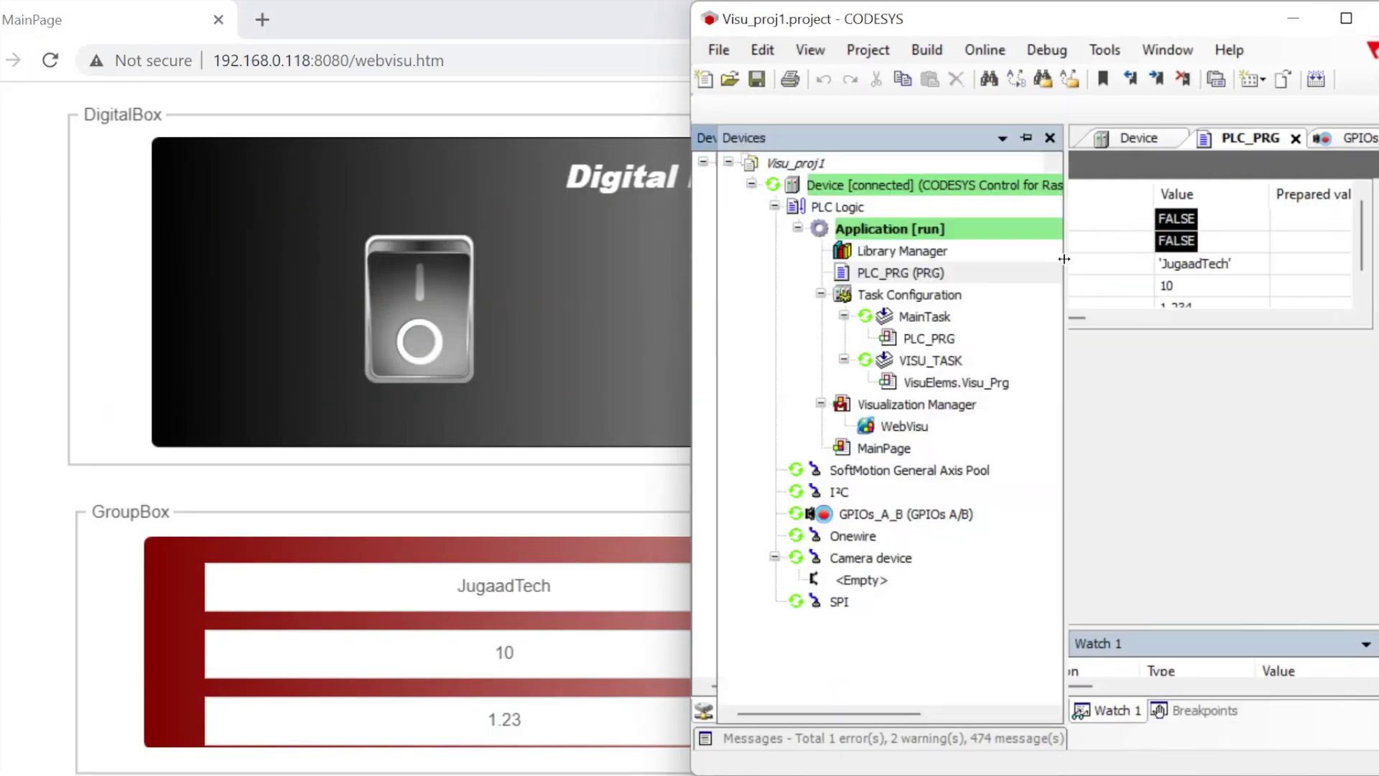
- Enter 'Hello World' as the prepared value of txtStr in the PLC_PRG online view
click(1297, 266)
click(1340, 262)
key(BackSpace)
key(BackSpace)
key(BackSpace)
key(BackSpace)
key(BackSpace)
key(BackSpace)
key(BackSpace)
key(BackSpace)
key(BackSpace)
key(BackSpace)
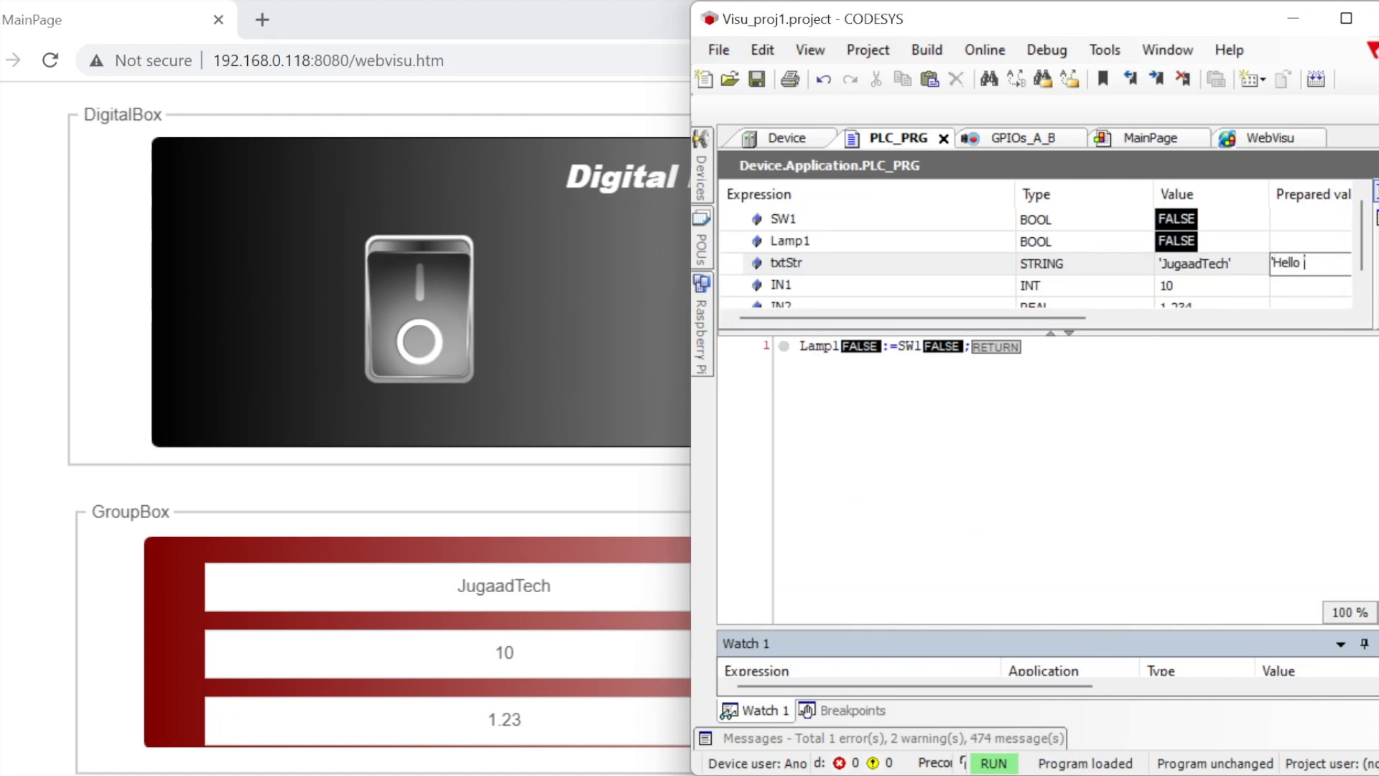
text(Hello World')
key(Return)
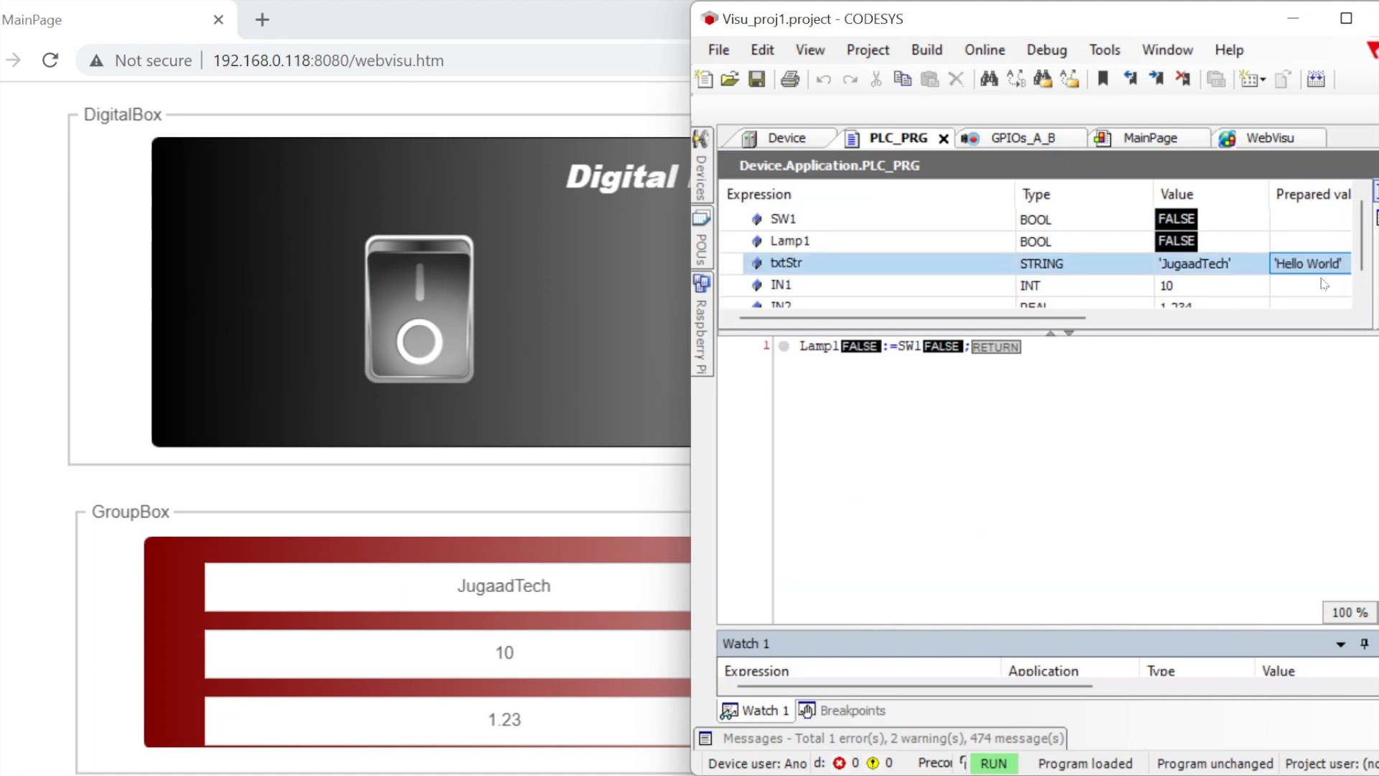
- Prepare the values 20 for IN1 and 2.3456 for IN2, and write all prepared values to the controller
click(1324, 285)
text(20)
key(Return)
click(1317, 301)
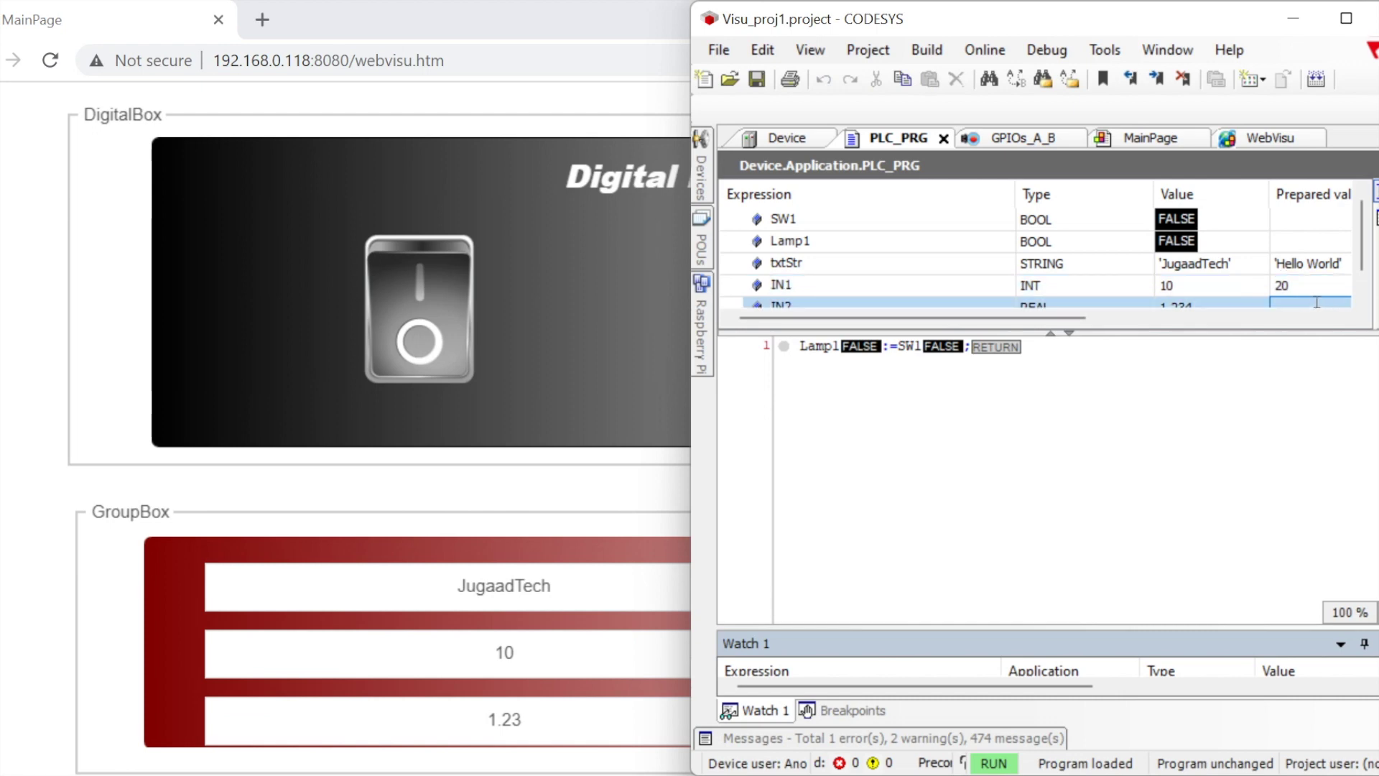
text(2.3456)
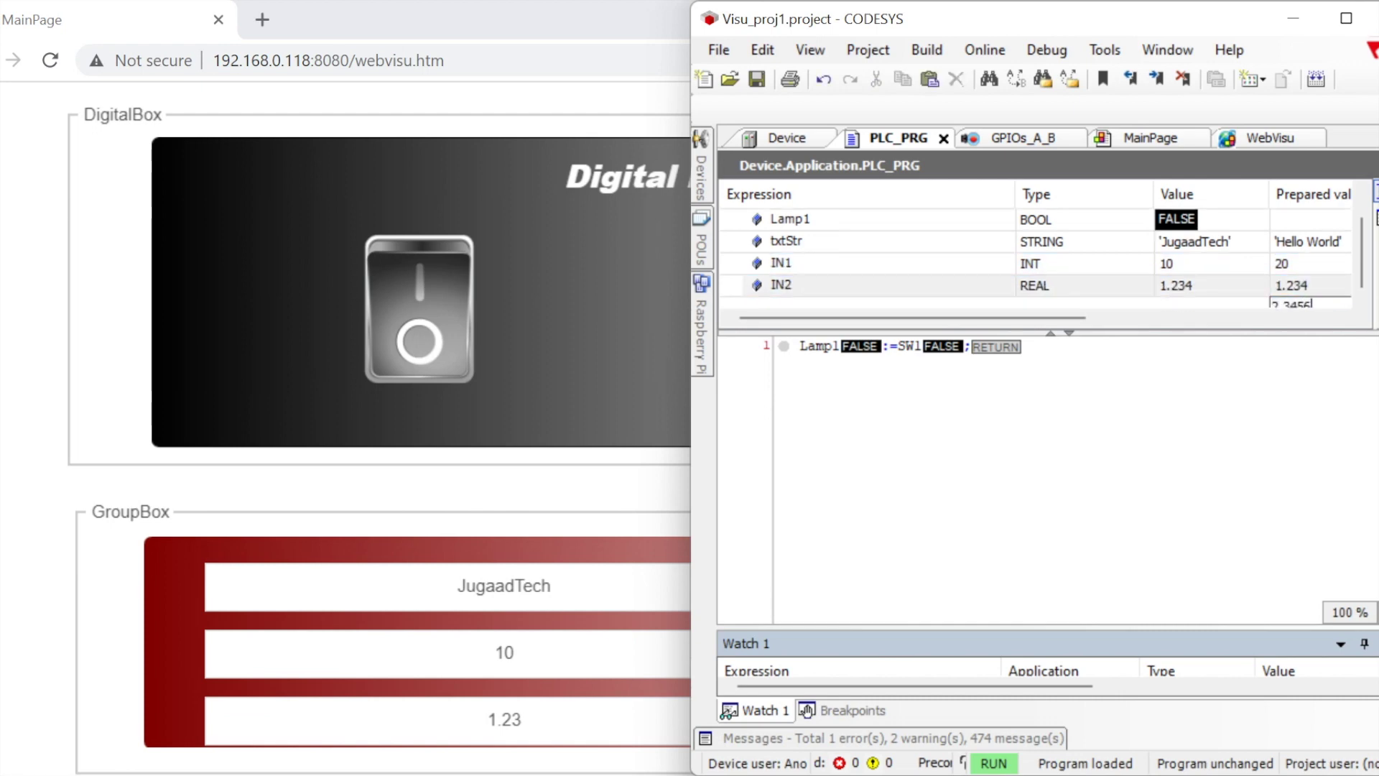
key(Return)
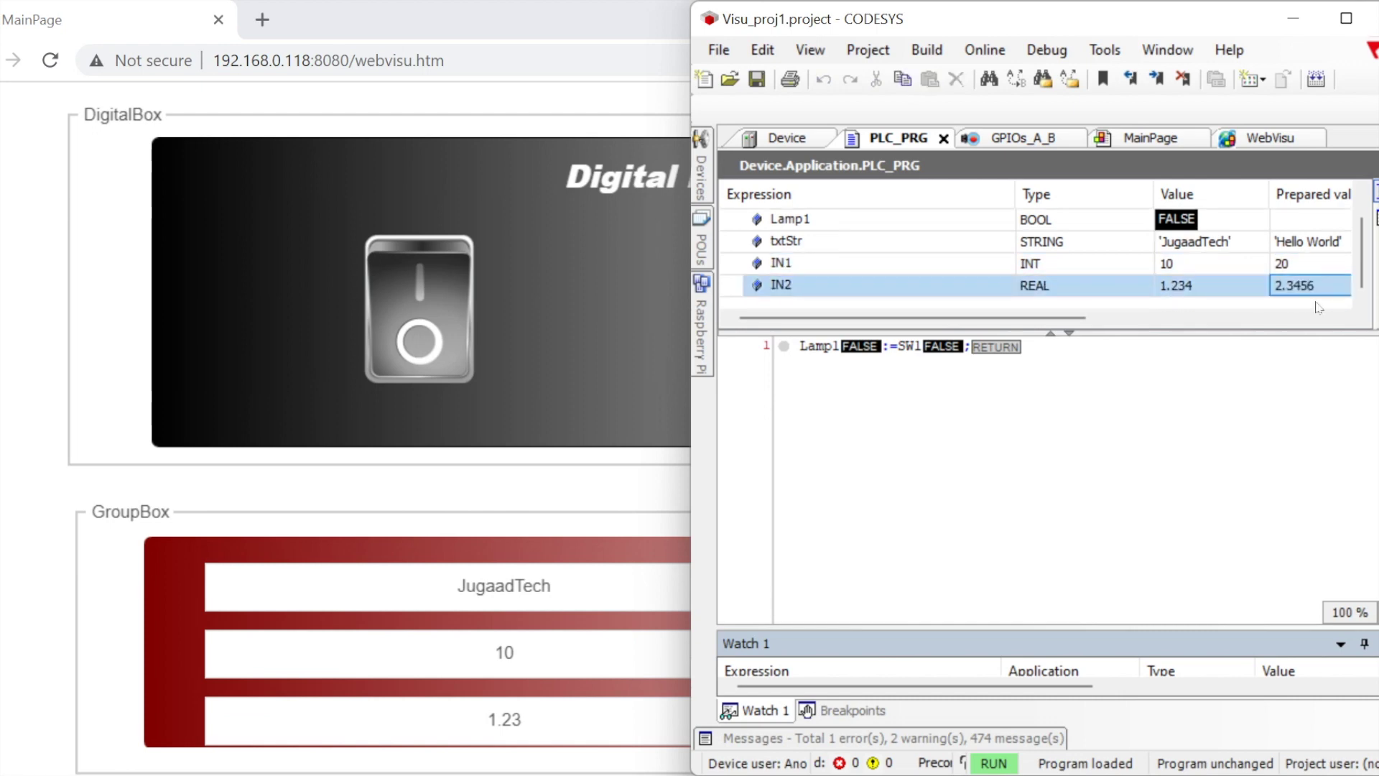
key(ctrl+F7)
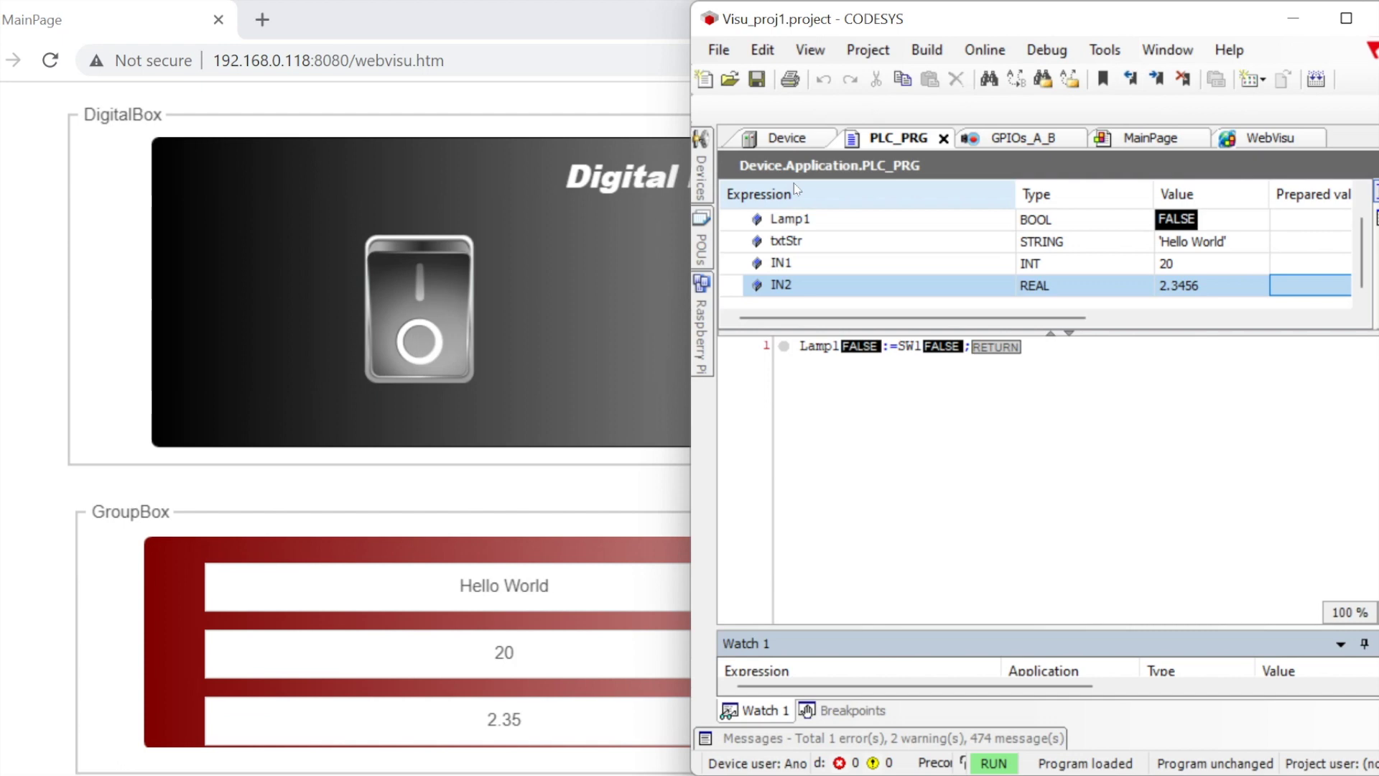
- Restore the pinned device tree, open MainPage for editing, and maximize the CODESYS window
click(709, 172)
click(1025, 137)
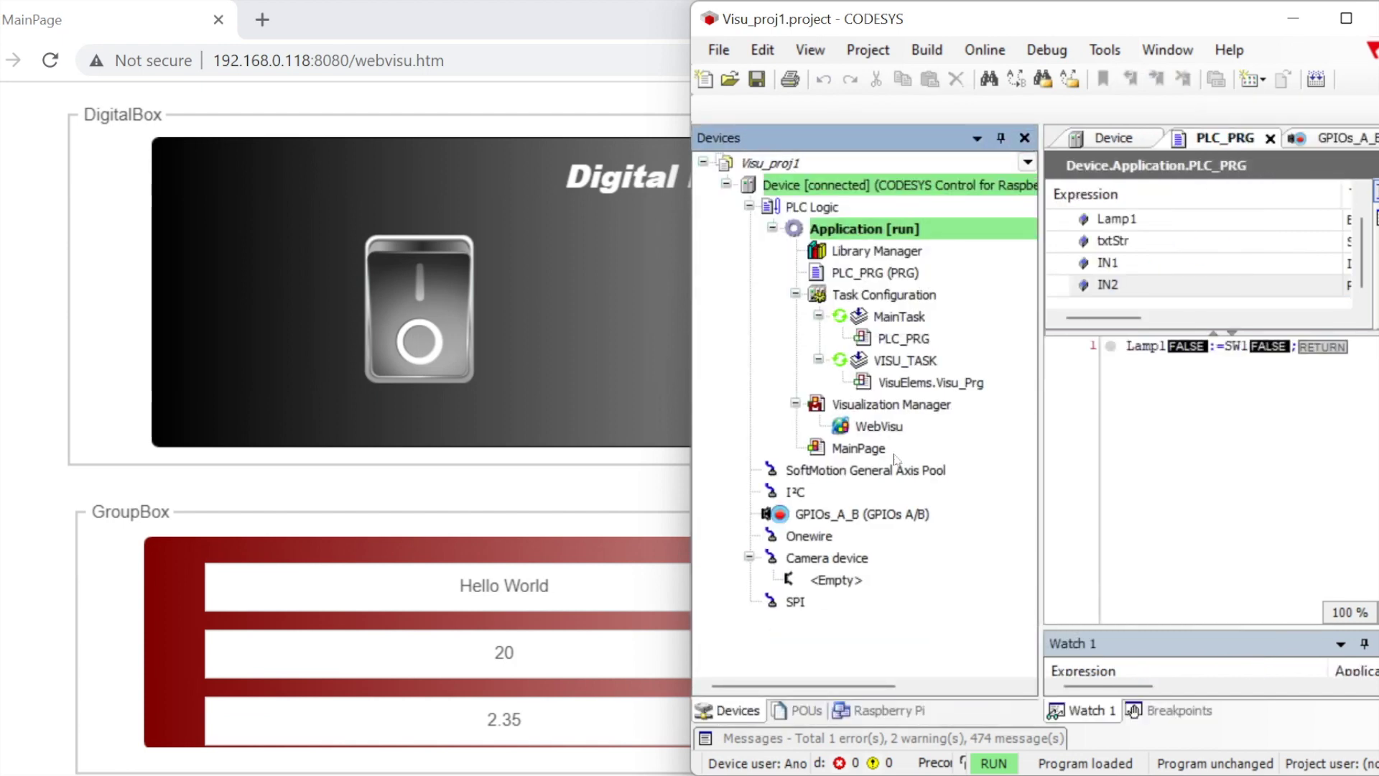
double_click(846, 449)
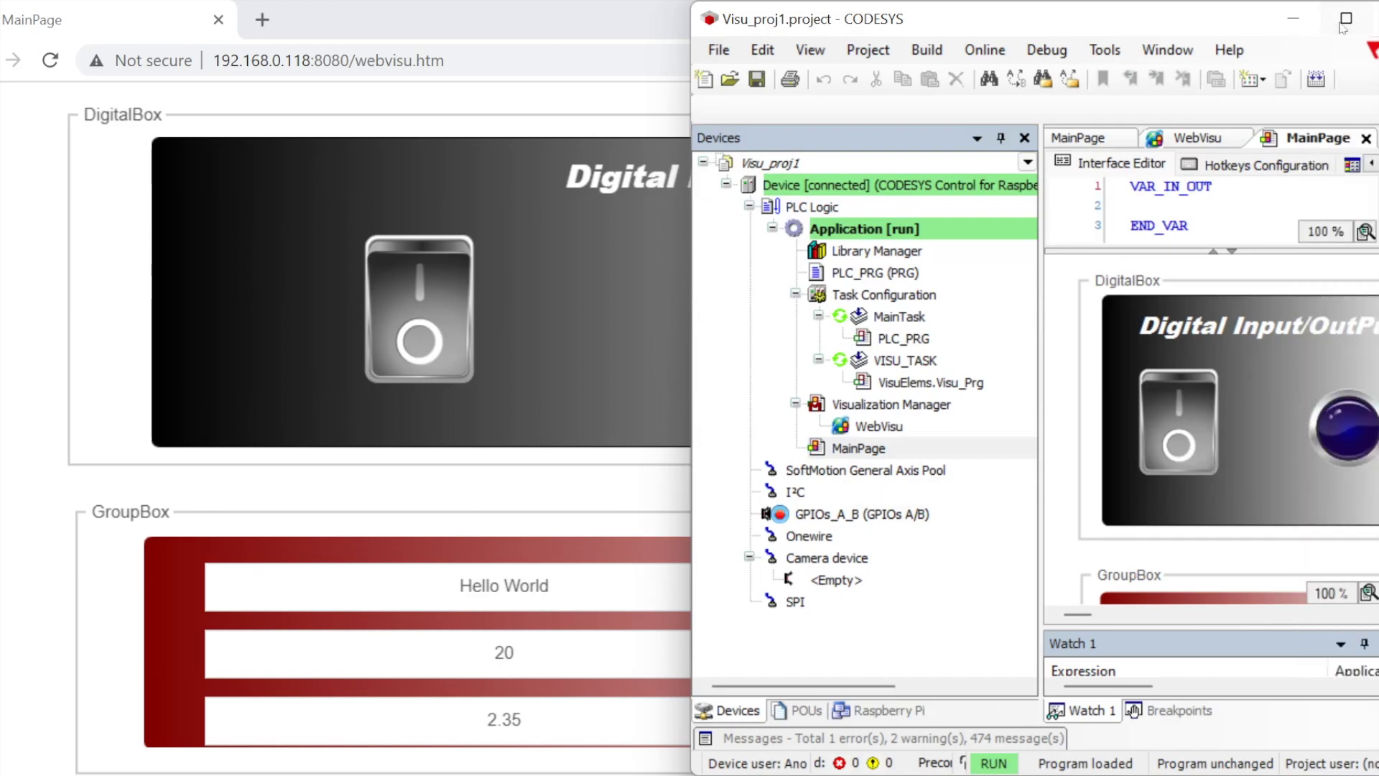
click(1346, 18)
- Widen the GroupBox and the red gradient rectangle inside it to make room for a second column of fields
scroll(747, 528, down, 3)
click(690, 528)
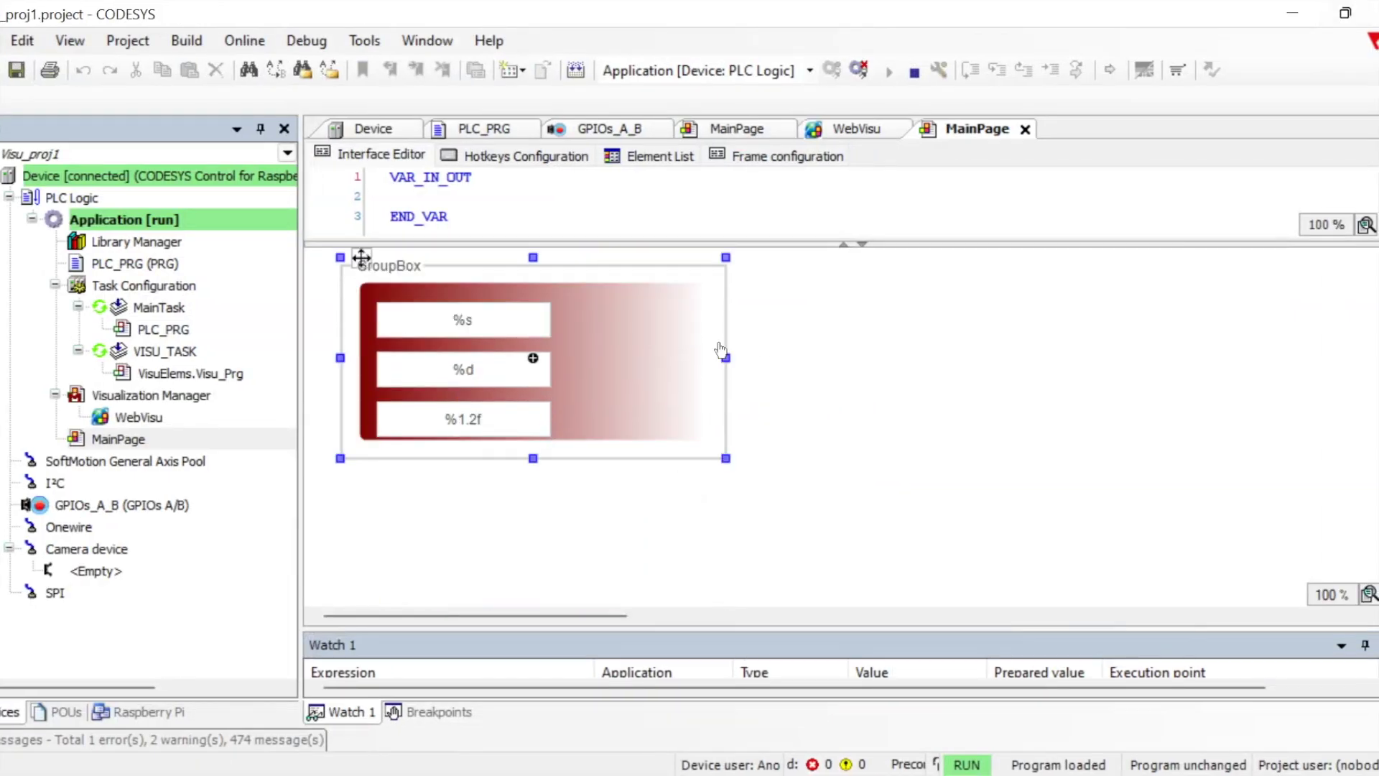
drag(726, 358, 847, 363)
click(627, 375)
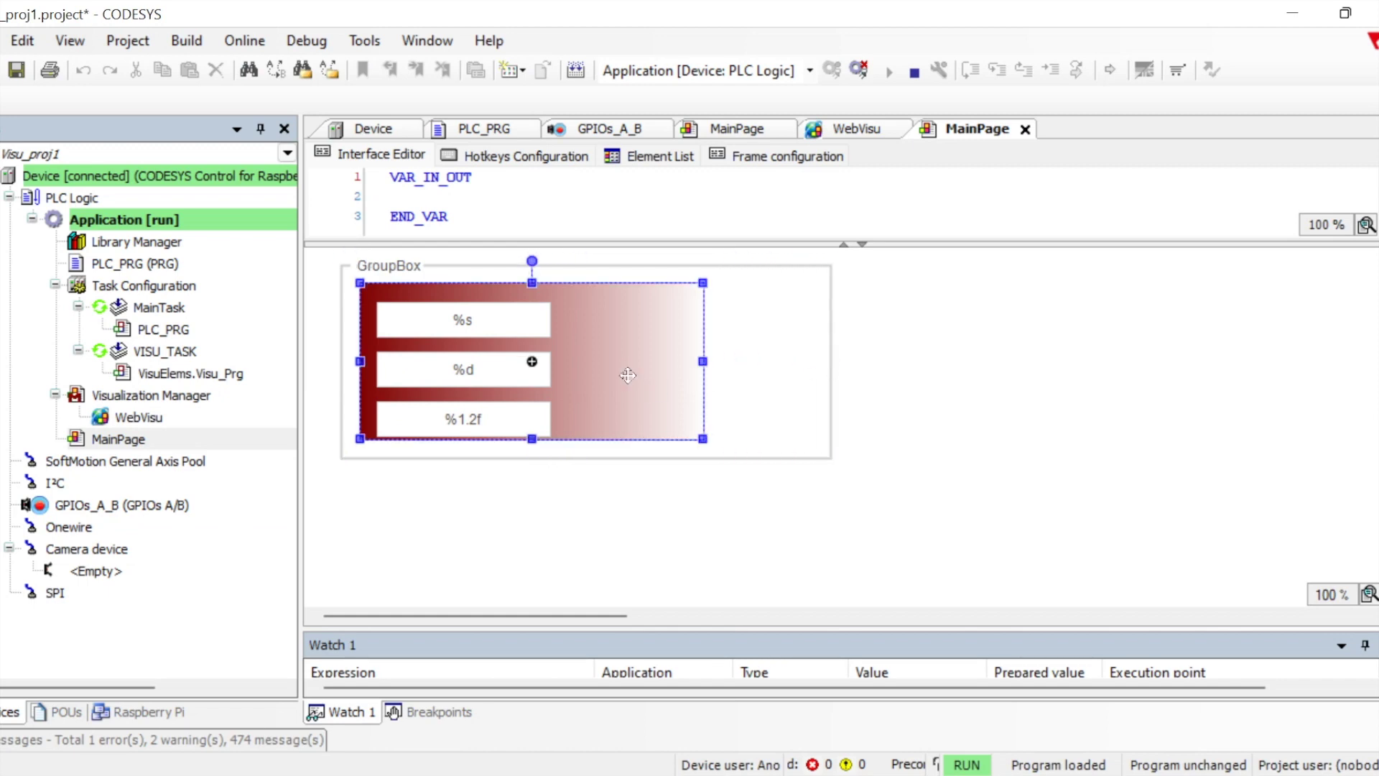
drag(704, 362, 805, 361)
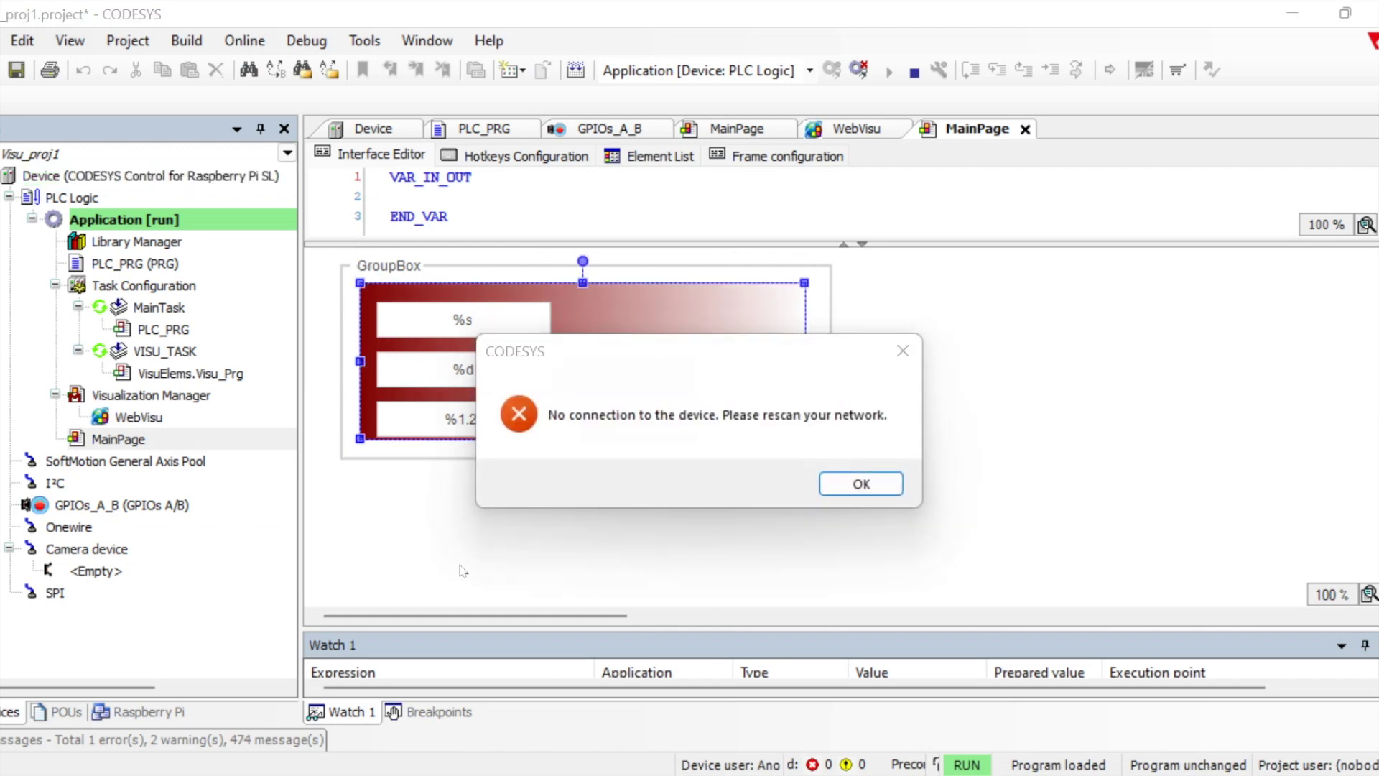
click(861, 483)
- Place a copy of the %1.2f text field beside the original and set its text to %1.4f
click(606, 445)
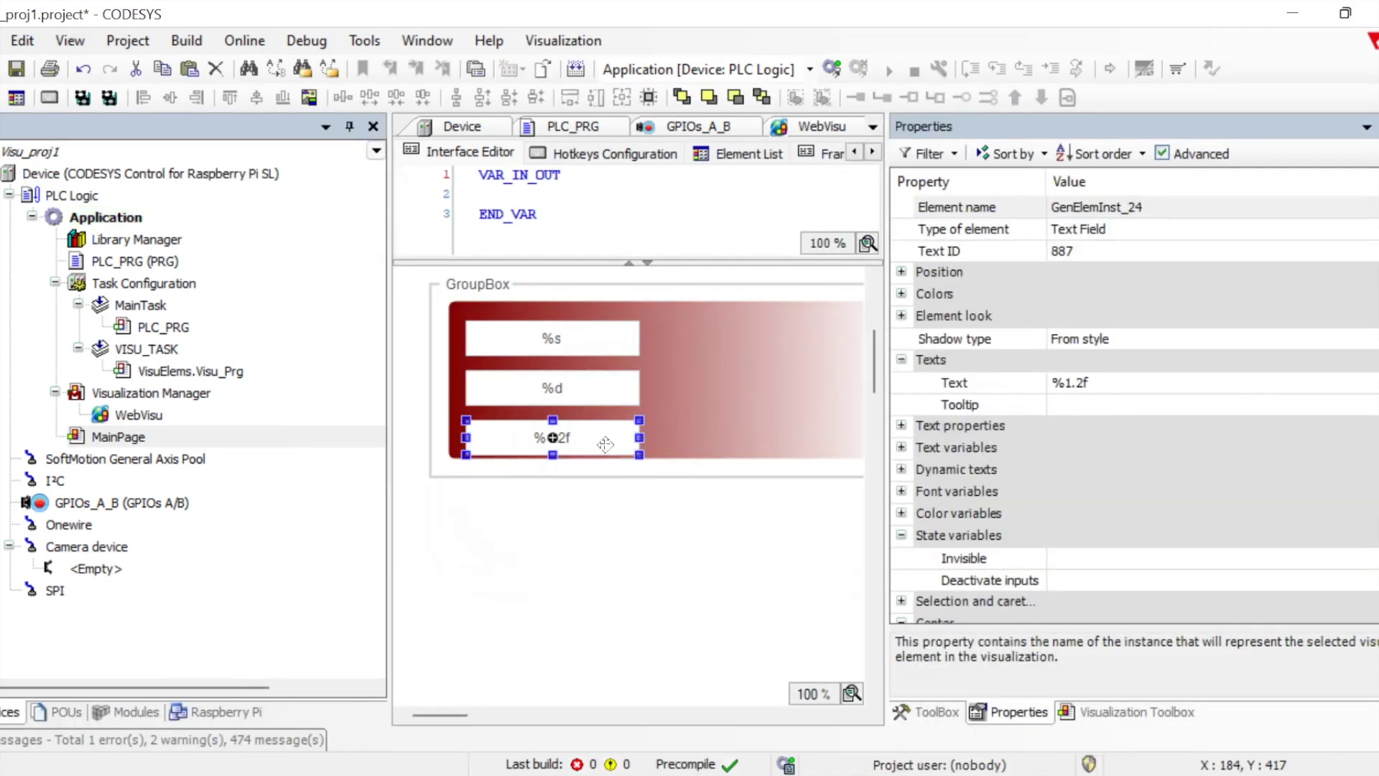
drag(606, 445, 795, 422)
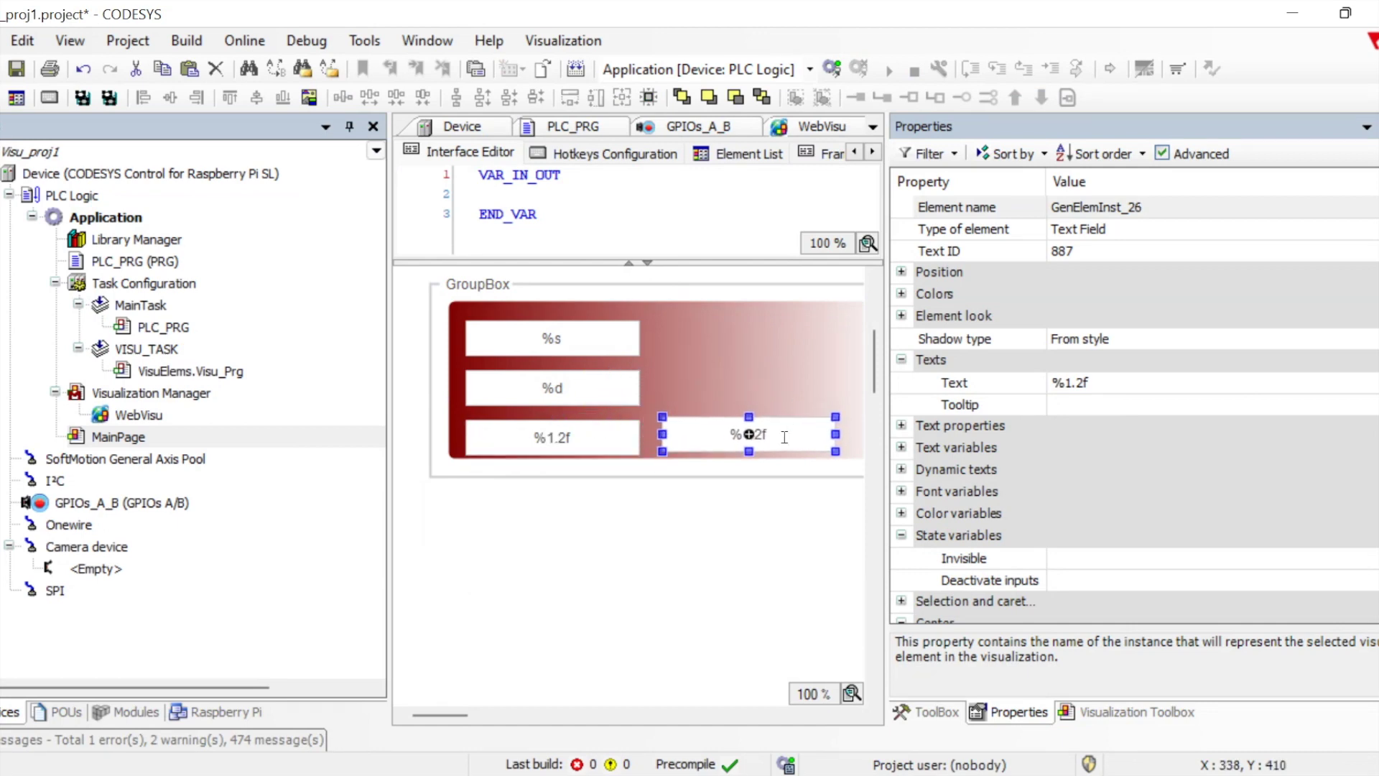
double_click(785, 436)
click(1134, 386)
click(1134, 385)
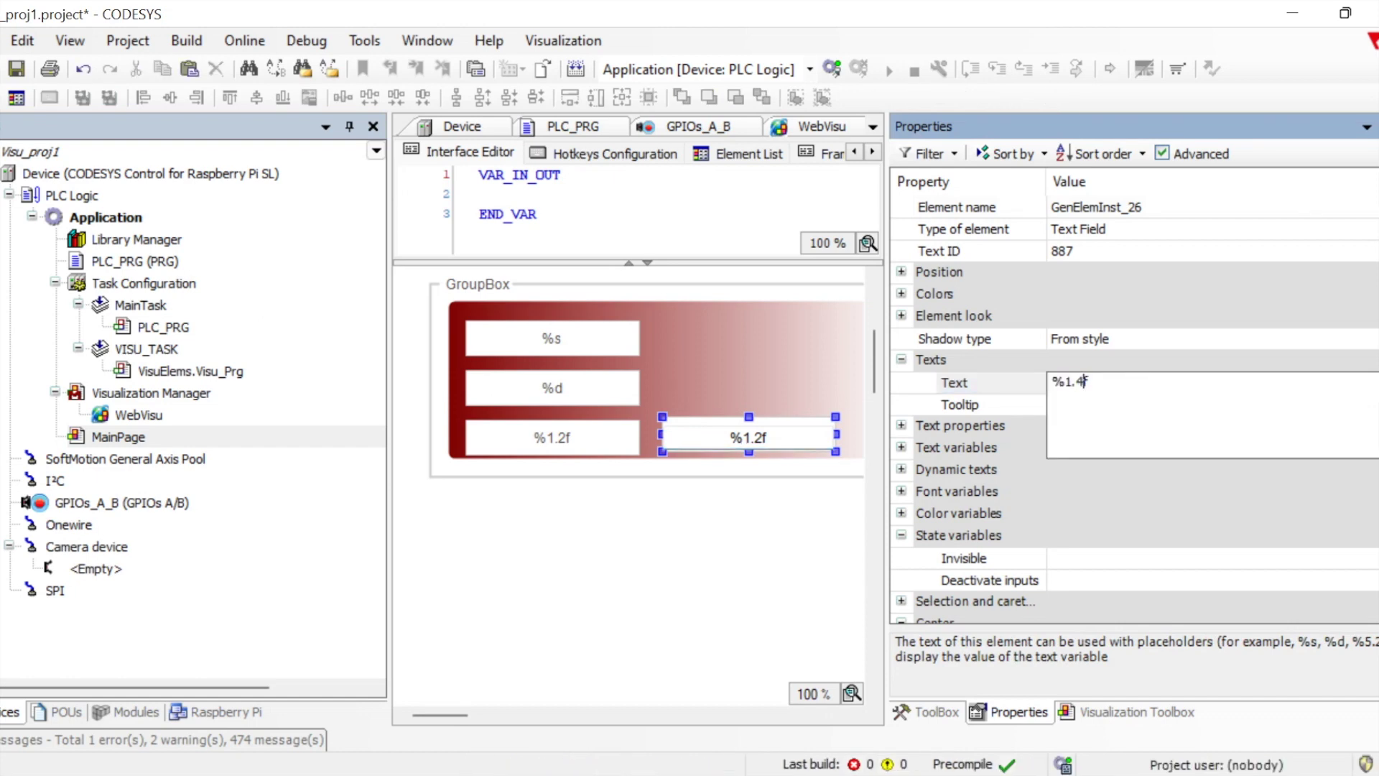
text(4)
key(Return)
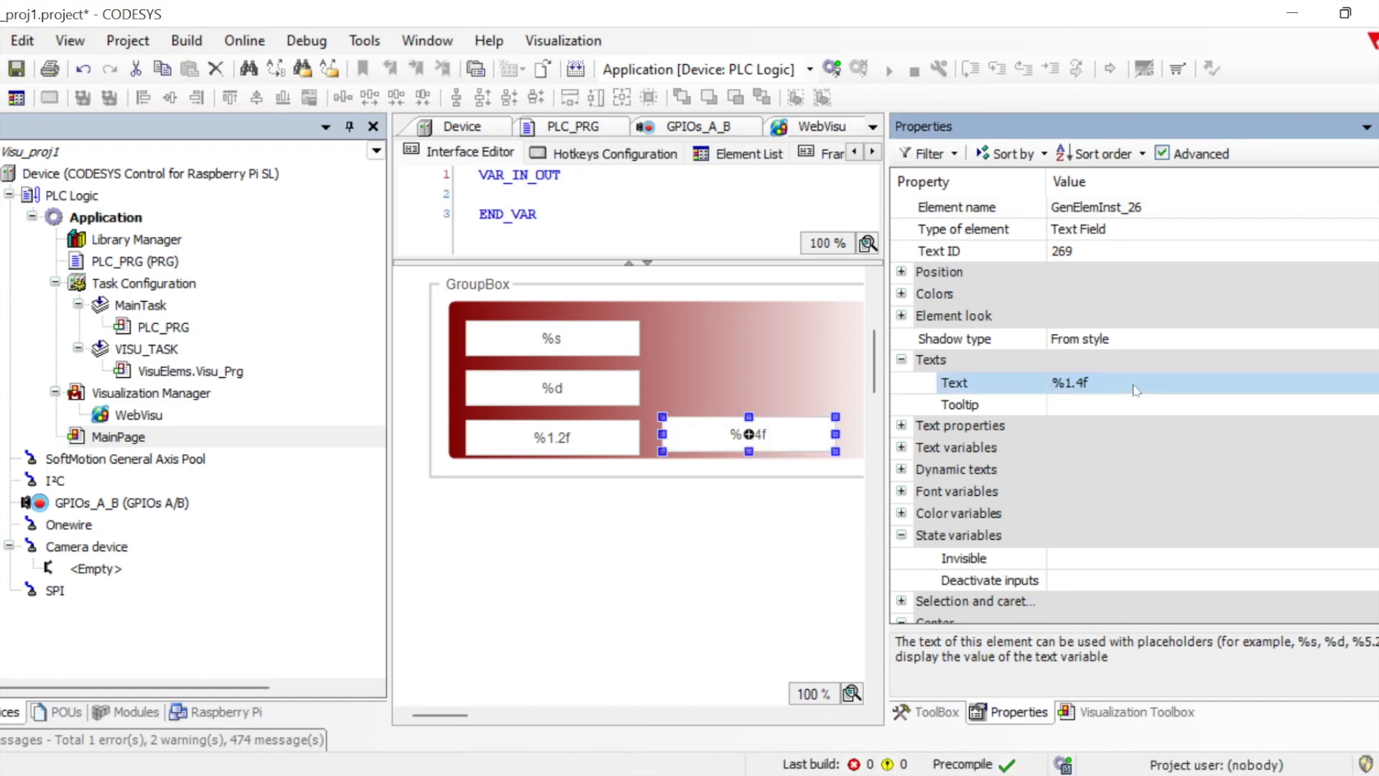
- Place a copy of the %d text field beside the original, set its text to %i, and save the project
click(610, 394)
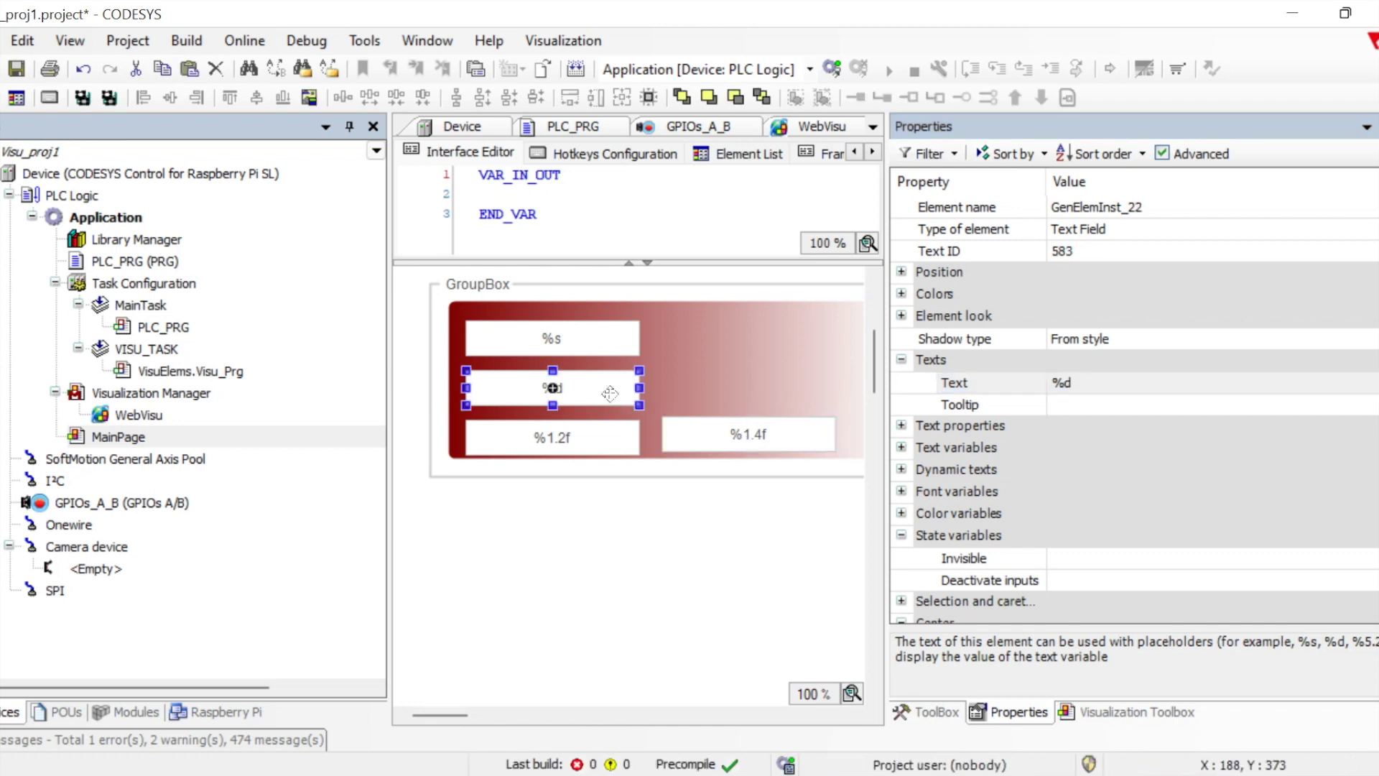
drag(610, 394, 804, 370)
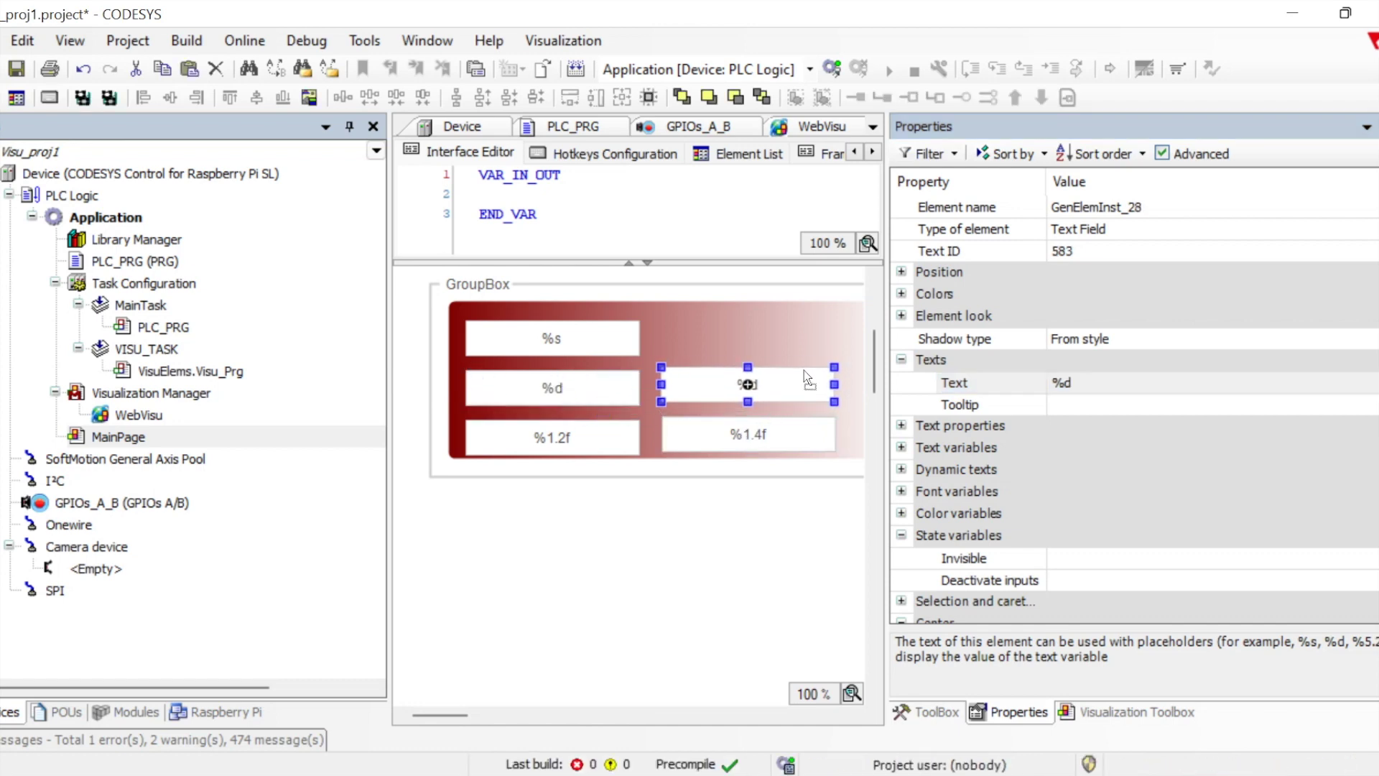
click(1110, 382)
click(1110, 382)
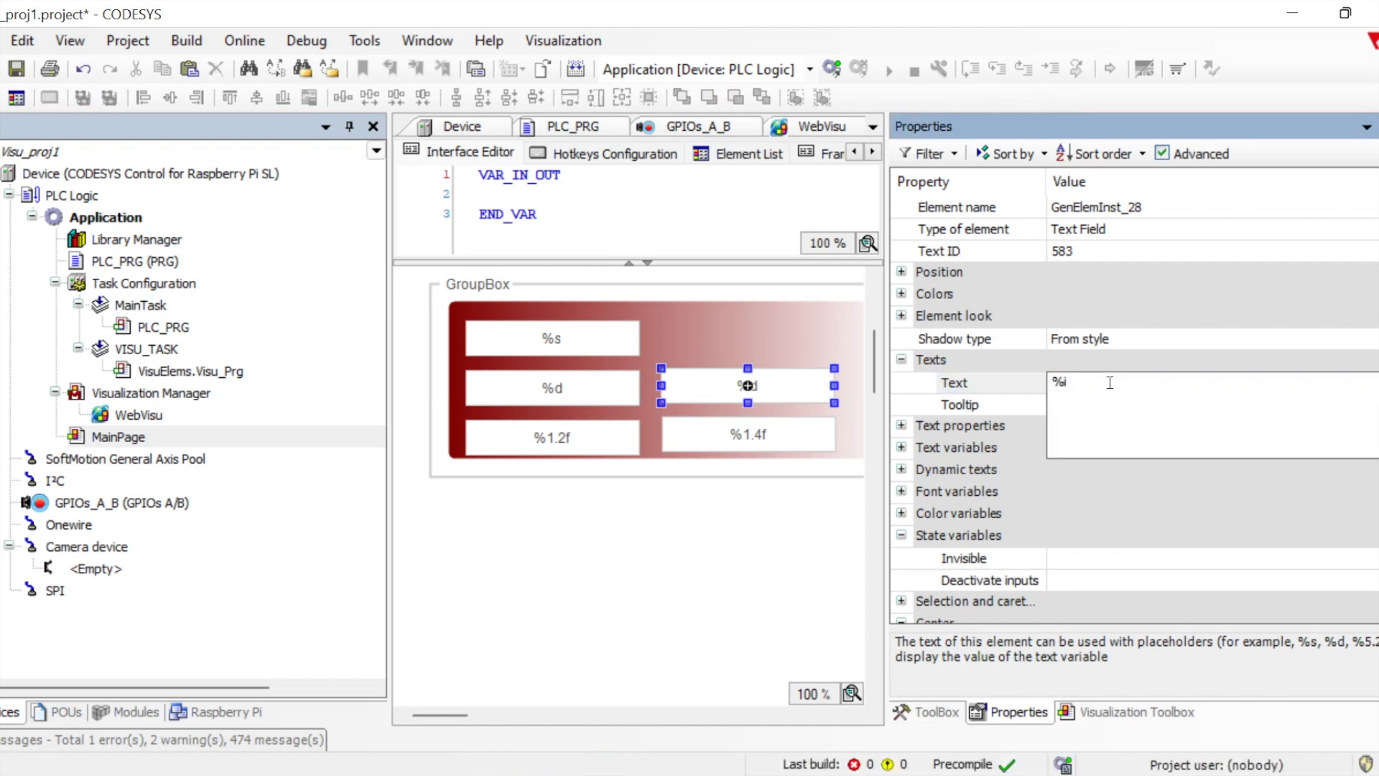
text(i)
key(Return)
click(16, 68)
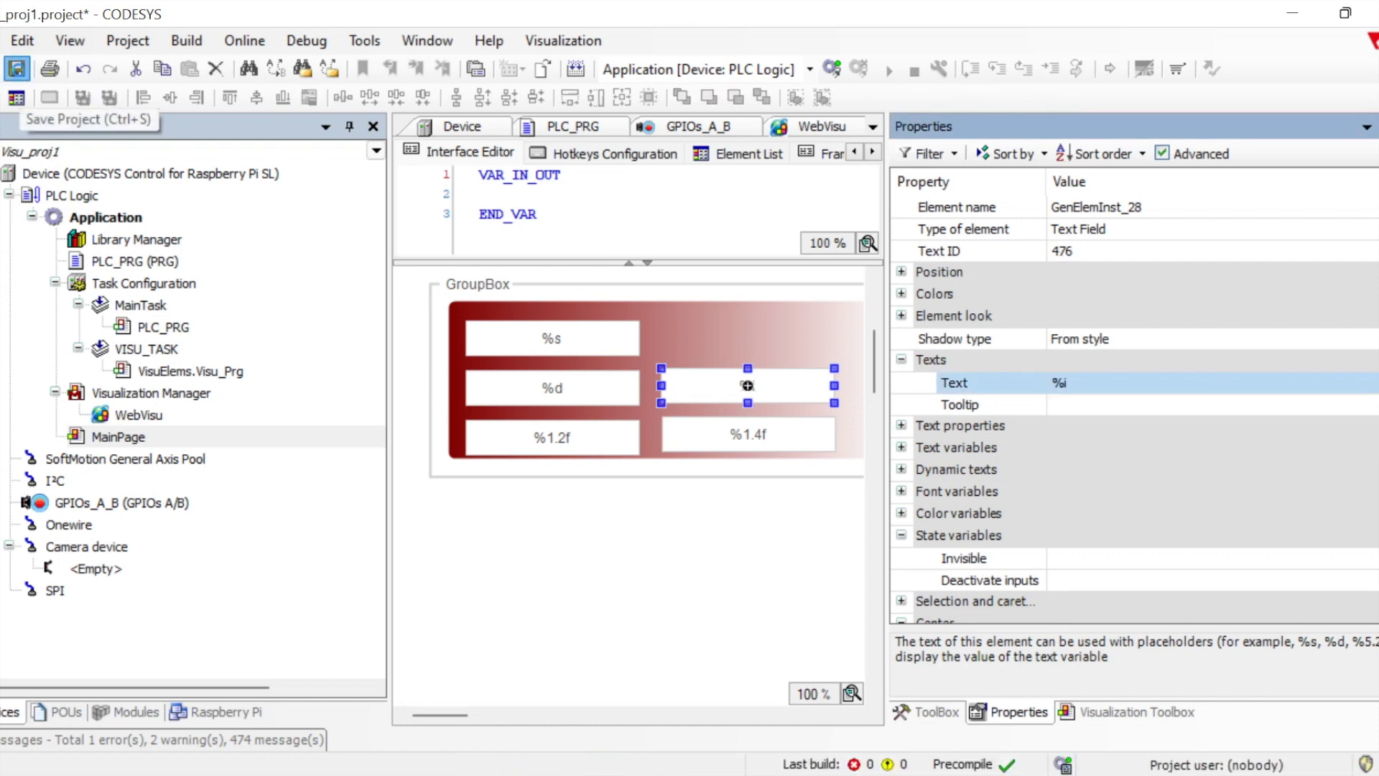
- Rescan the network in the Device settings and reconnect to the raspberrypi controller
double_click(137, 176)
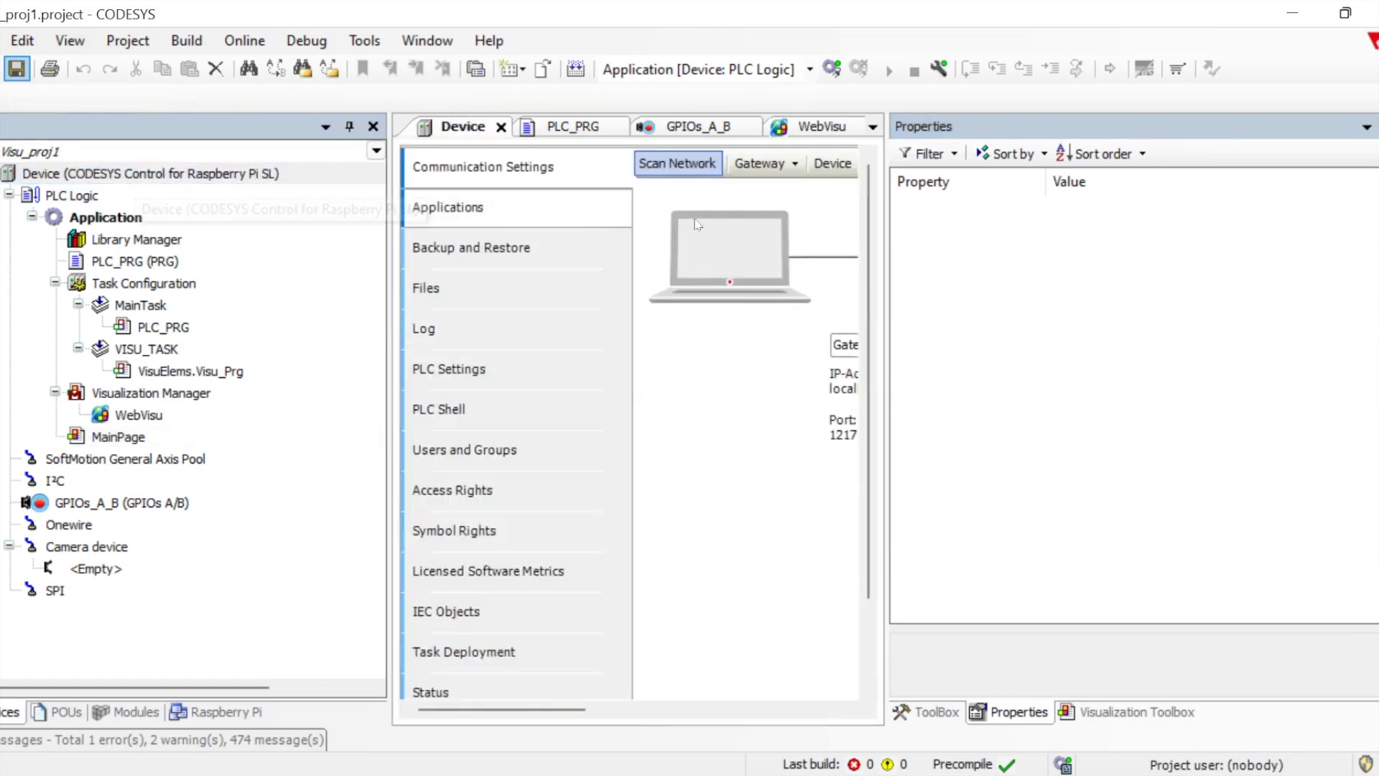
click(680, 160)
double_click(443, 236)
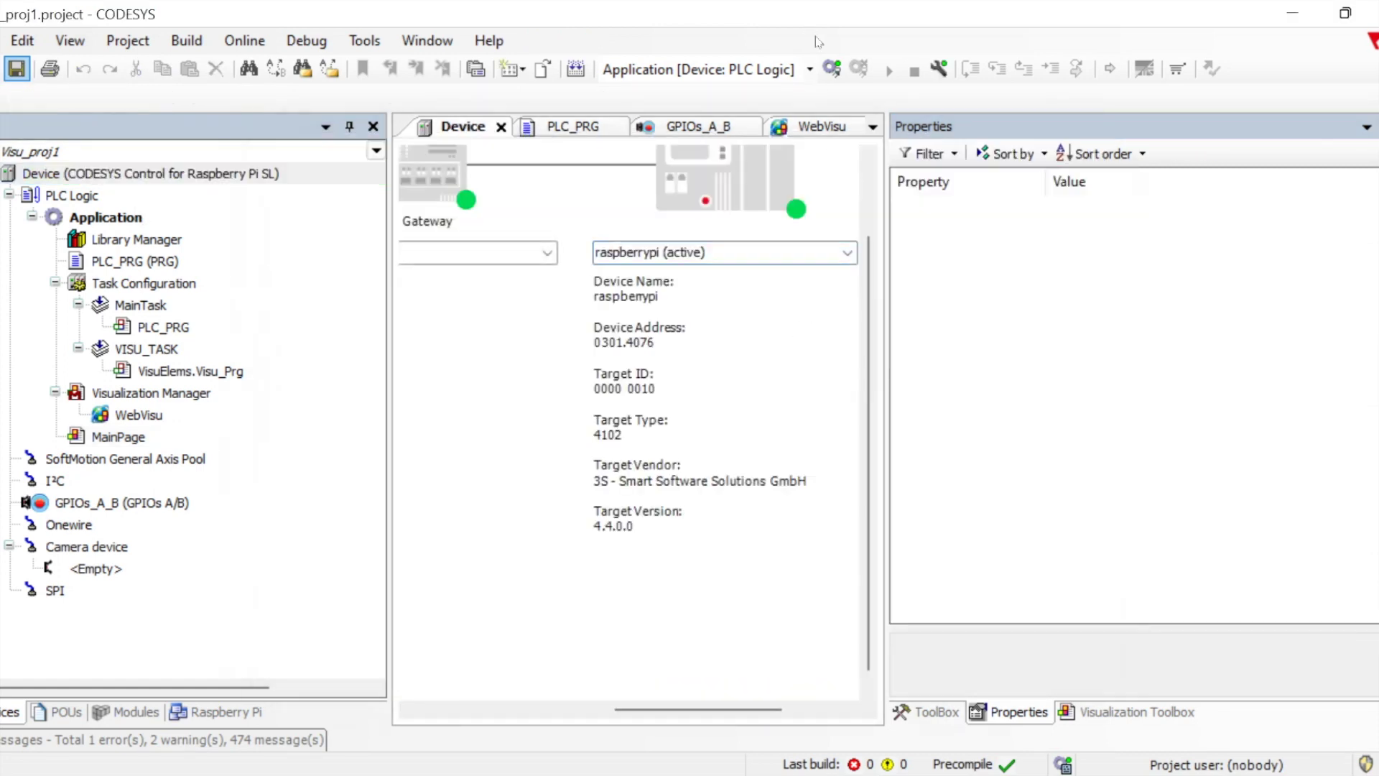
- Log in to the controller with the download option, updating the boot application
click(832, 68)
click(528, 395)
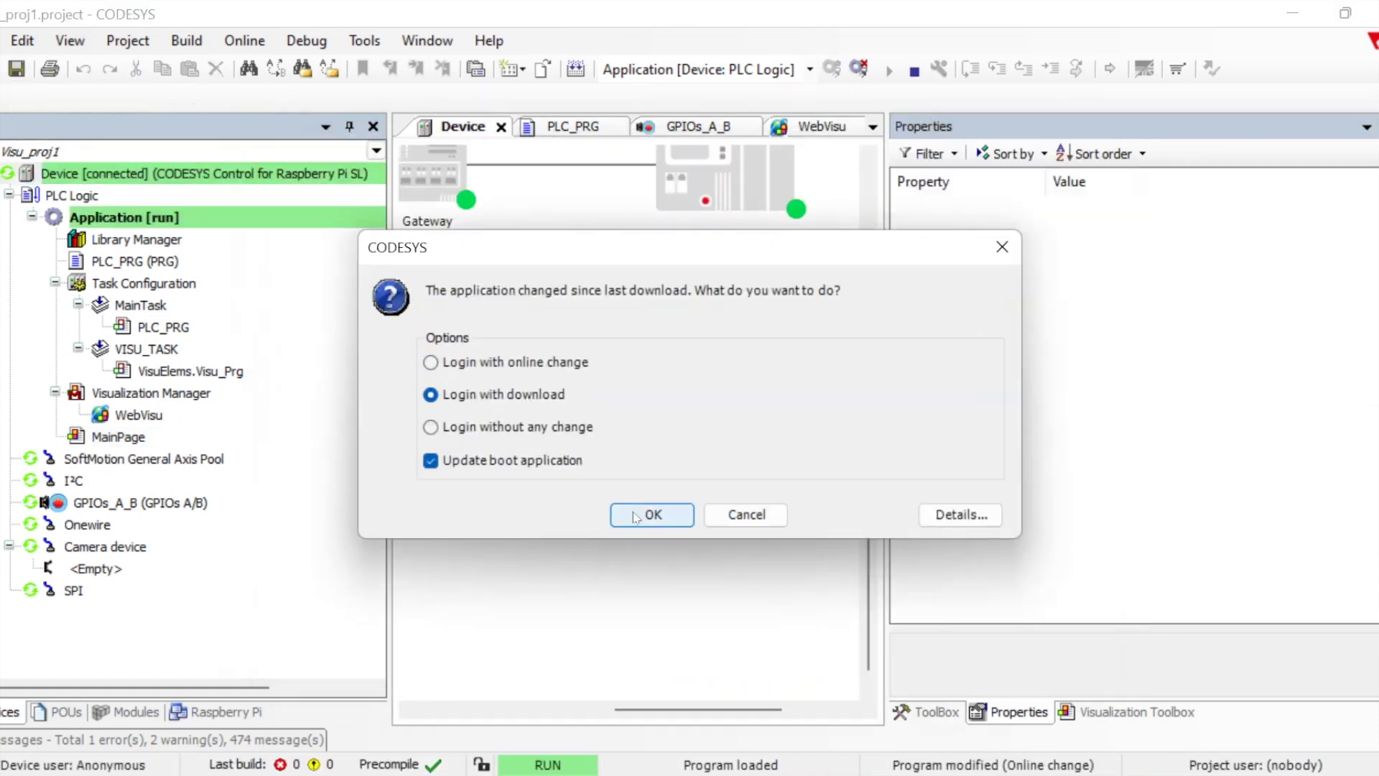
click(636, 515)
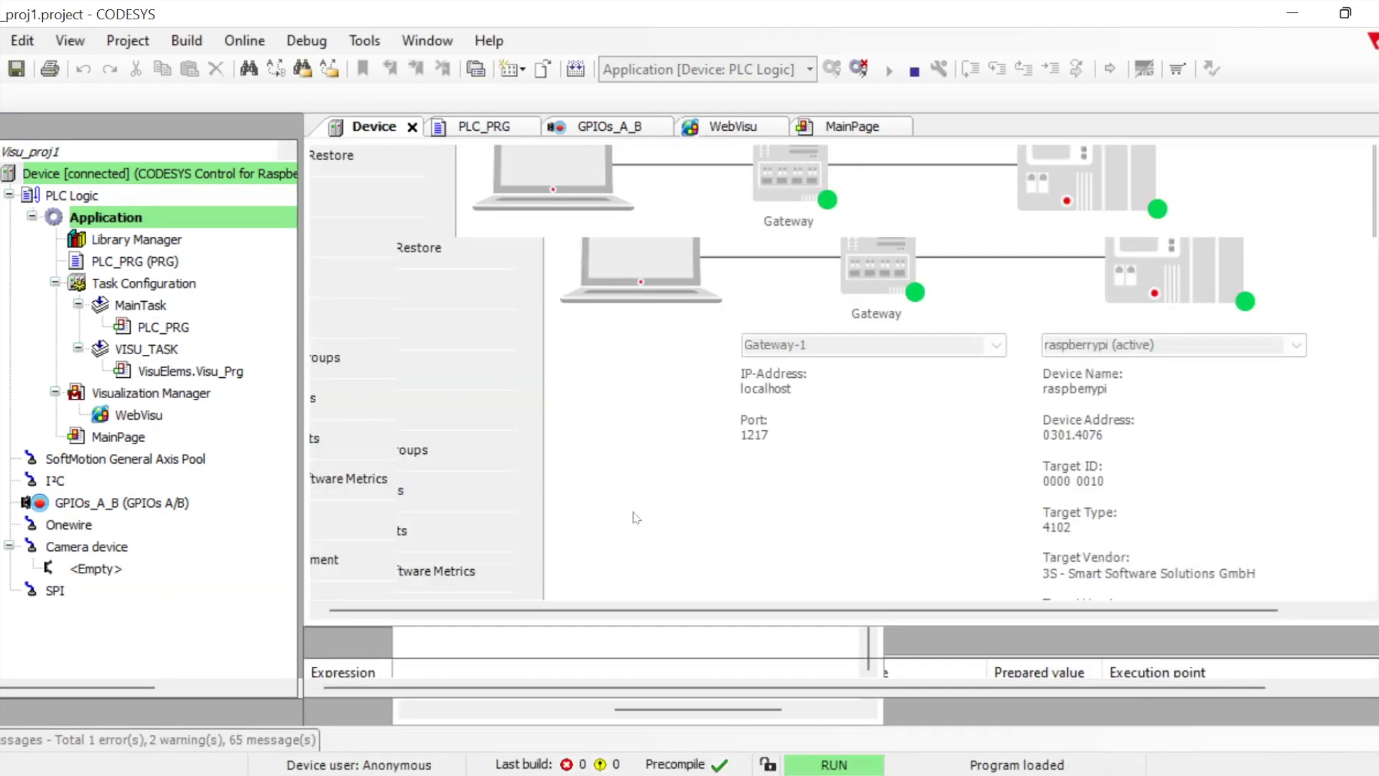
- Start the application on the controller and reload the web visualization in the browser
click(888, 69)
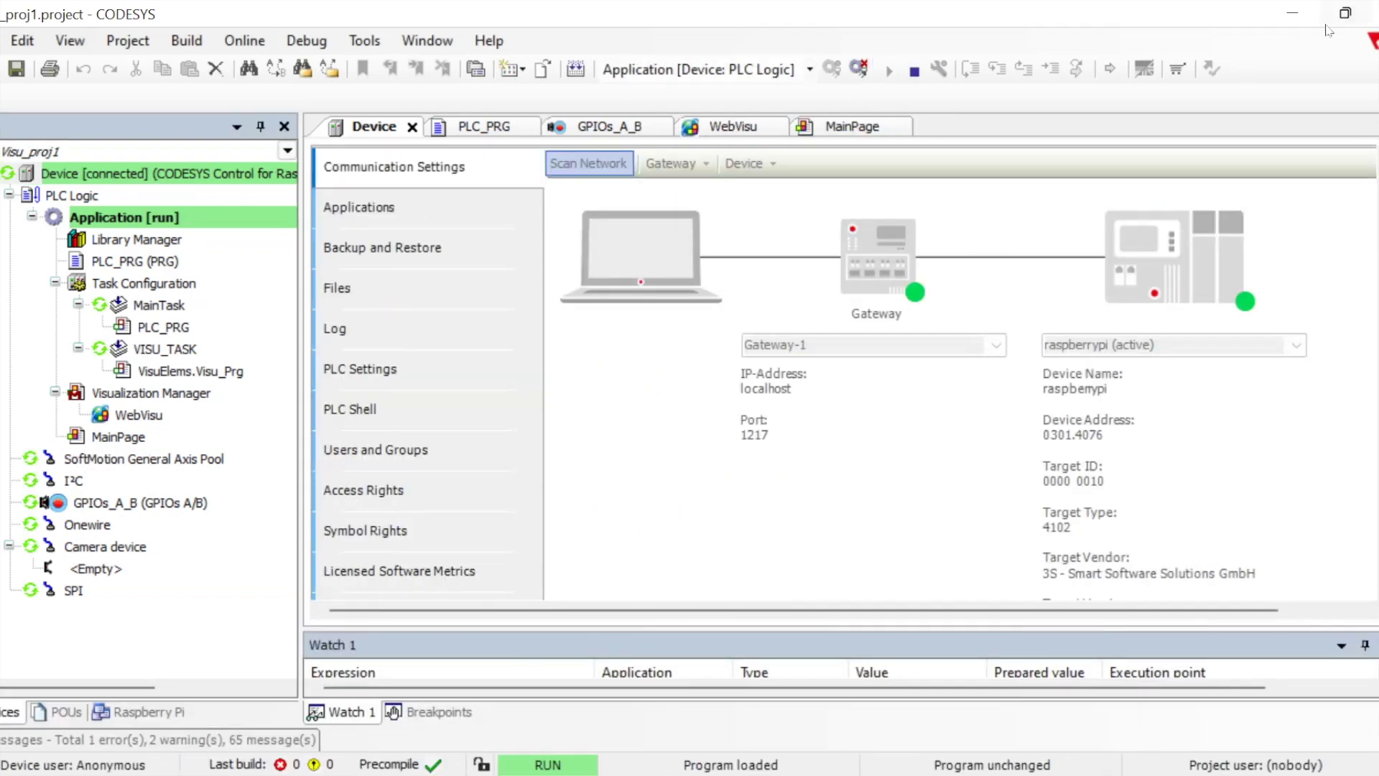
click(1345, 13)
click(48, 69)
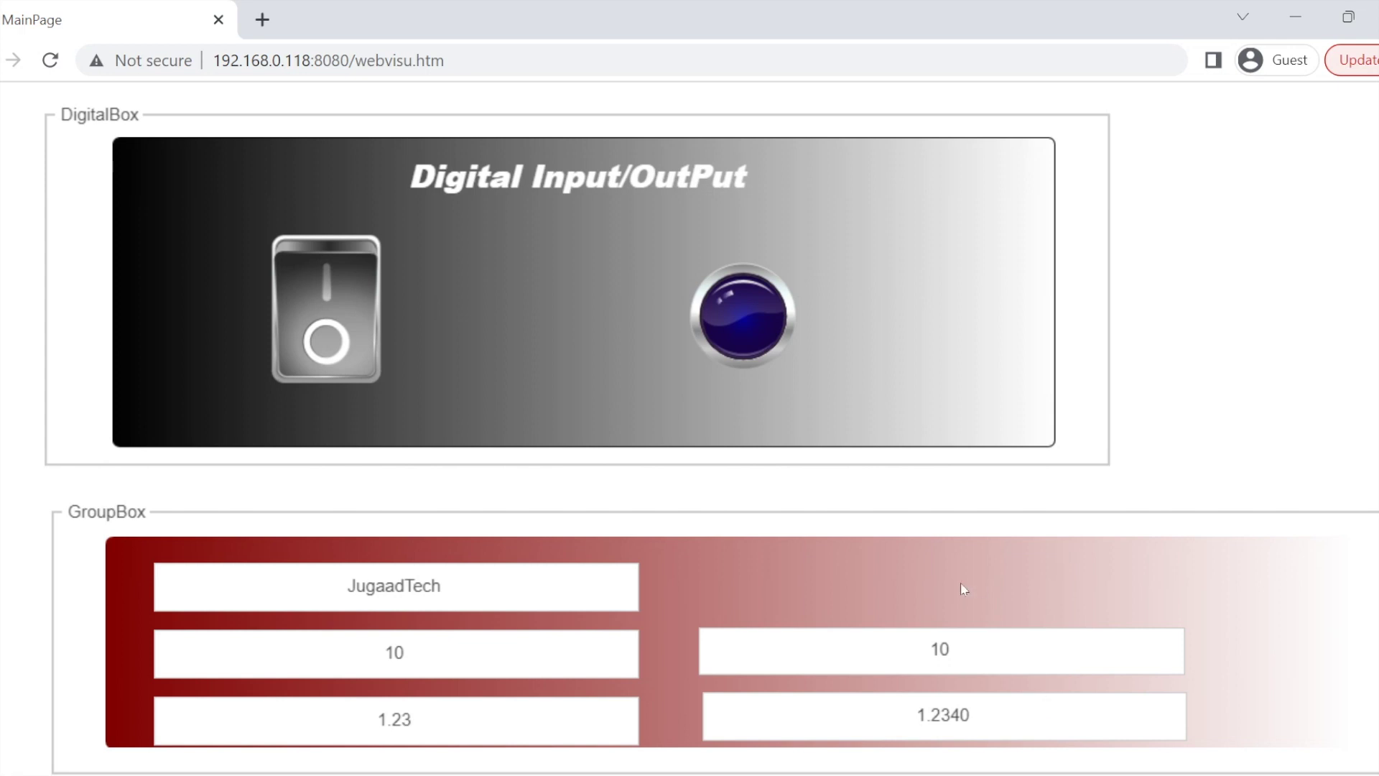
- Return to CODESYS, log out of the controller, and open MainPage with a widened editor area
click(682, 682)
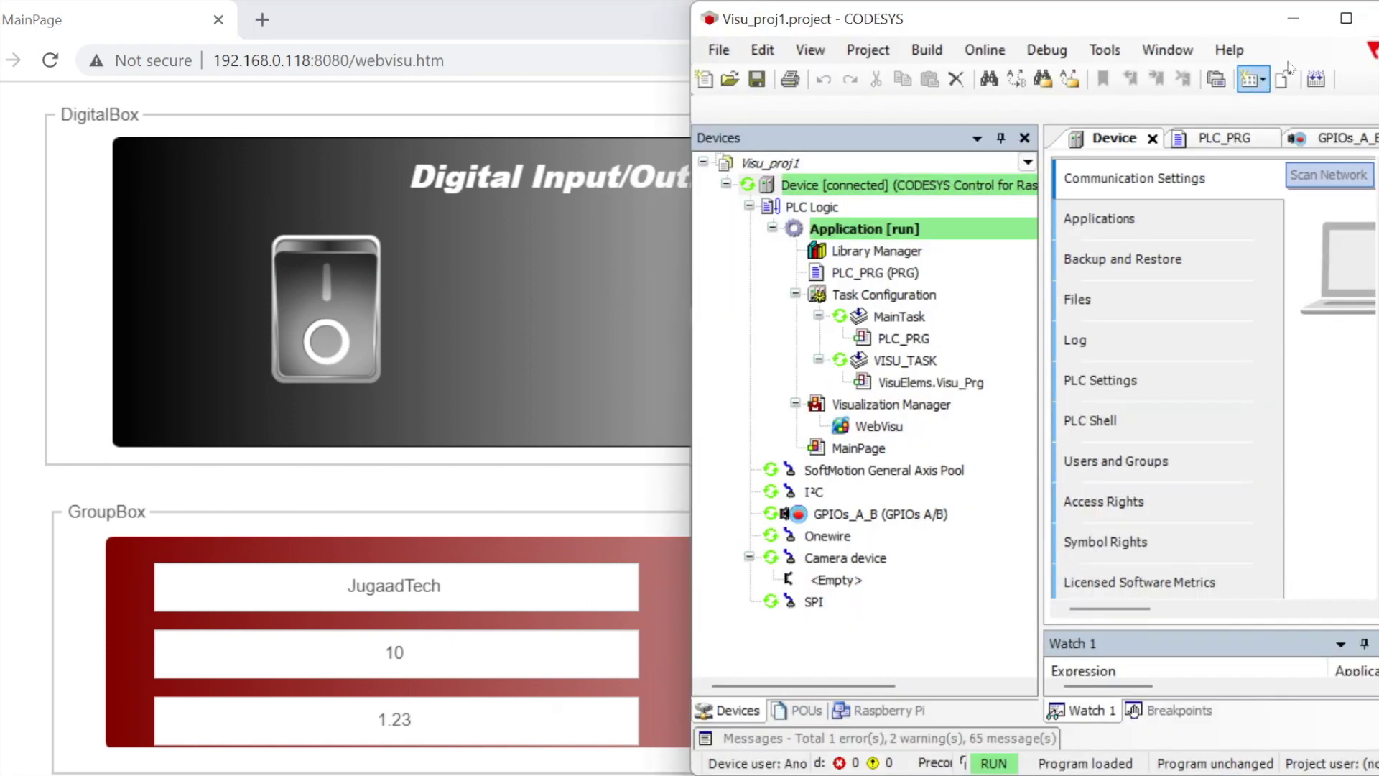
click(1346, 18)
click(859, 69)
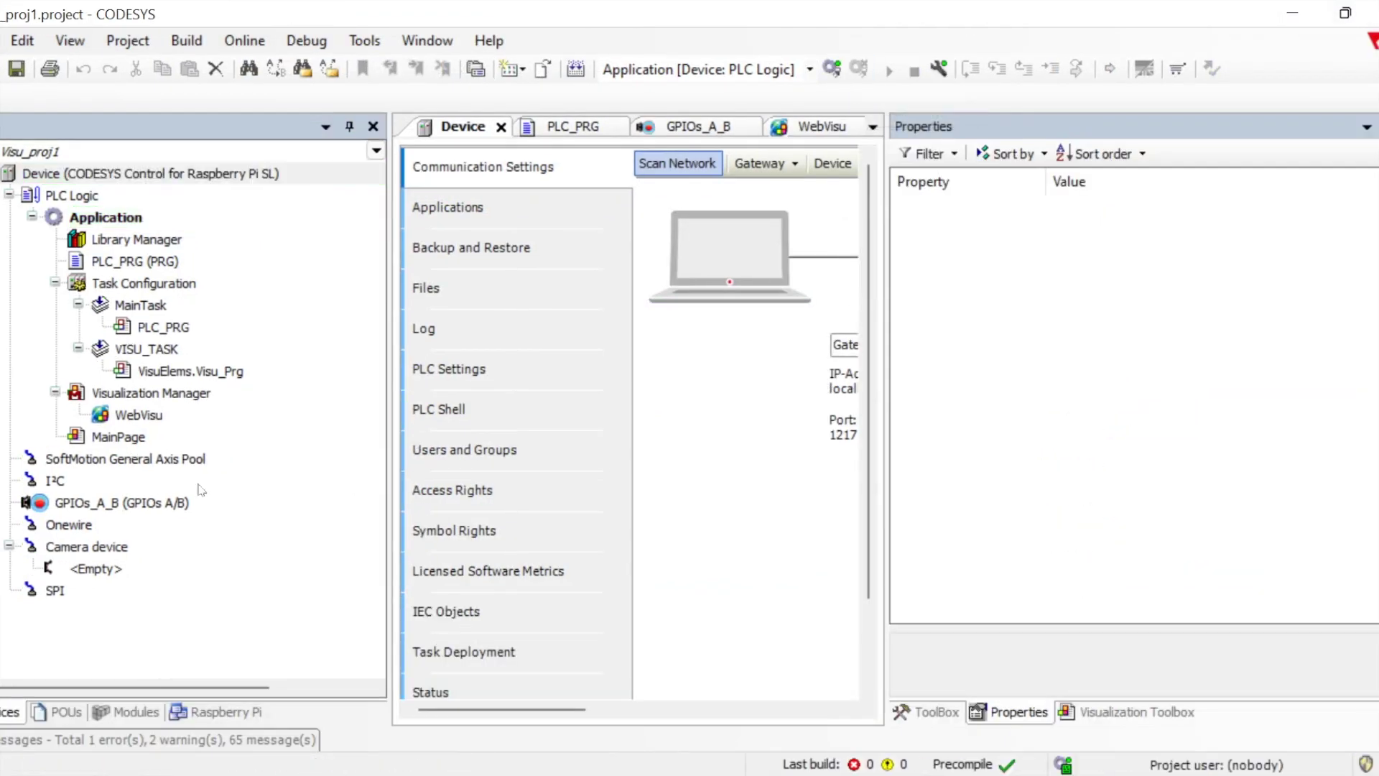
double_click(120, 440)
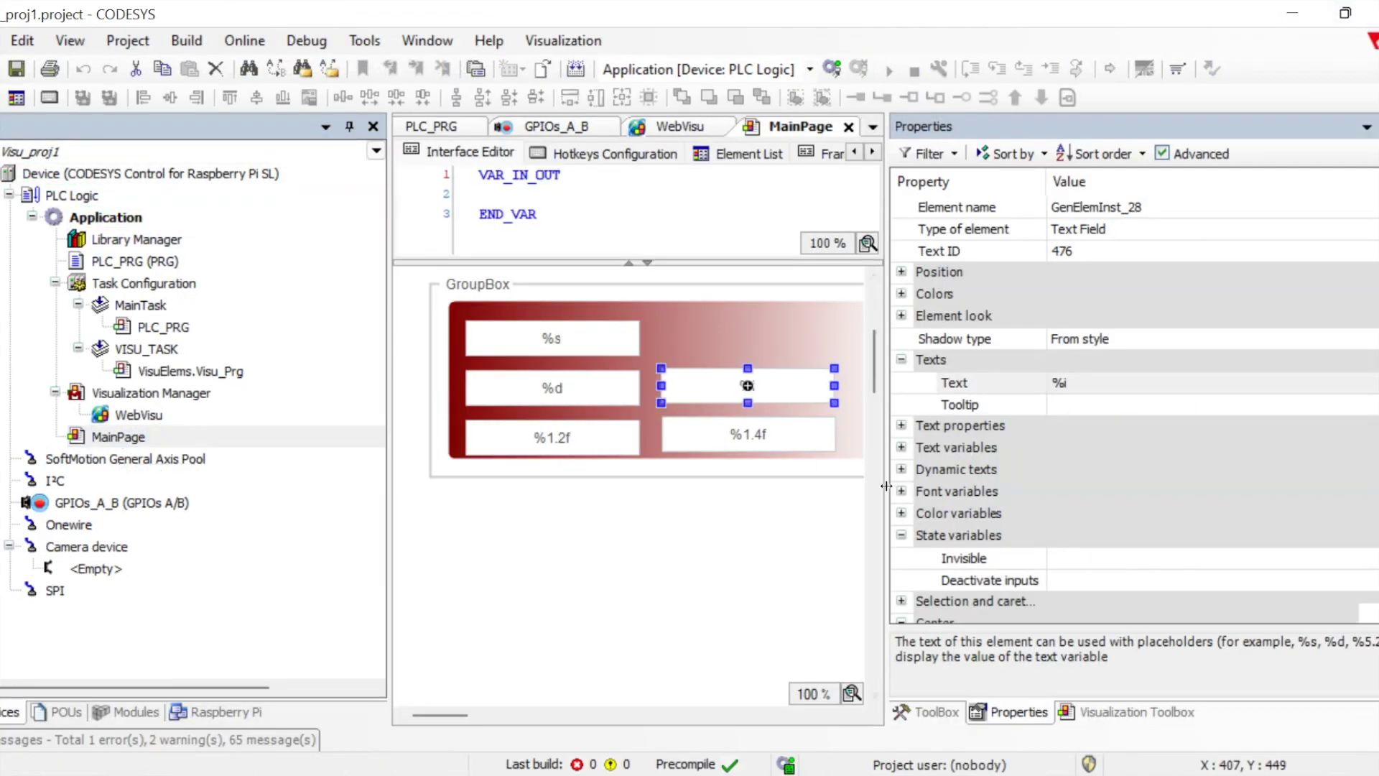
drag(886, 490, 1026, 490)
click(446, 280)
- Expand the Input configuration properties of the %1.4f text field, collapsing Absolute movement
click(801, 441)
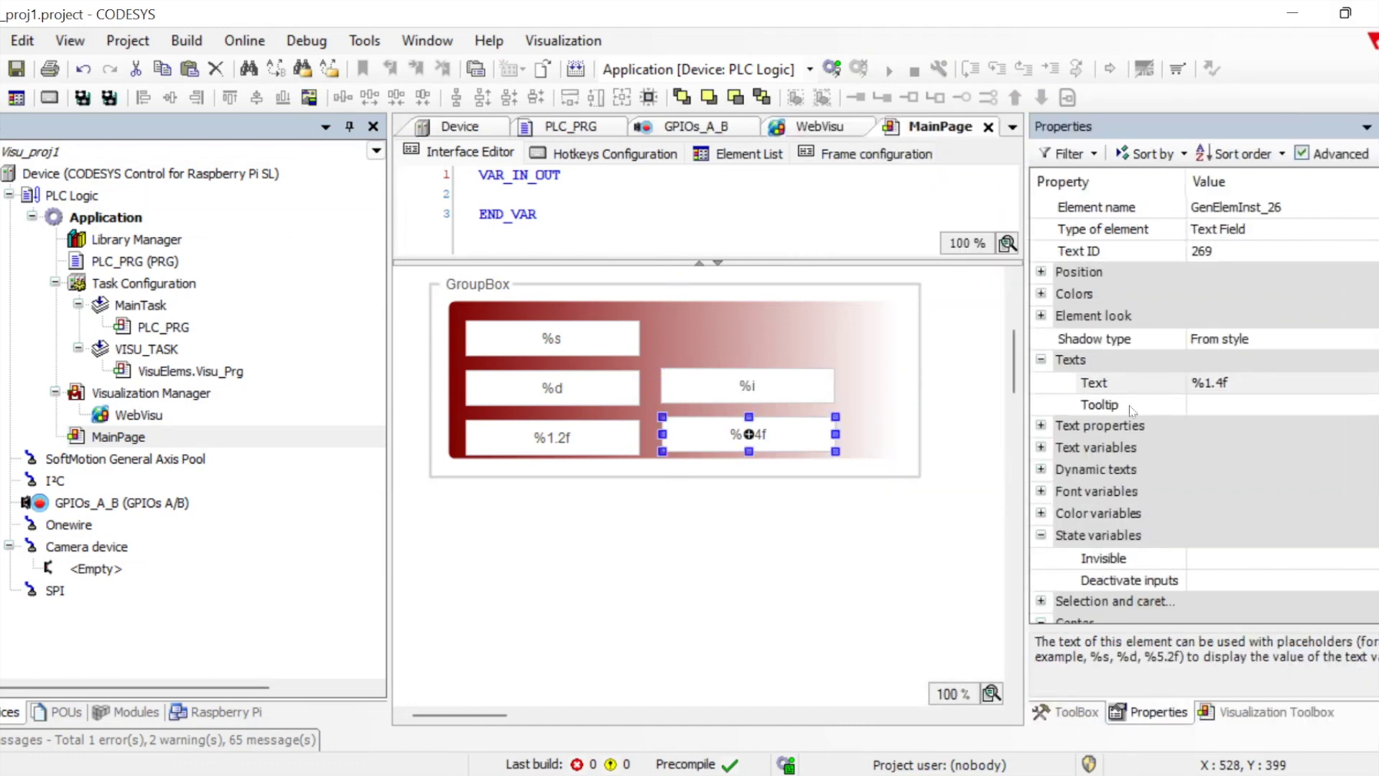
click(1041, 469)
click(1041, 469)
scroll(1046, 471, down, 4)
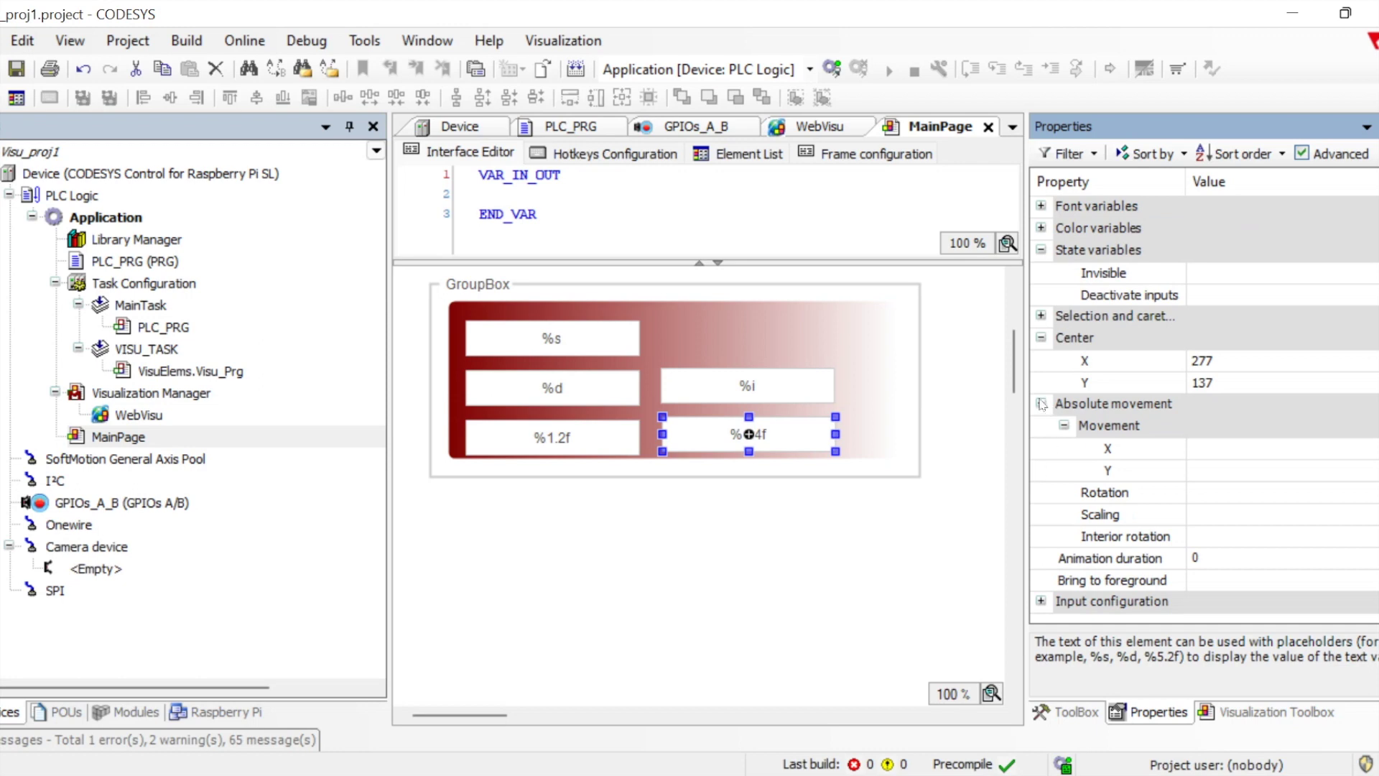
click(1041, 404)
scroll(1182, 332, up, 2)
scroll(1181, 332, down, 2)
click(1042, 602)
scroll(1281, 510, down, 4)
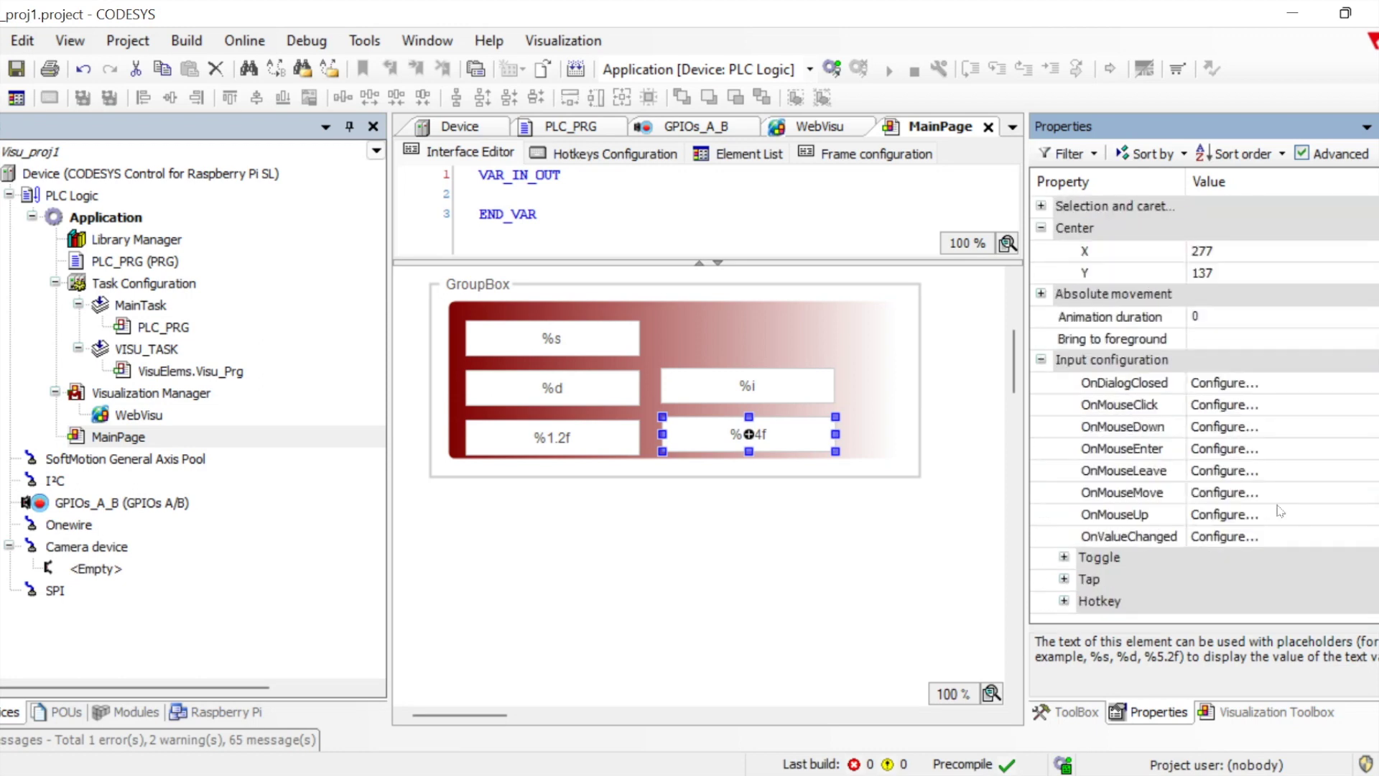
- Add a Write Variable action with the text output variable to the %1.4f text field's OnMouseClick event
click(1227, 407)
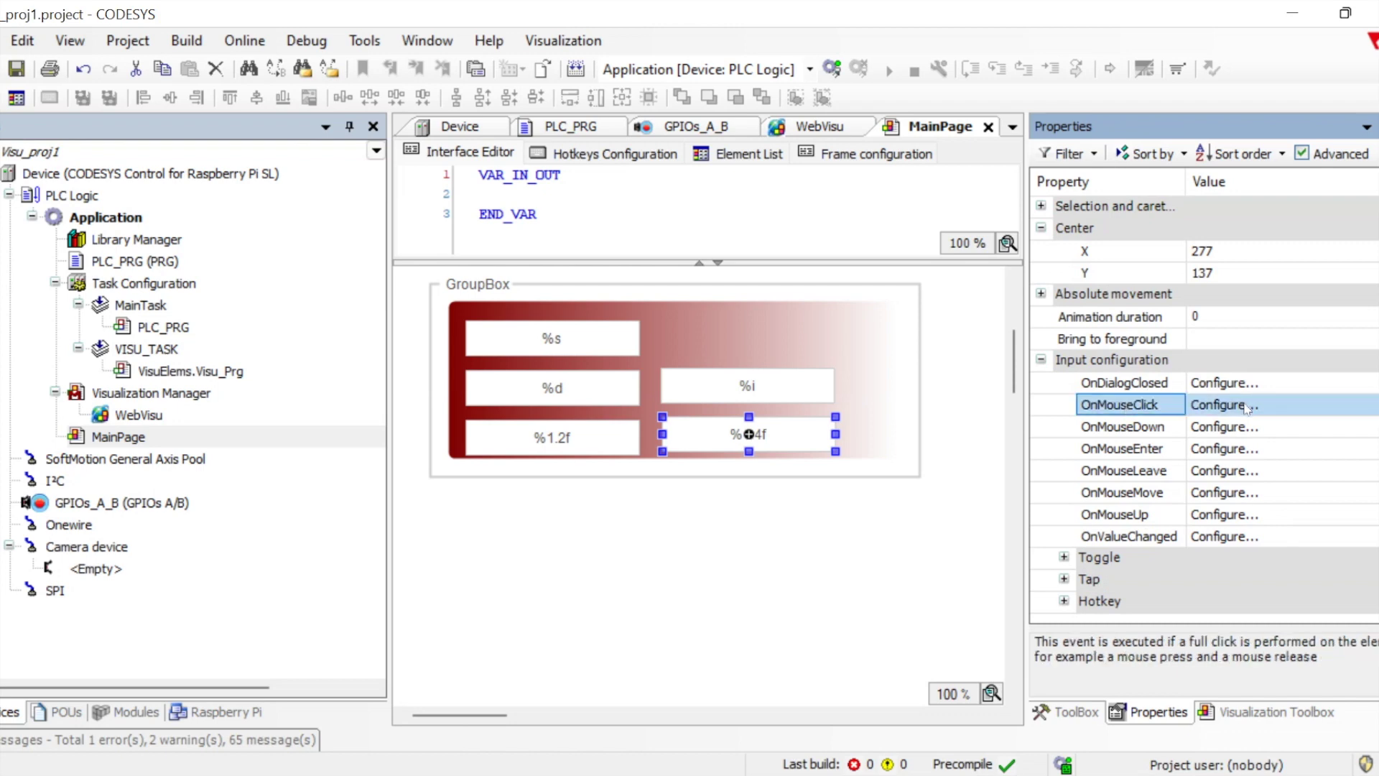
click(1247, 407)
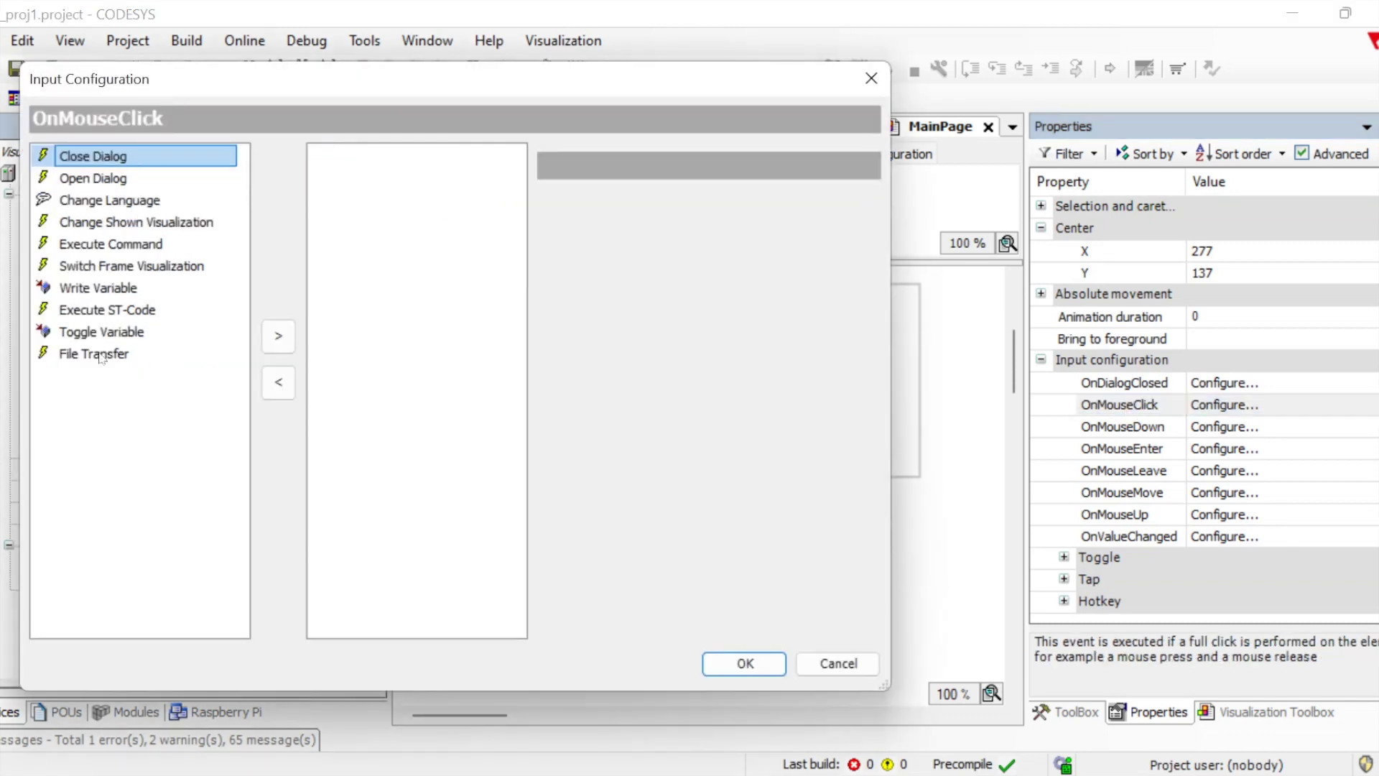
click(98, 290)
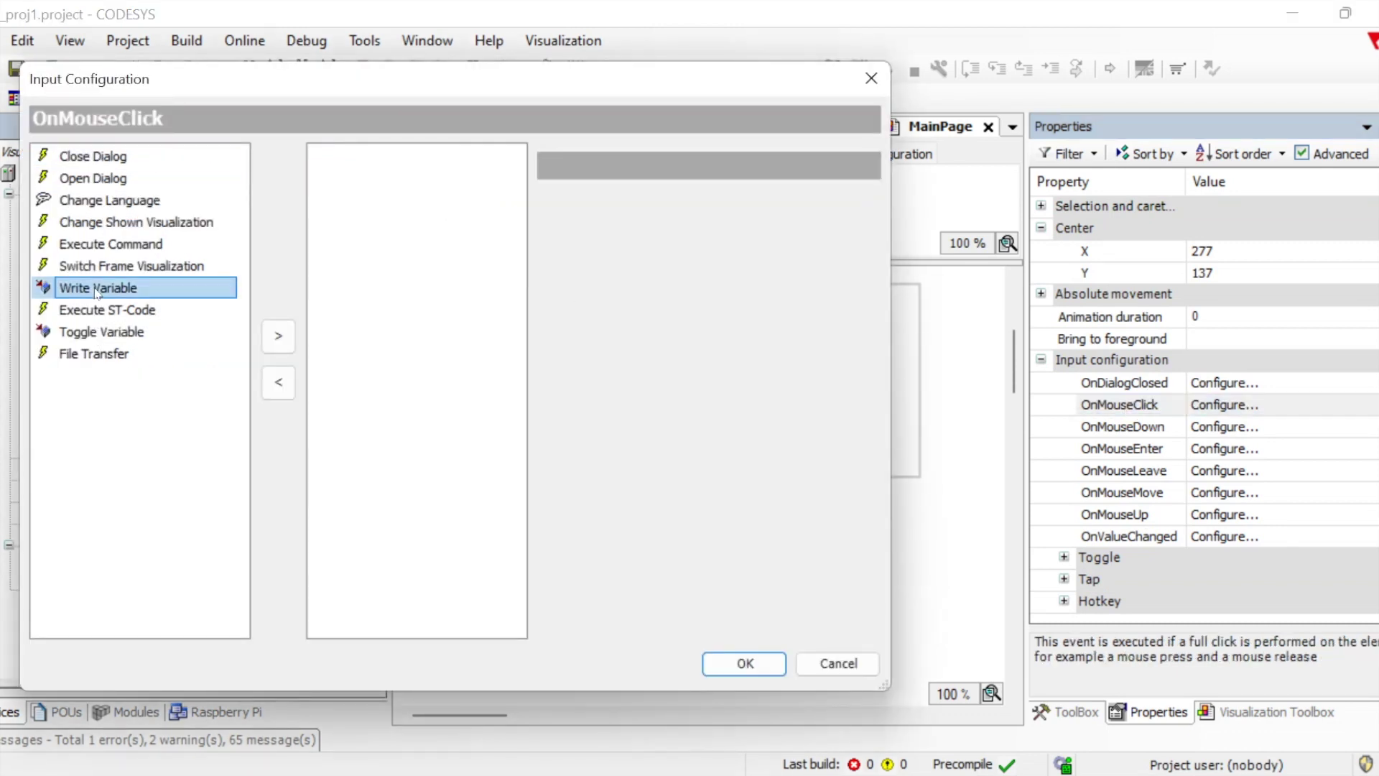
click(279, 334)
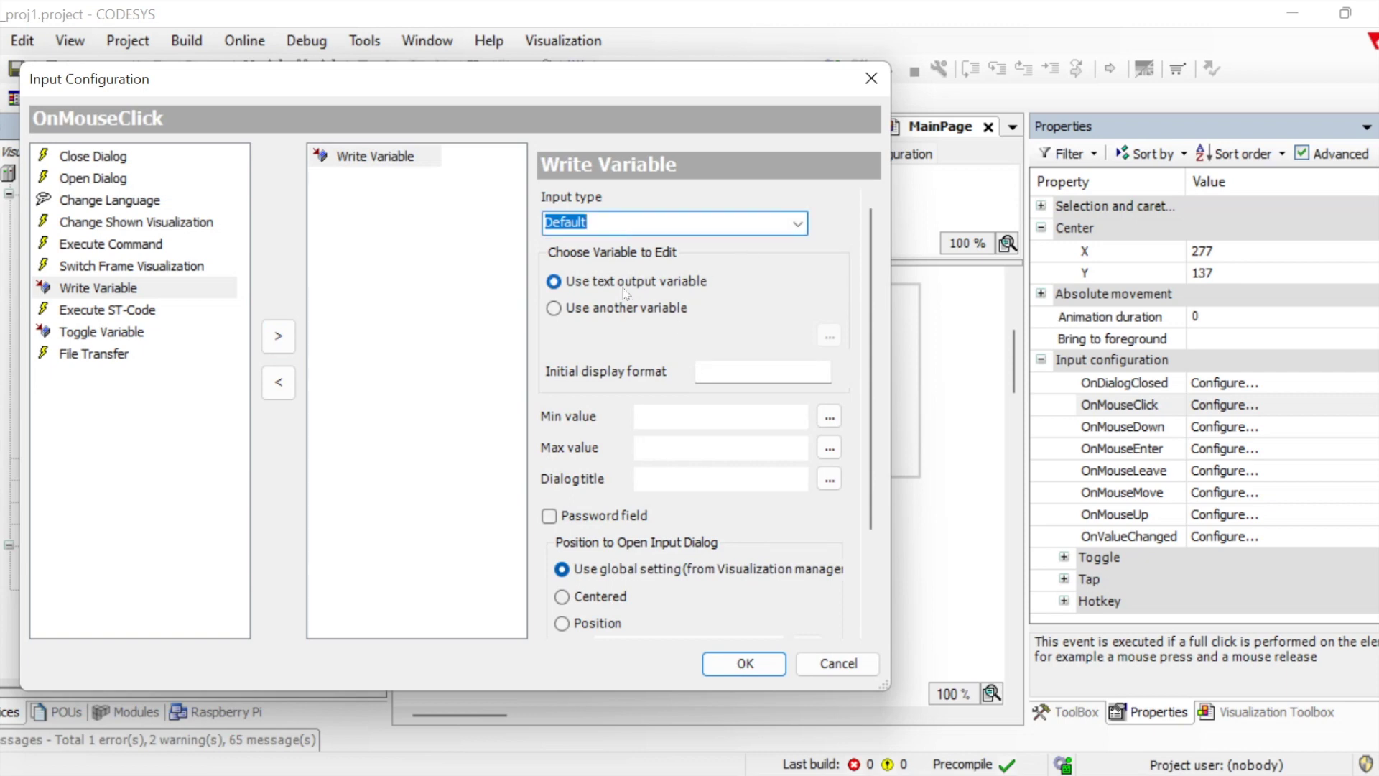
click(747, 666)
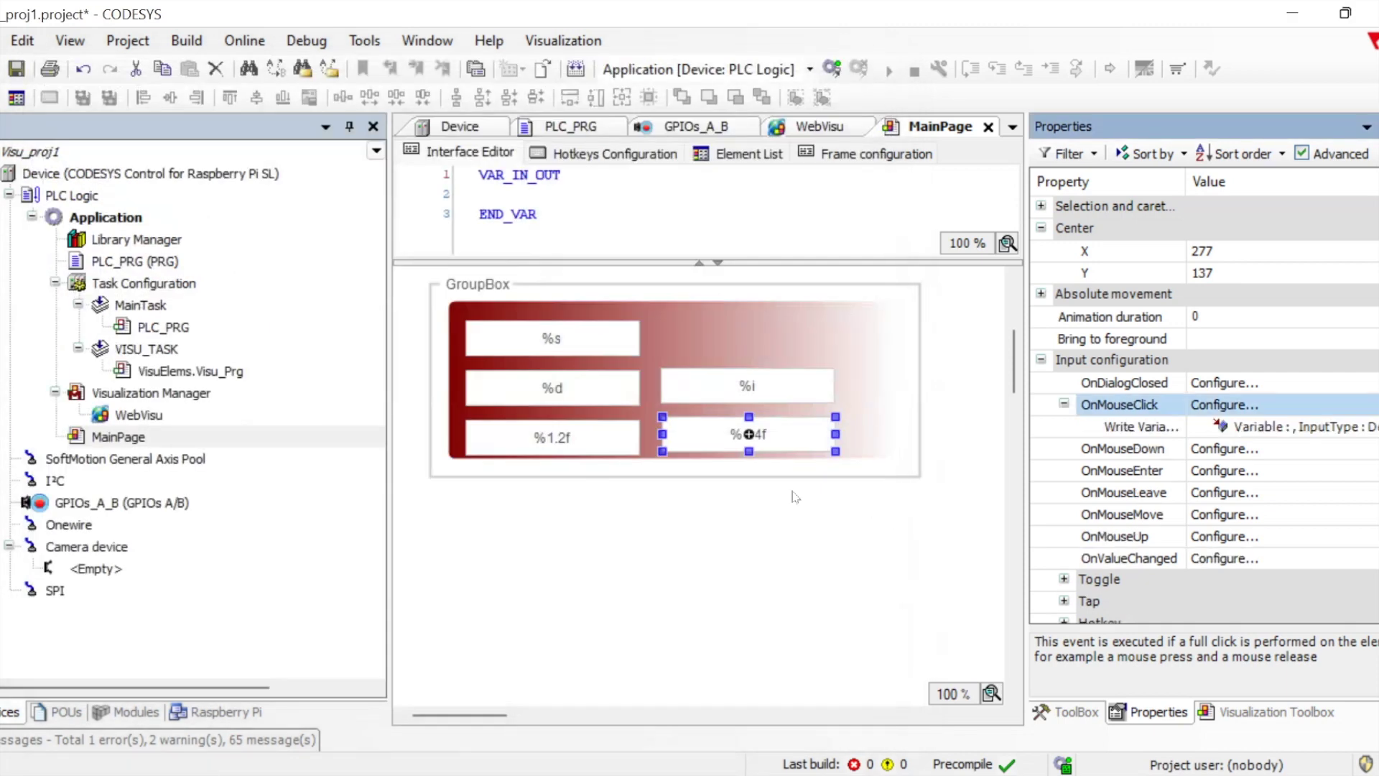
- Place a copy of the %s text field beside the original, above the %i text field
click(621, 344)
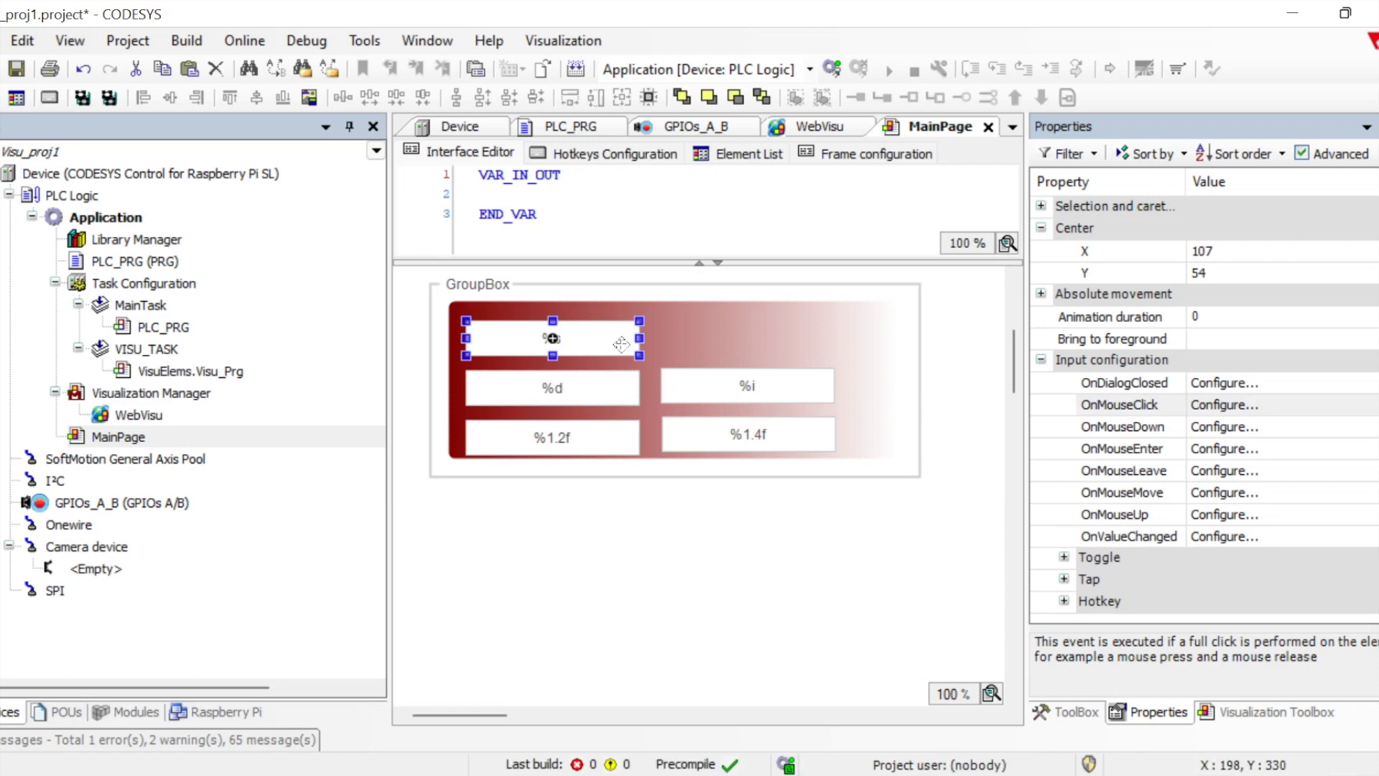
key(ctrl+v)
drag(617, 340, 798, 329)
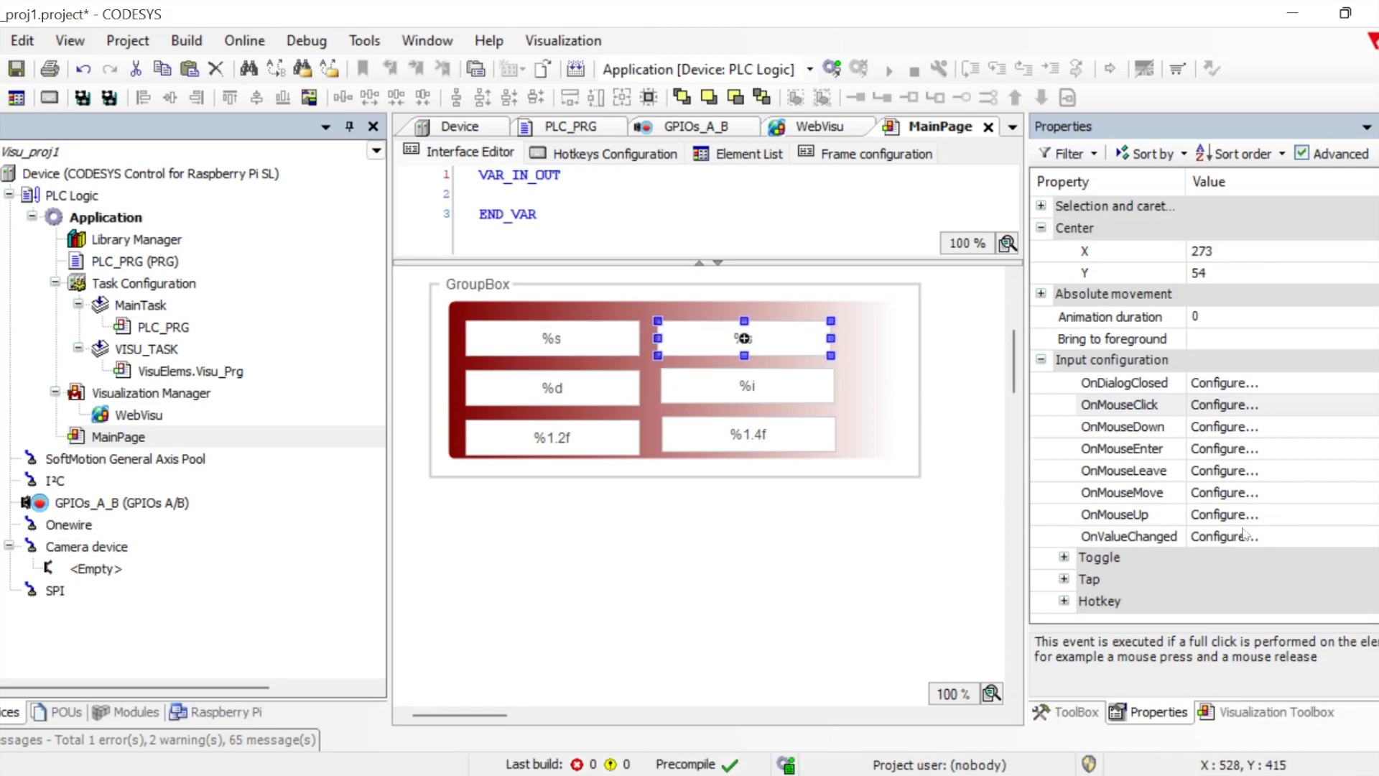
- Add a Write Variable action with the text output variable to the copied %s field's OnMouseClick event and save the project
click(1289, 409)
click(177, 316)
click(308, 366)
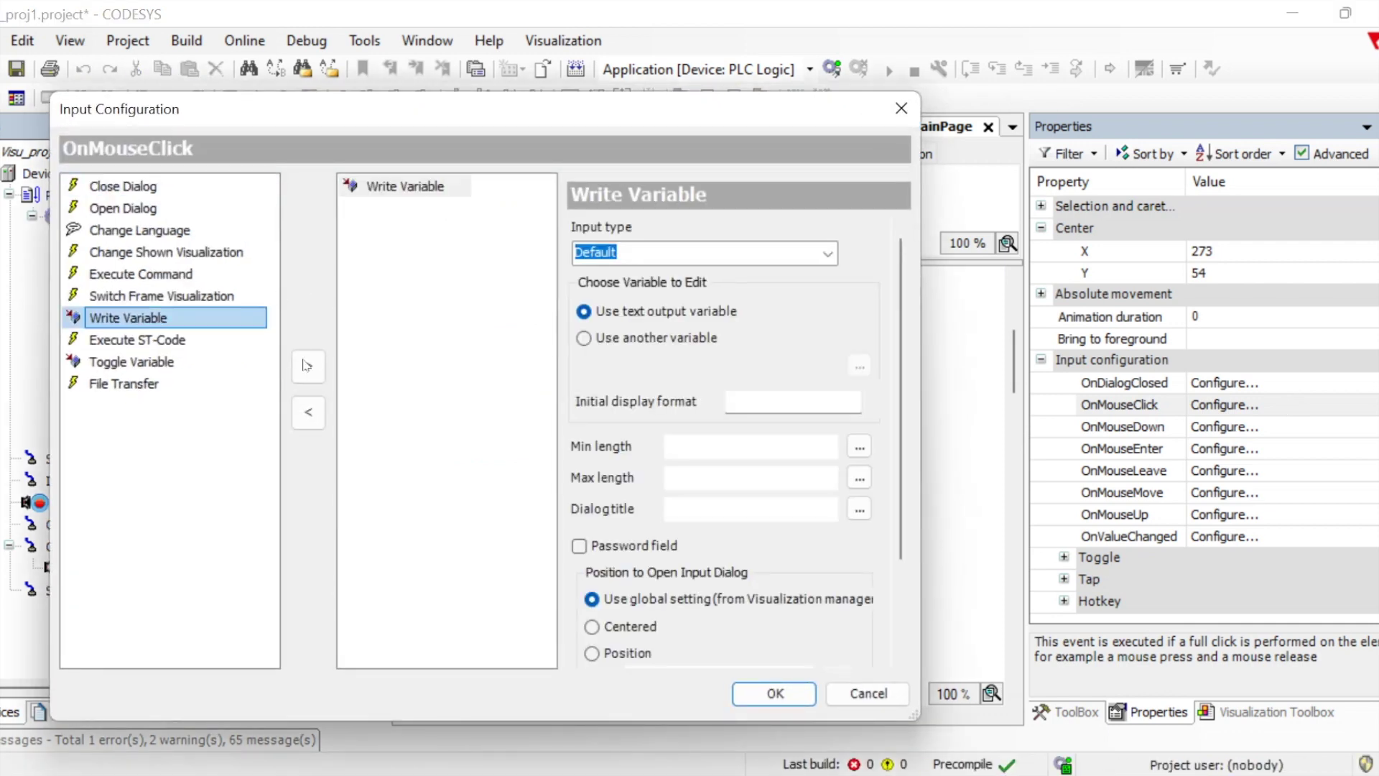
click(775, 693)
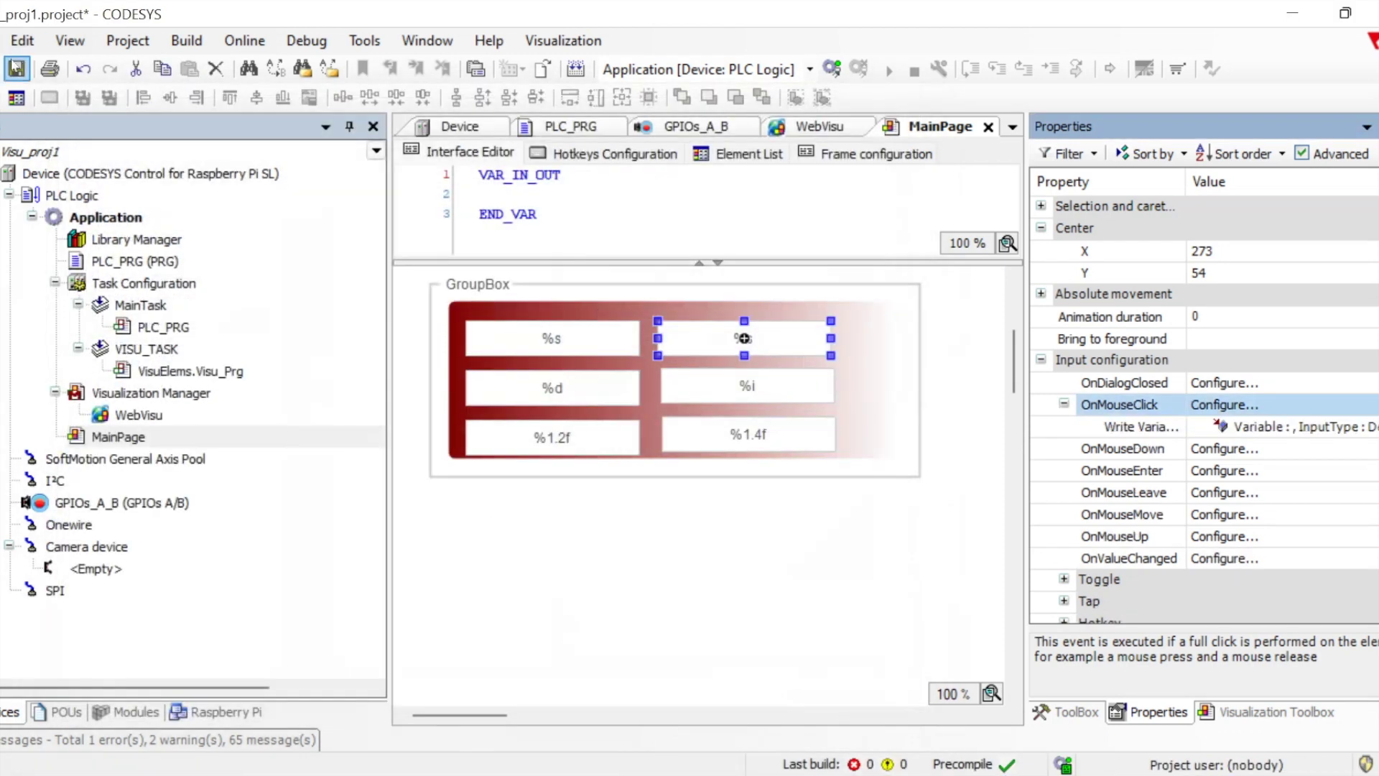
click(16, 69)
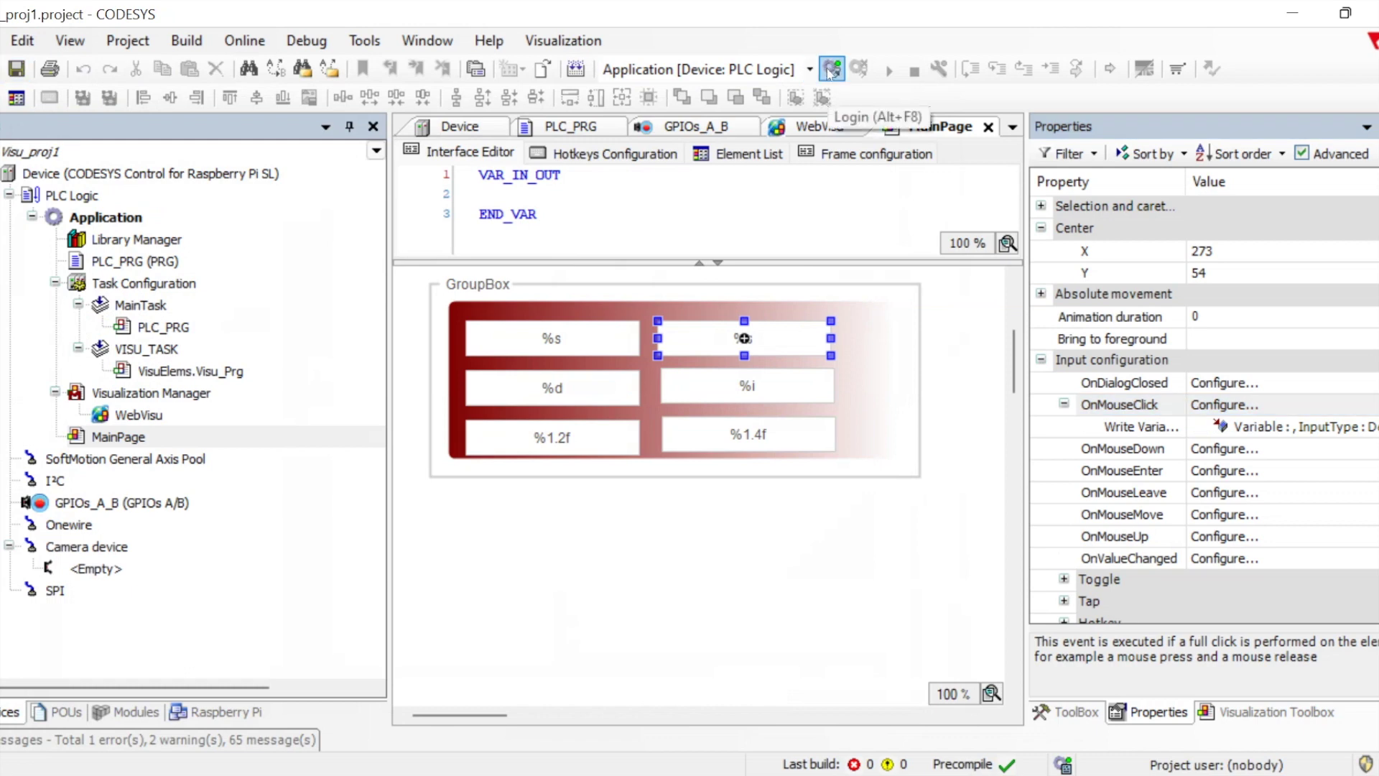
- Try to log in to the controller with online change
click(832, 70)
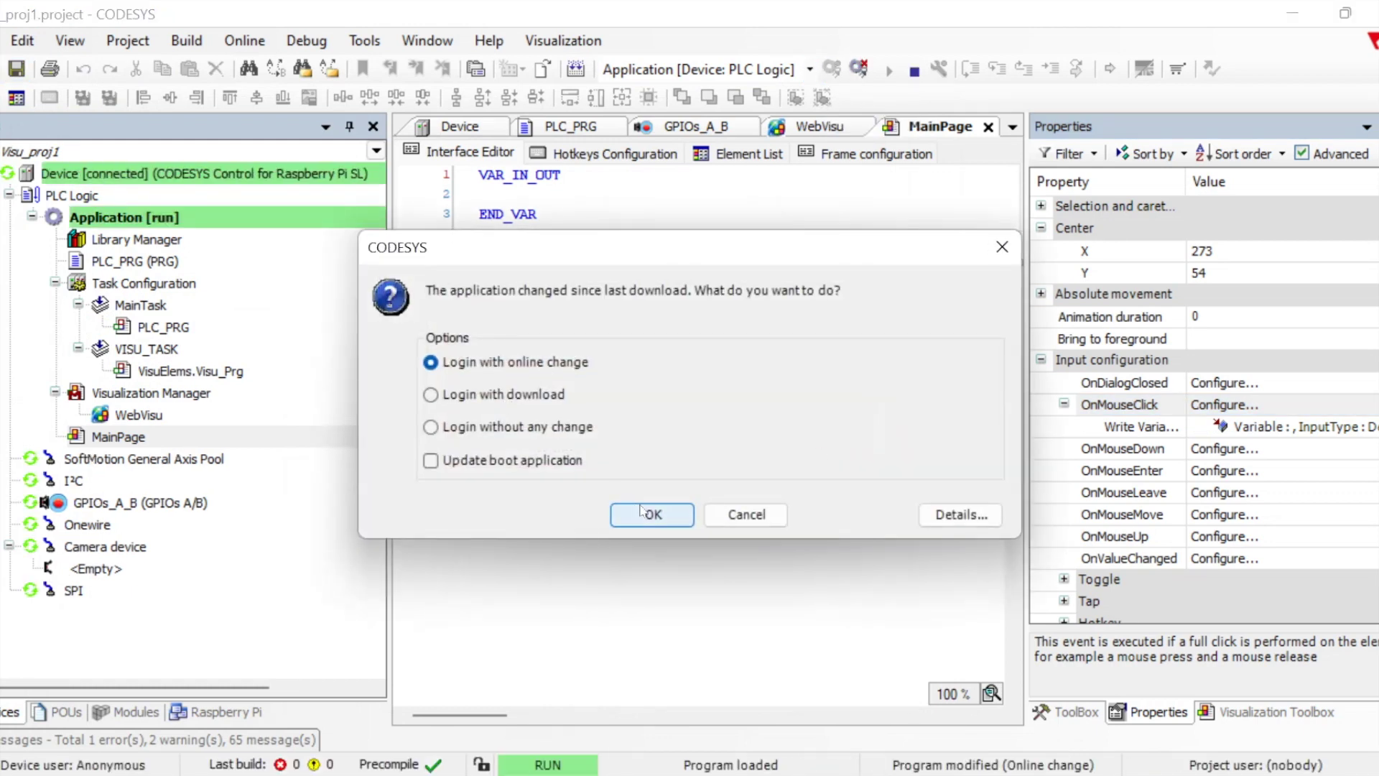
click(644, 512)
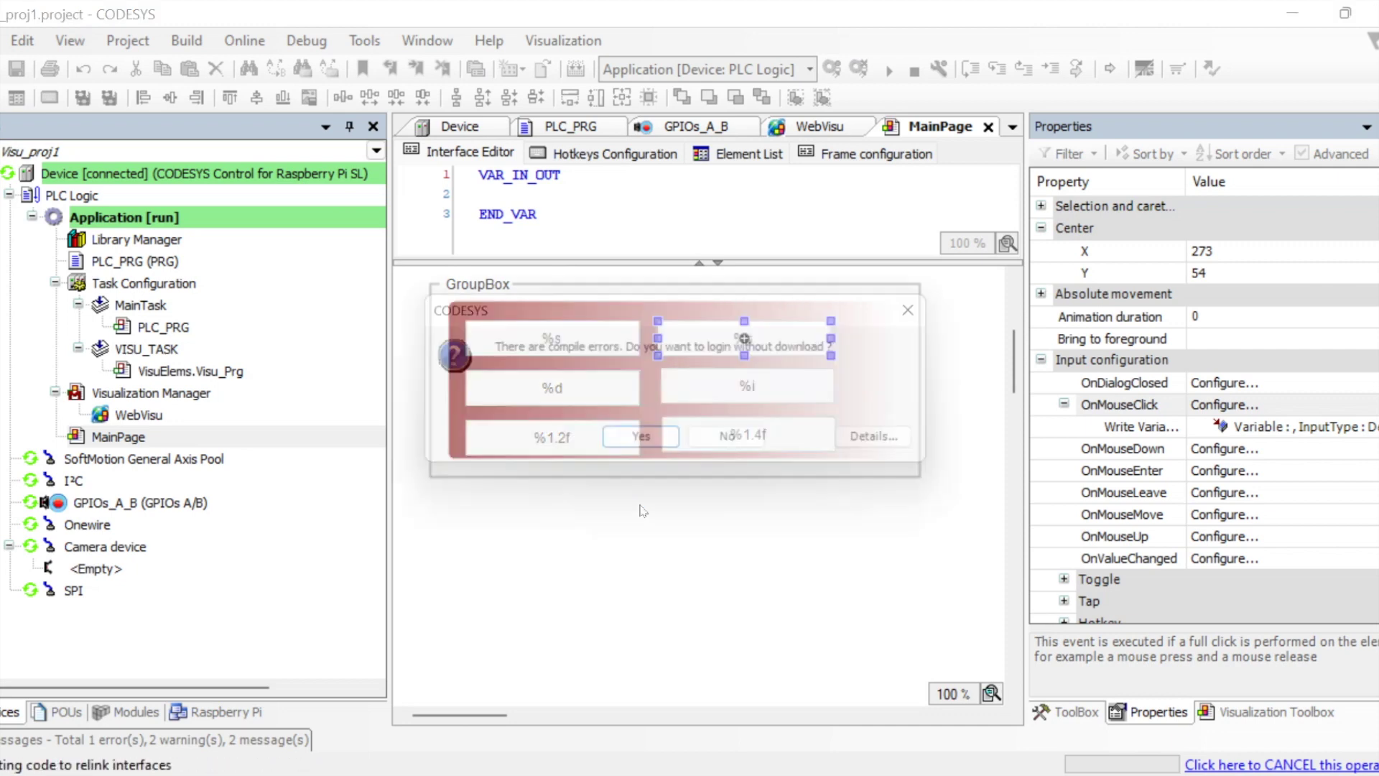
click(747, 447)
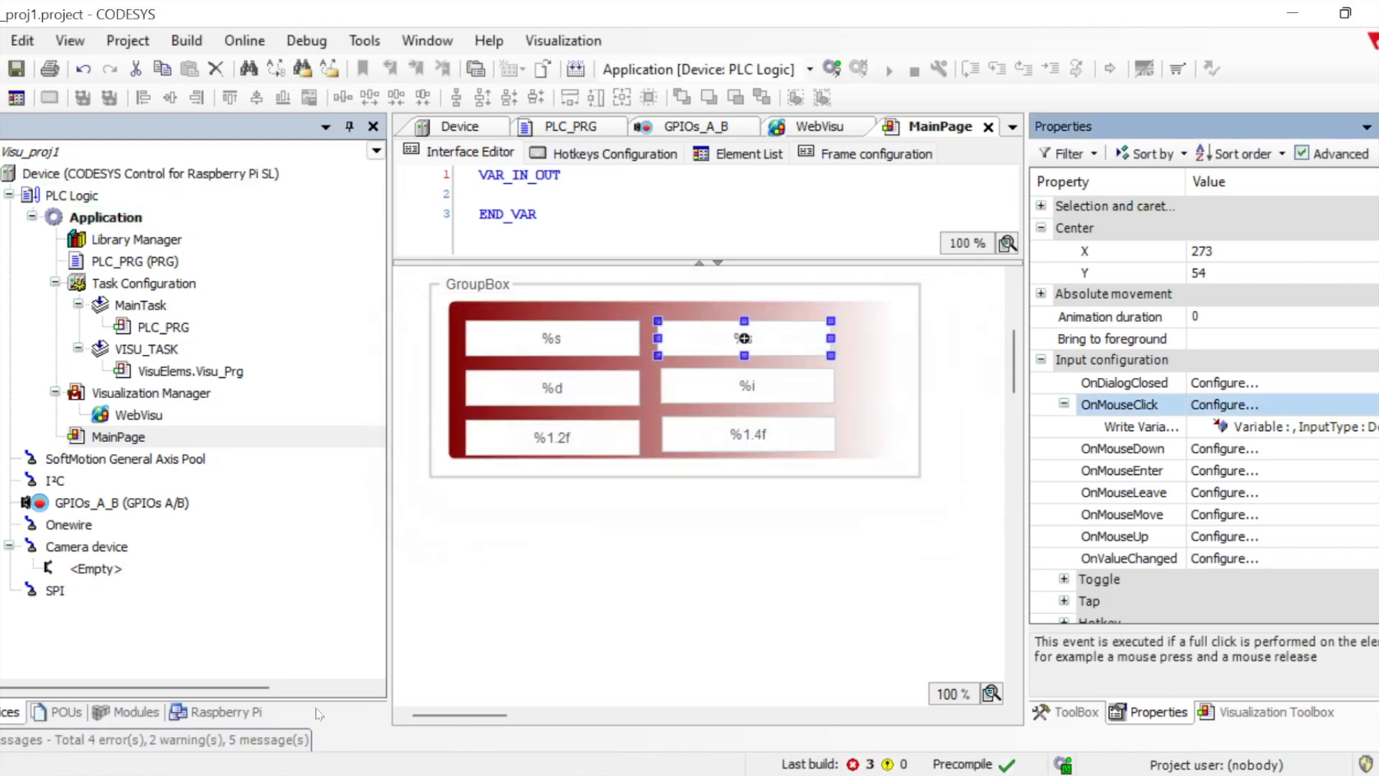
- Examine the build error messages and the Write Variable action of the %1.4f text field
click(207, 740)
click(948, 320)
click(765, 451)
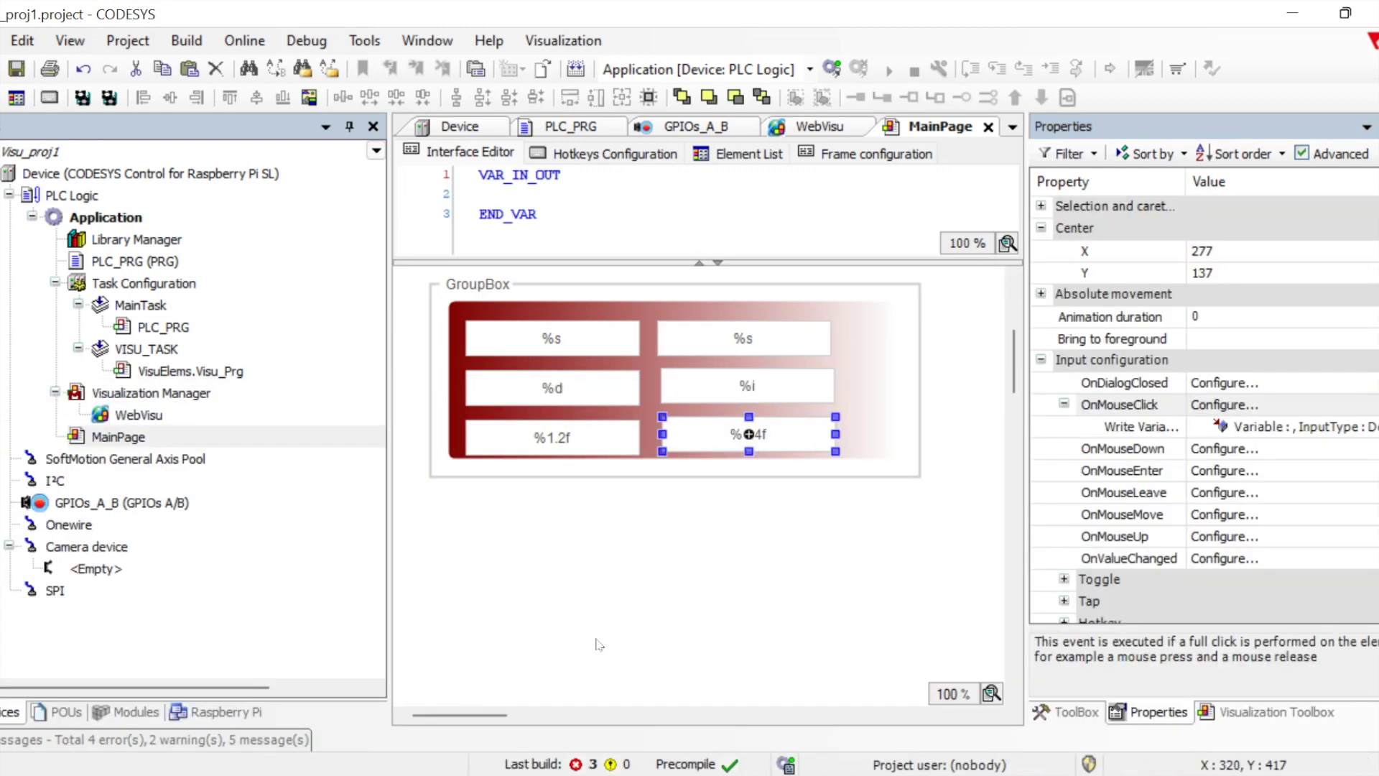
click(1142, 430)
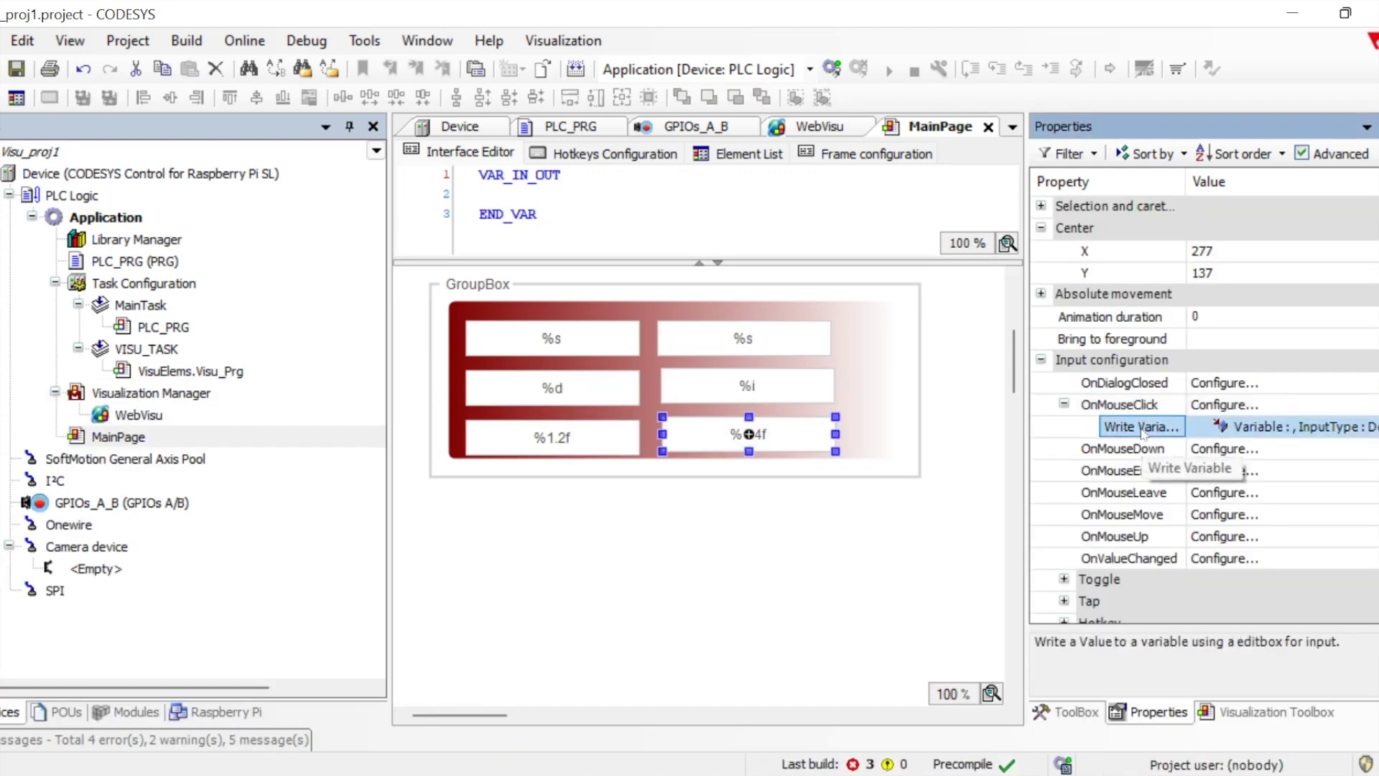
click(15, 68)
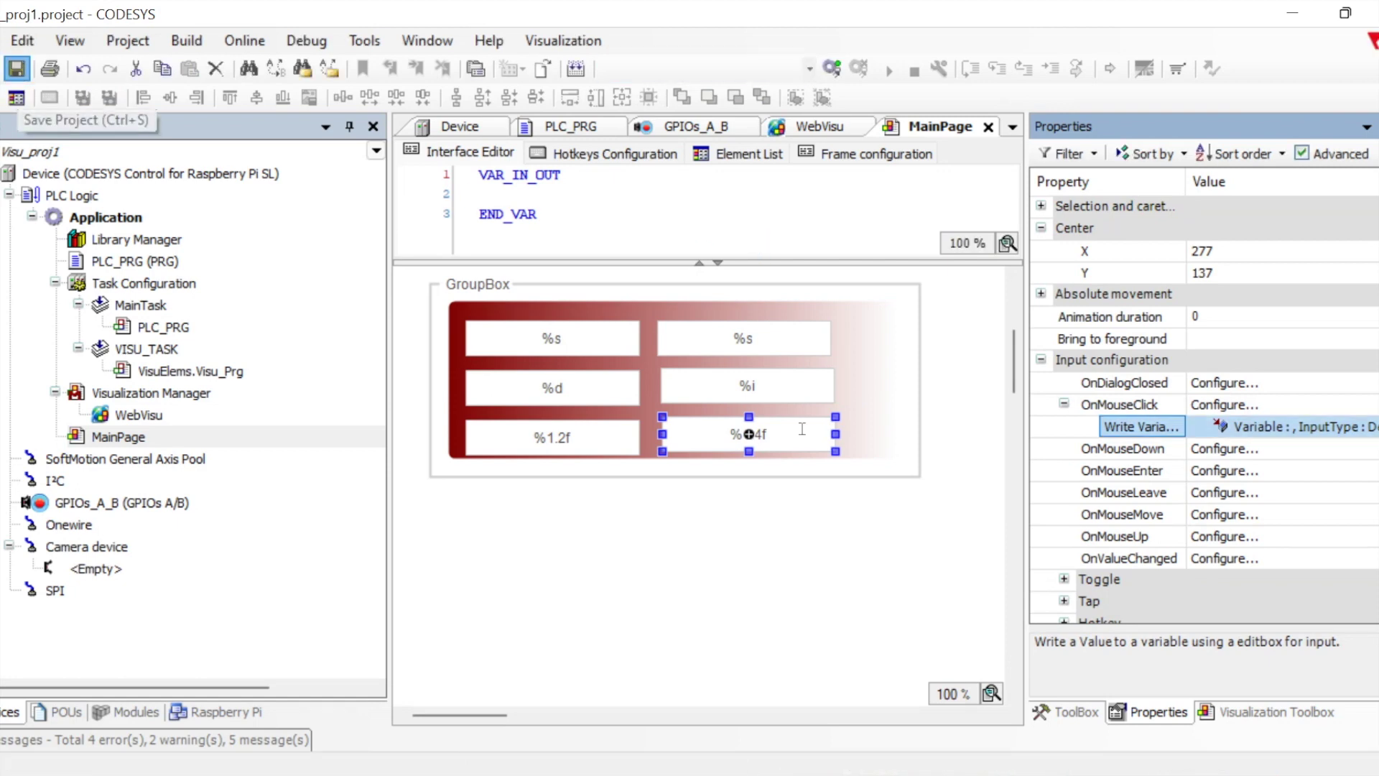
click(156, 740)
click(216, 588)
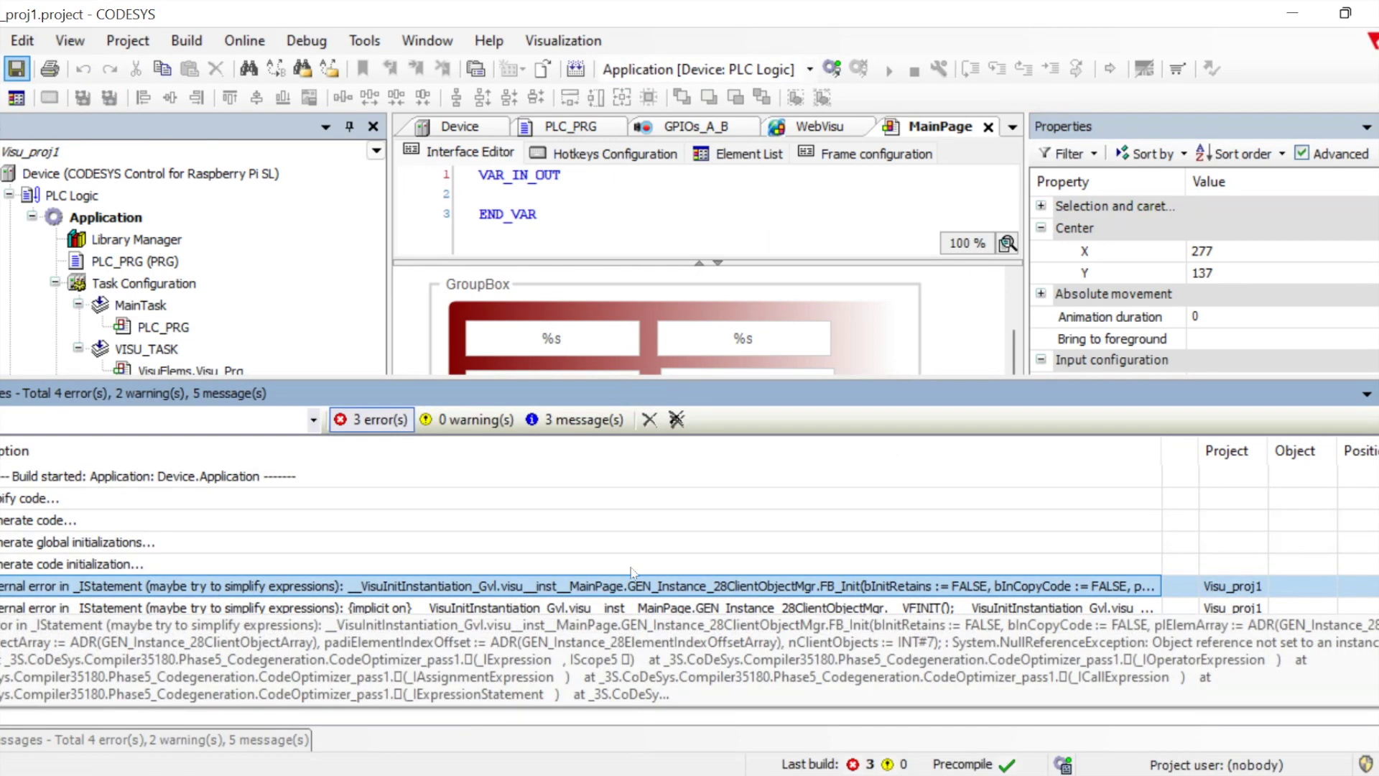
click(758, 630)
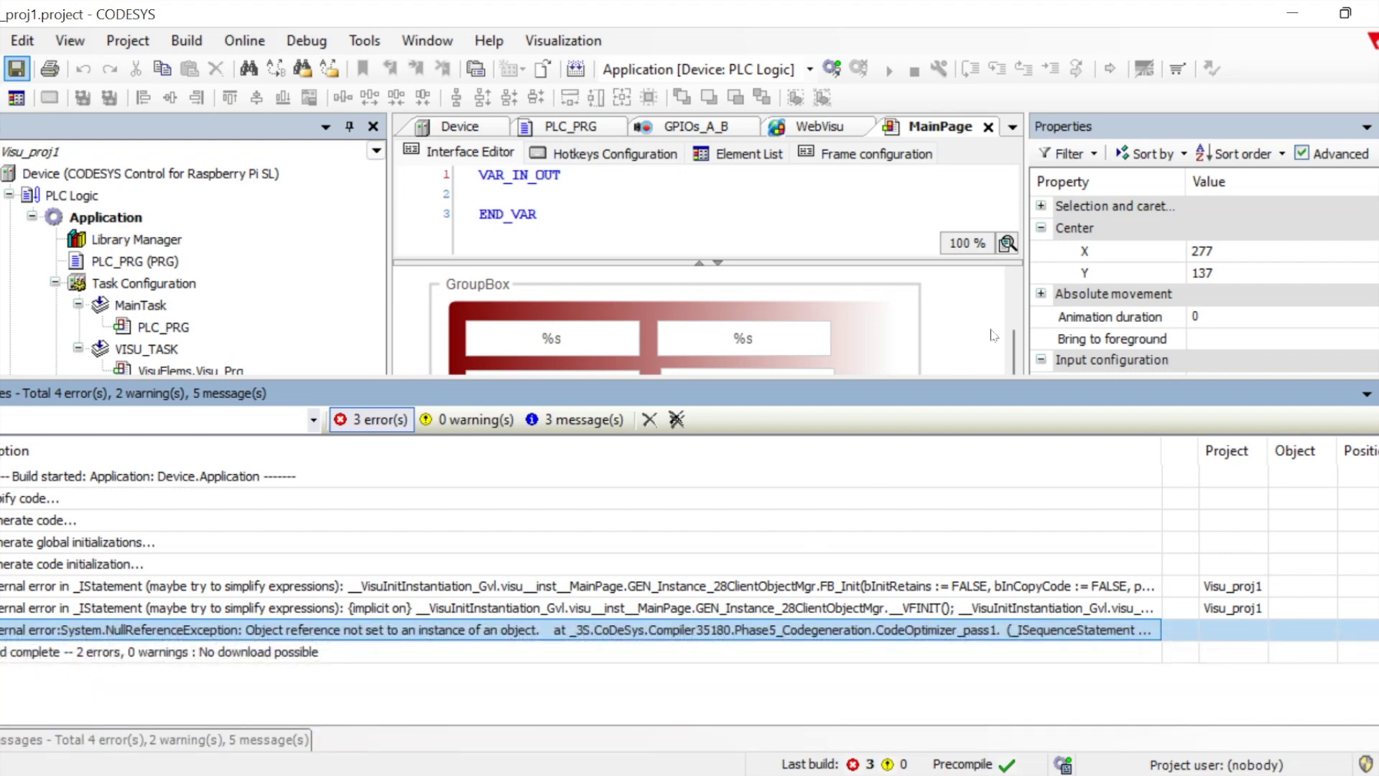
- Clean the application's build information and generate its code again
click(186, 40)
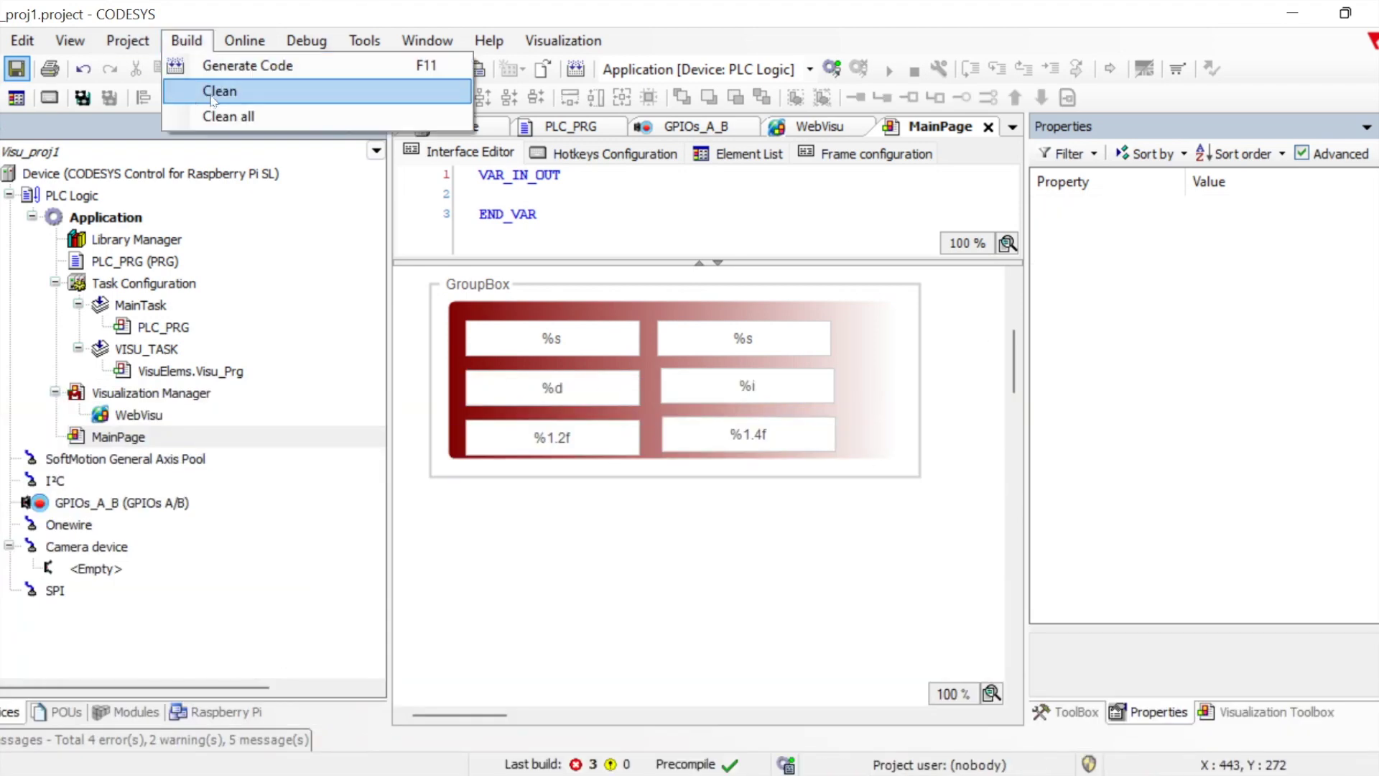
click(213, 93)
click(756, 486)
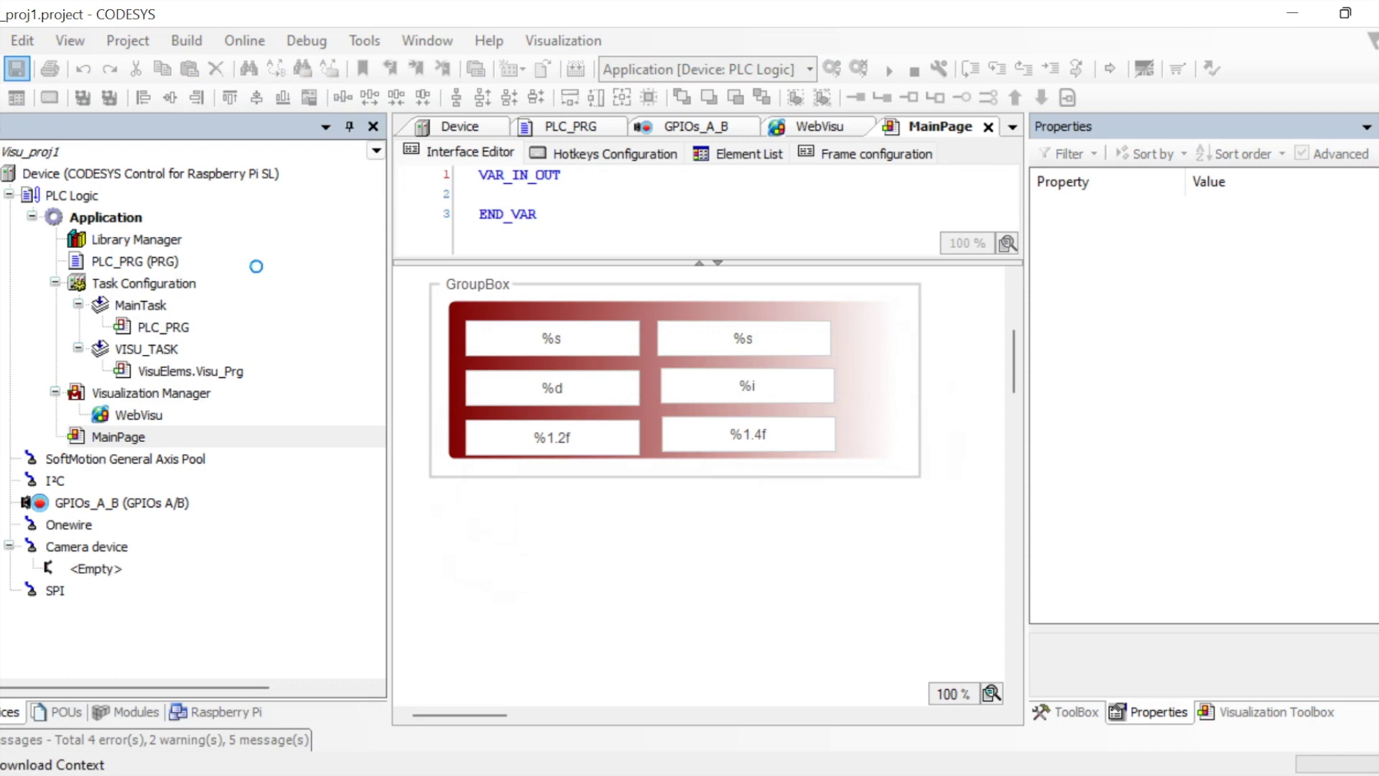
click(576, 69)
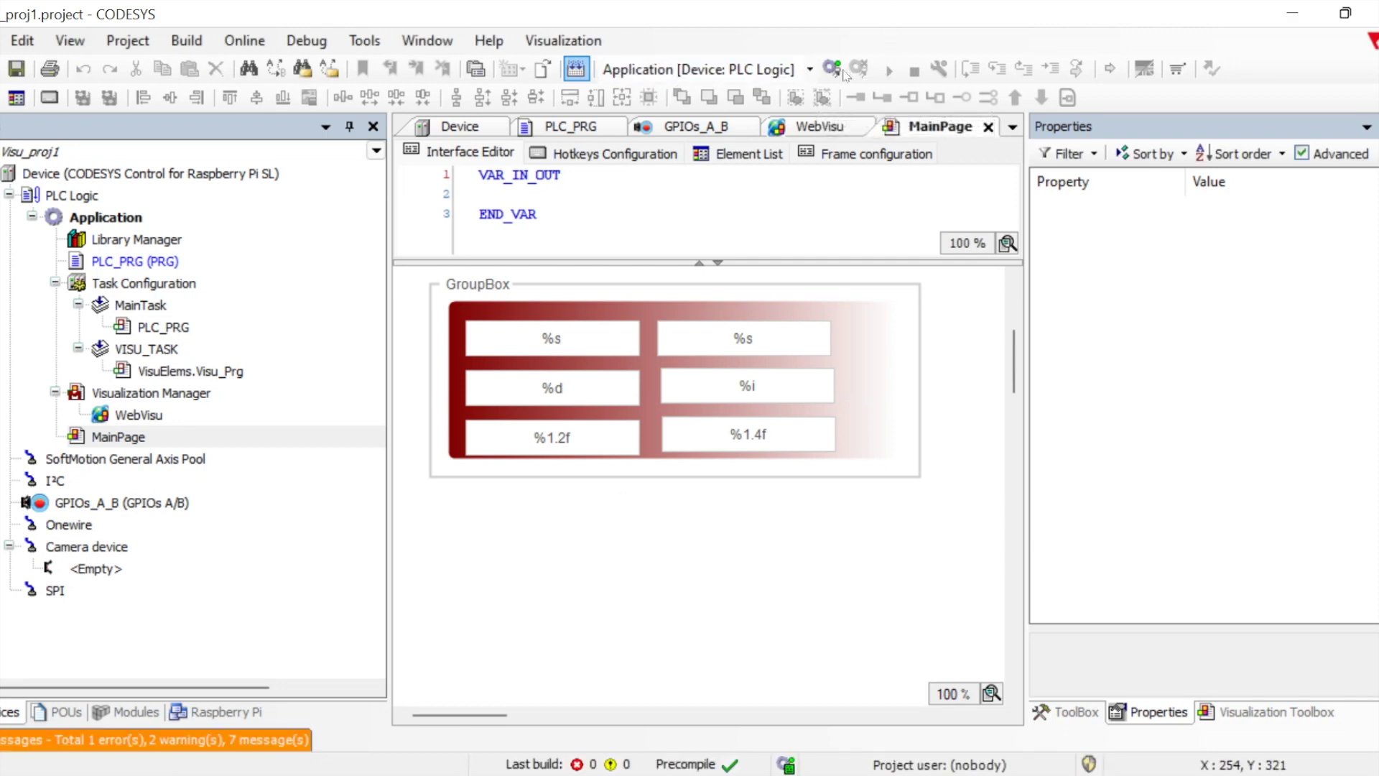
- Log in to the controller and start the application
click(835, 70)
click(649, 446)
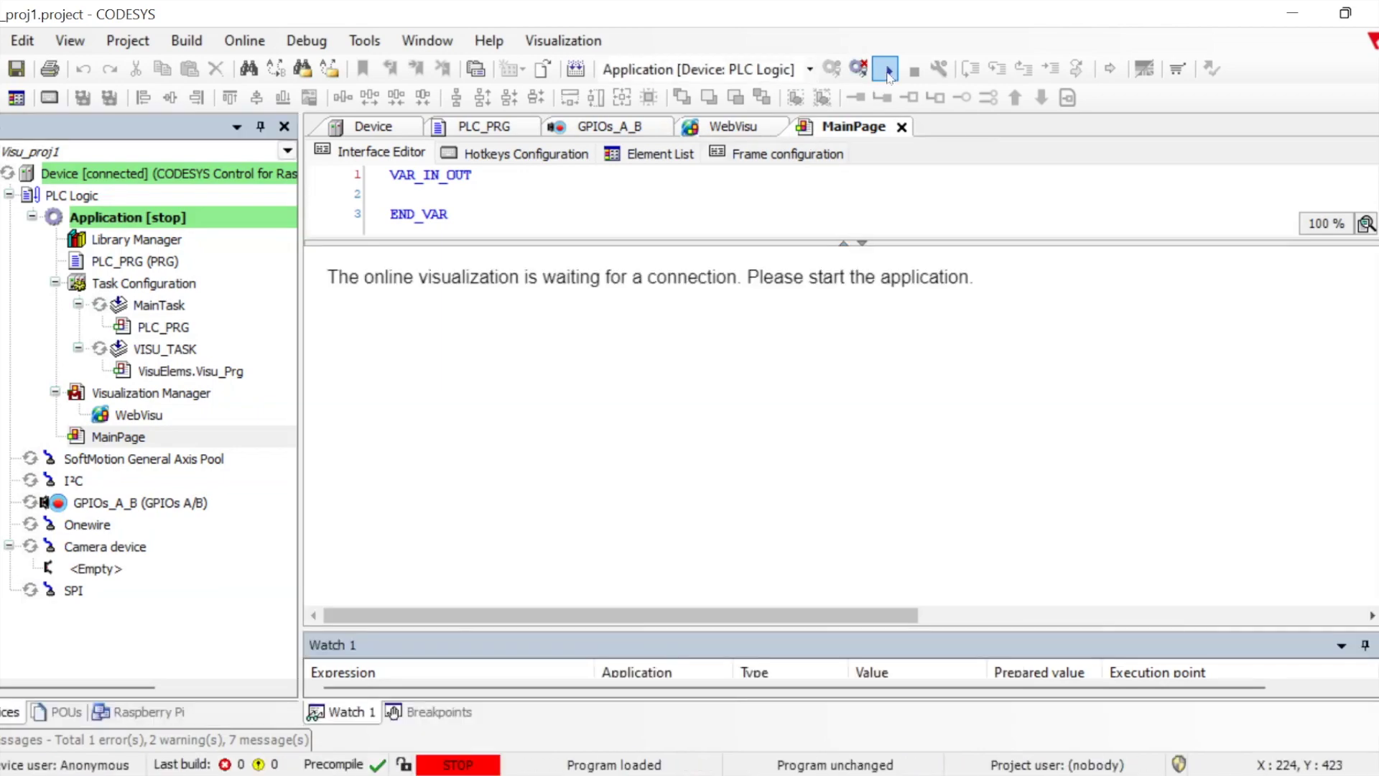
click(888, 71)
- Switch to the web visualization in the browser and enter 2.3568 through the four-decimal text field's numpad
click(1346, 15)
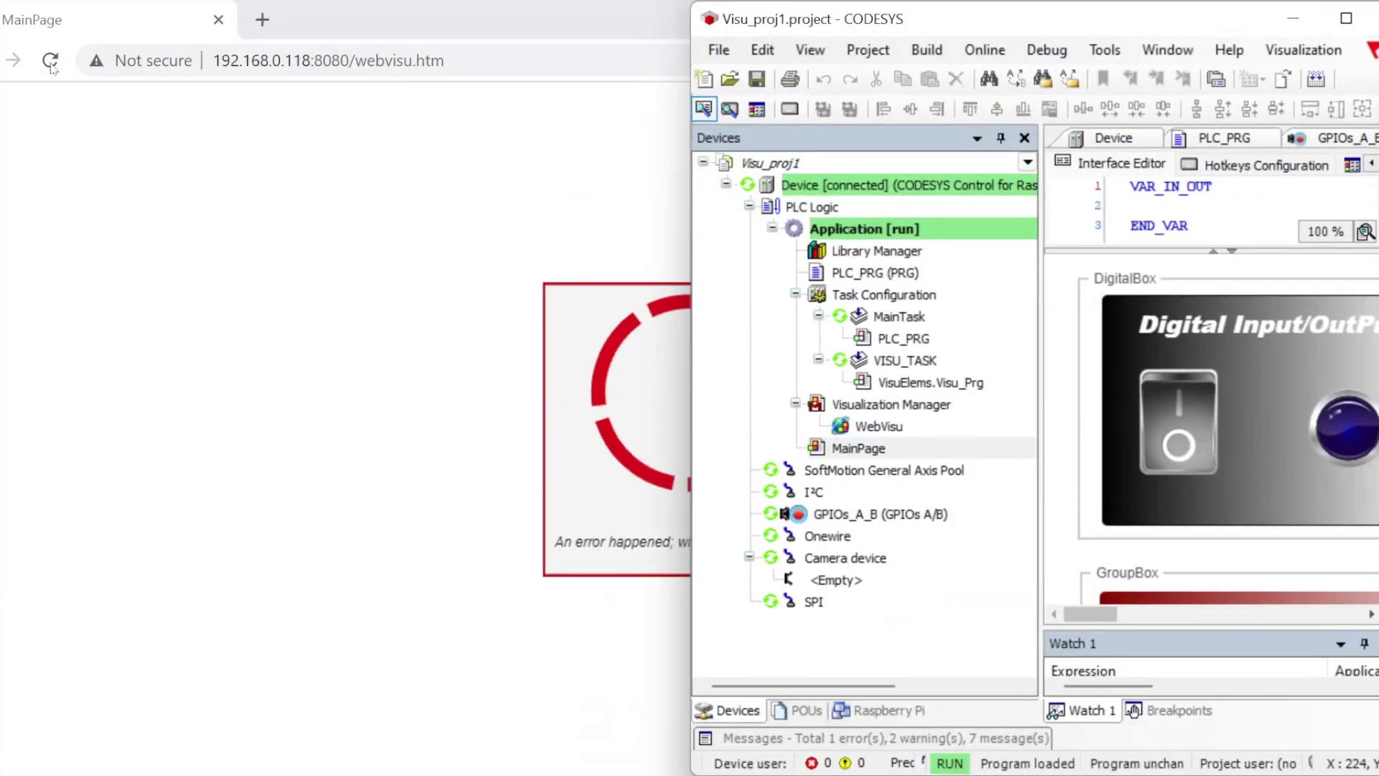
click(347, 345)
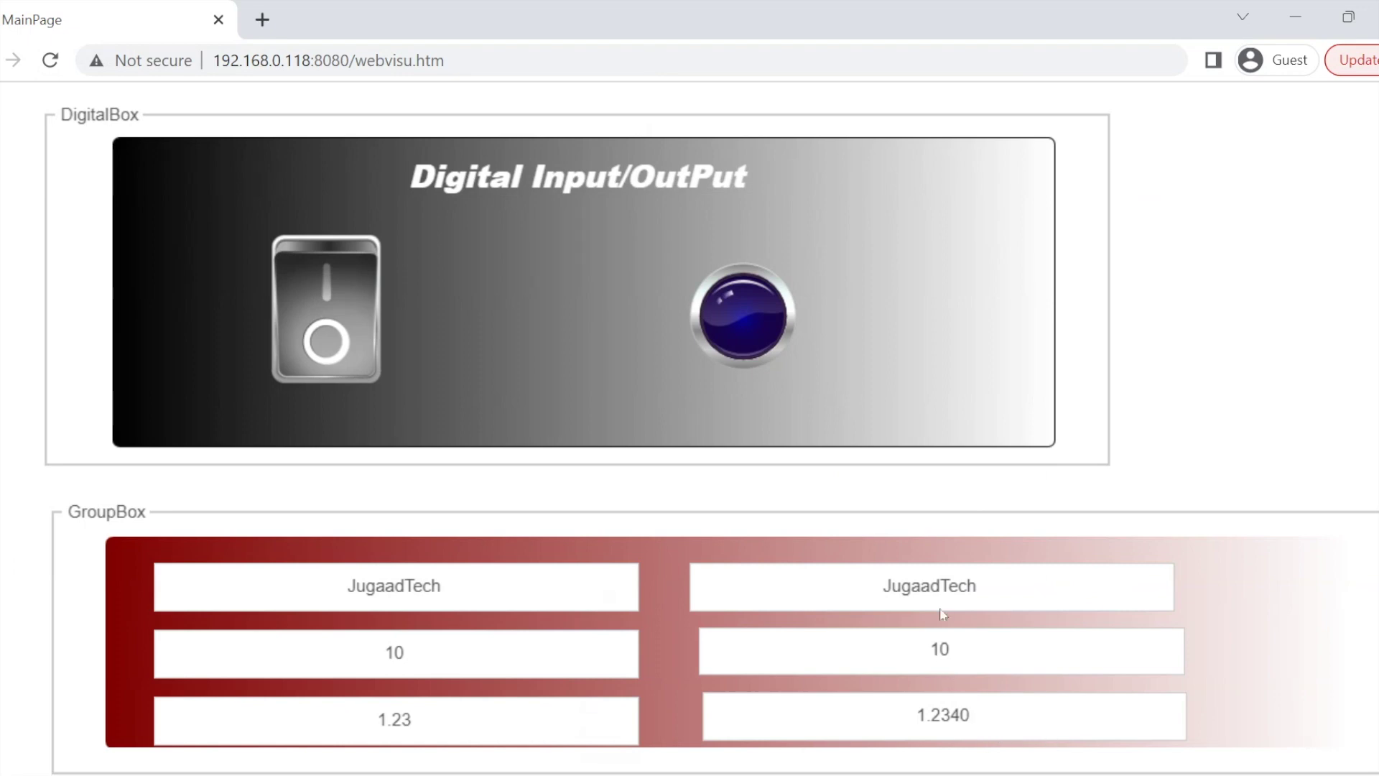
click(948, 721)
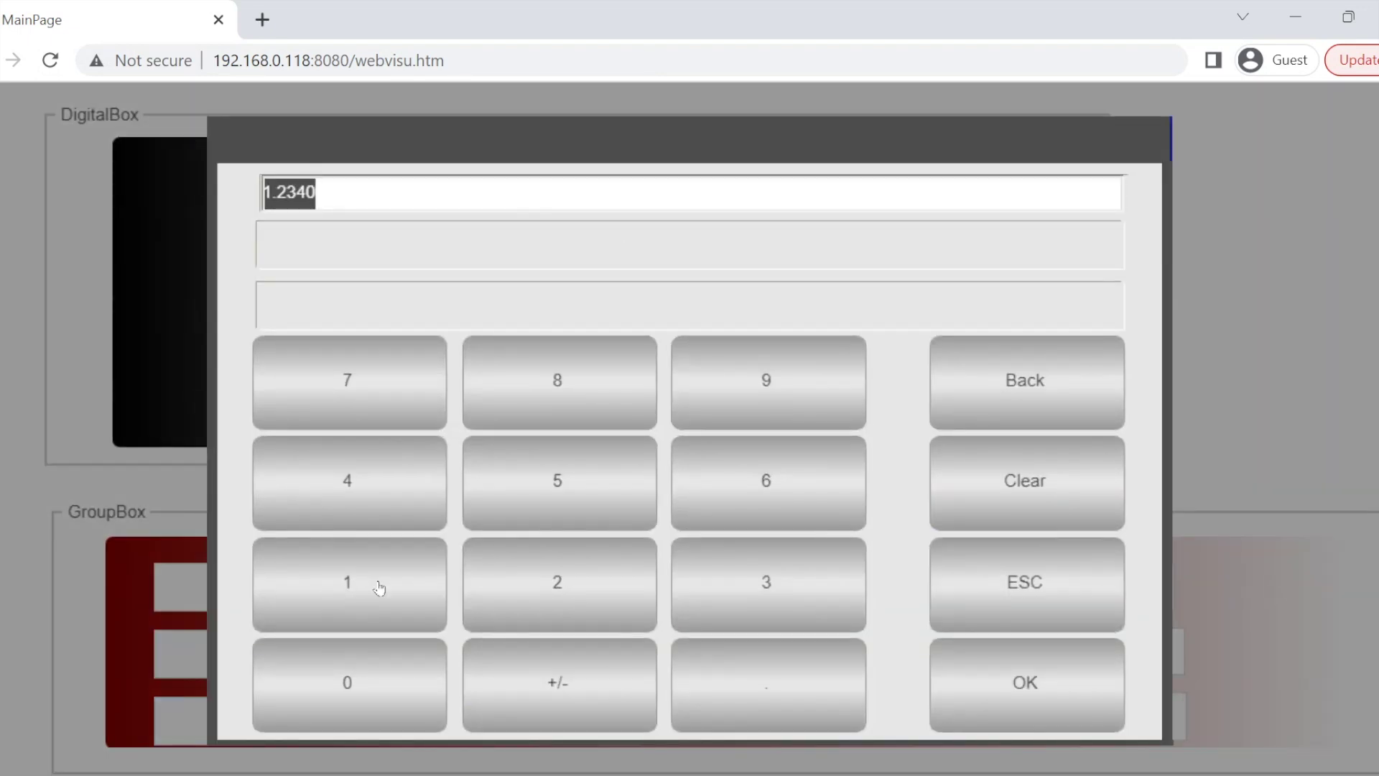
click(557, 579)
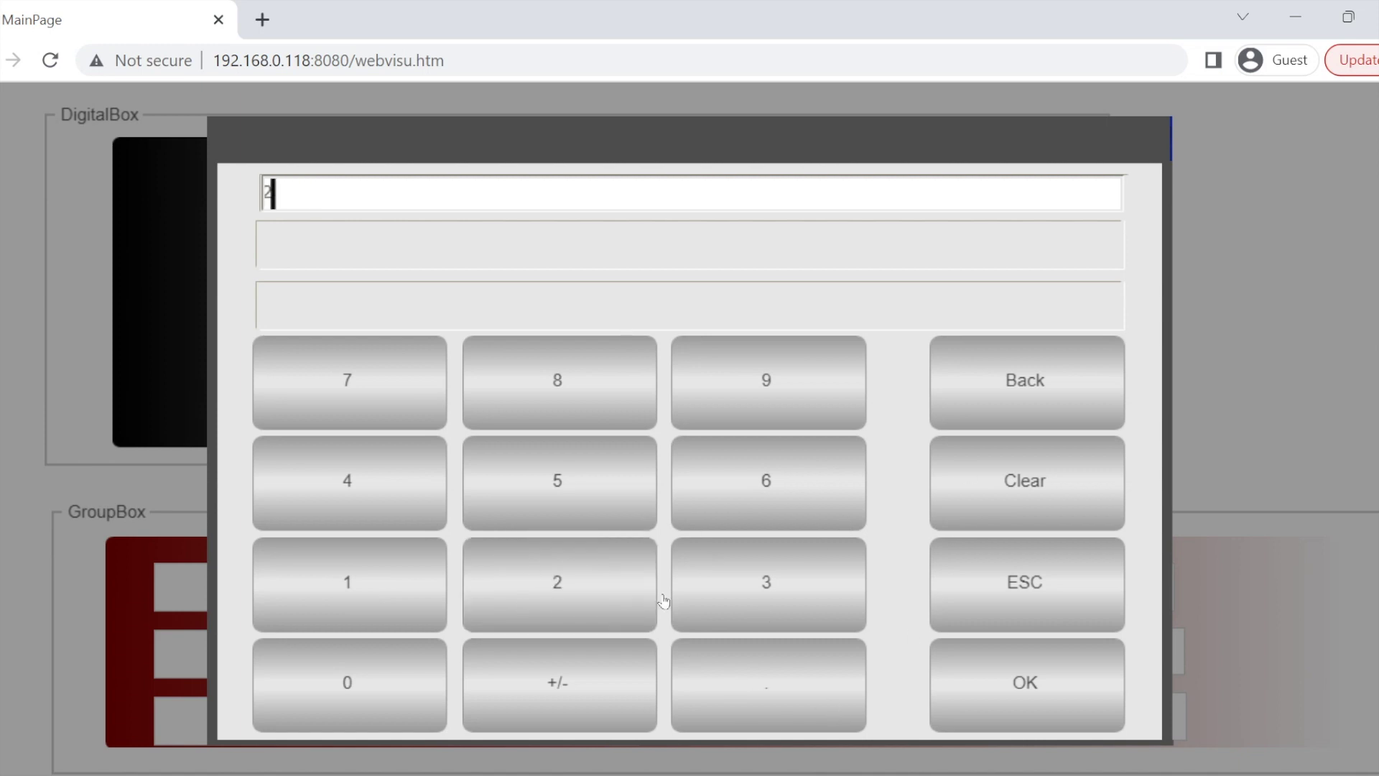
click(762, 707)
click(784, 579)
click(579, 473)
click(723, 483)
click(585, 385)
click(1017, 684)
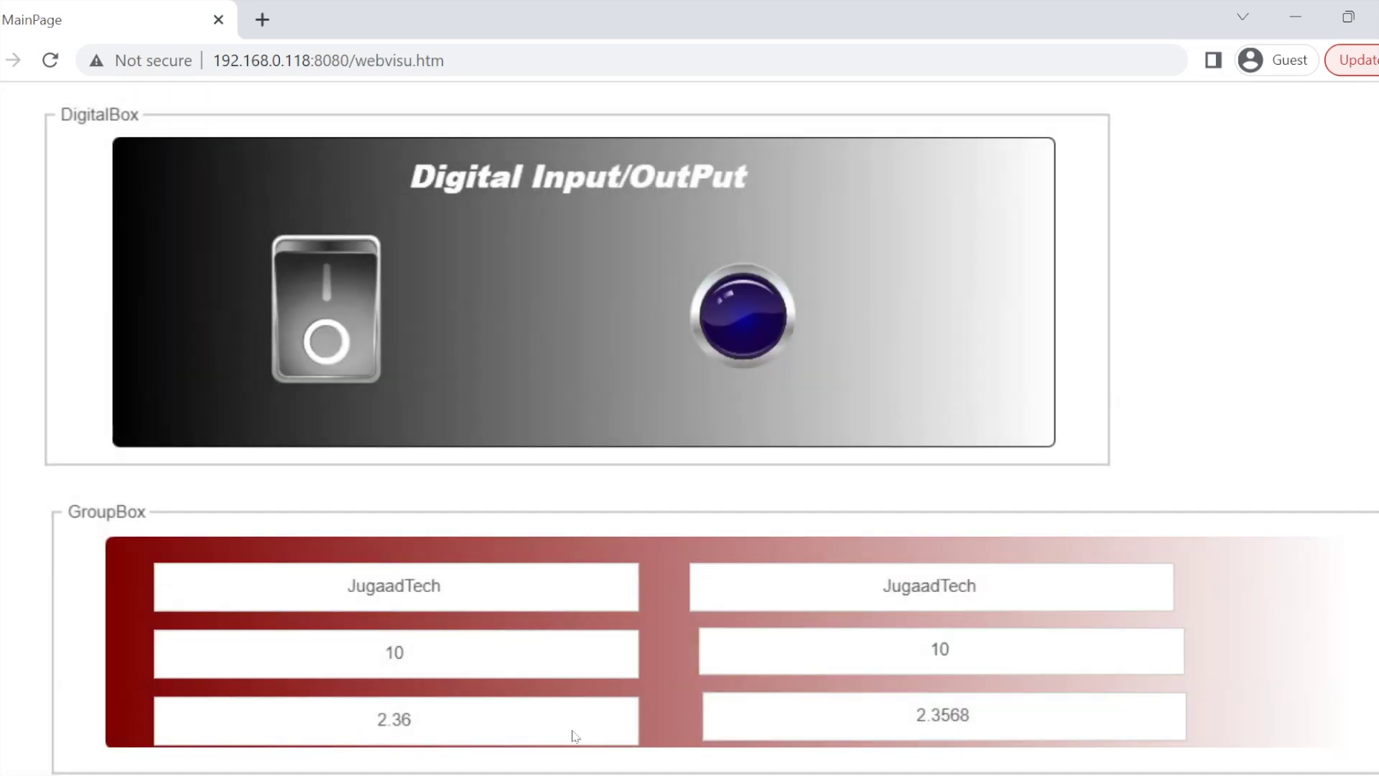
- Enter HELLO WÖRLD in the JugaadTech string field through the on-screen keypad of the web visualization
click(935, 591)
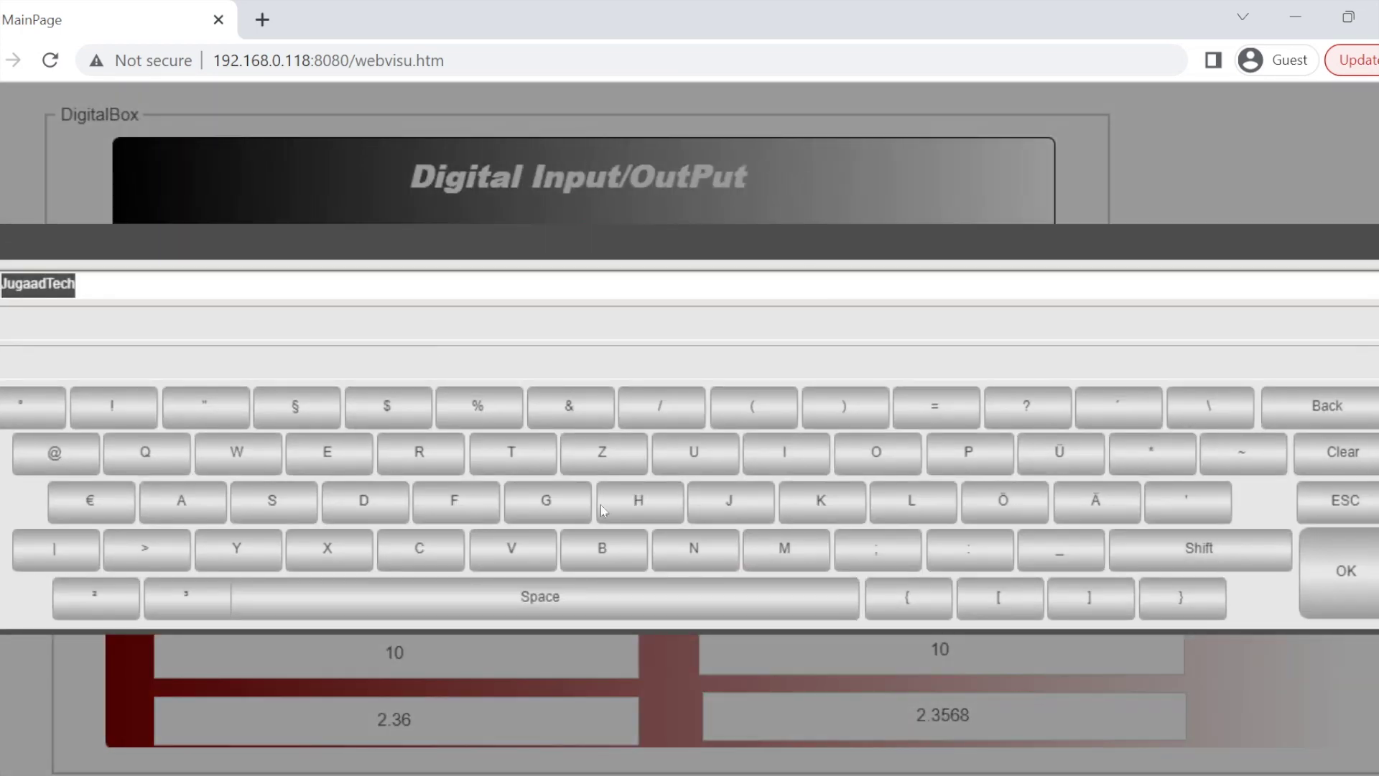
click(638, 500)
click(342, 452)
double_click(912, 500)
click(876, 451)
click(708, 594)
click(236, 459)
click(1003, 501)
click(422, 454)
click(933, 498)
click(365, 499)
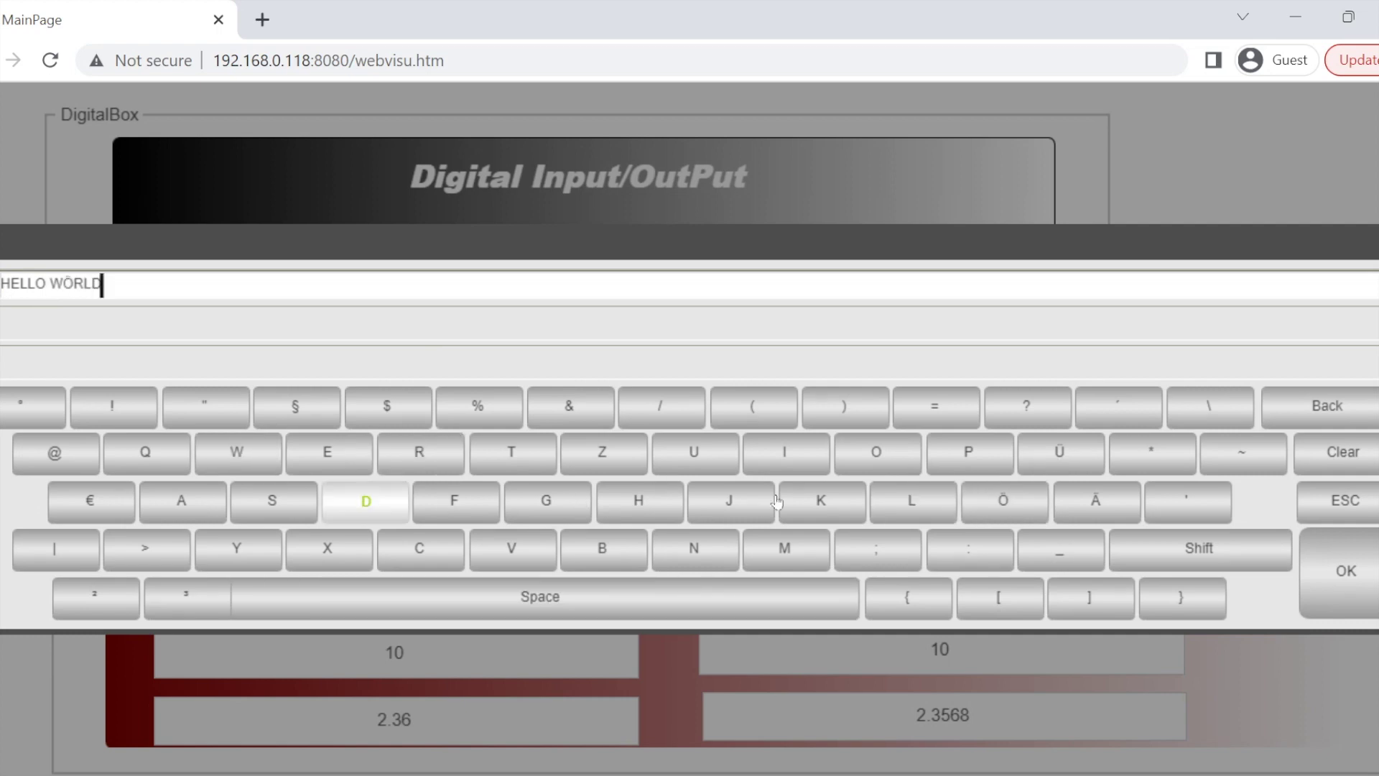
click(1345, 575)
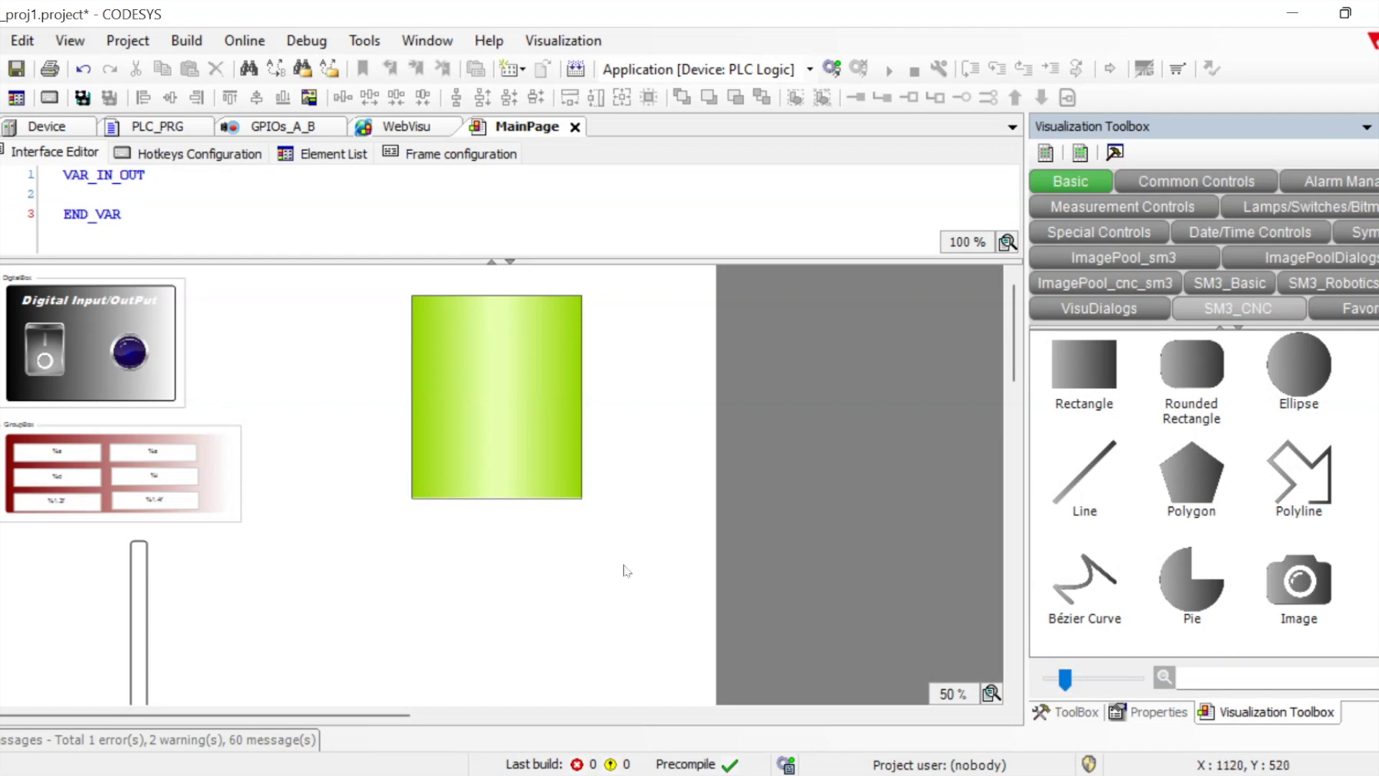
- Place an ellipse of about 150 by 130 pixels below the green bar display and assign PLC_PRG.deg to its X movement
click(1305, 373)
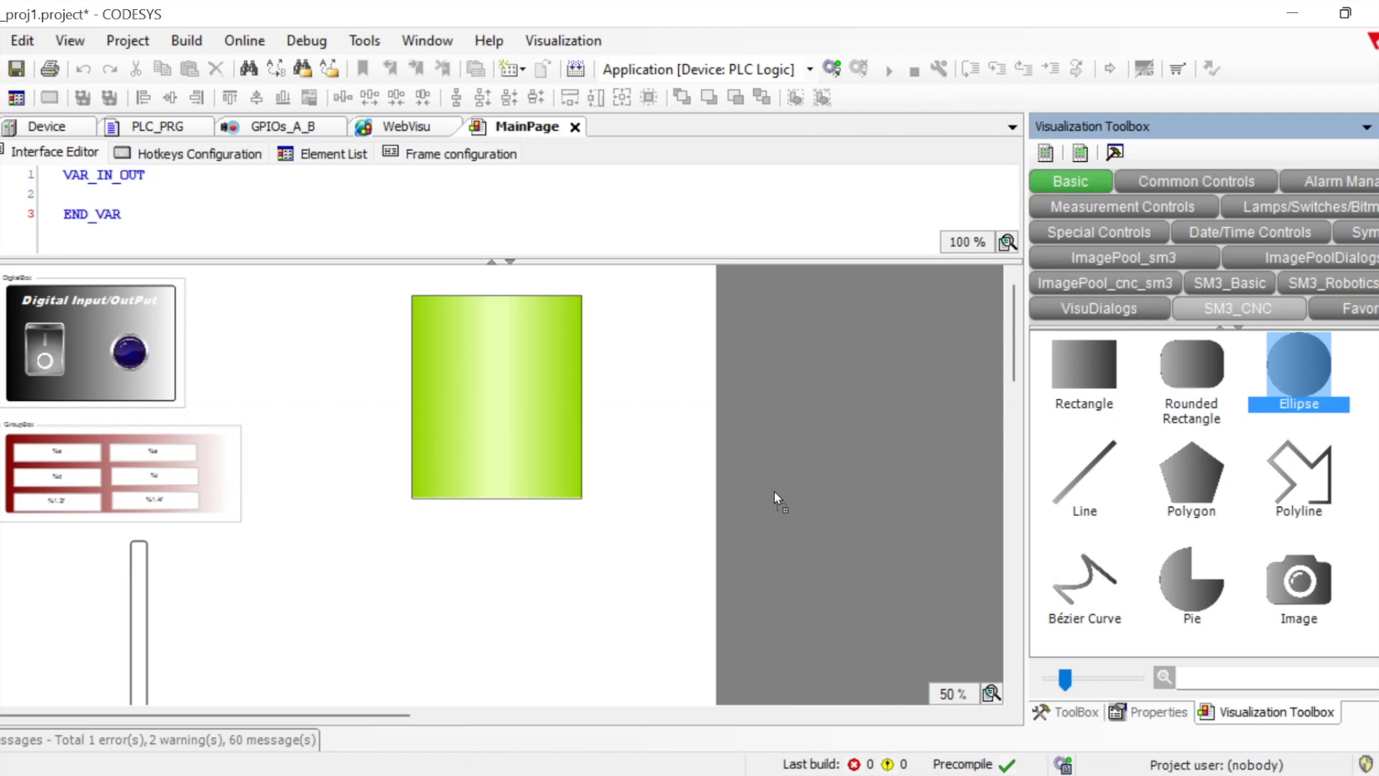
click(381, 558)
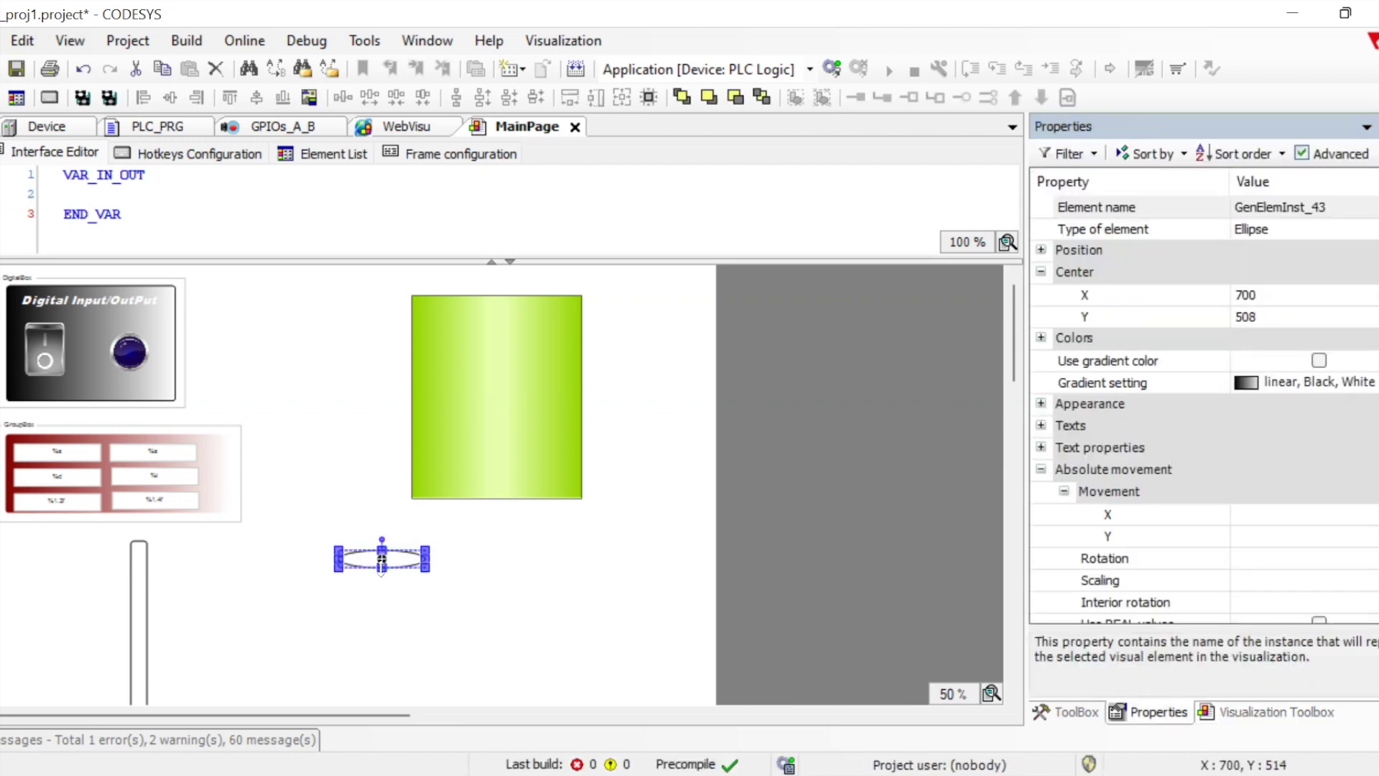
drag(382, 558, 386, 625)
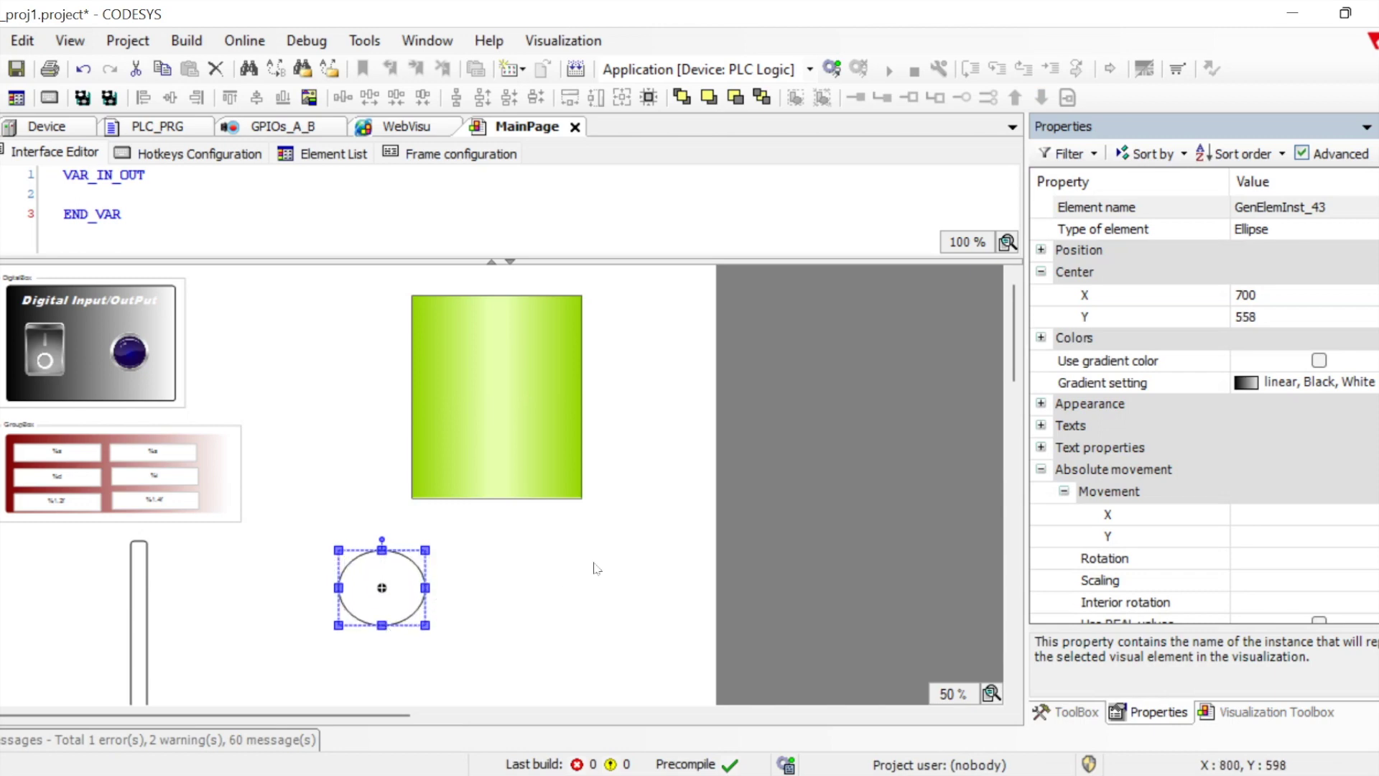
click(1313, 519)
key(Escape)
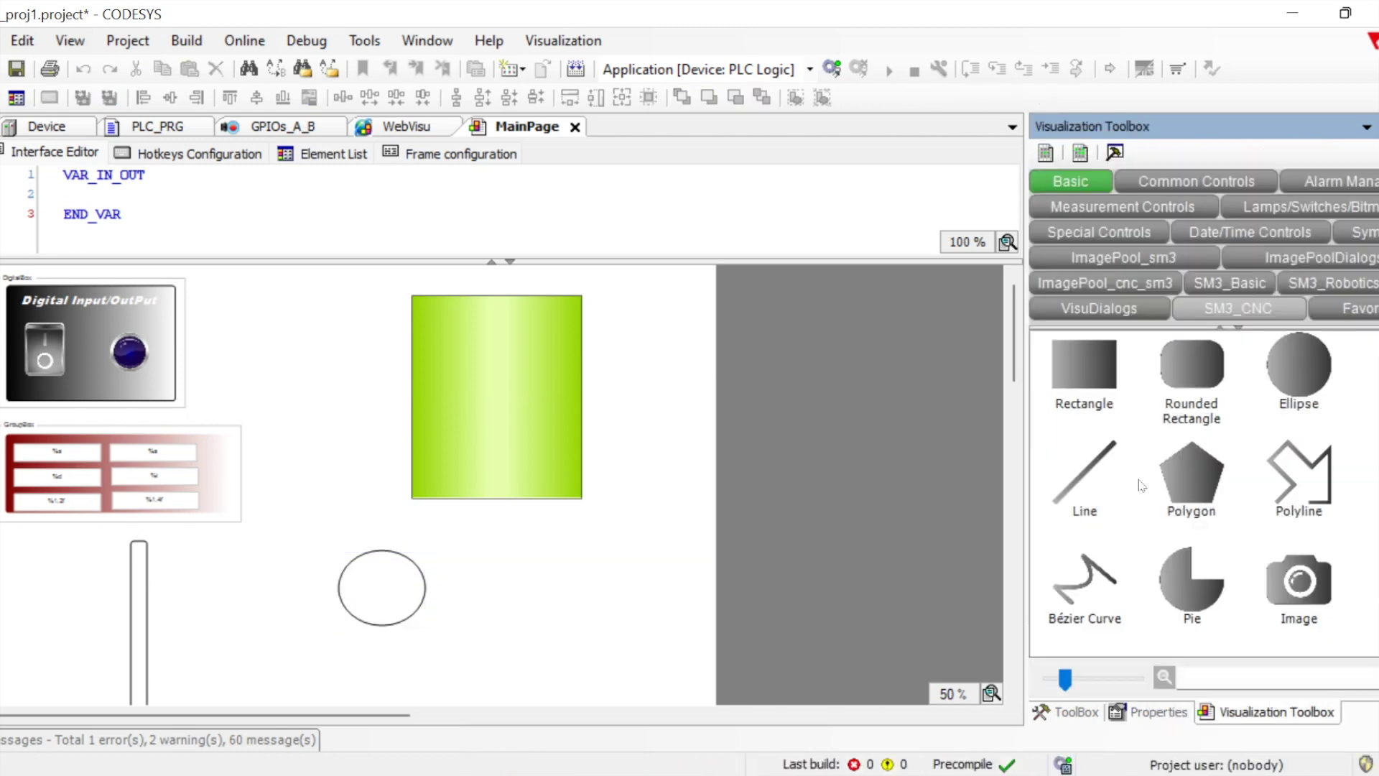
- Place a slightly slanted line across the ellipse and shift it towards the ellipse's centre
click(1099, 465)
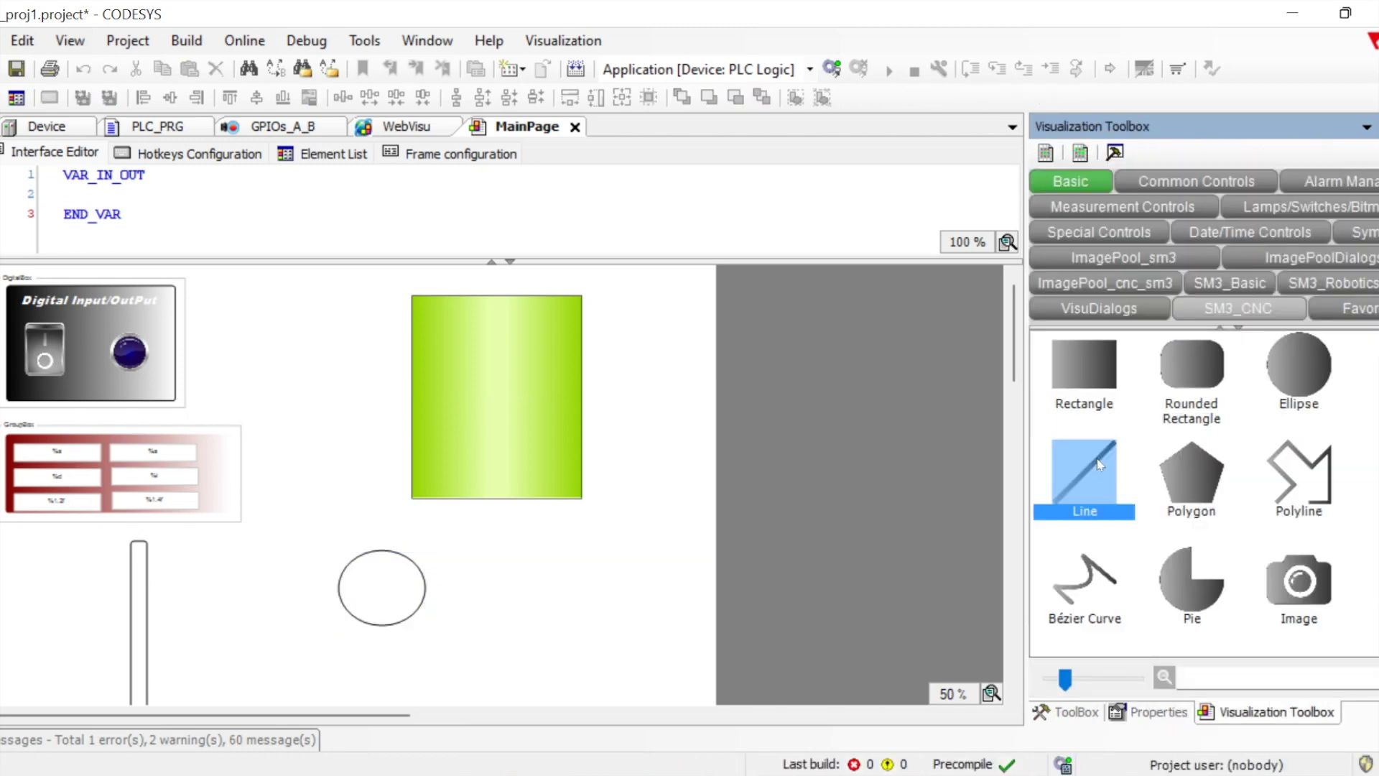
click(375, 588)
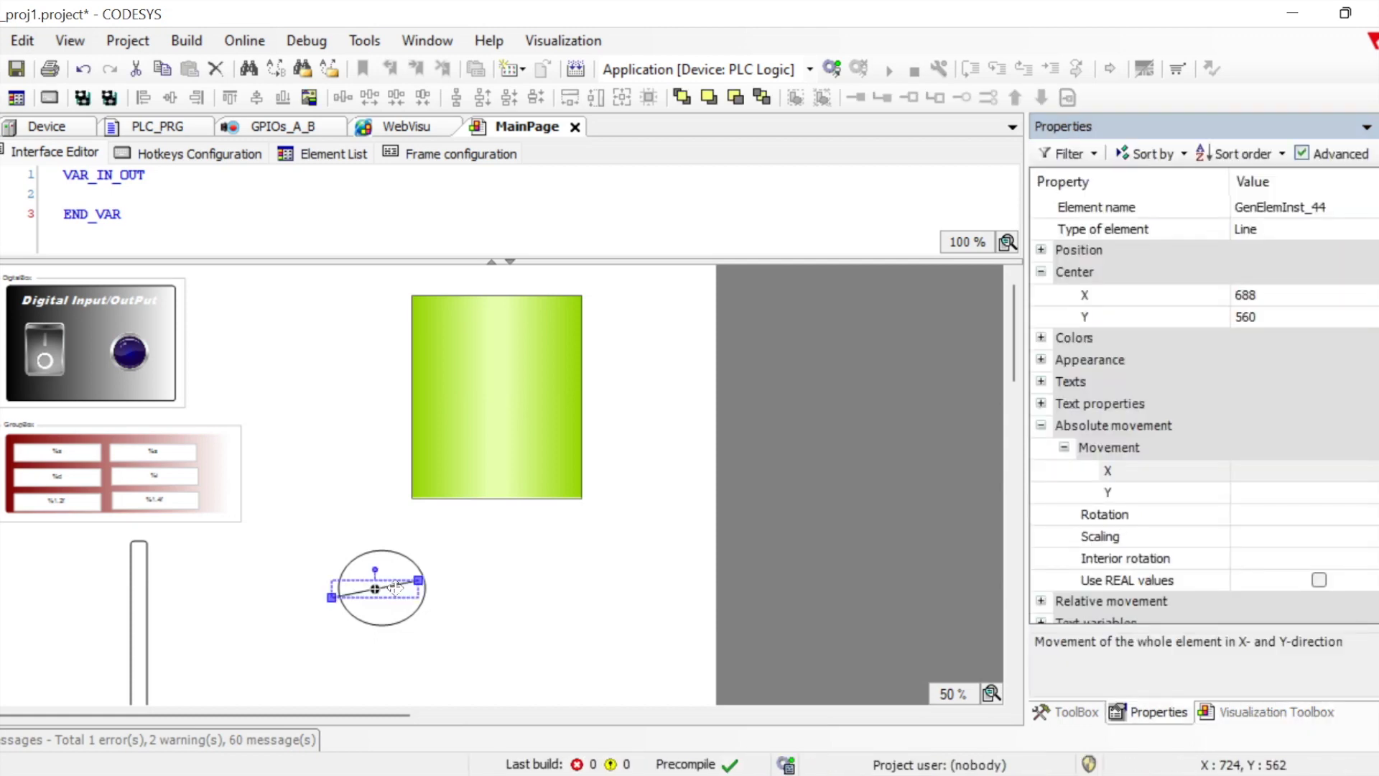
drag(397, 582, 400, 582)
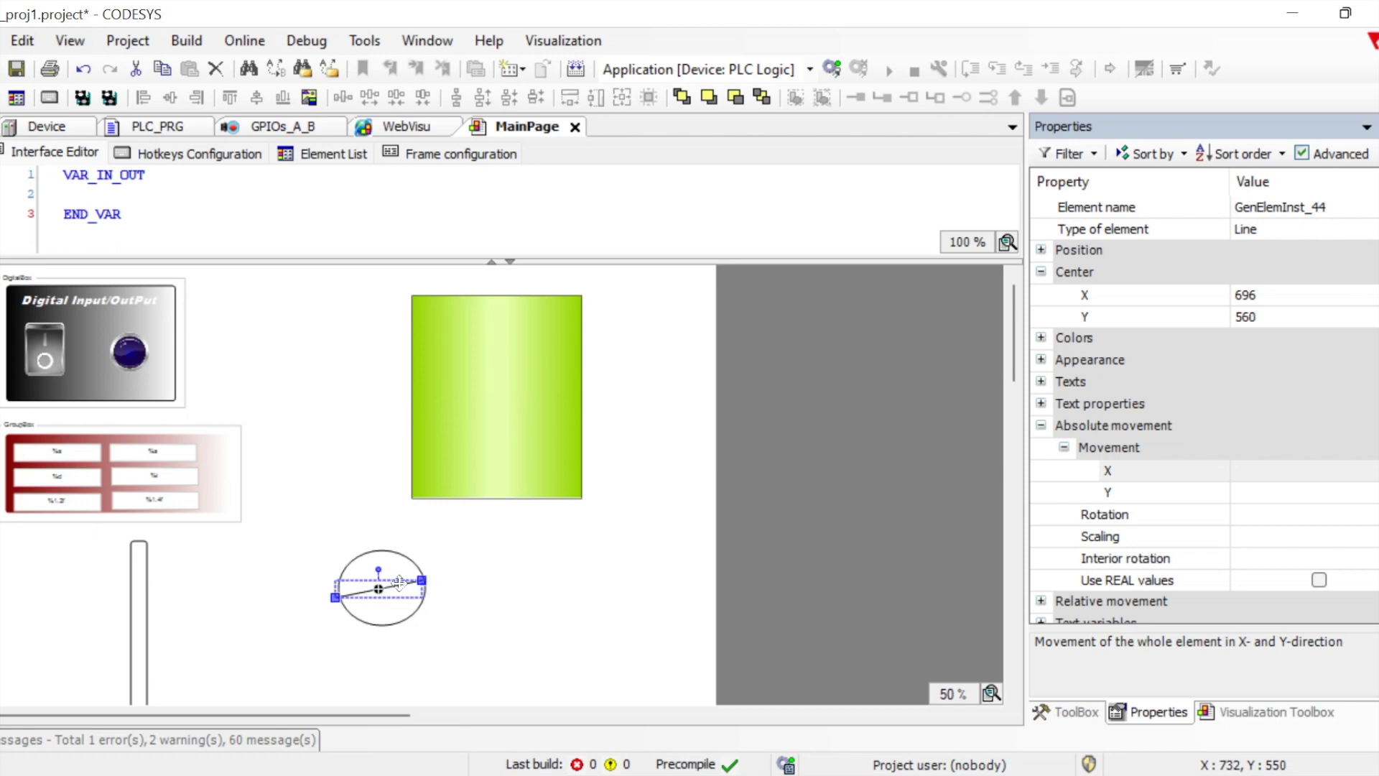
click(841, 589)
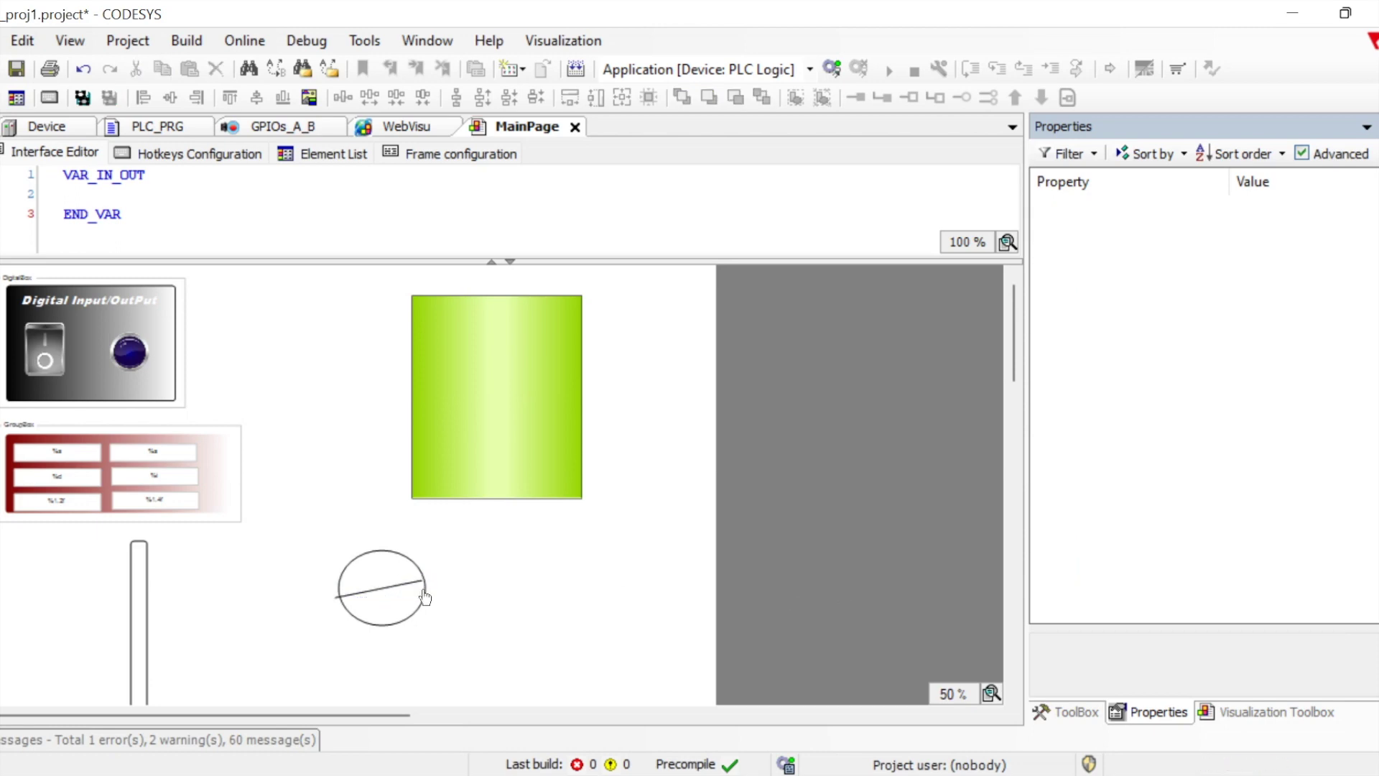
- Select the line inside the ellipse and nudge it horizontally until it is centred at about X 699, Y 560
click(398, 586)
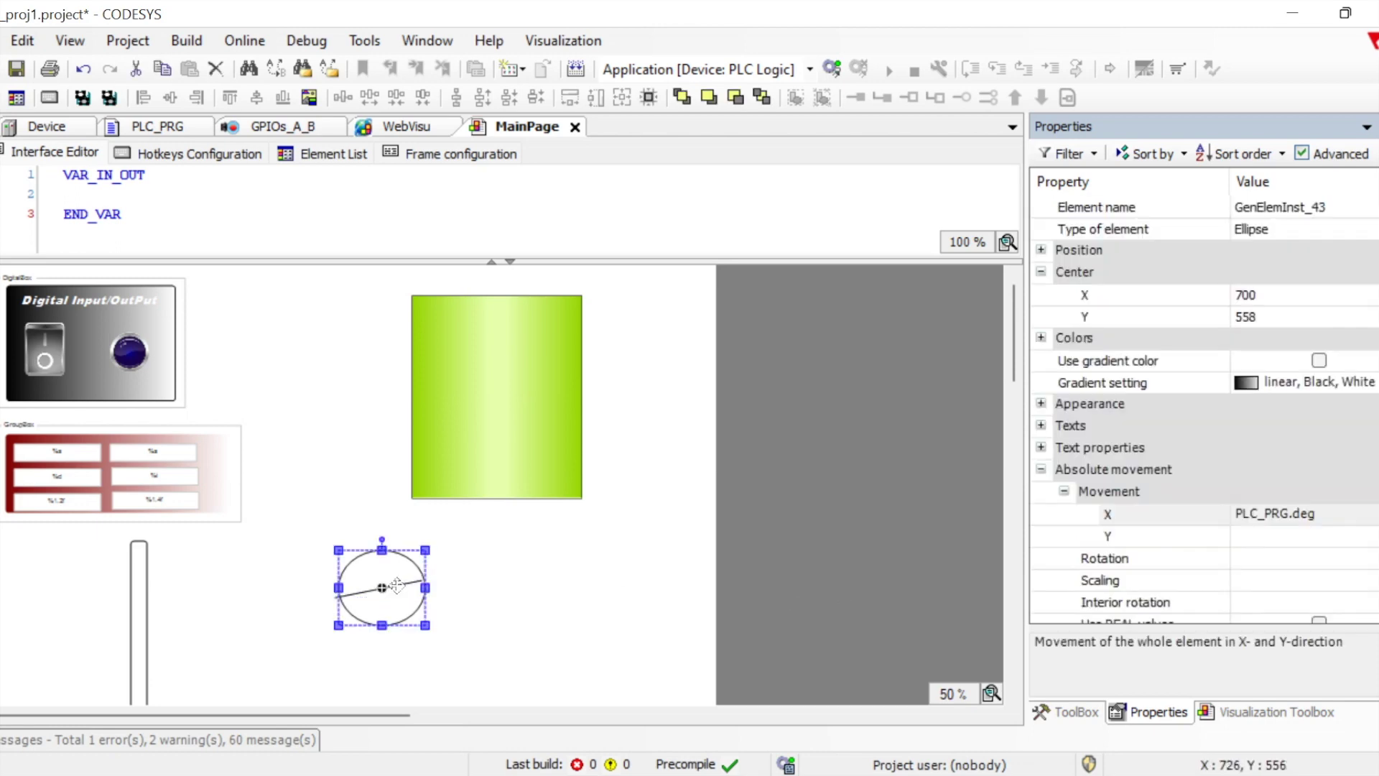
click(476, 585)
drag(476, 579, 407, 583)
click(403, 583)
click(462, 572)
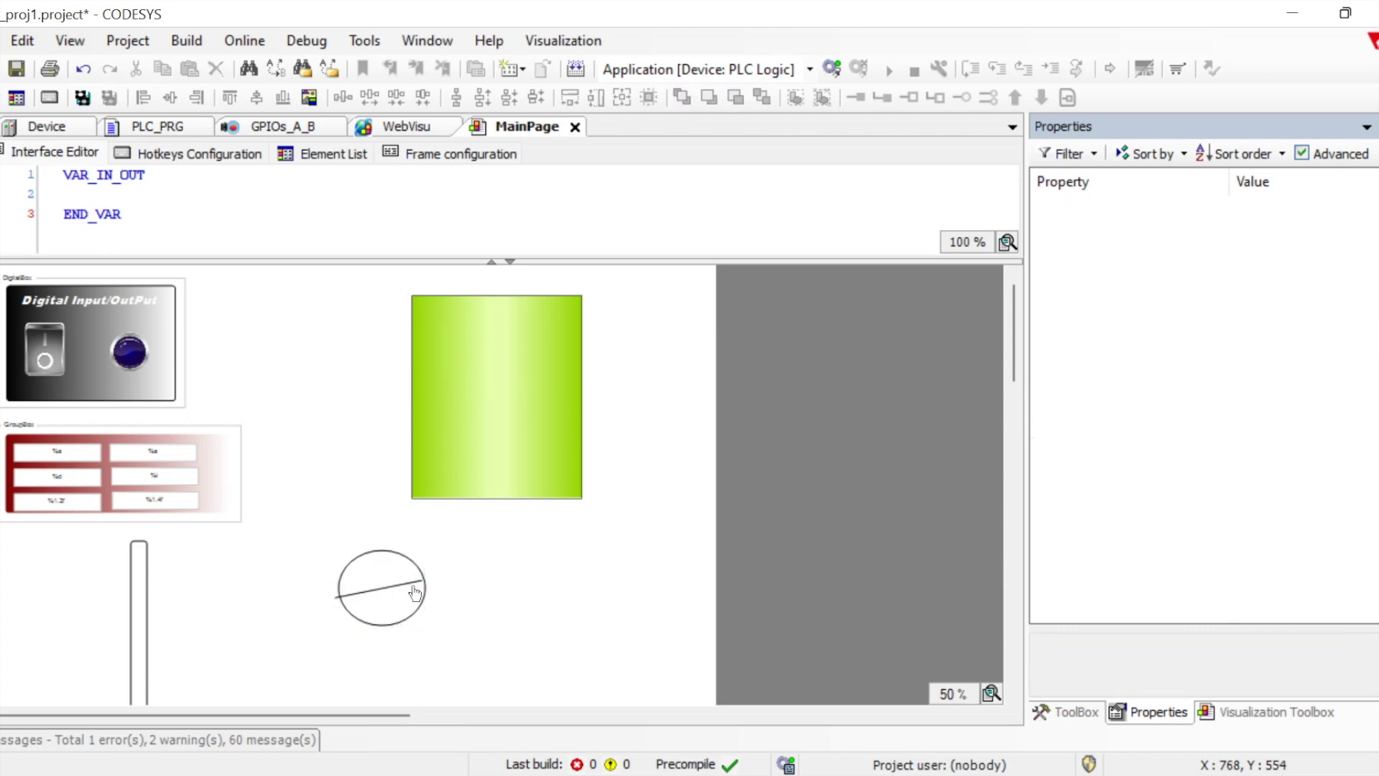
click(393, 596)
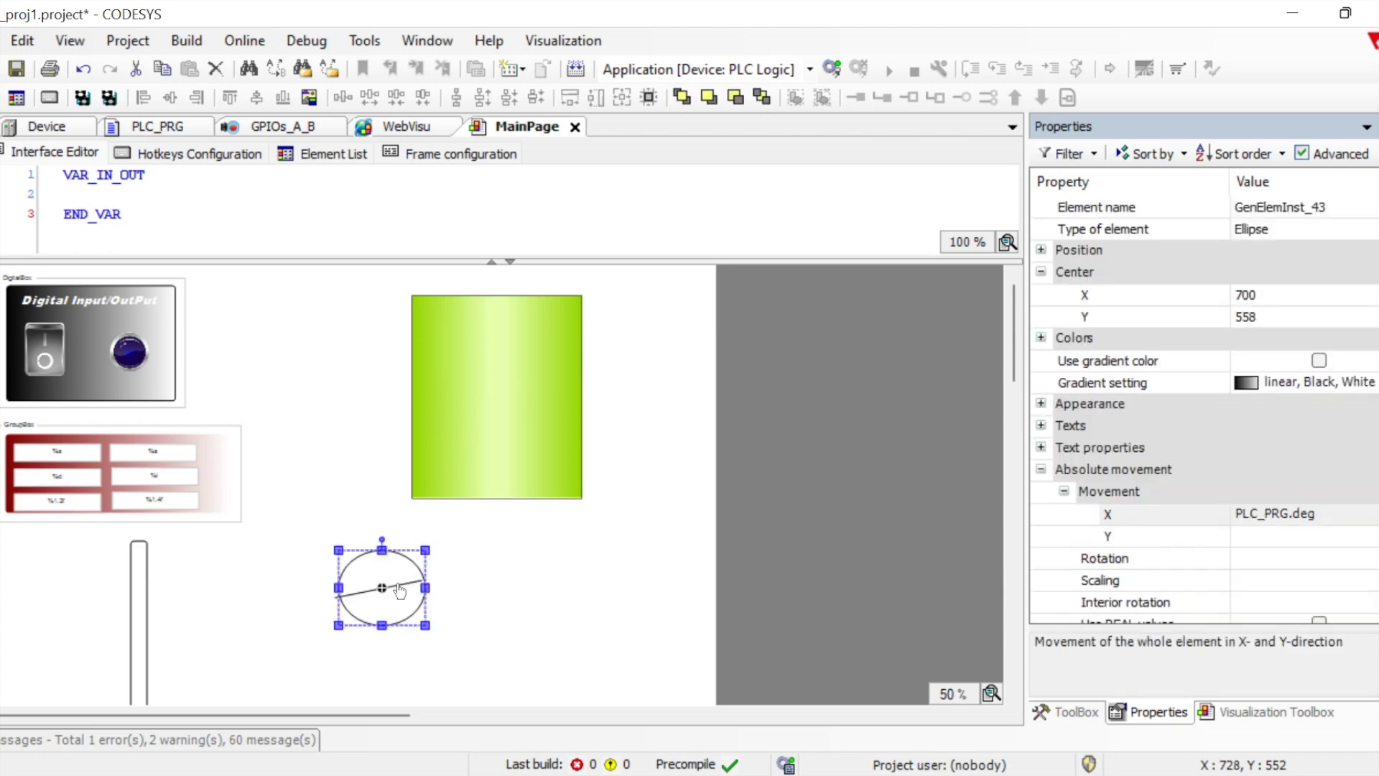
click(488, 558)
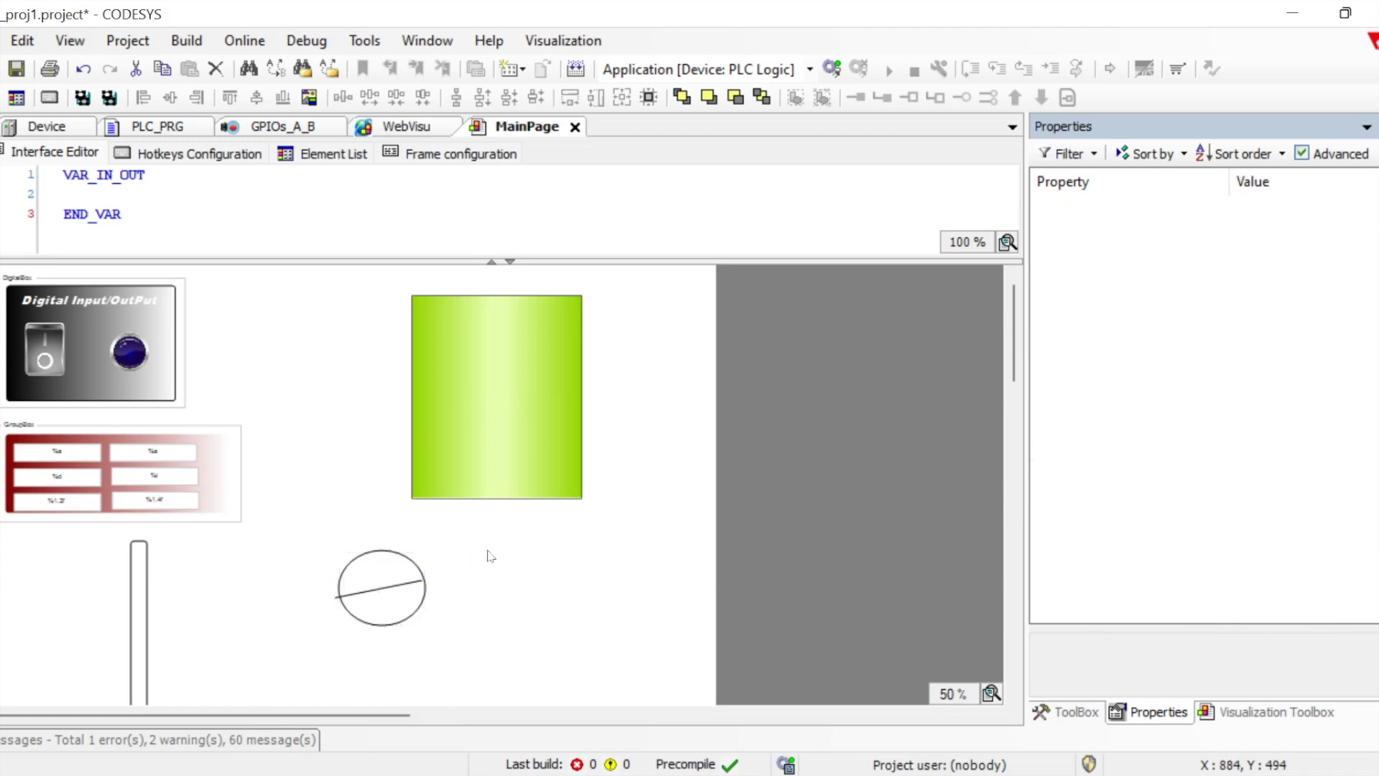
click(365, 594)
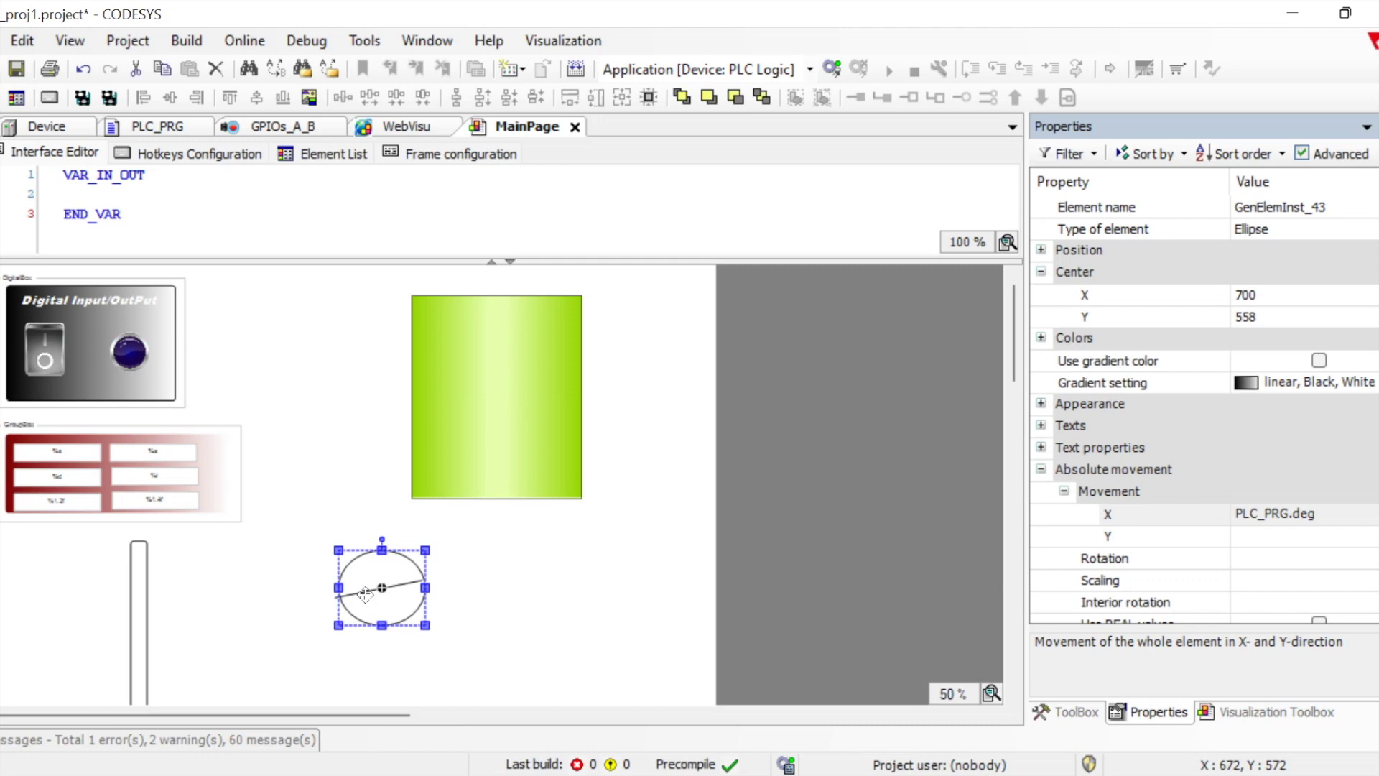
click(471, 566)
click(413, 584)
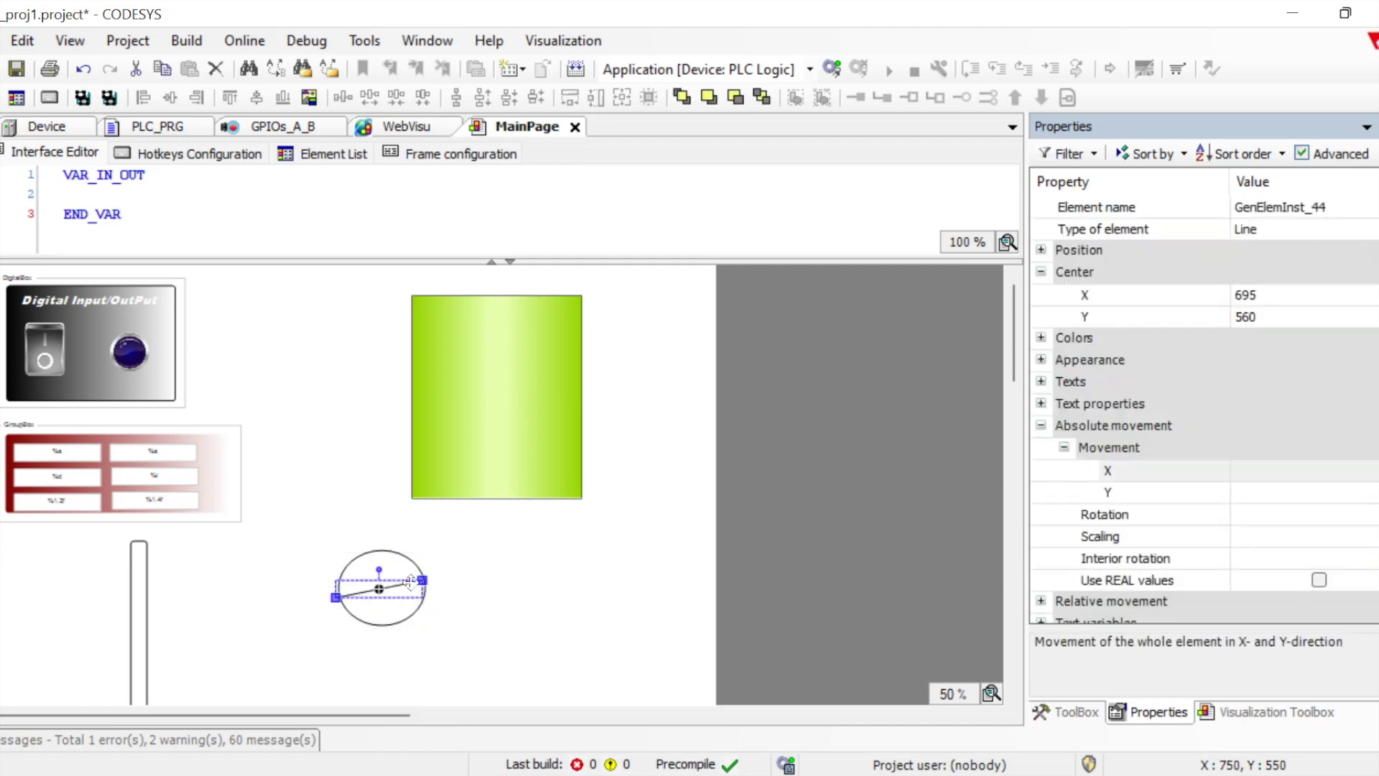
key(Right)
key(Right)
- Duplicate the line, rotate the copy roughly perpendicular to the original and move it up to form a cross in the ellipse
key(ctrl+c)
key(ctrl+v)
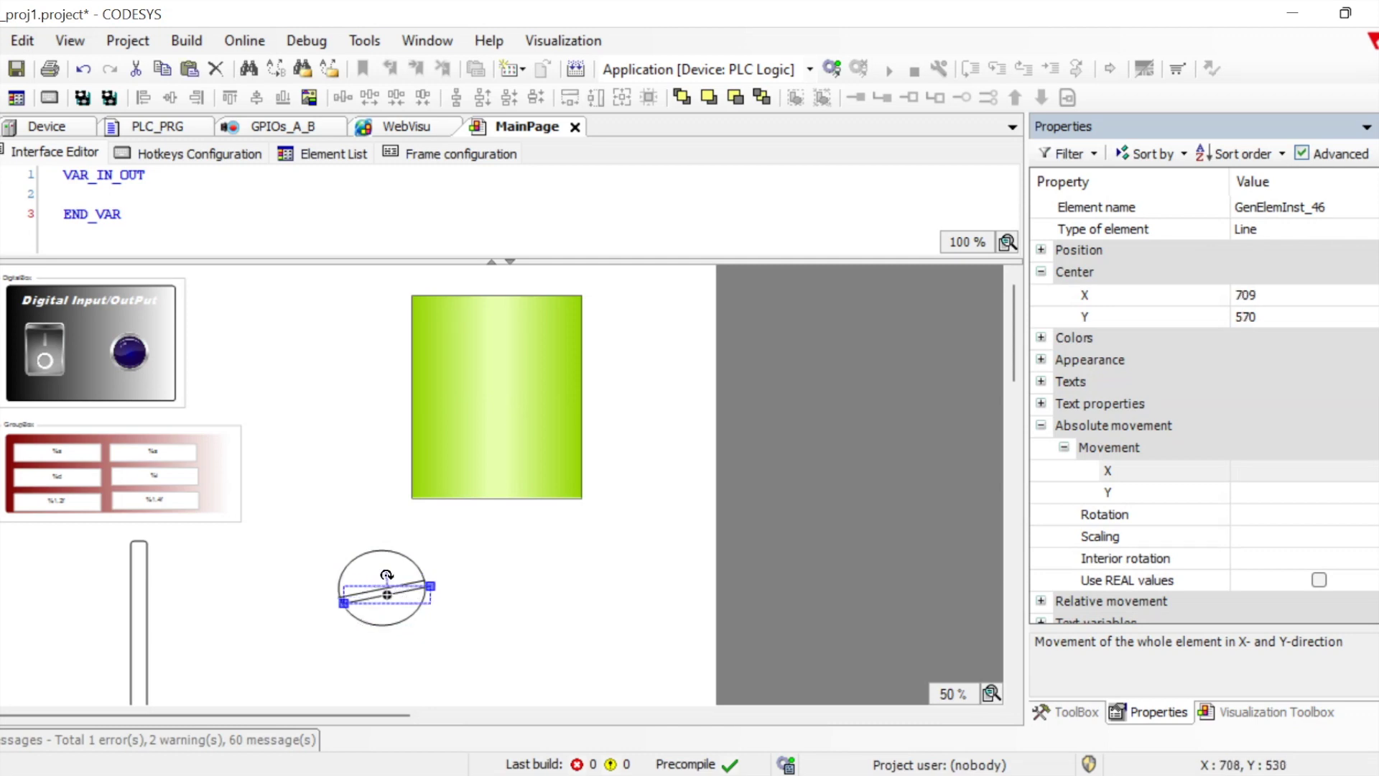
drag(386, 575, 393, 593)
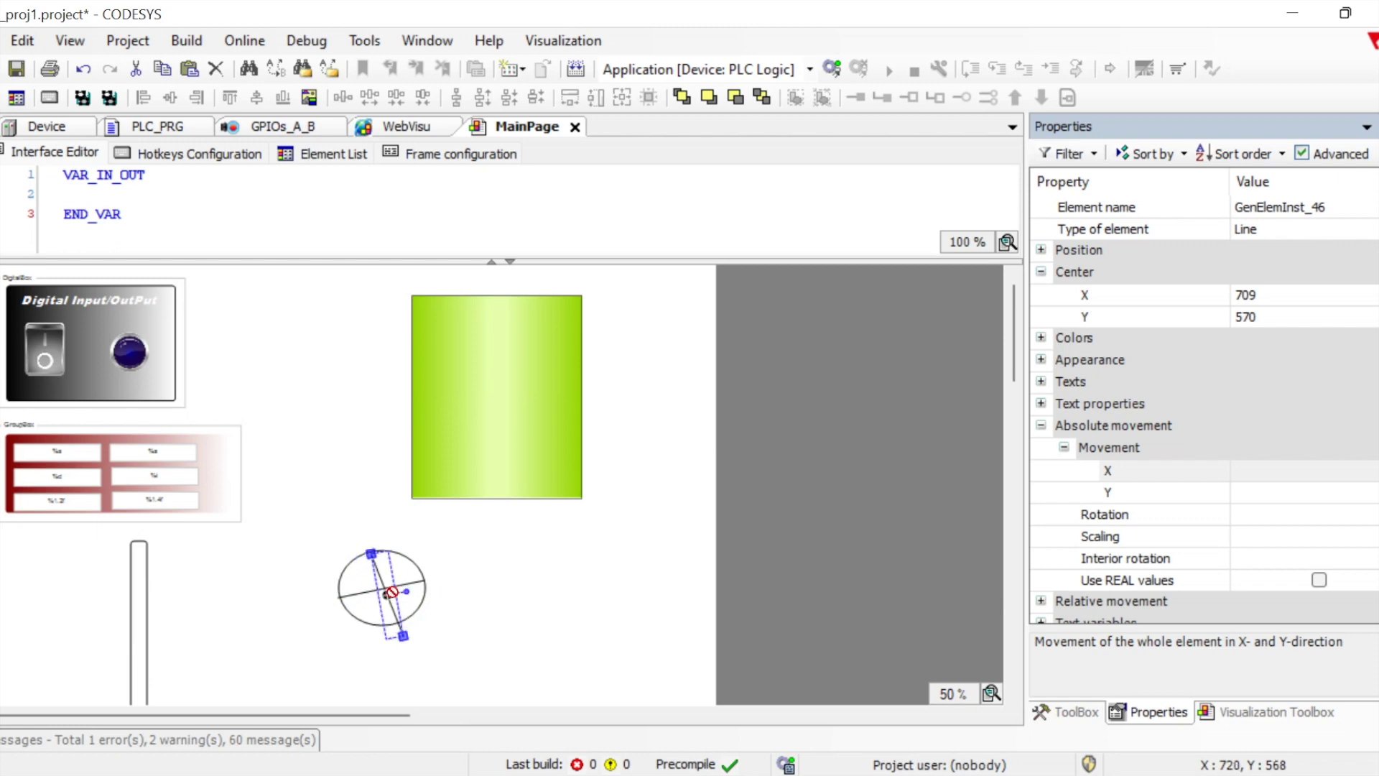
key(Up)
key(Up)
key(Up)
key(Up)
key(Up)
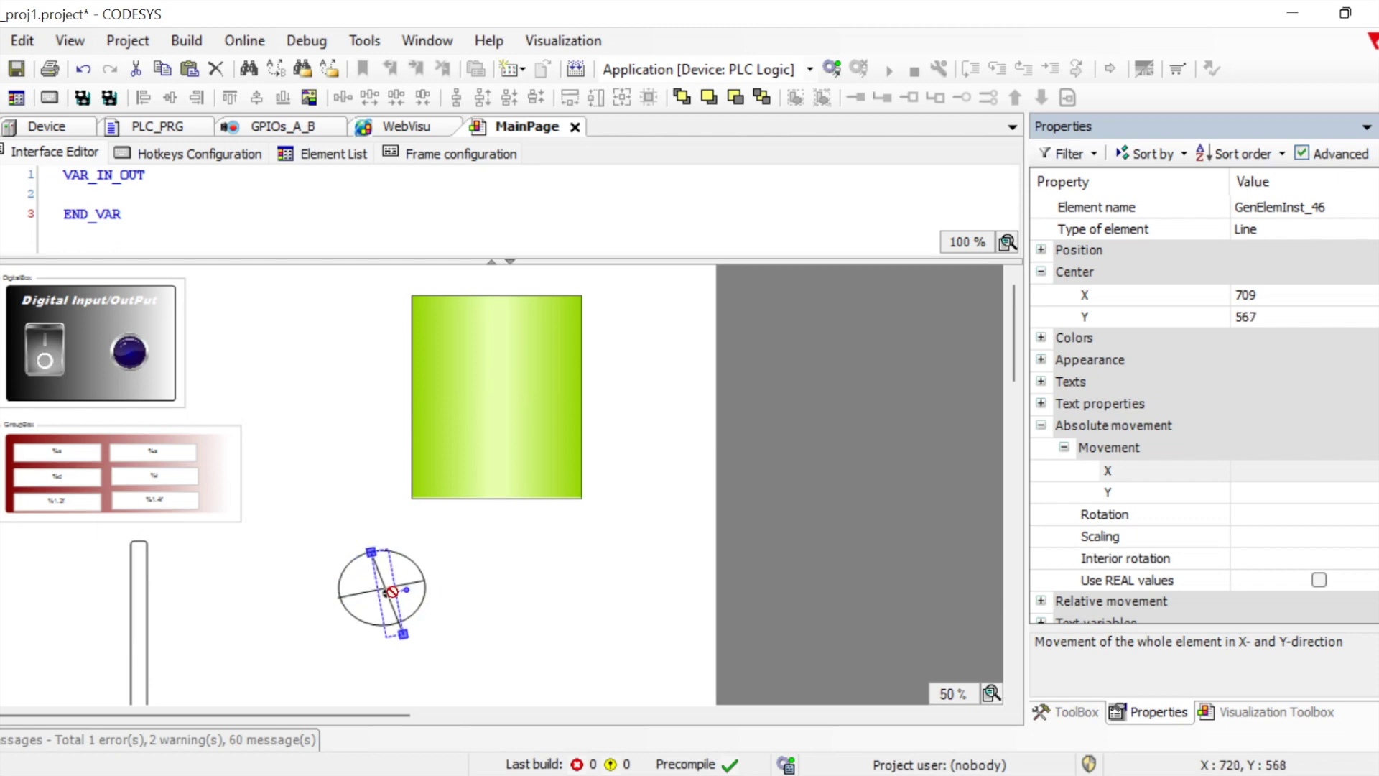
- Assign PLC_PRG.deg to the interior rotation of the original near-horizontal line
click(384, 587)
click(1290, 523)
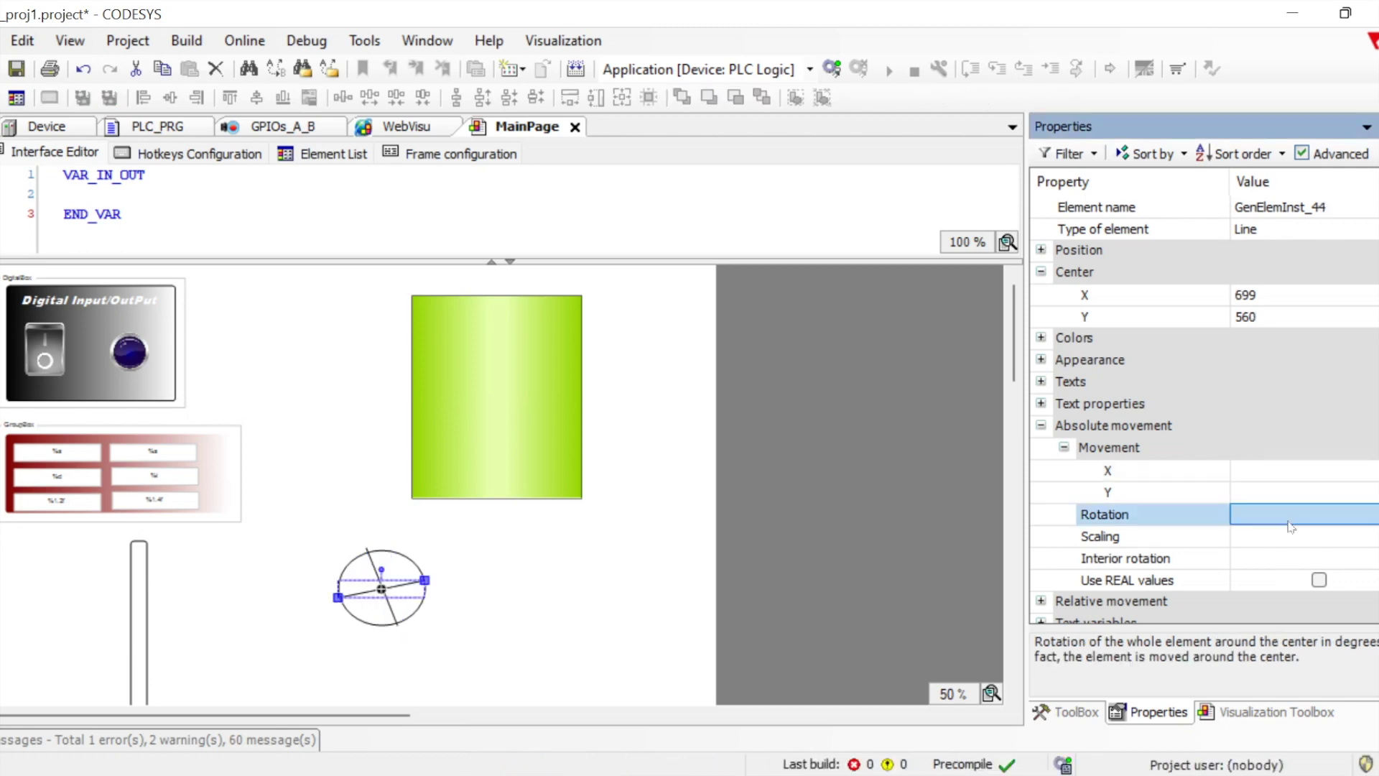
click(1283, 568)
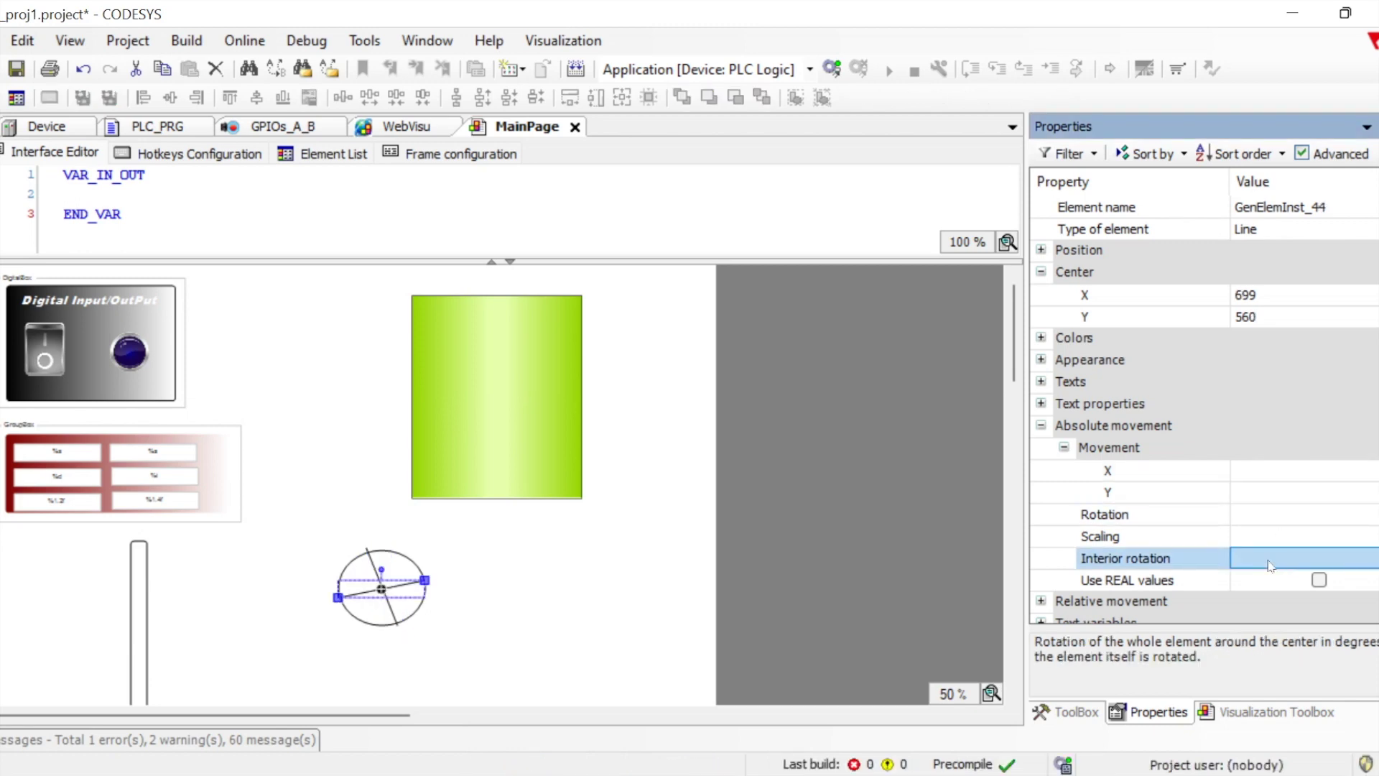
click(1269, 564)
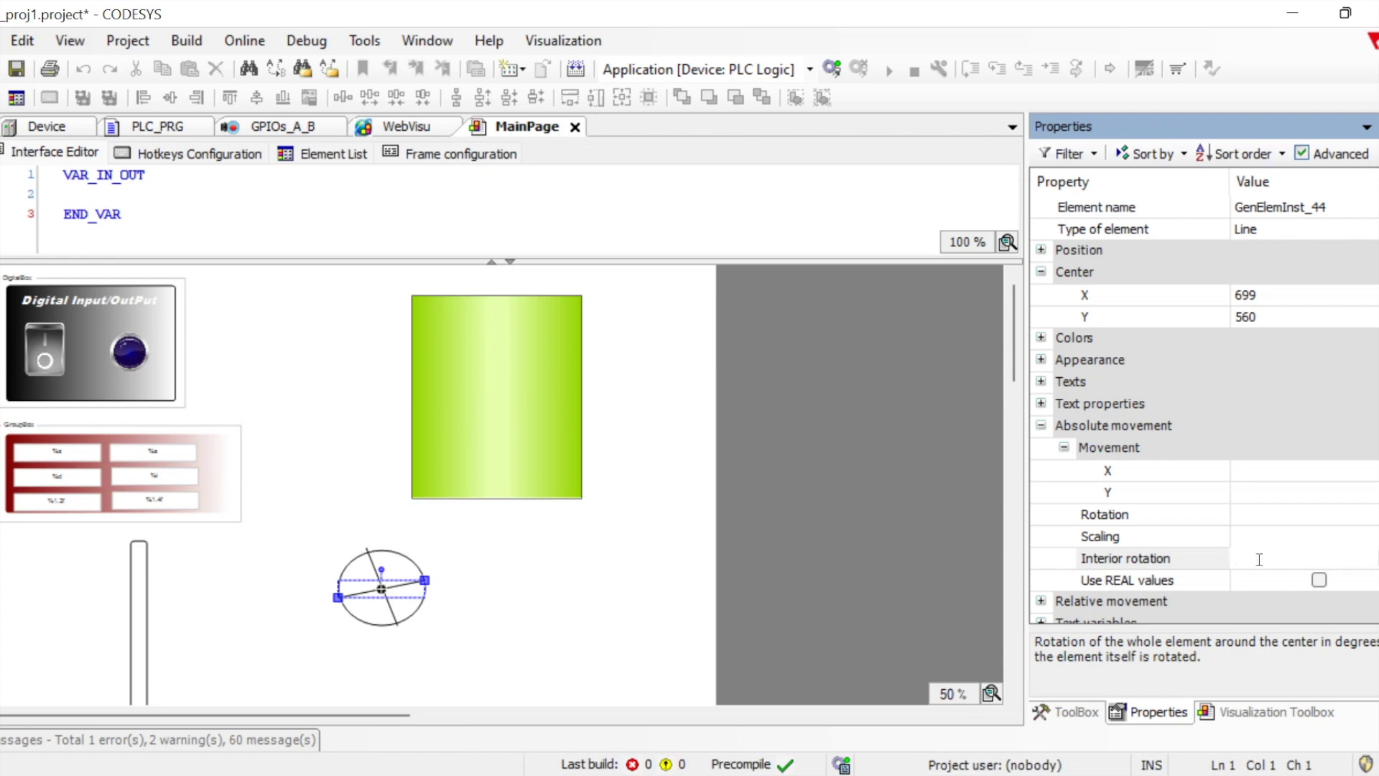
text(plc)
key(Down)
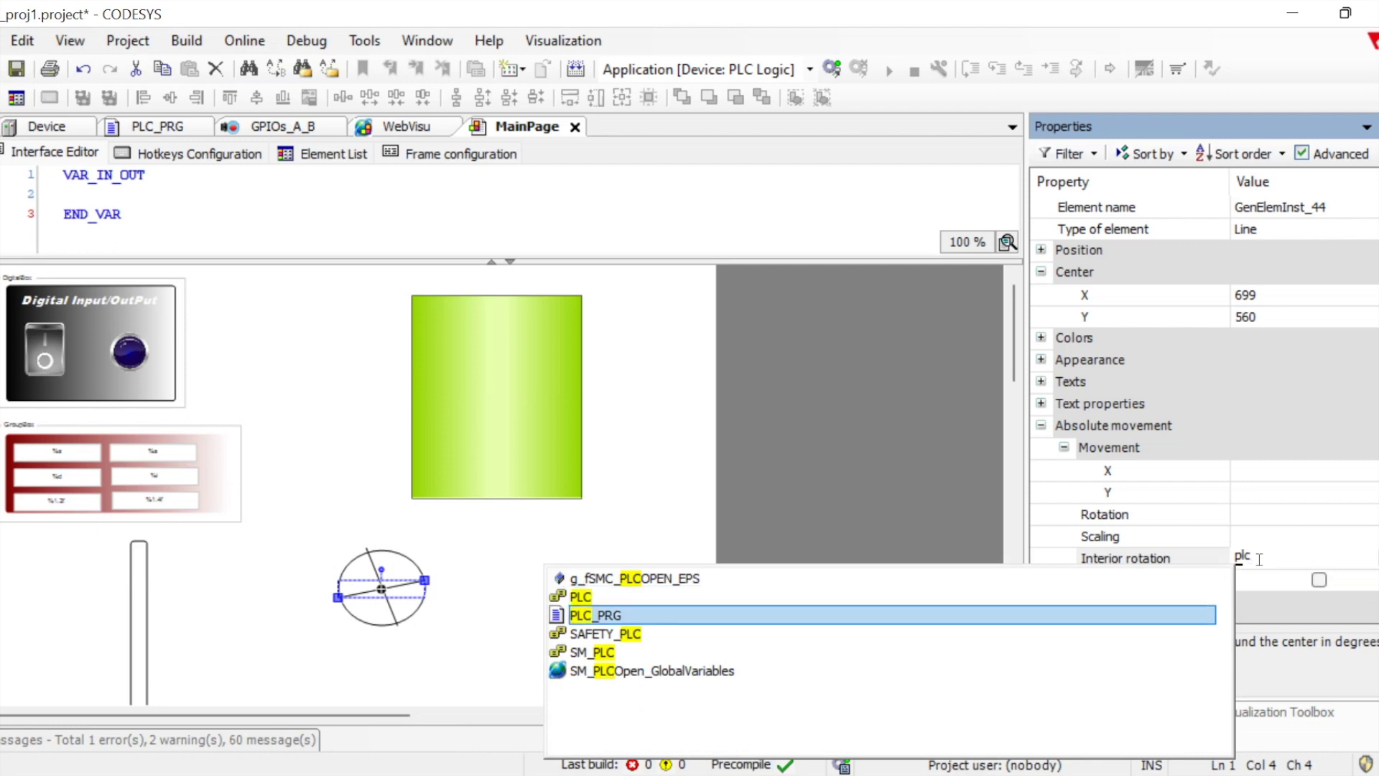
key(Return)
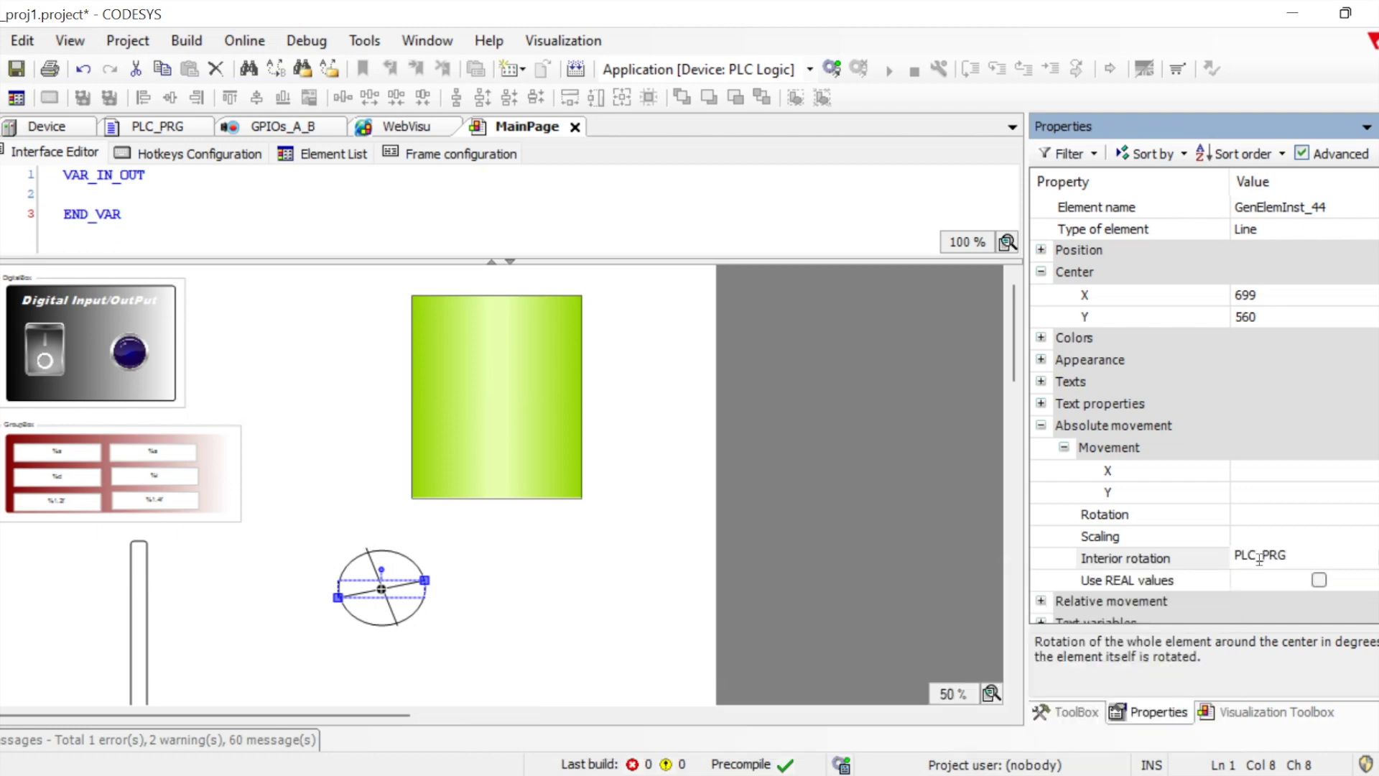
text(.)
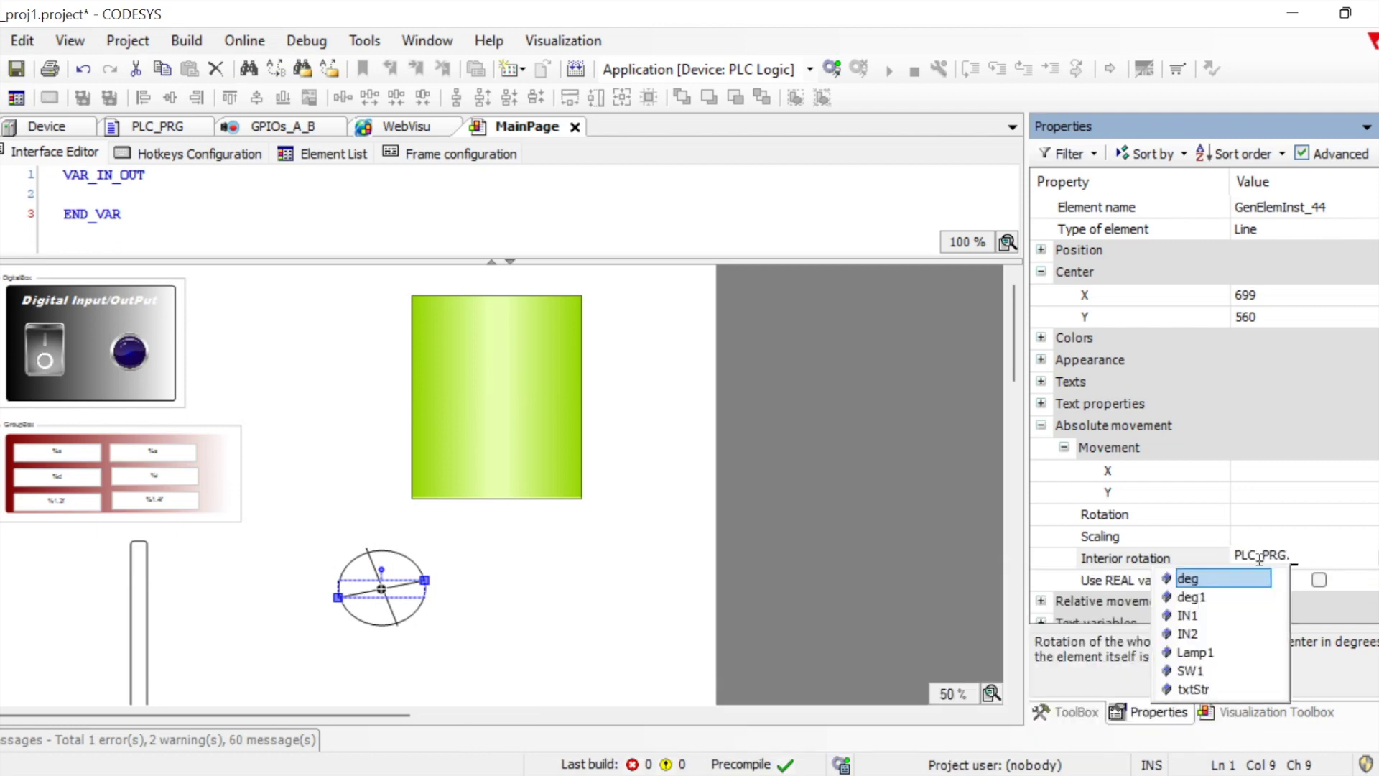
key(Return)
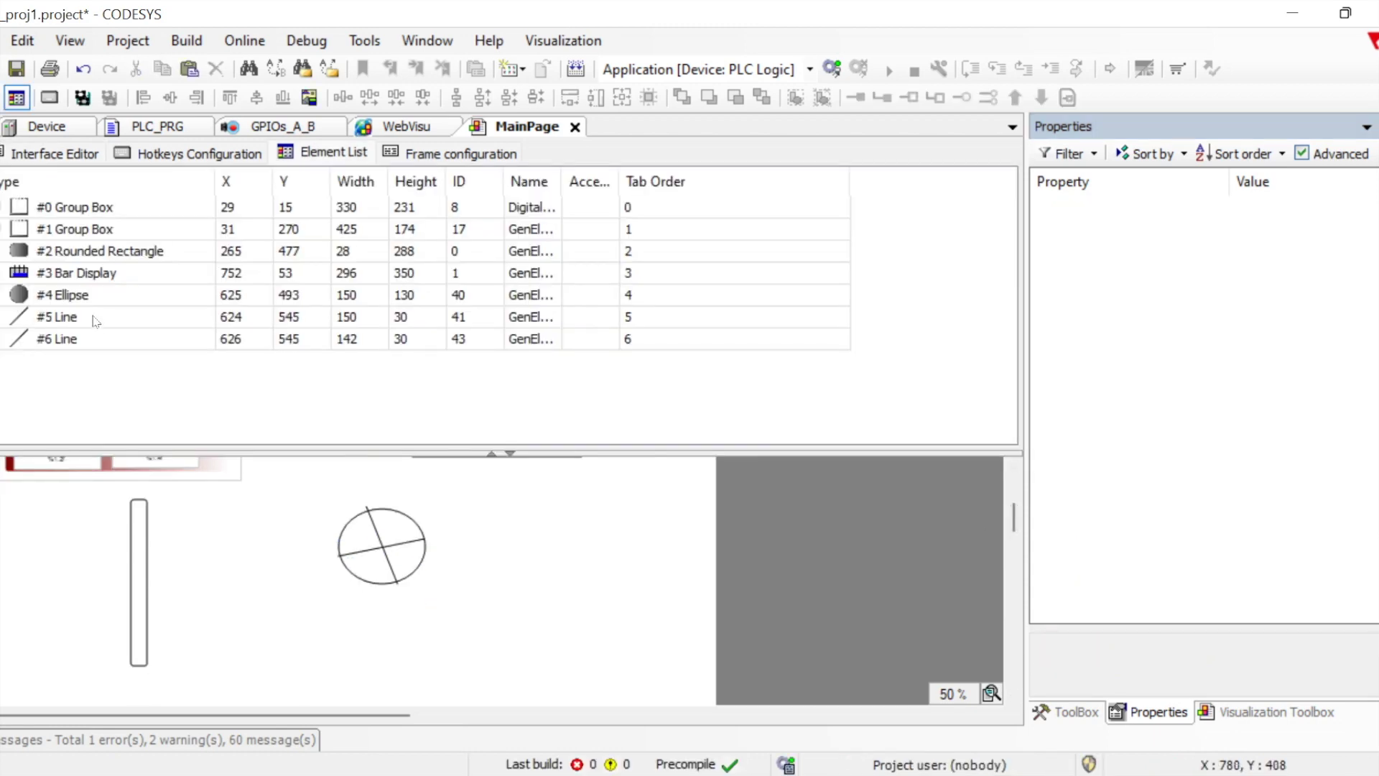
- Assign PLC_PRG.deg to the interior rotation of the rotated line copy, #6 Line in the element list
click(95, 321)
click(128, 343)
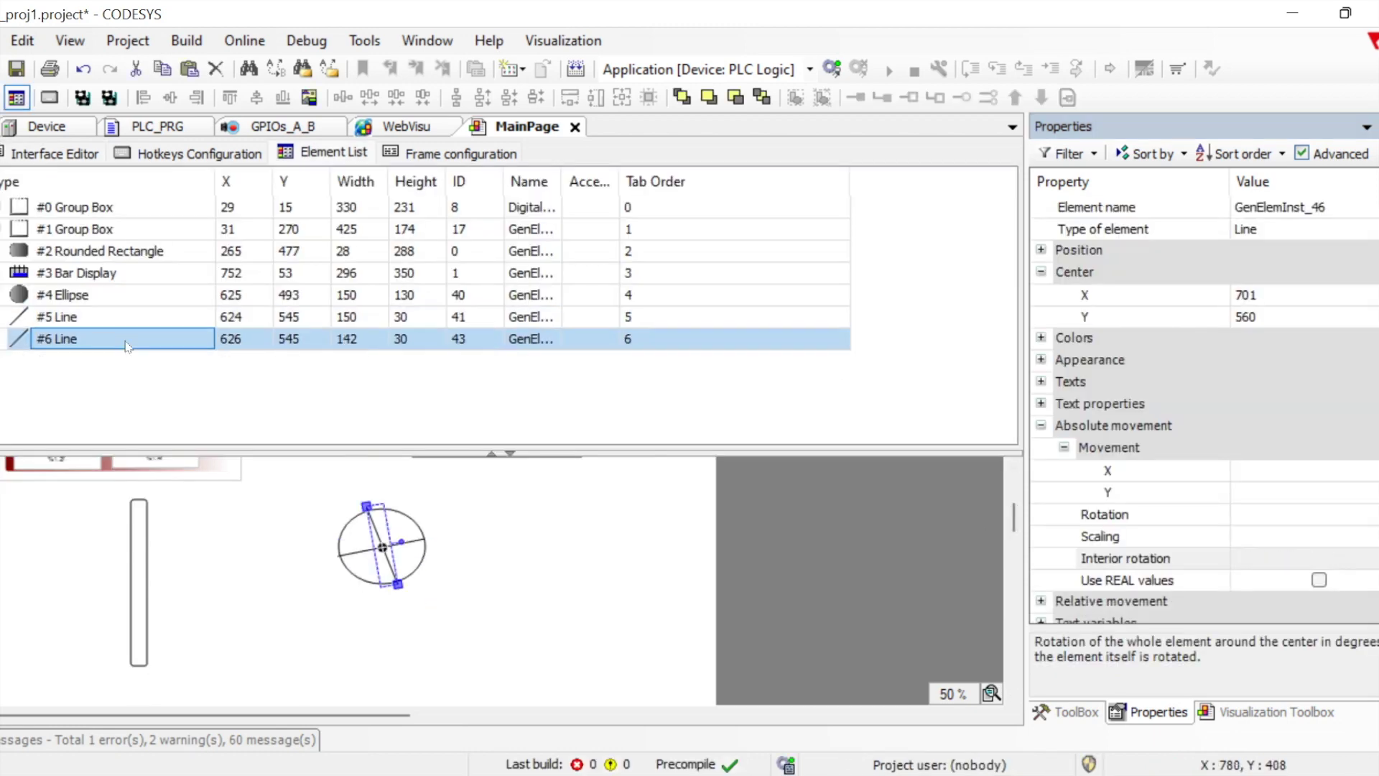
click(1270, 560)
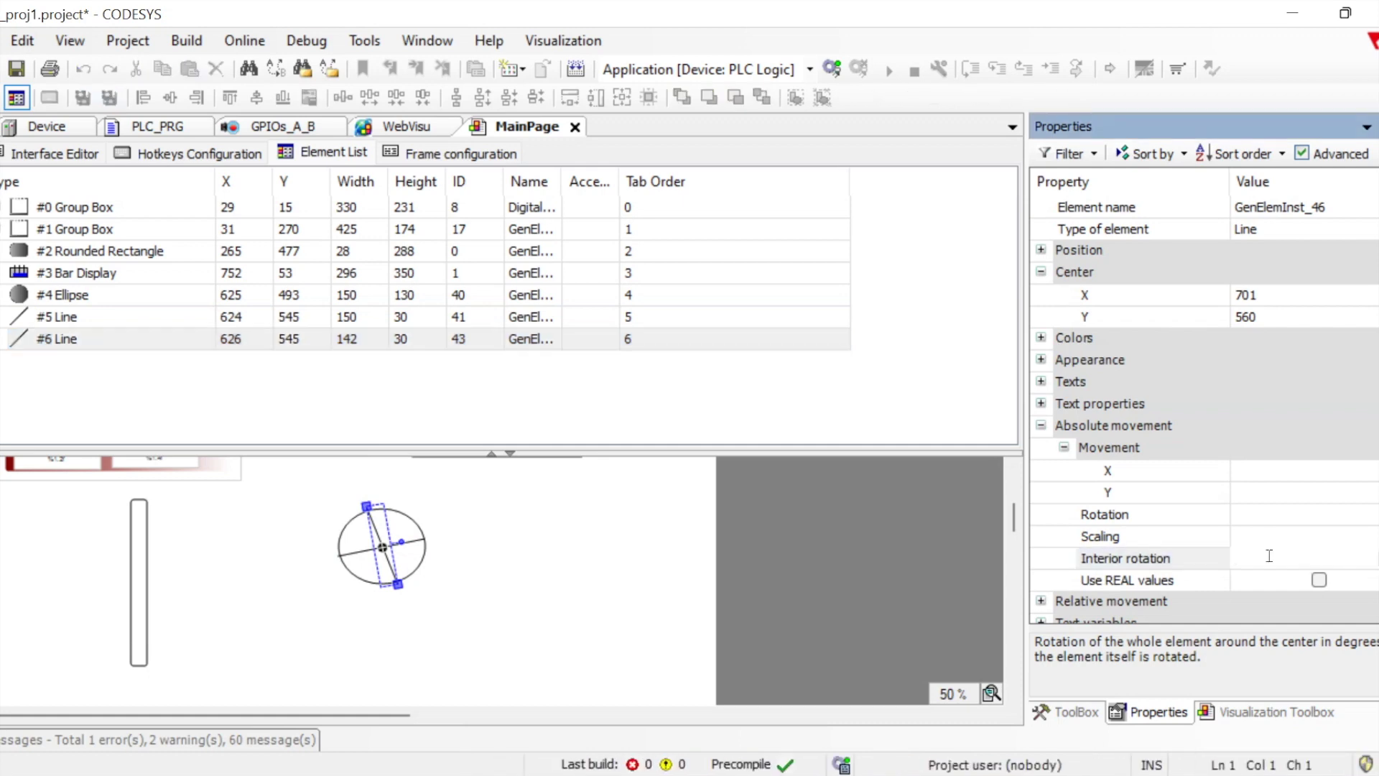
text(plc)
key(Down)
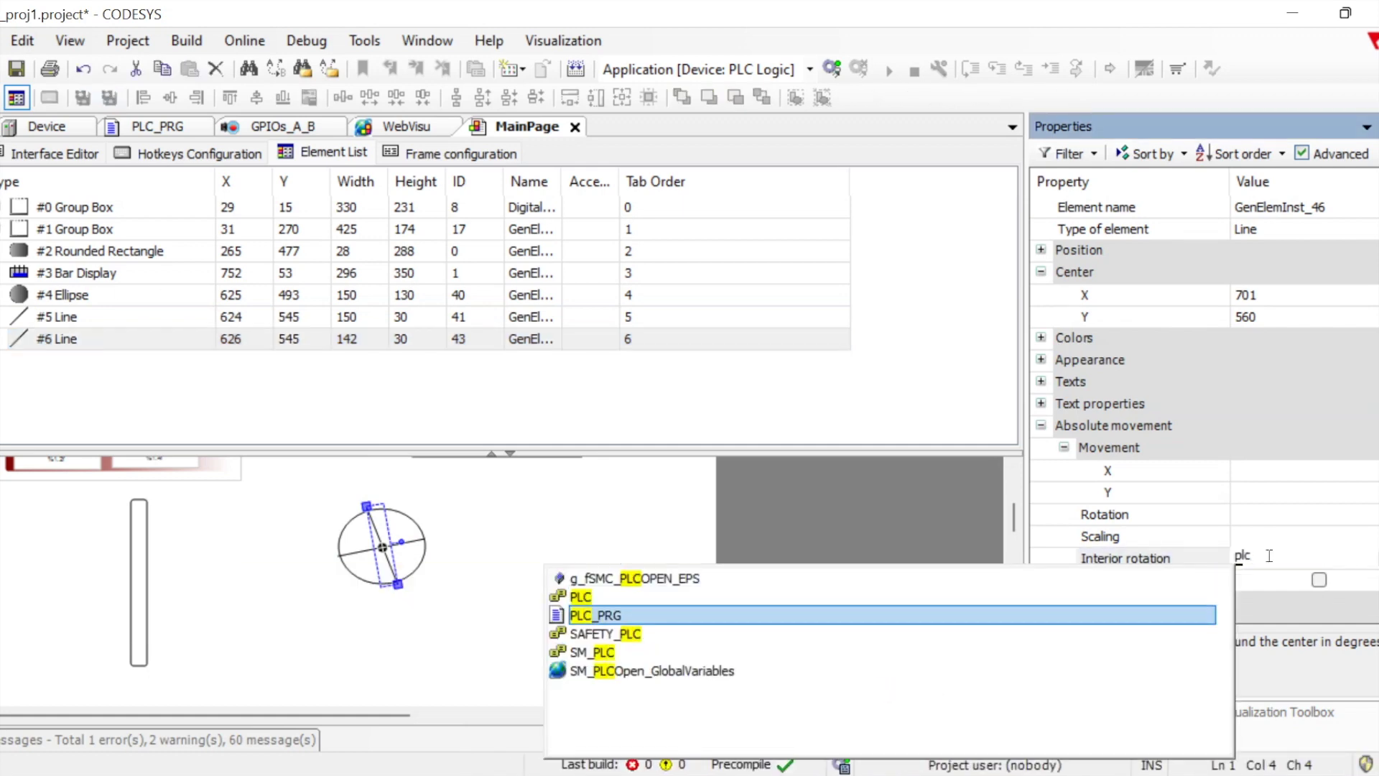
key(Return)
text(.deg)
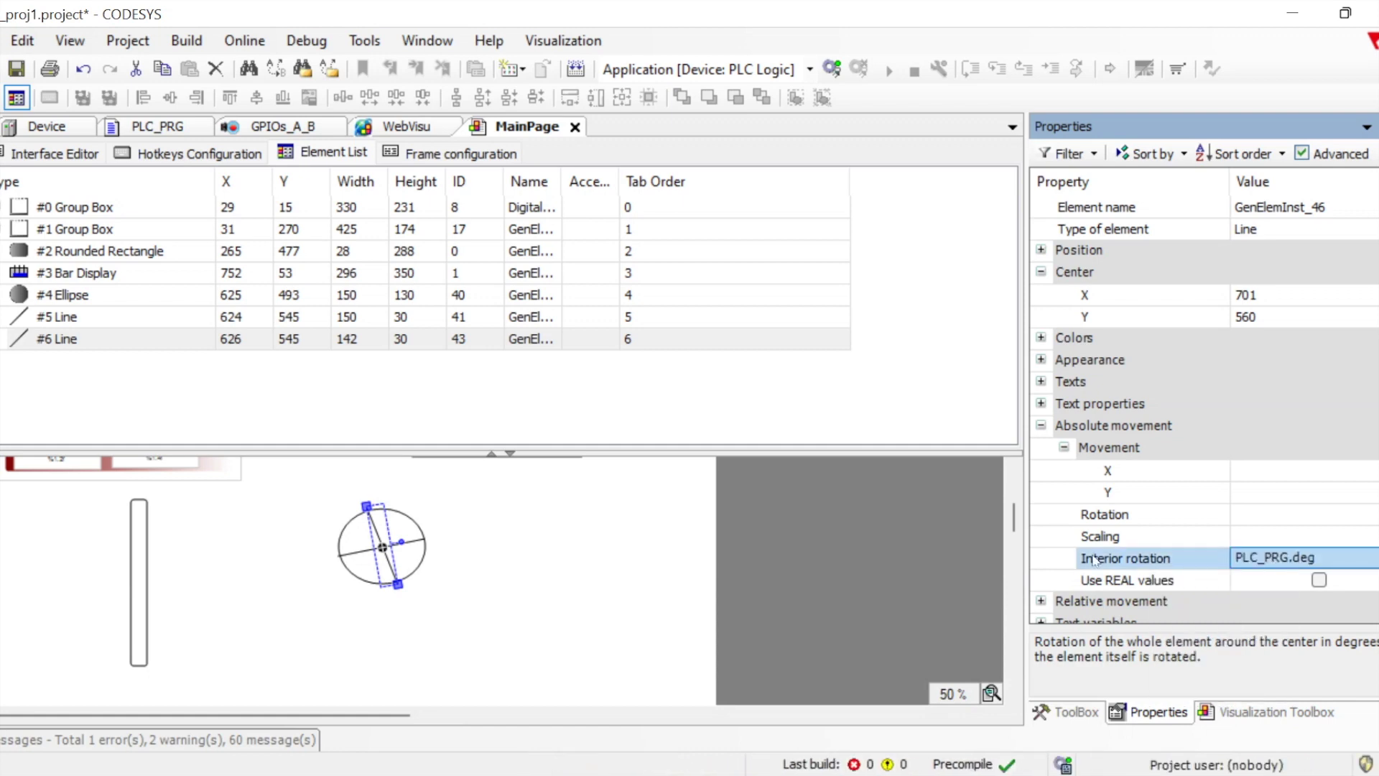
- Clear the variable from the ellipse's X movement and deselect the ellipse
click(853, 580)
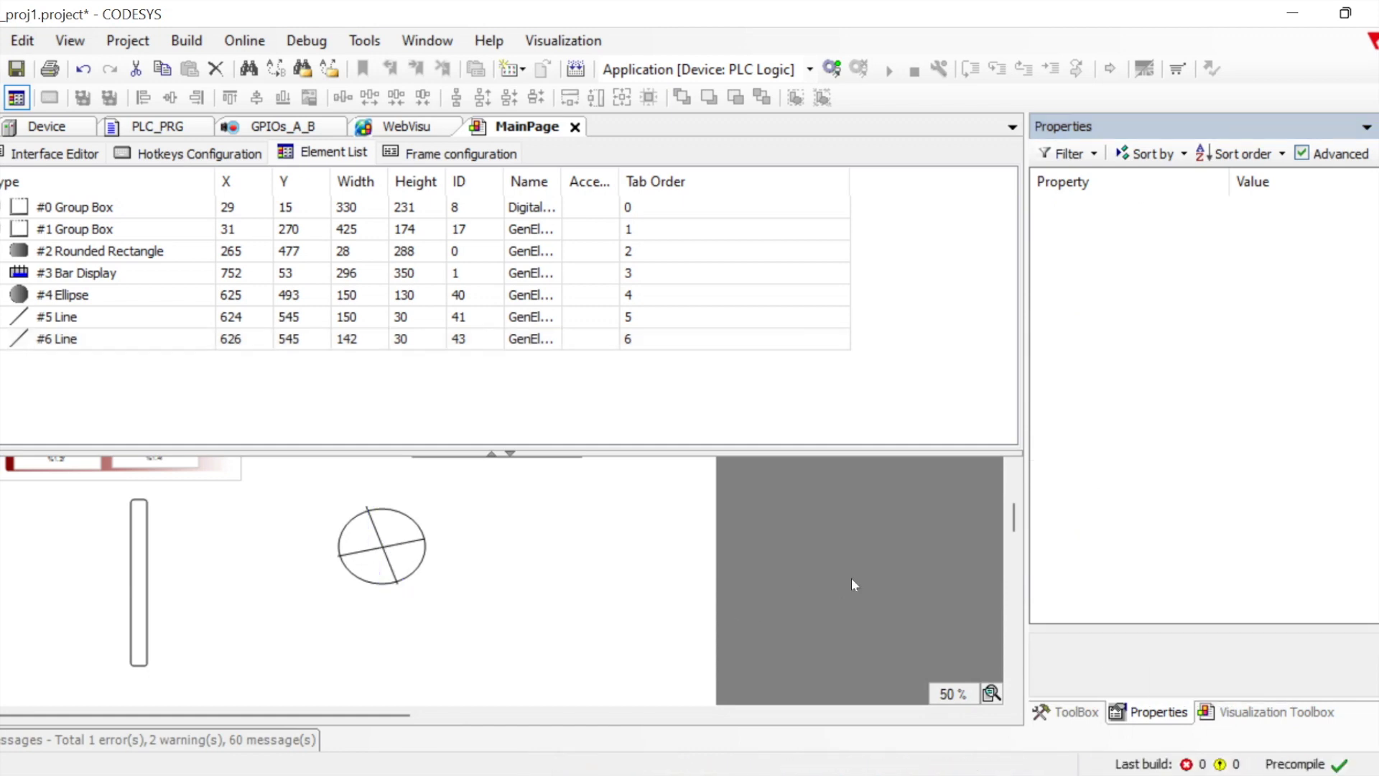
click(396, 524)
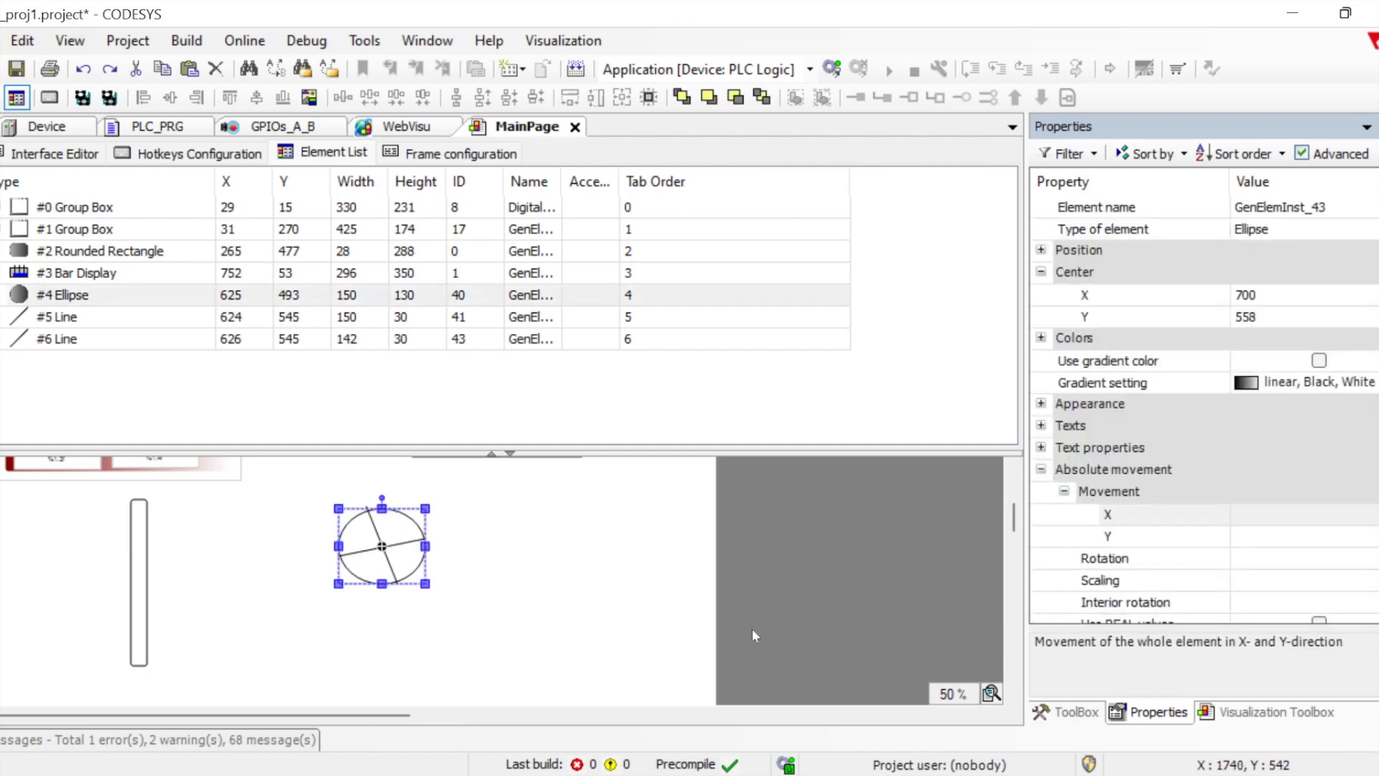
click(602, 605)
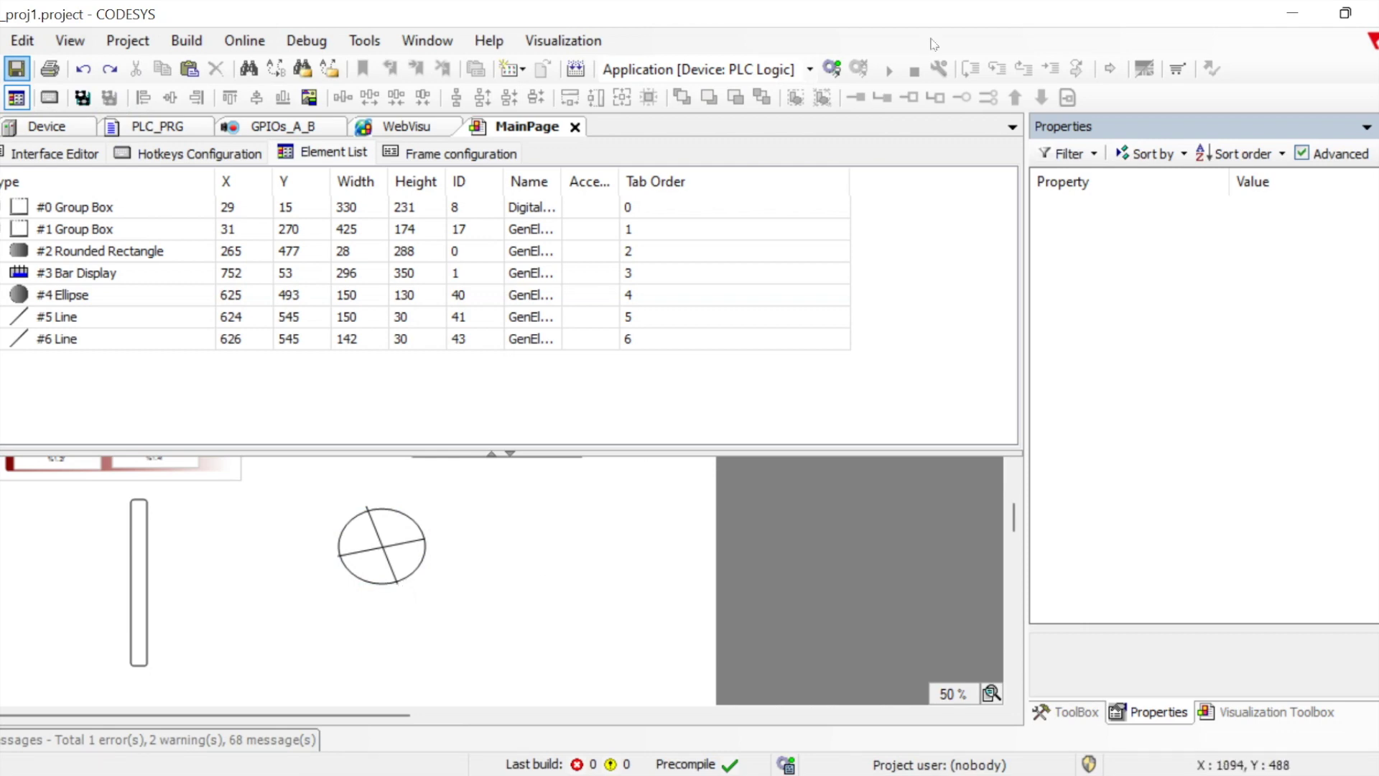
- Log in to the controller with an online change to transfer the modified visualization
click(832, 72)
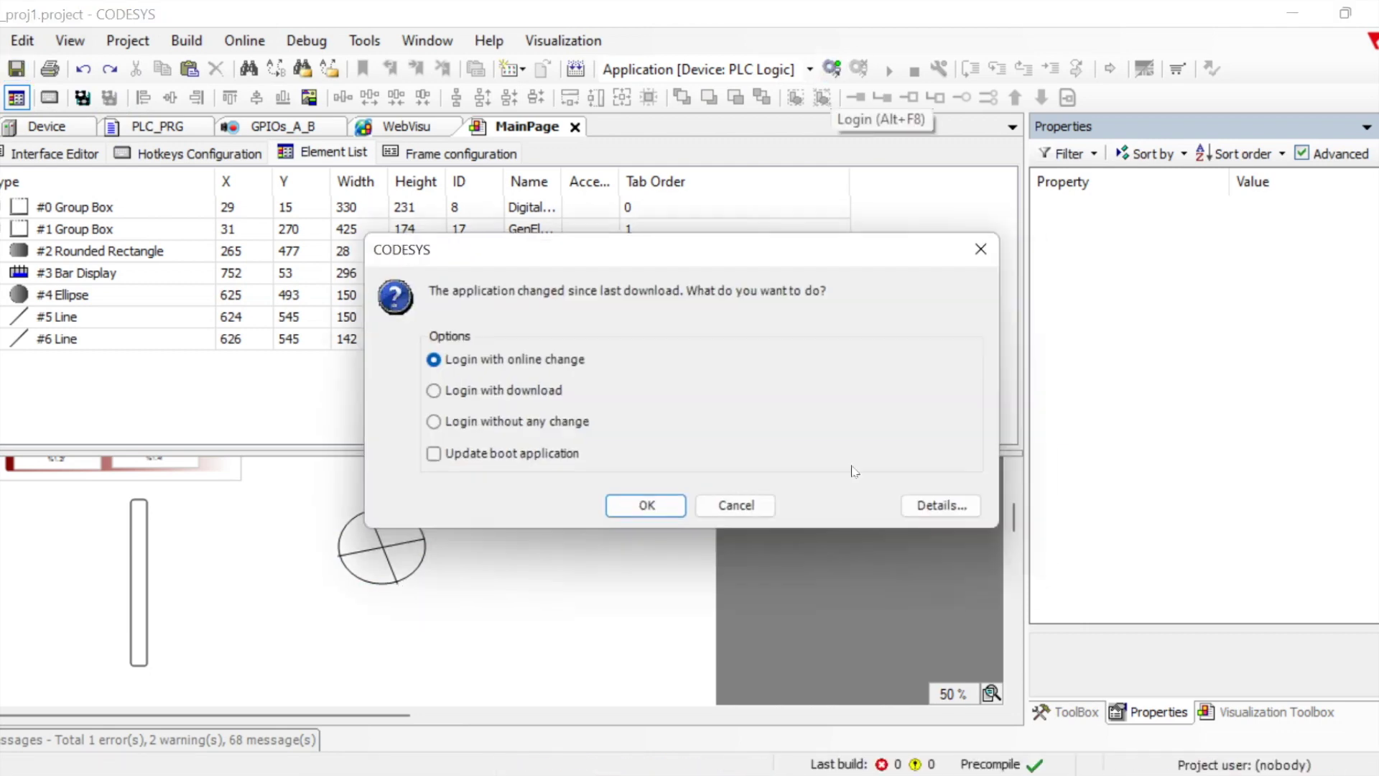
click(548, 399)
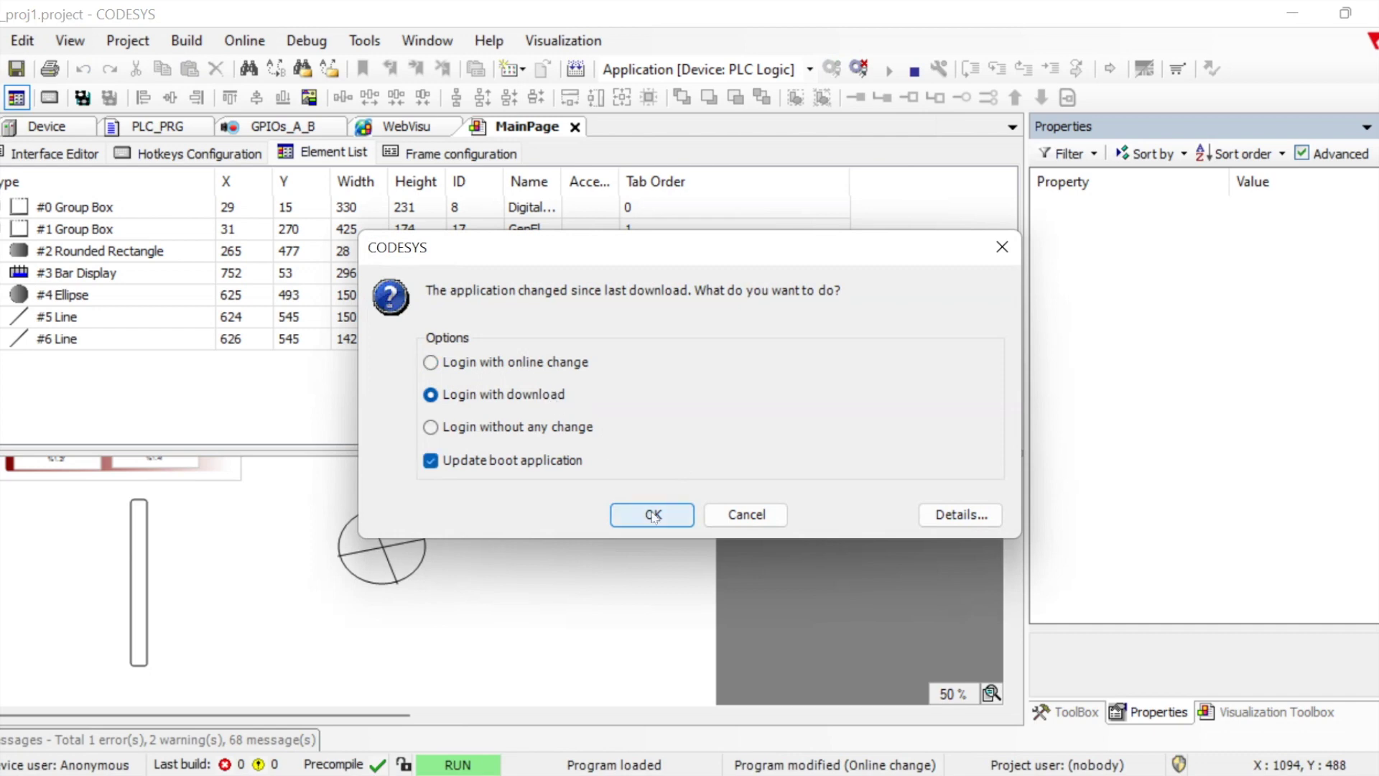
click(551, 367)
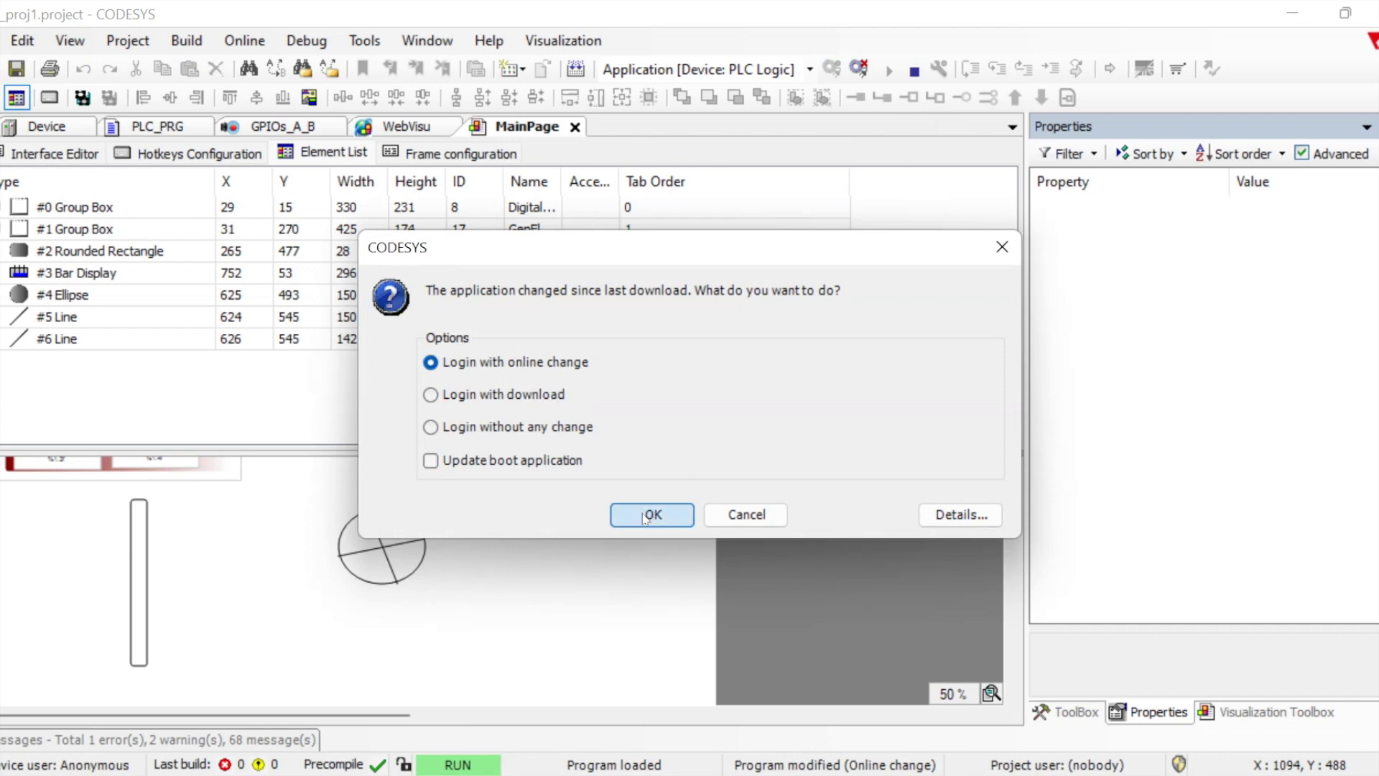
click(652, 514)
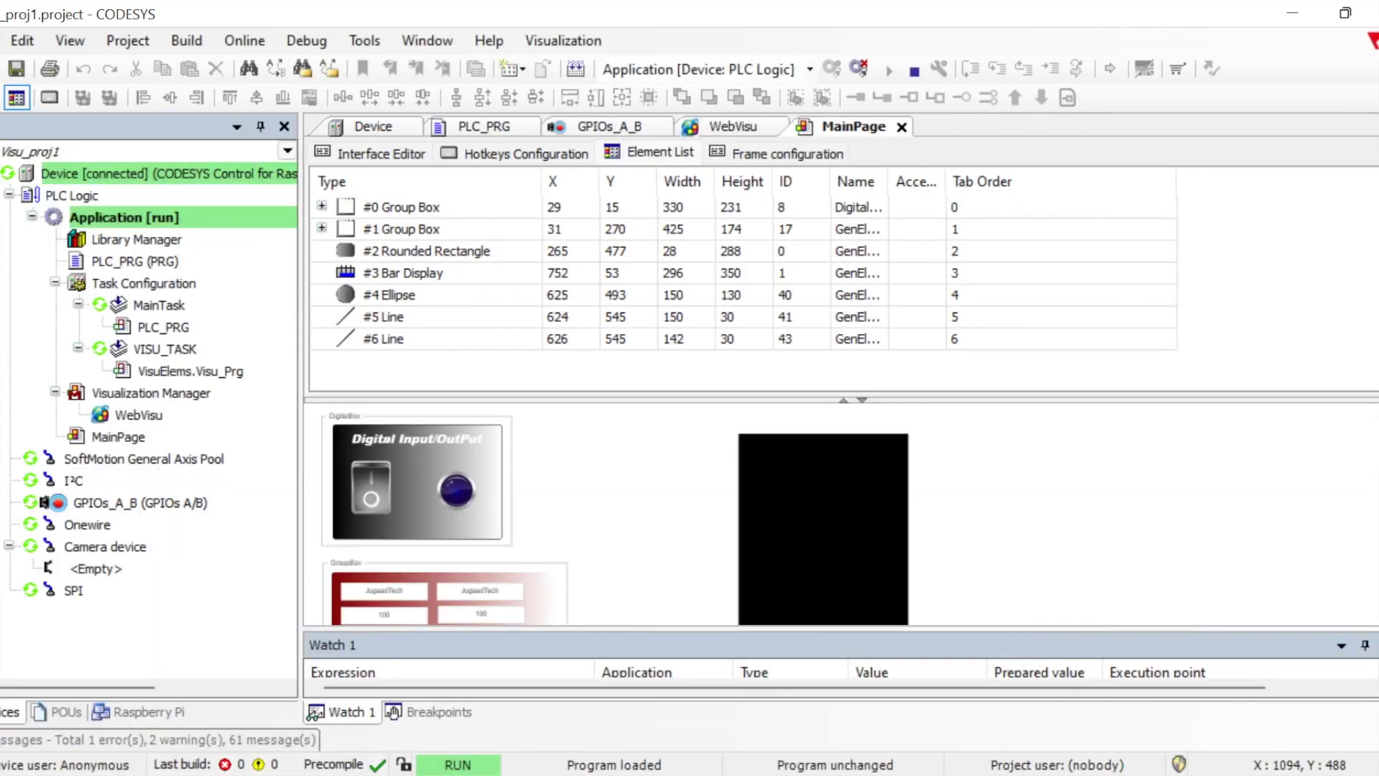
- Switch to the browser, reload the web visualization and operate the rocker switch to test the crossed ellipse
click(708, 439)
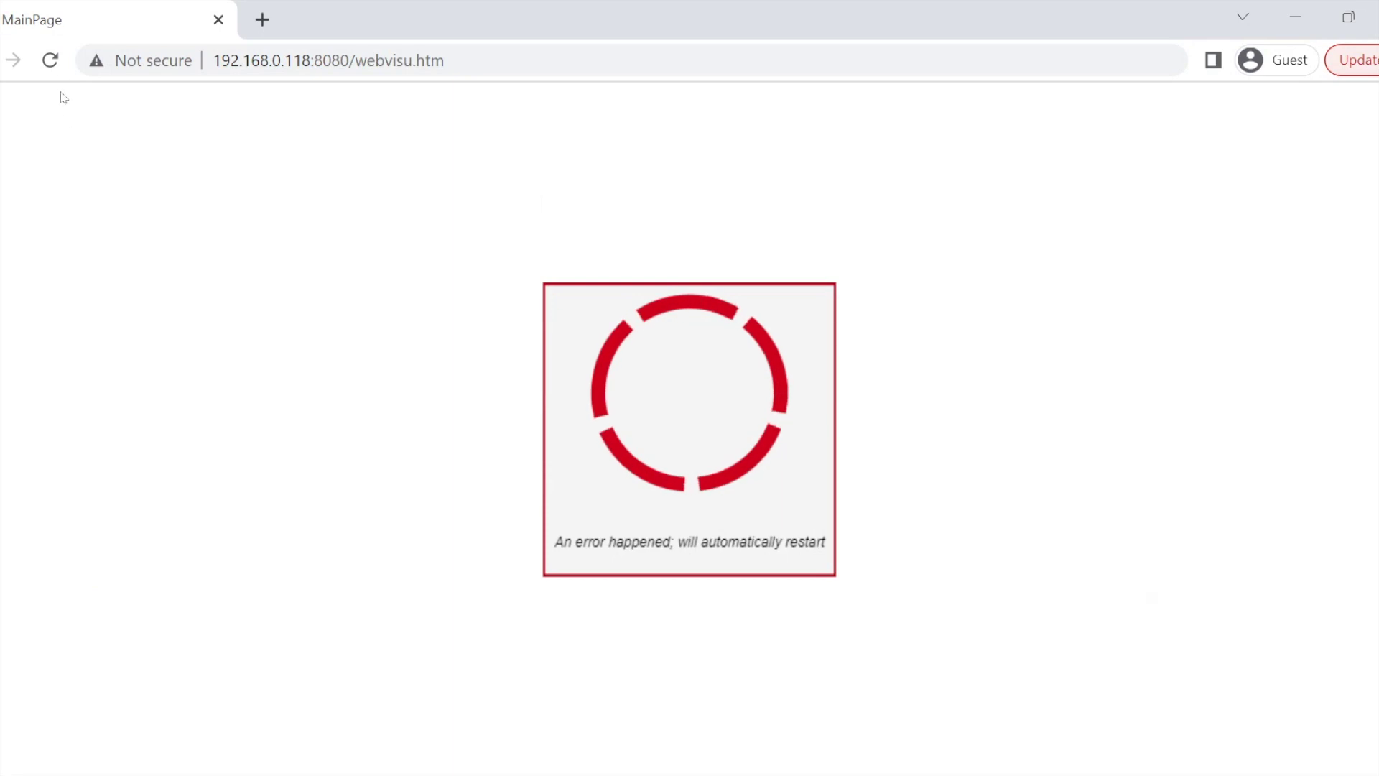
click(52, 61)
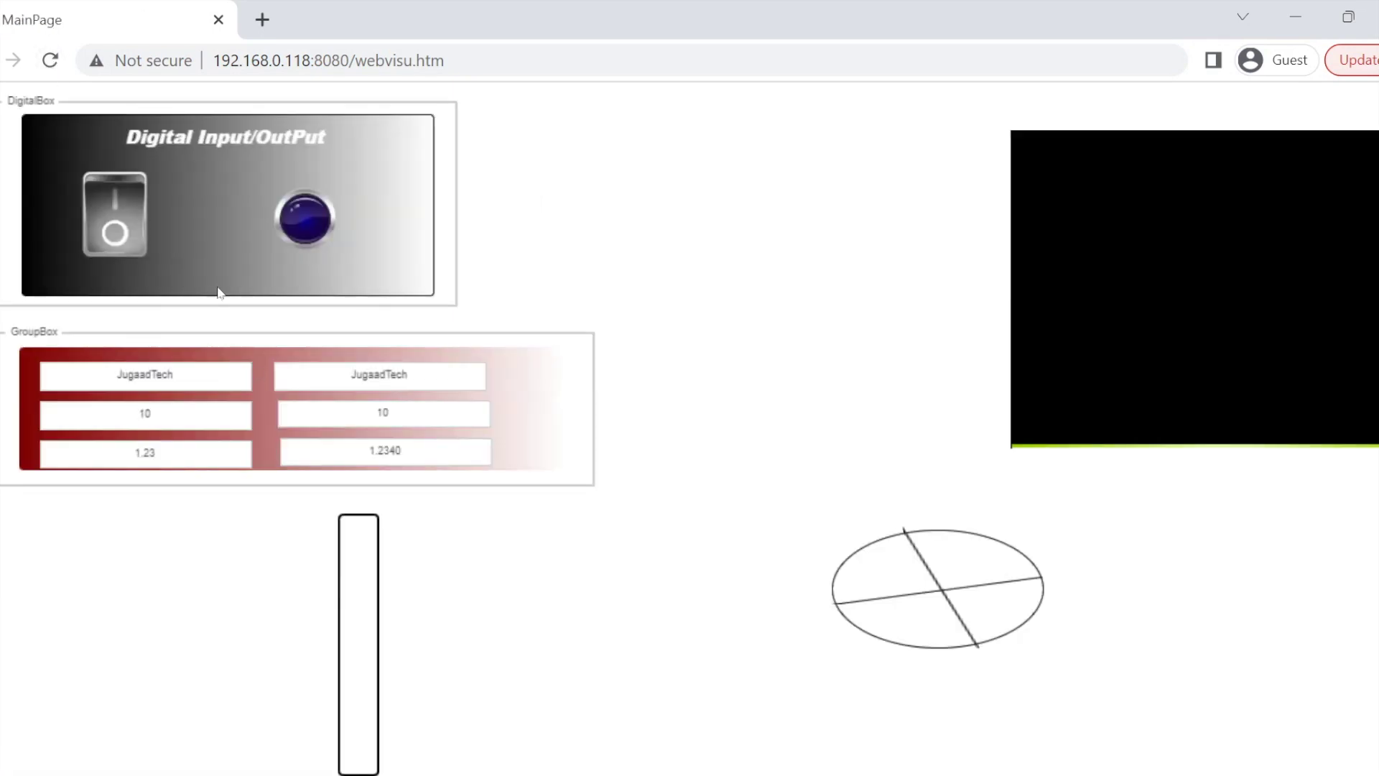
click(124, 206)
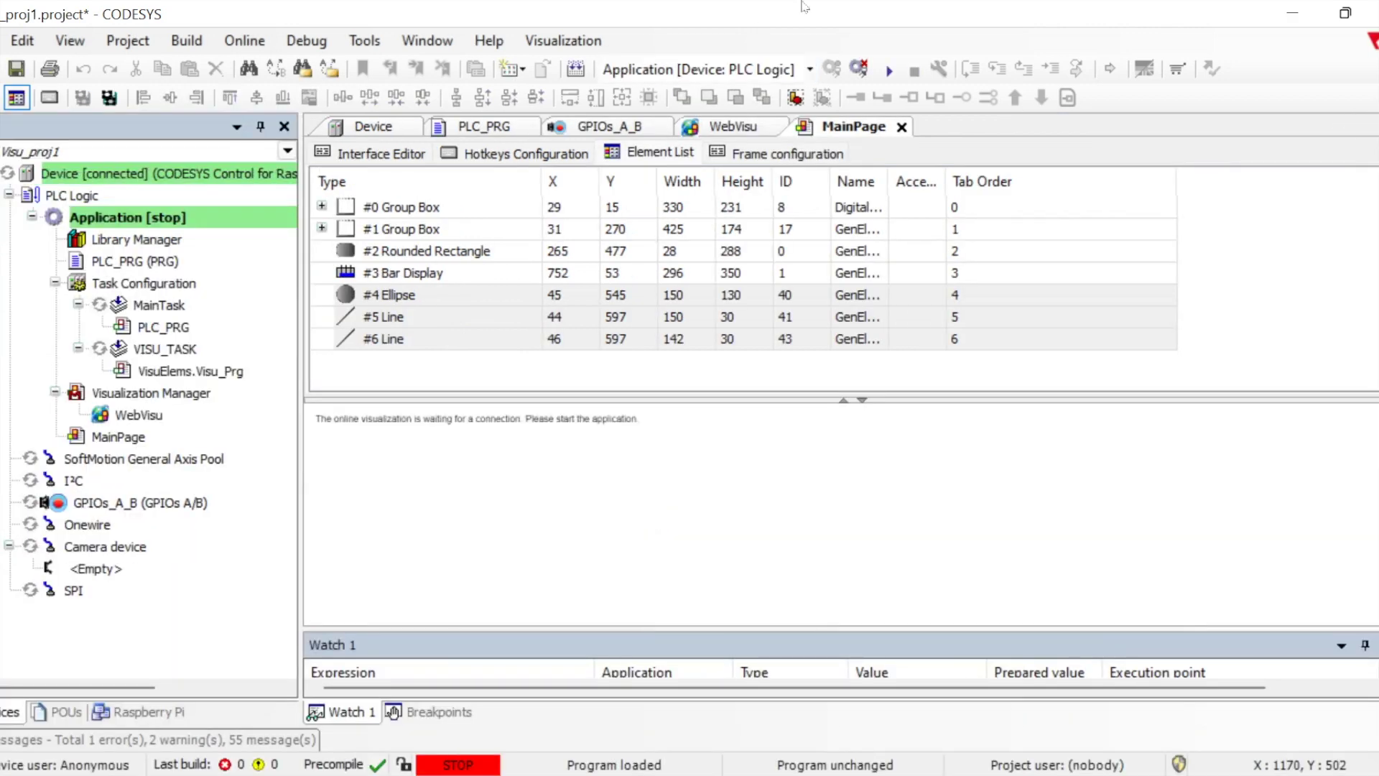
- Start the application and toggle the rocker switch on and off twice in the web visualization to test the repositioned ellipse and lines
click(888, 68)
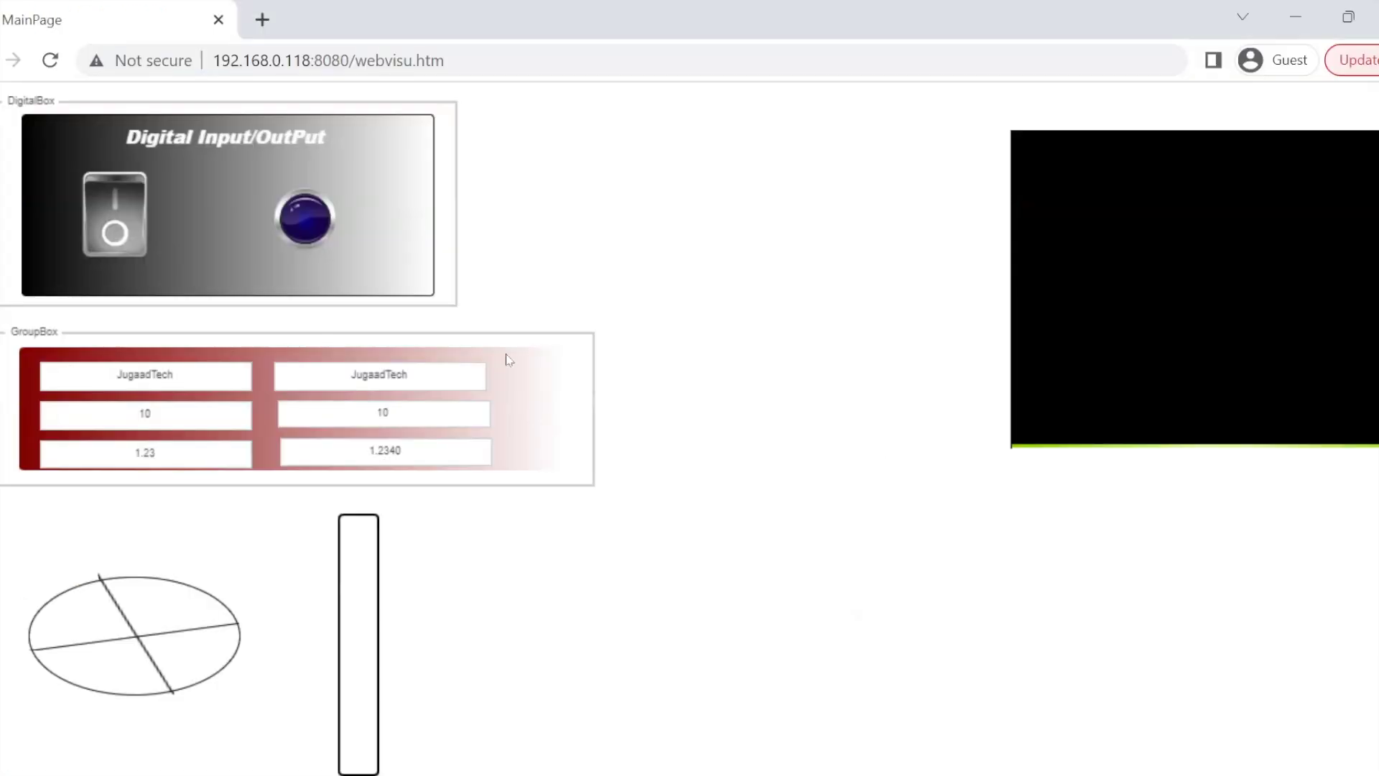
click(119, 207)
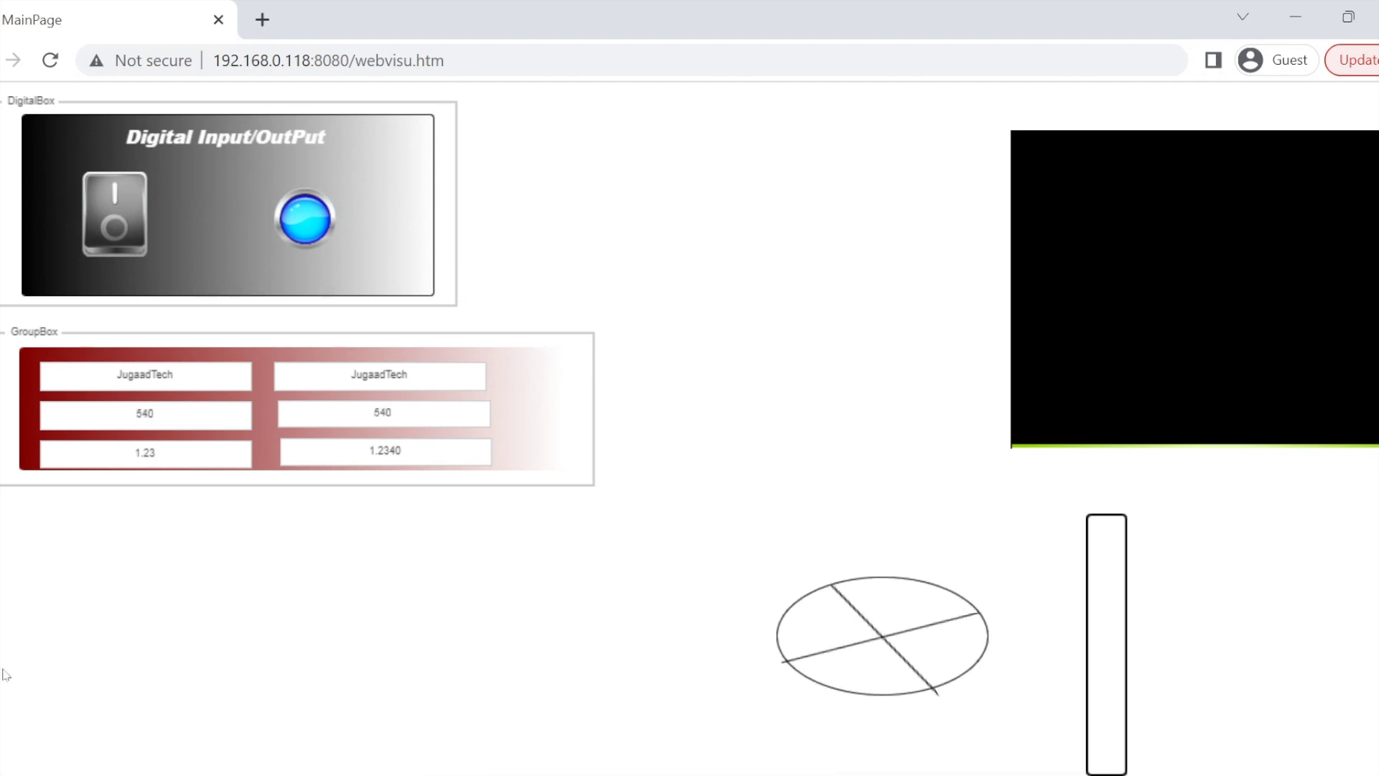
click(119, 246)
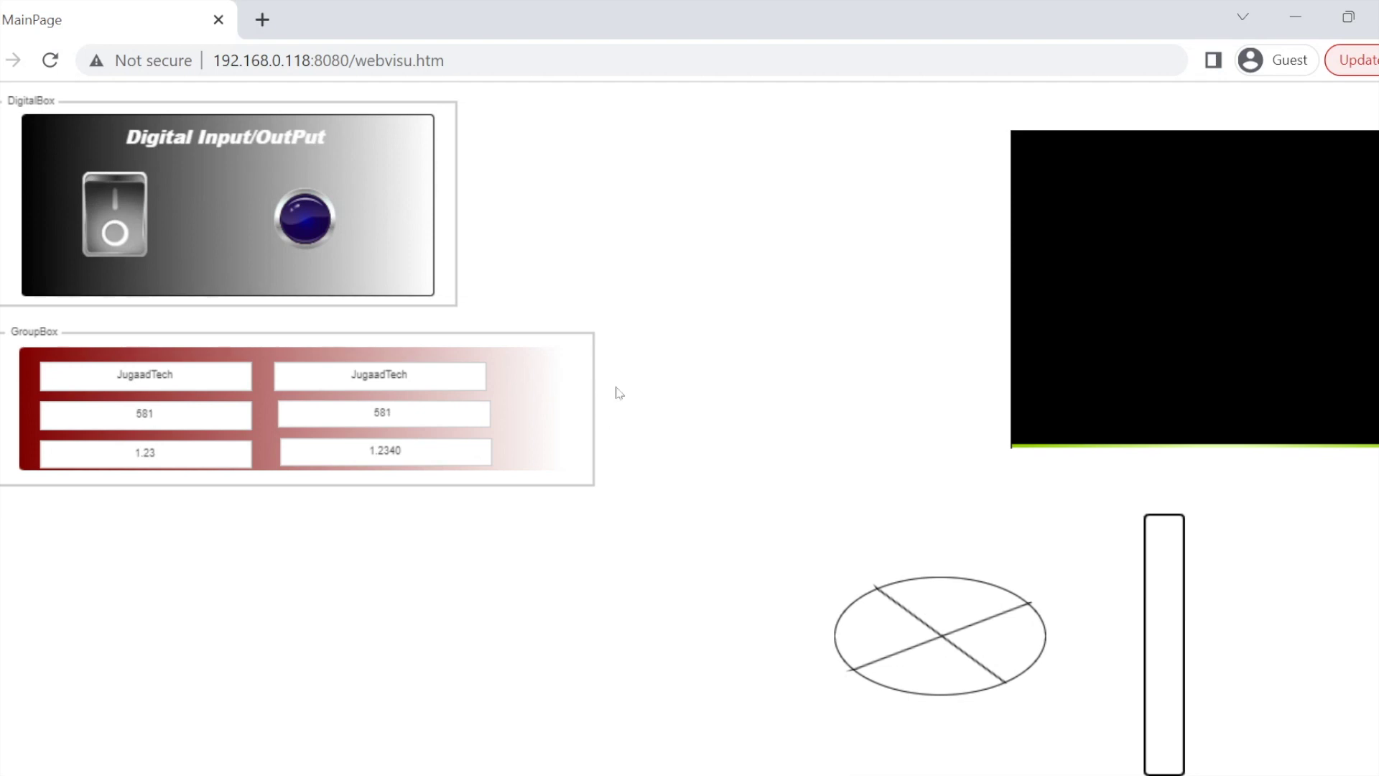
click(133, 196)
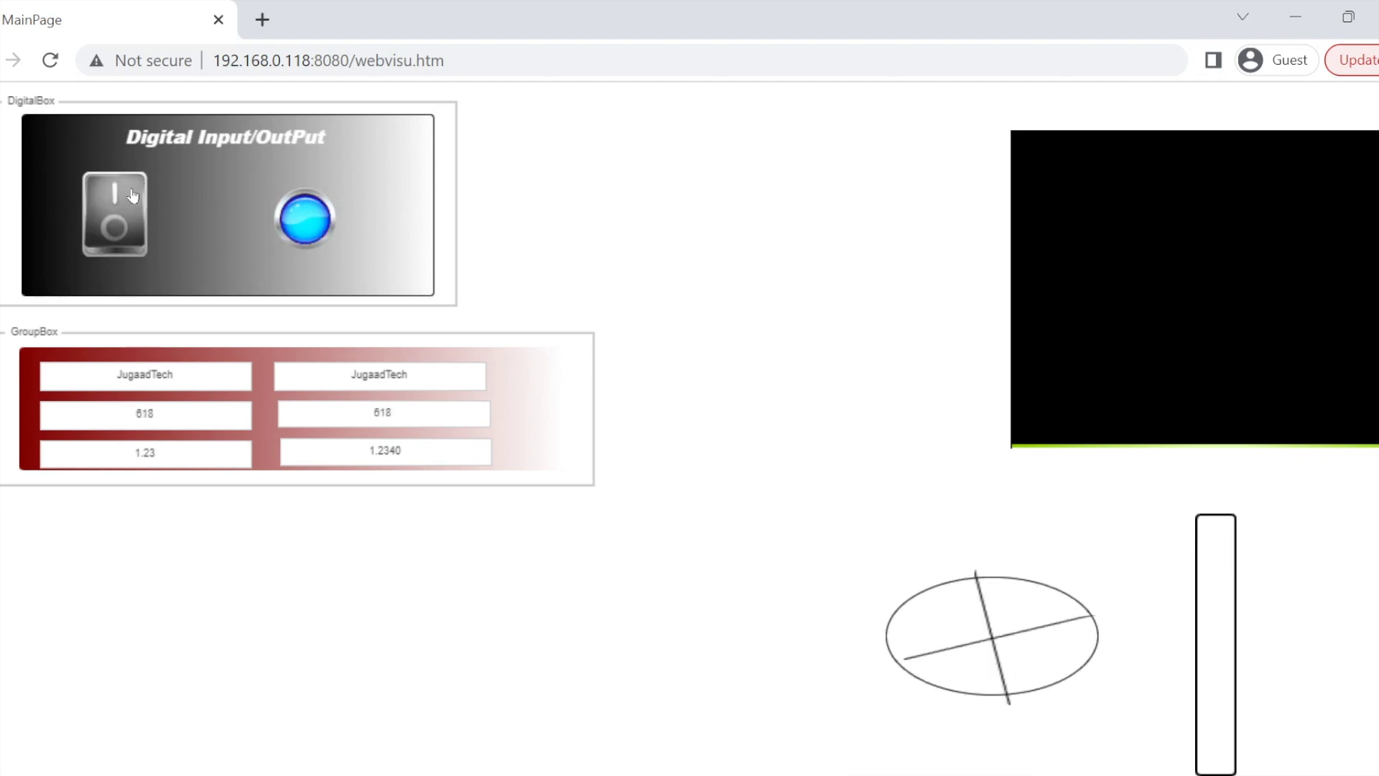
click(115, 231)
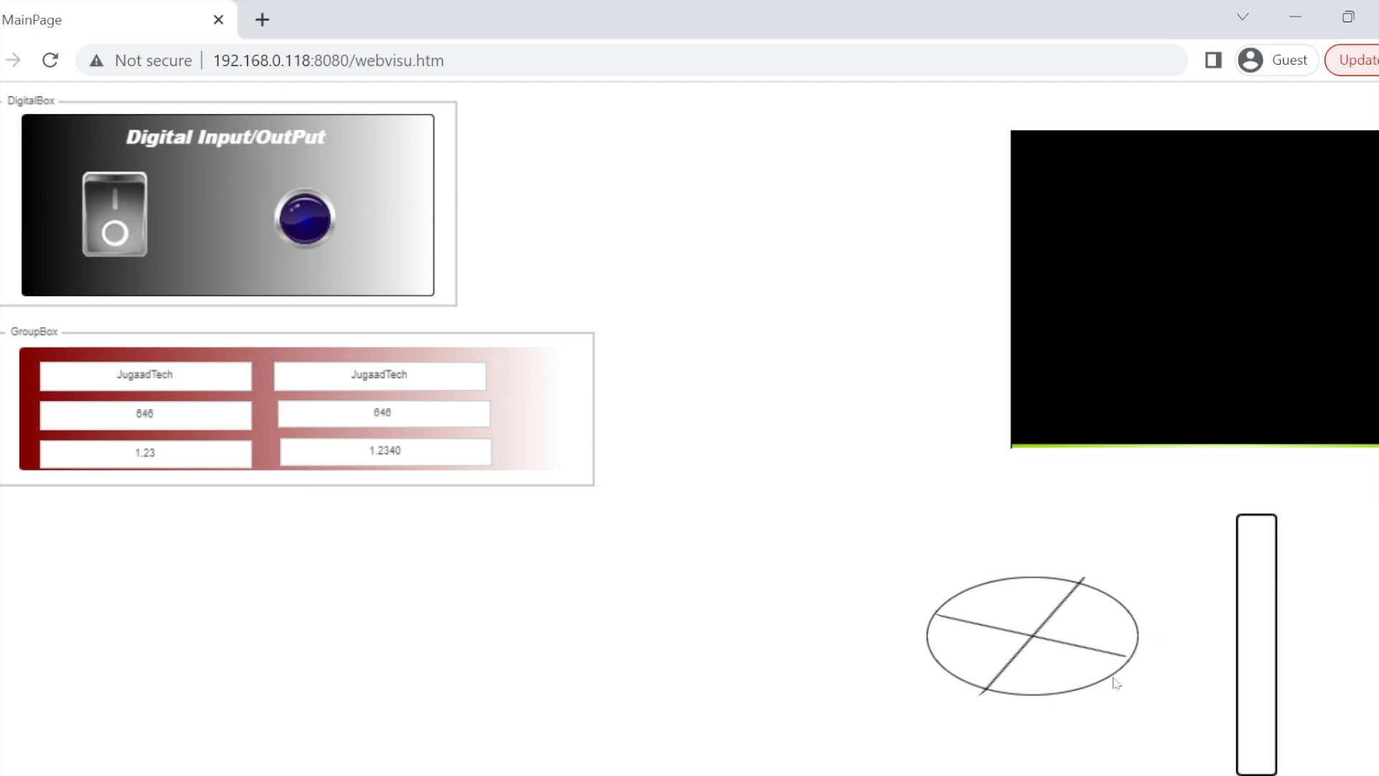
- Return to CODESYS, log out of the controller and open the PLC_PRG code
key(alt+Tab)
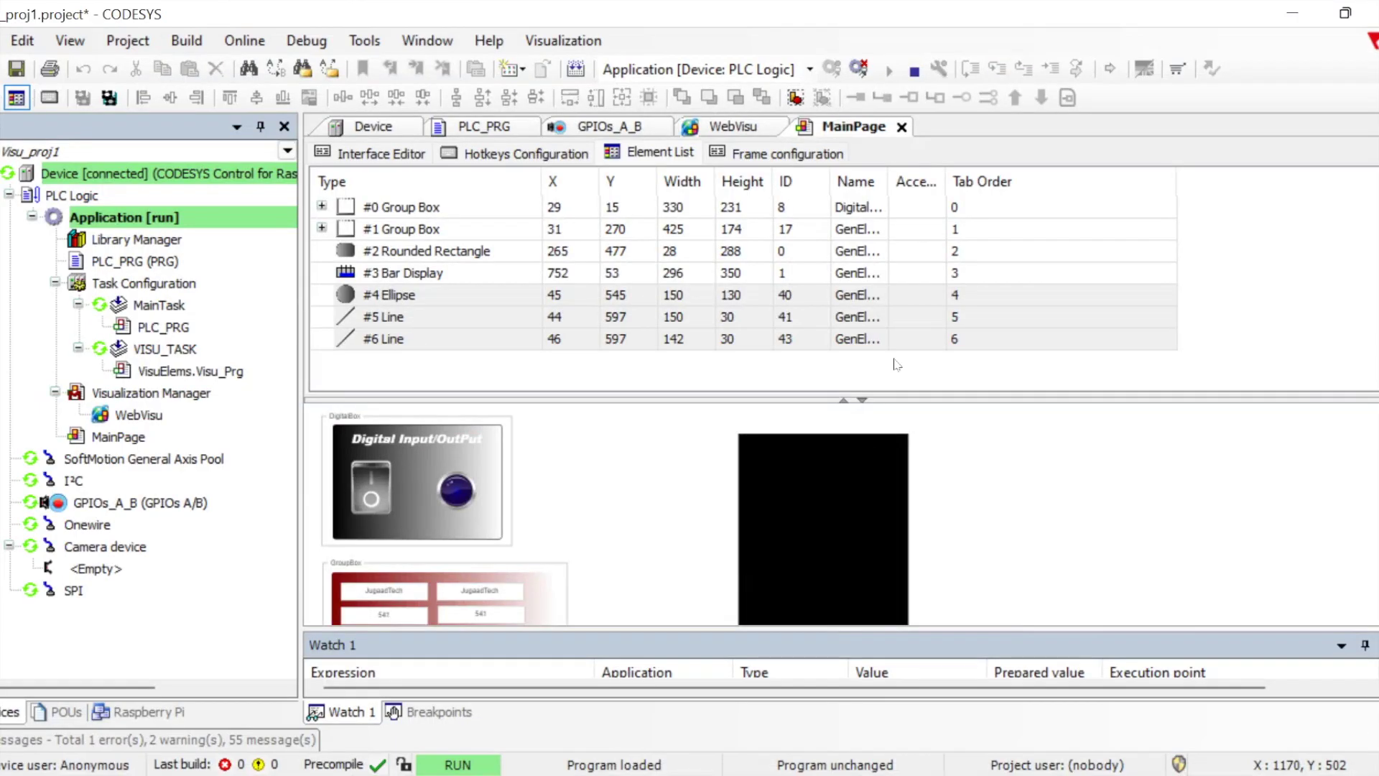
click(862, 68)
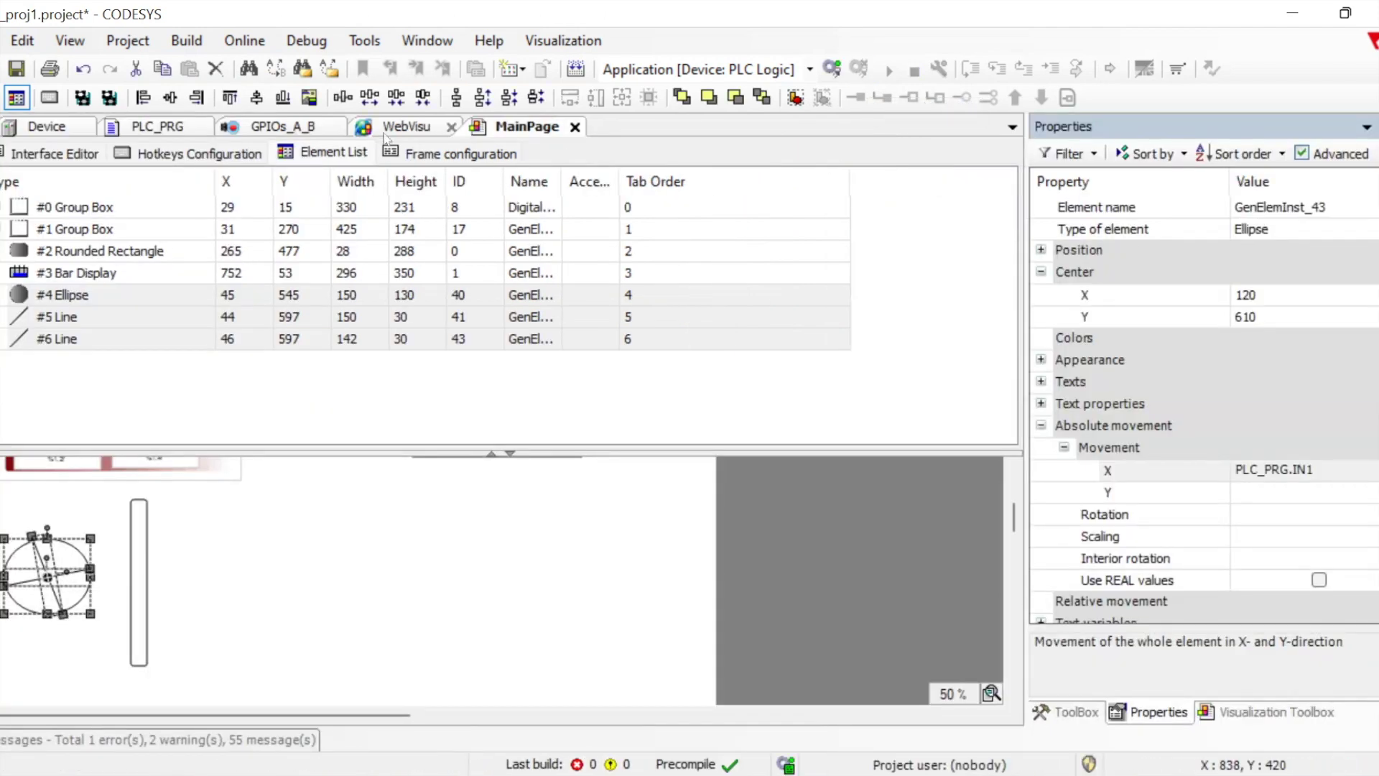
click(158, 125)
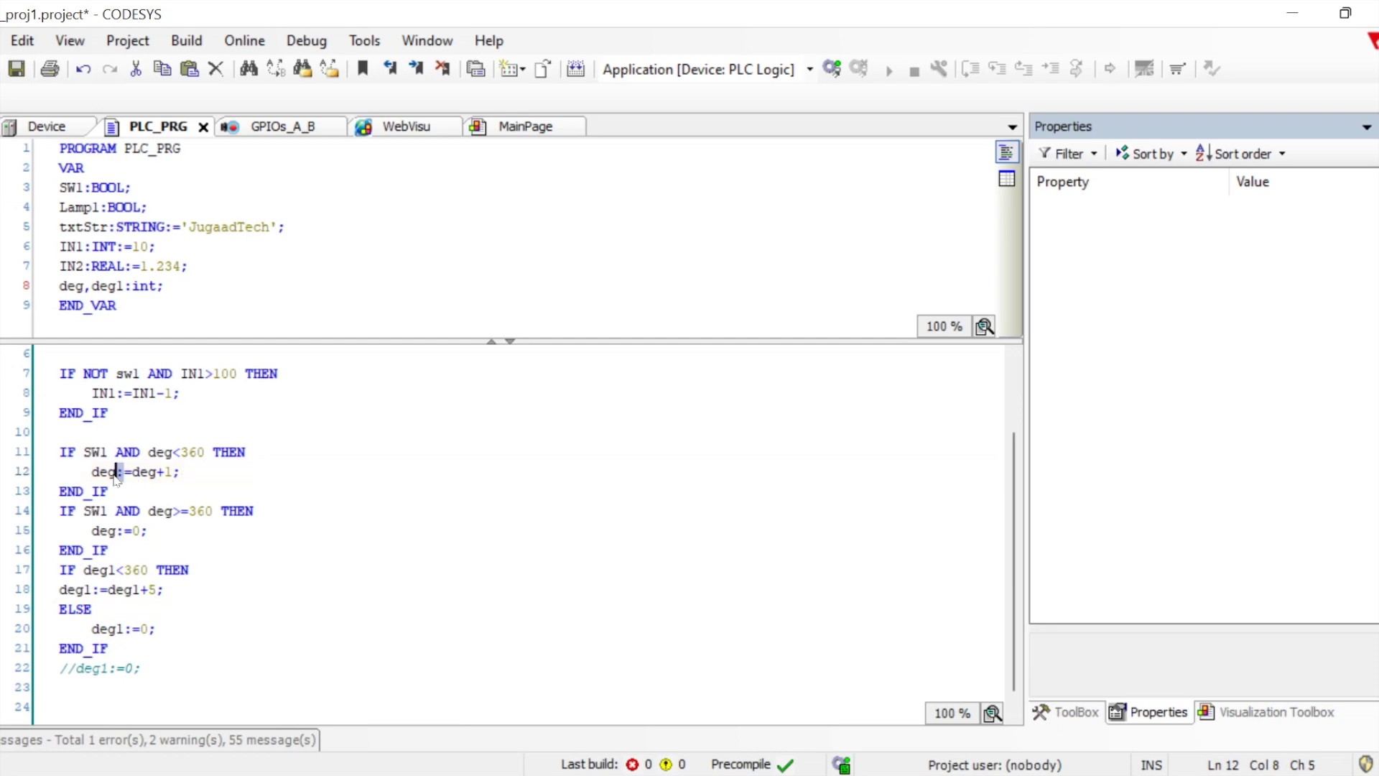
- In the second deg IF block, replace the reset with deg:=deg-1; and change the condition to deg>=0
drag(92, 472, 191, 473)
key(ctrl+c)
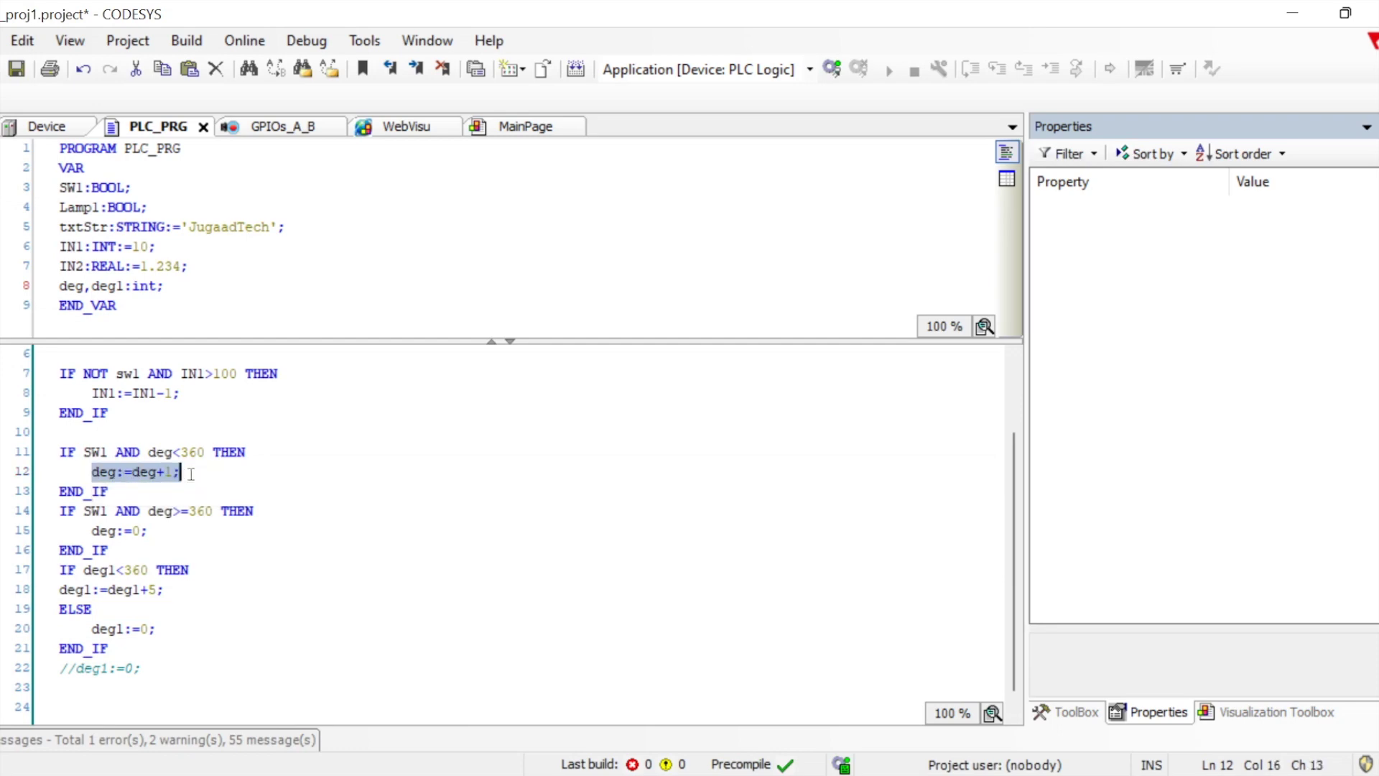
click(170, 528)
key(Return)
key(ctrl+v)
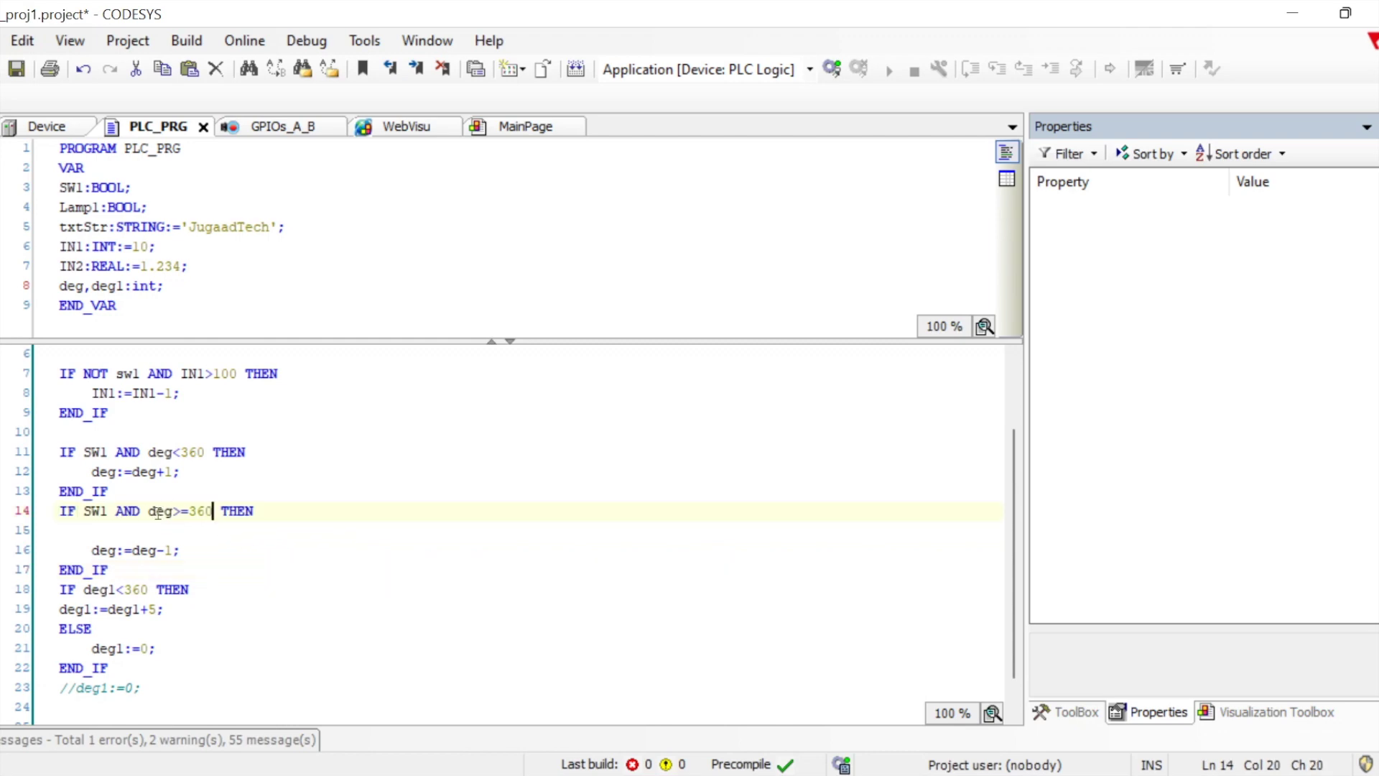
text(0)
click(227, 528)
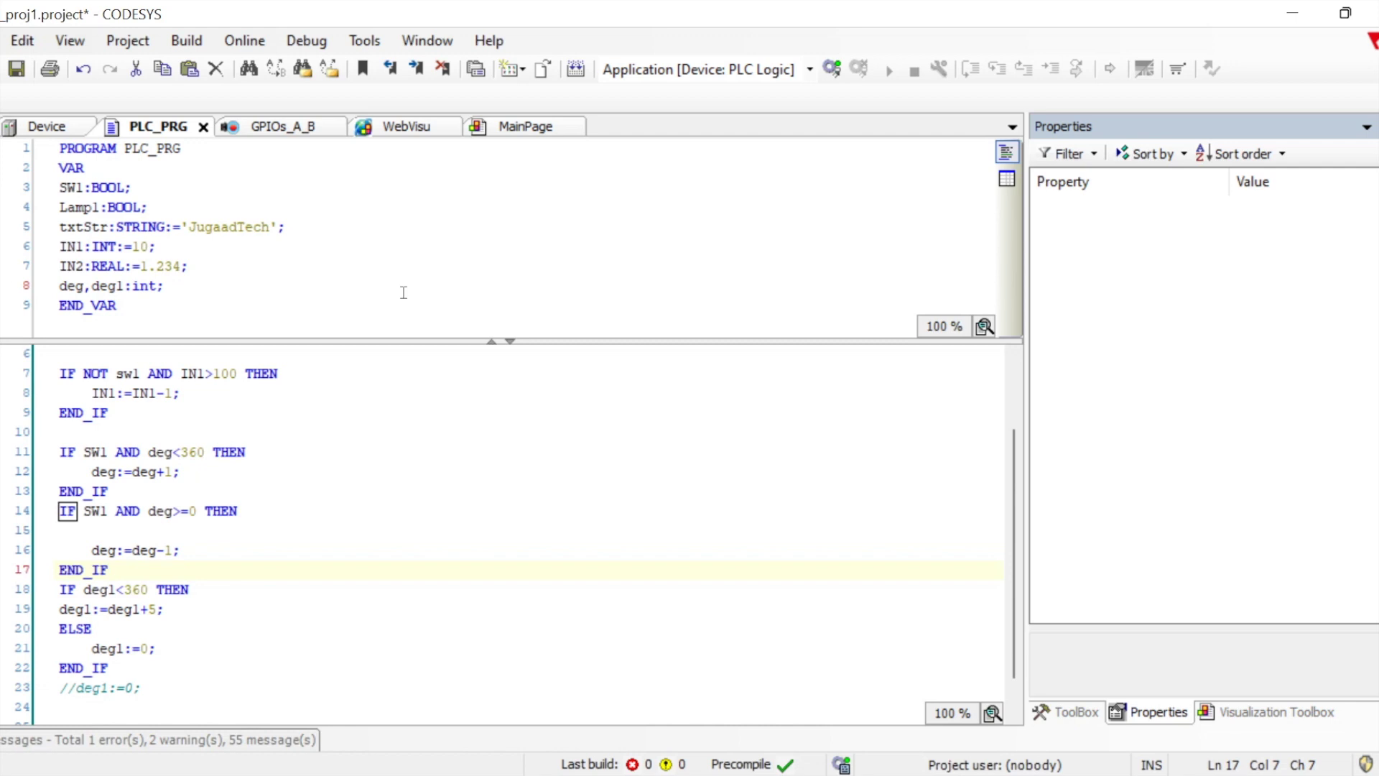
- Log in with an online change and toggle the rocker switch on and off twice in the web visualization
click(832, 69)
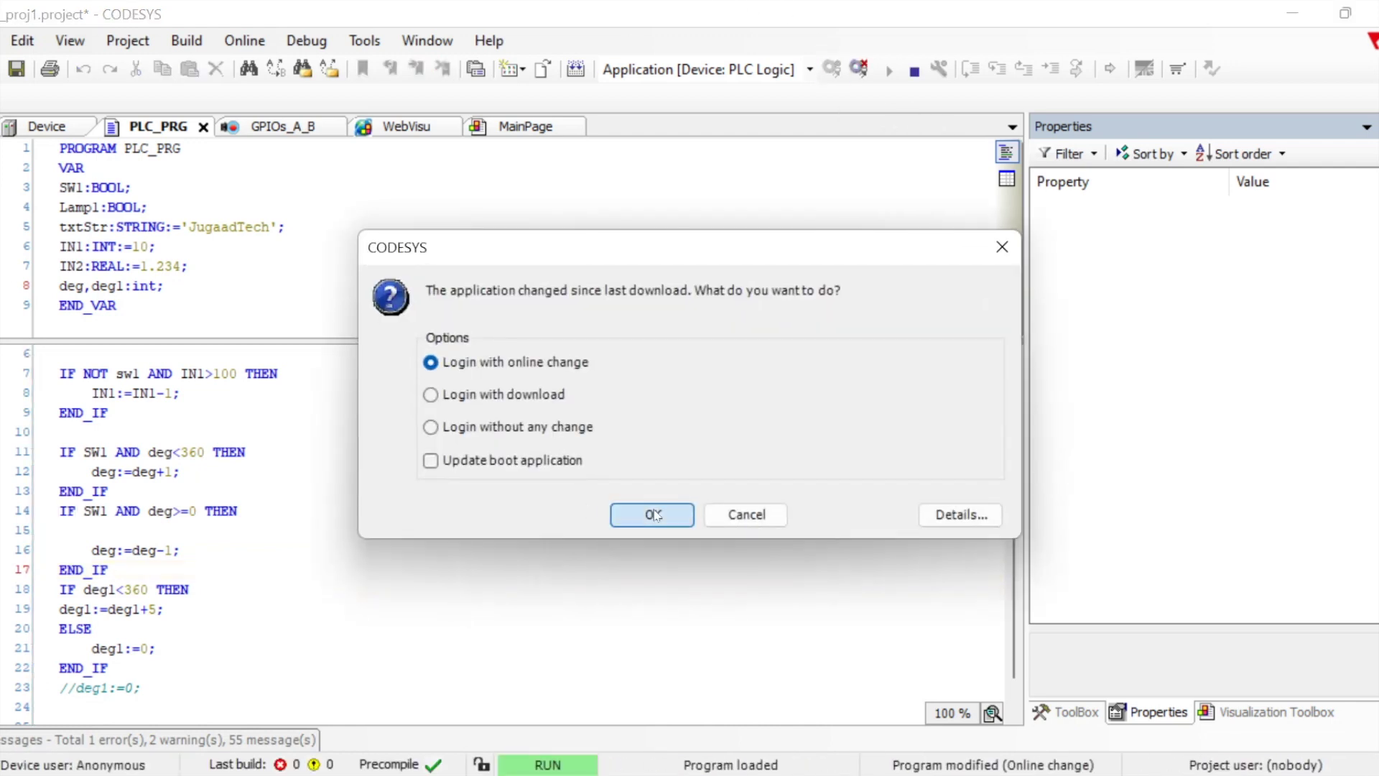
click(650, 515)
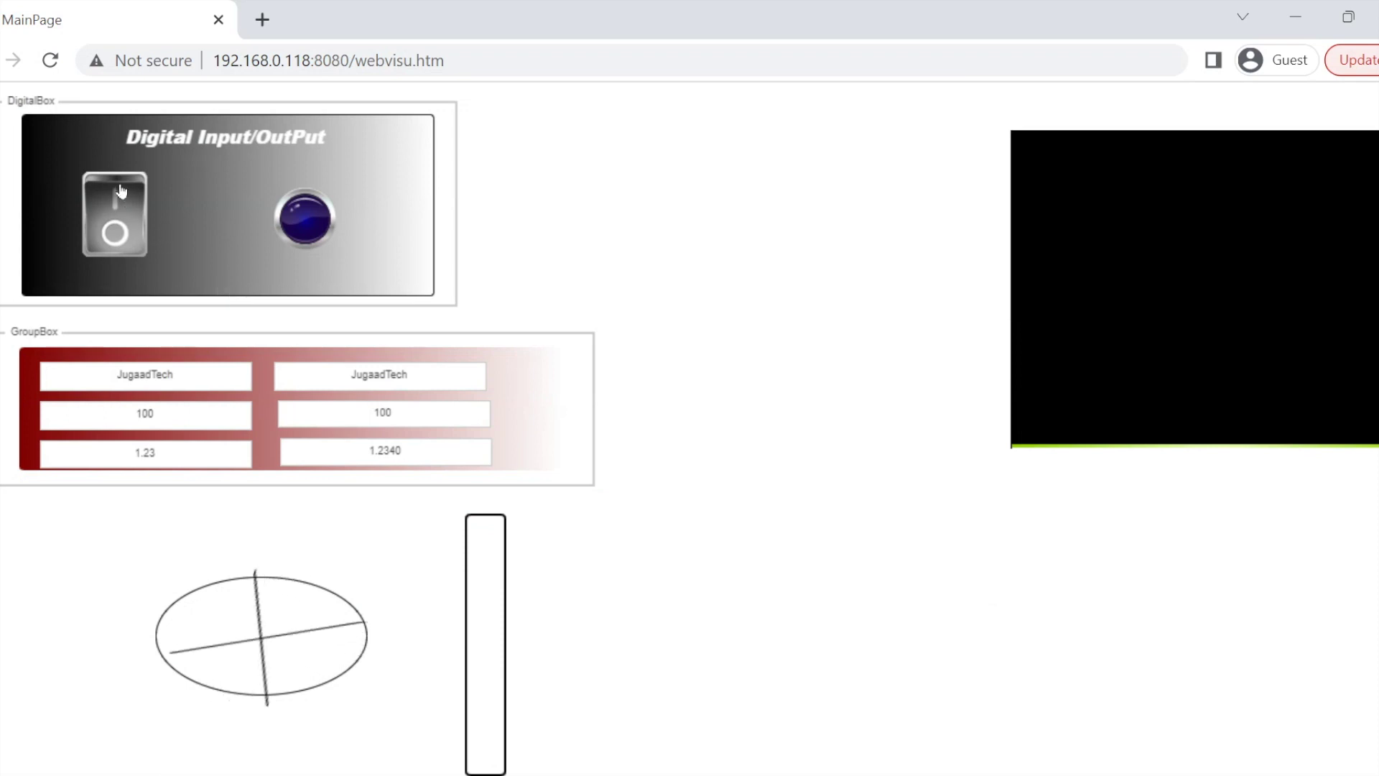
click(123, 205)
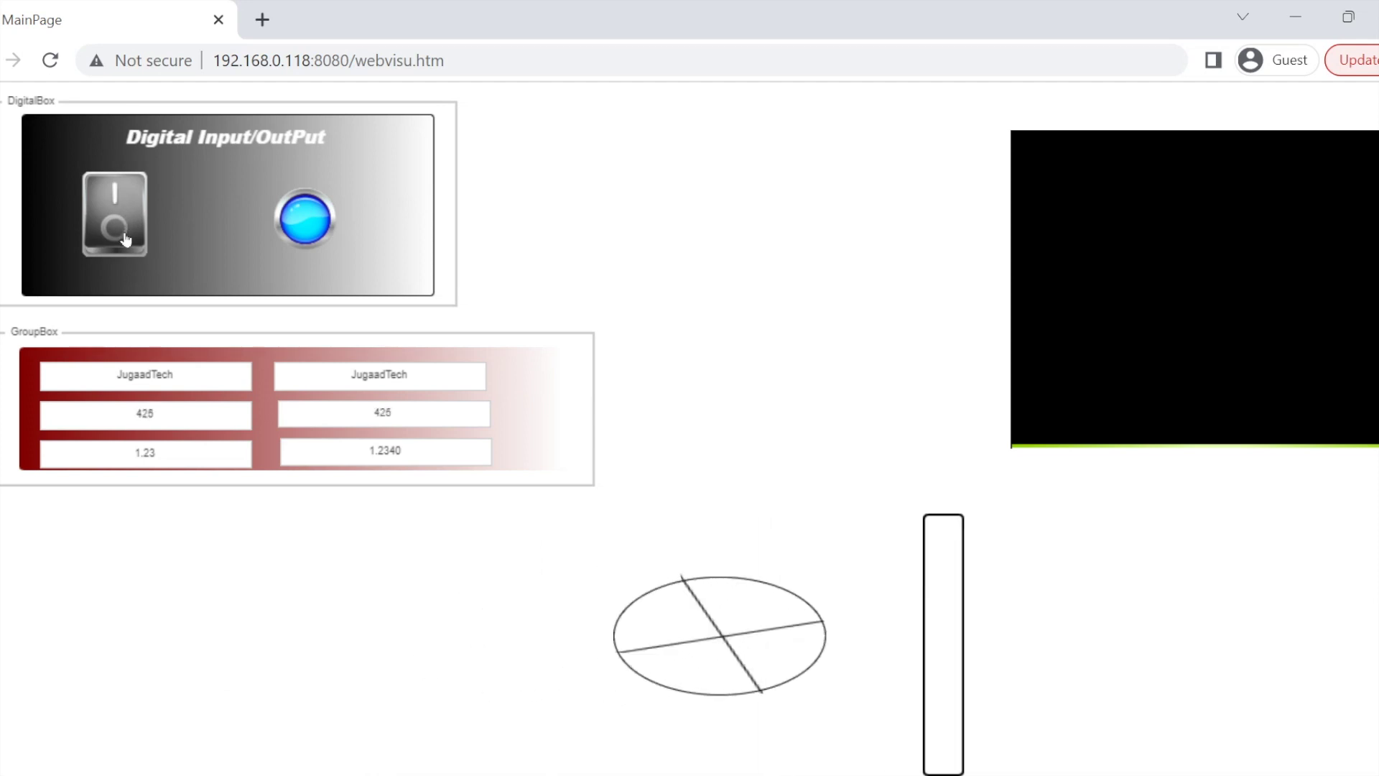
click(126, 239)
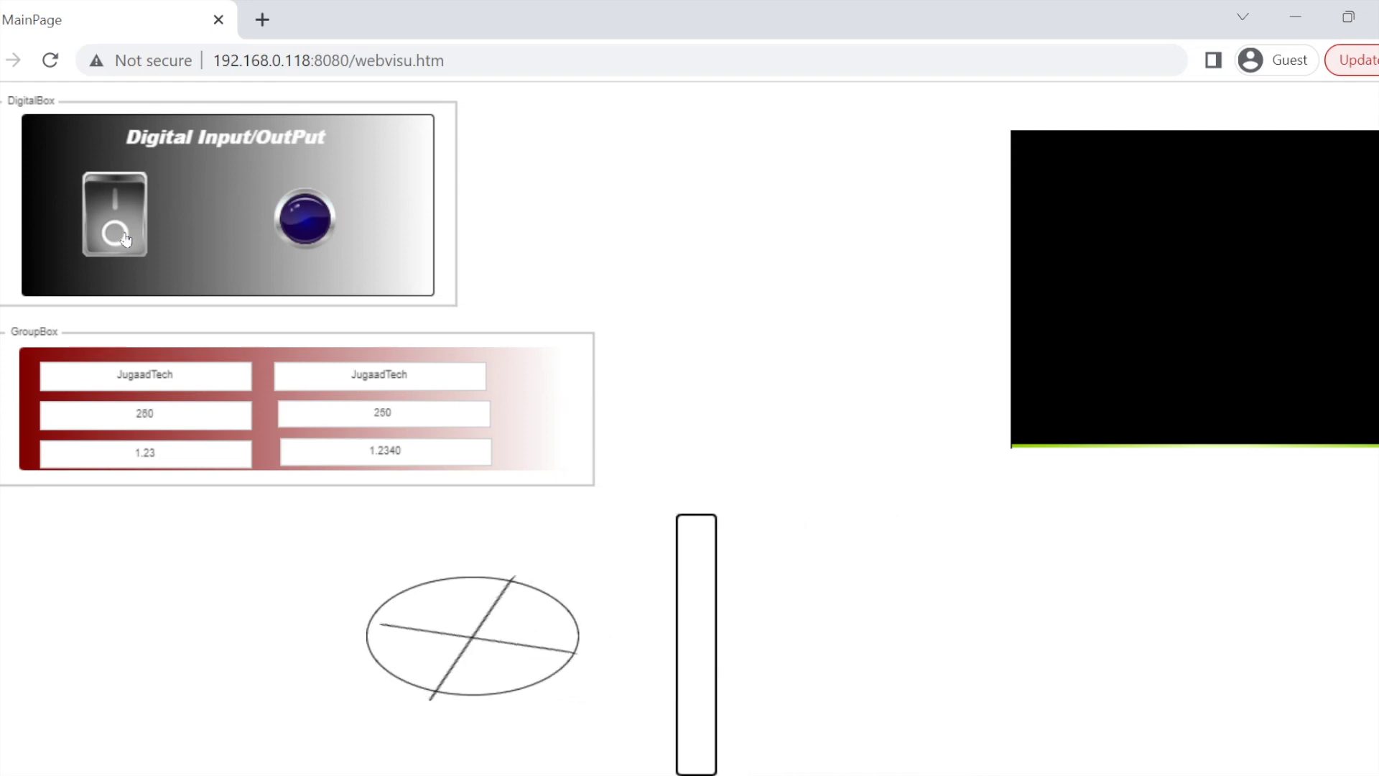
click(121, 195)
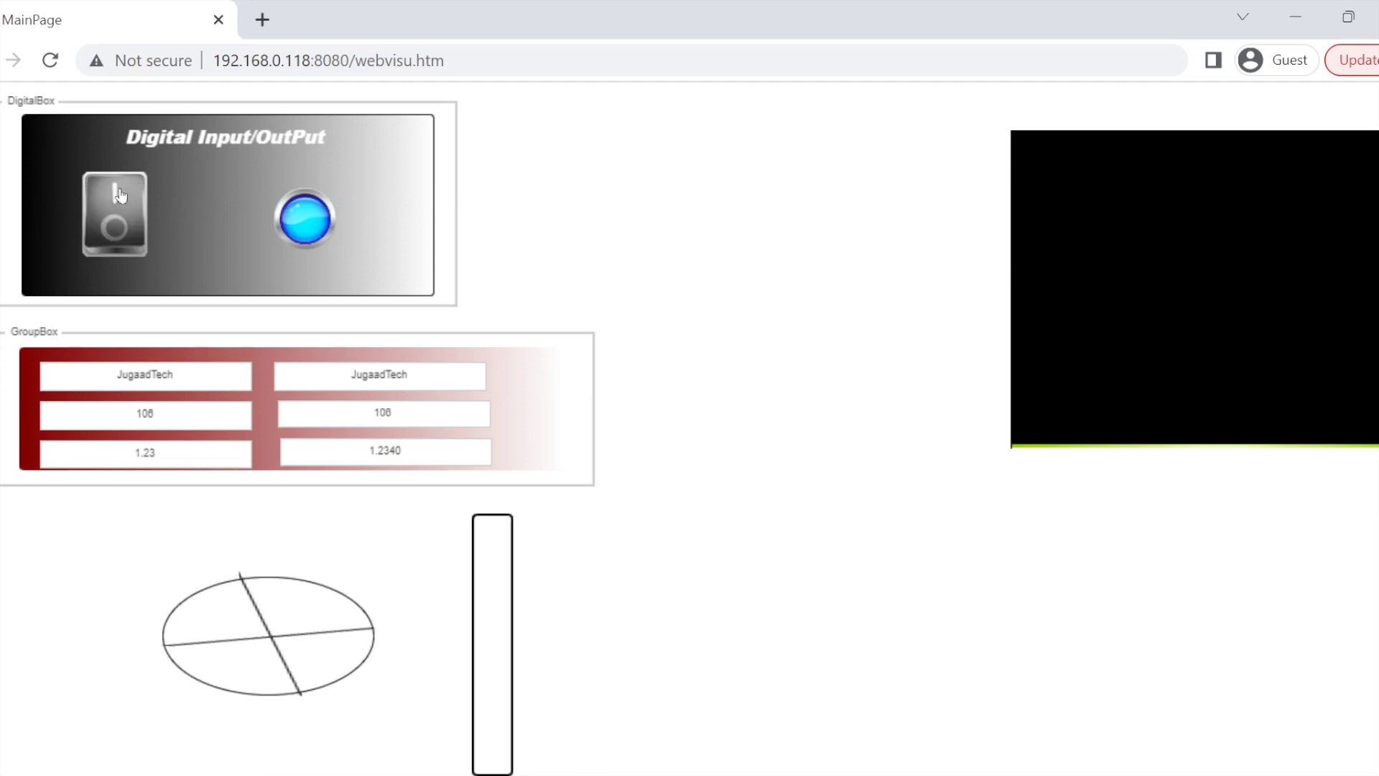
click(117, 235)
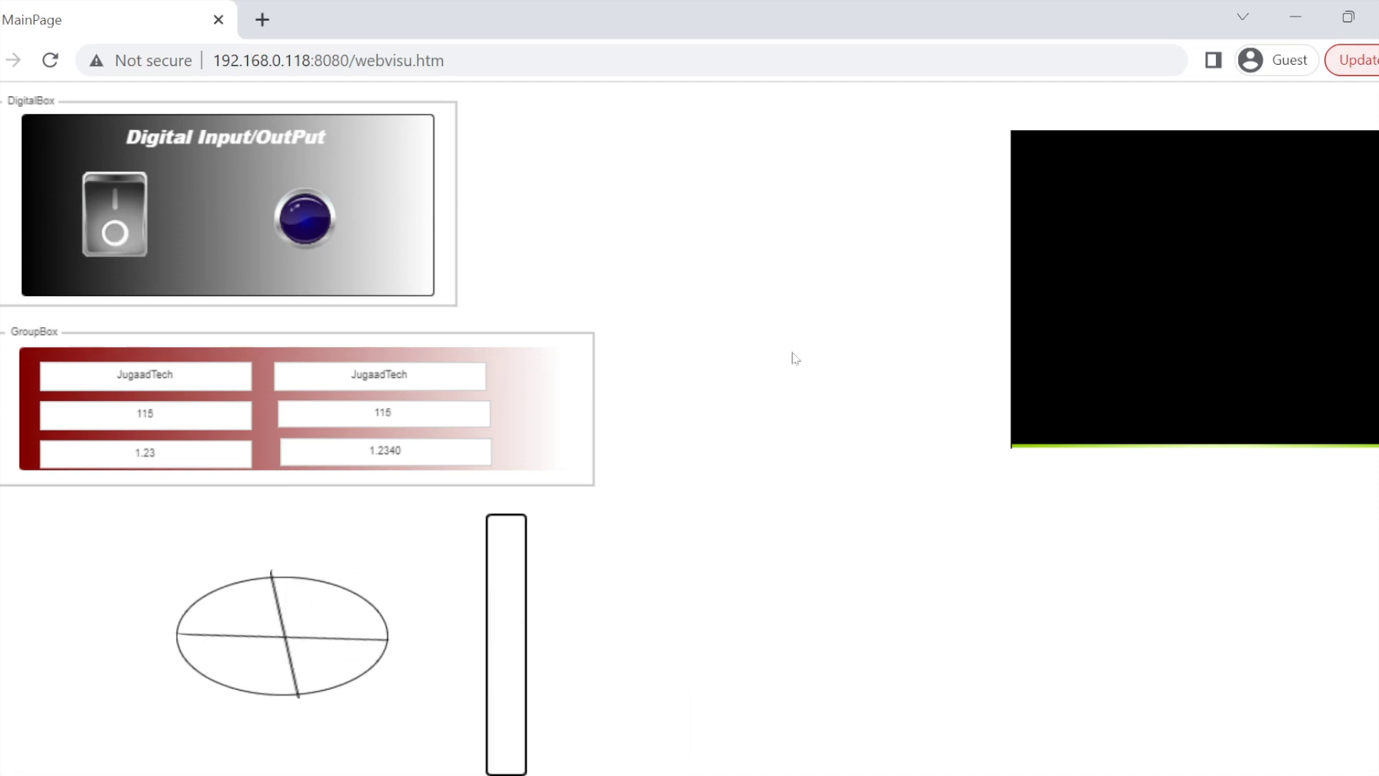
- Start the application in CODESYS and test the reloaded web visualization by toggling the rocker switch on and off
key(alt+Tab)
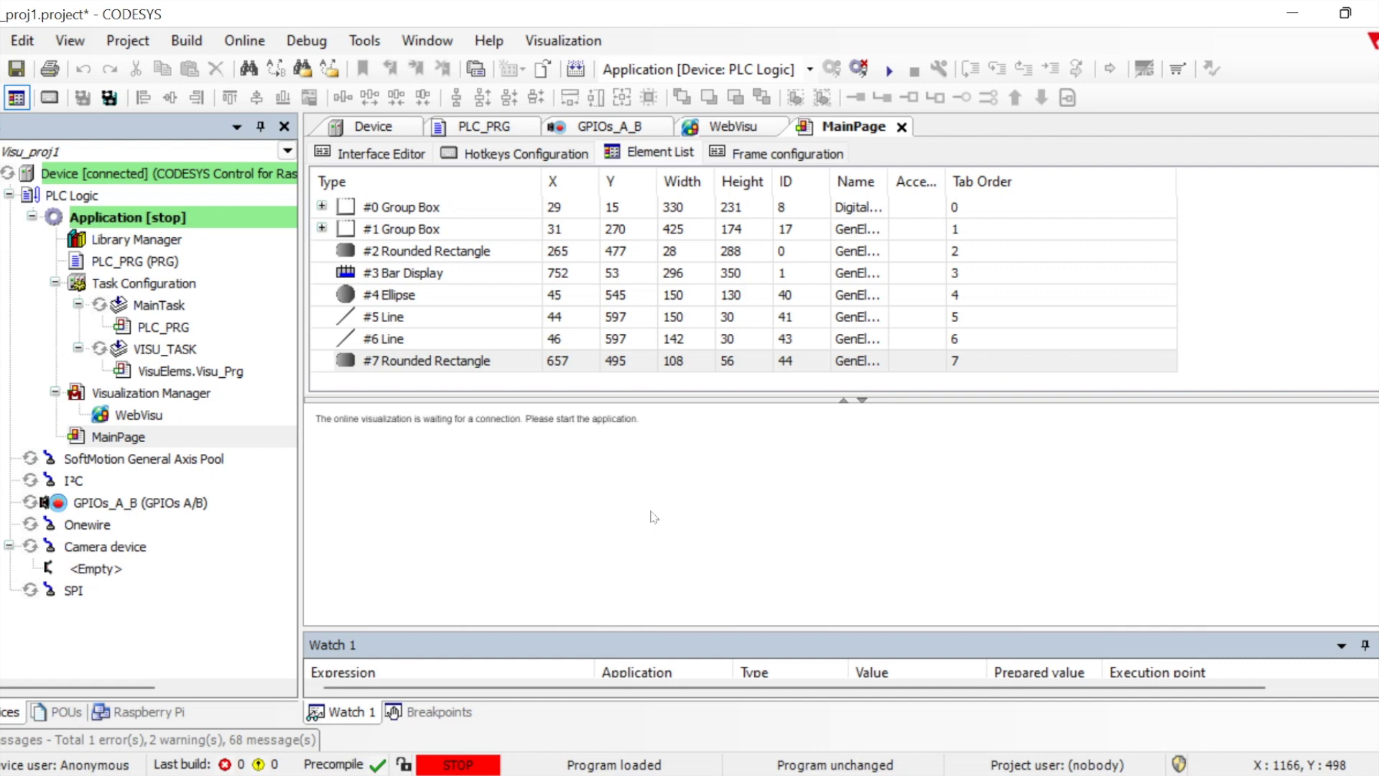
key(F5)
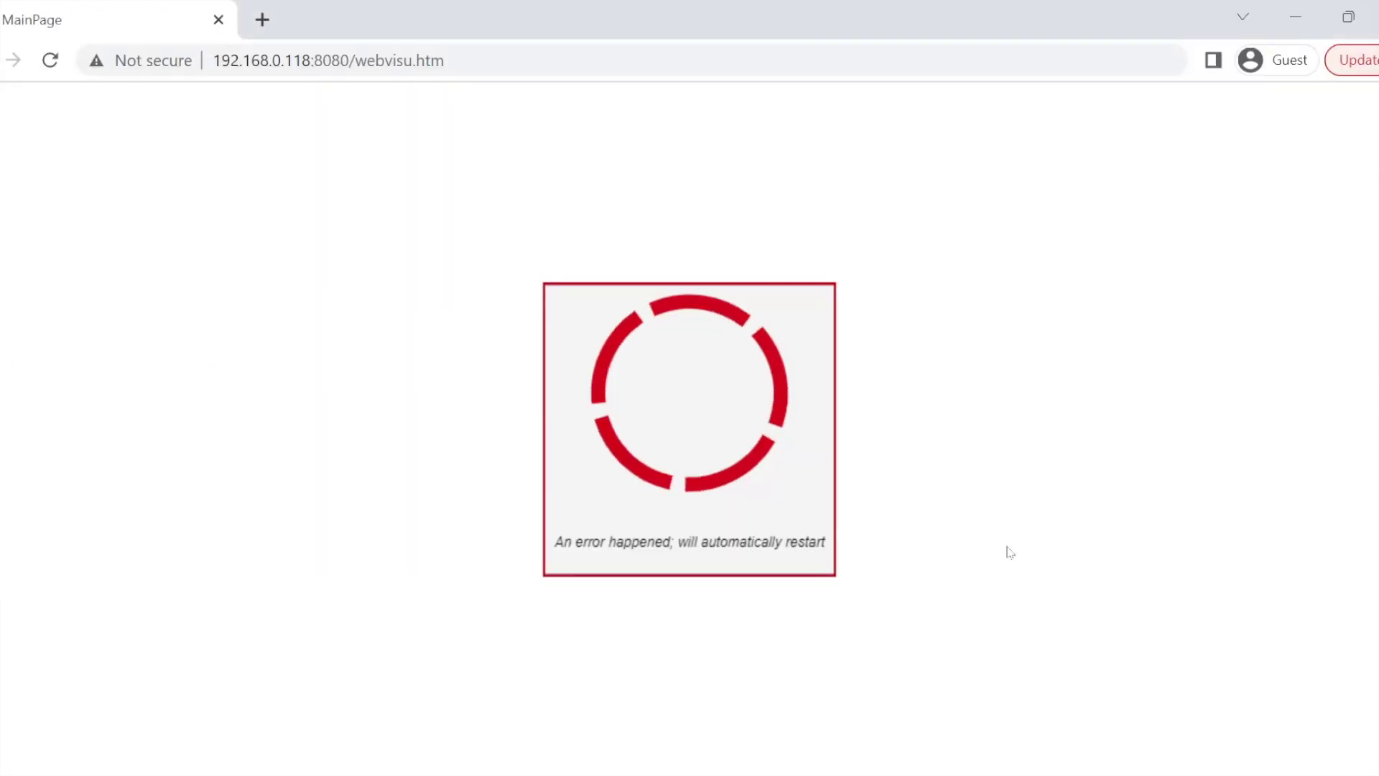
click(60, 67)
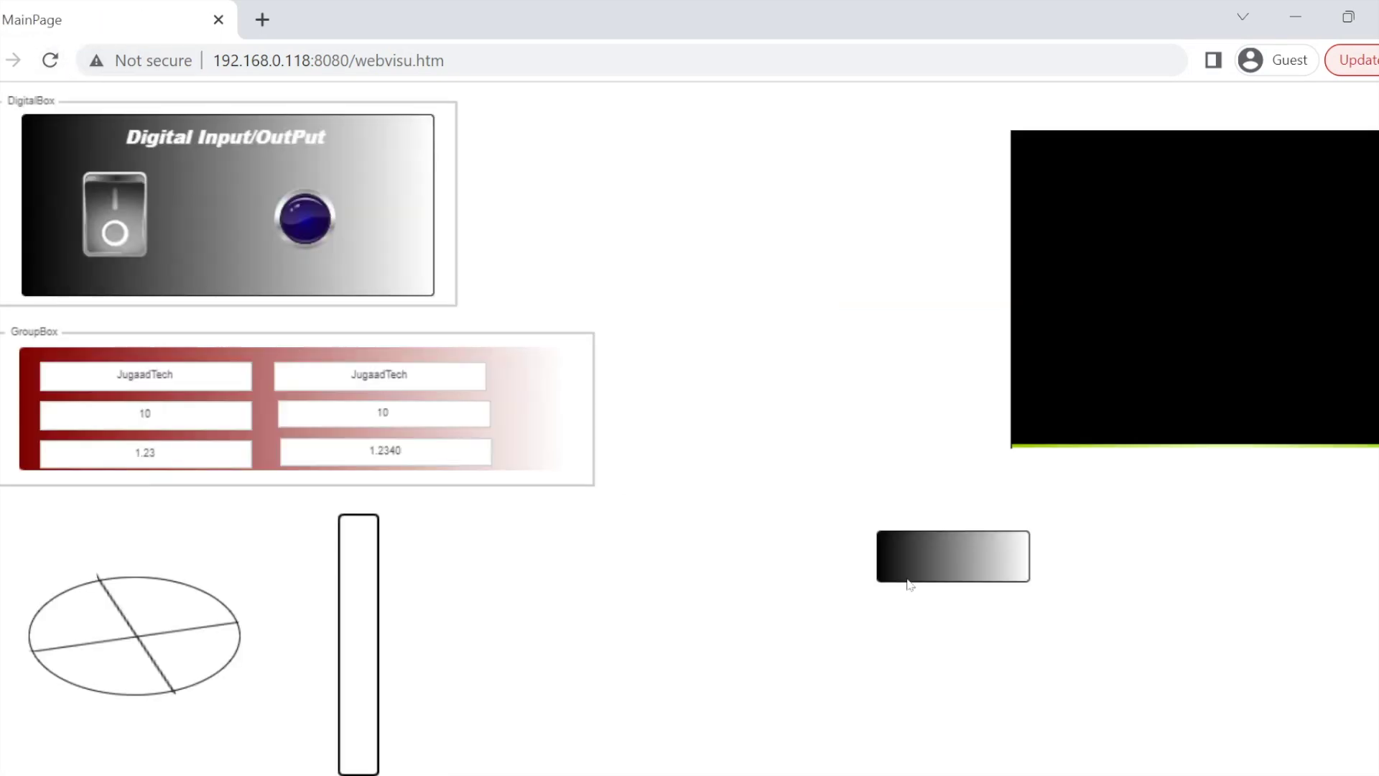
click(125, 214)
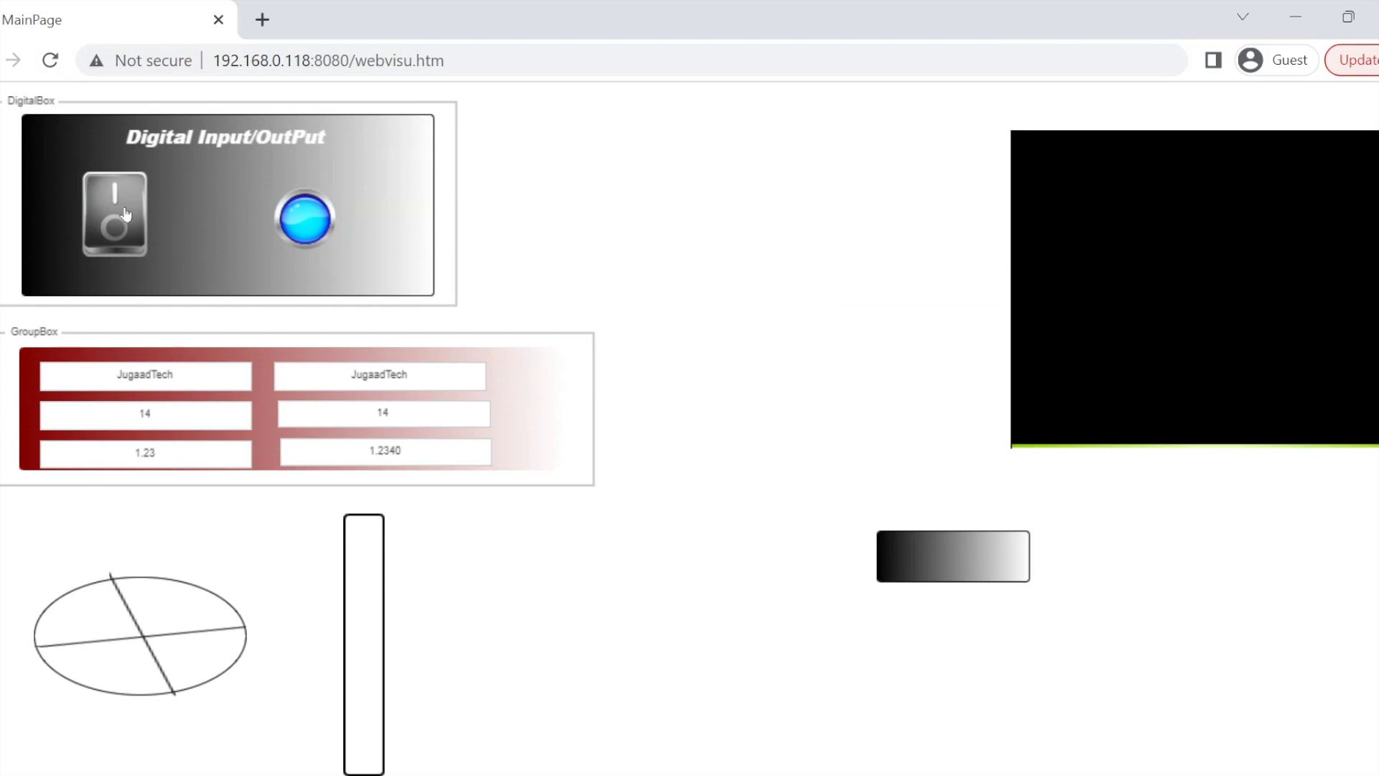
click(121, 247)
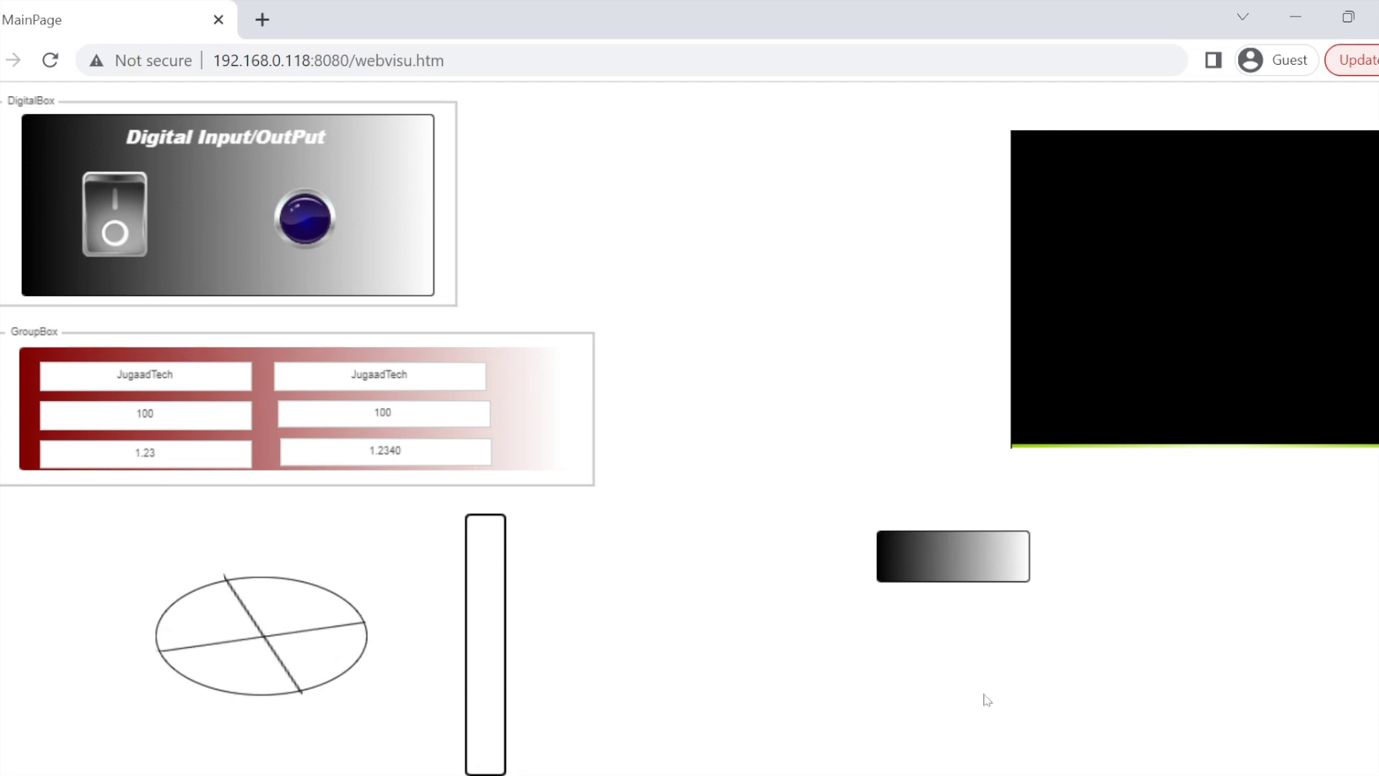
- Log out and move the small gradient rounded rectangle's rotation center to its right edge, at about X 770, Y 526
key(alt+Tab)
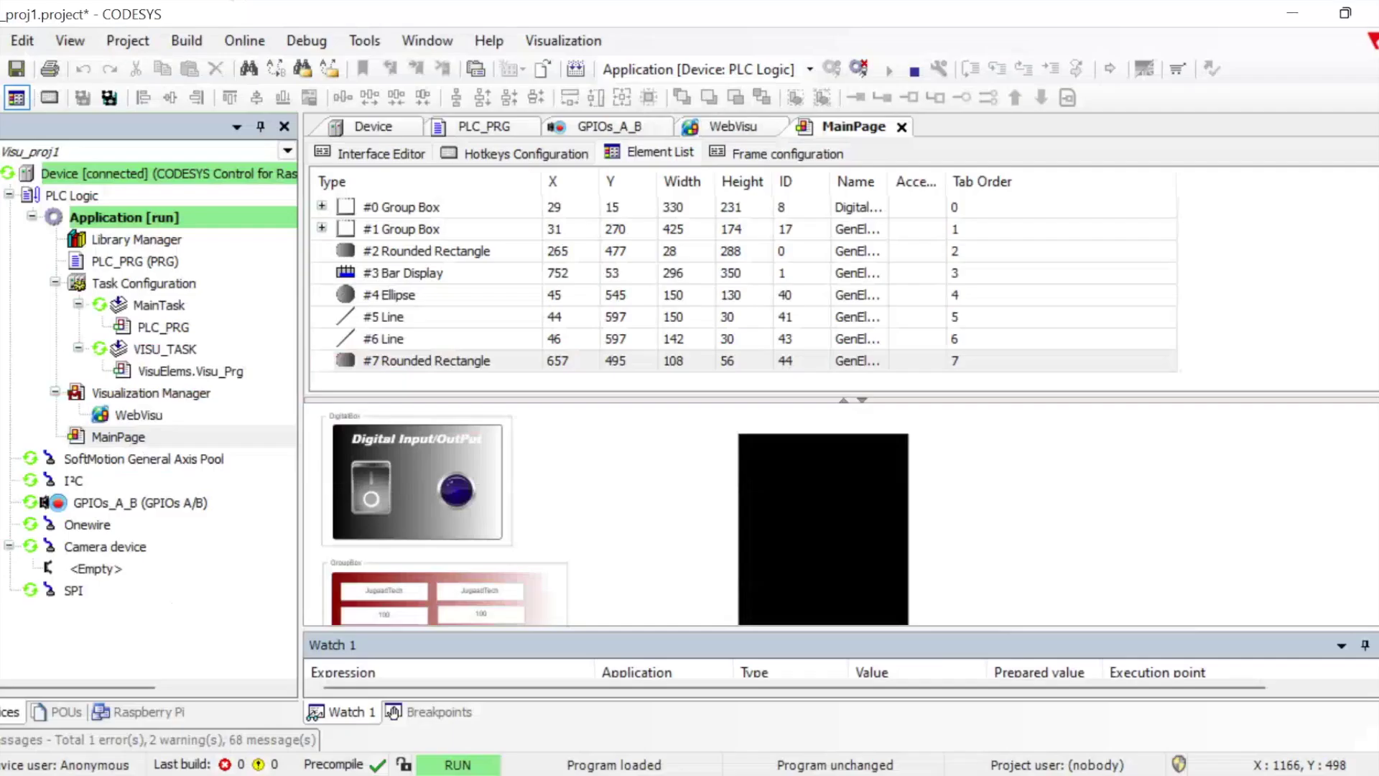
click(860, 69)
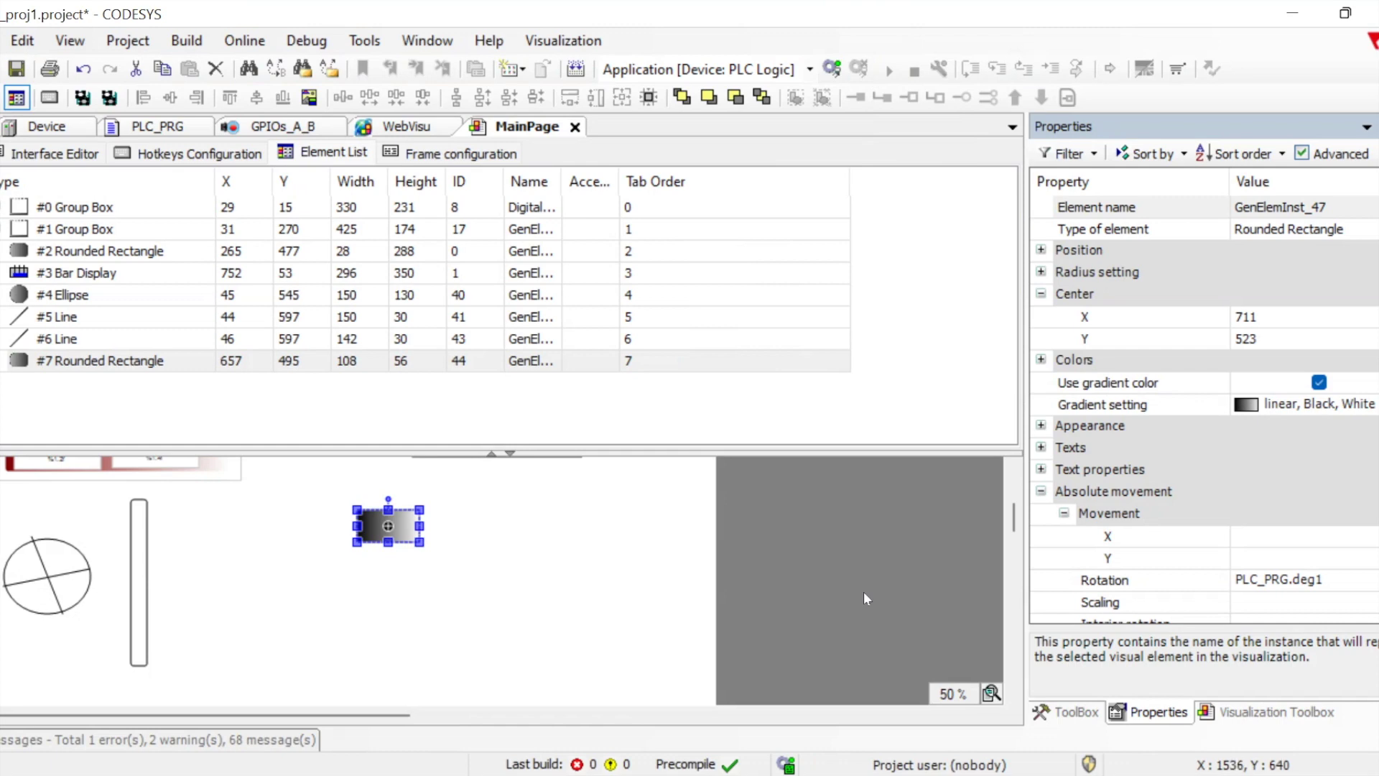
click(1077, 580)
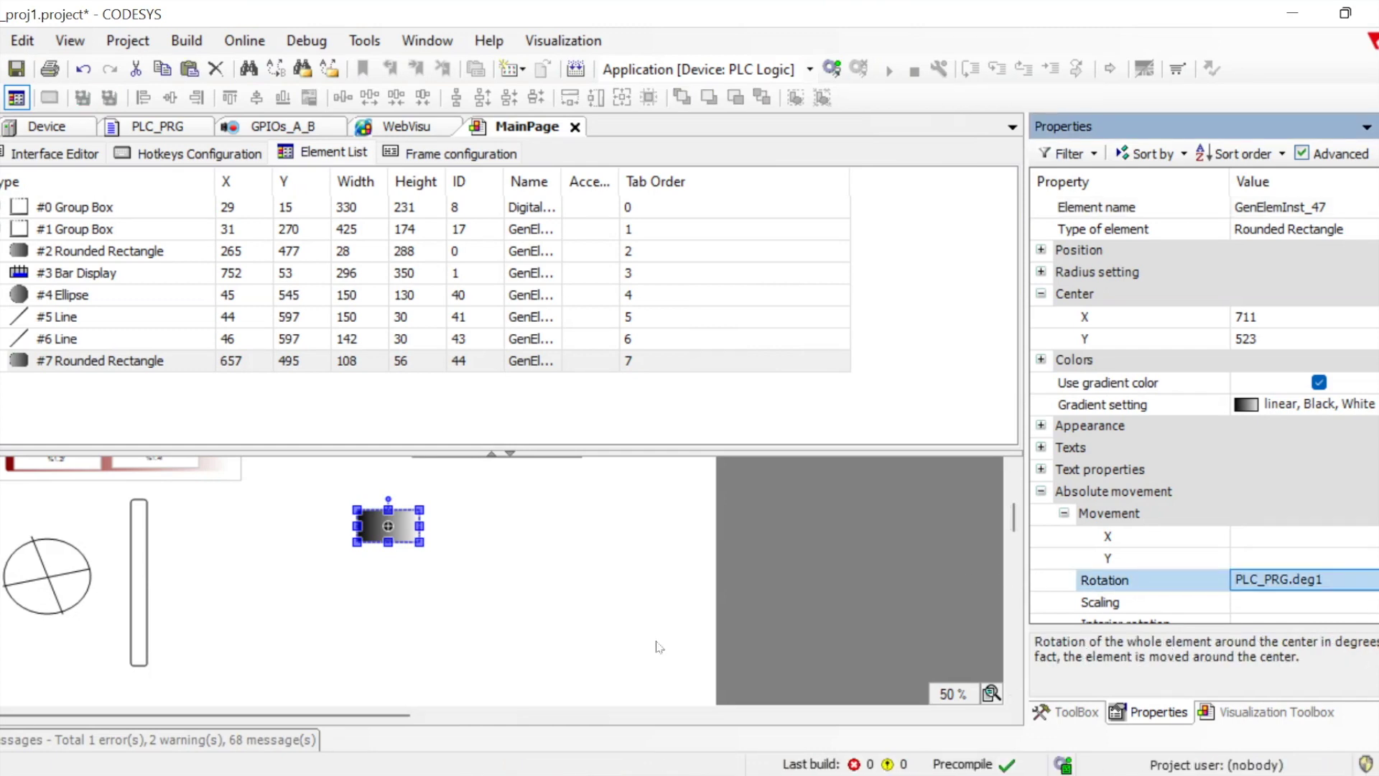
click(388, 528)
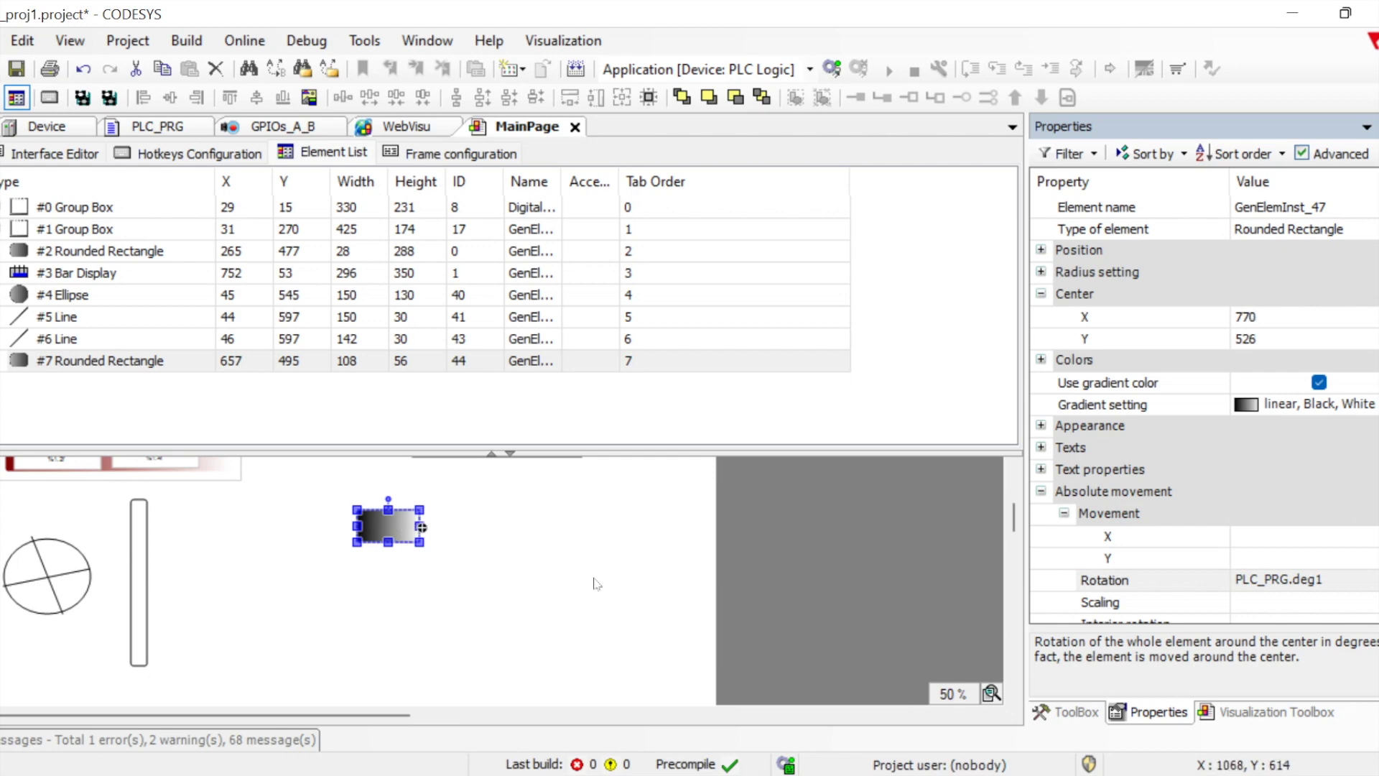
- Save the project and log in to the device with an online change
click(16, 68)
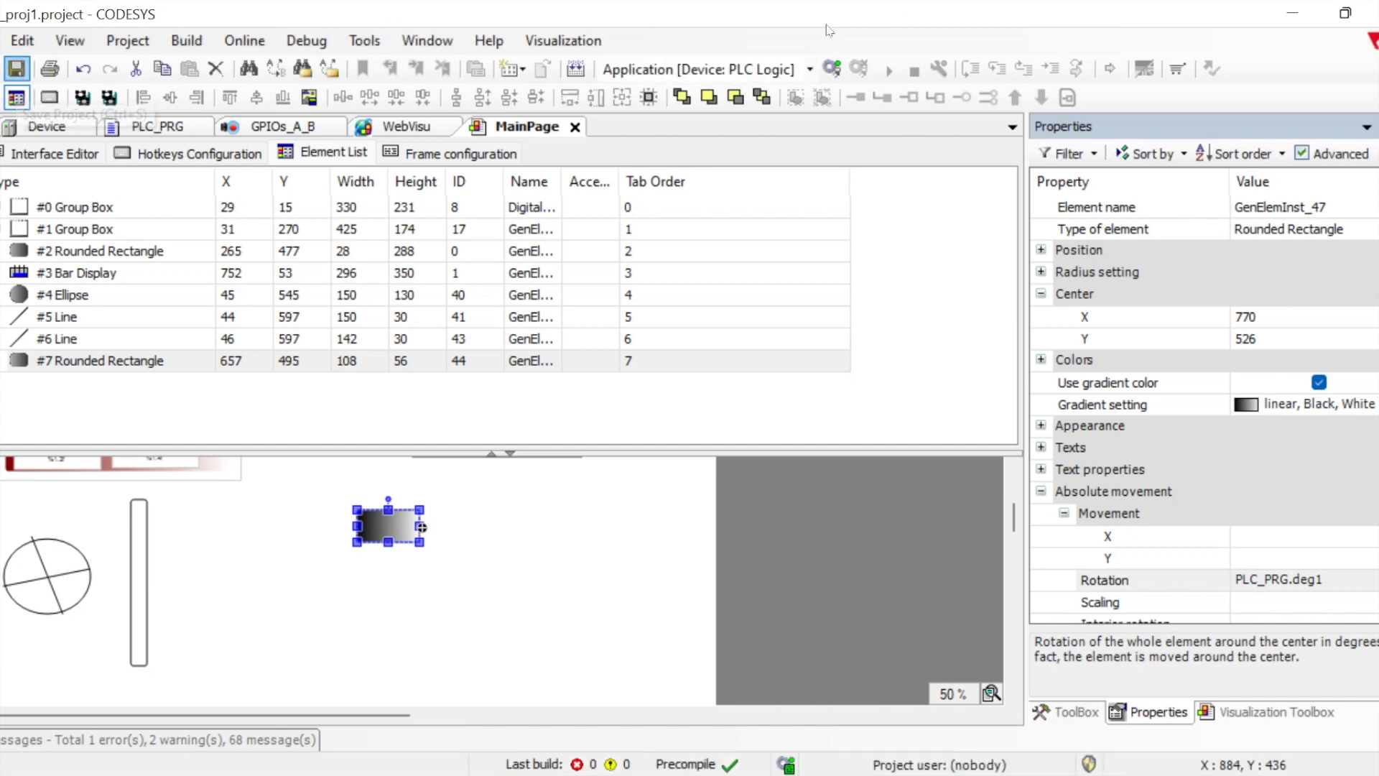
click(831, 68)
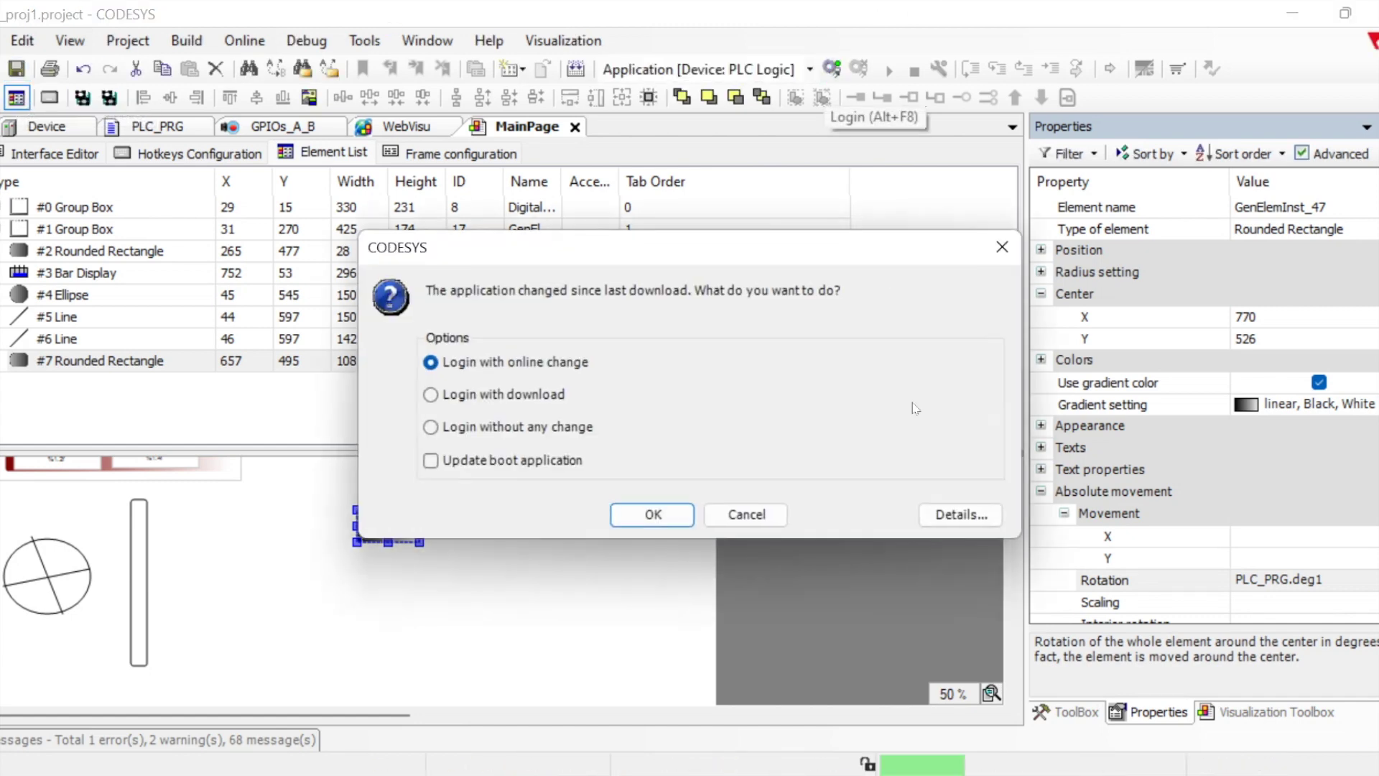
click(655, 514)
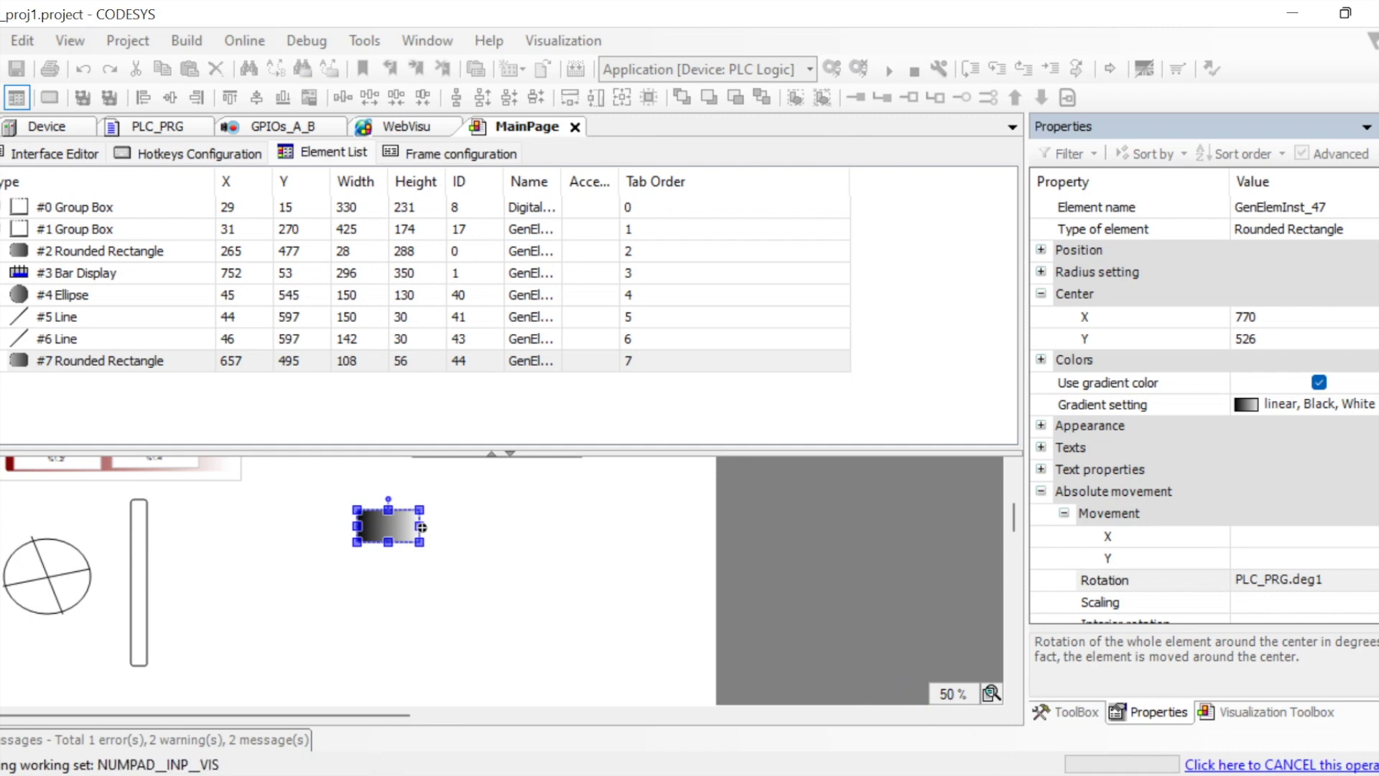
mouse_move(1005, 773)
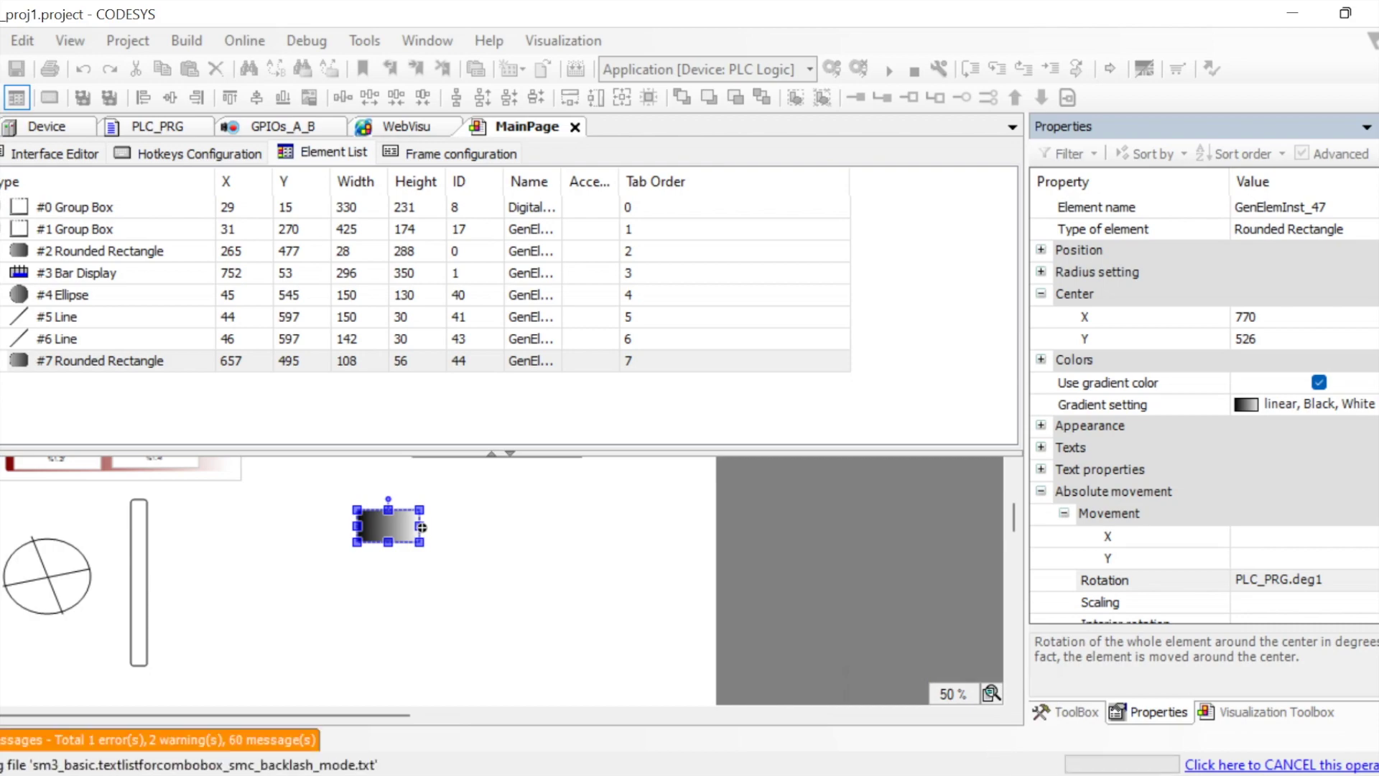
- Switch to the browser, reload the web visualization and toggle the rocker switch to test the small rounded rectangle's rotation
key(alt+Tab)
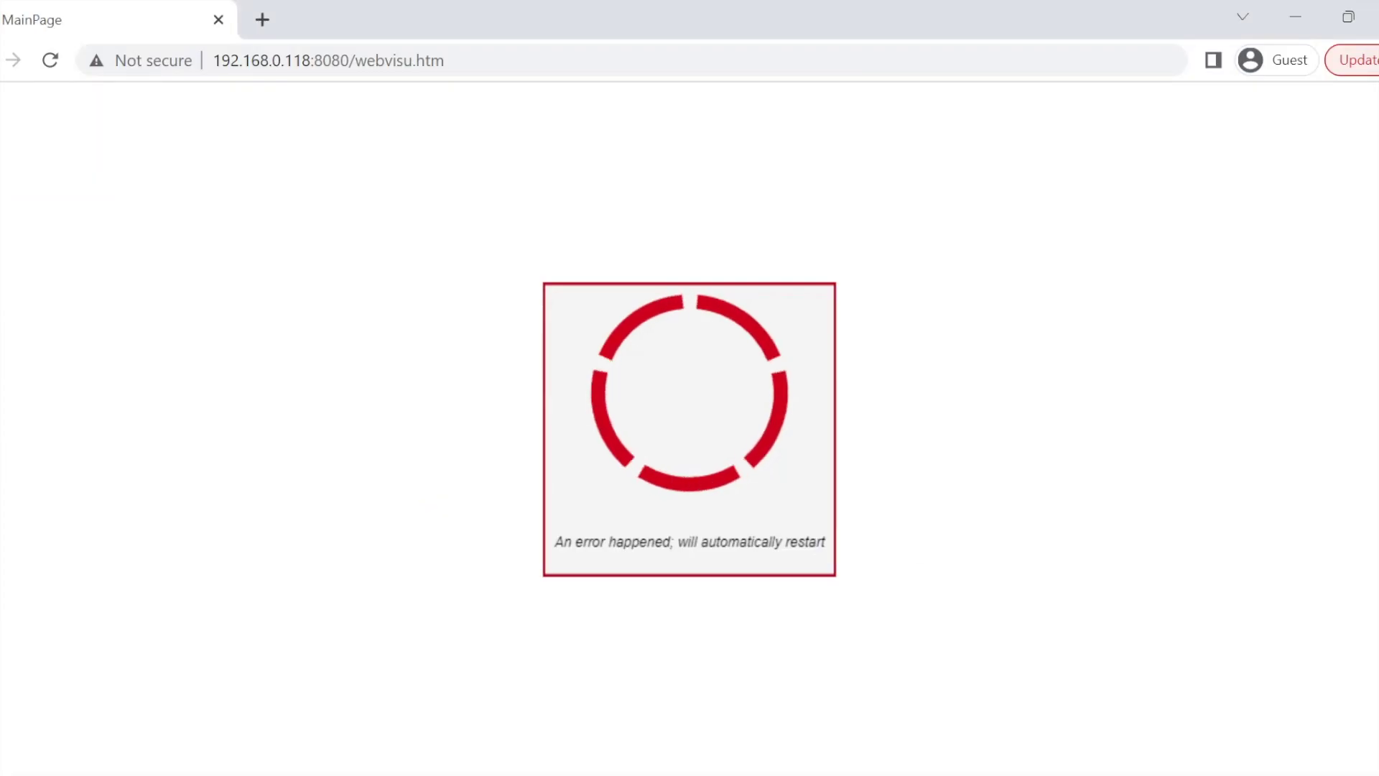
click(50, 61)
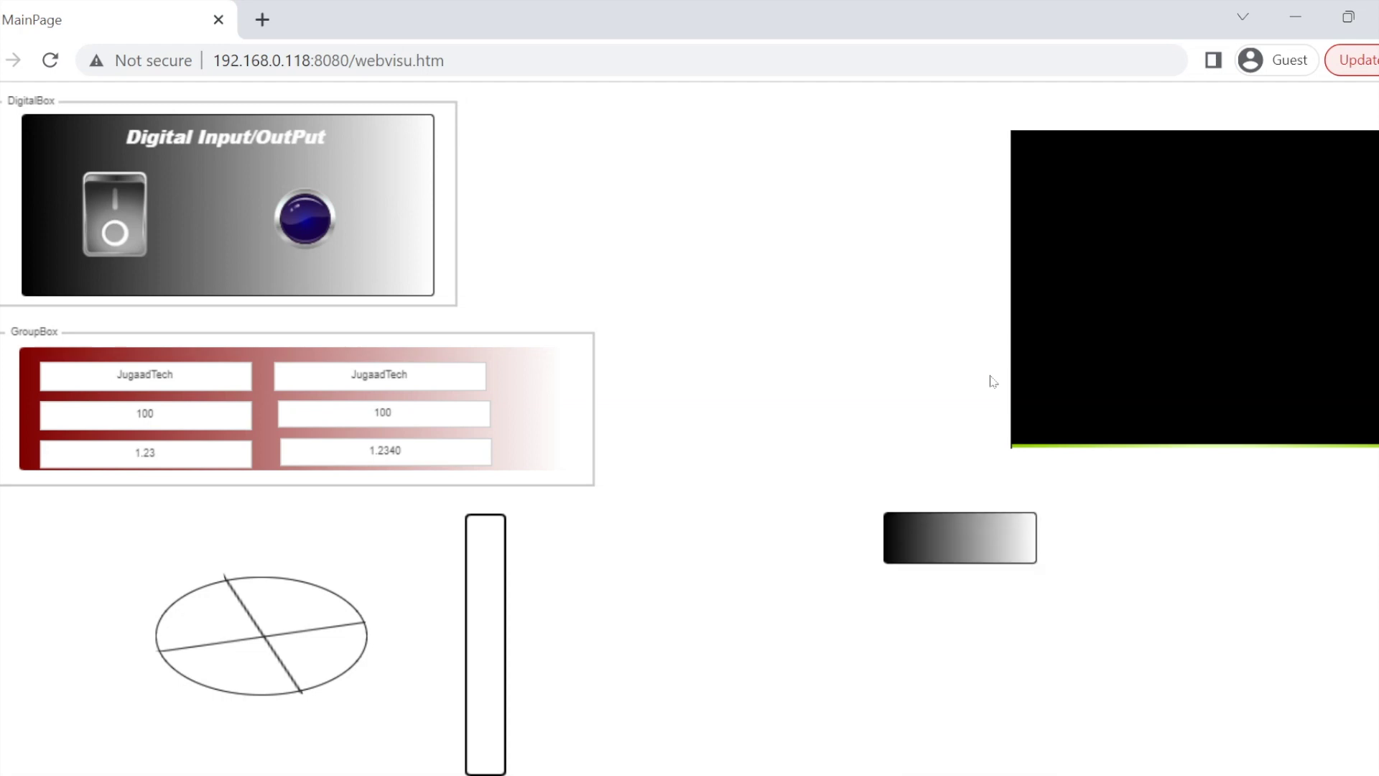
click(130, 248)
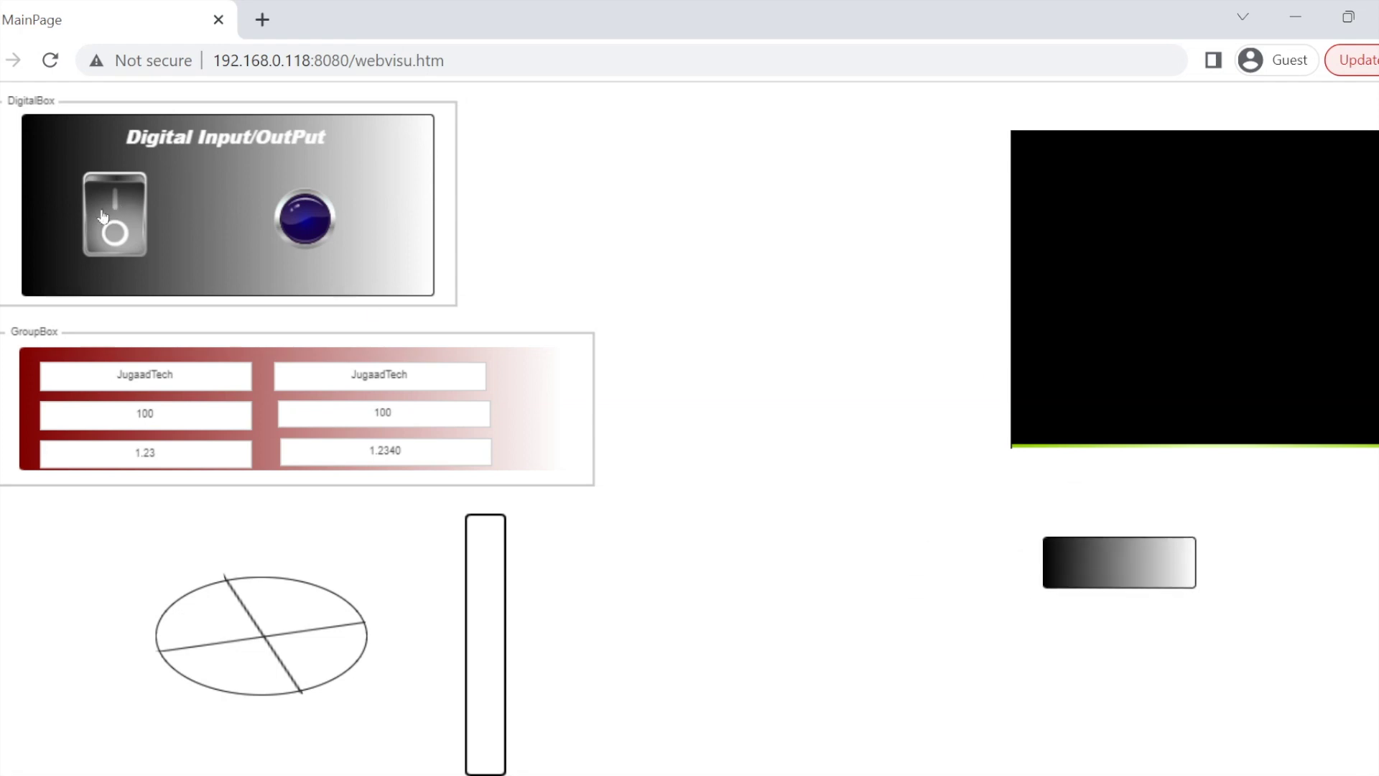
click(129, 248)
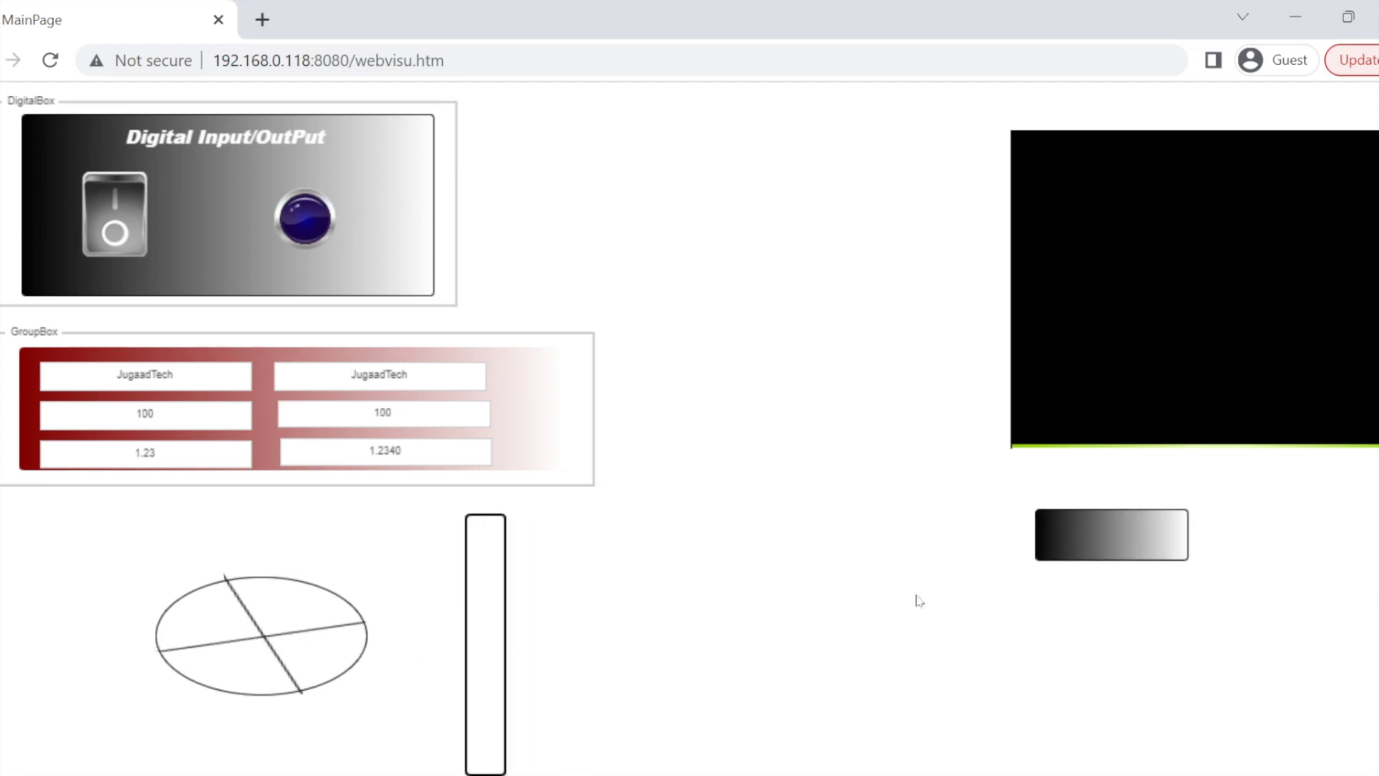
- Back in CODESYS, add a rectangle just left of the green bar display, about 150 wide and 212 high, at about X 516, Y 144
click(1288, 8)
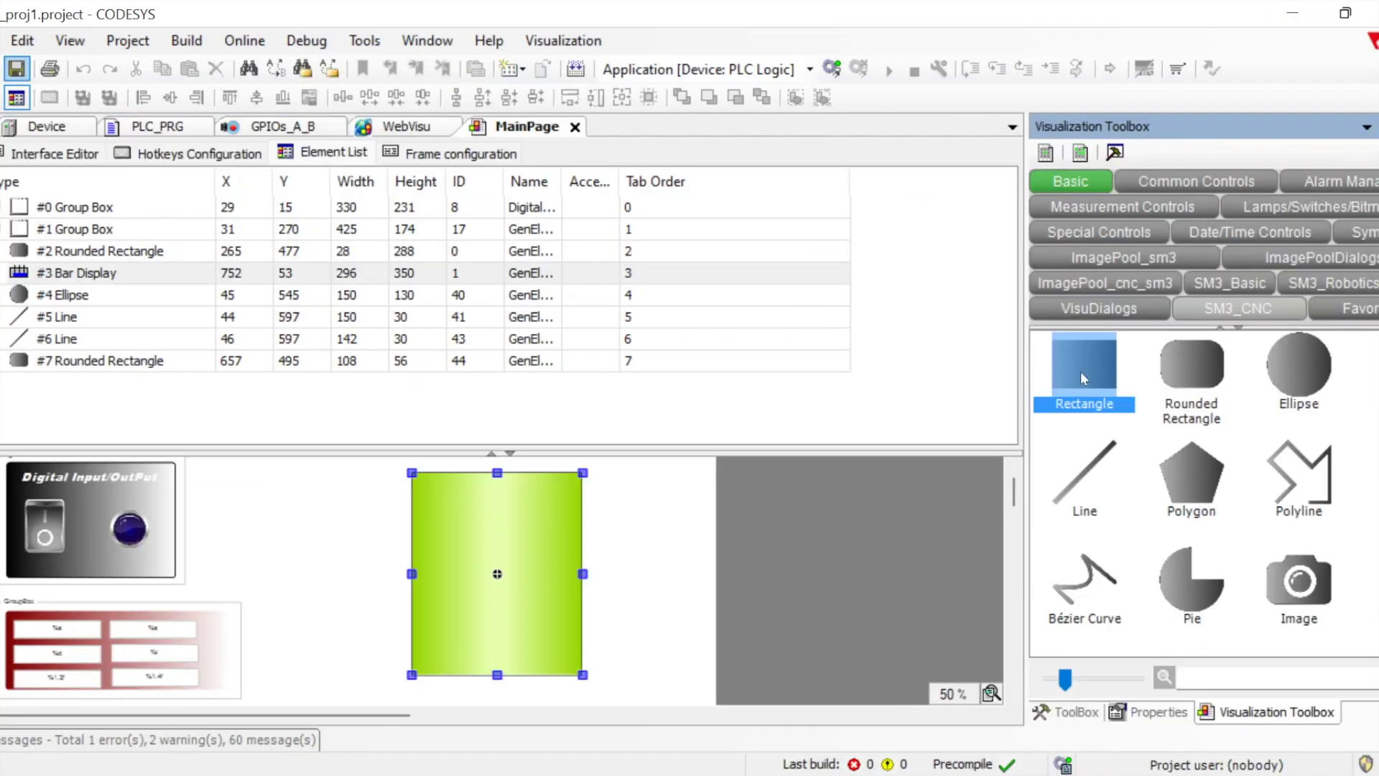
drag(1081, 372, 304, 501)
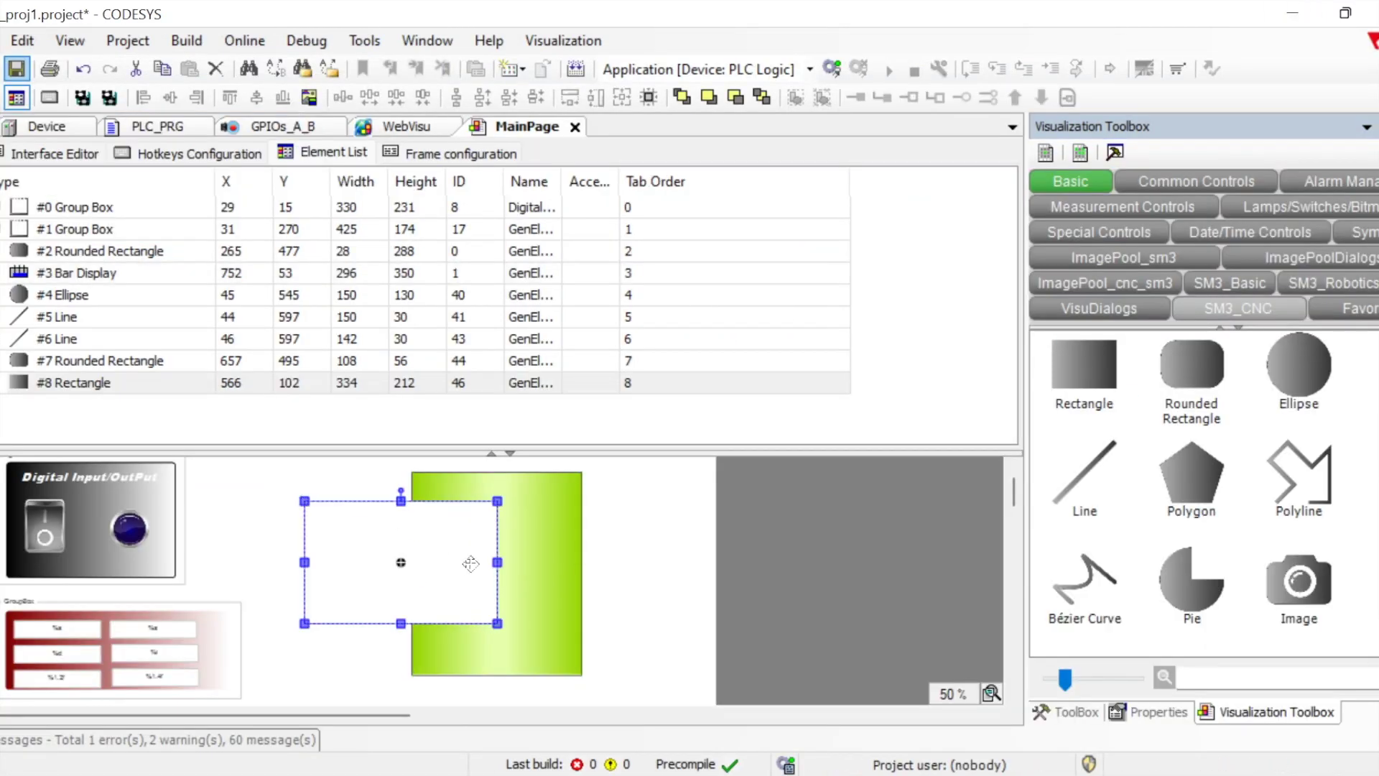
drag(497, 562, 327, 625)
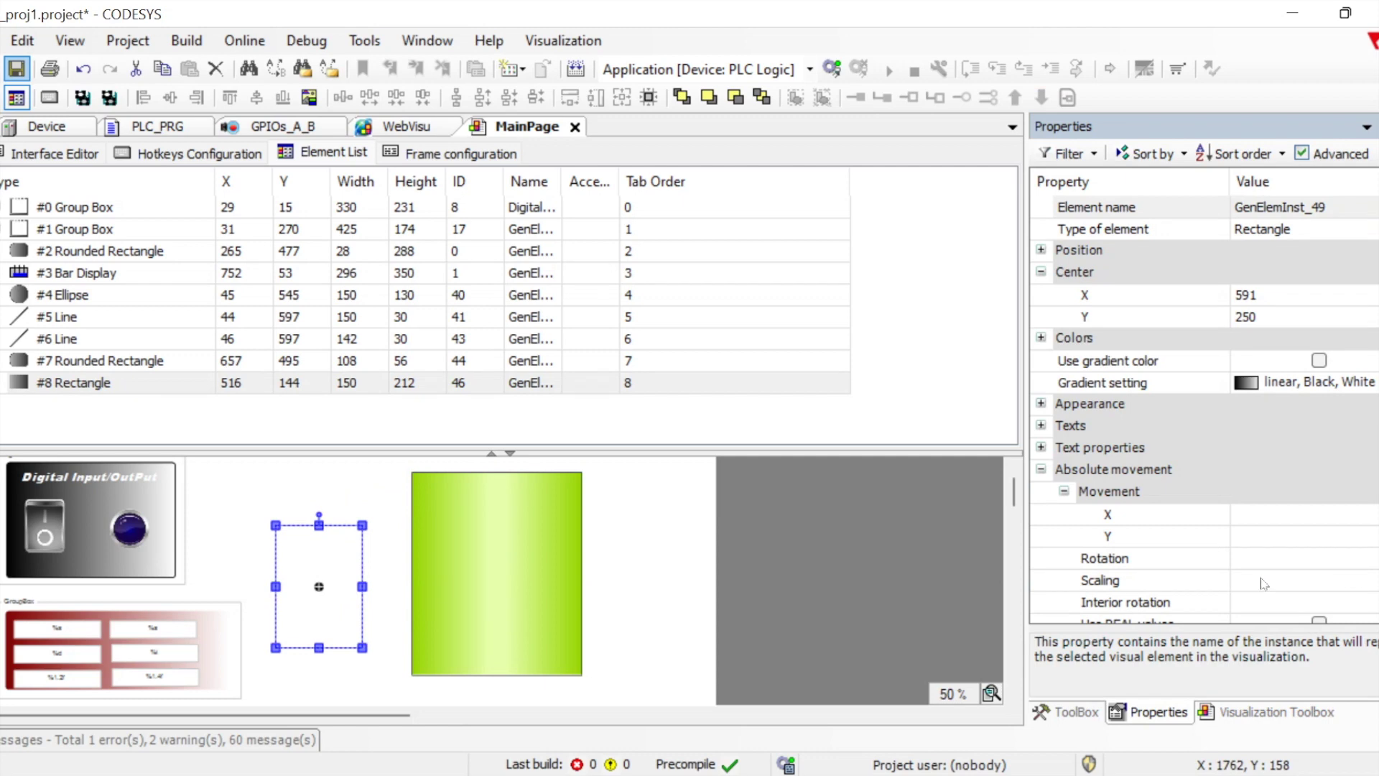
- Set the new rectangle's absolute movement scaling to PLC_PRG.IN1
click(1175, 582)
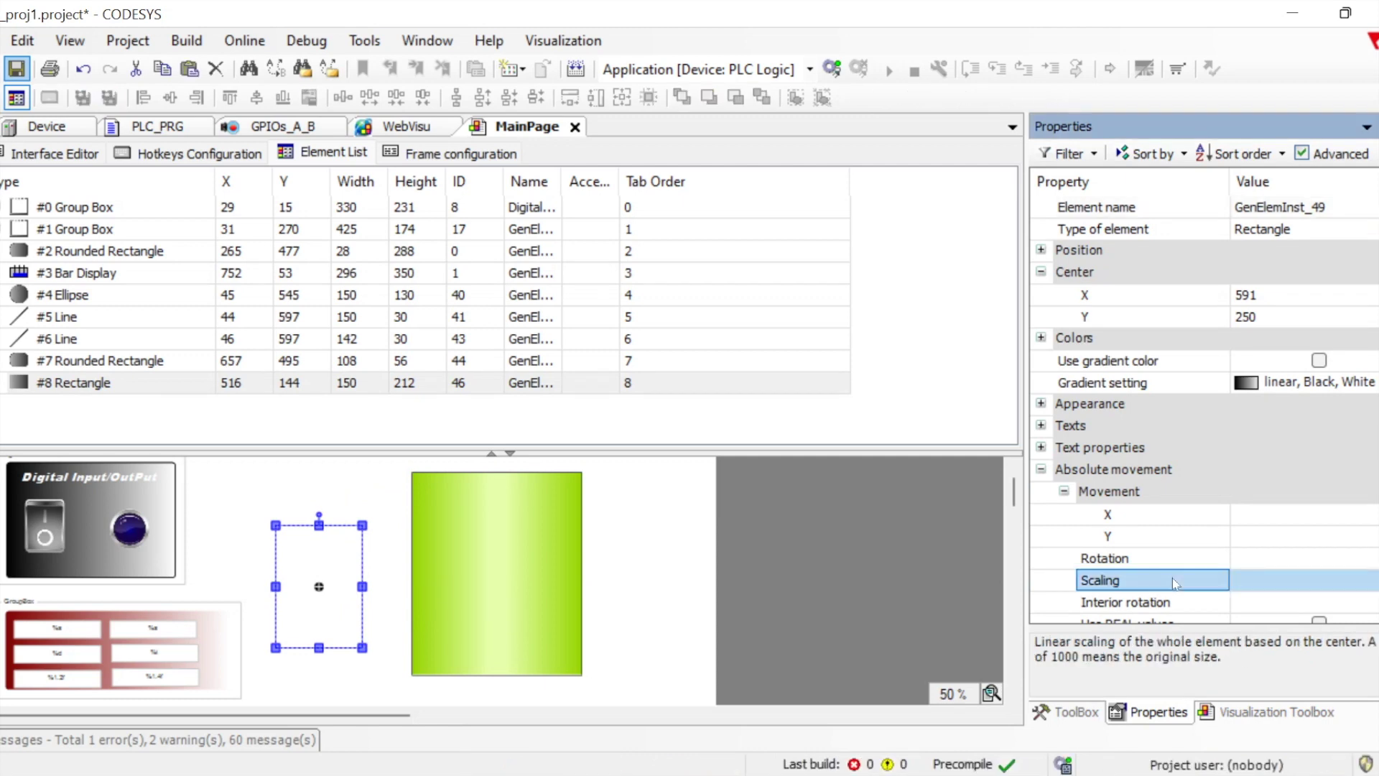
click(1278, 588)
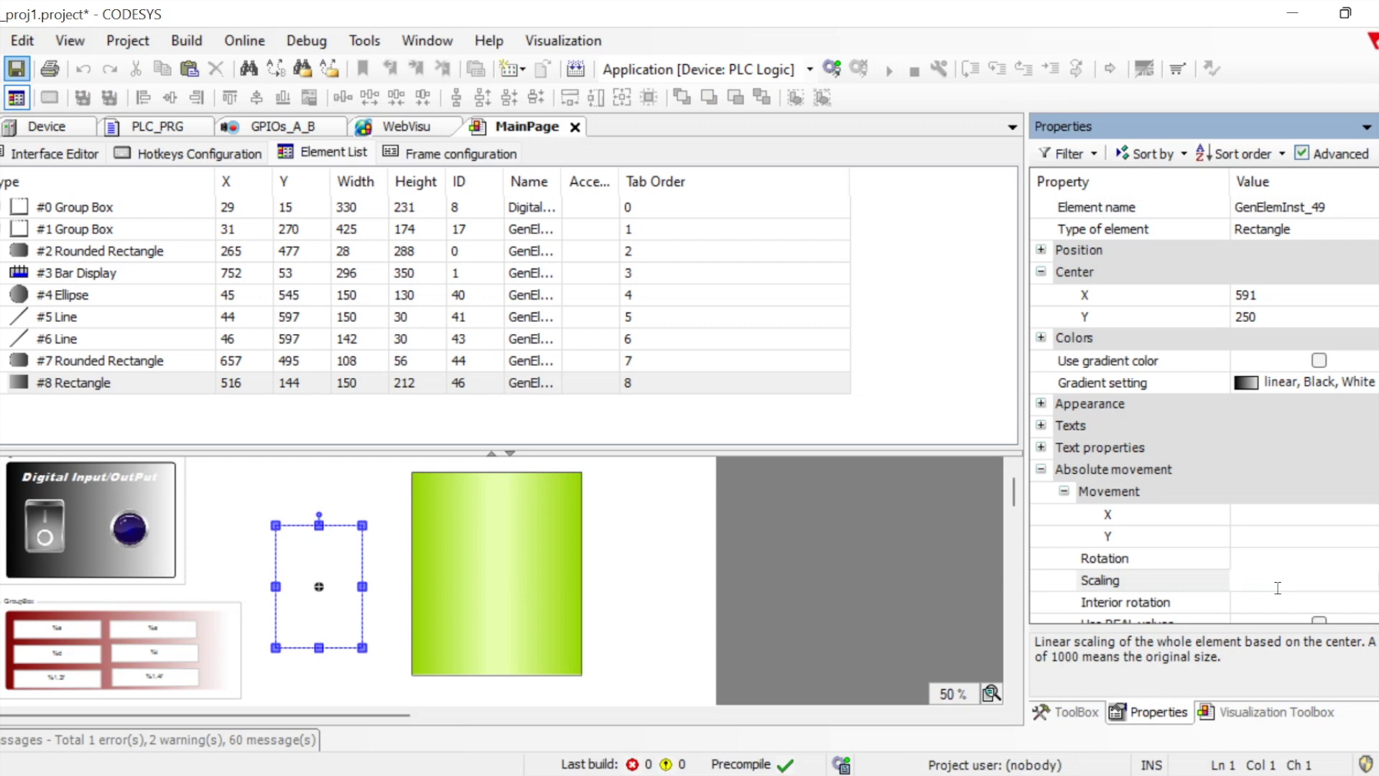
text(plc)
key(Down)
key(Down)
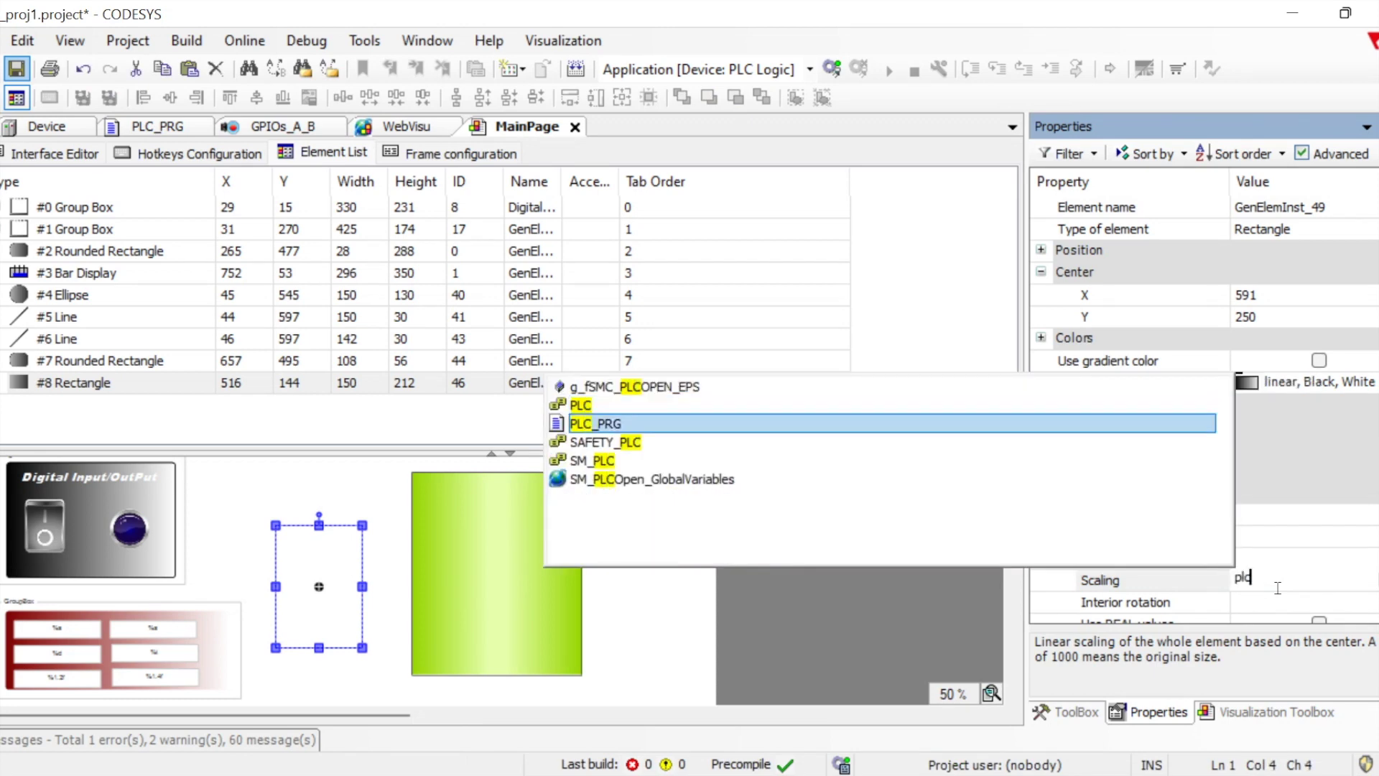
key(Up)
key(Return)
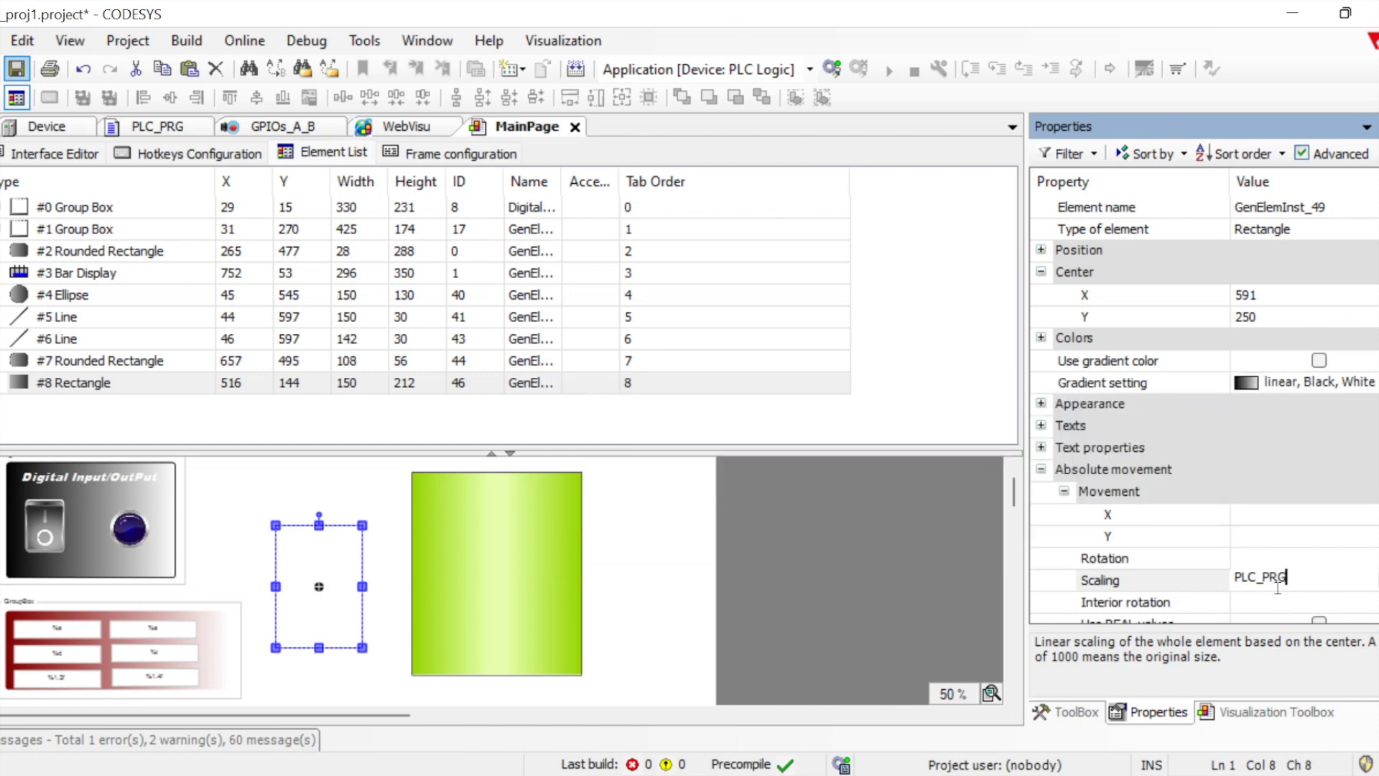
text(.)
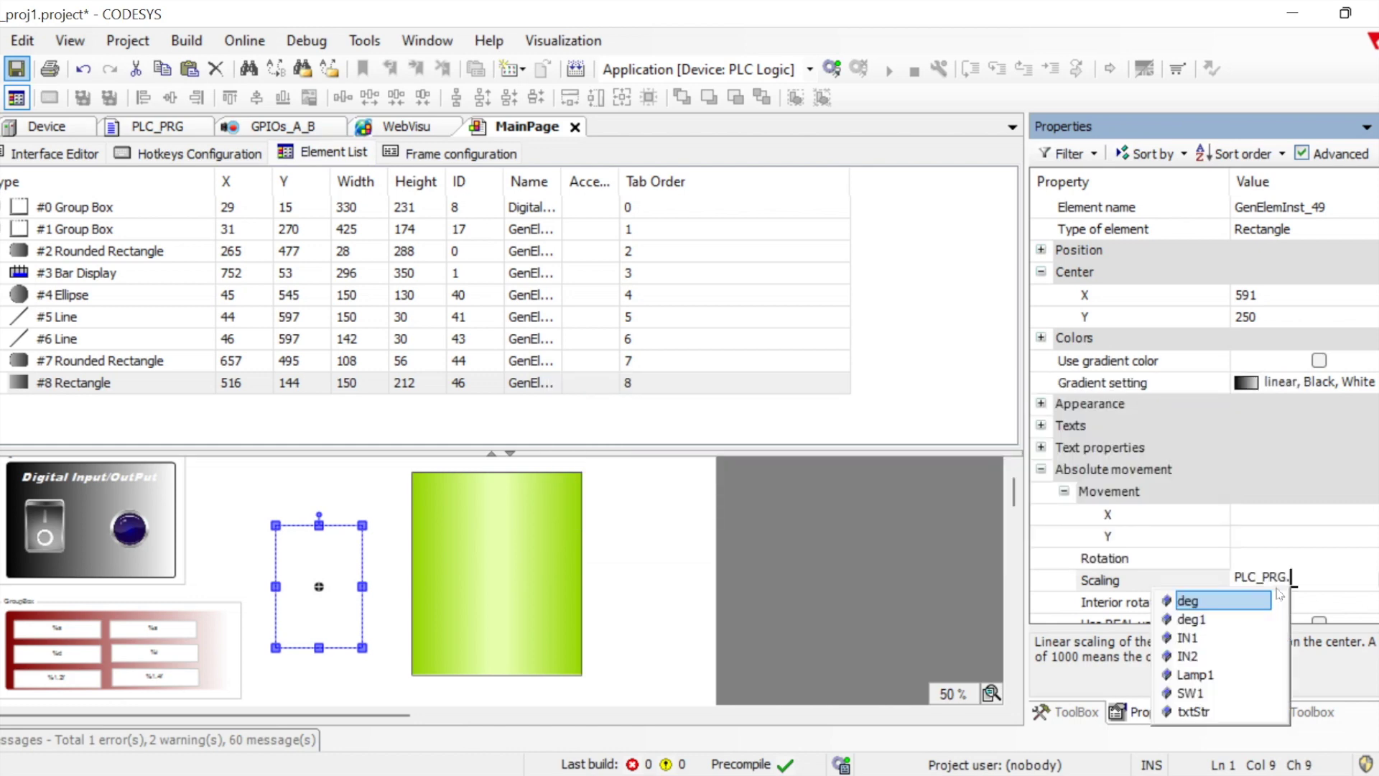
key(Down)
key(Down)
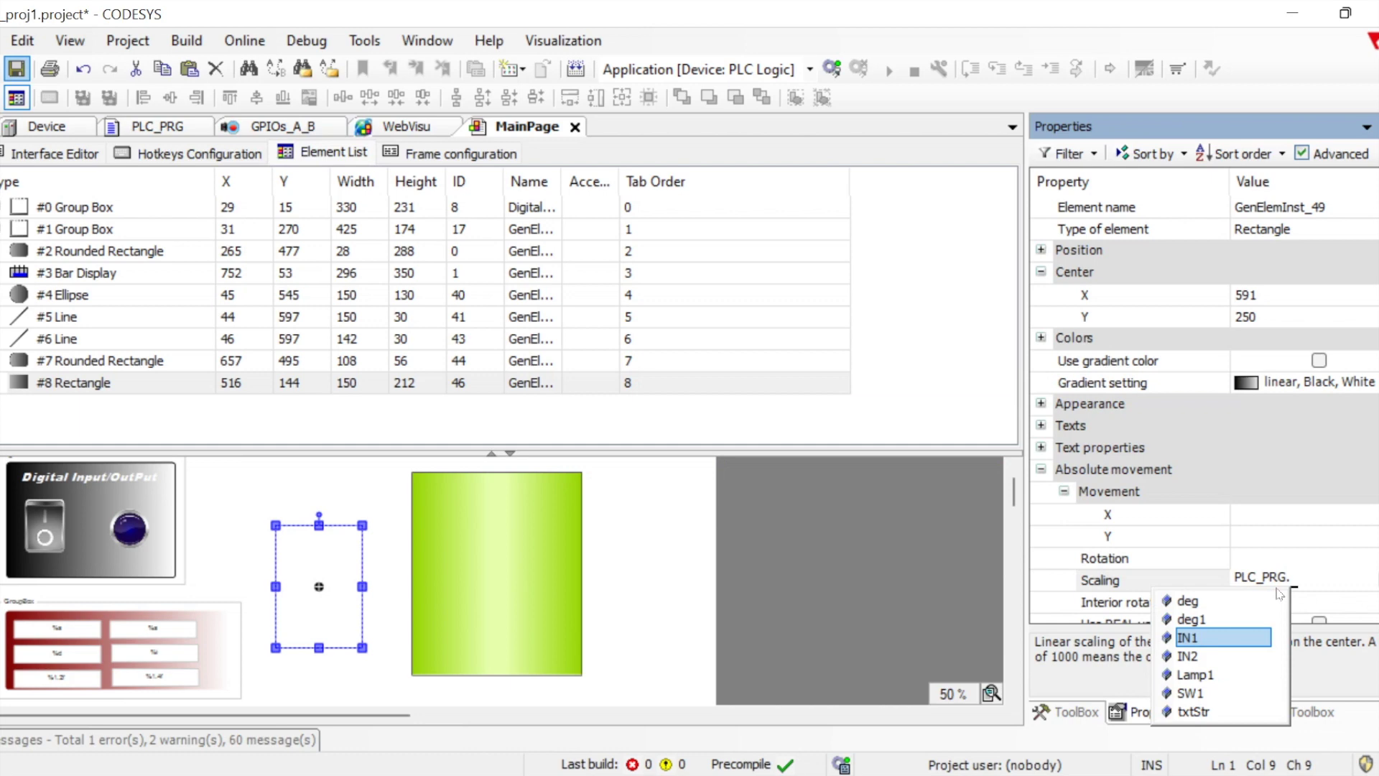
key(Return)
key(Return)
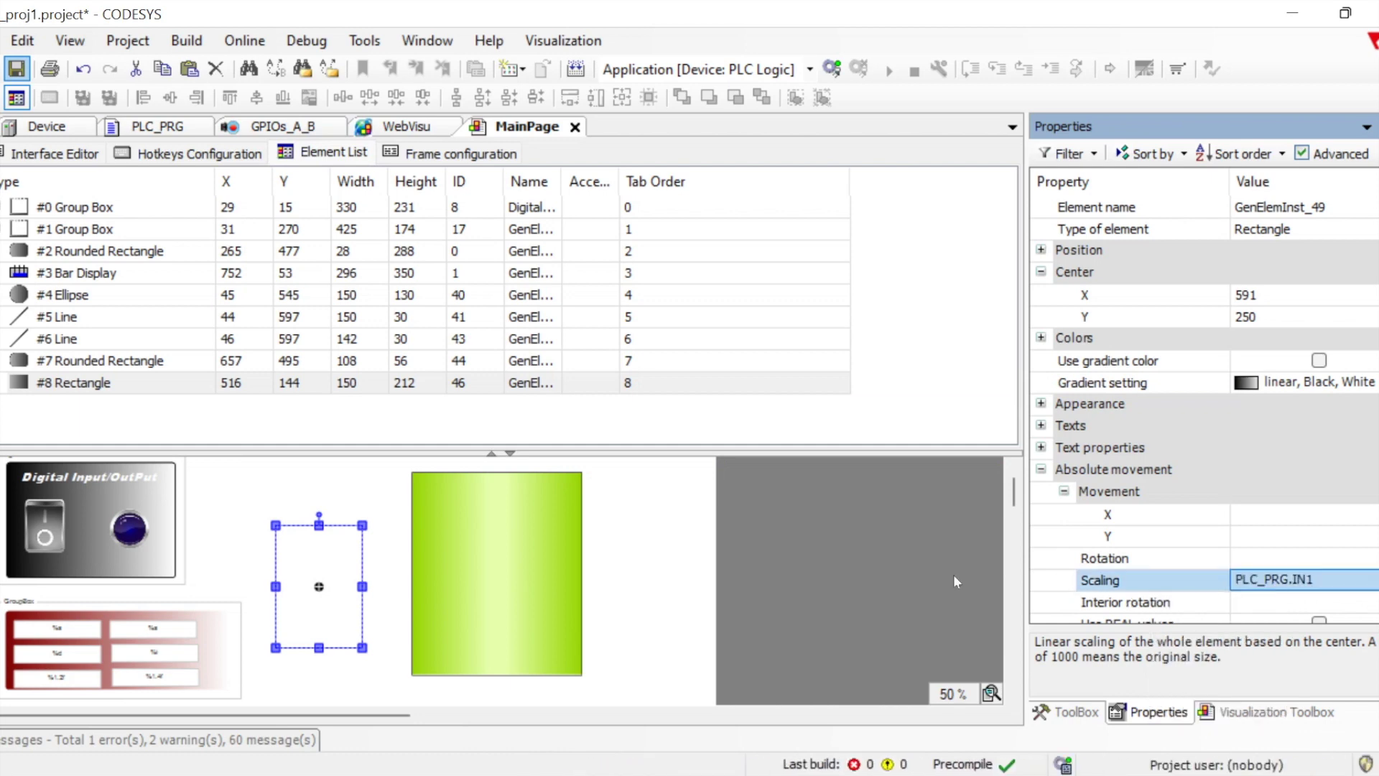
- Enable the gradient color for the new rectangle and check the description of its scaling property
click(317, 610)
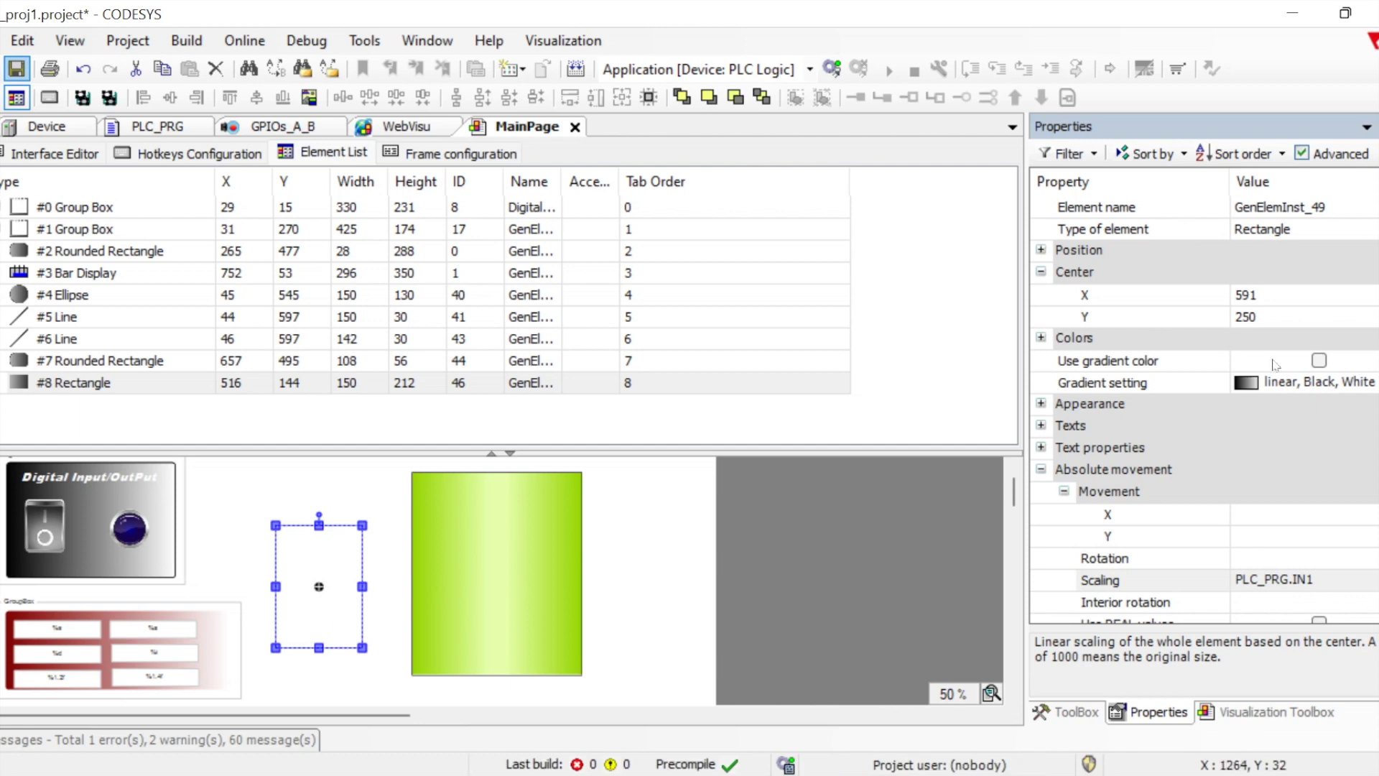
click(1319, 360)
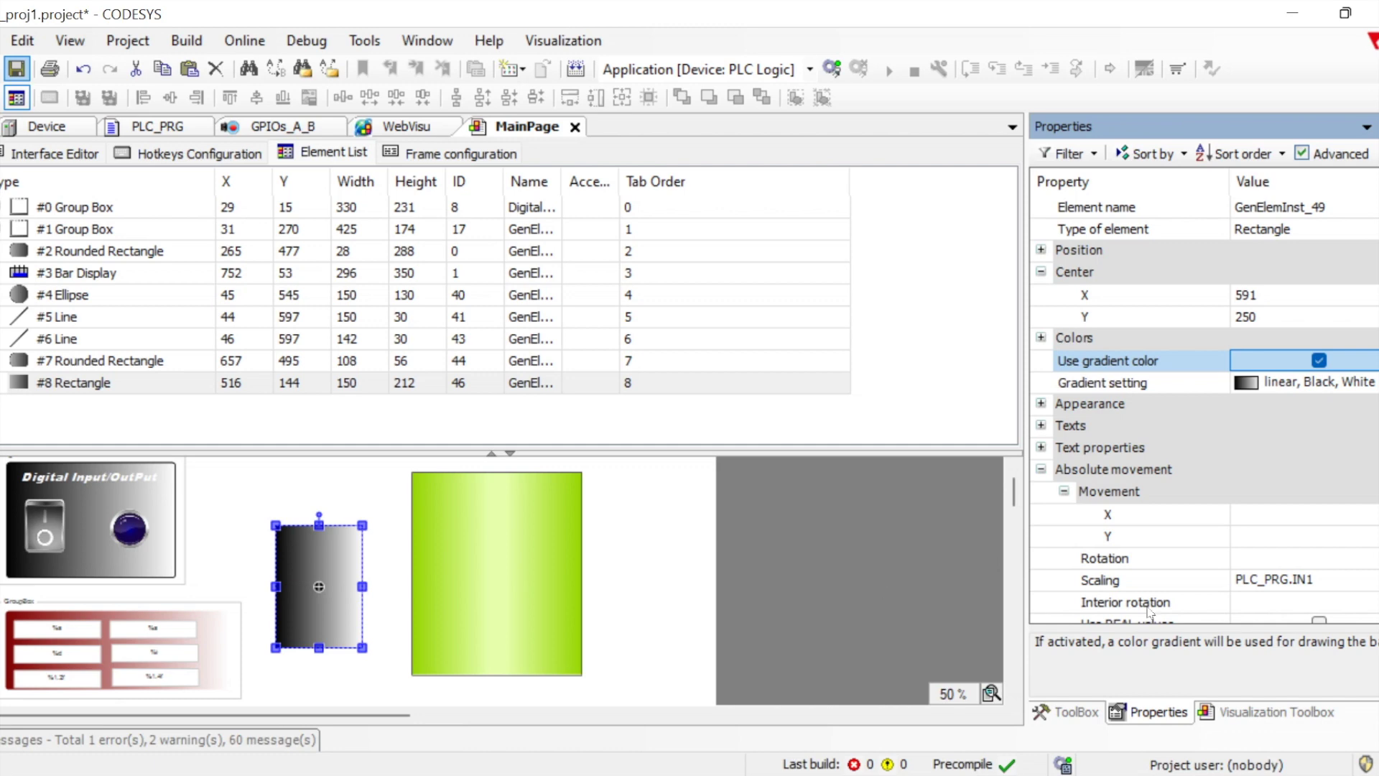
click(1087, 583)
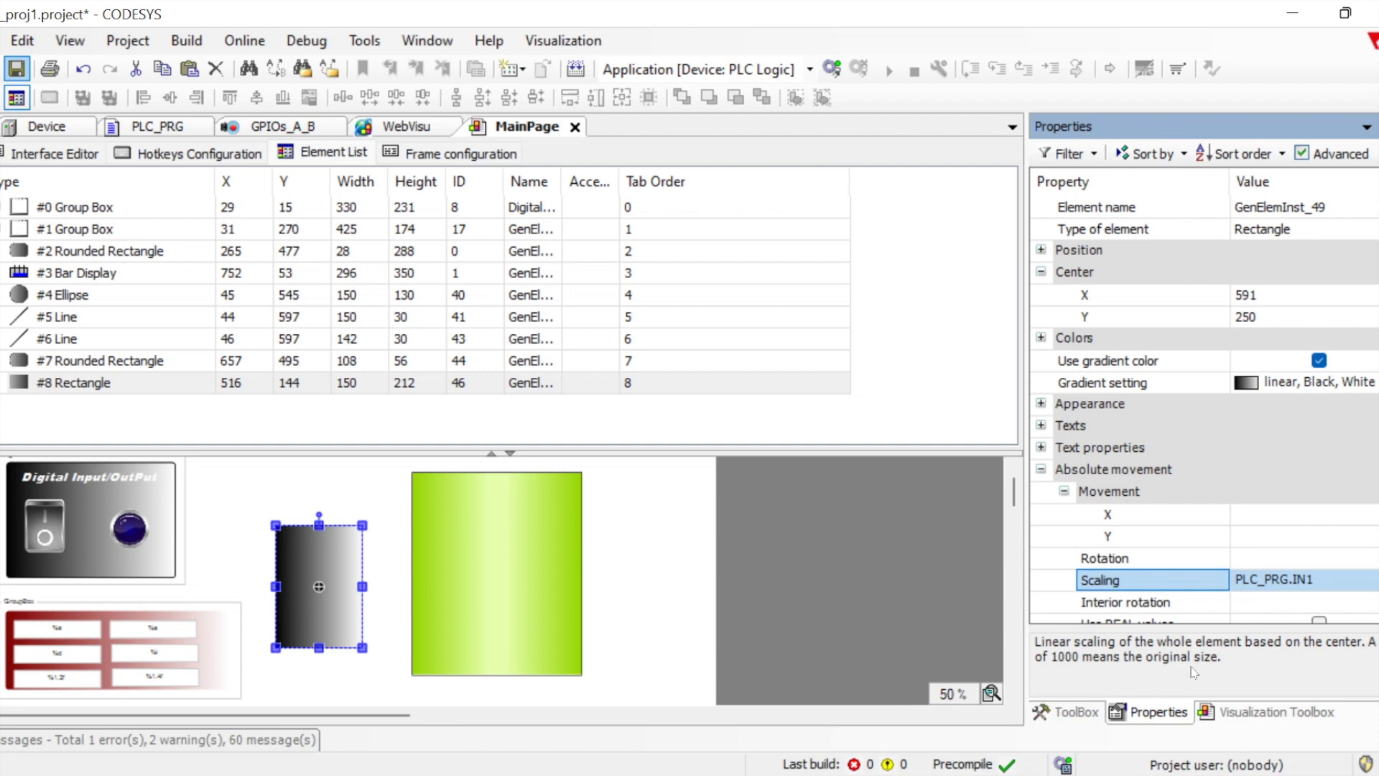
- Log in with an online change and test the rectangle's scaling in the reloaded web visualization by toggling the rocker switch on and off
click(832, 68)
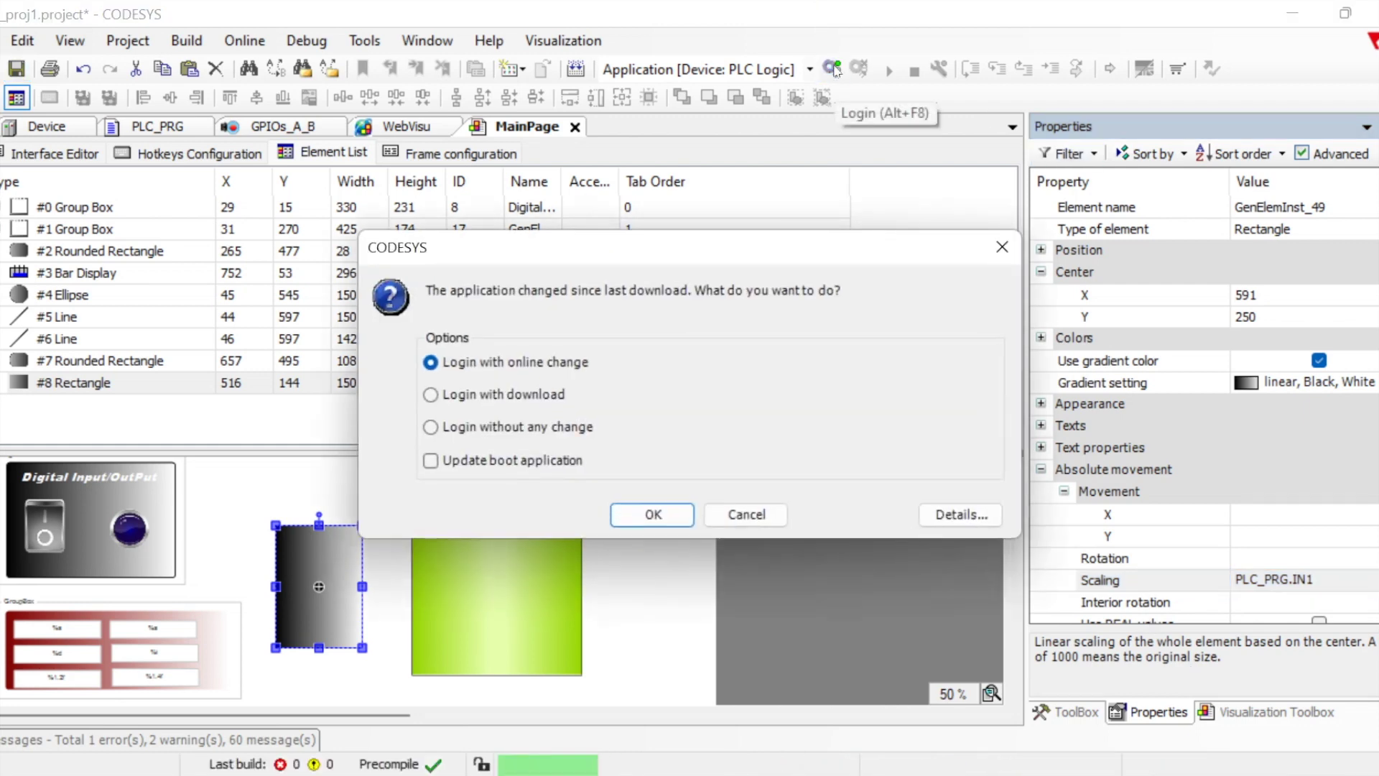
click(643, 516)
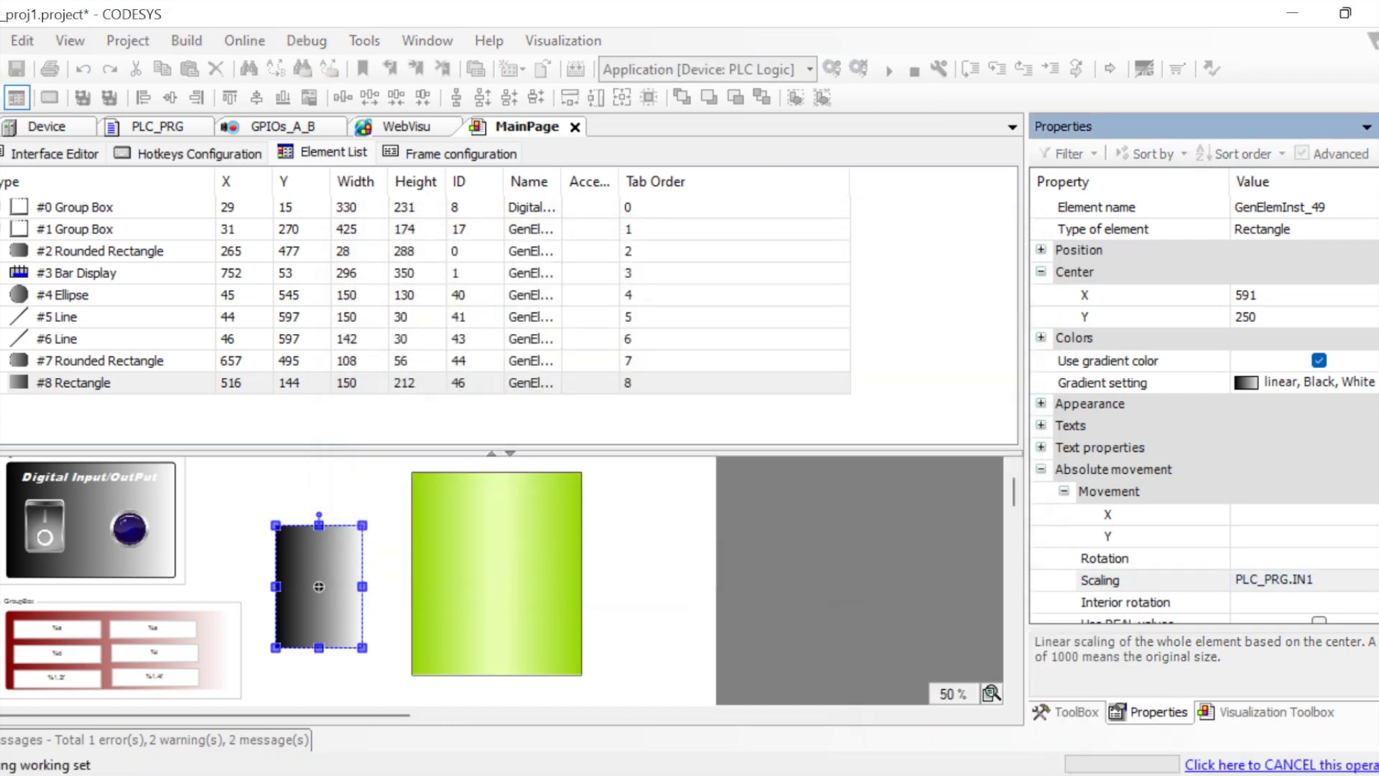
key(alt+Tab)
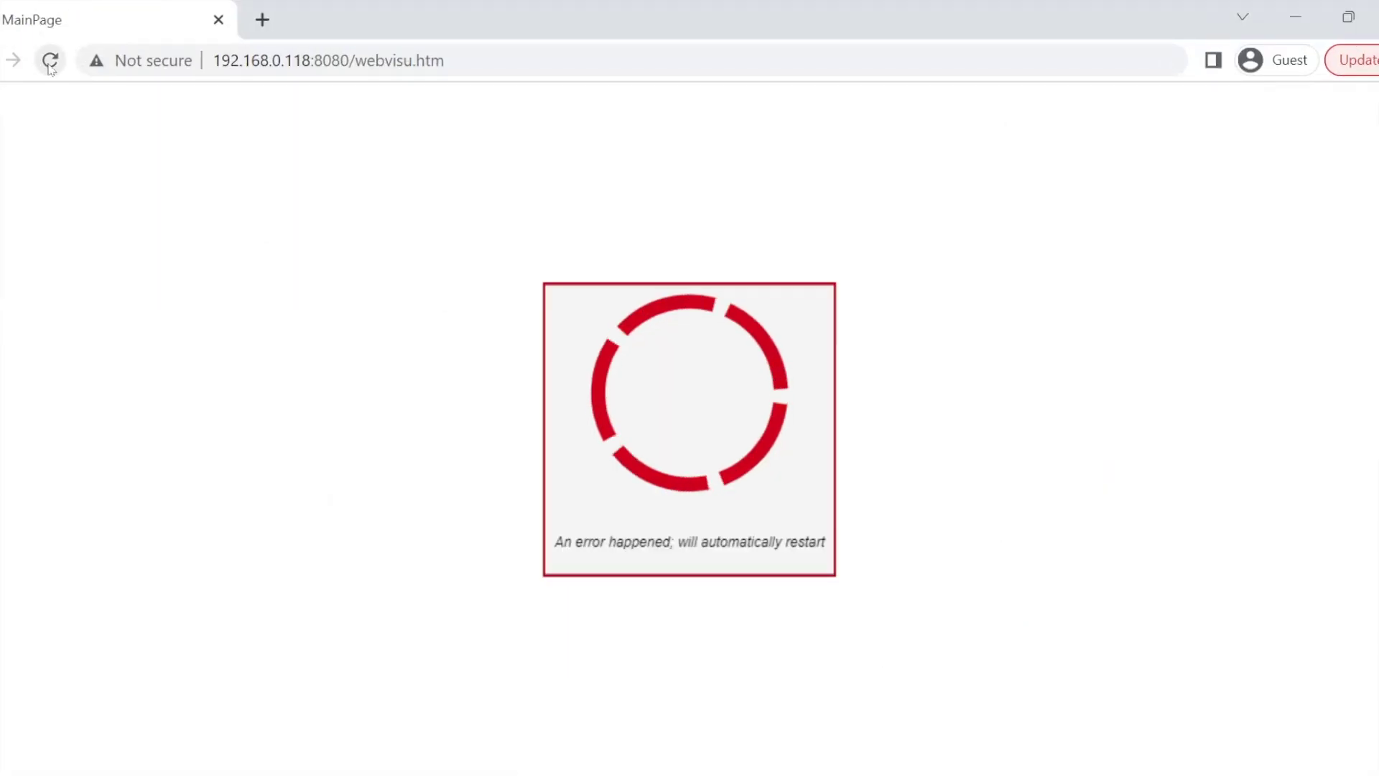
click(50, 60)
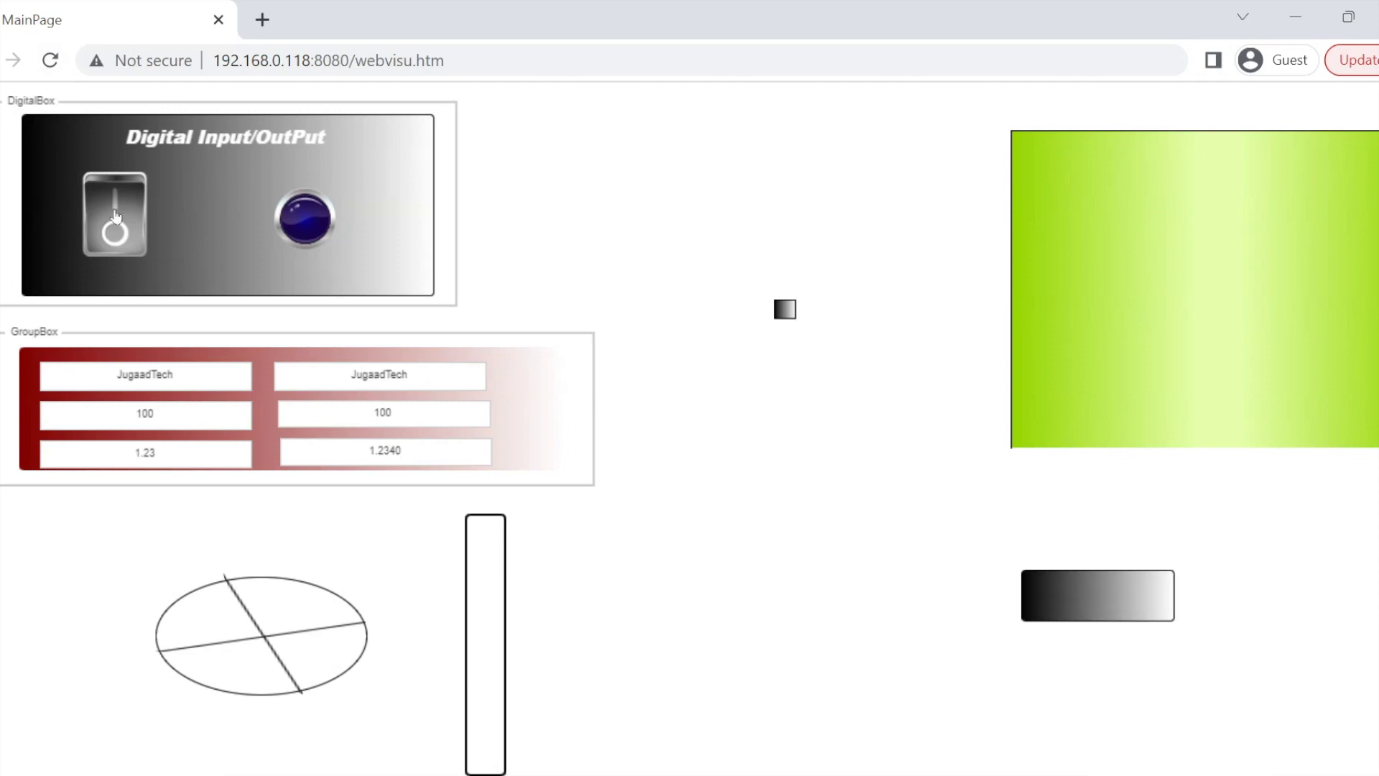
click(115, 207)
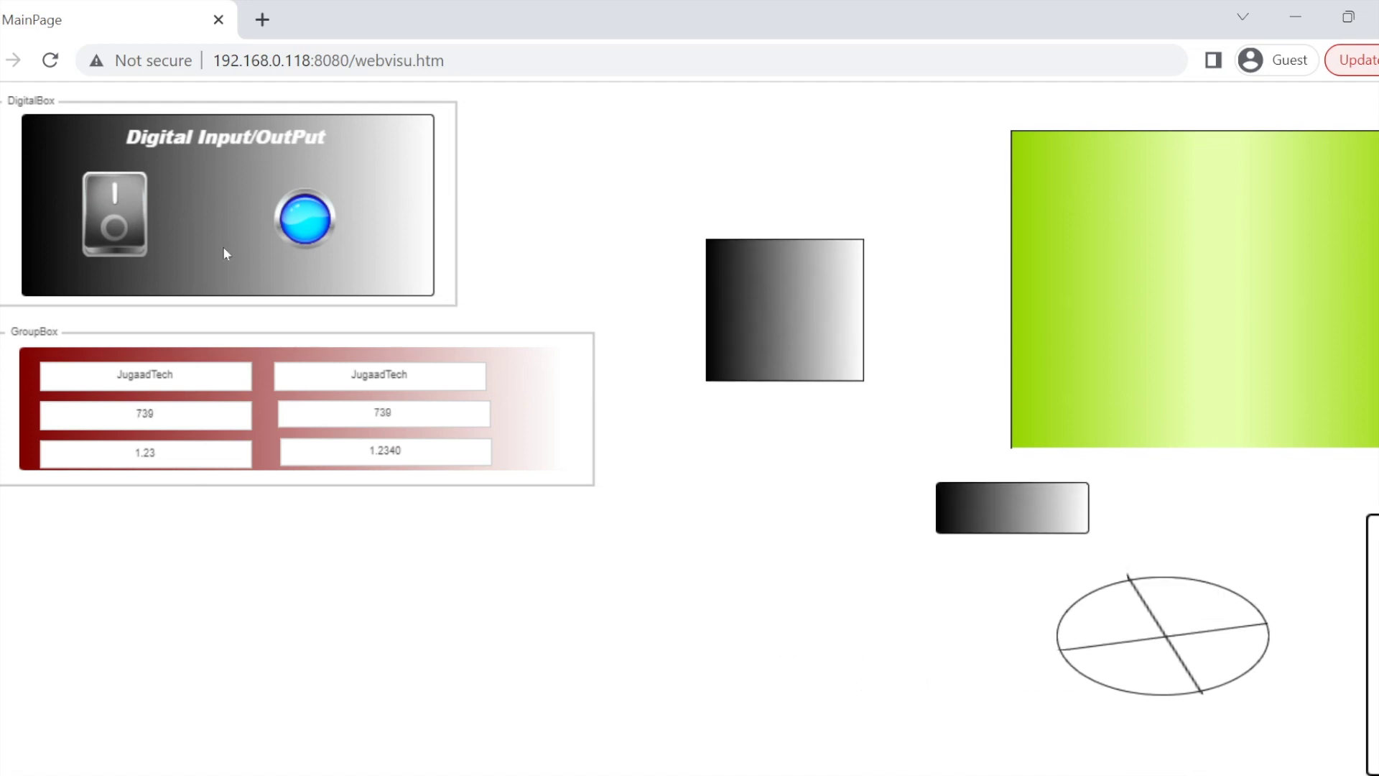
click(125, 250)
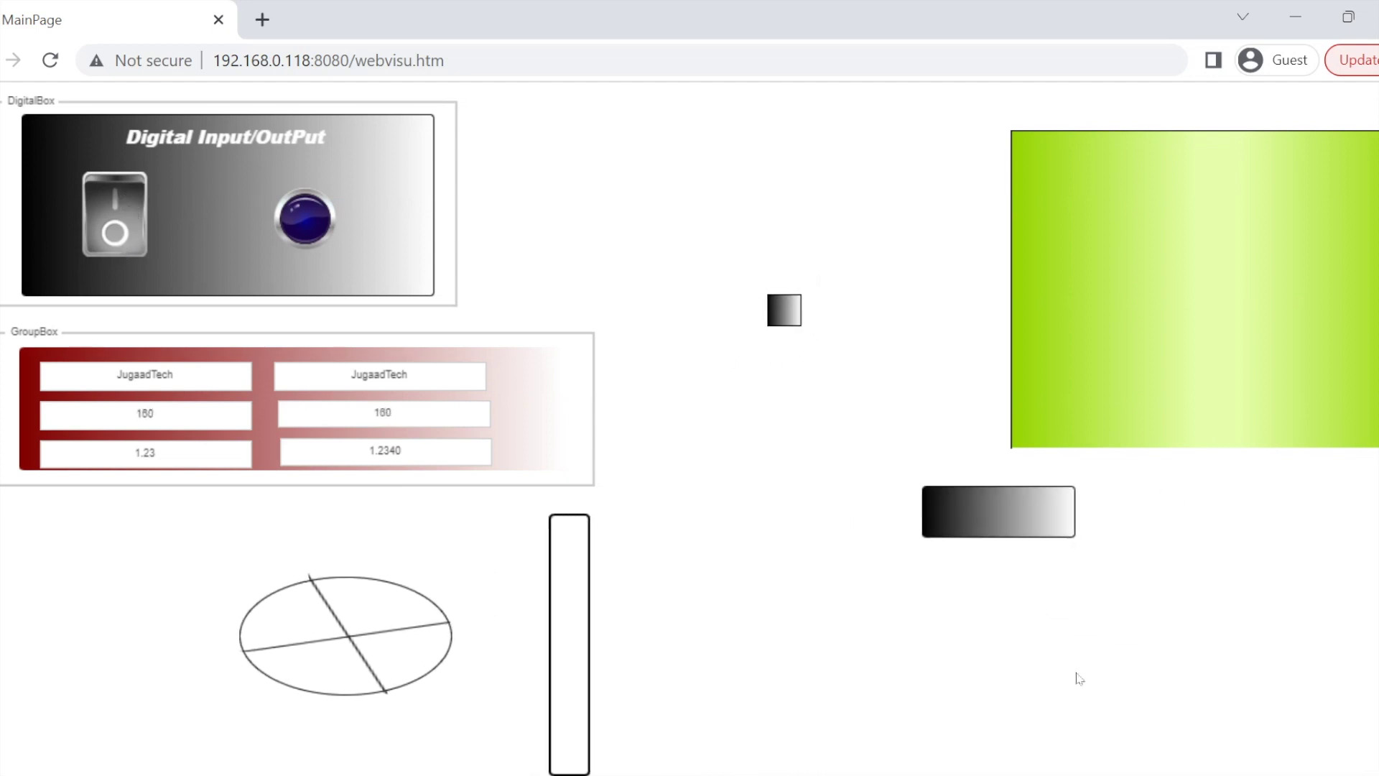
- Return to CODESYS, log out and set the green bar display's scale end to 1000
key(alt+Tab)
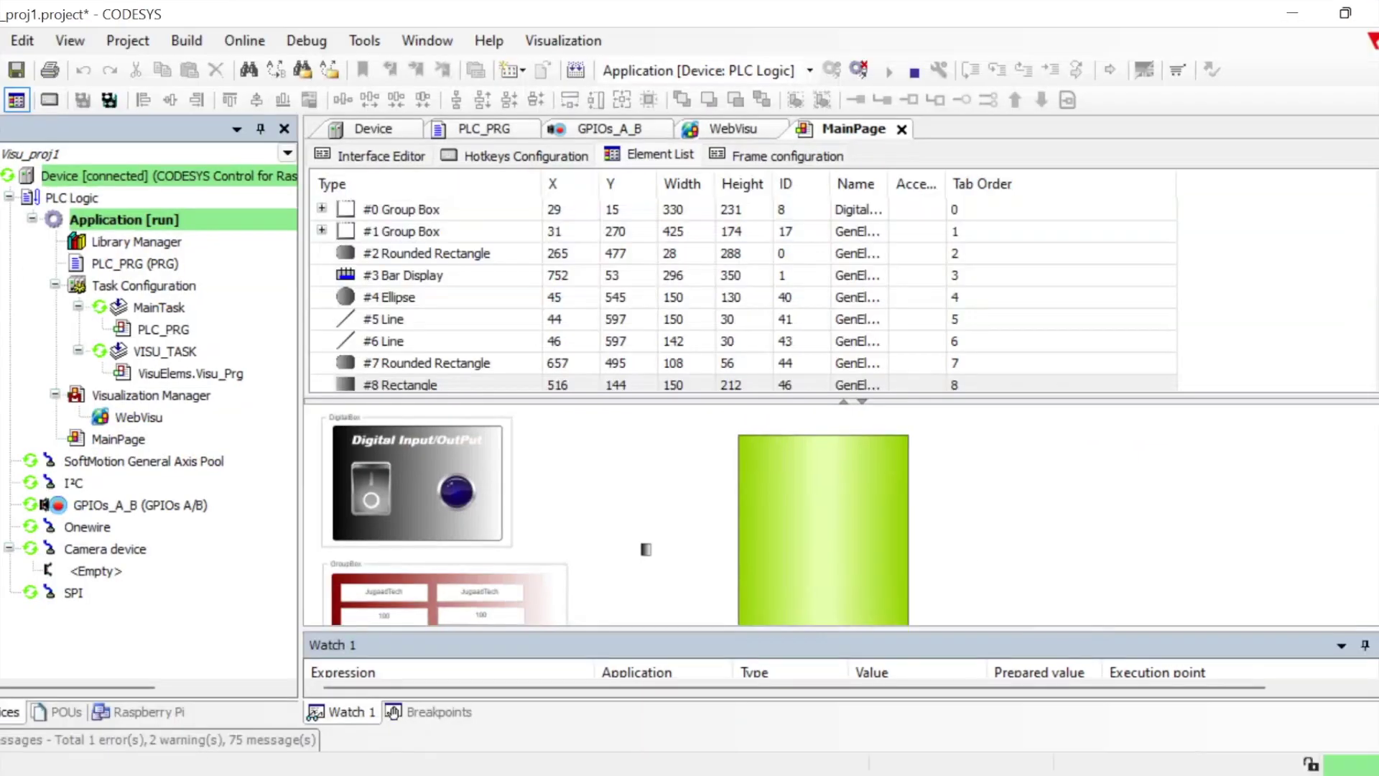
click(859, 70)
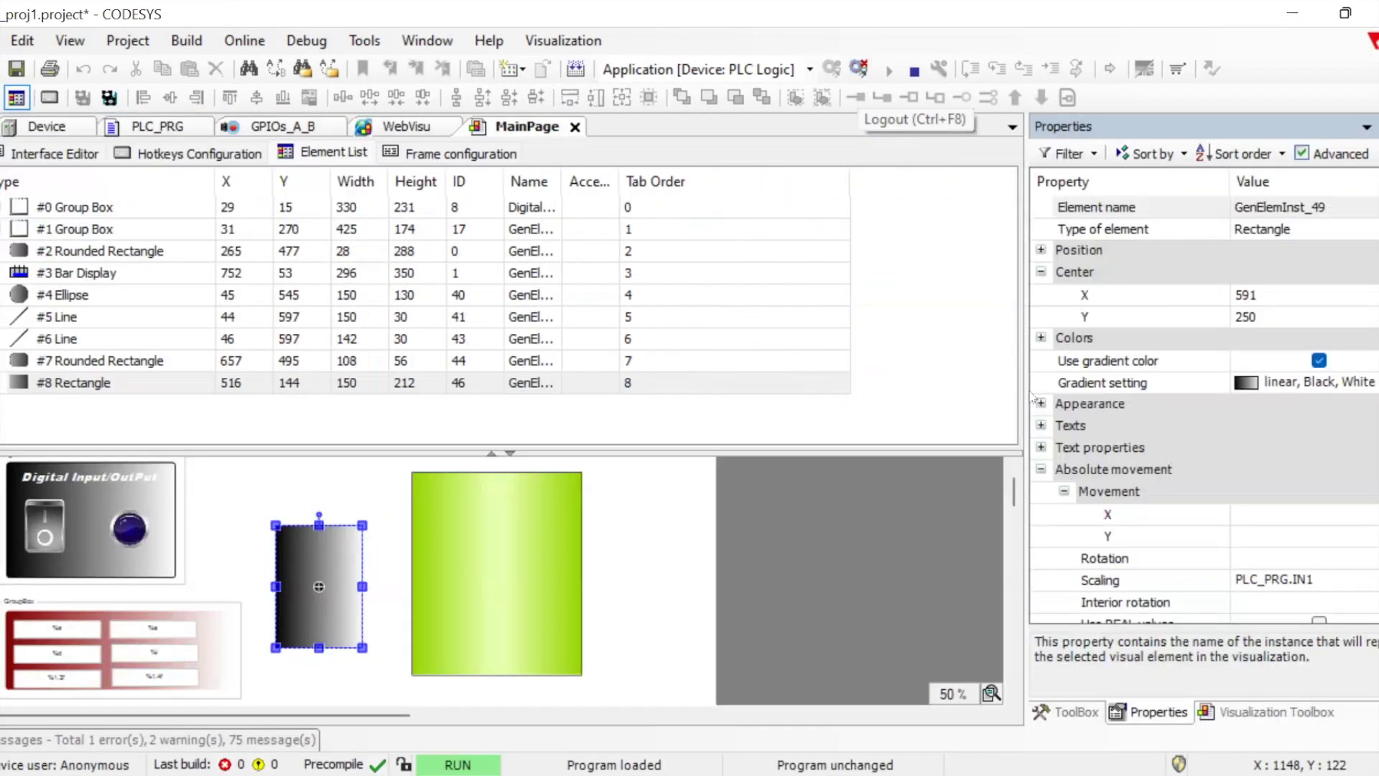
click(525, 569)
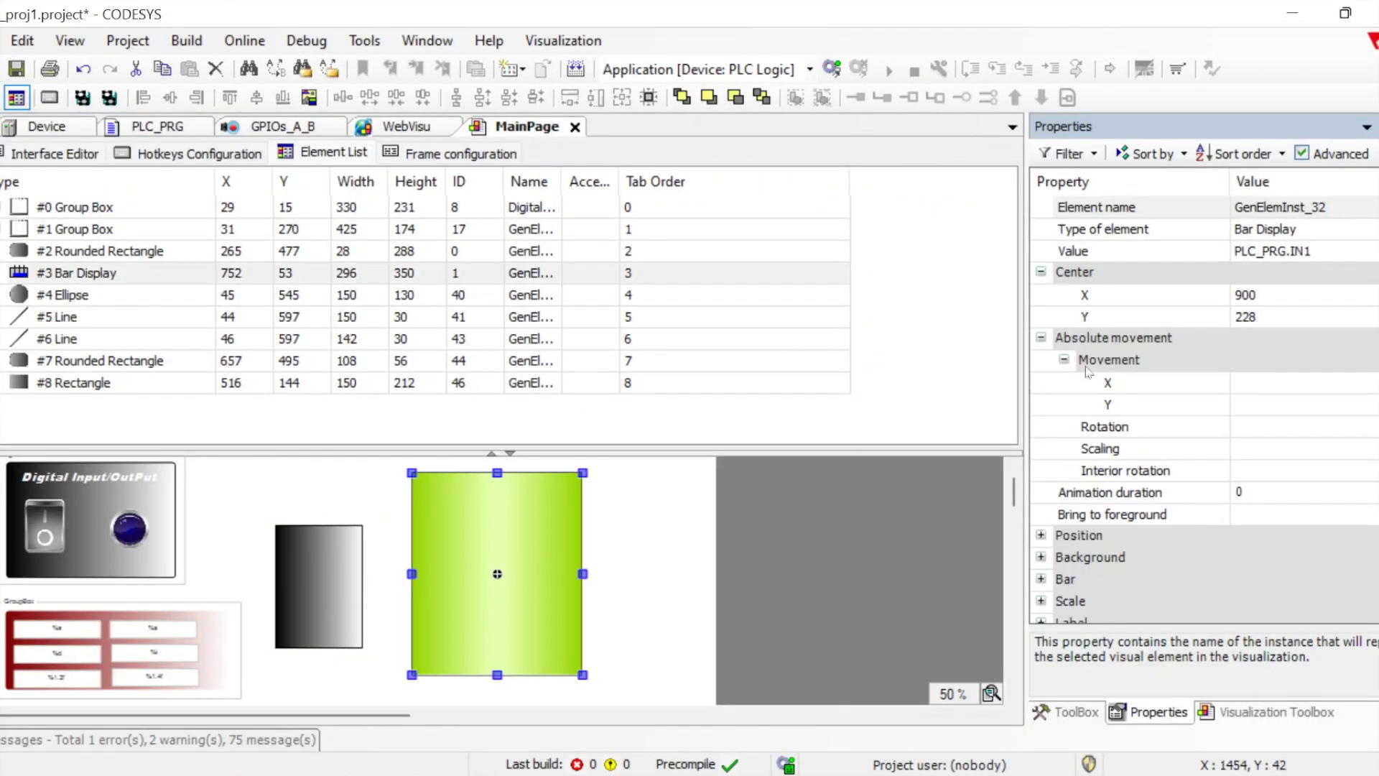
click(1040, 340)
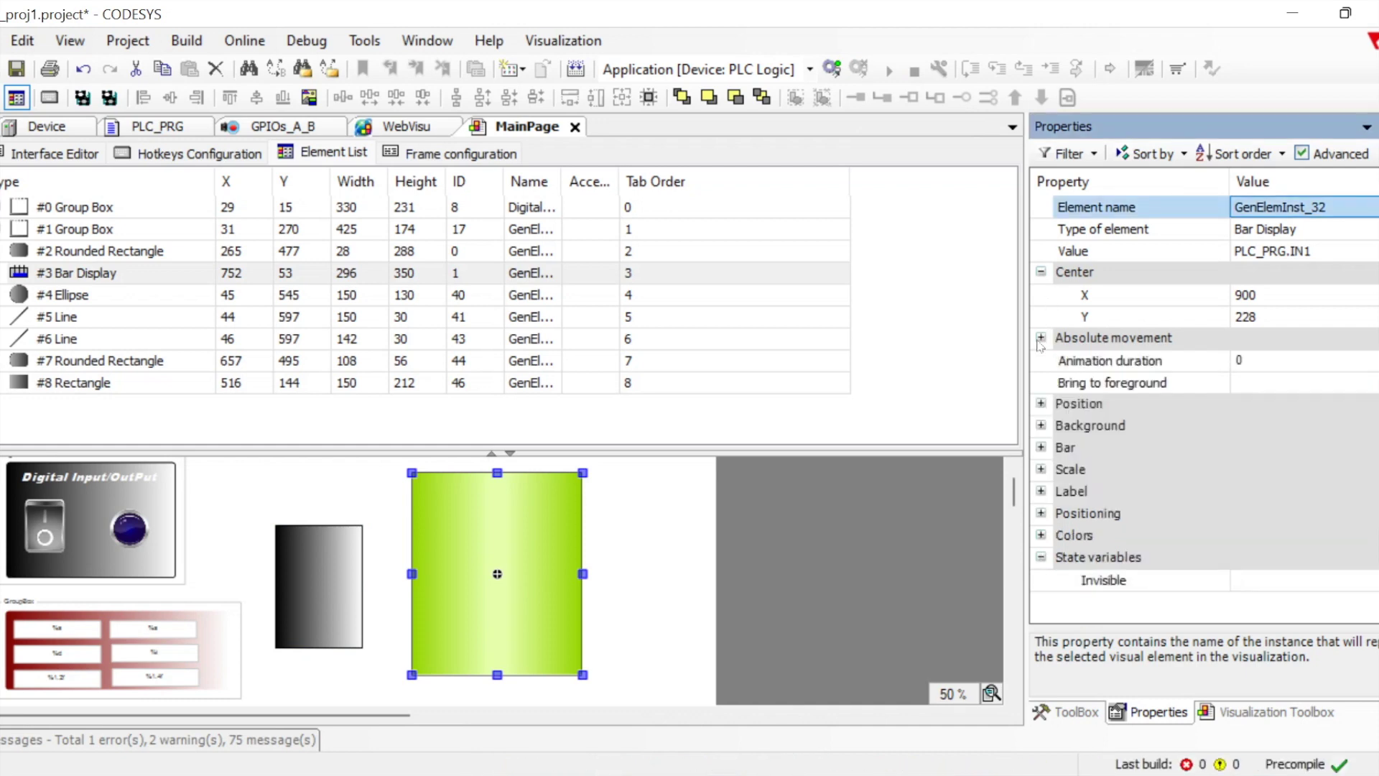
click(1041, 470)
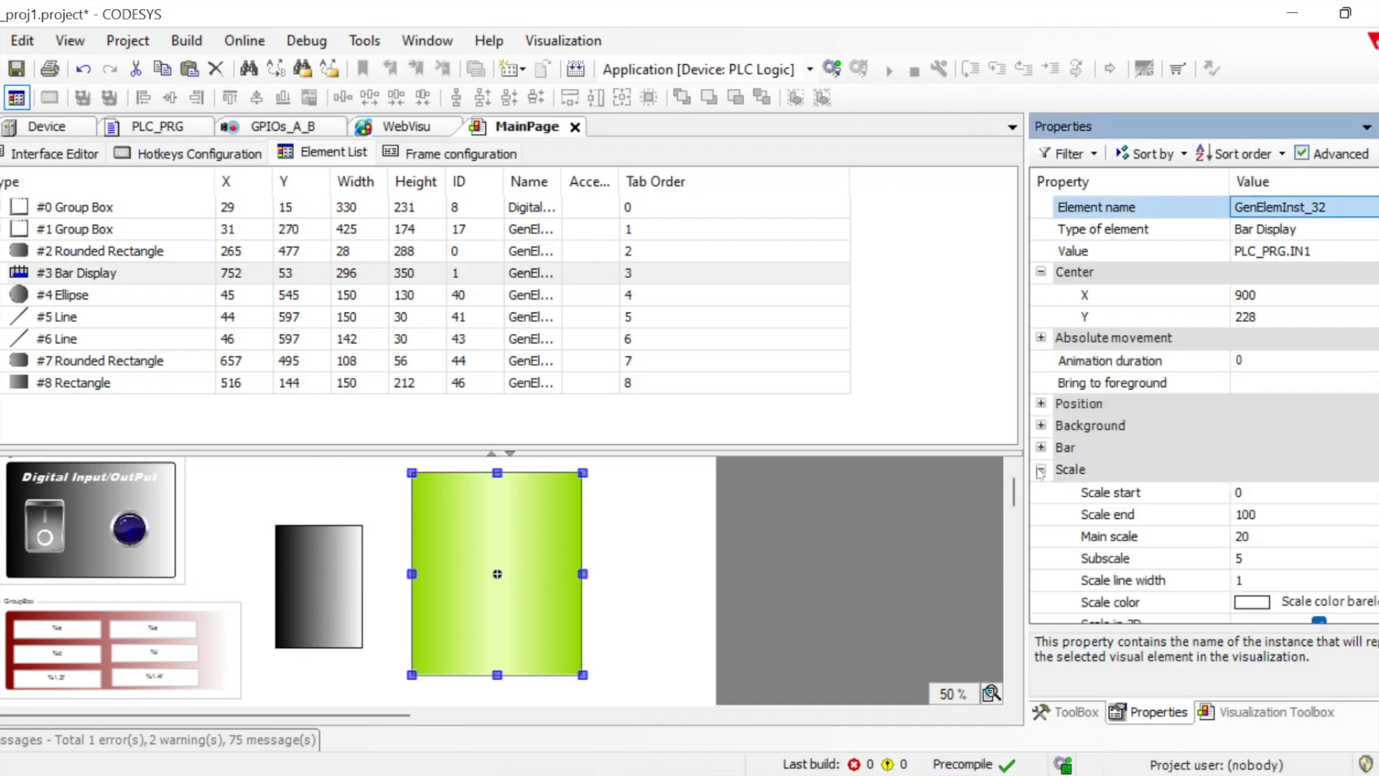
click(1281, 516)
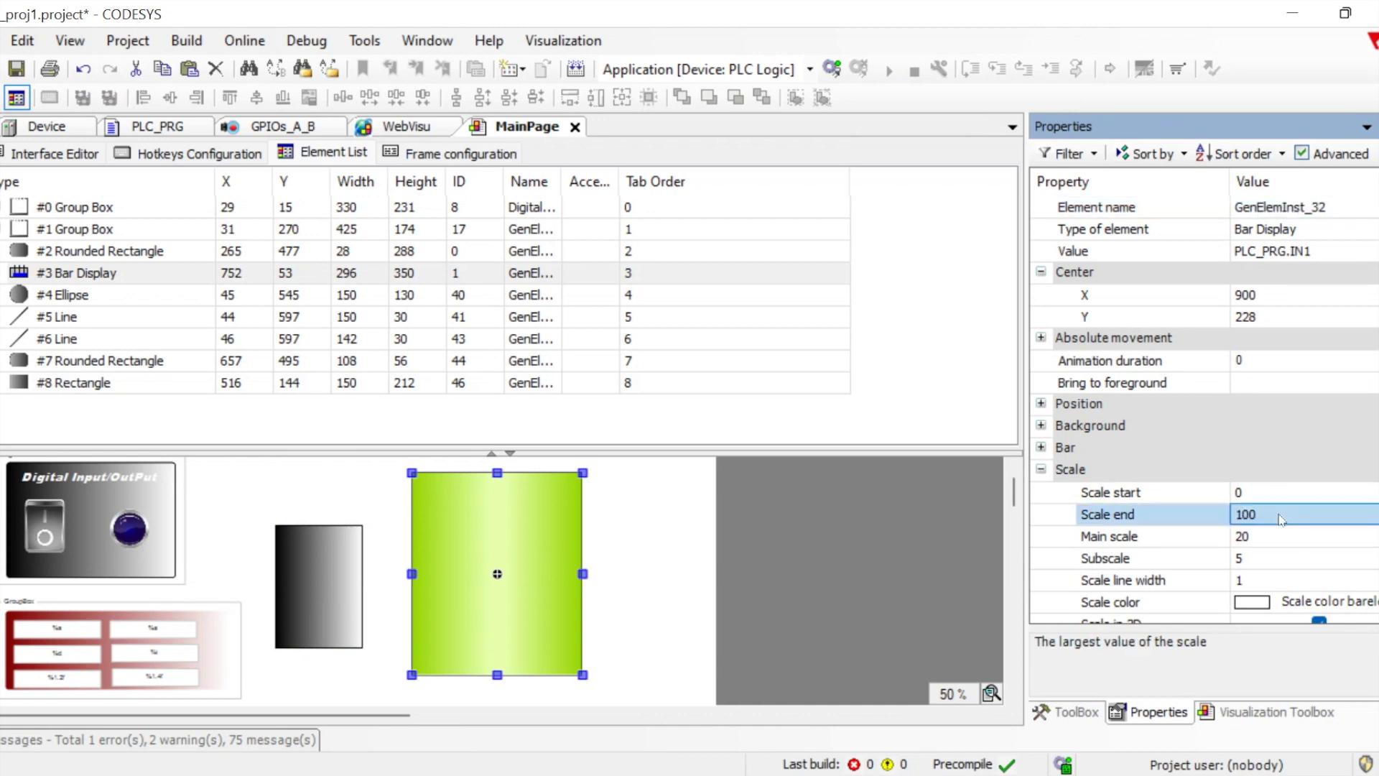
click(1298, 517)
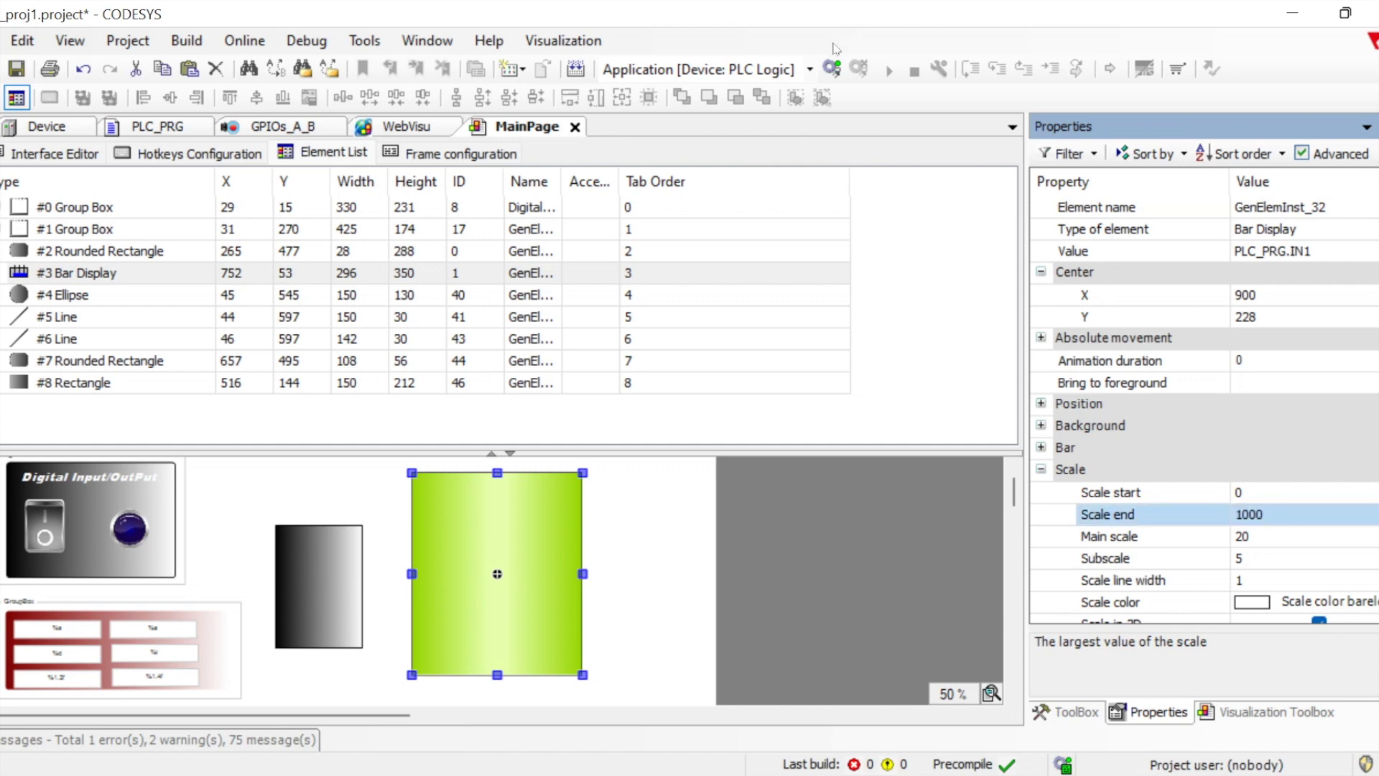
- Log in with an online change and test the green bar display in the reloaded web visualization by toggling the rocker switch on and off
click(832, 68)
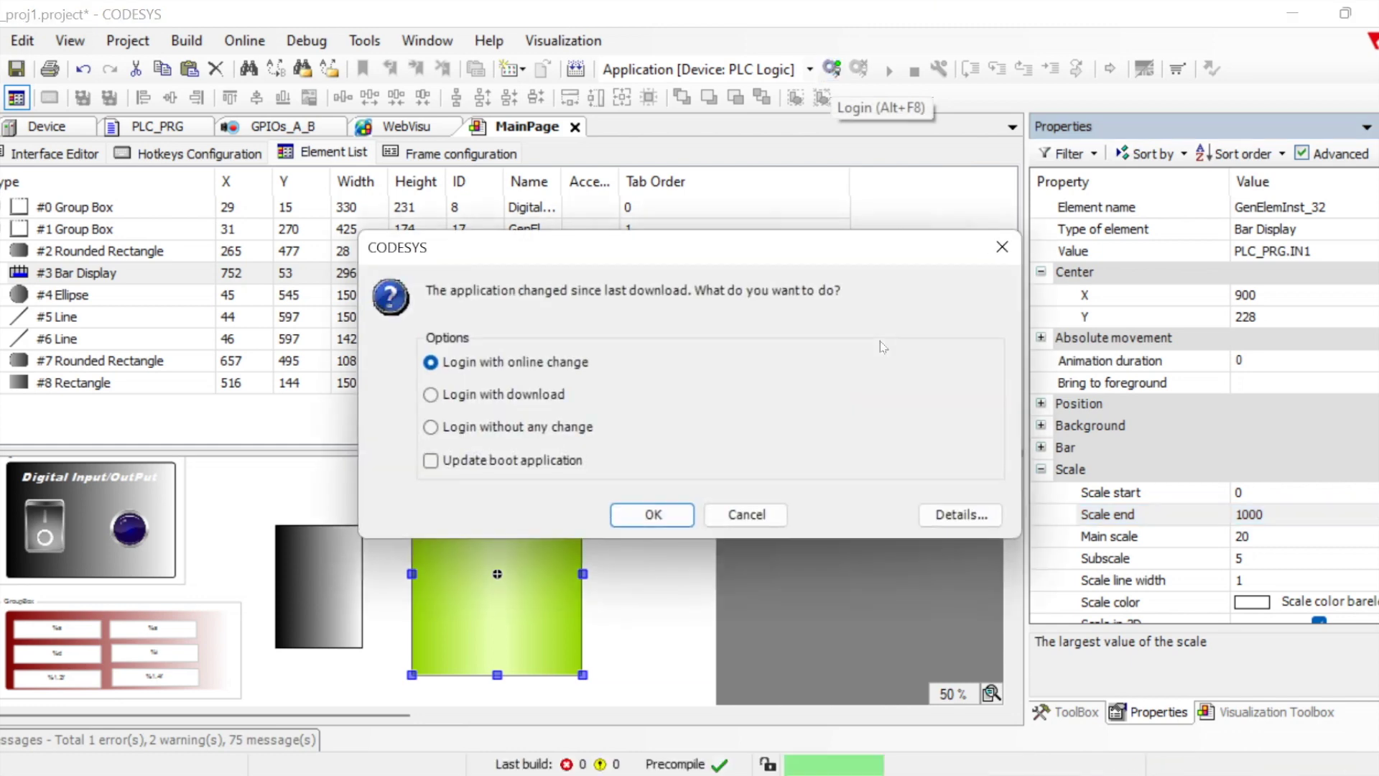
click(656, 519)
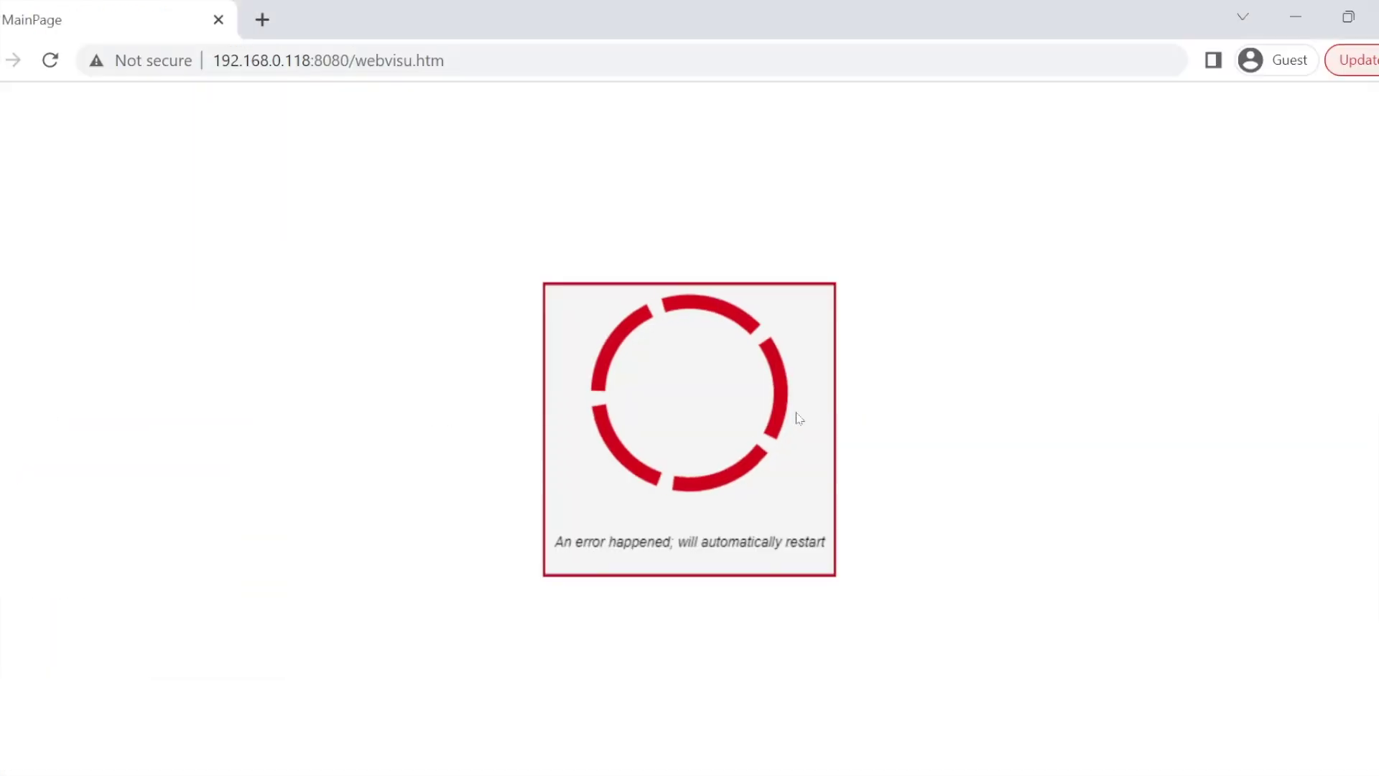
click(50, 61)
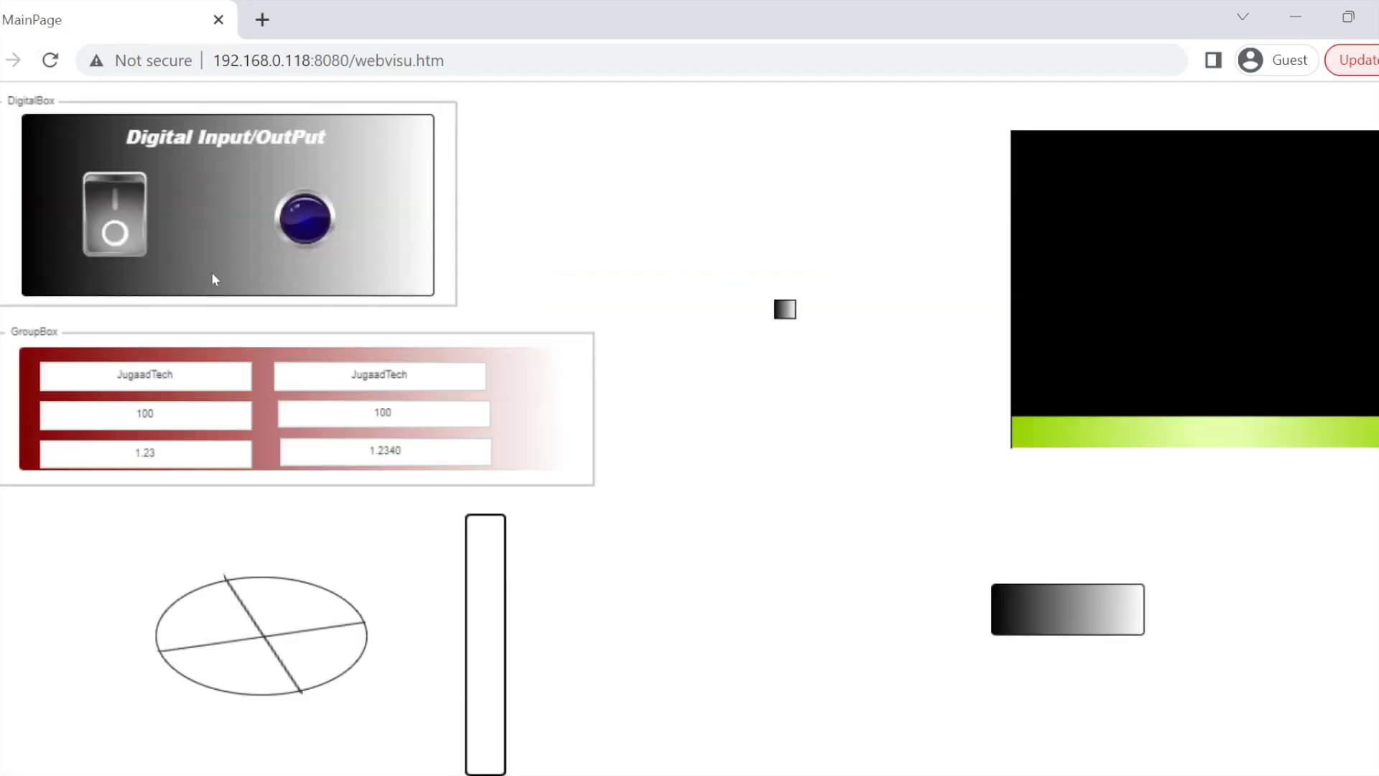
click(123, 201)
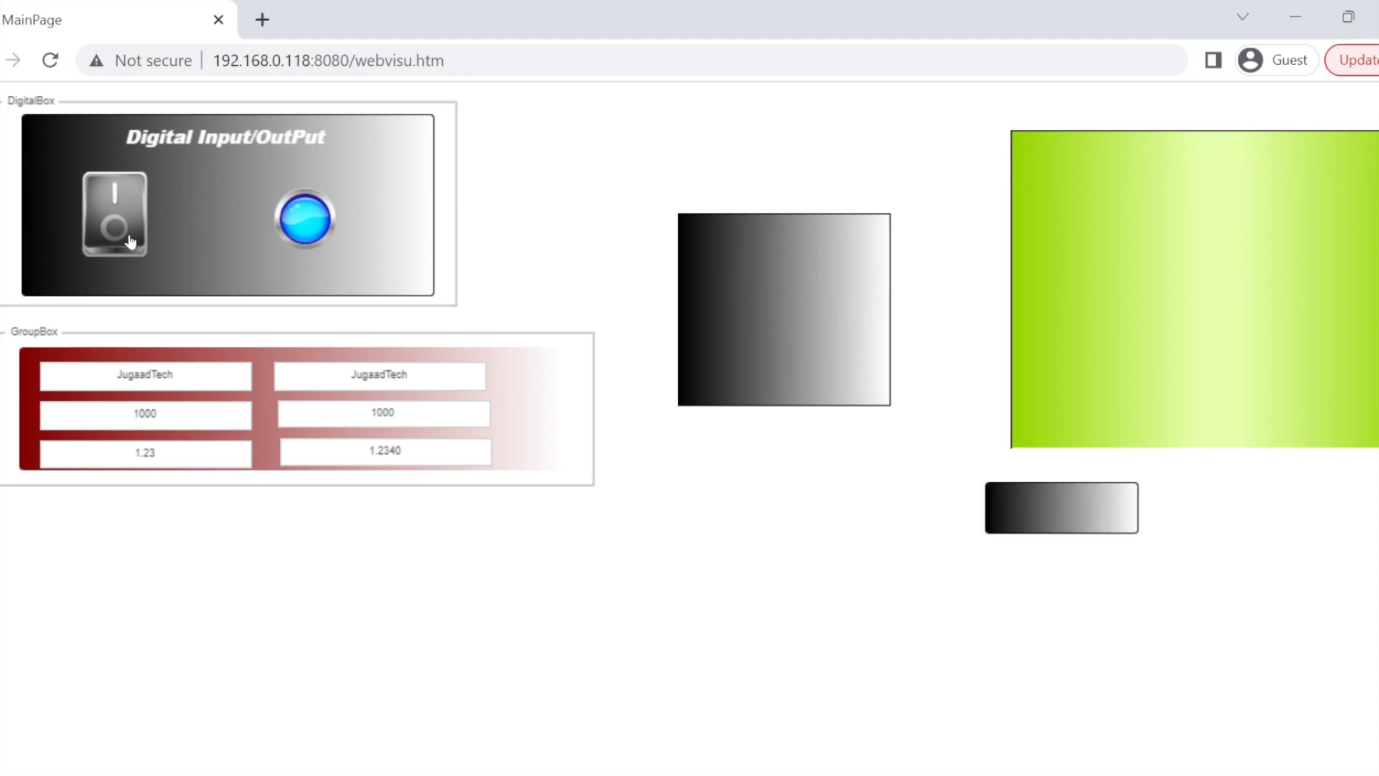
click(131, 242)
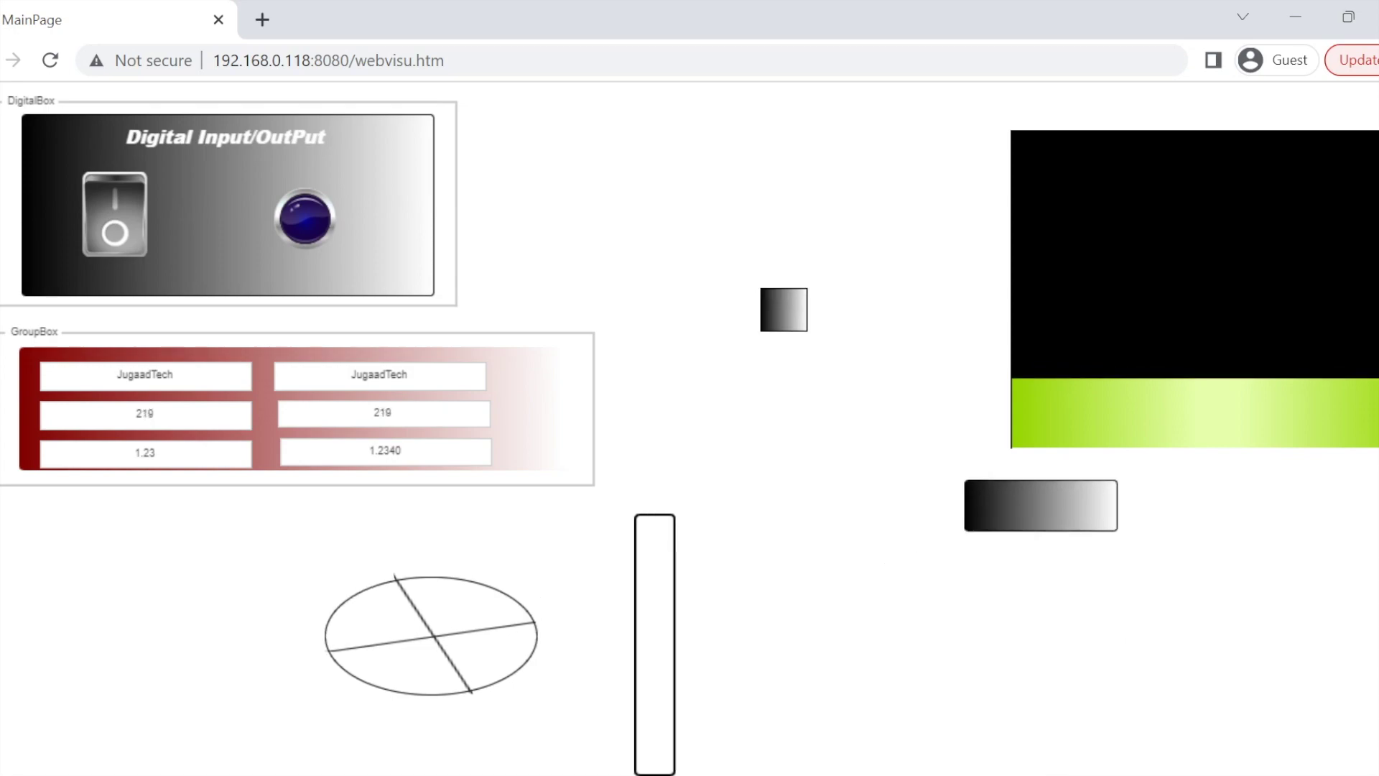
- Return to CODESYS, log out and expand the absolute movement settings of the black-and-white gradient rectangle beside the bar display
key(alt+Tab)
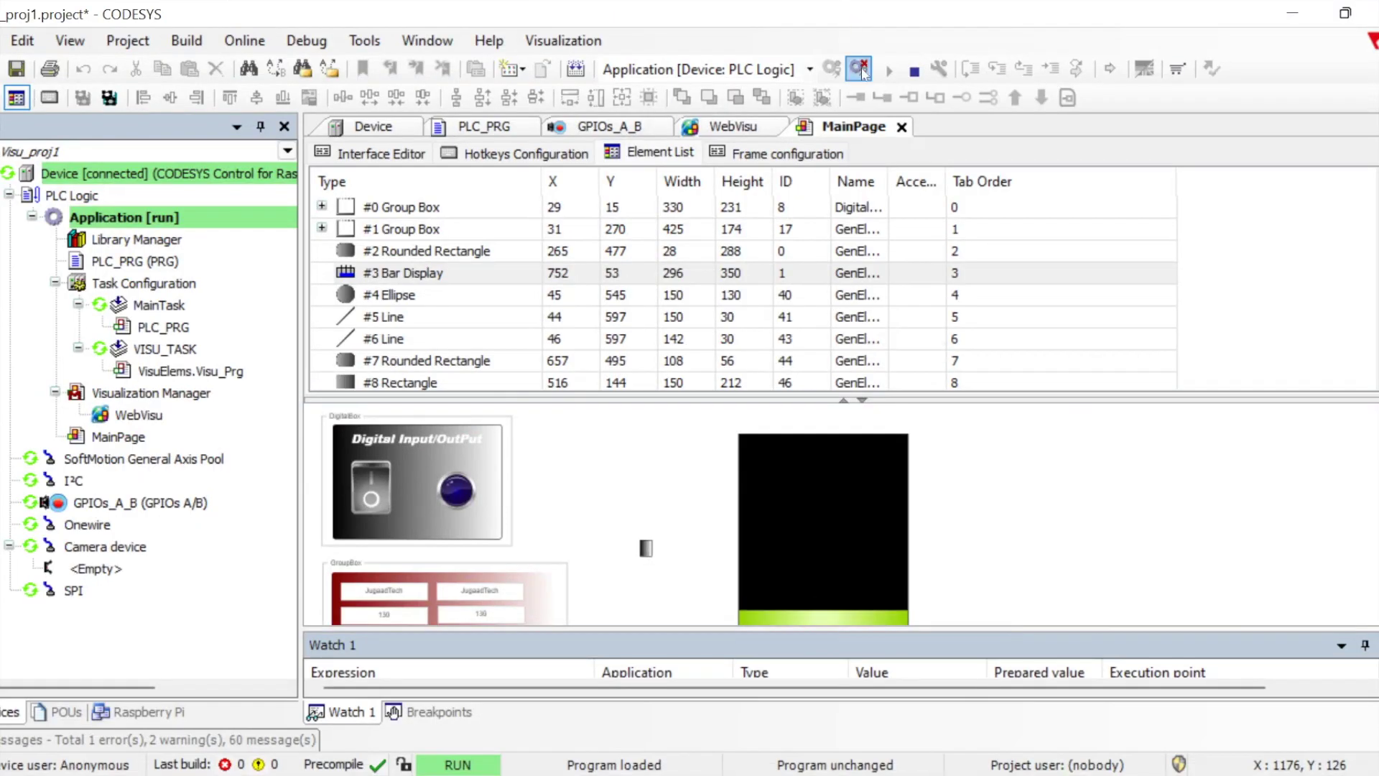
click(859, 69)
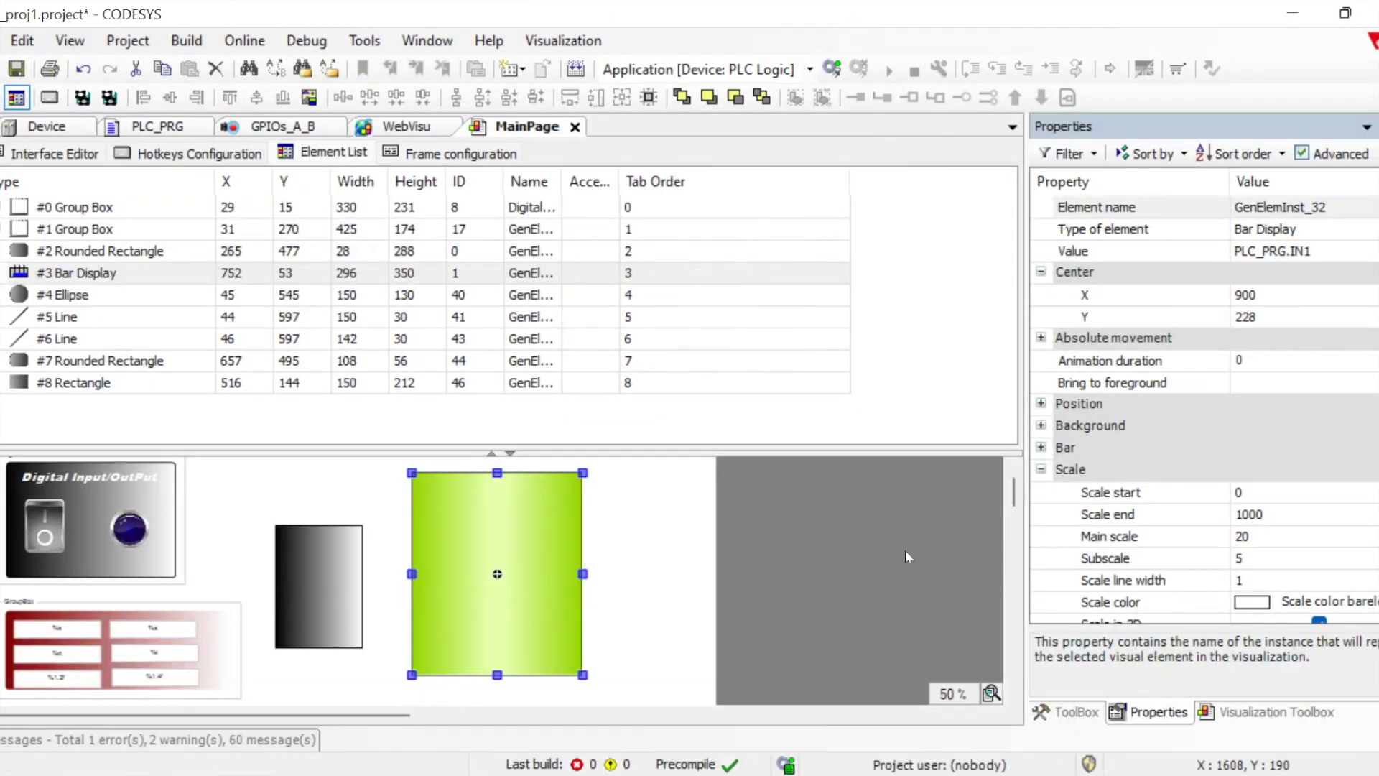
click(350, 624)
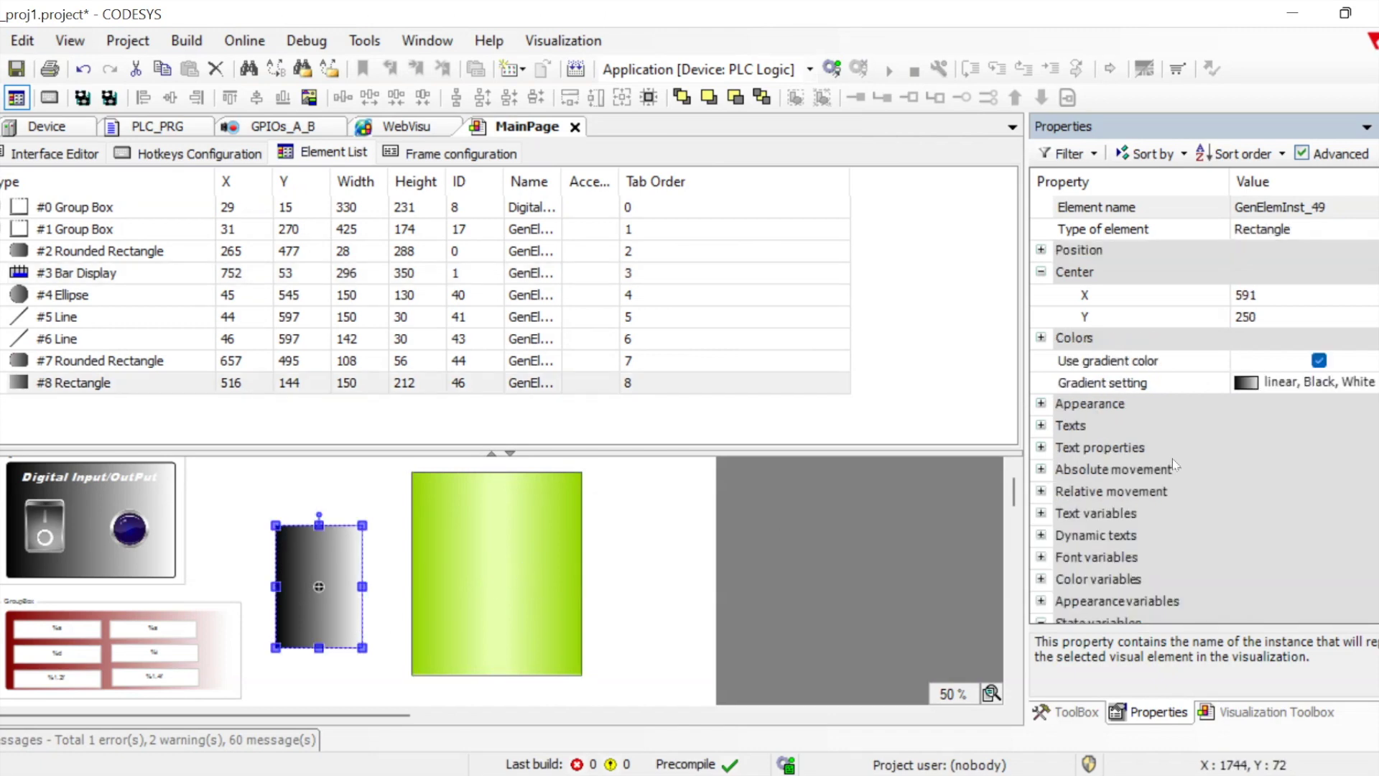
click(1041, 469)
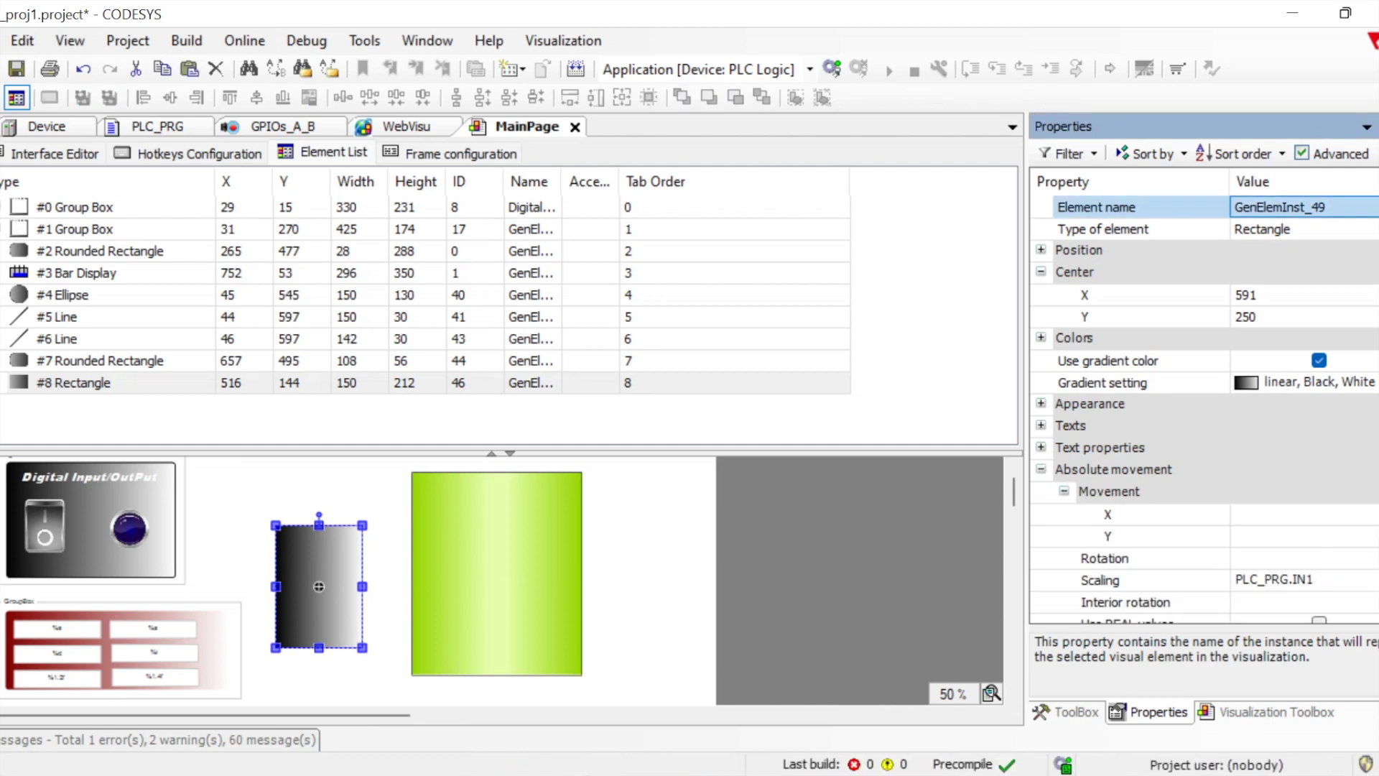
right_click(1373, 457)
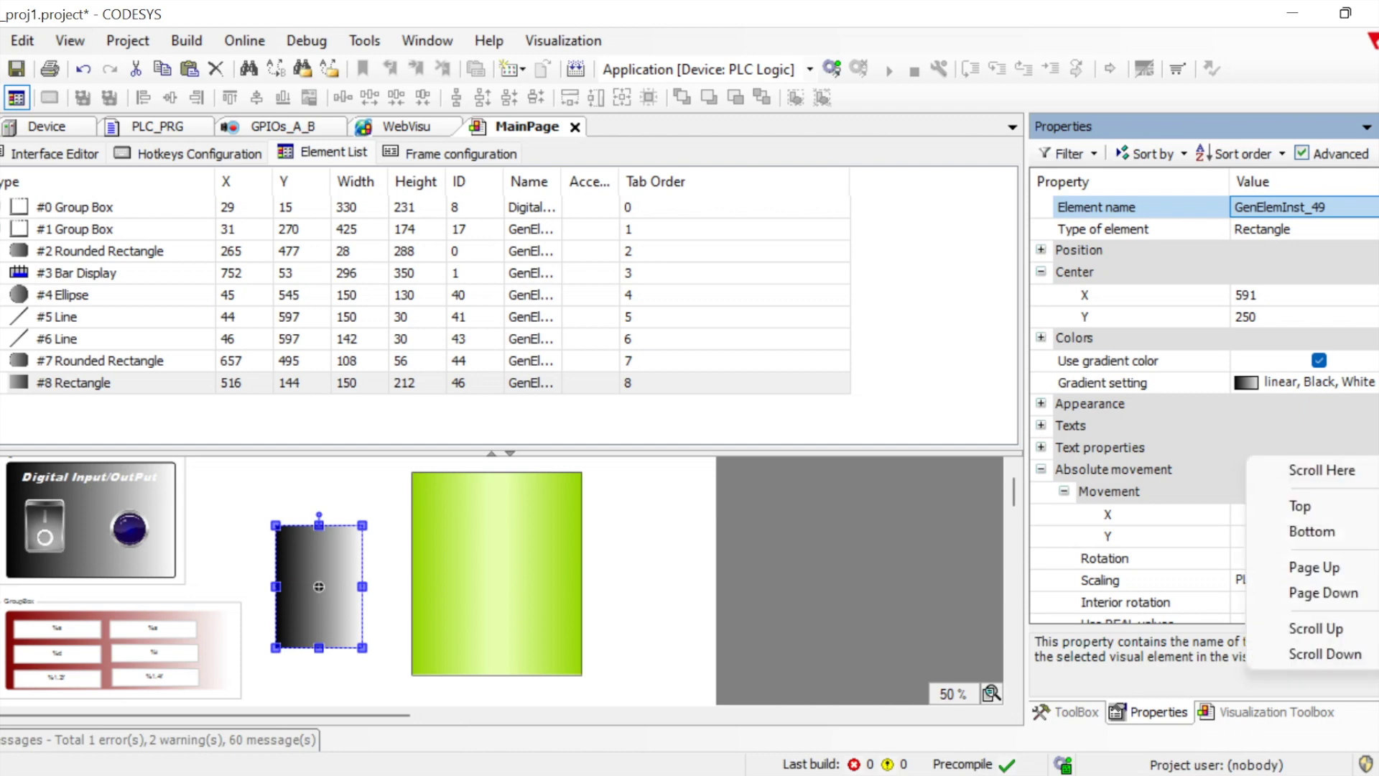
key(Escape)
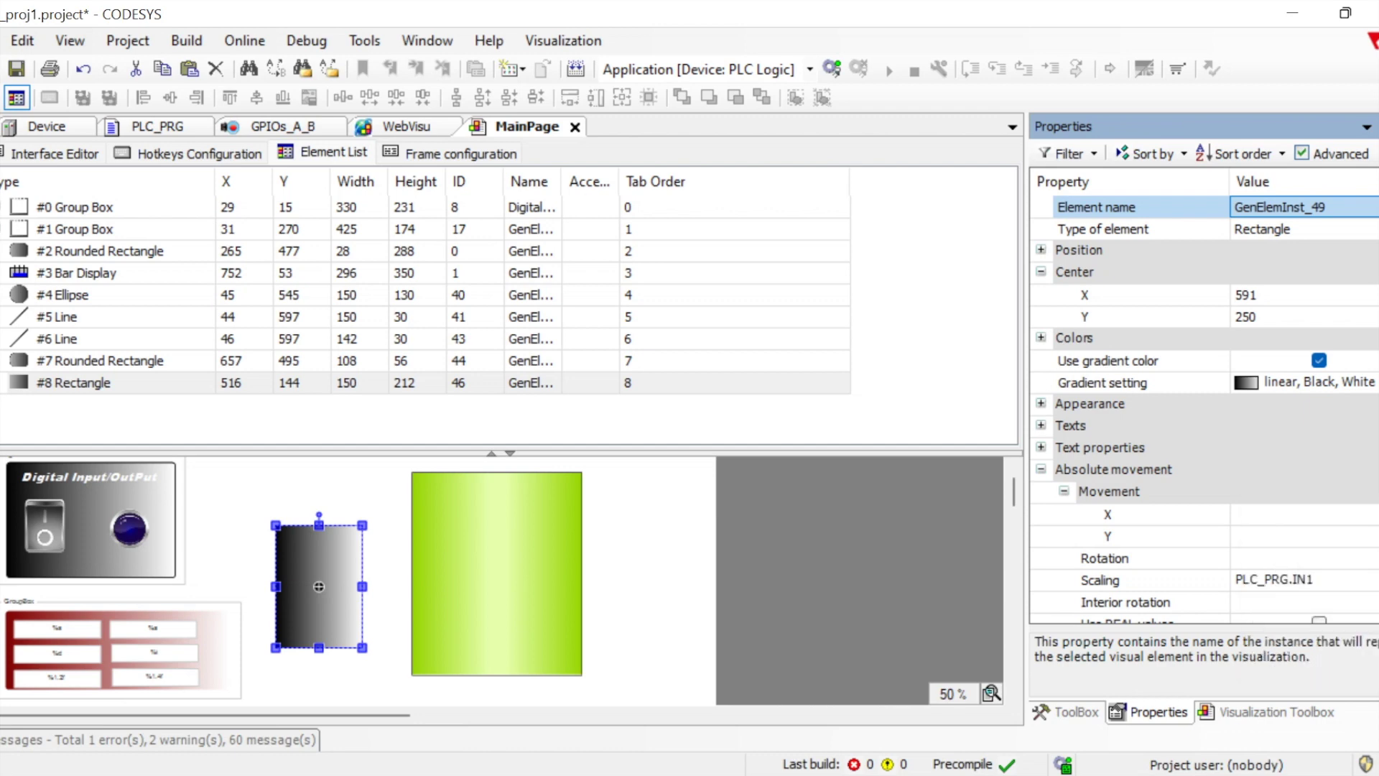
scroll(1207, 410, down, 3)
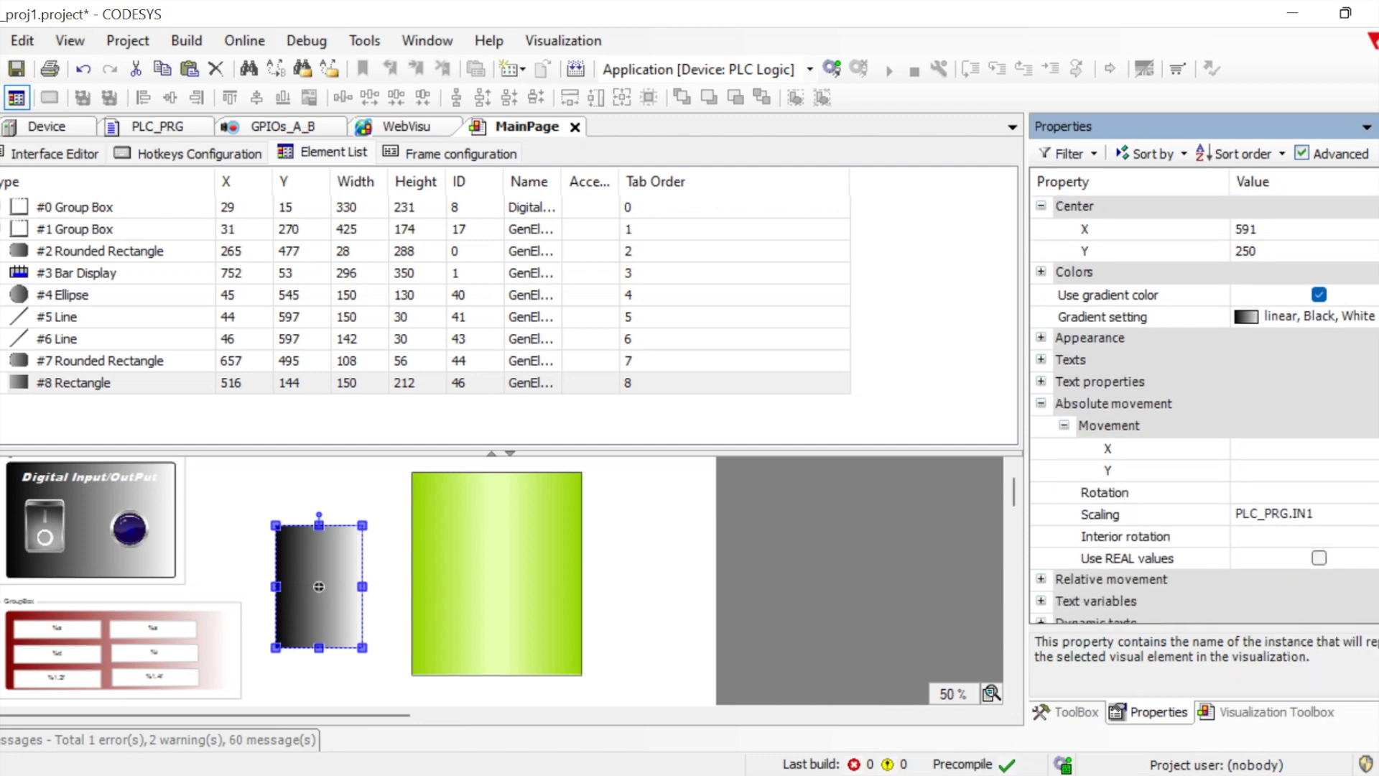
scroll(1204, 409, down, 1)
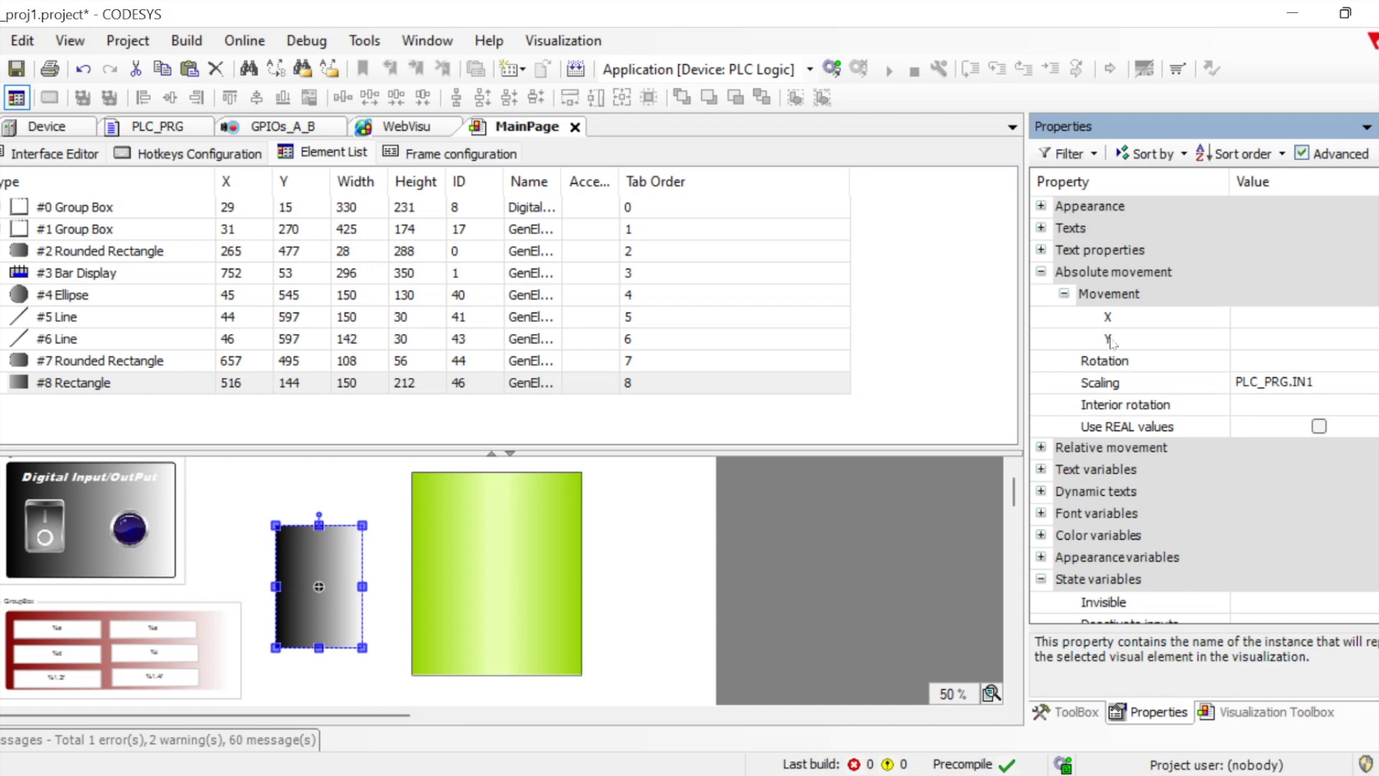
- Expand the rectangle's relative movement settings and read the descriptions of the top-left and bottom-right movement properties
click(1041, 447)
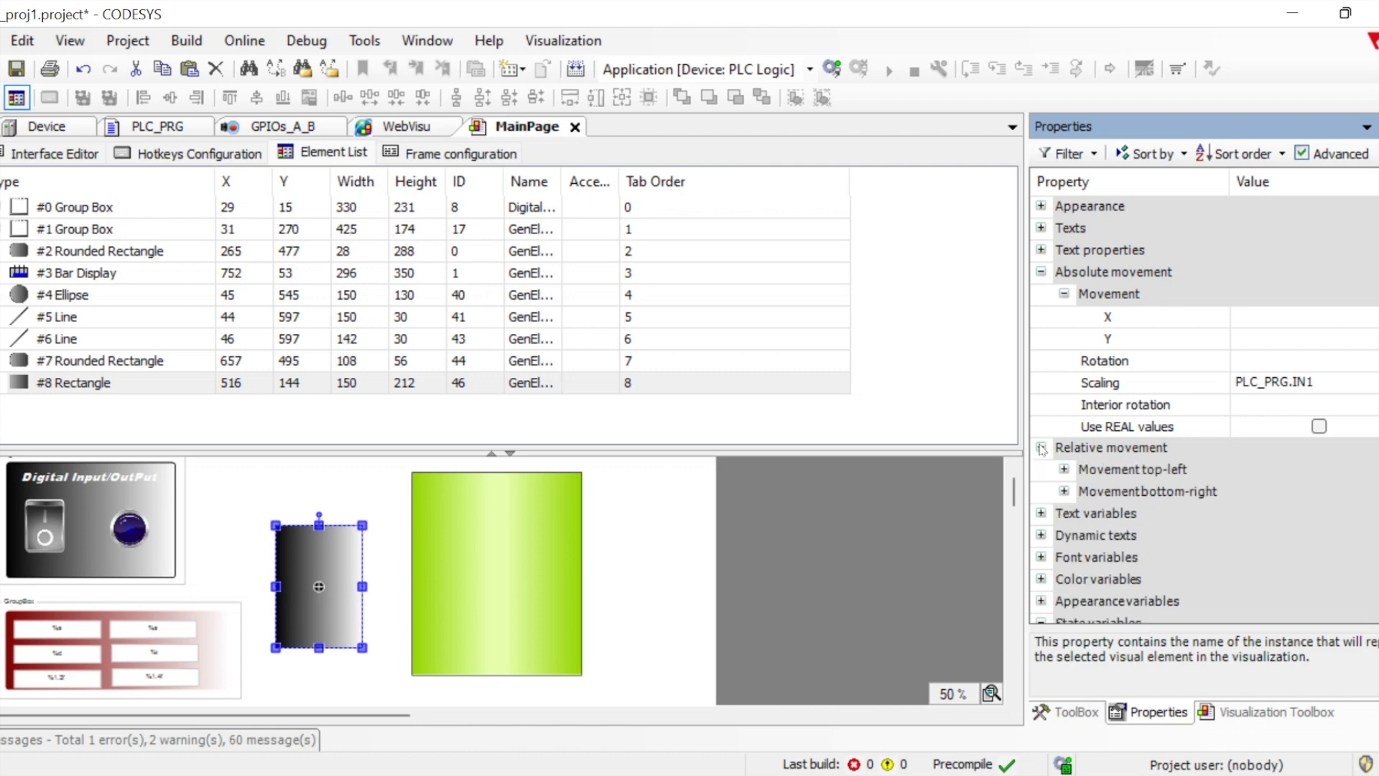
click(1065, 470)
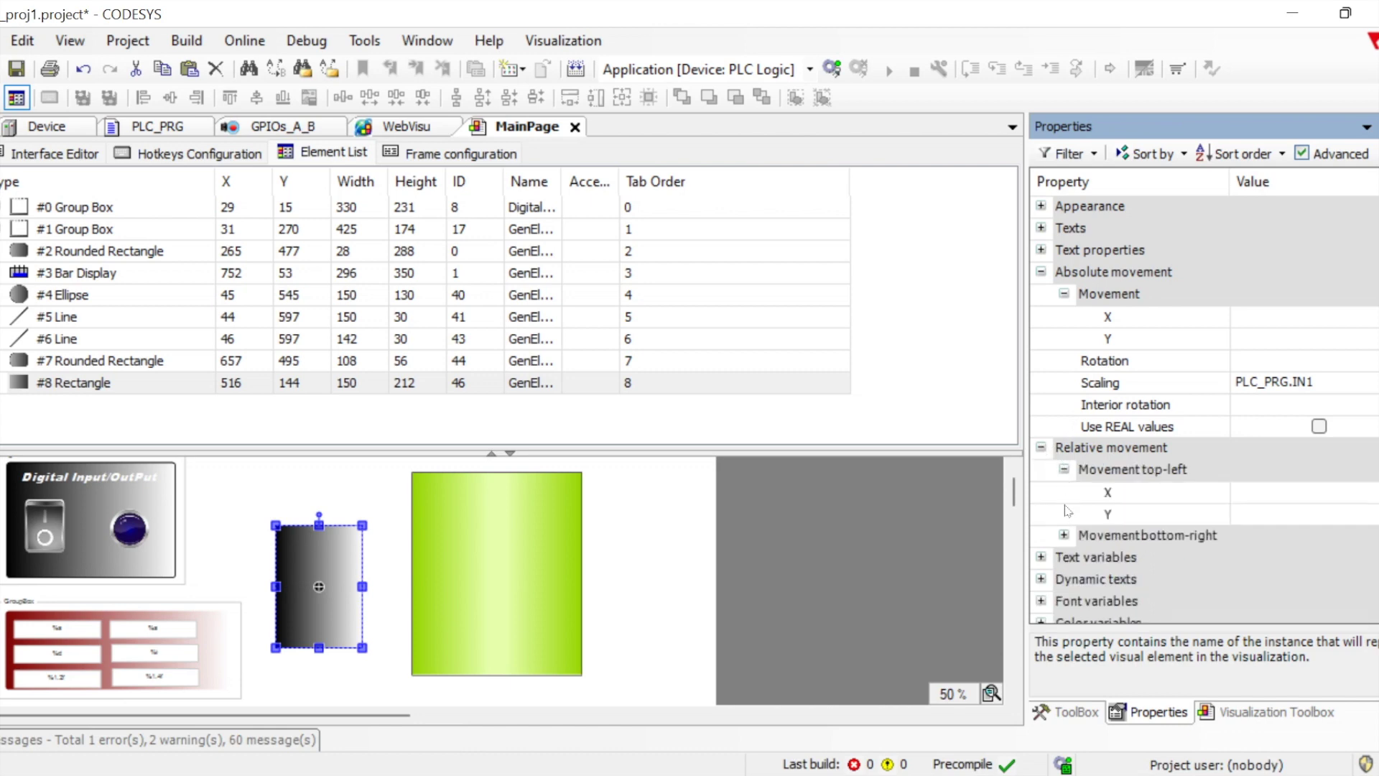
click(1064, 536)
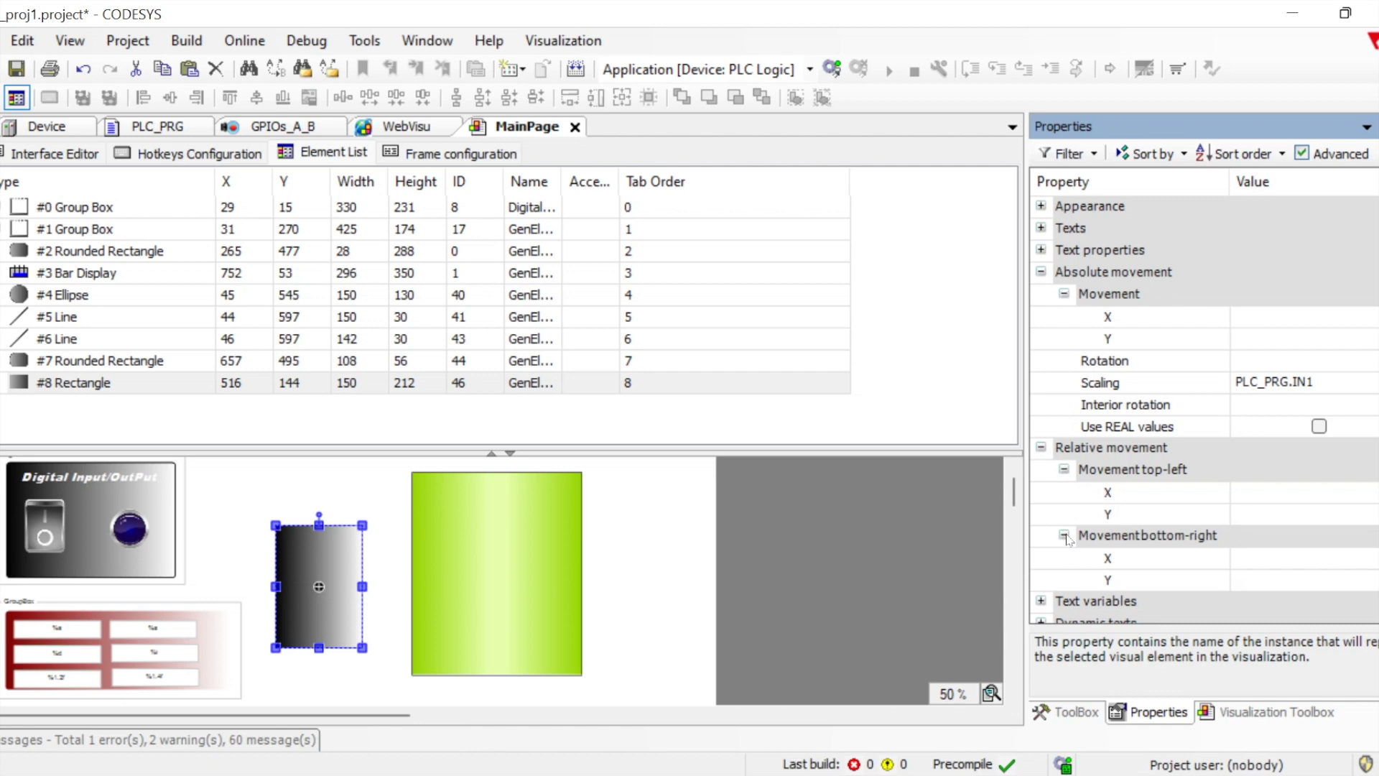
click(1093, 471)
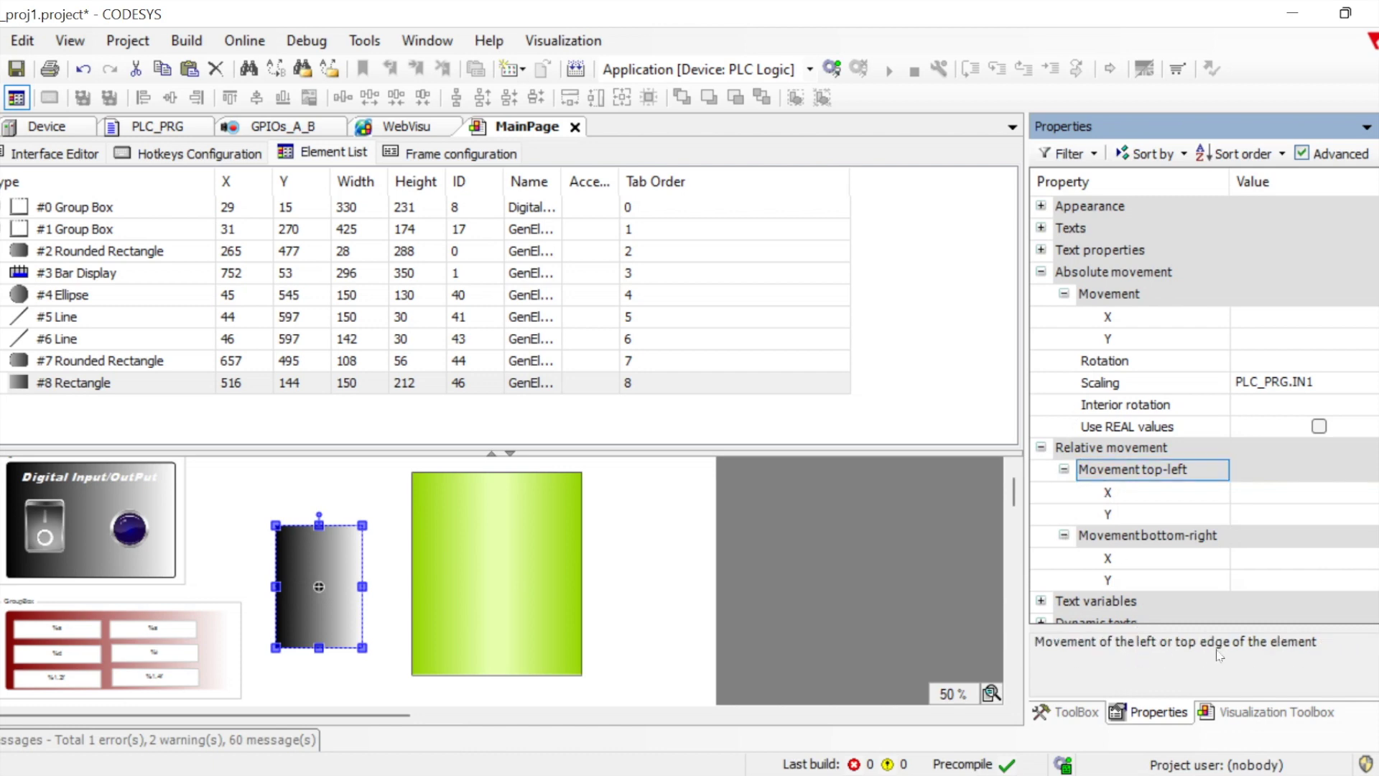
click(1145, 540)
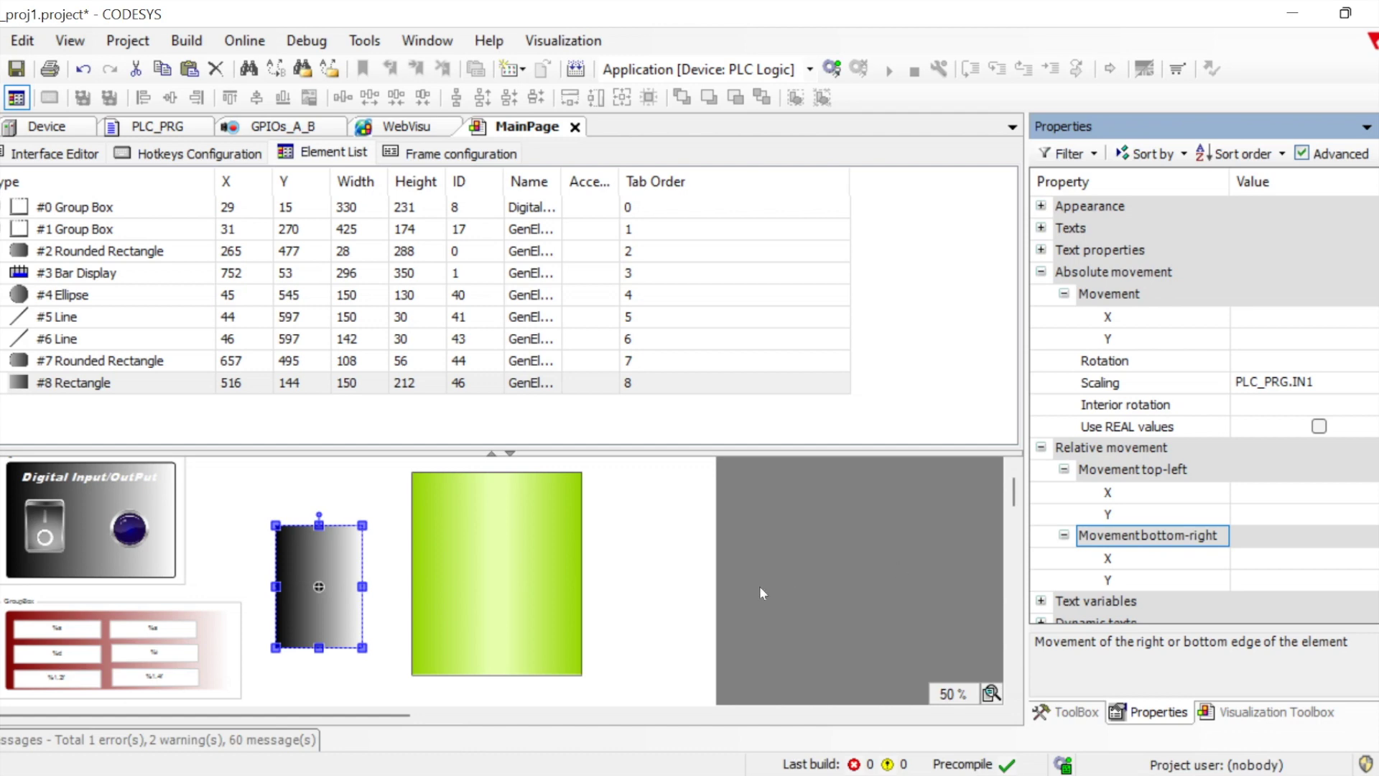
- Clear the rectangle's absolute movement scaling and set its relative top-left movement X to PLC_PRG.IN1
click(1347, 389)
click(1349, 385)
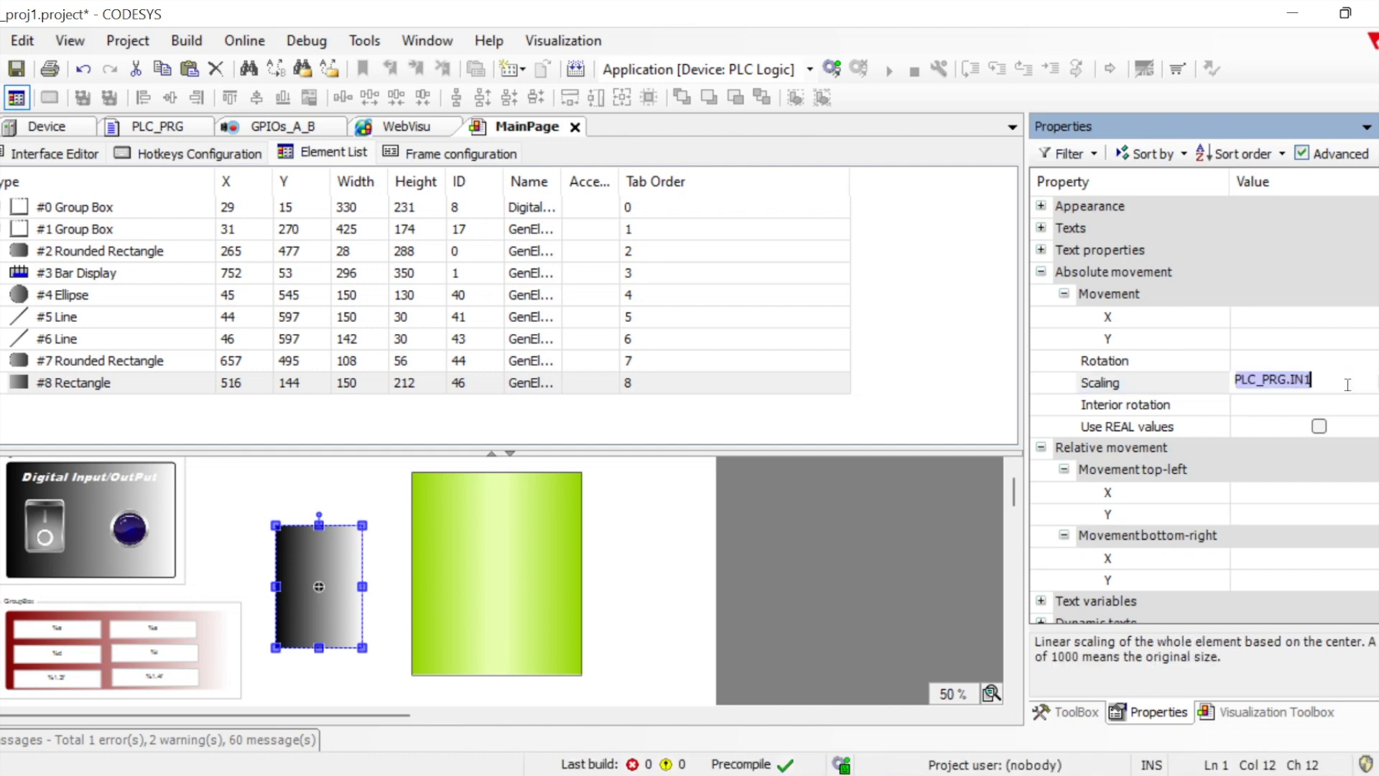
click(1273, 496)
click(1272, 496)
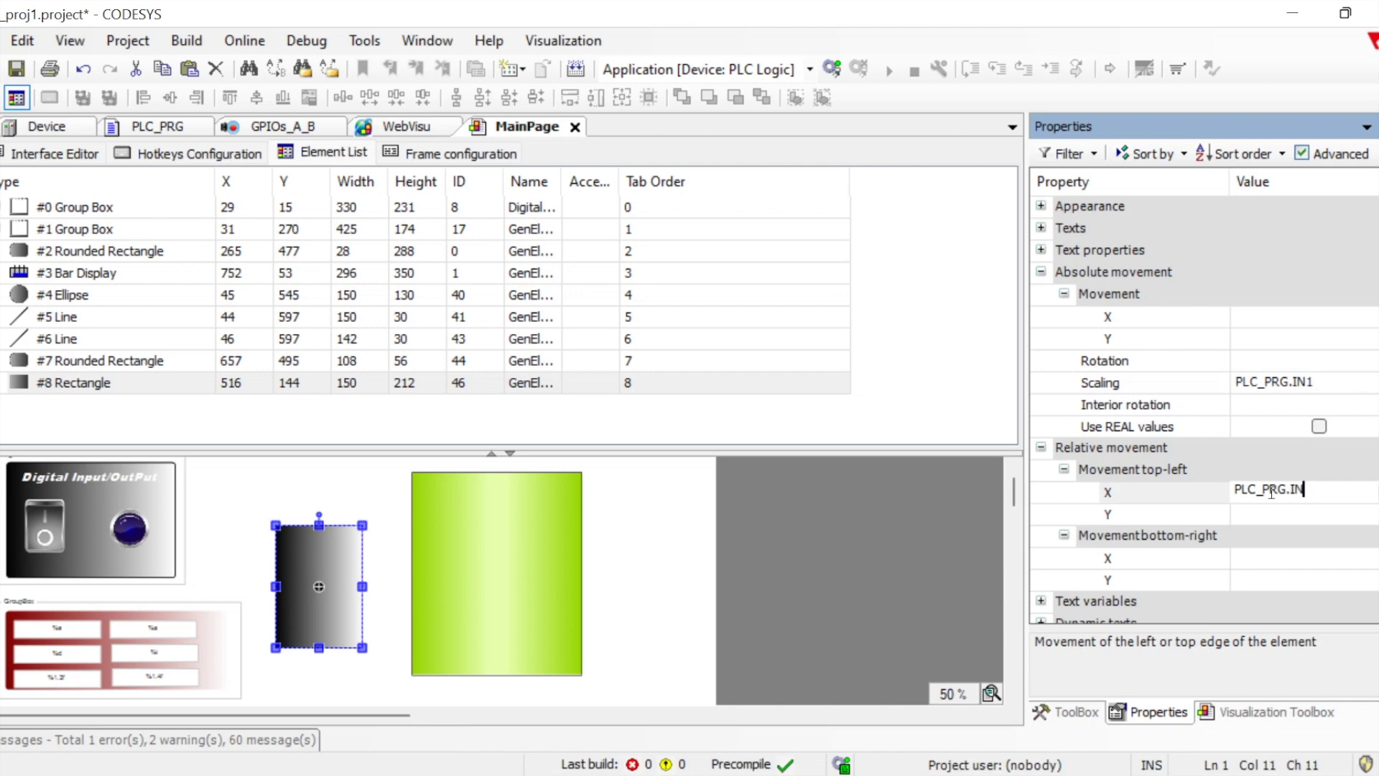
text(PLC_PRG.IN1)
- Log in with an online change and test the rectangle's left-edge movement in the web visualization by toggling the rocker switch on and off twice
click(832, 69)
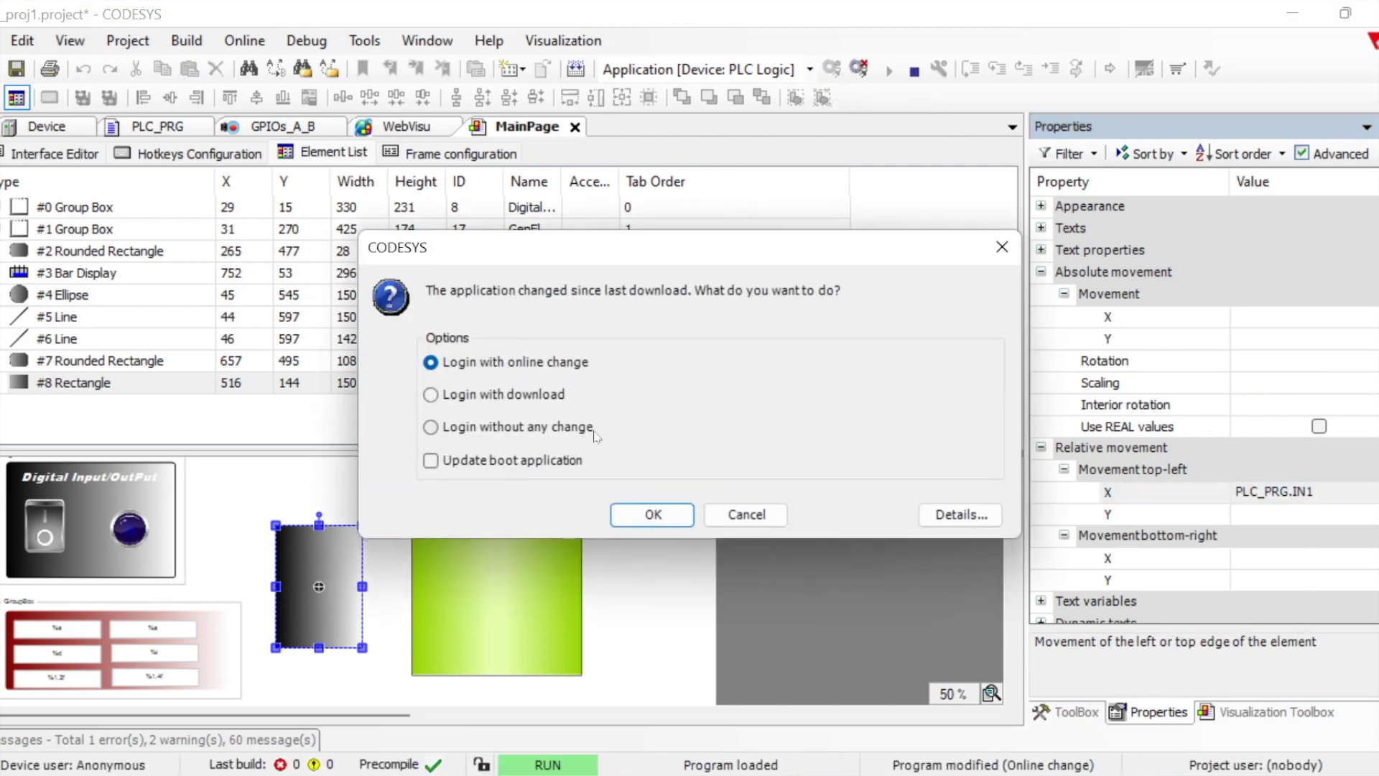
click(654, 515)
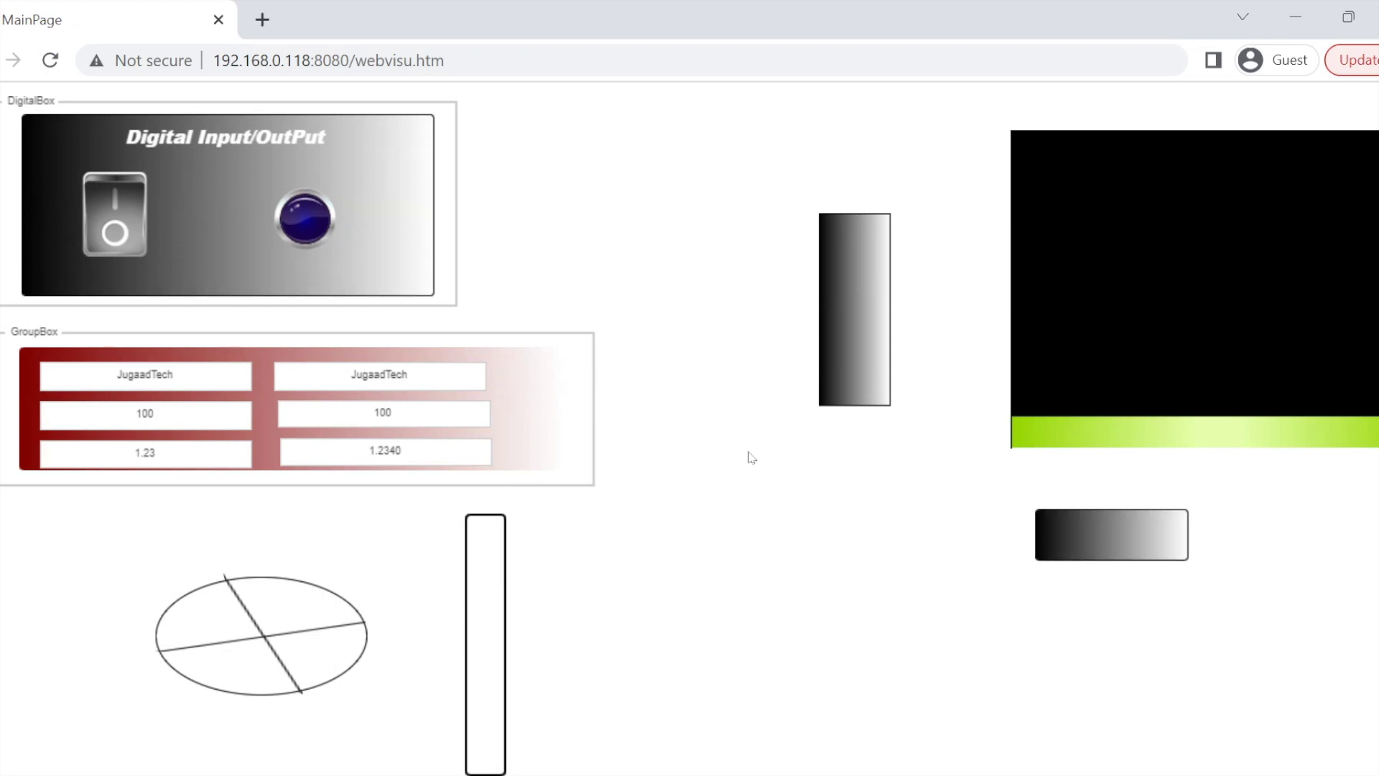
click(120, 203)
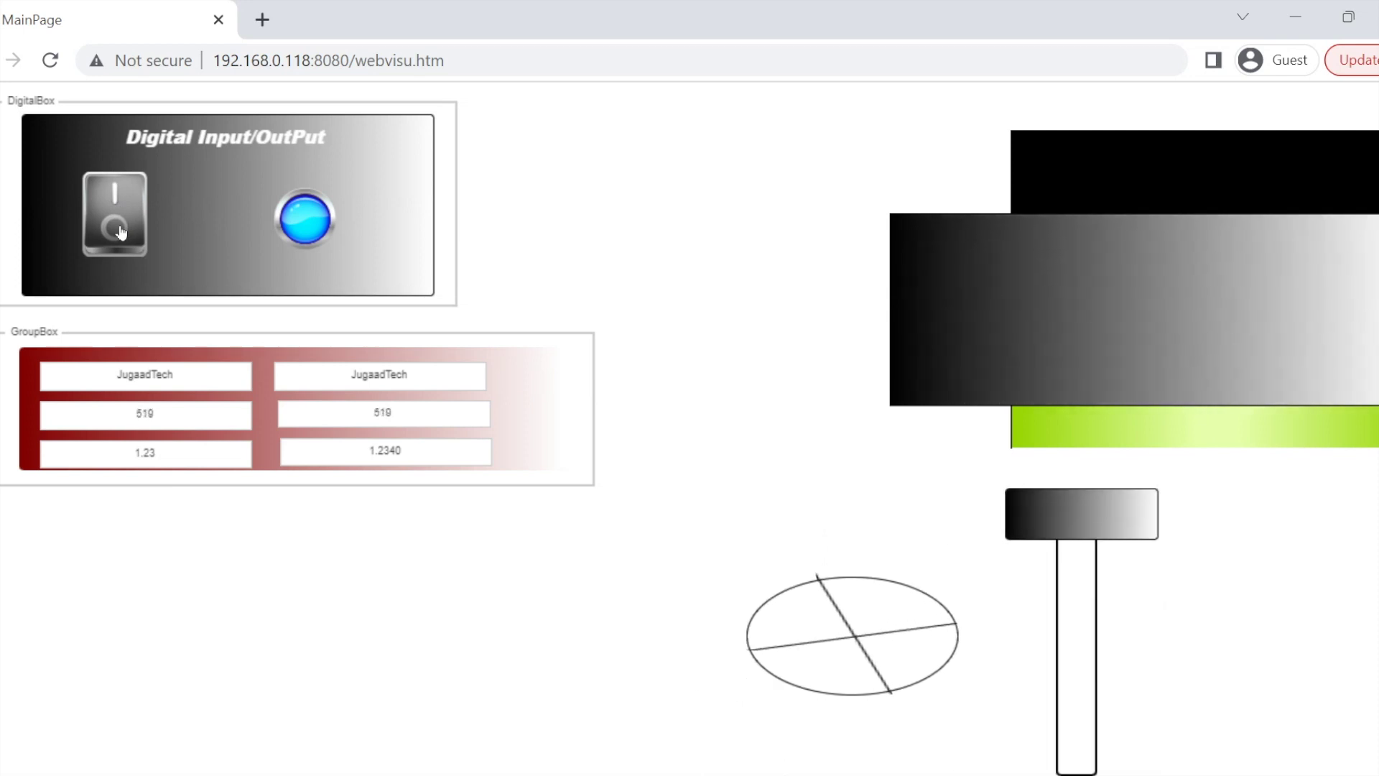
click(121, 232)
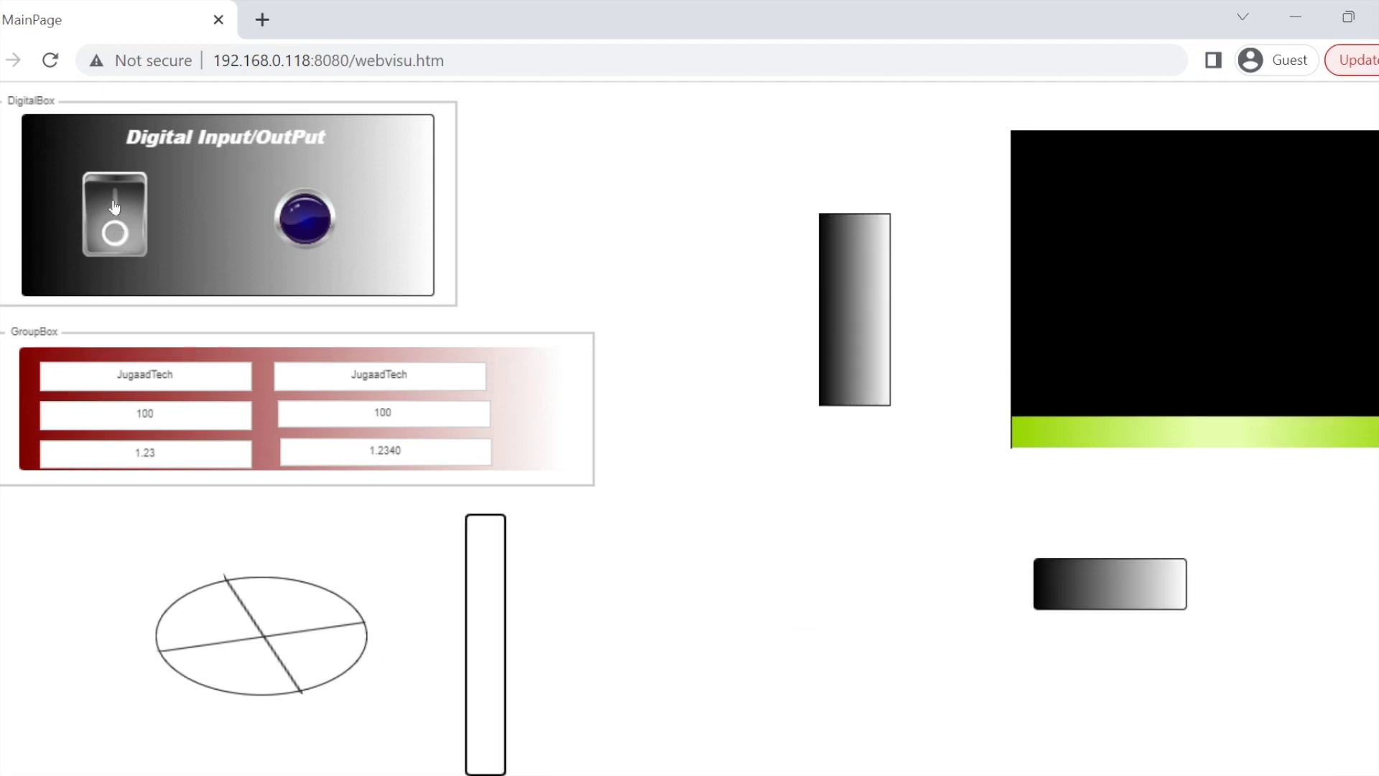
click(115, 208)
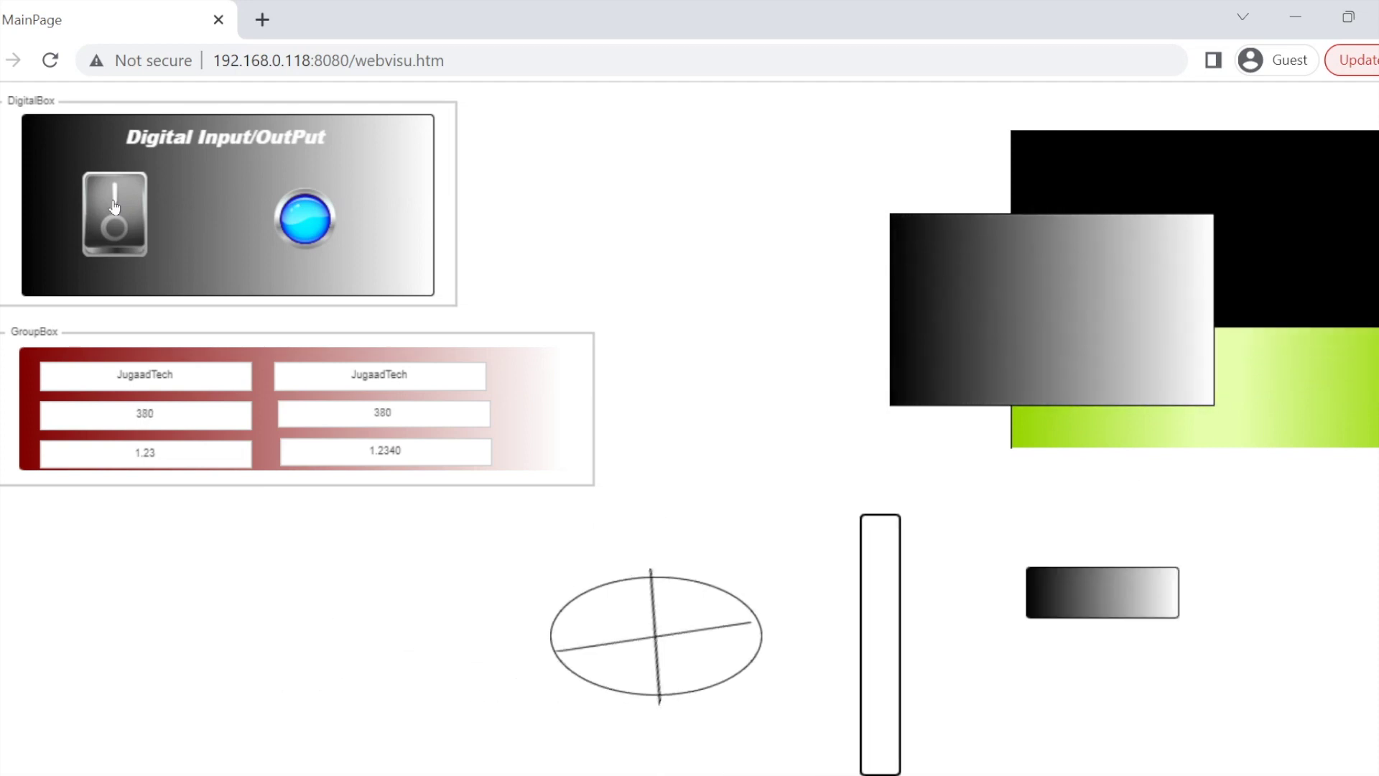
click(115, 208)
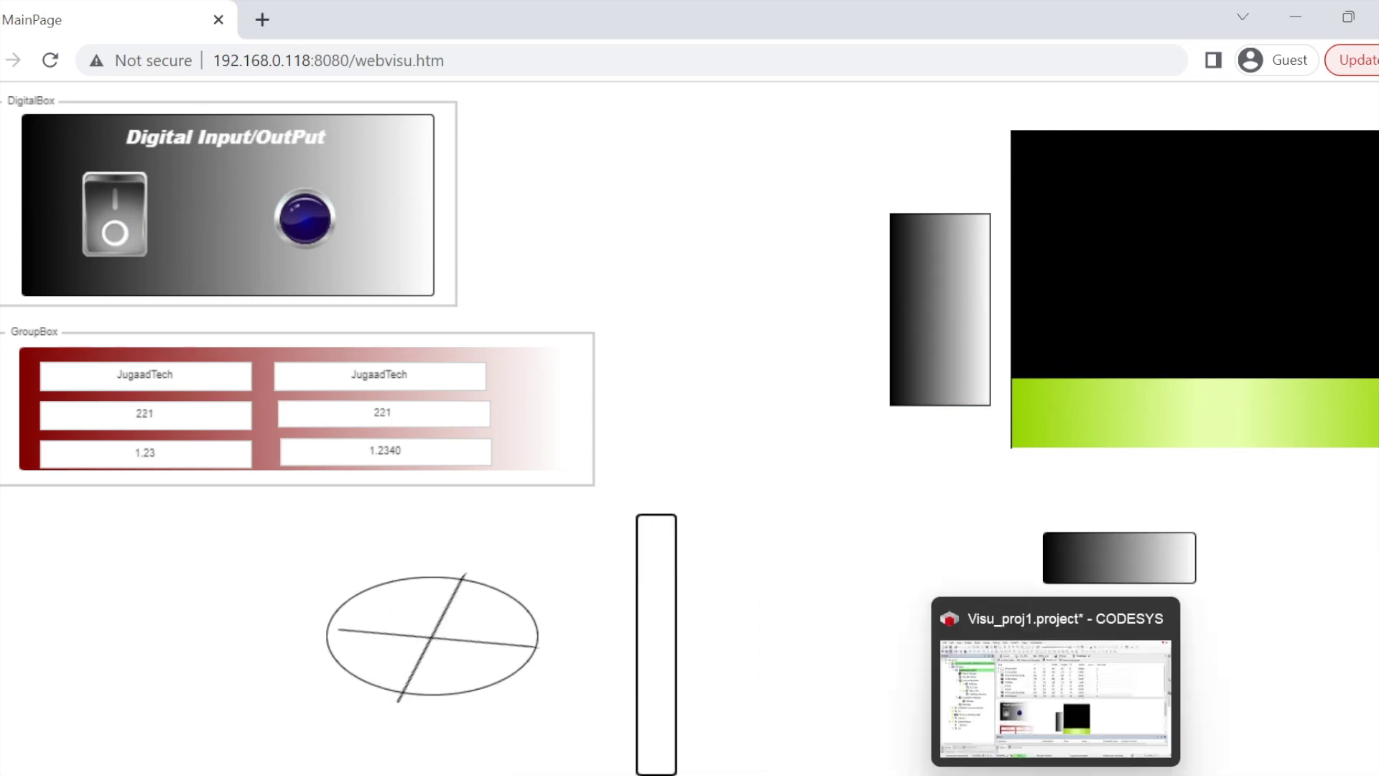
- Return to CODESYS, log out, and replace the rectangle's relative top-left movement X variable with PLC_PRG.IN1 on Y
key(alt+Tab)
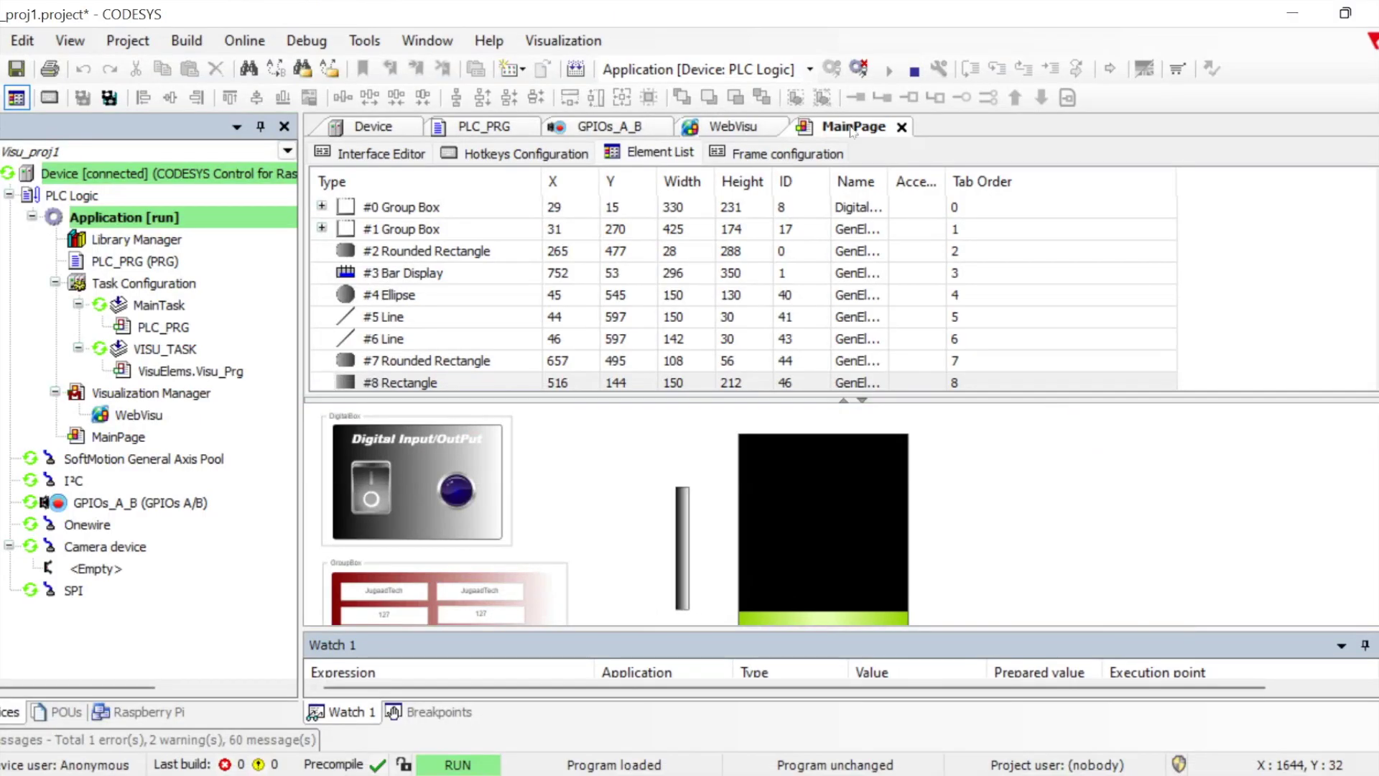
click(860, 69)
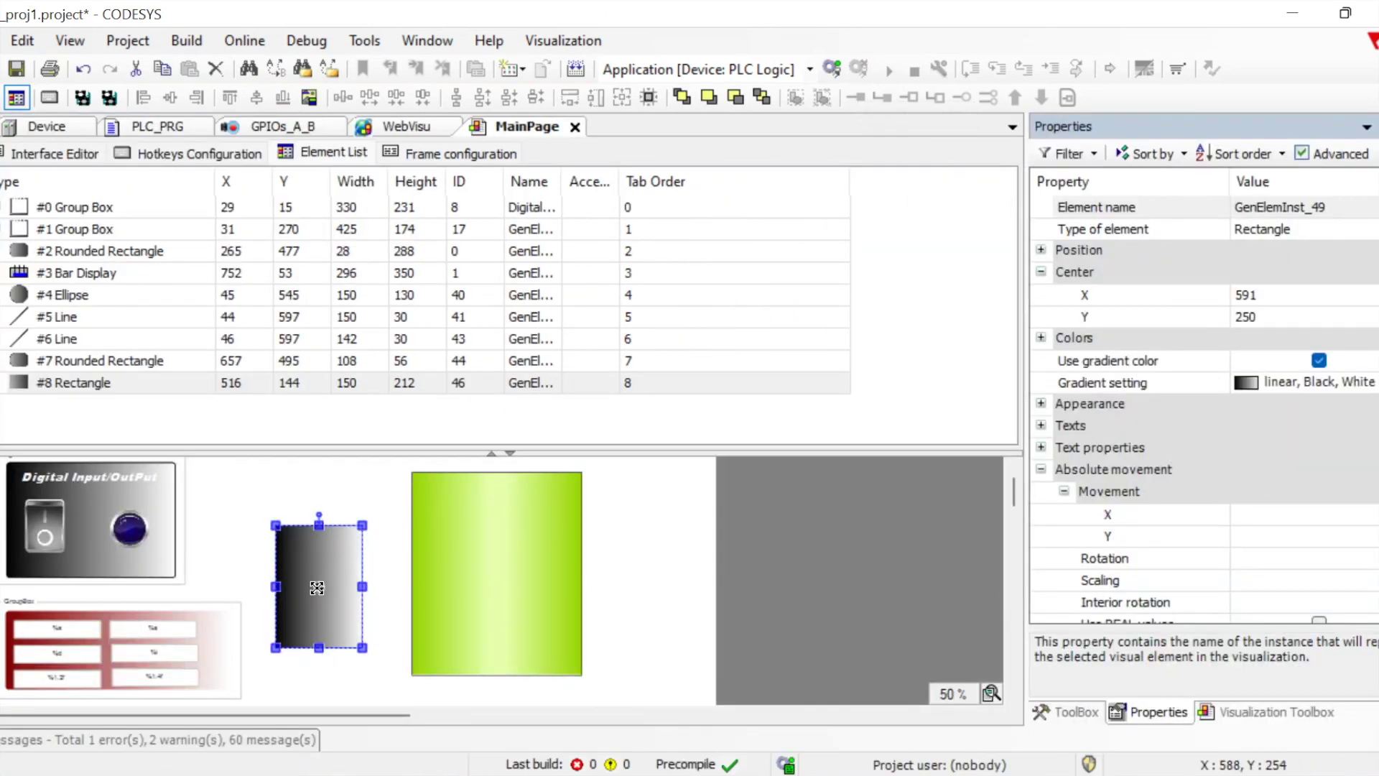
scroll(1258, 560, down, 3)
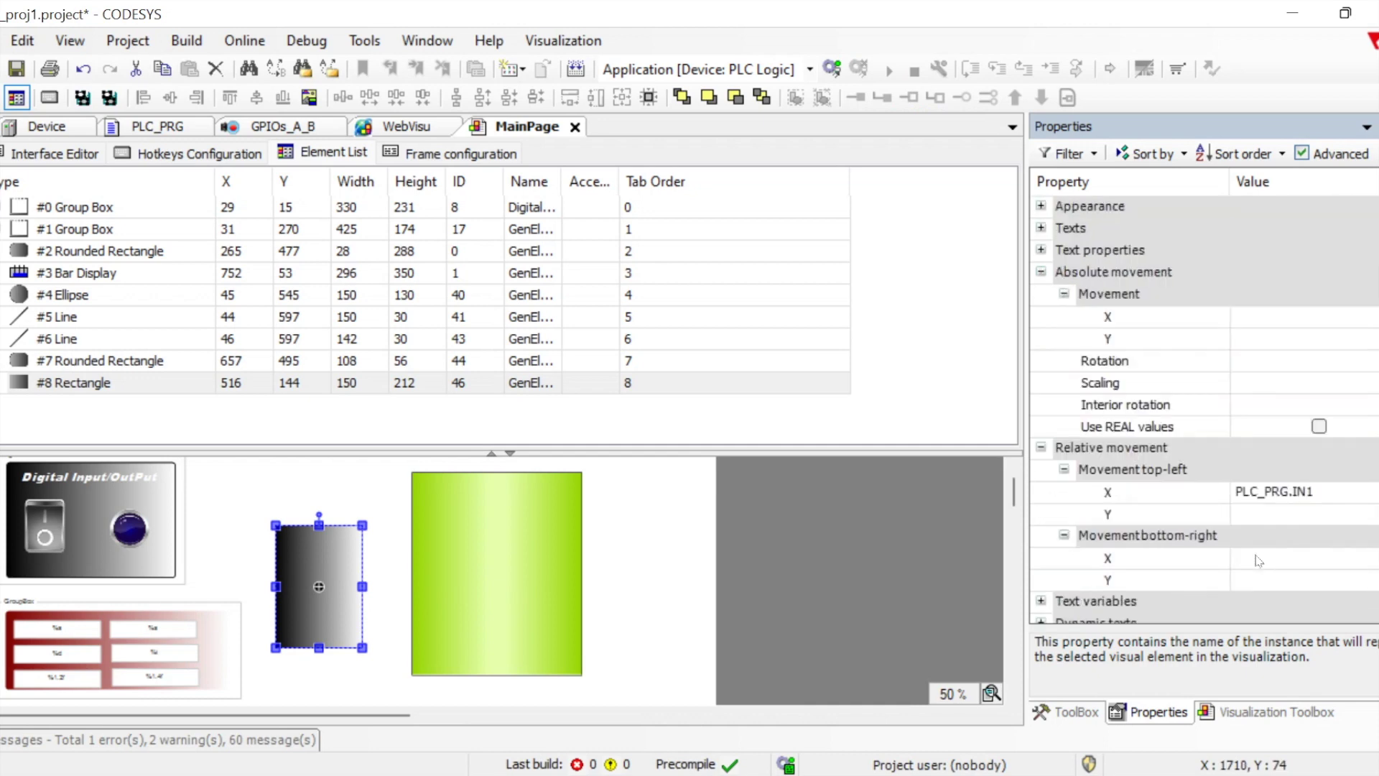
click(1342, 499)
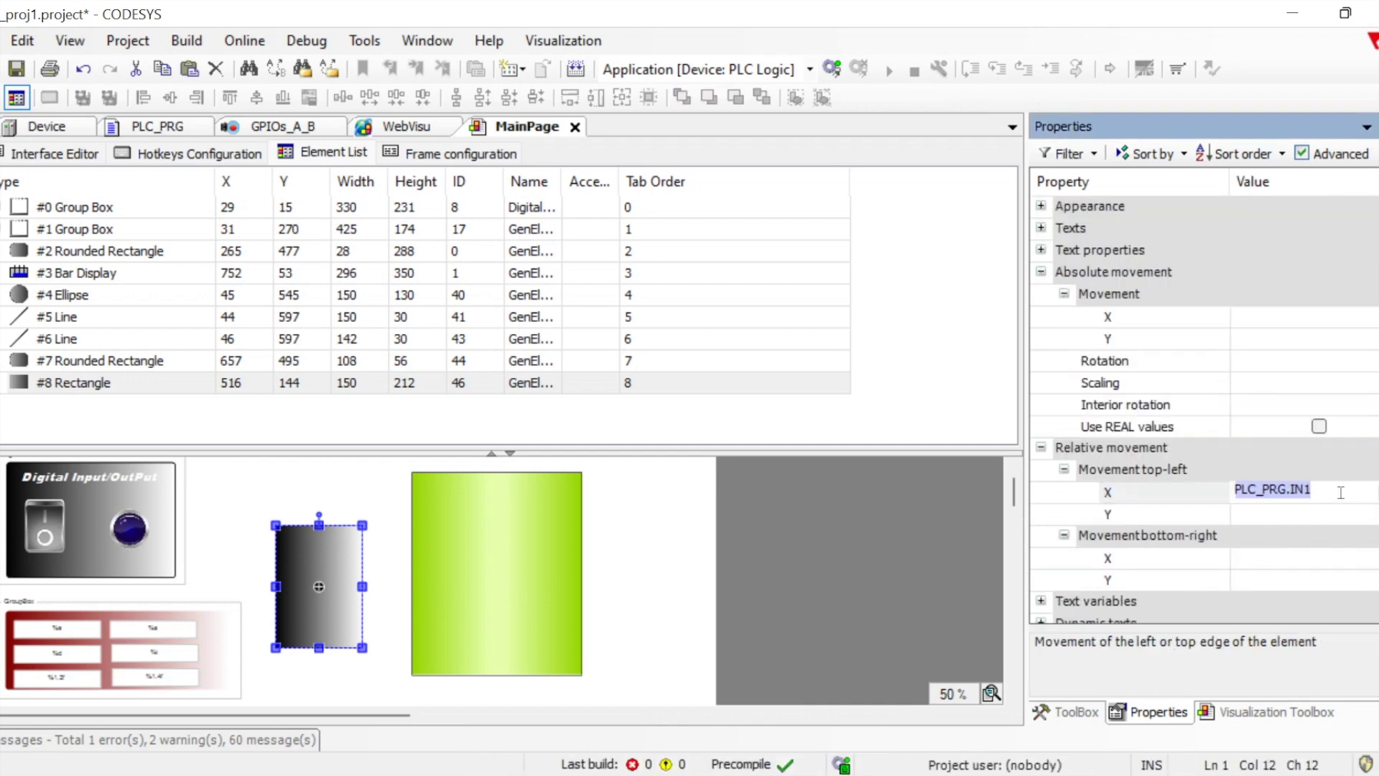
key(BackSpace)
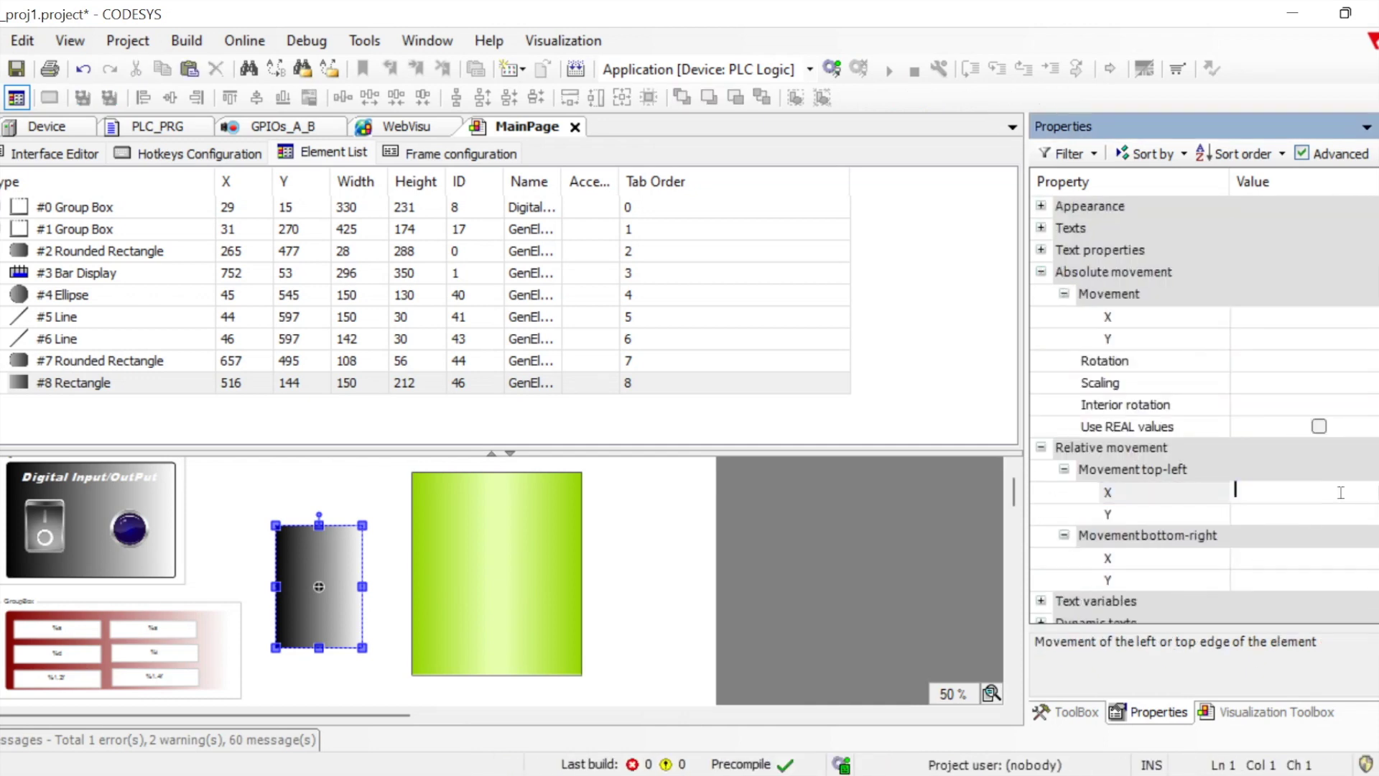
click(1278, 511)
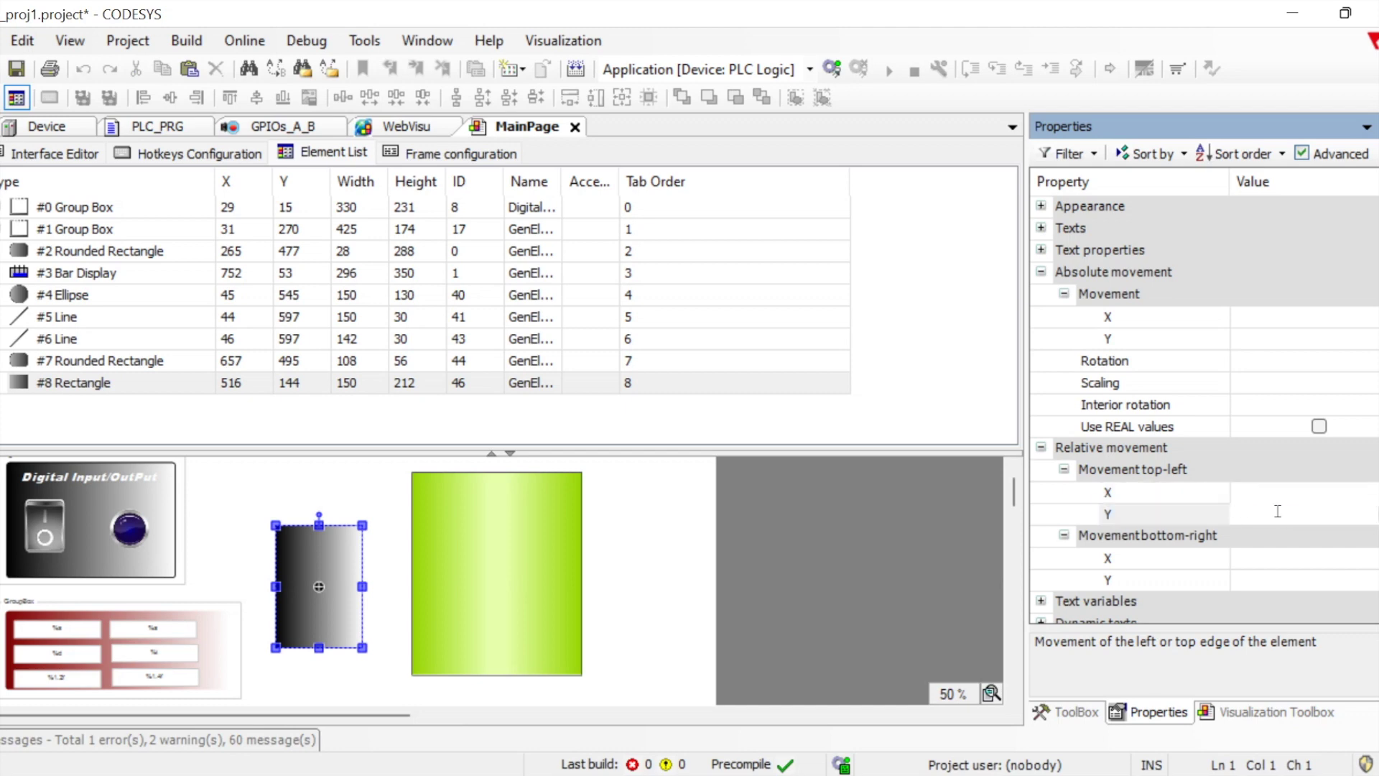
key(Return)
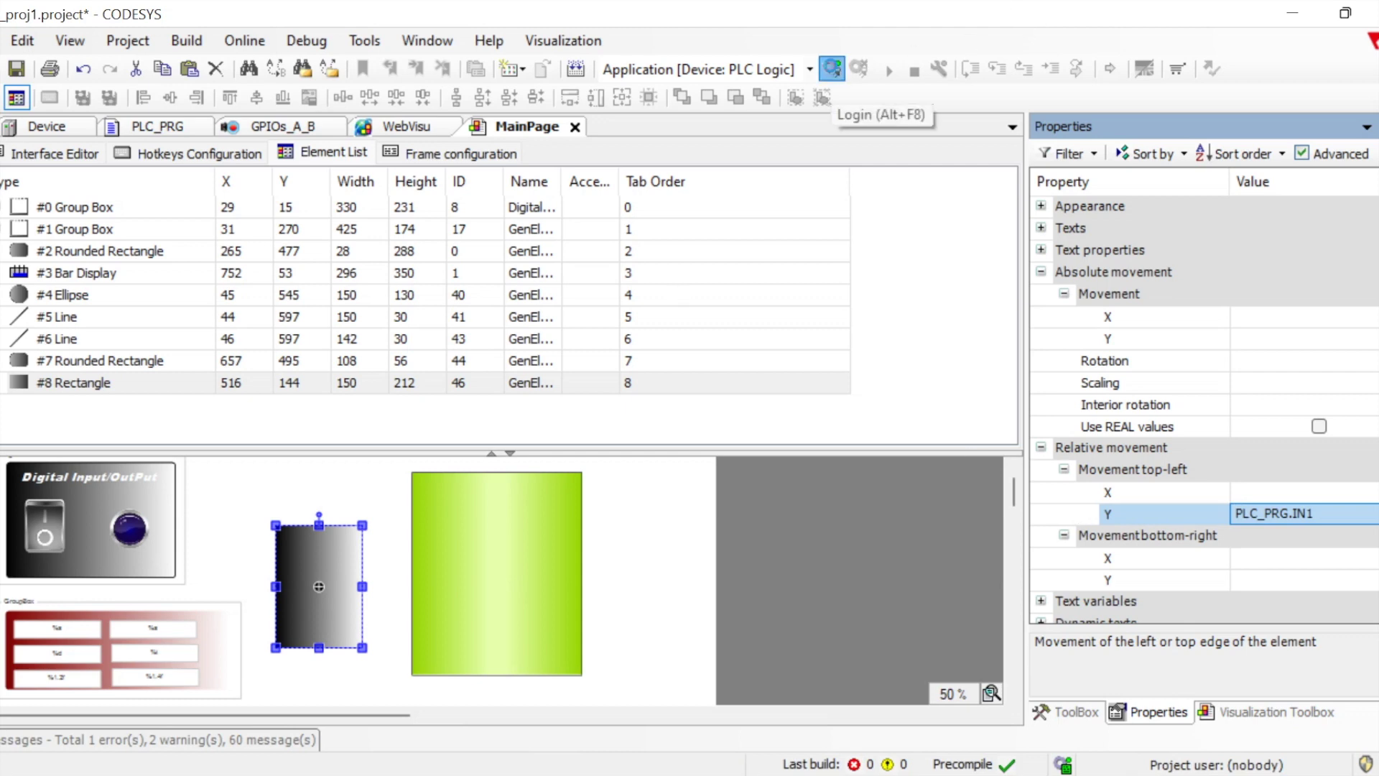
- Log in with an online change and test the rectangle's top-edge movement in the reloaded web visualization by toggling the rocker switch on and off
click(832, 68)
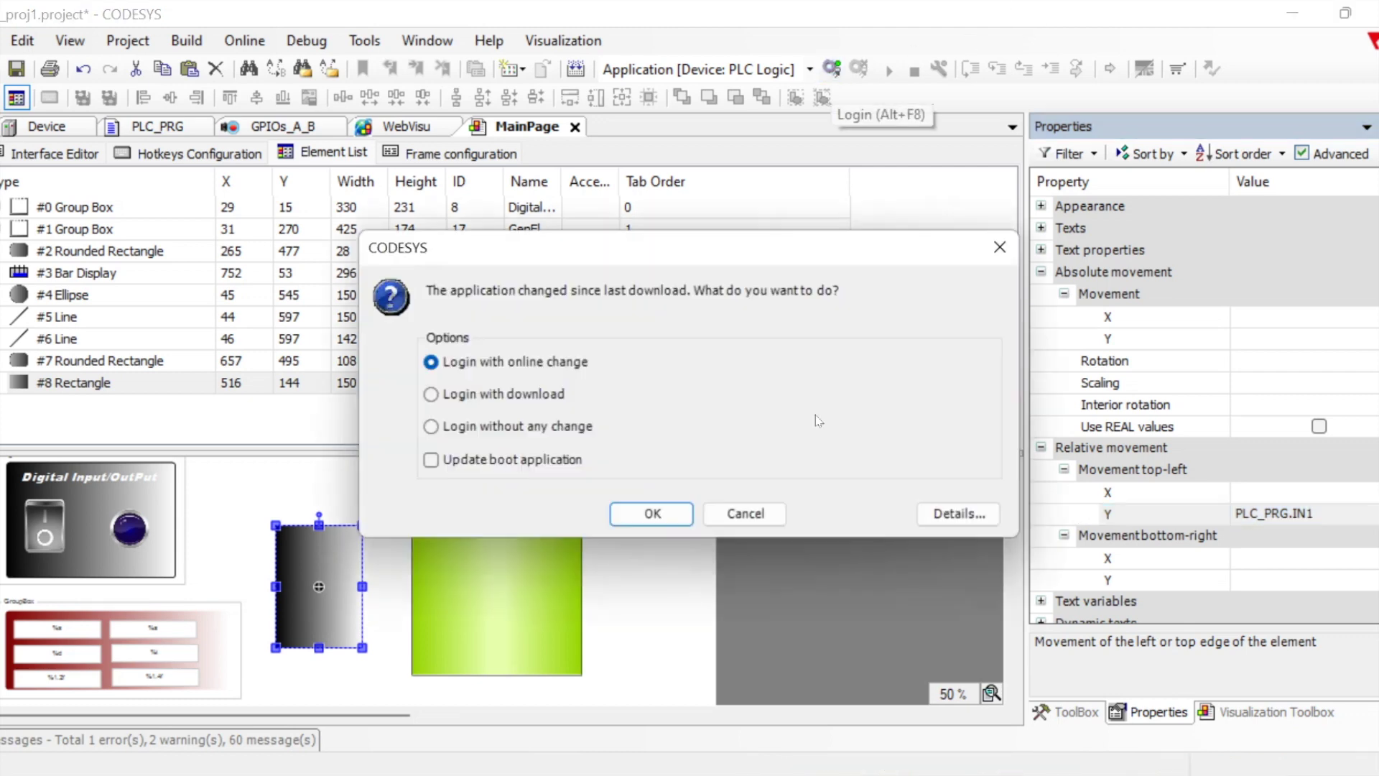
click(656, 514)
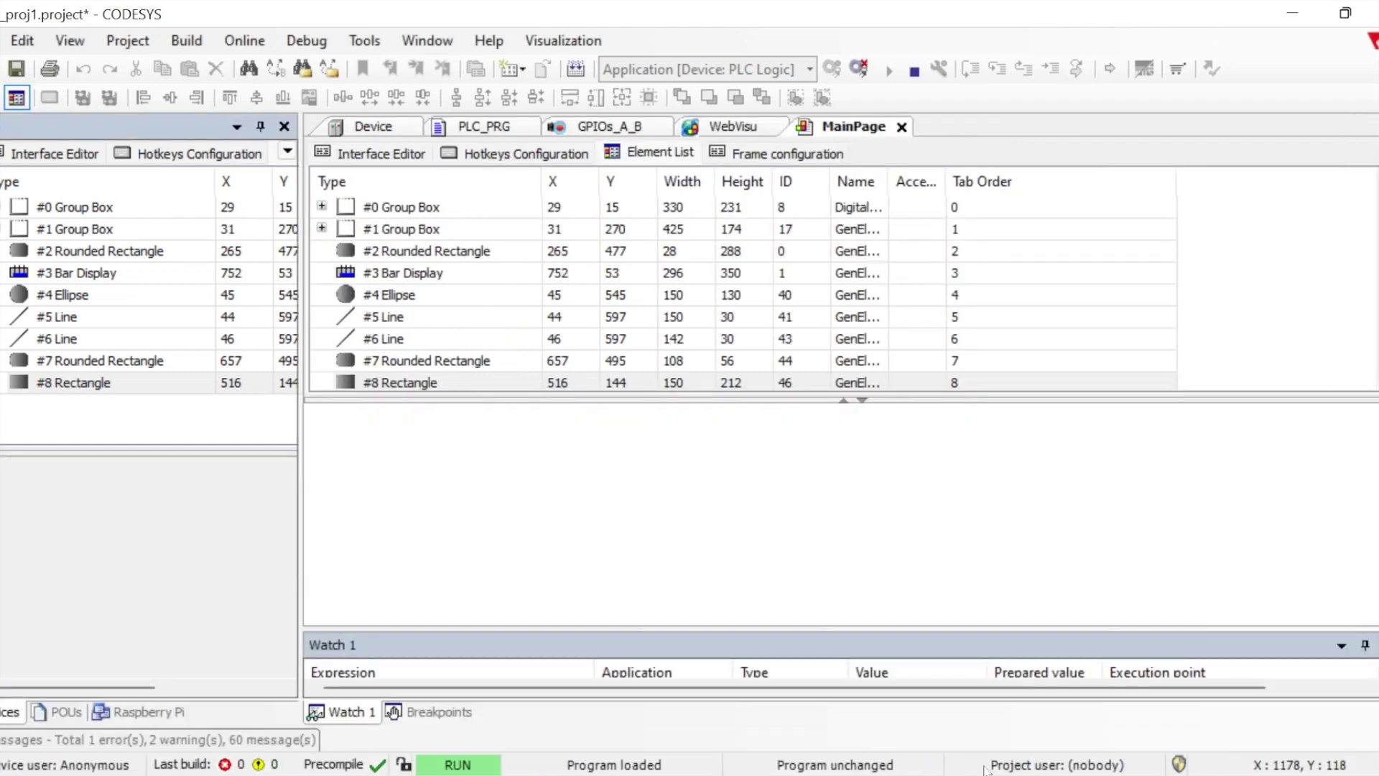
key(alt+Tab)
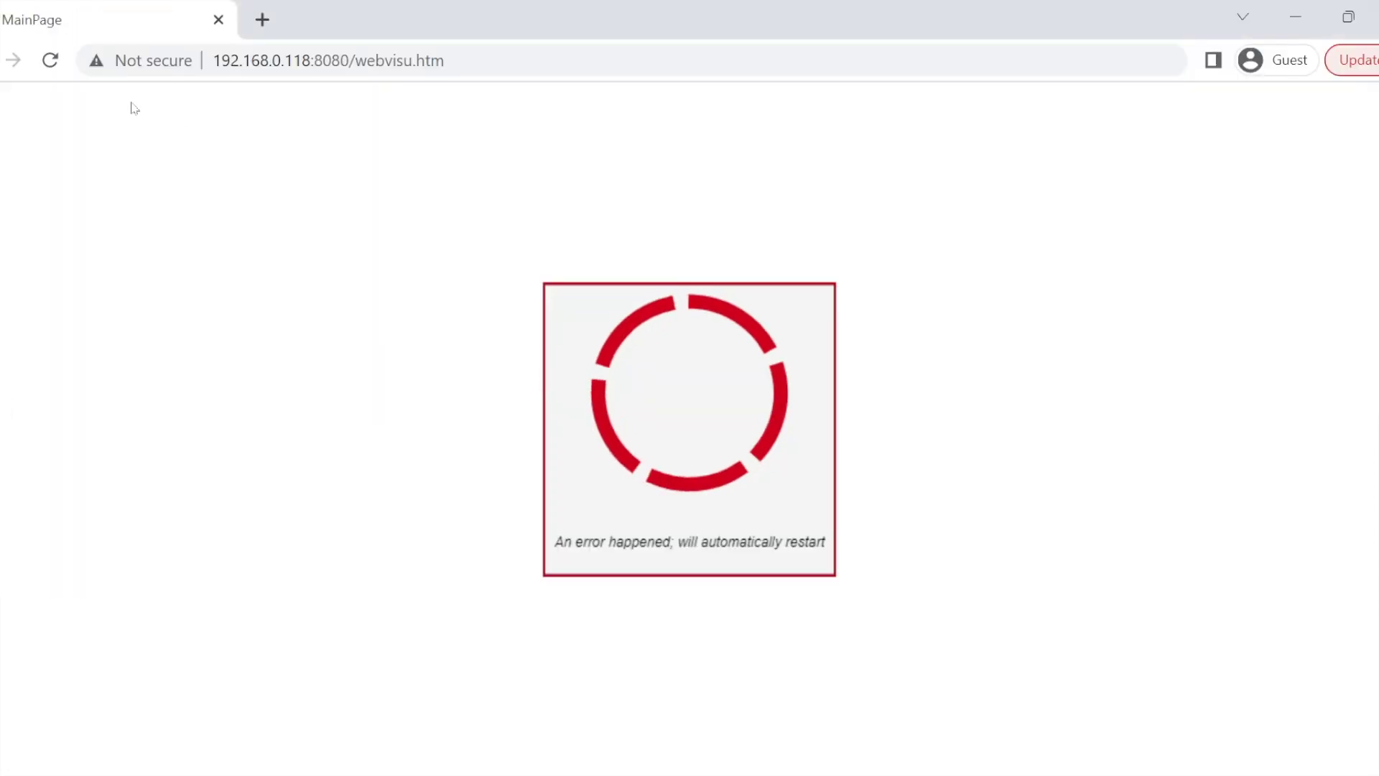
click(50, 60)
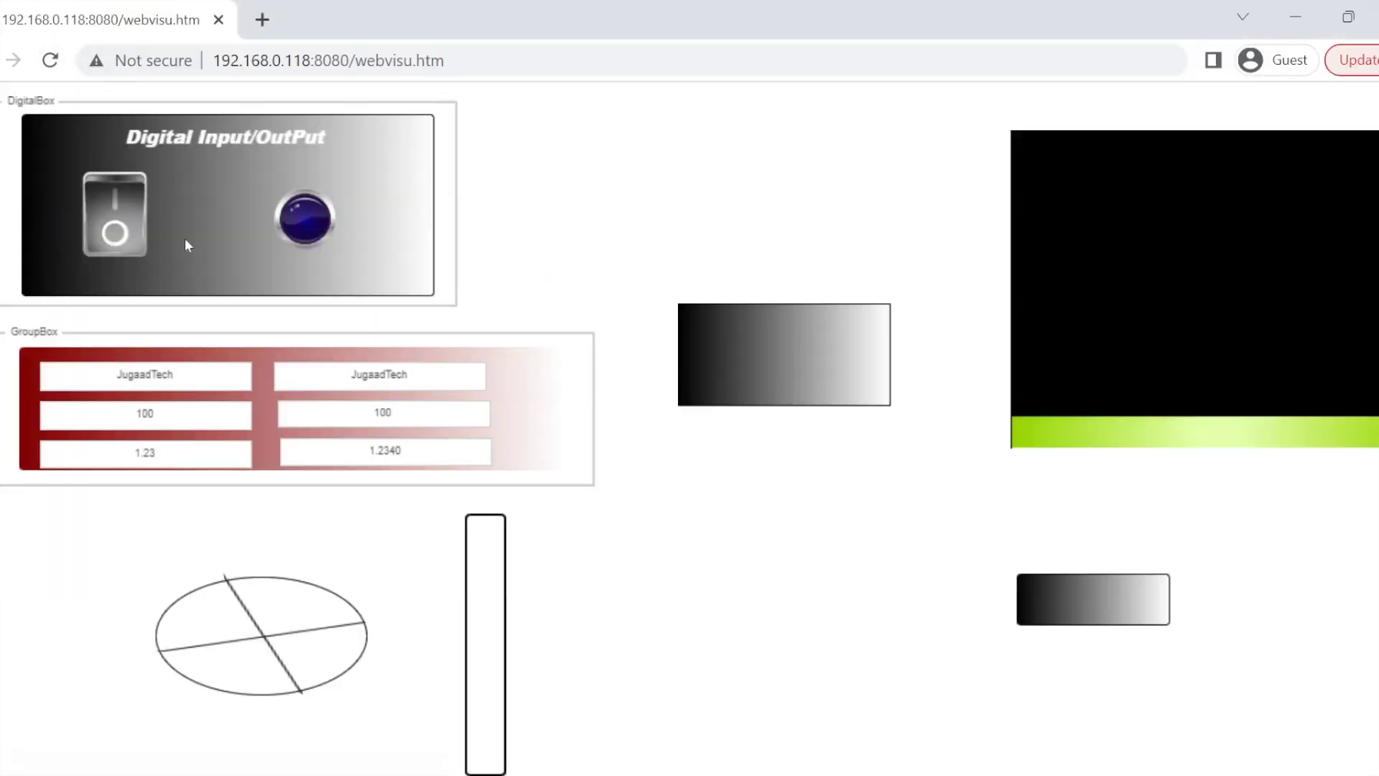
click(117, 209)
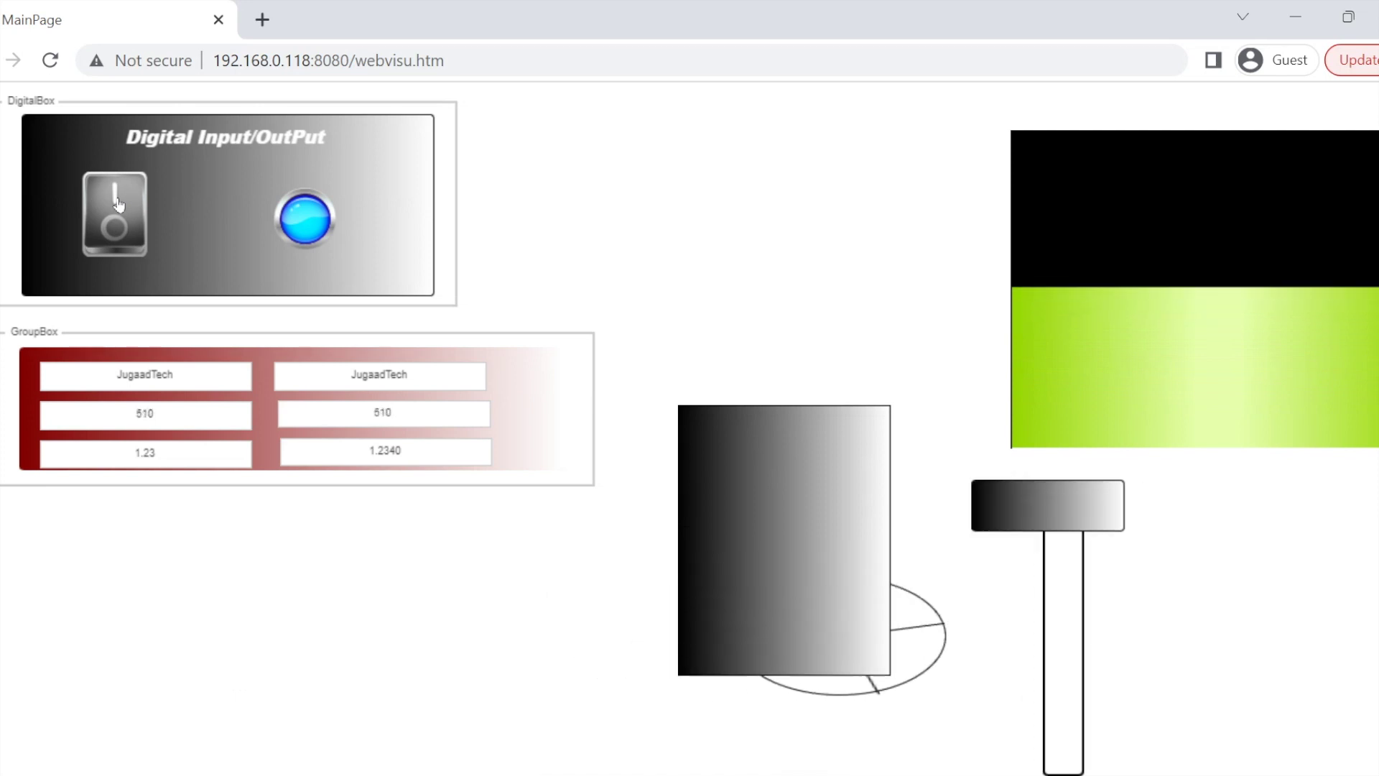
click(118, 232)
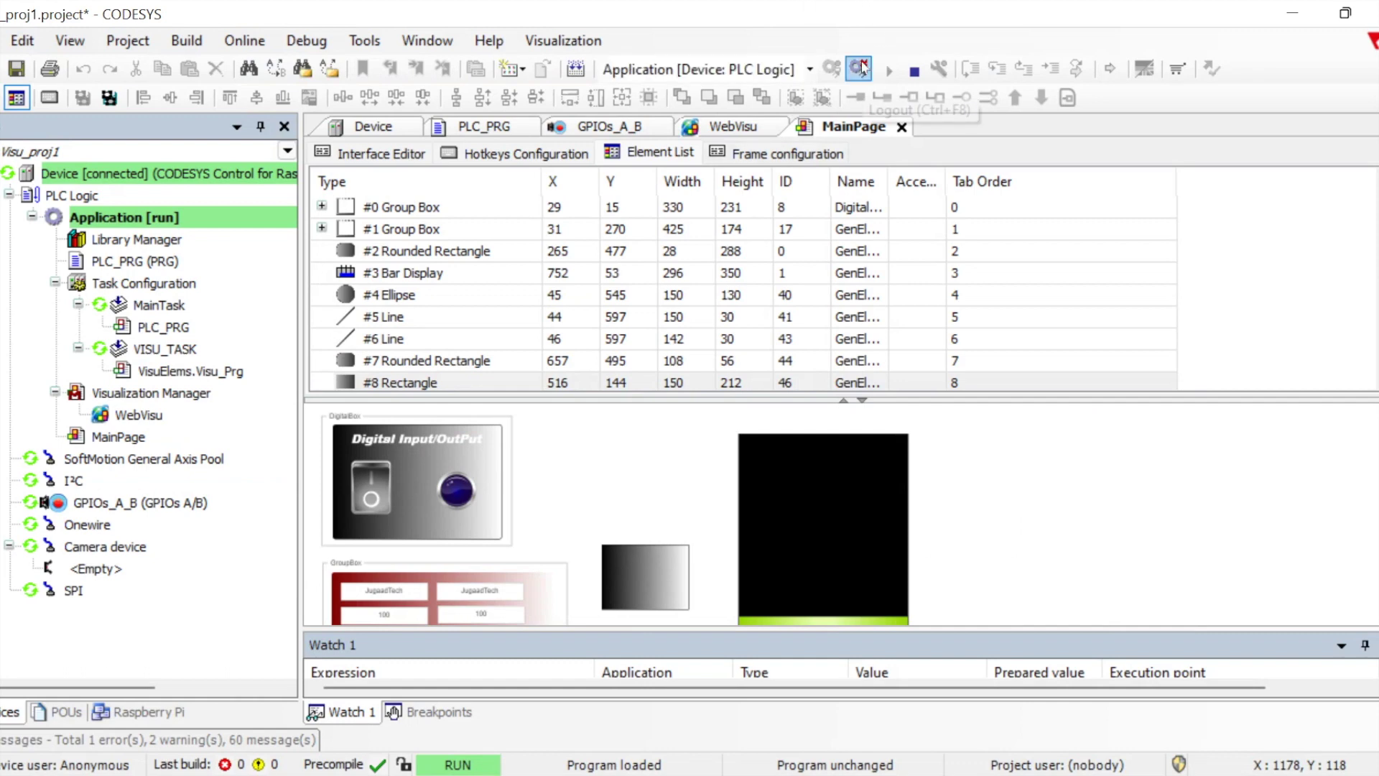
- Log out of the device and clear the PLC_PRG.IN1 variable from the rectangle's relative top-left movement Y
click(861, 68)
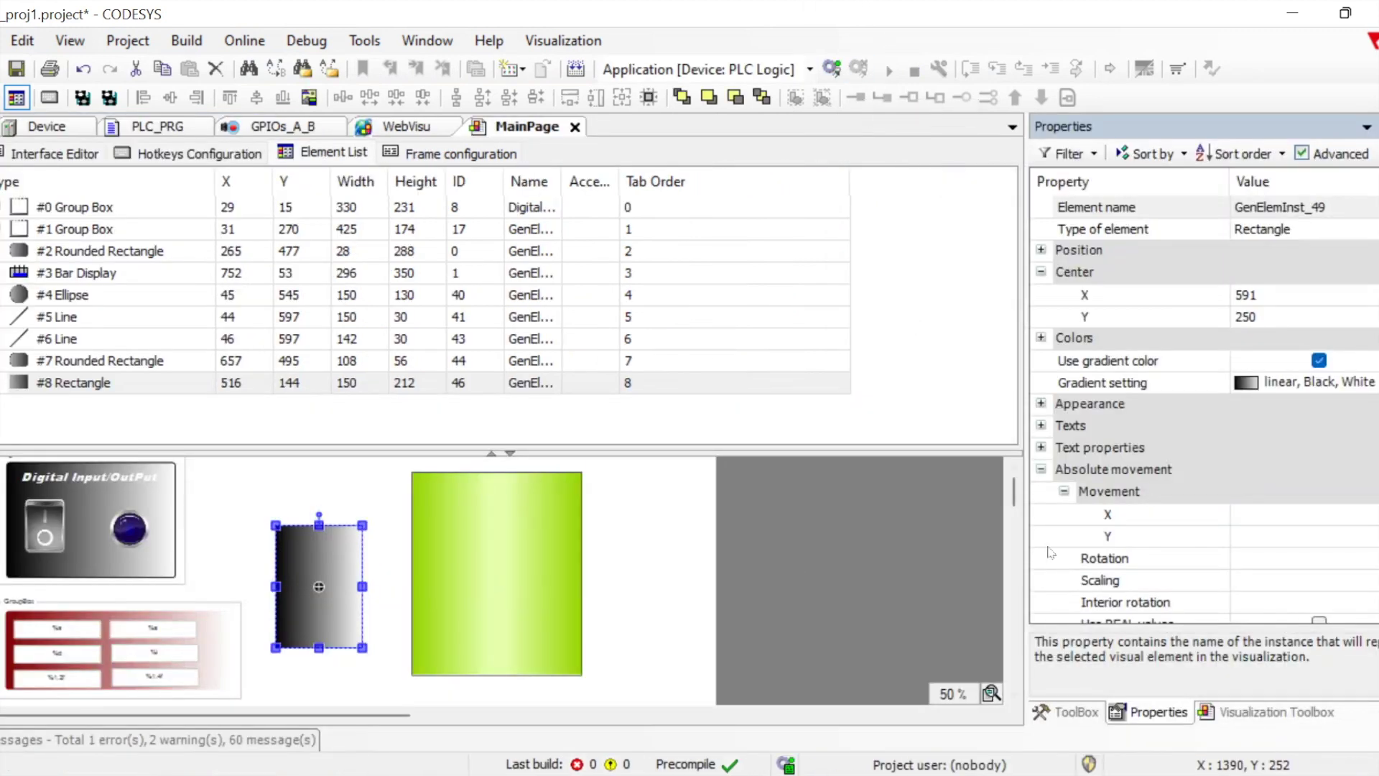
scroll(1315, 517, down, 3)
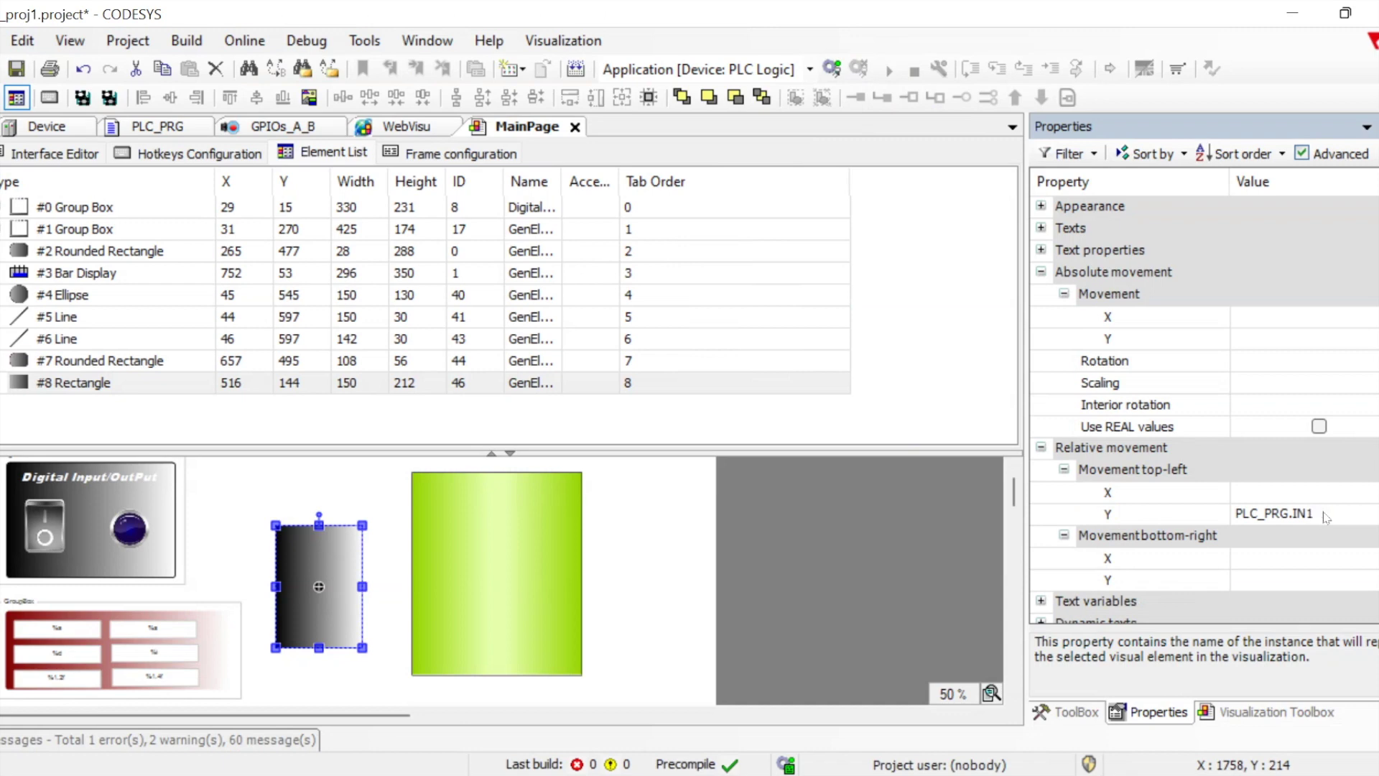
click(1336, 514)
key(ctrl+c)
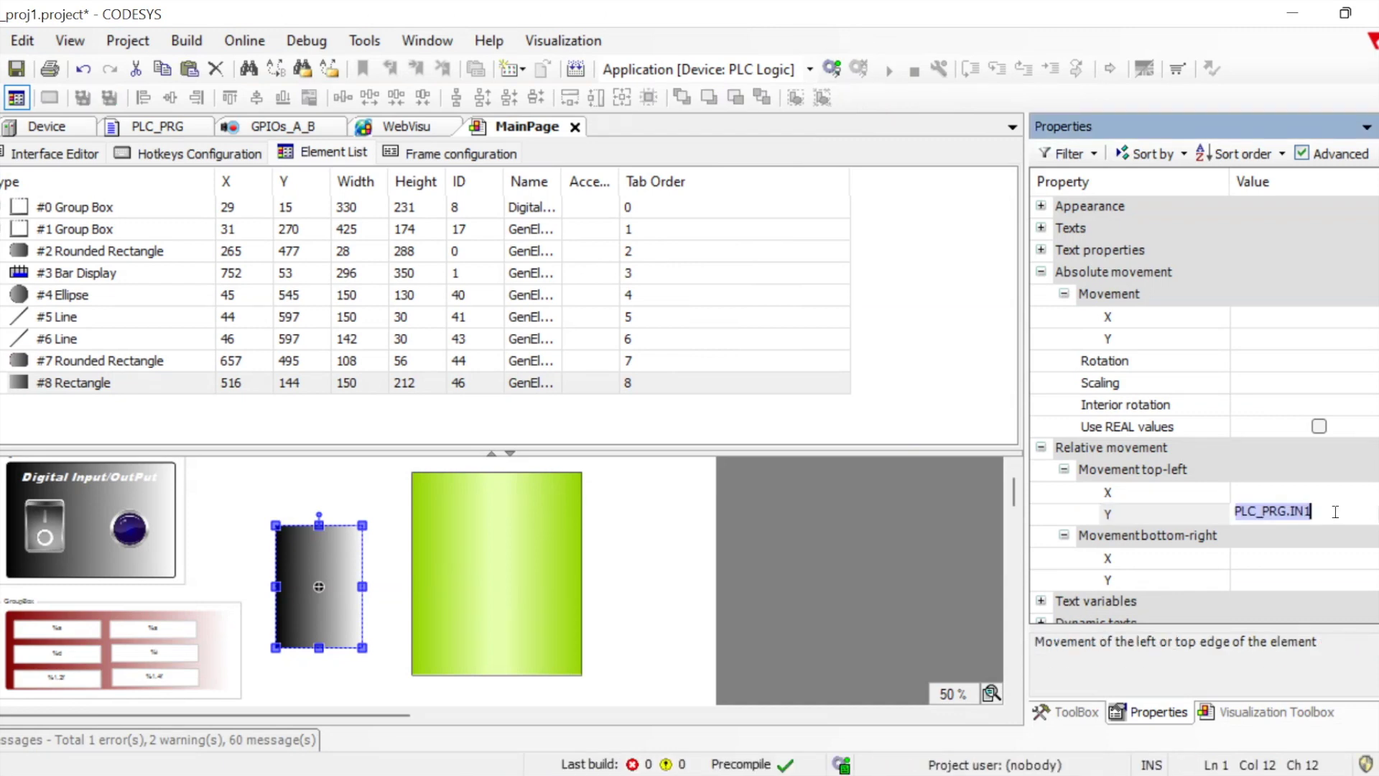
key(BackSpace)
- Set both X and Y of the rectangle's relative bottom-right movement to PLC_PRG.IN1
click(1249, 557)
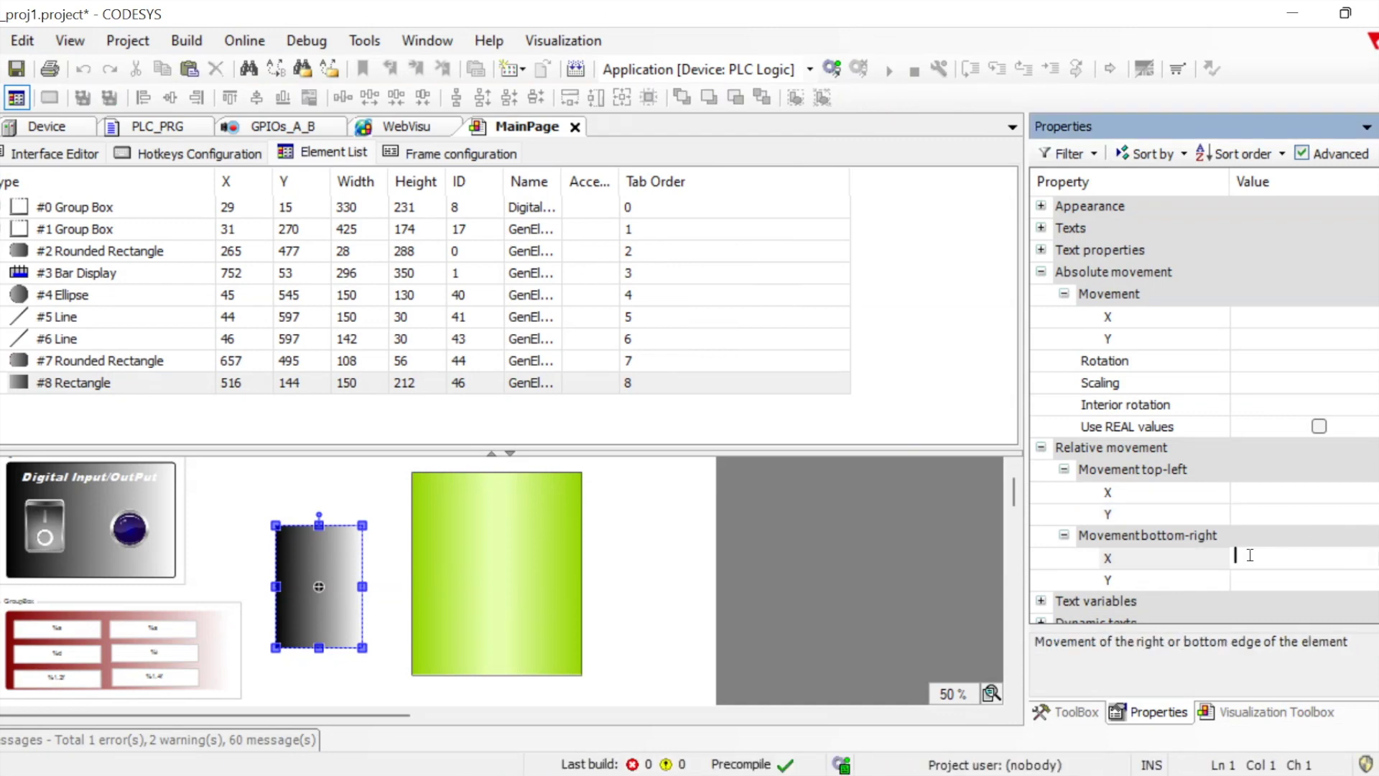
key(ctrl+v)
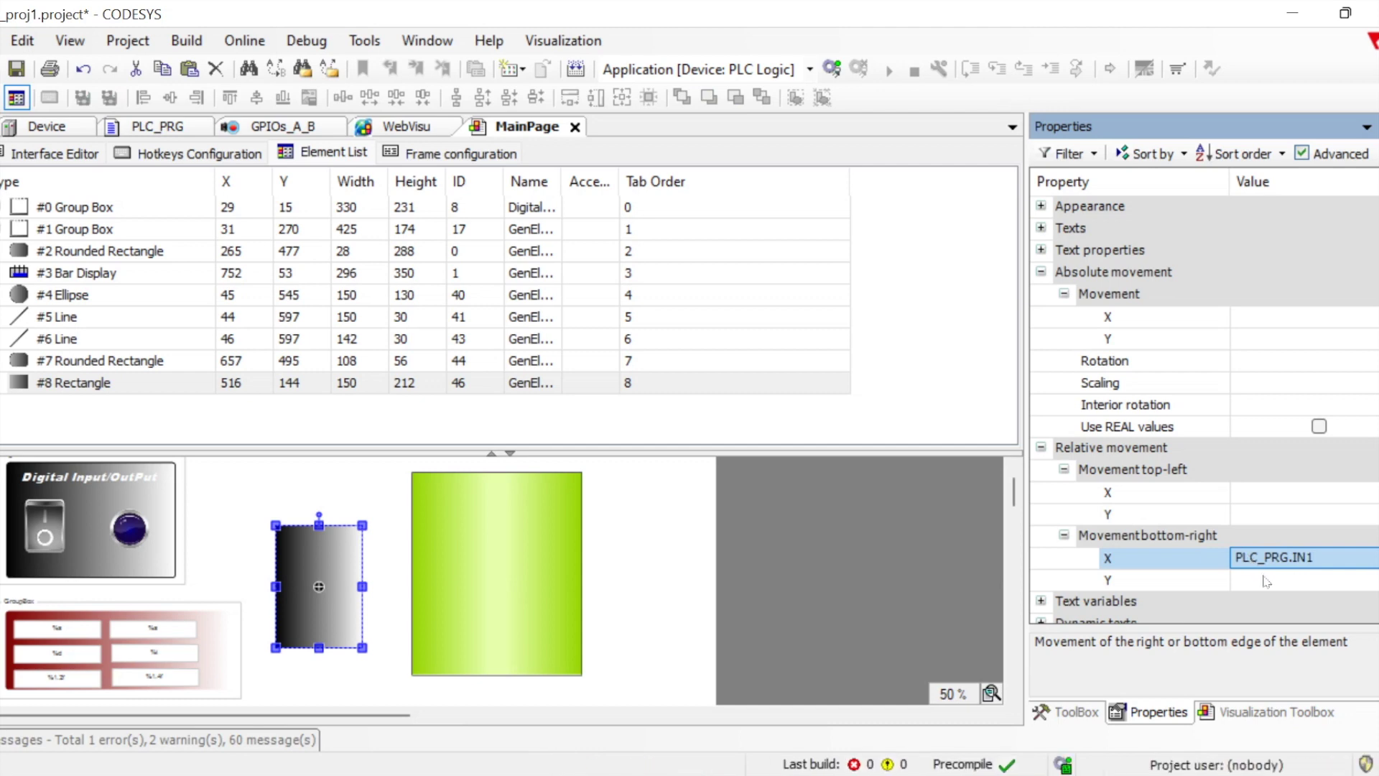
click(1272, 580)
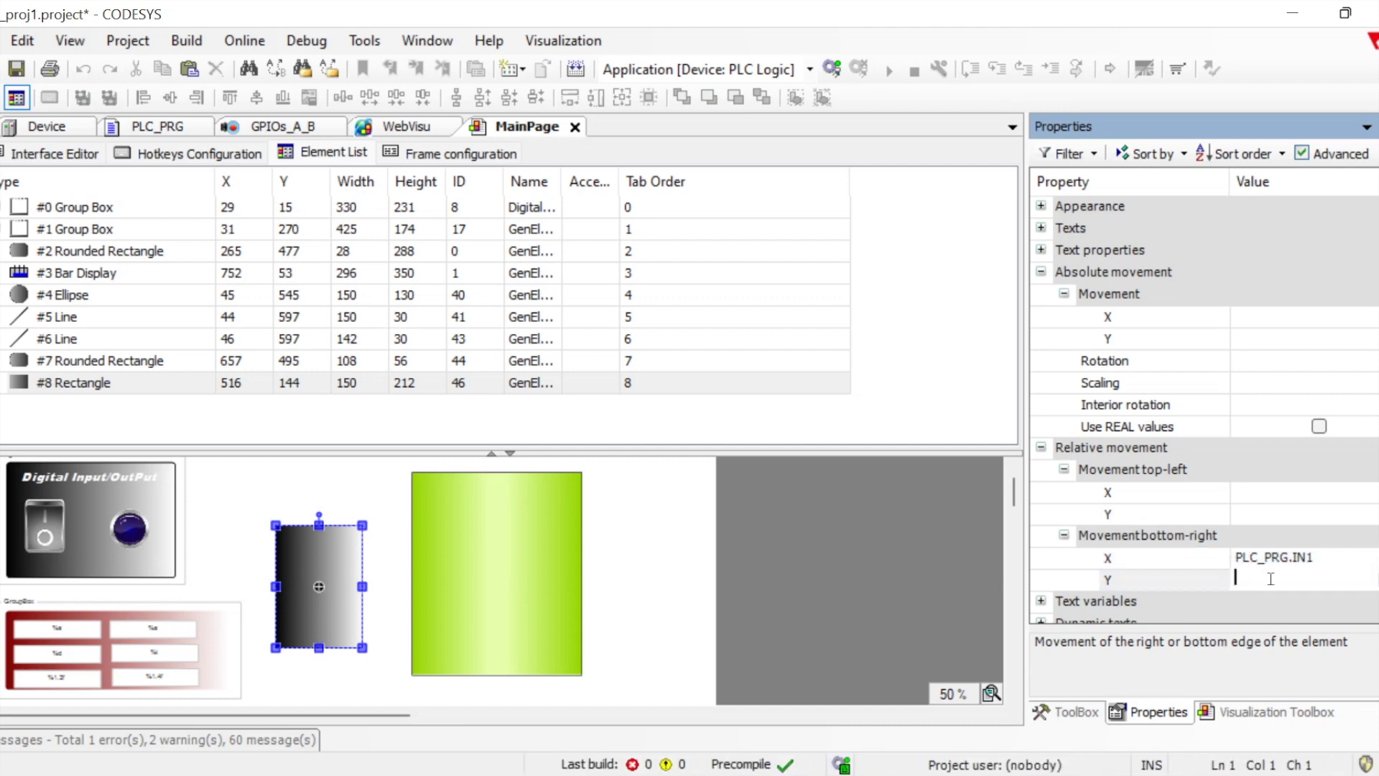
key(Return)
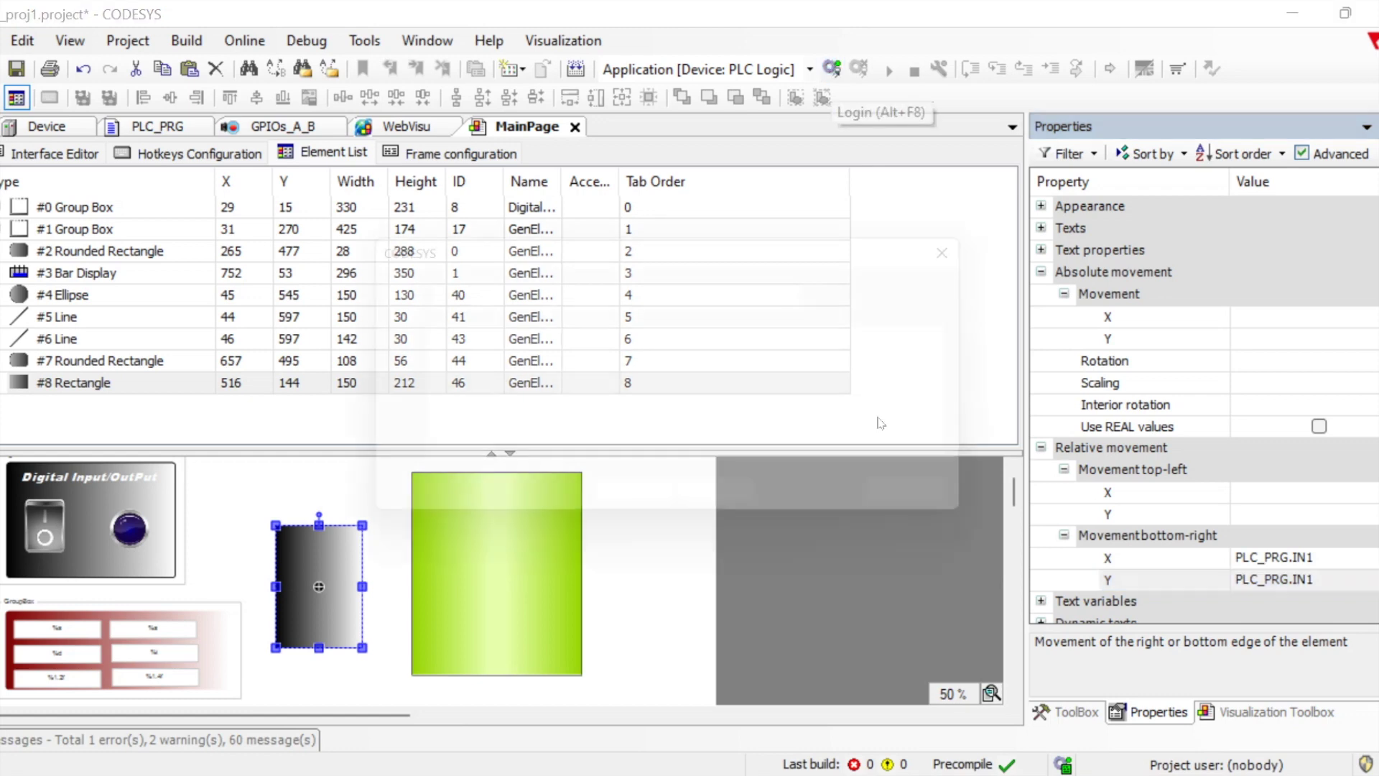
- Log in with an online change and test the rectangle's right and bottom edge movement in the web visualization by toggling the rocker switch repeatedly
click(652, 514)
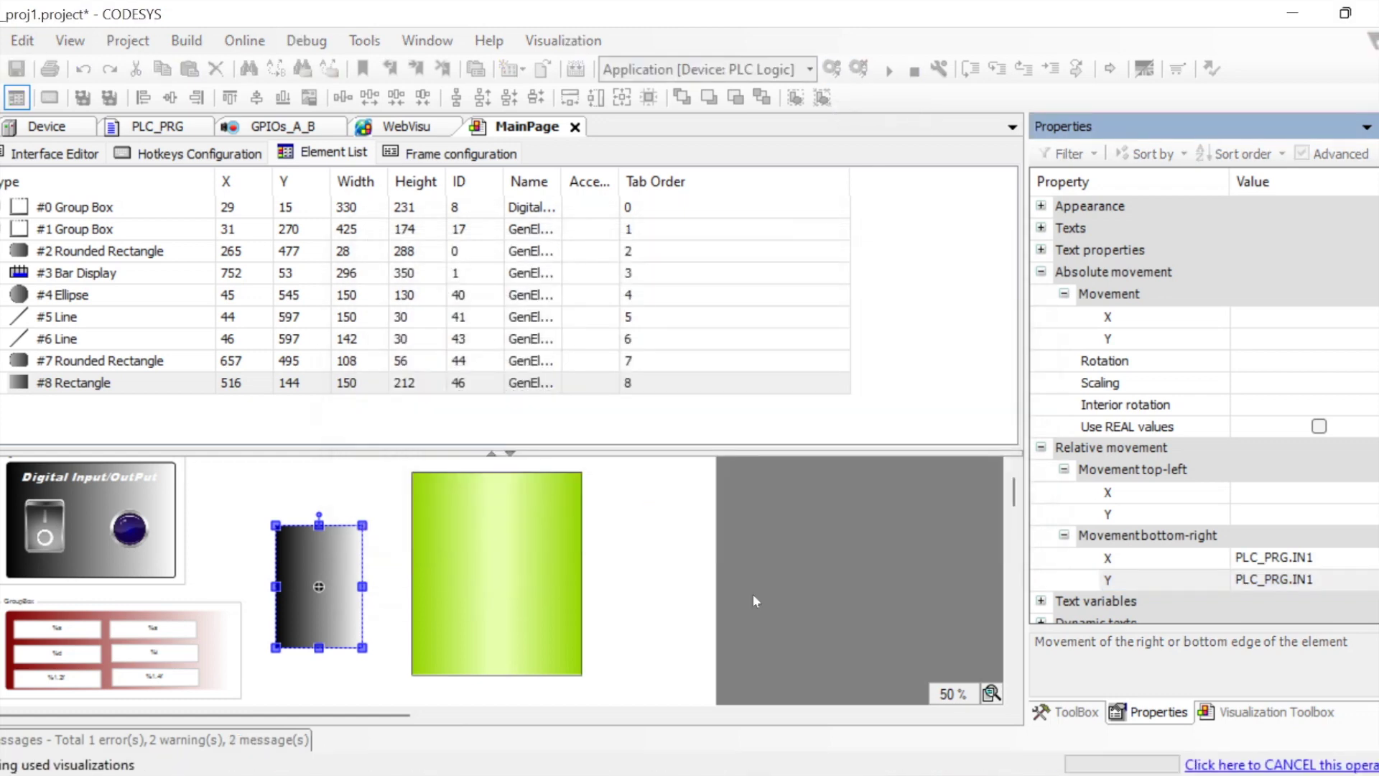
click(1063, 731)
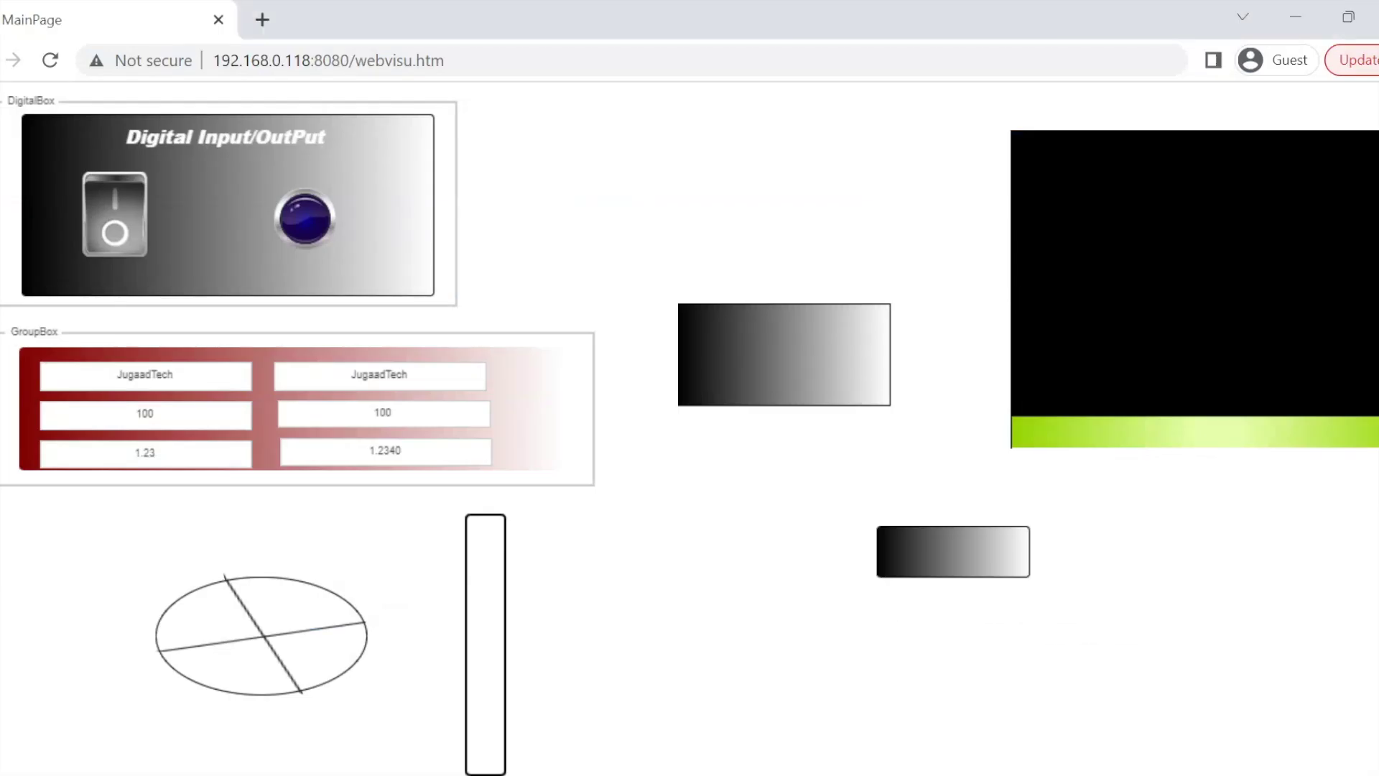
key(alt+Tab)
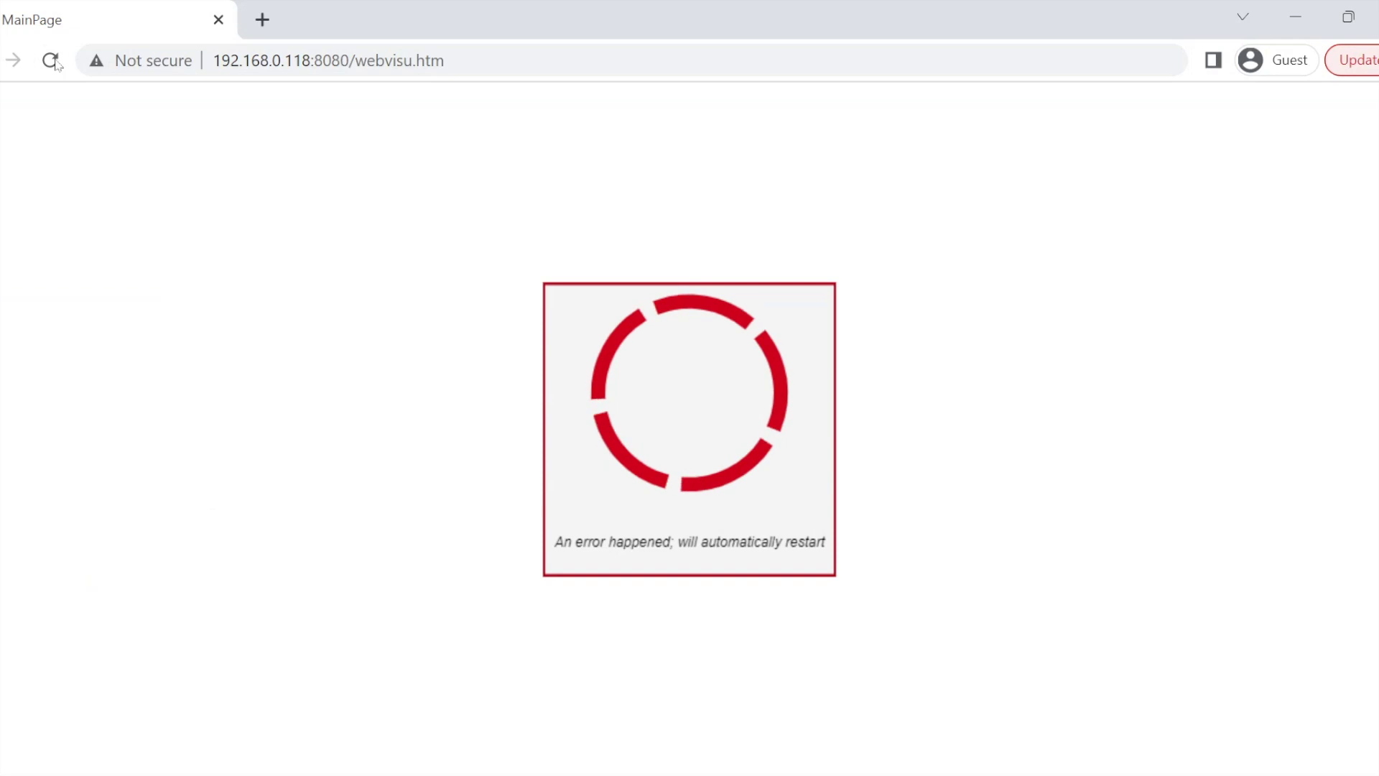
click(49, 59)
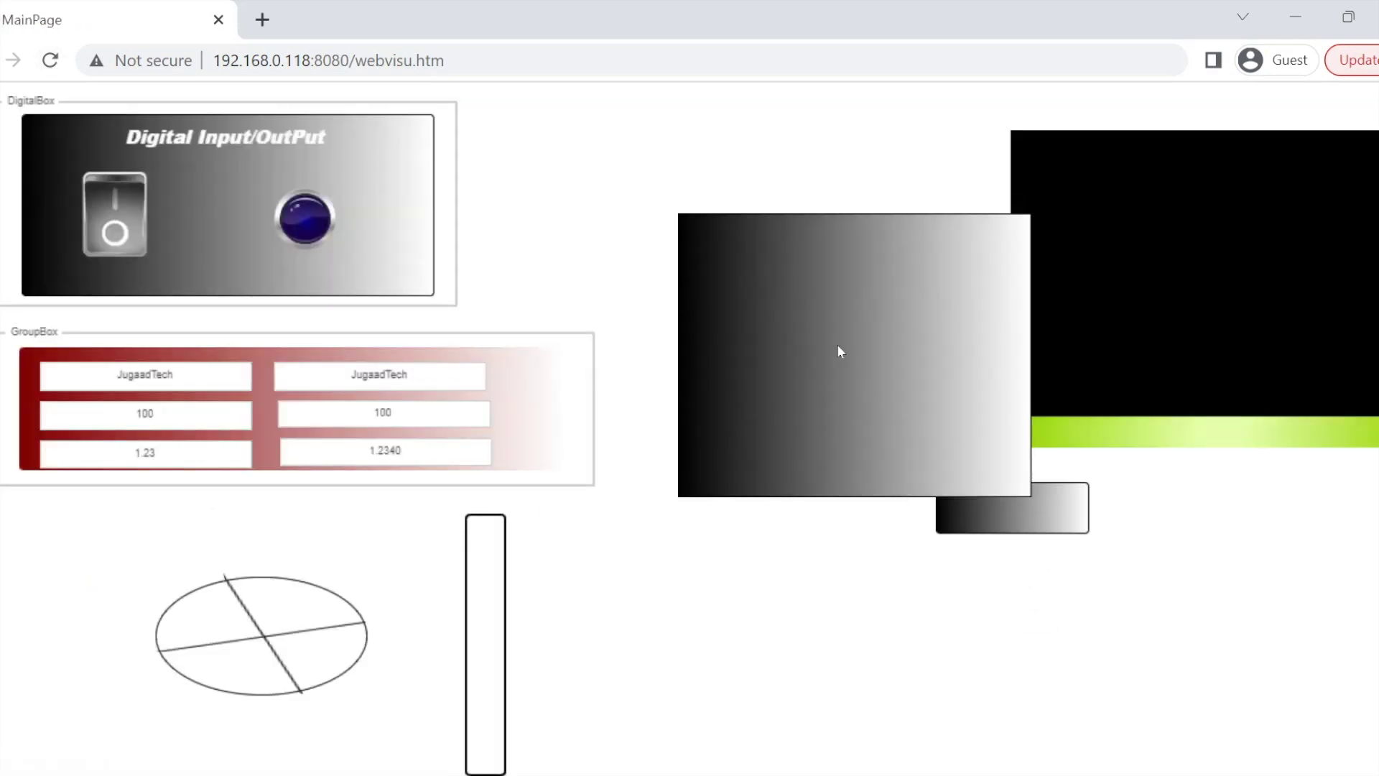
click(117, 208)
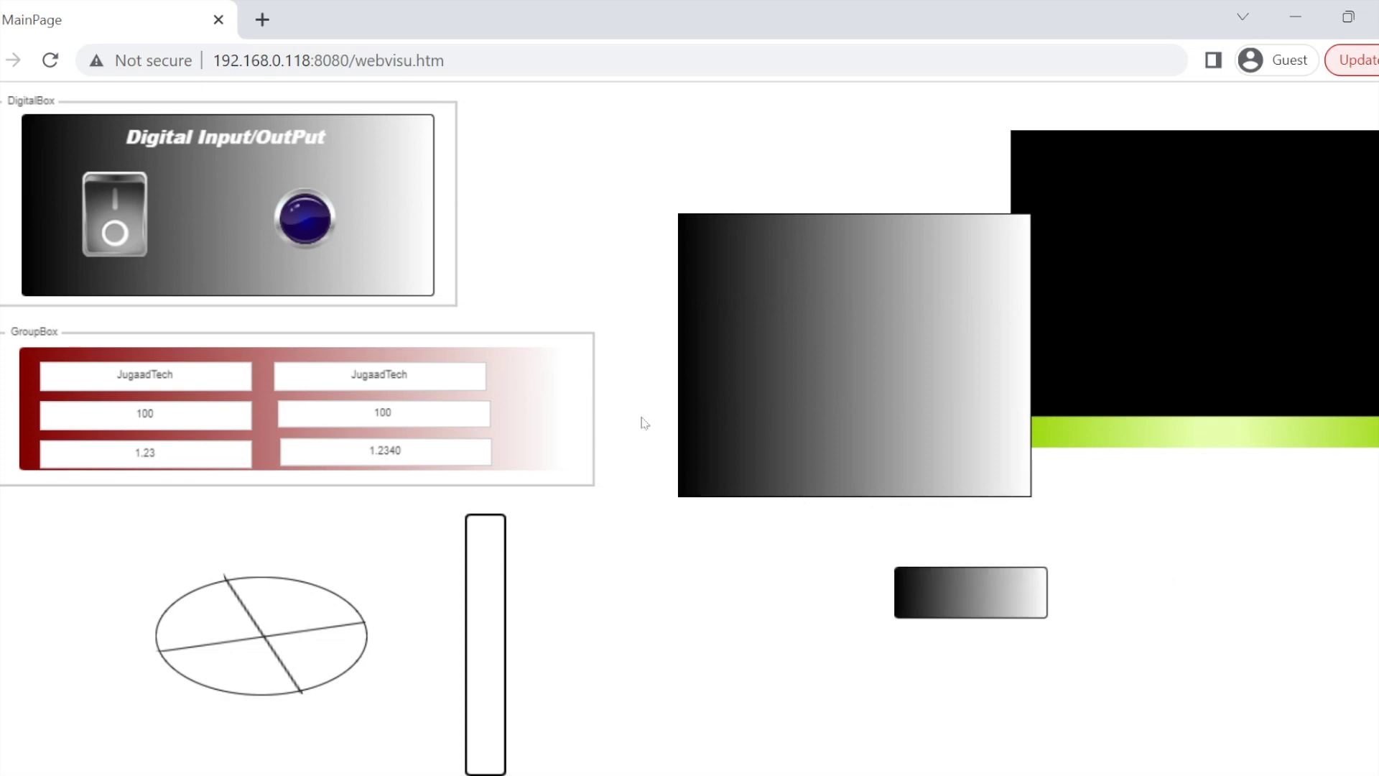
click(113, 200)
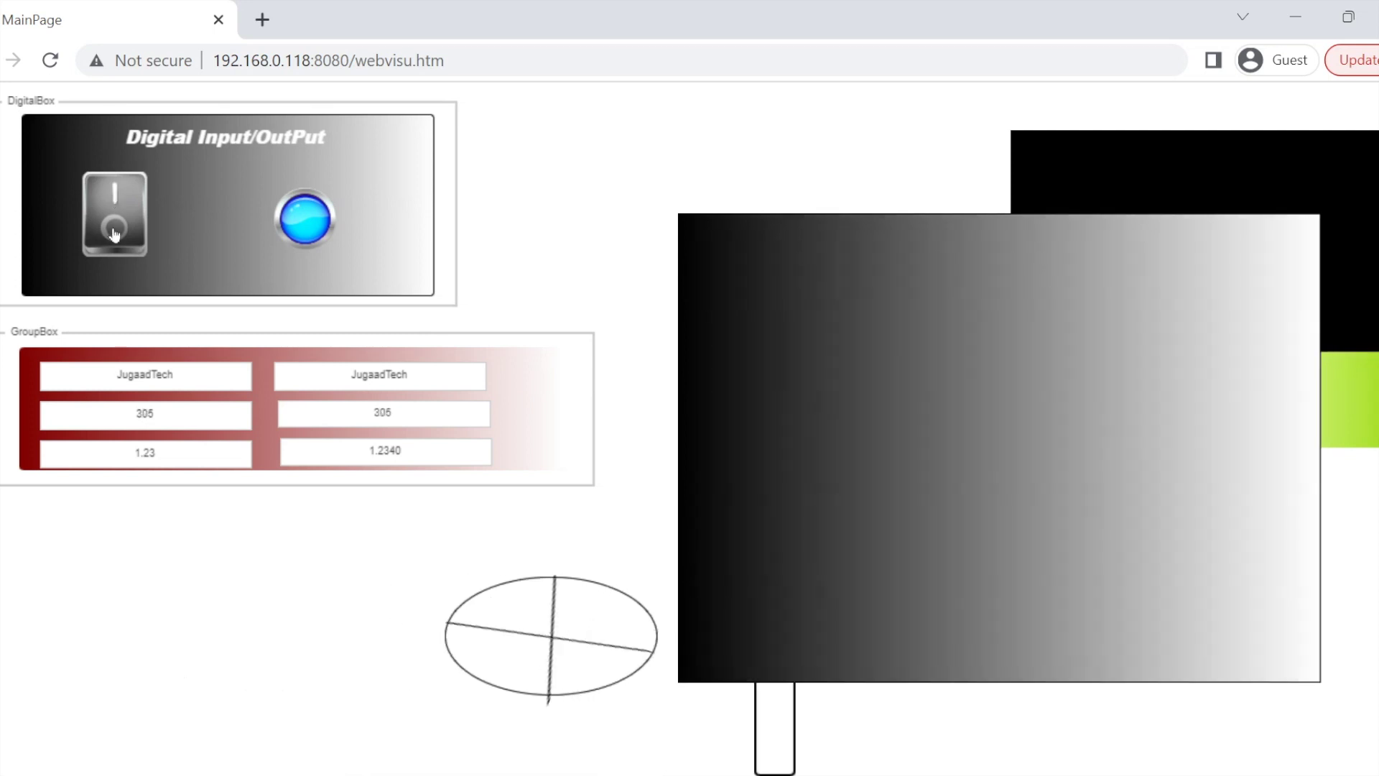
click(115, 241)
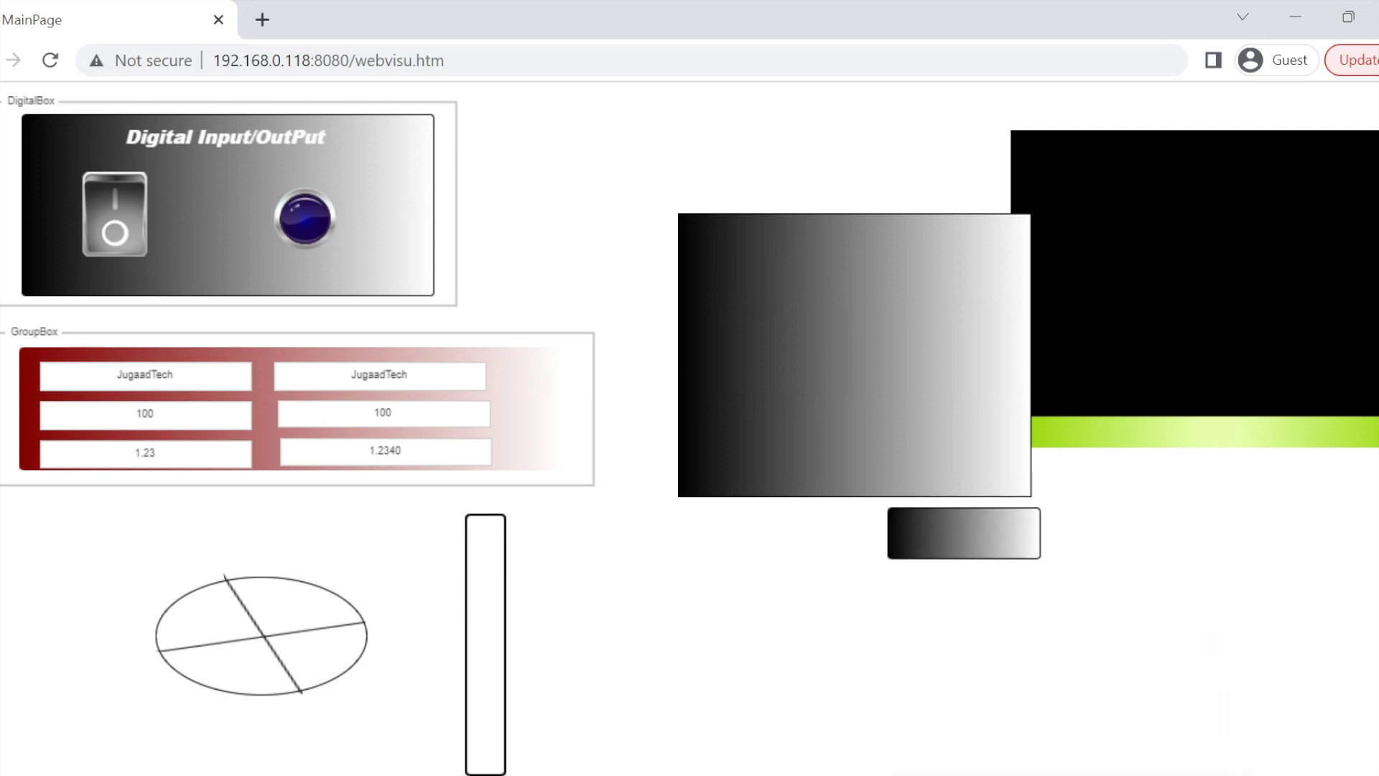
- Return to CODESYS, log out, and review the rectangle's absolute and relative movement properties before deselecting it
key(alt+Tab)
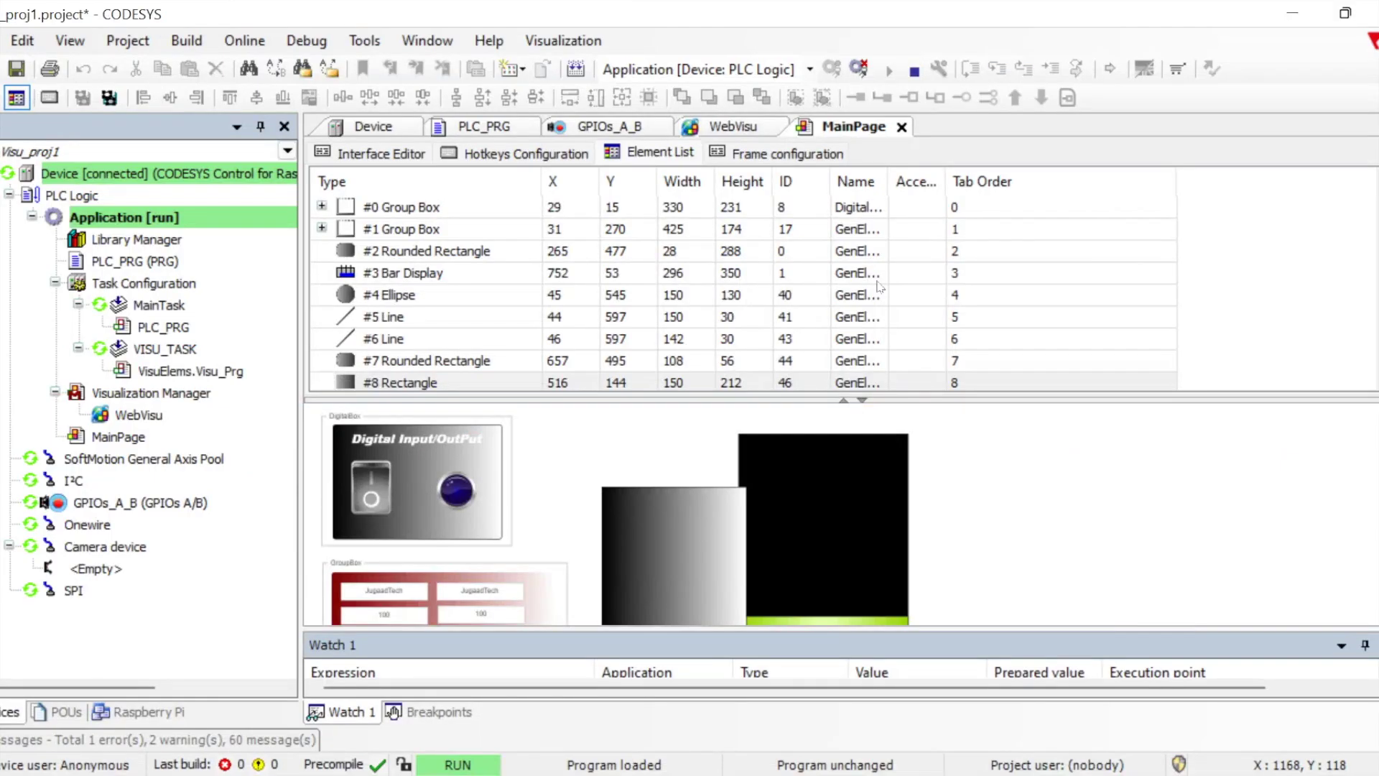
click(862, 72)
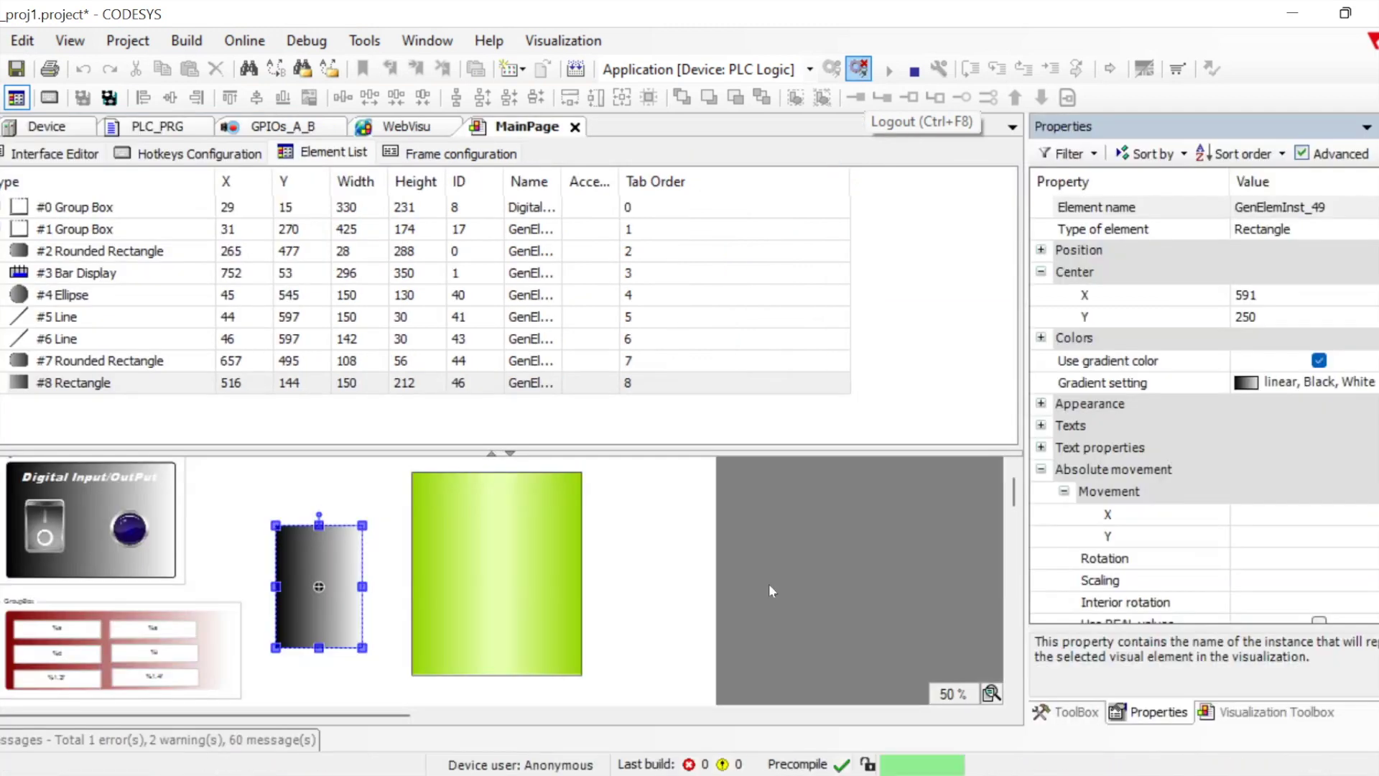
scroll(1187, 544, down, 4)
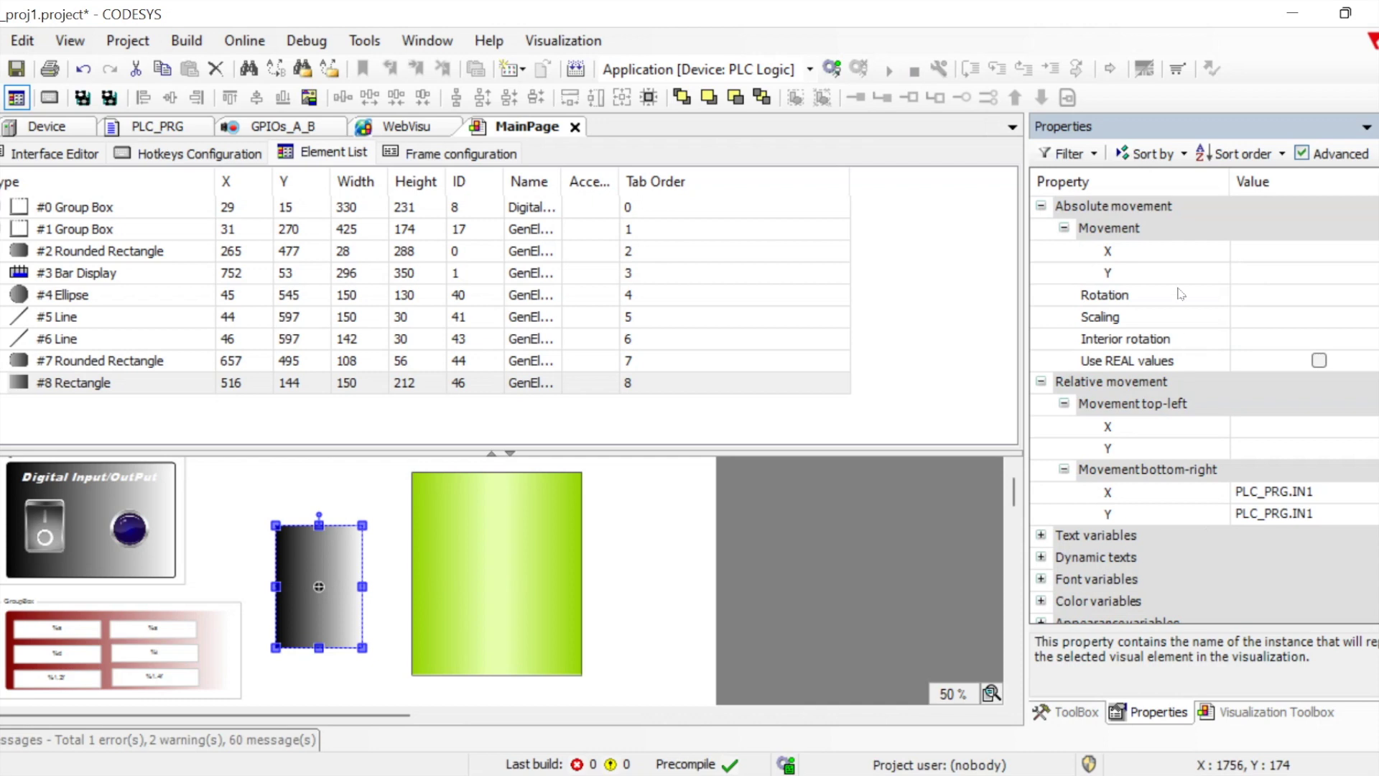
scroll(1190, 356, up, 1)
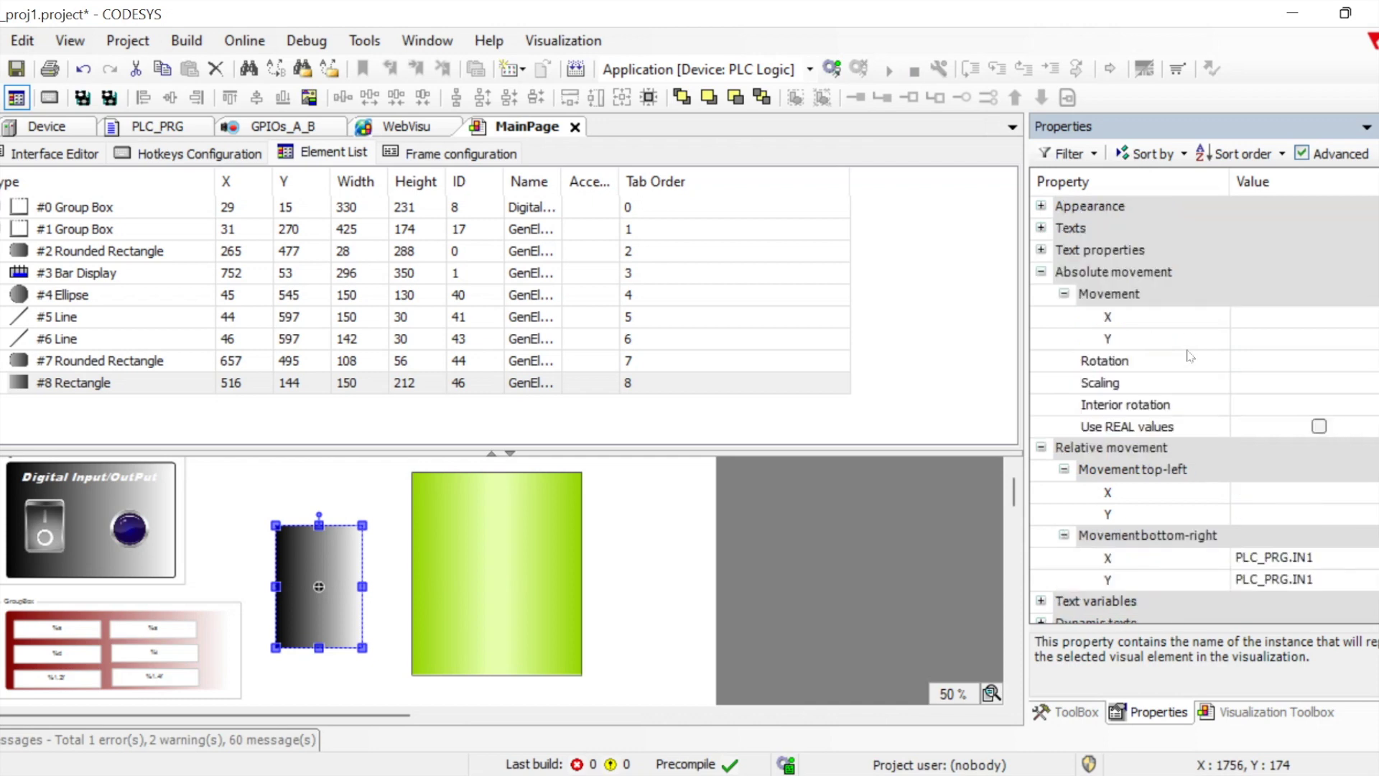
scroll(1189, 355, up, 2)
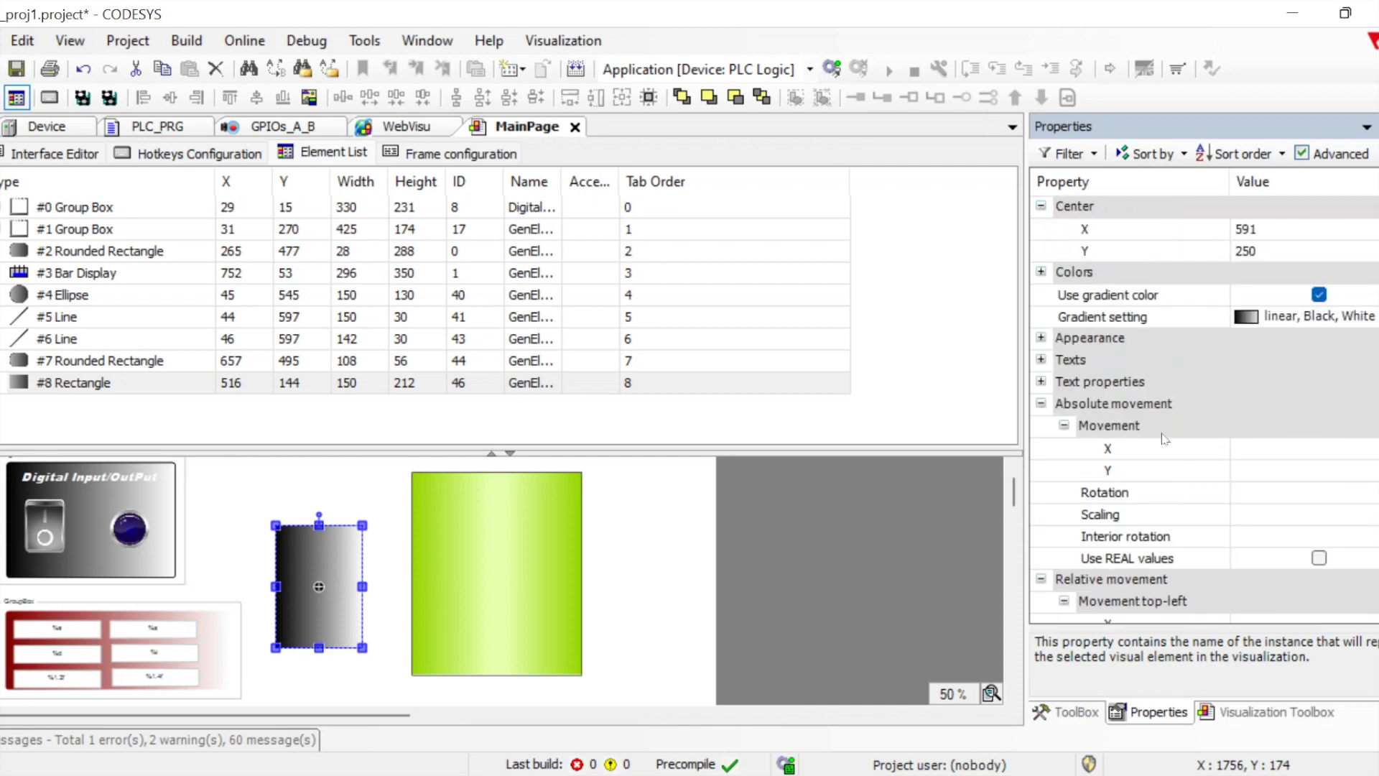
click(816, 562)
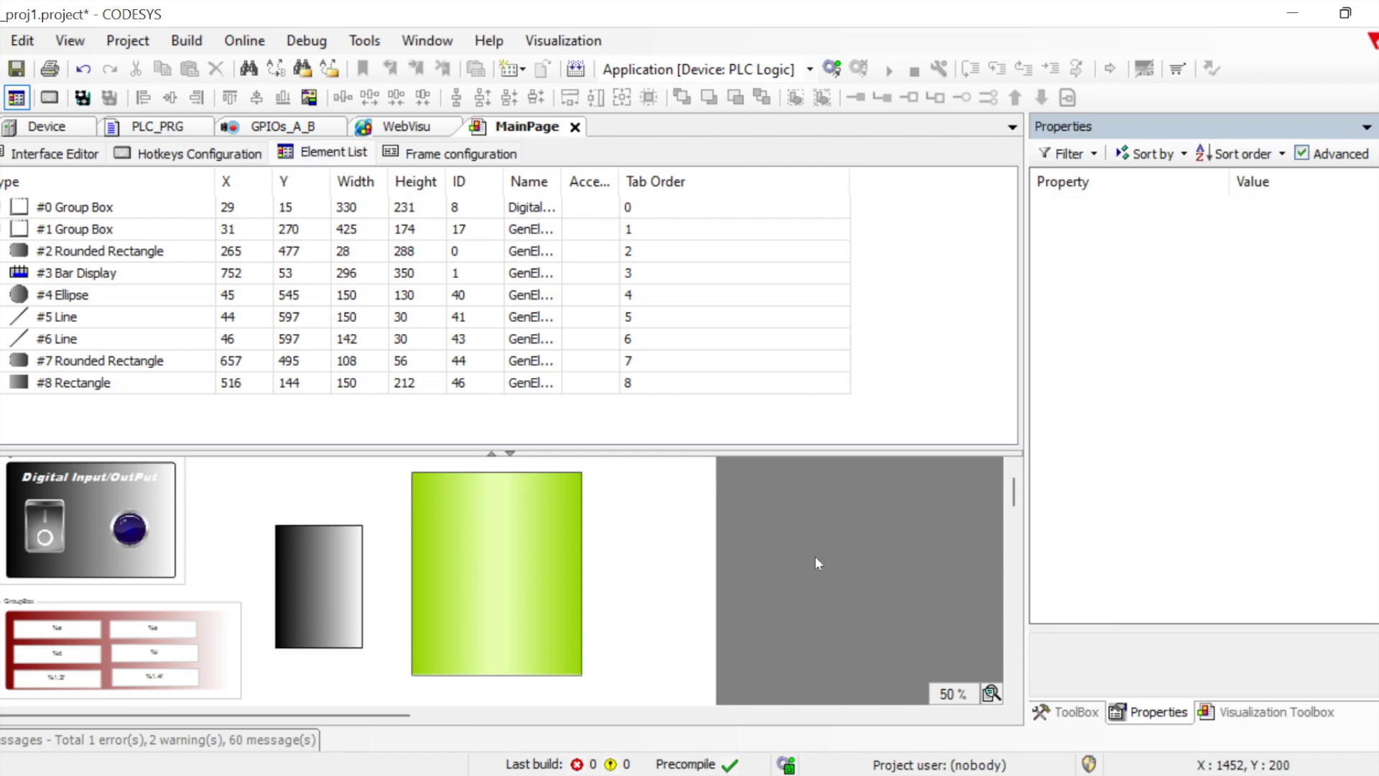